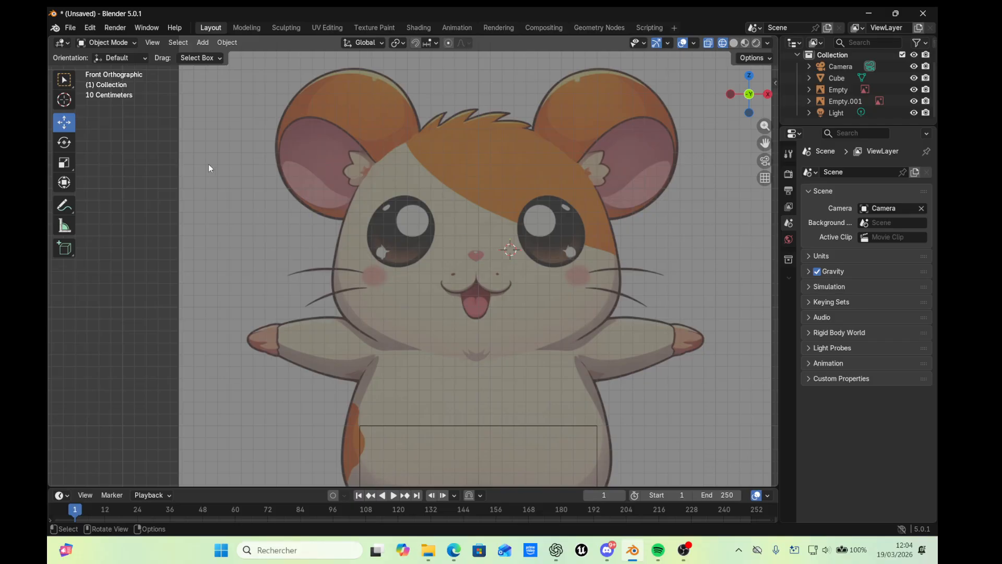
Add a UV sphere and move it over the centre of the hamster's face in the front reference
left_click(134, 46)
left_click(201, 42)
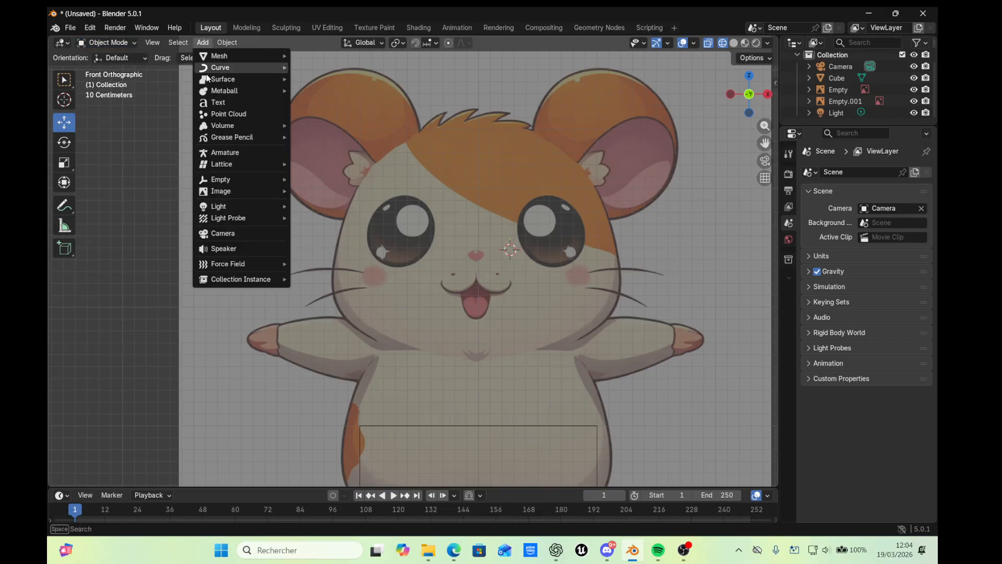
mouse_move(246, 56)
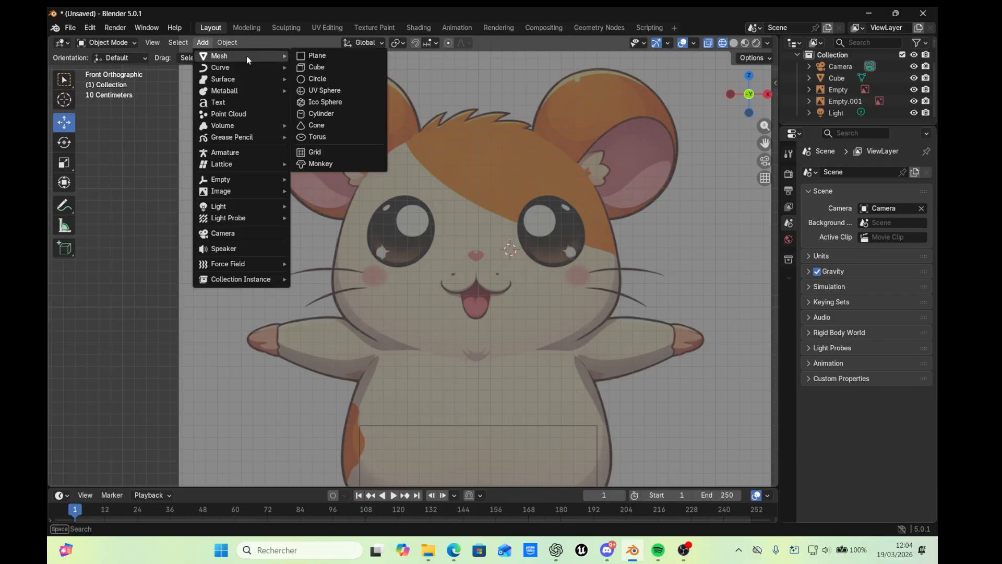
left_click(341, 91)
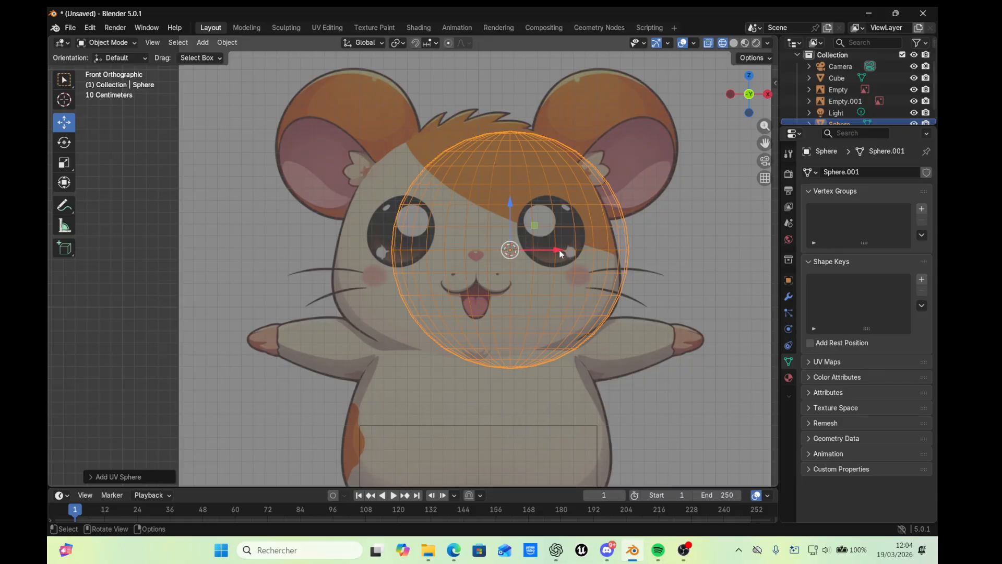
left_click_drag(559, 249, 523, 250)
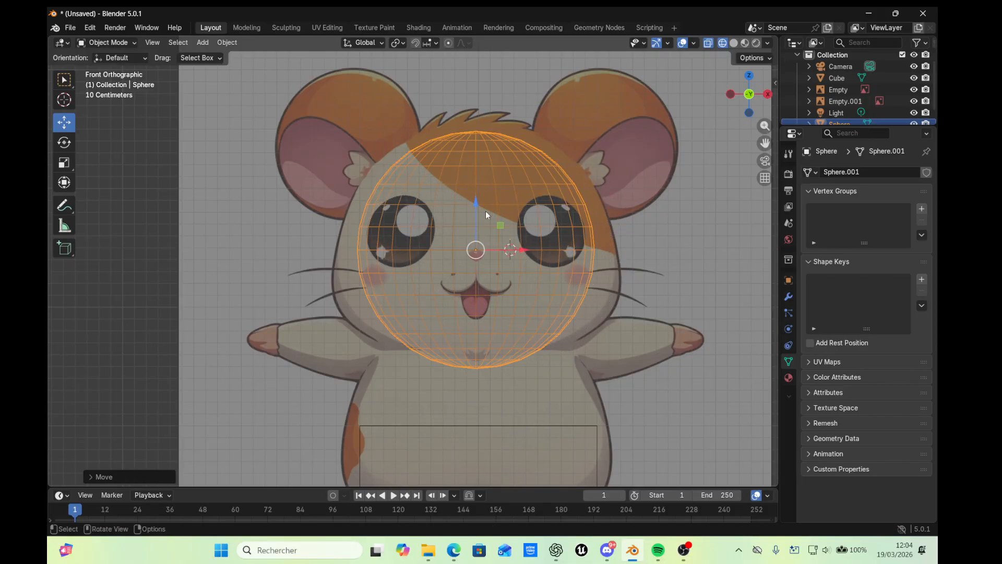
left_click_drag(476, 200, 473, 191)
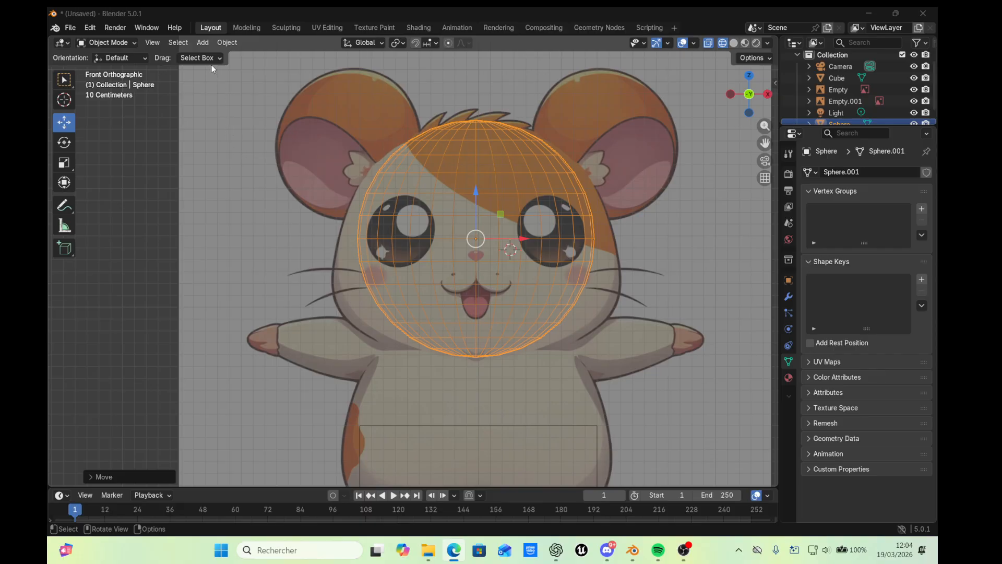
Switch the sphere to Edit Mode and deselect all of its vertices
left_click(129, 46)
left_click(127, 68)
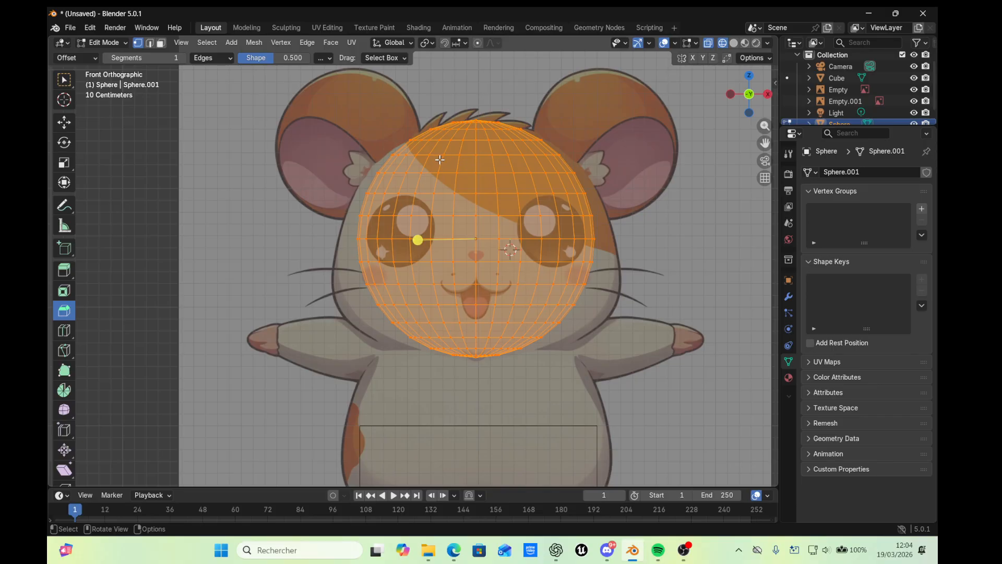
key("alt")
key("alt+a")
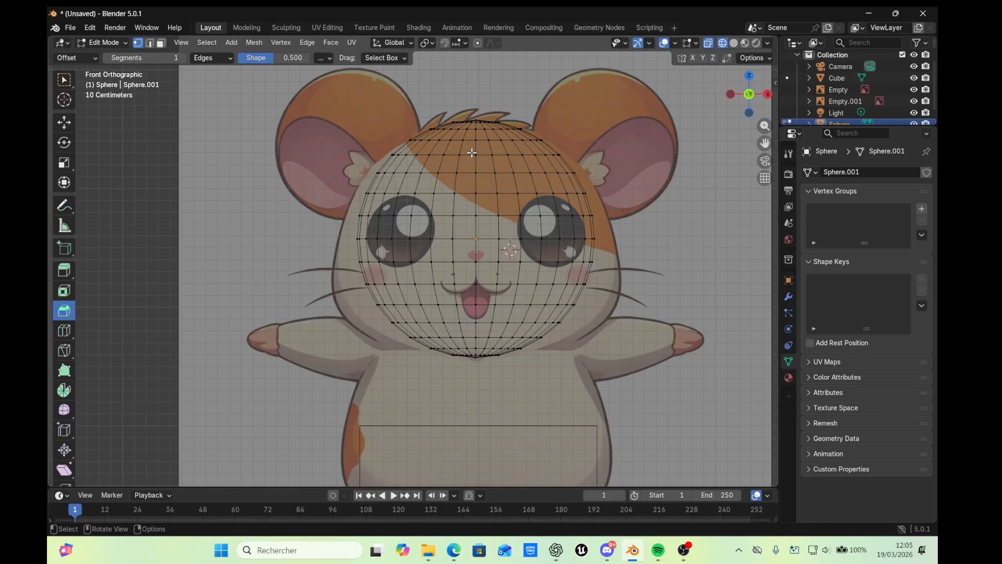
In the left side view, select the whole sphere mesh and move it along Y over the hamster's head
left_click(732, 94)
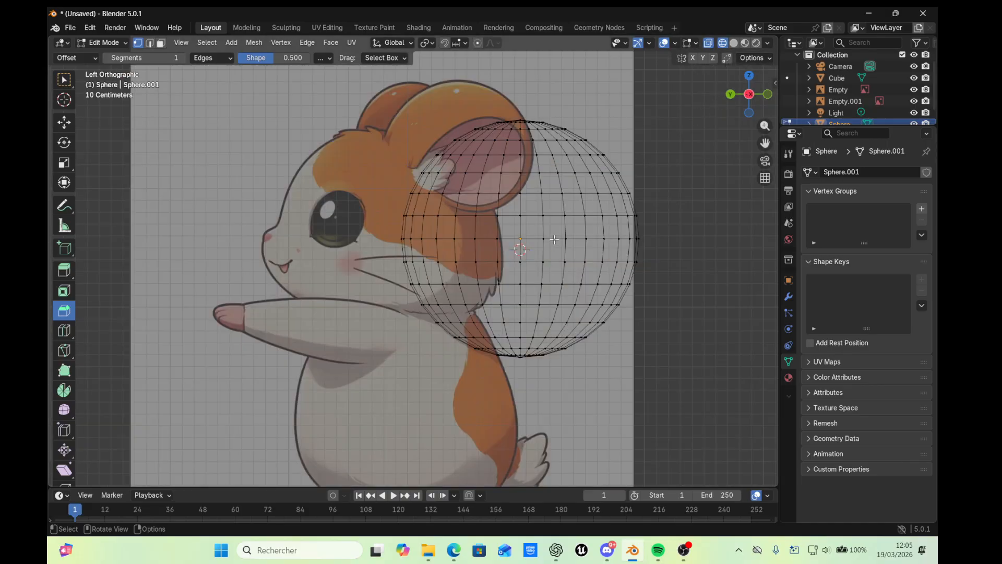
left_click(530, 252)
left_click_drag(675, 110, 399, 367)
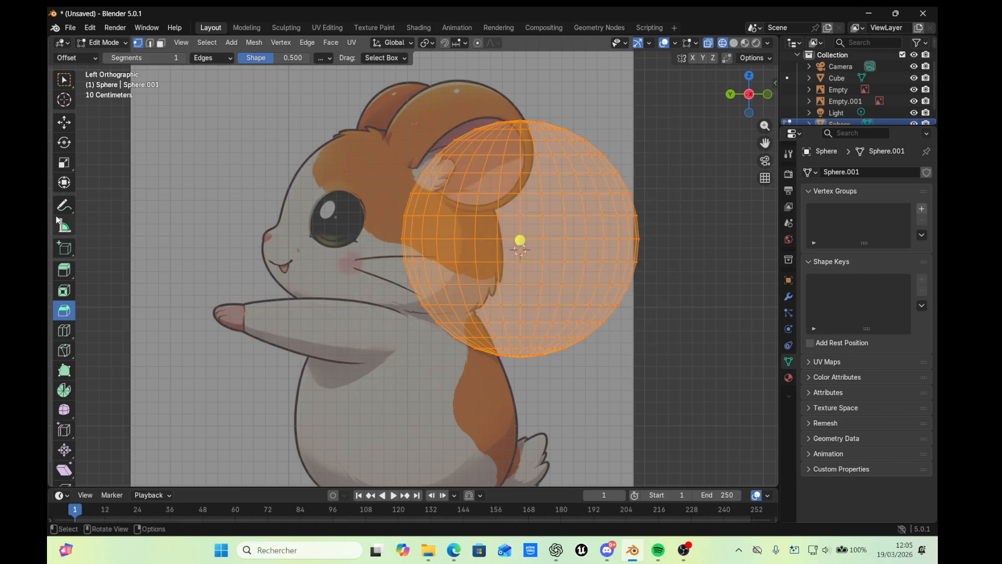
left_click(65, 122)
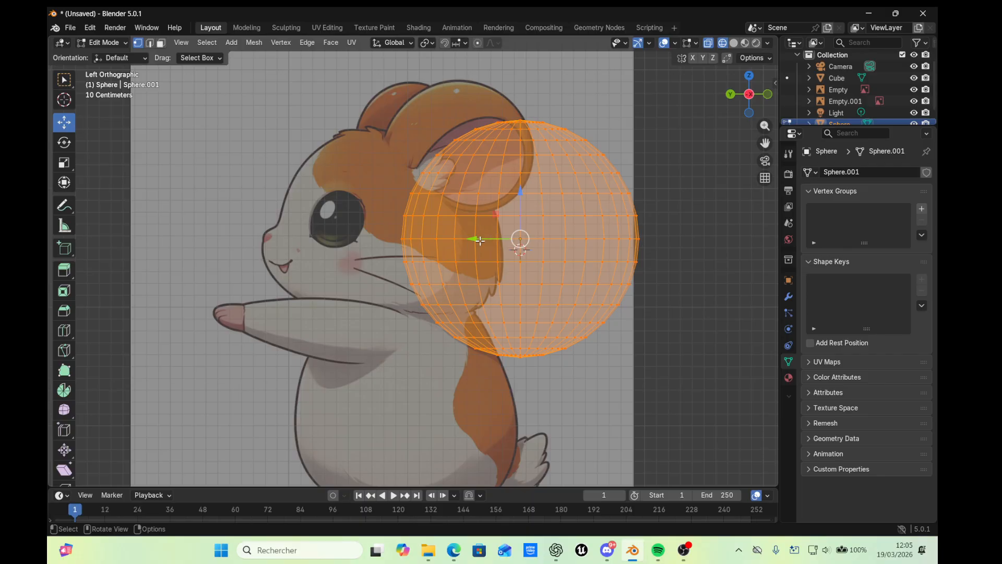
left_click_drag(475, 240, 339, 245)
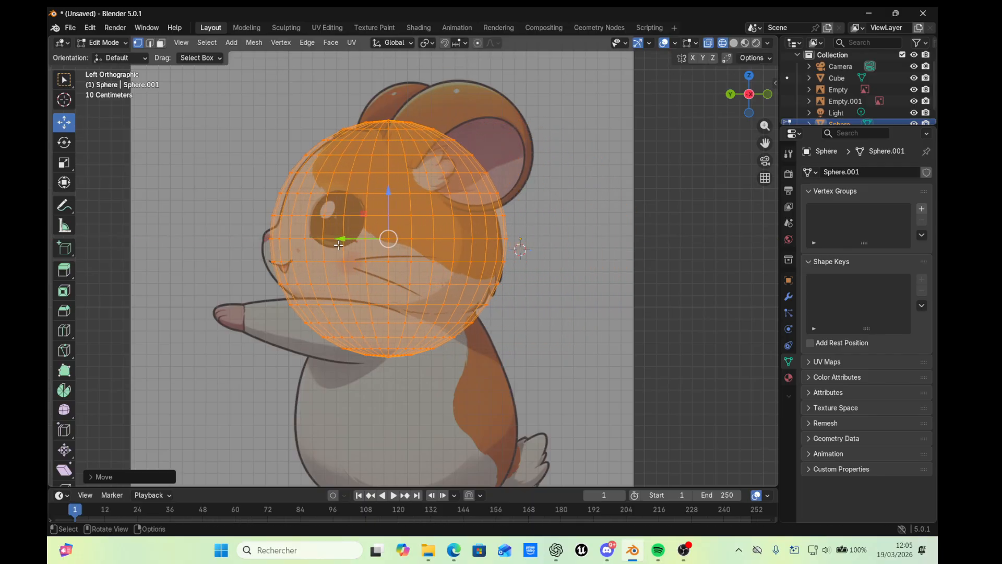
Back in the front view, scale the third horizontal edge loop from the sphere's top to fit the head outline
left_click(731, 98)
left_click(731, 98)
left_click(731, 98)
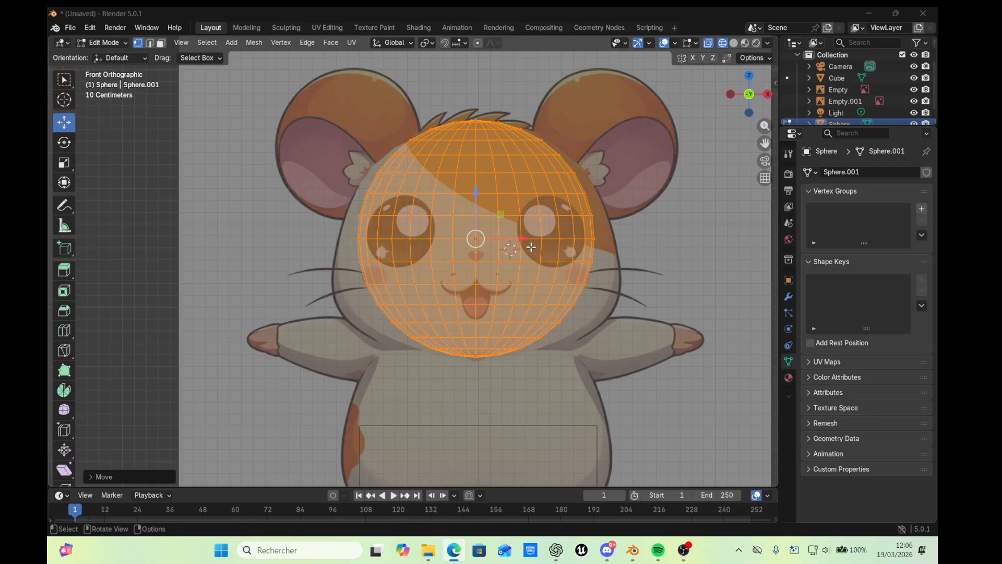
left_click(477, 143)
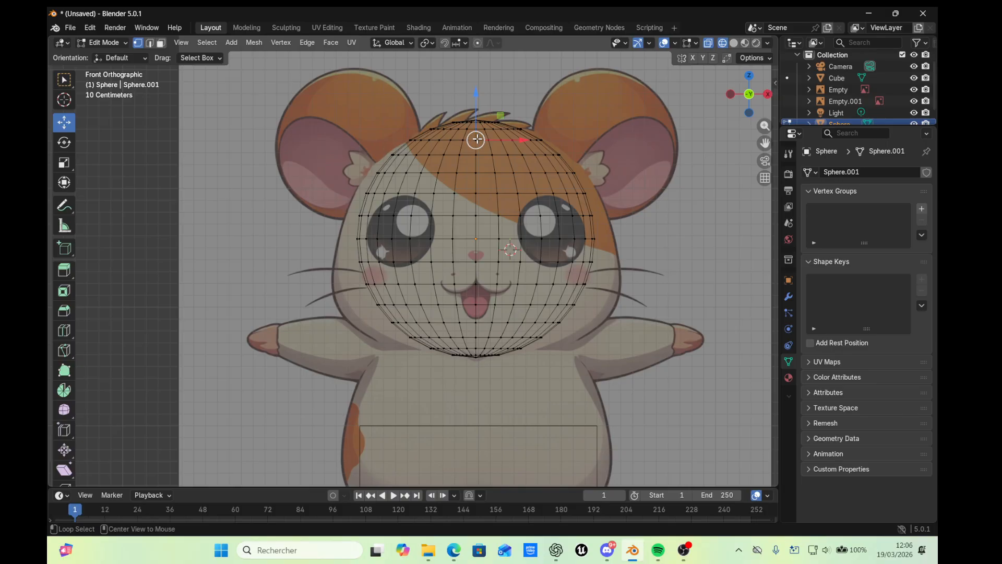
left_click(477, 140, "alt")
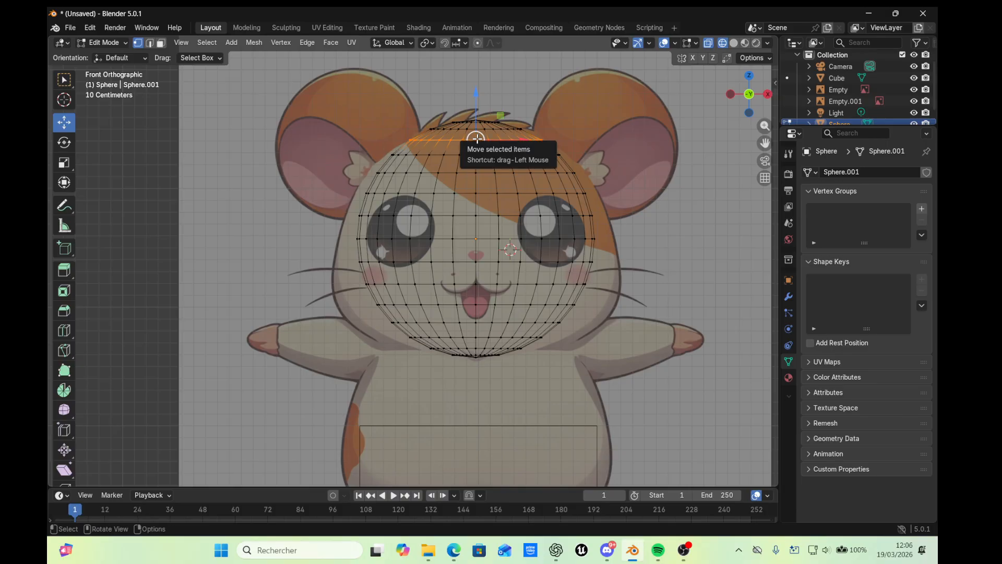
scroll(476, 139, "up", 2)
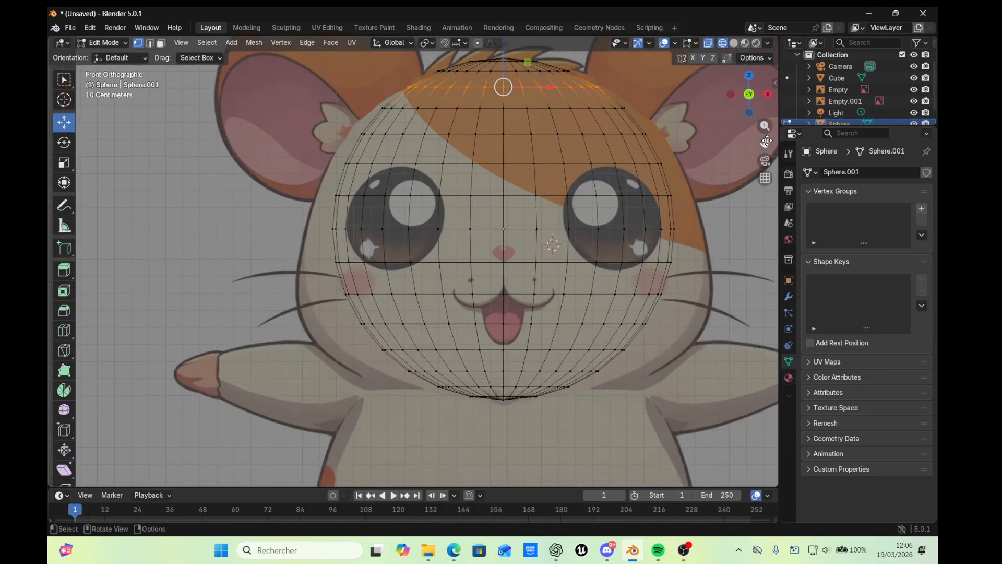
left_click_drag(764, 143, 751, 236)
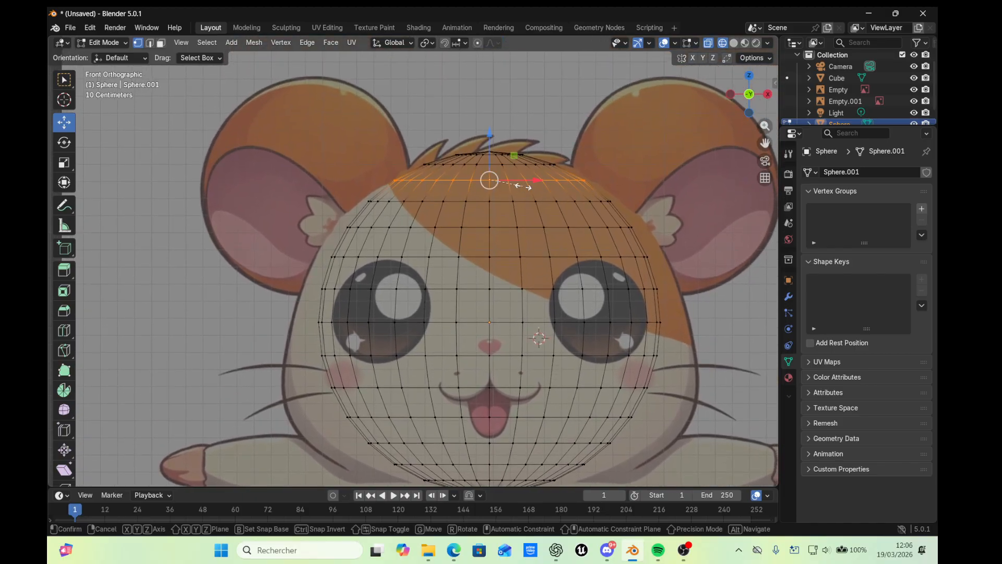
key("s")
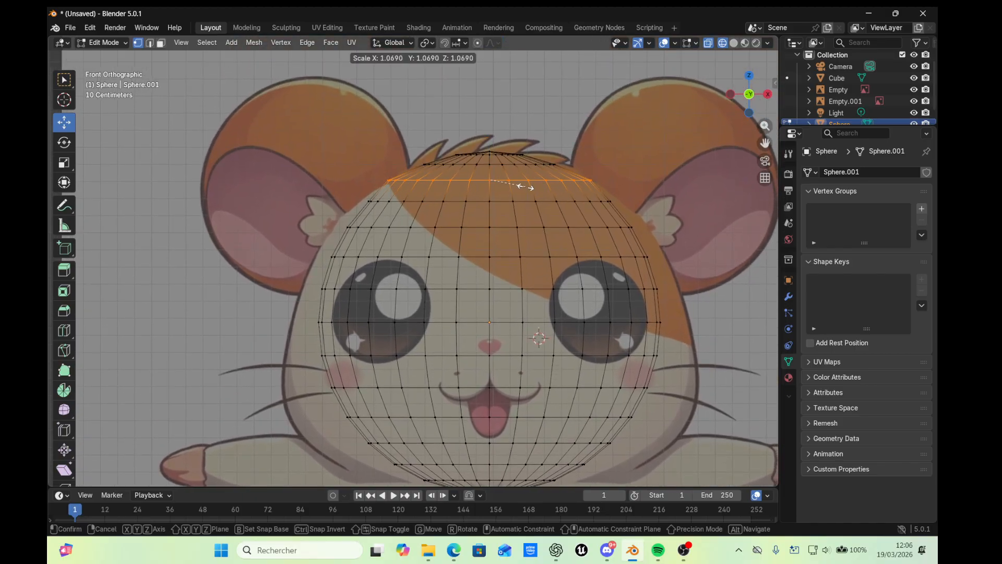
left_click(519, 186)
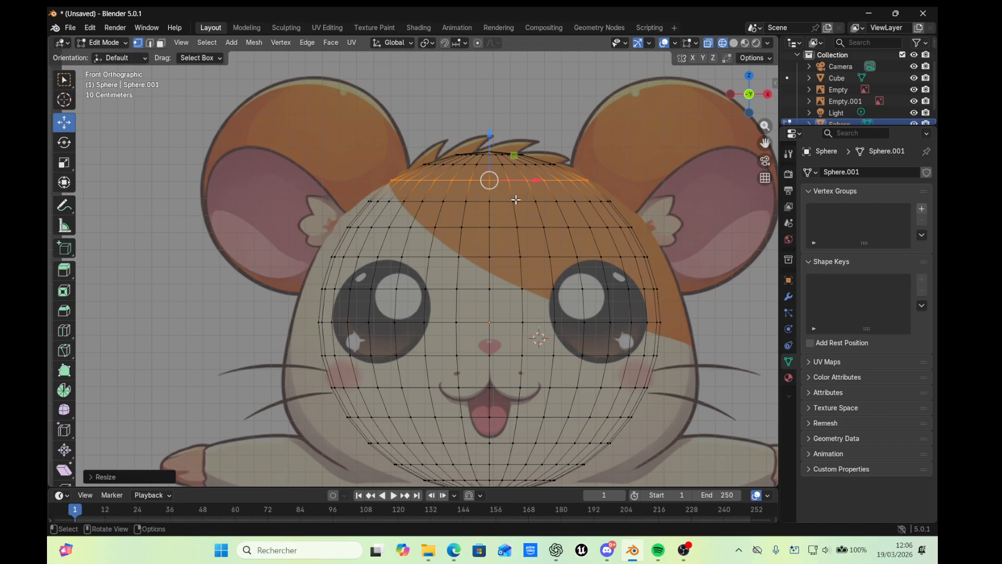
Scale up the fourth and fifth edge loops from the top by about 1.07 and 1.10 to follow the head outline
left_click(511, 201, "alt")
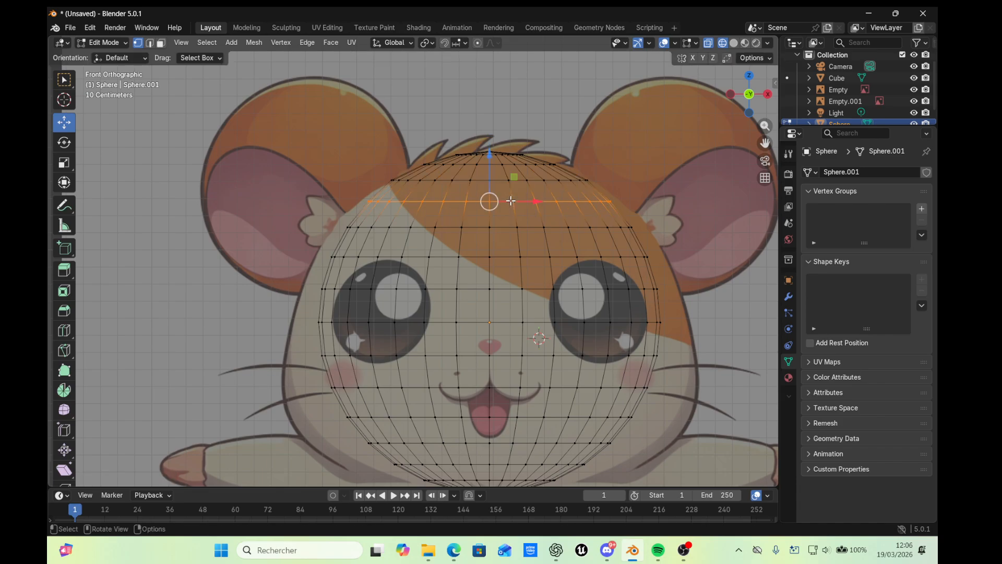
key("s")
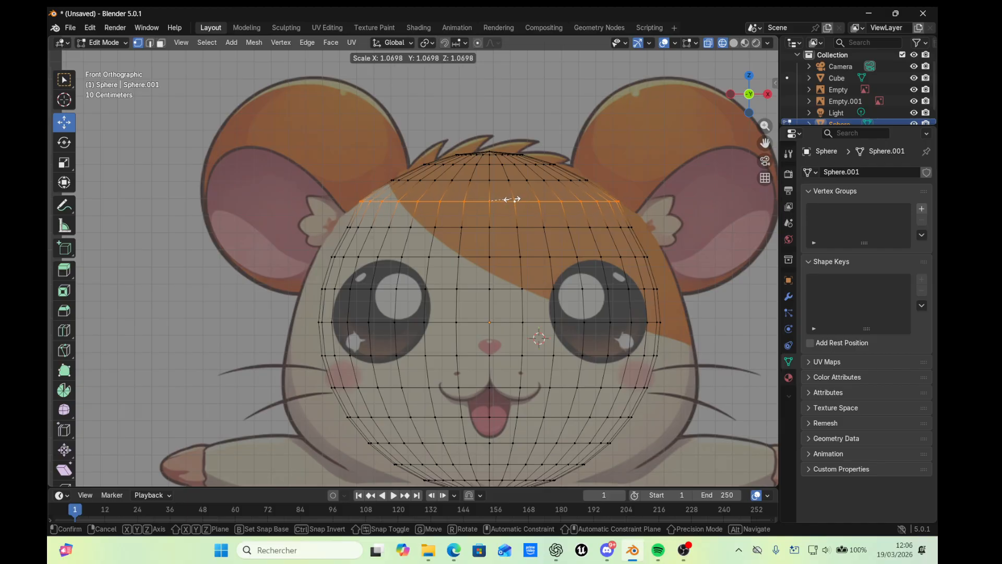
left_click(512, 199)
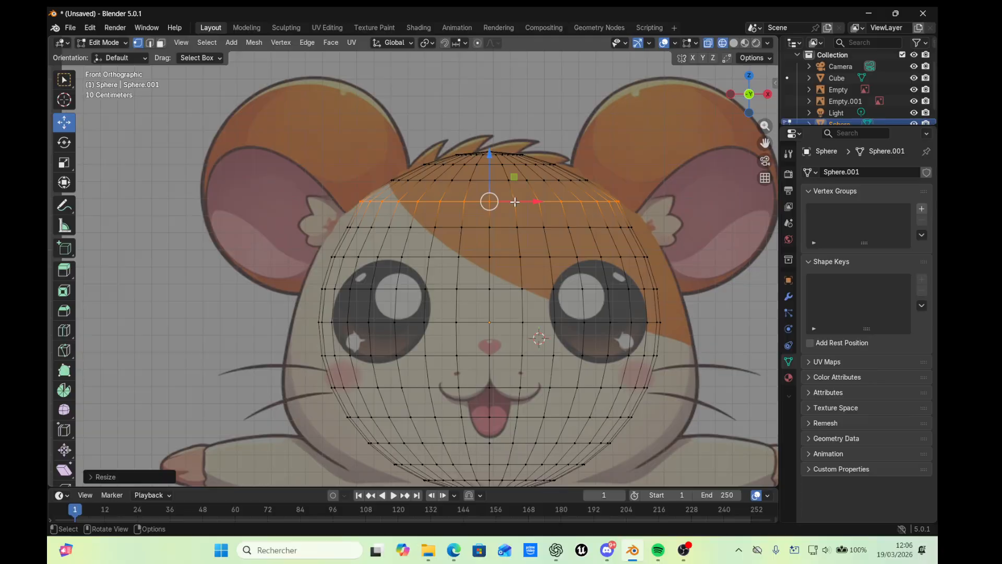
left_click(503, 227, "alt")
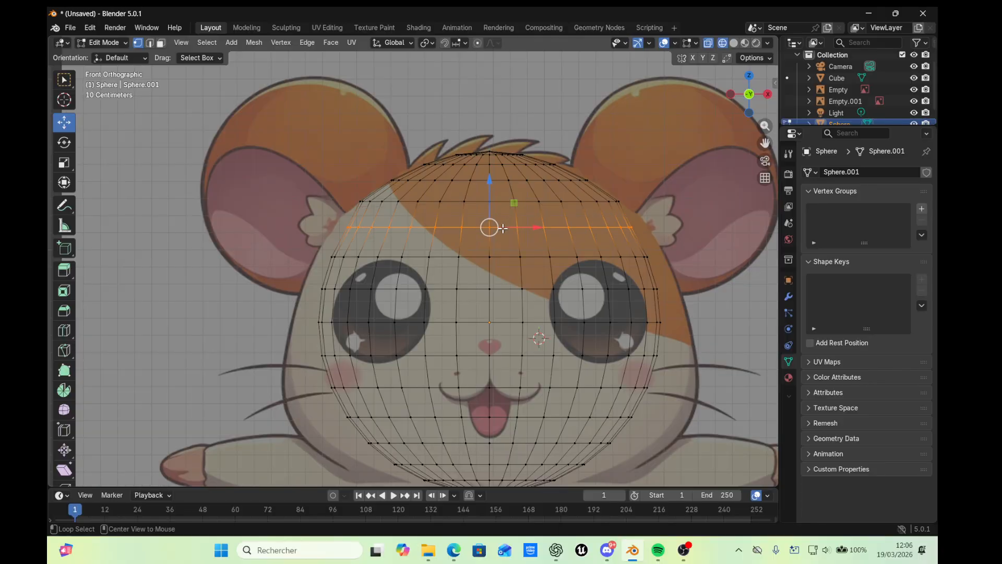
key("s")
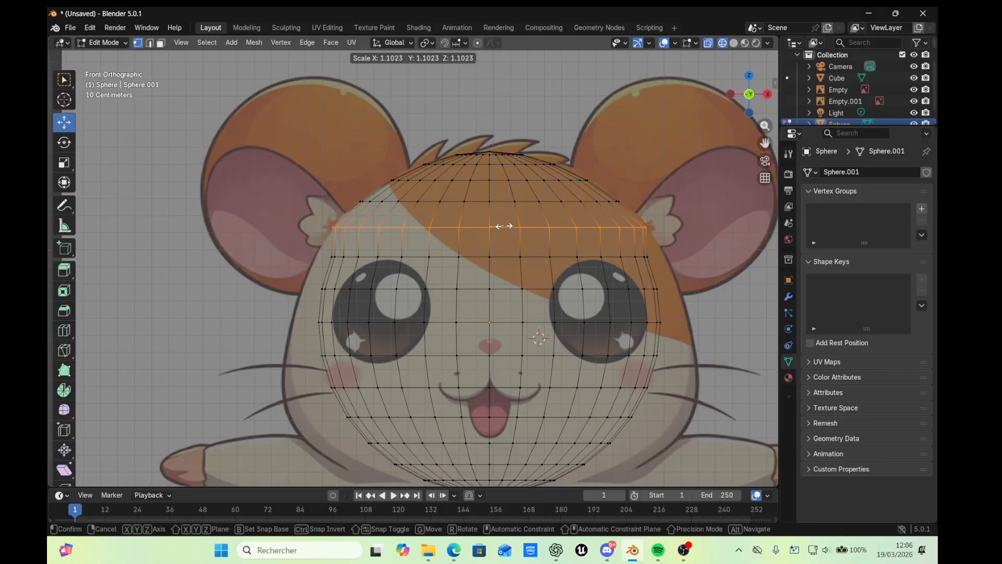
left_click(504, 226)
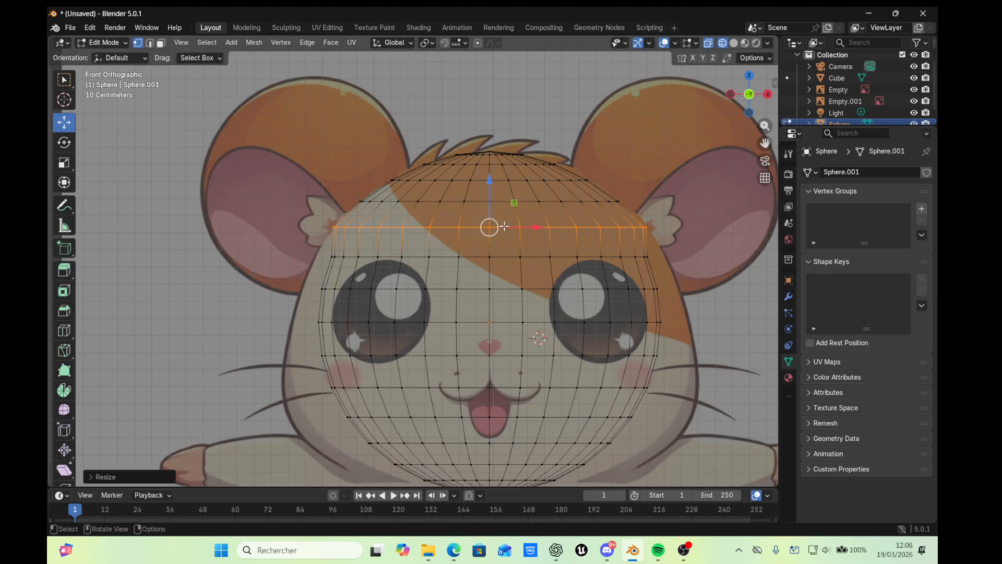
Scale up the sixth and seventh edge loops from the top by about 1.12 and 1.13 to reach the head outline
left_click(495, 255, "alt")
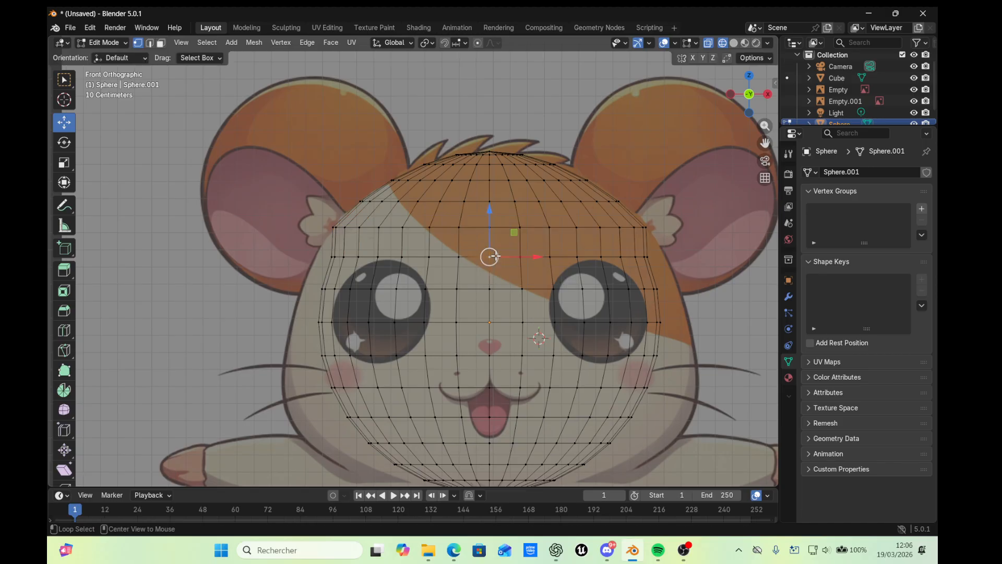
left_click(495, 257, "alt")
key("s")
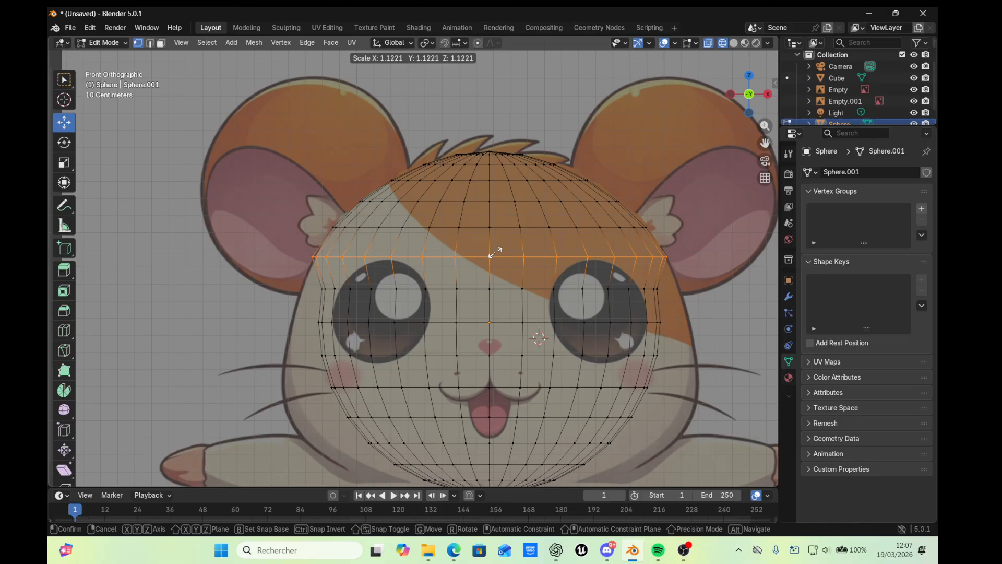
left_click(495, 252)
left_click(490, 288, "alt")
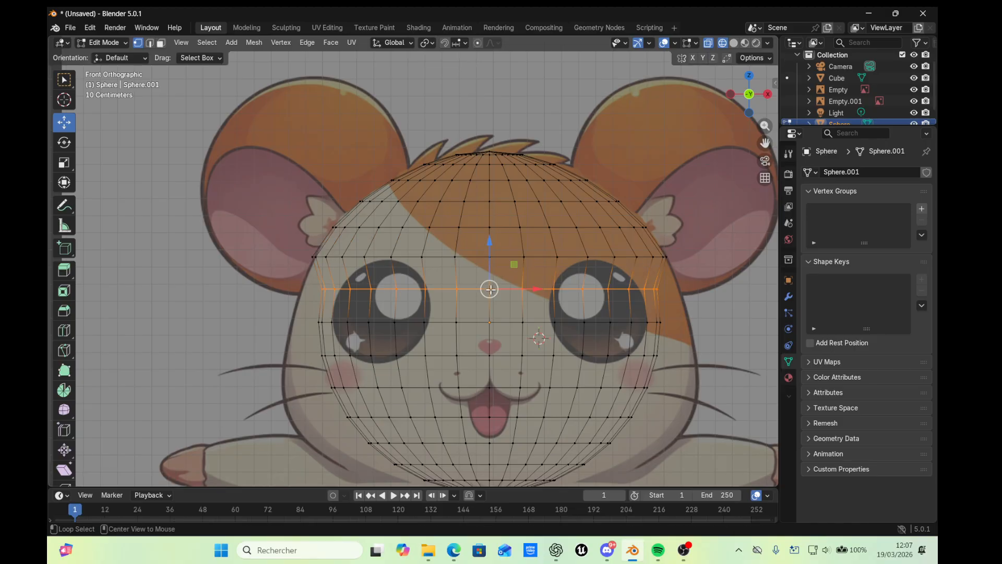
key("s")
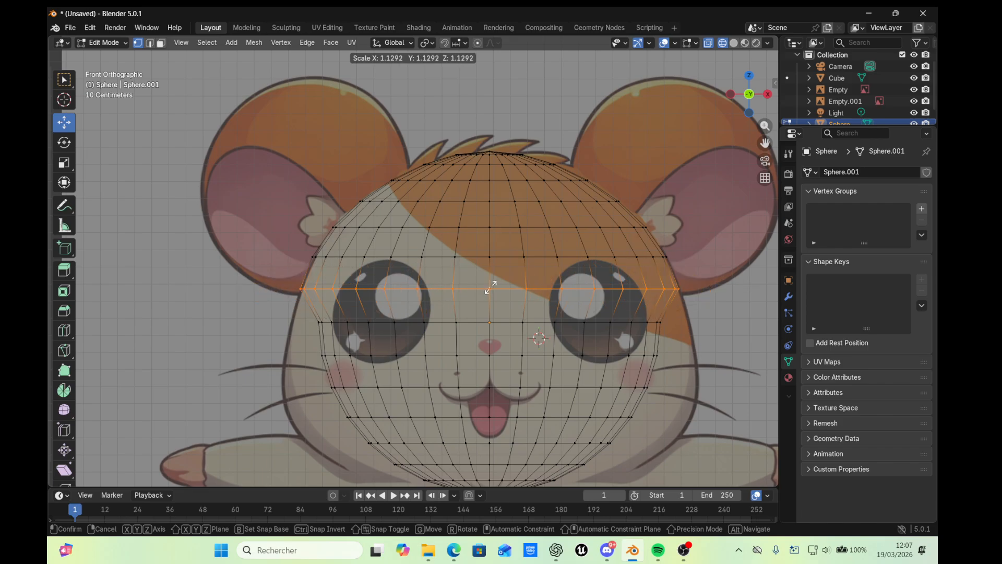
left_click(491, 287)
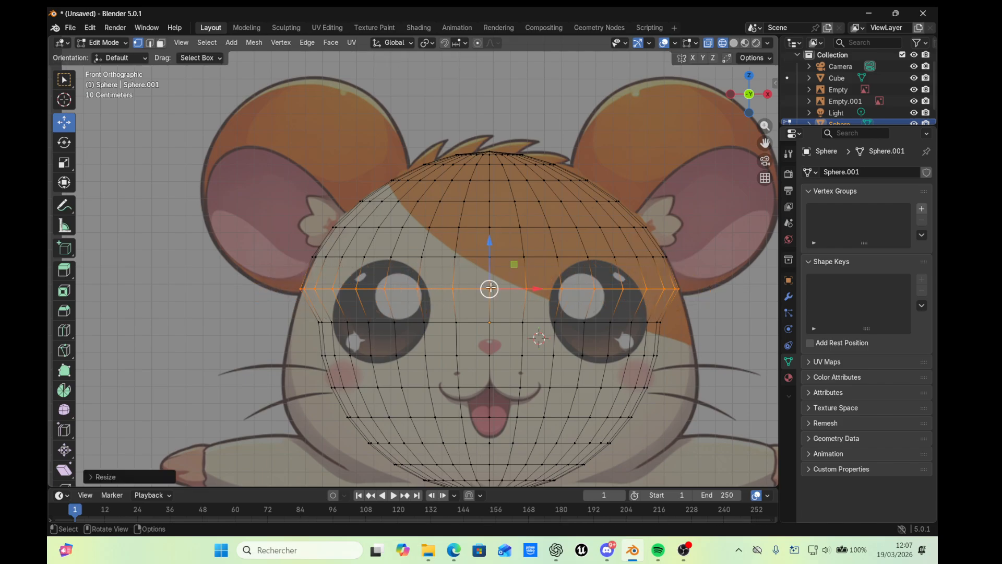
Widen the sphere's equator edge loop to meet the head outline at eye level
left_click(484, 323, "alt")
key("s")
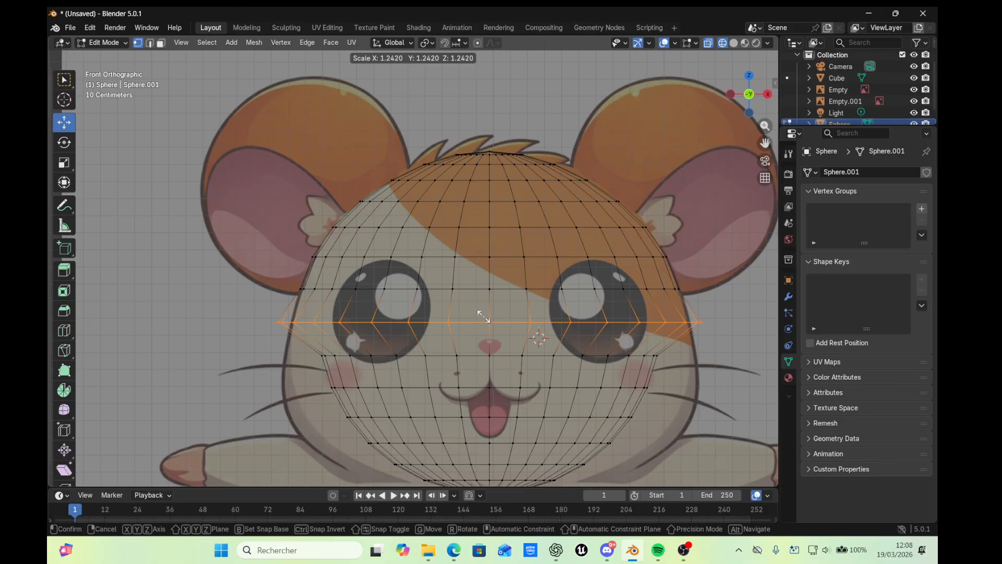
left_click(484, 317)
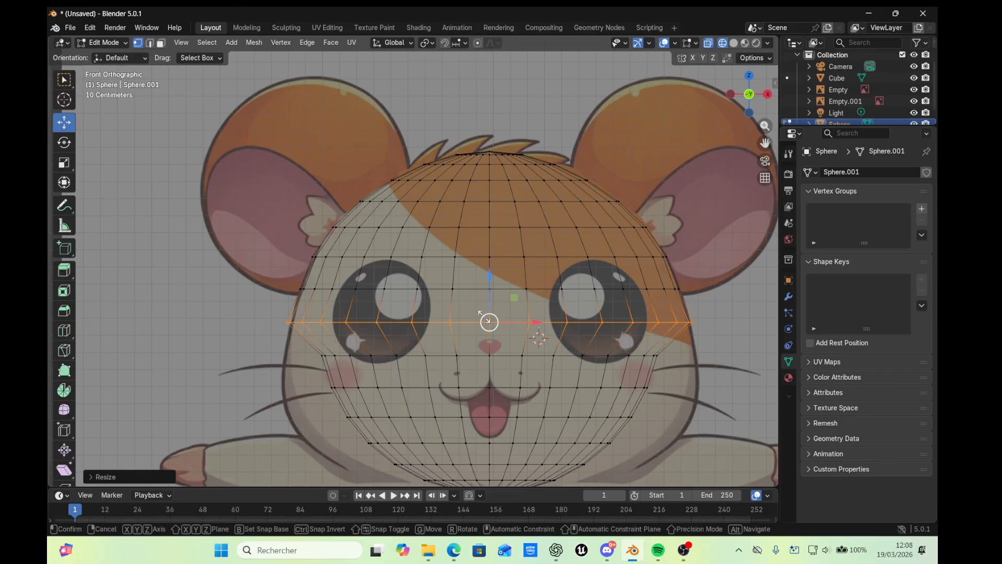
key("s")
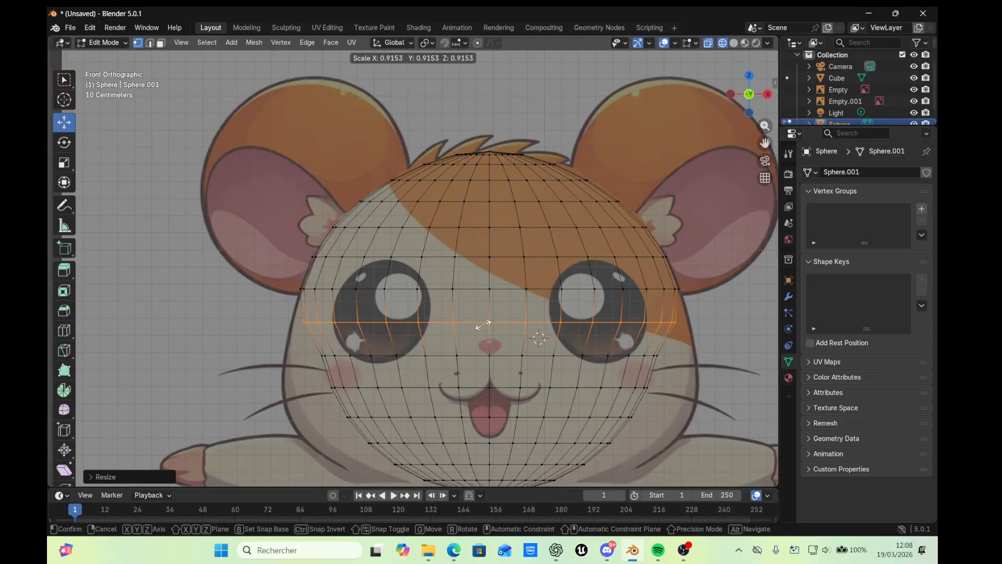
left_click(483, 325)
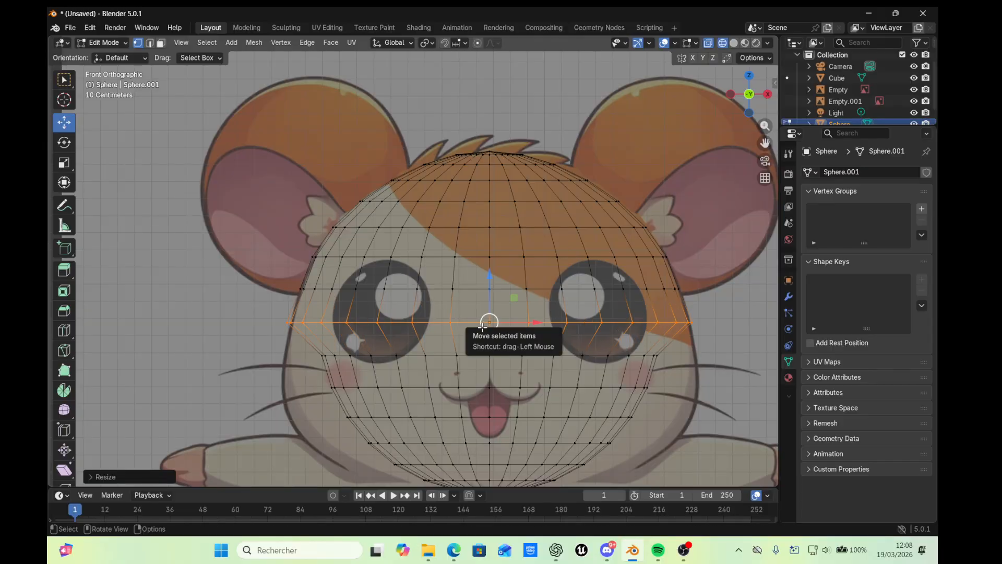
Scale up the first edge loop below the equator by about 1.22 to meet the head outline
left_click(490, 357, "alt")
left_click(503, 357, "alt")
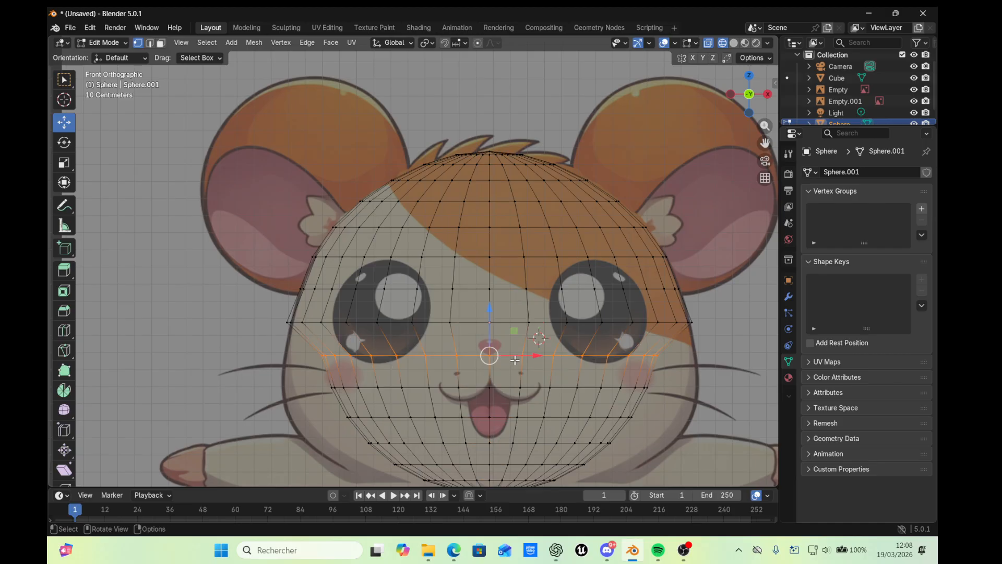
key("s")
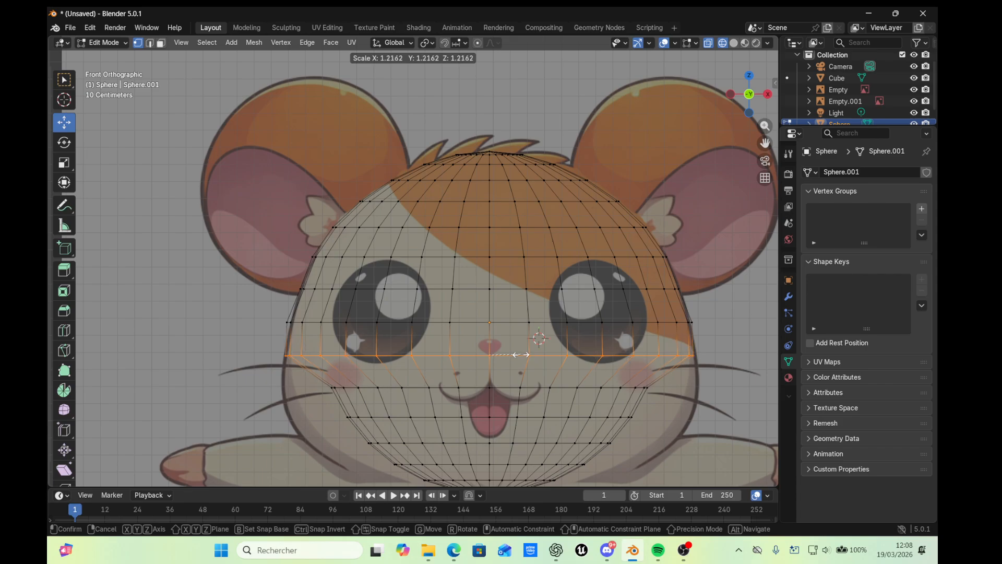
left_click(519, 354)
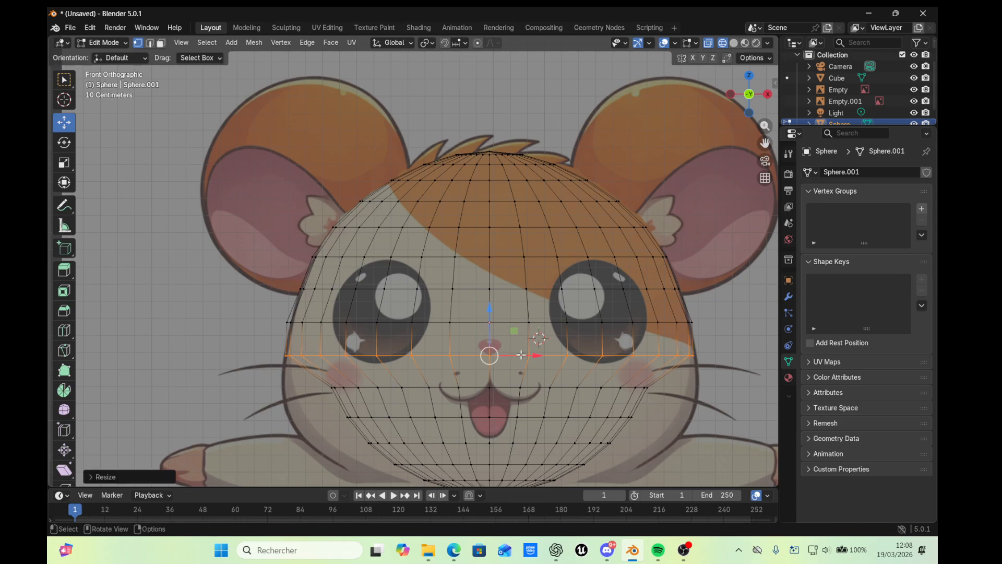
left_click(512, 387)
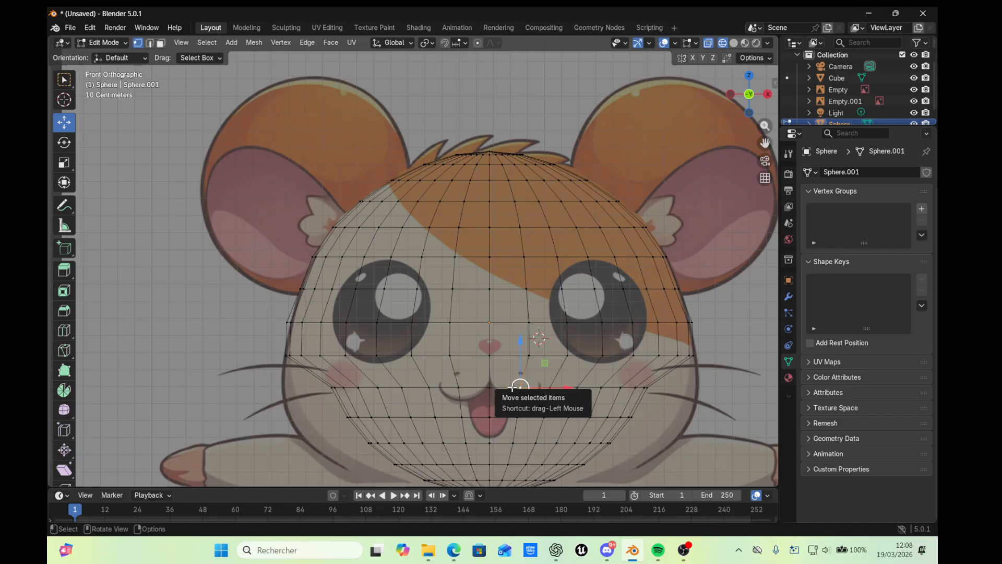
left_click(525, 322, "alt")
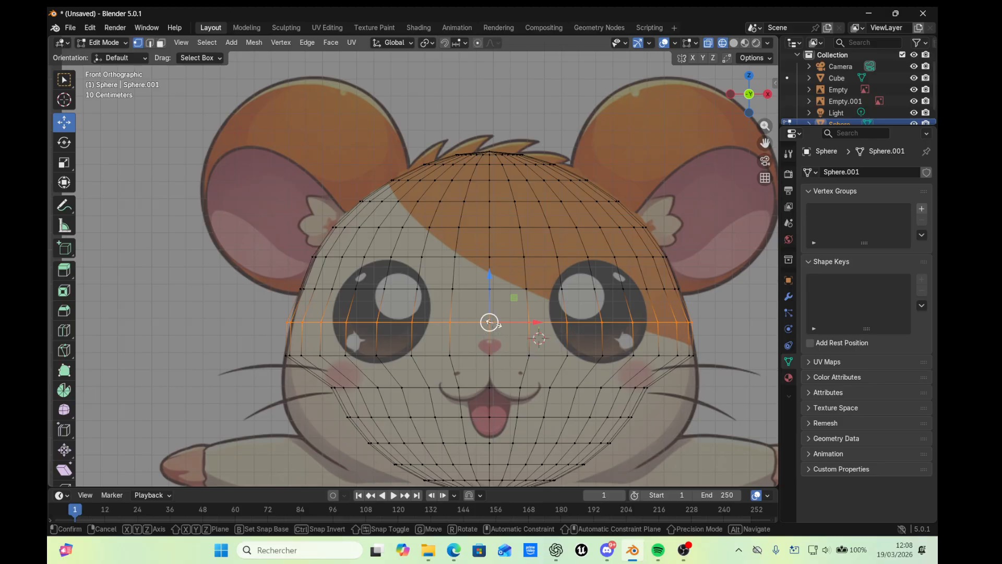
key("s")
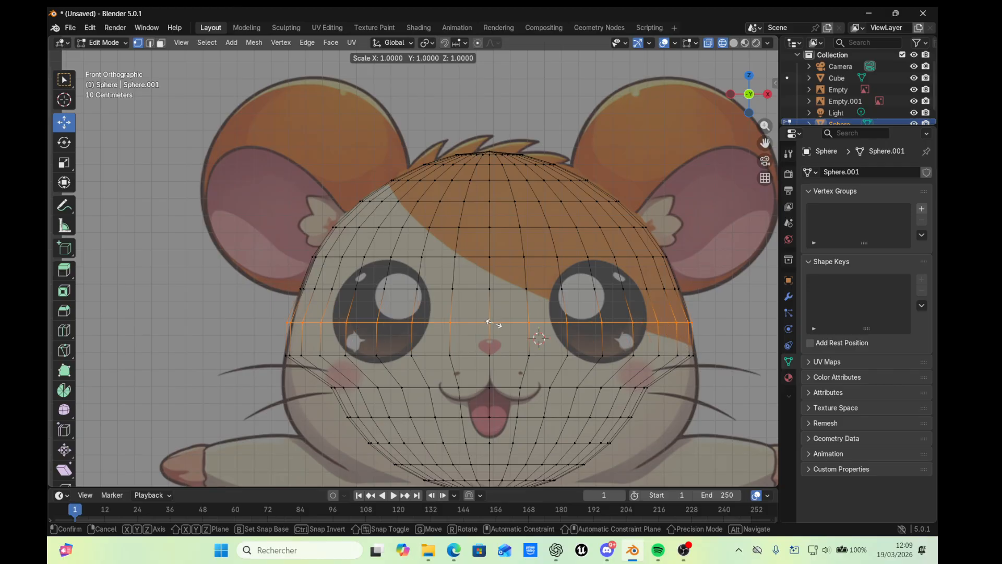
left_click(493, 323)
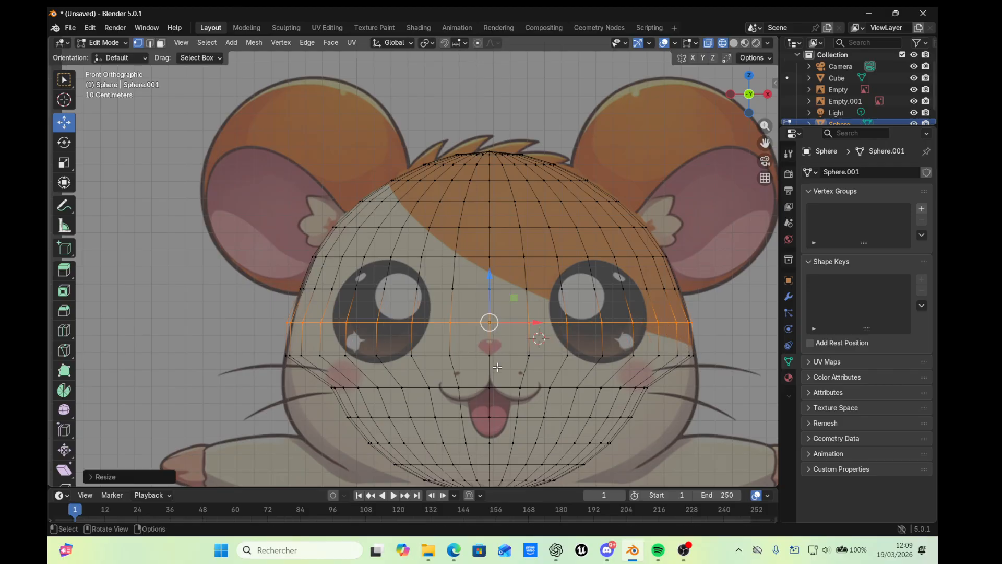
Scale the second edge loop below the equator by about 1.34 and slightly widen the loop above it to match the cheeks
left_click(494, 387, "alt")
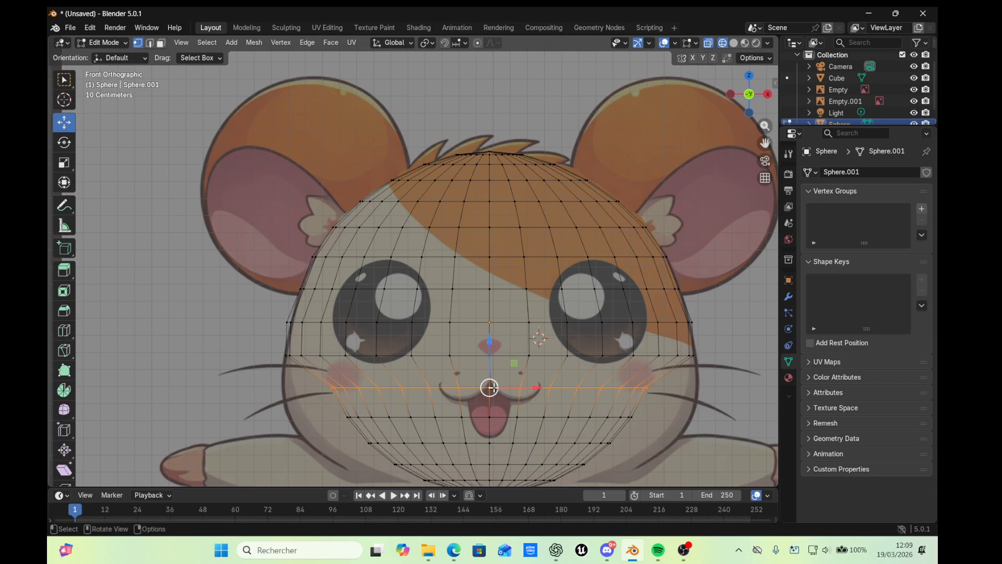
key("s")
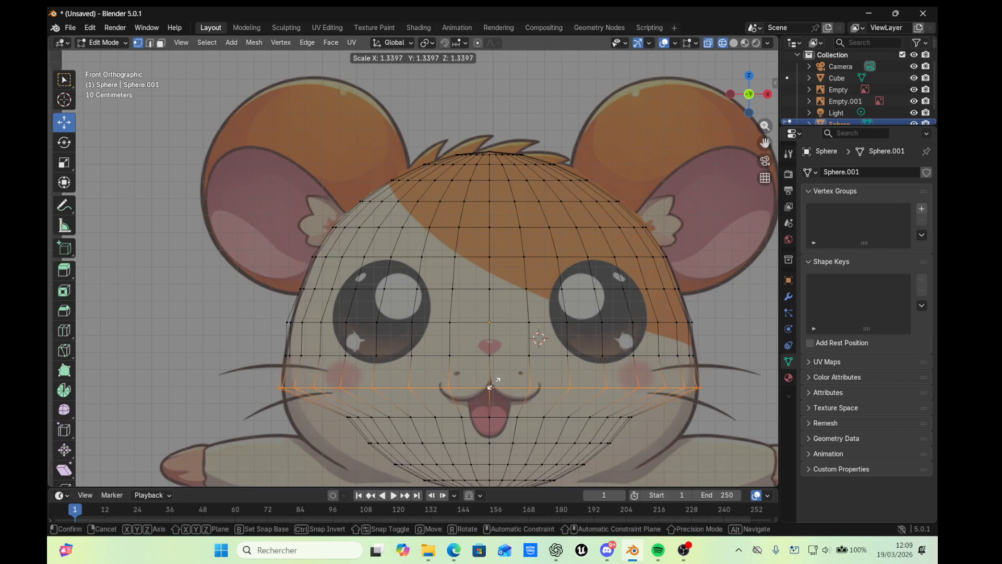
left_click(493, 384)
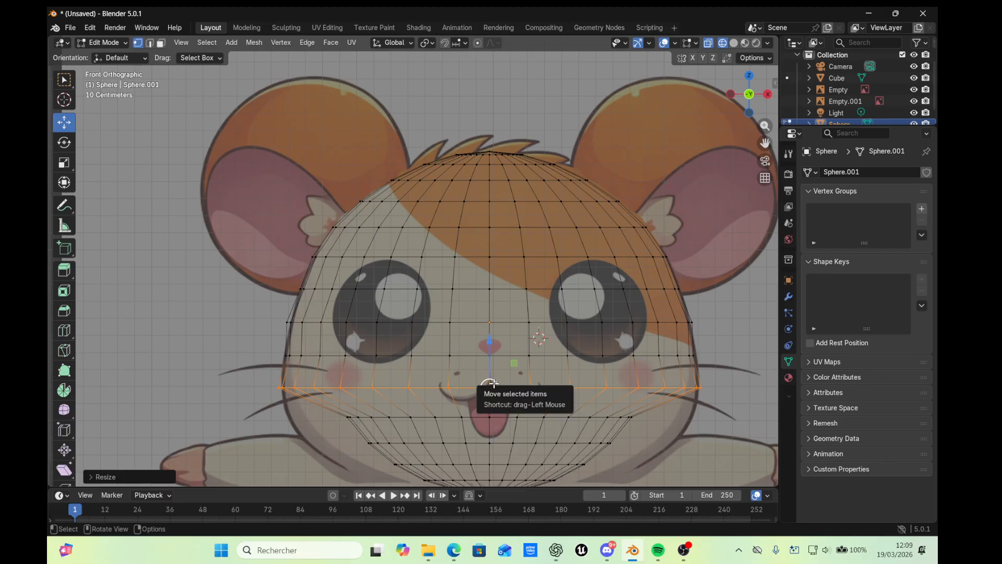
left_click(500, 357, "alt")
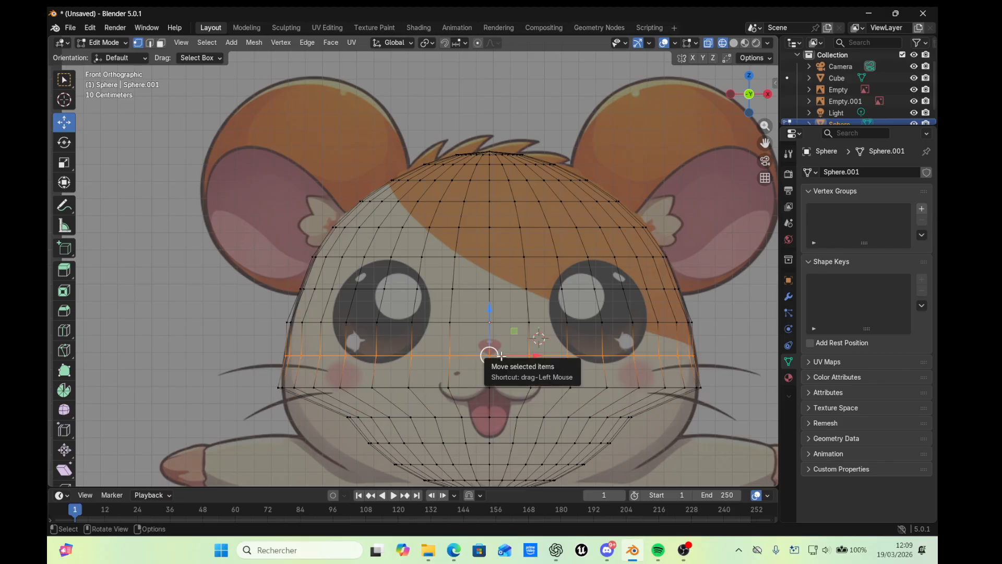
key("s")
left_click(501, 355)
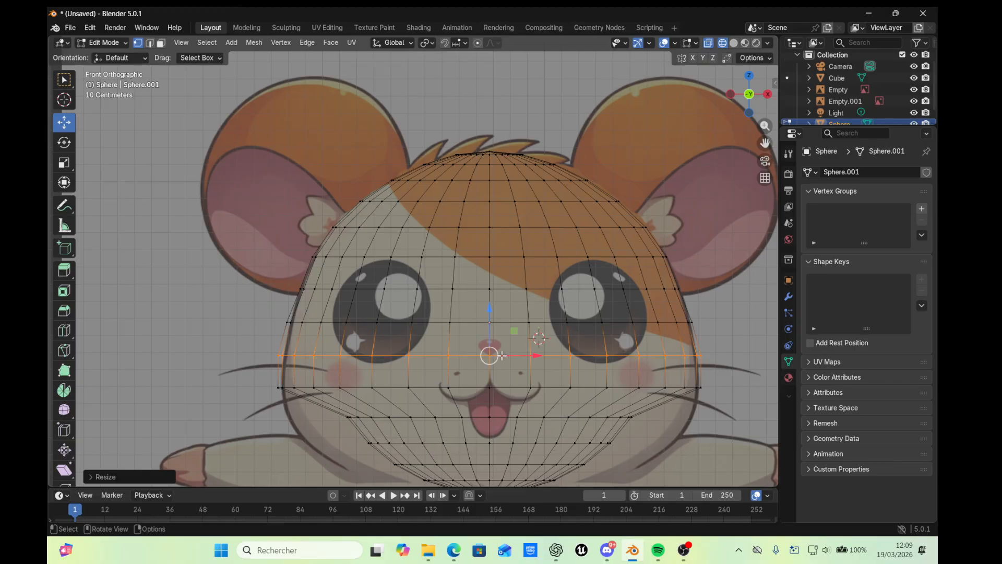
Widen the third edge loop below the equator to meet the head outline at mouth level
left_click(492, 419, "alt")
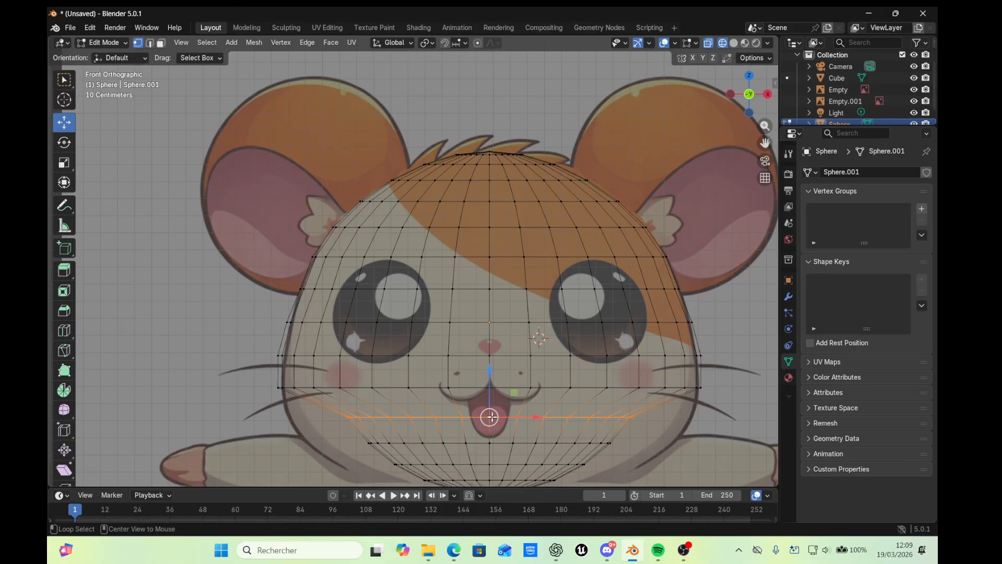
key("s")
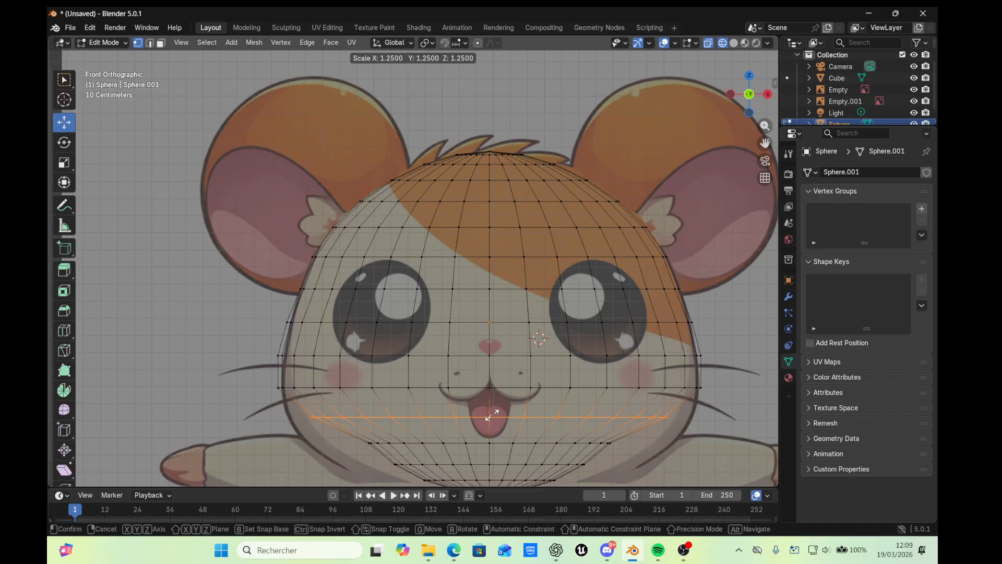
left_click(490, 415)
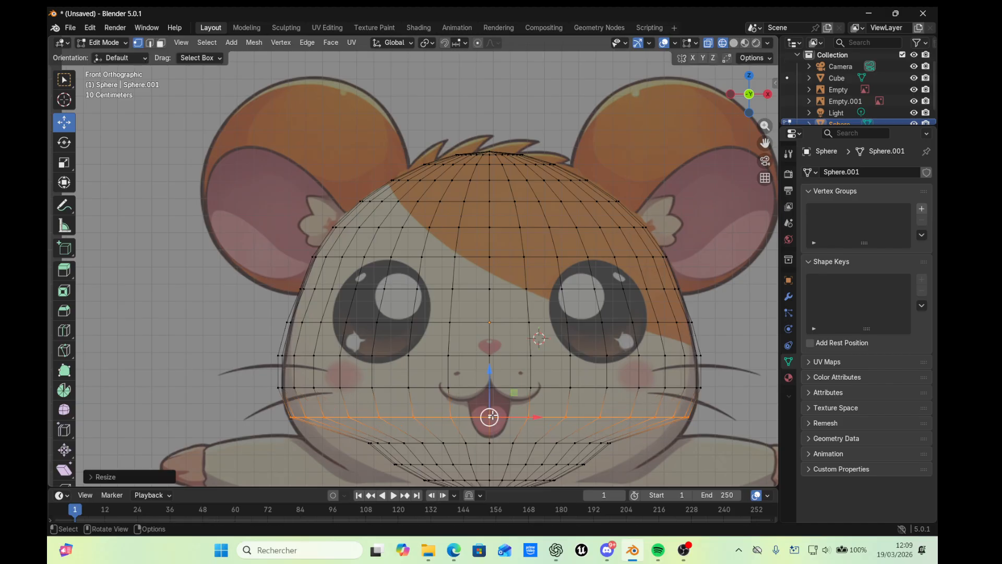
Scale up the fourth edge loop below the equator by about 1.50 to follow the lower cheek outline
left_click(491, 441)
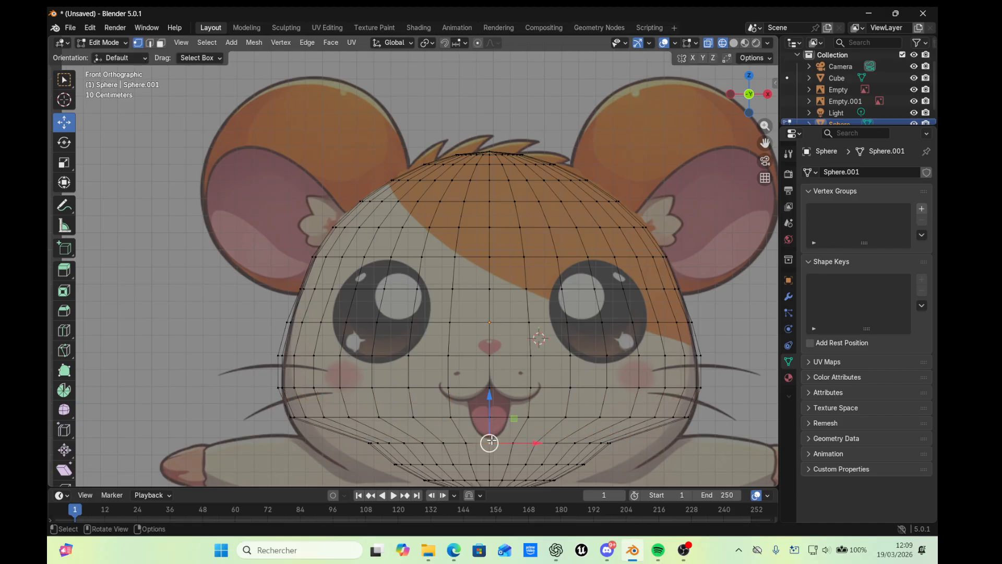
left_click_drag(490, 442, 489, 442)
key("s")
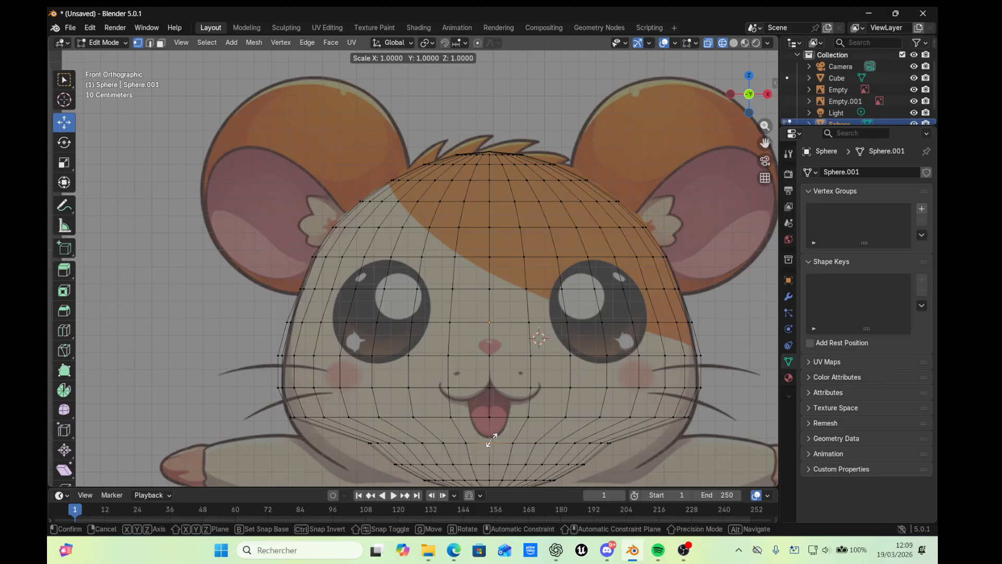
left_click(493, 441)
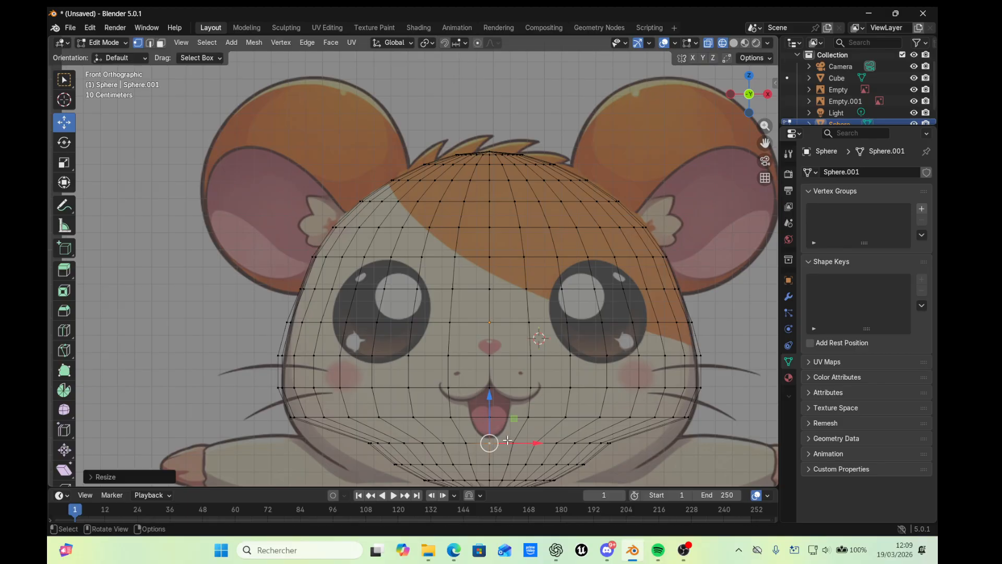
left_click(507, 441, "alt")
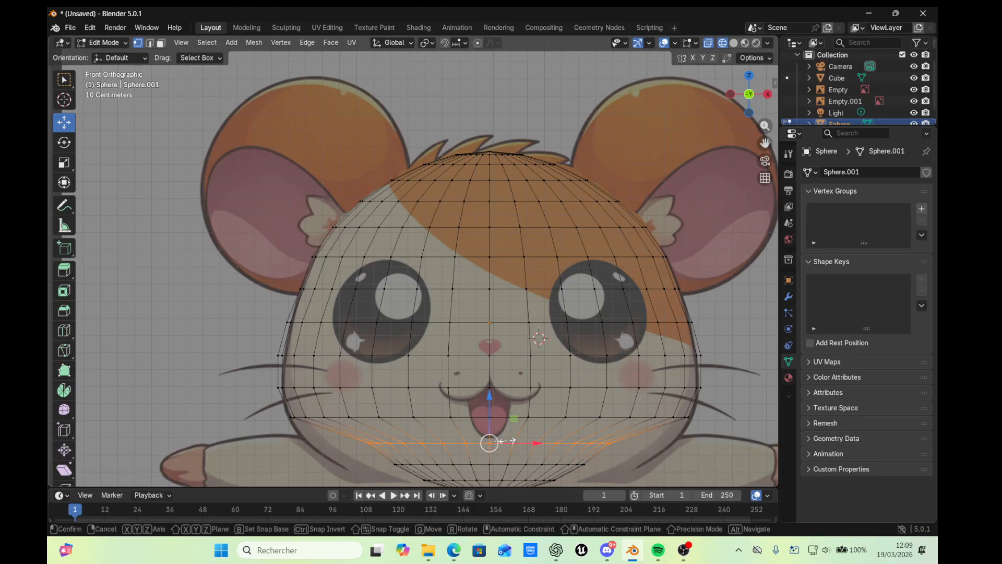
key("s")
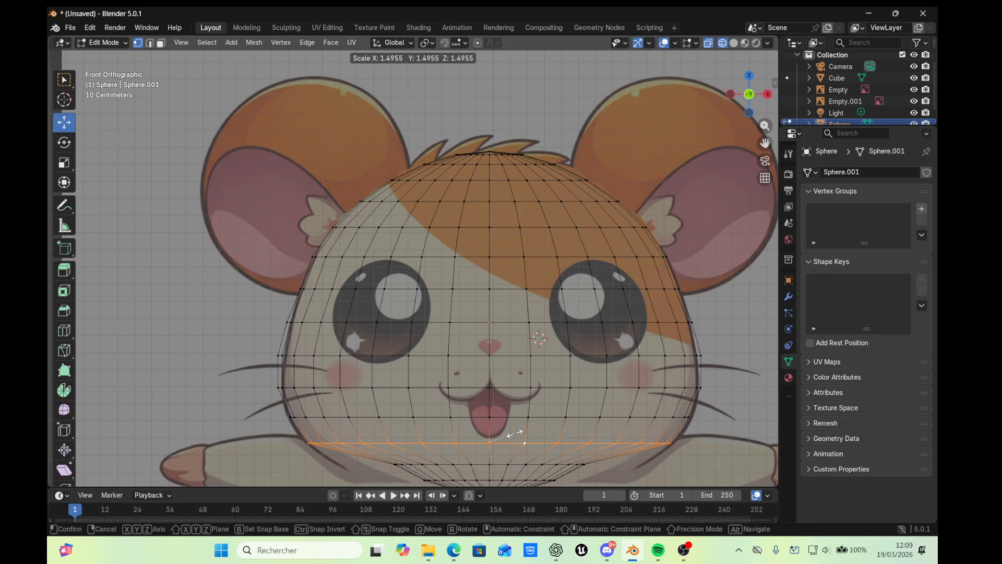
left_click(514, 434)
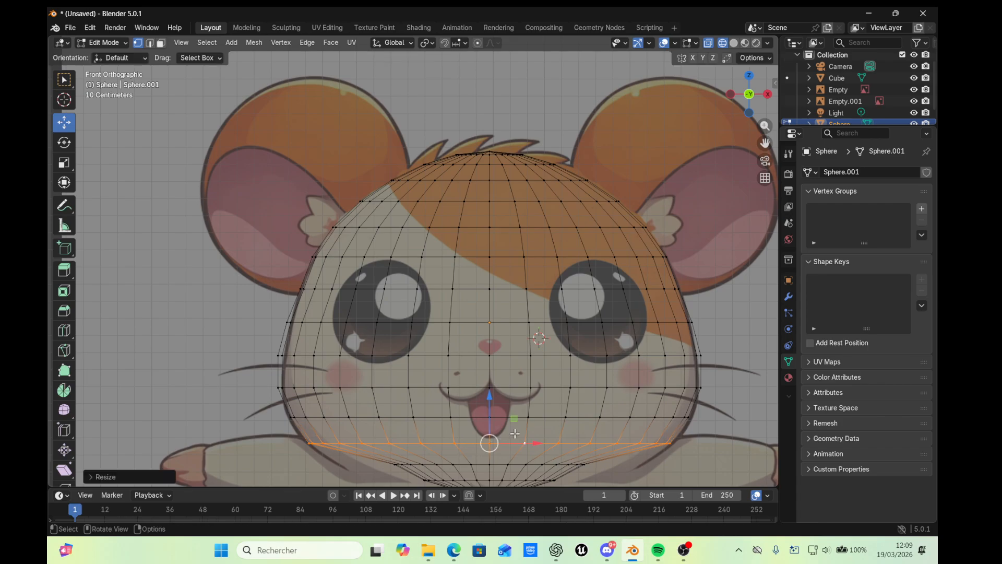
Scale up the fifth edge loop below the equator by about 1.62 to fit the chin outline, and clear the selection
left_click(511, 465, "alt")
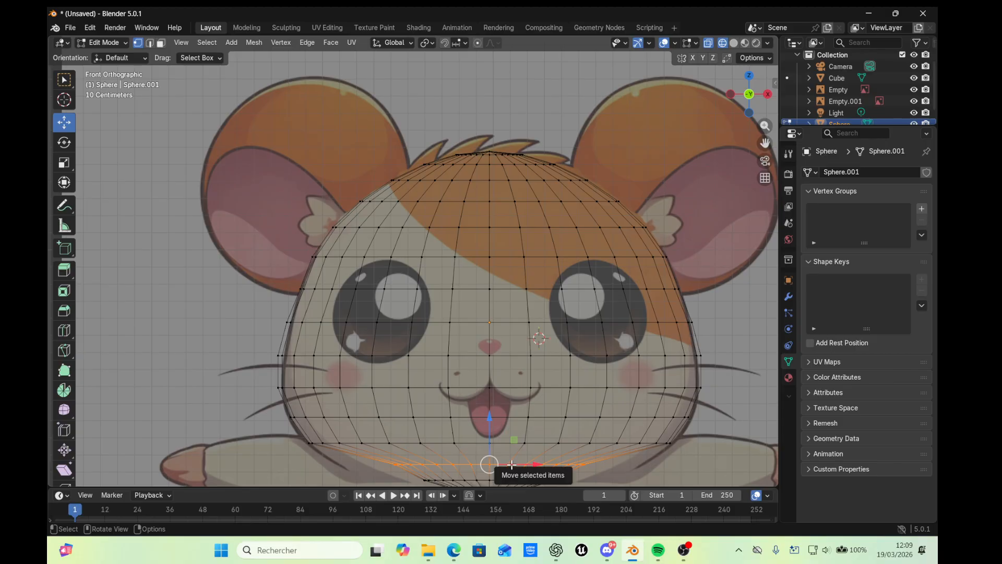
key("s")
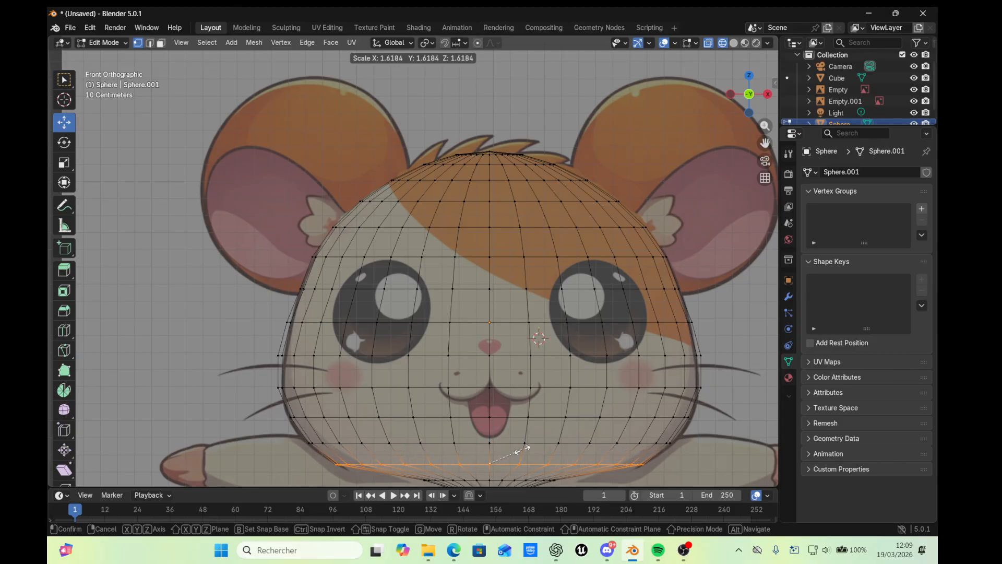
left_click(522, 450)
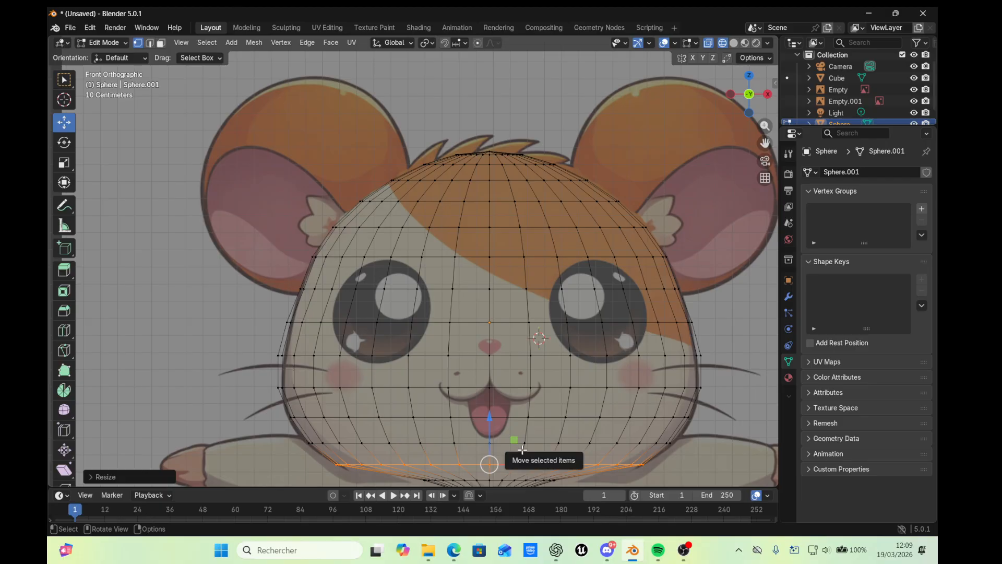
scroll(571, 456, "down", 1)
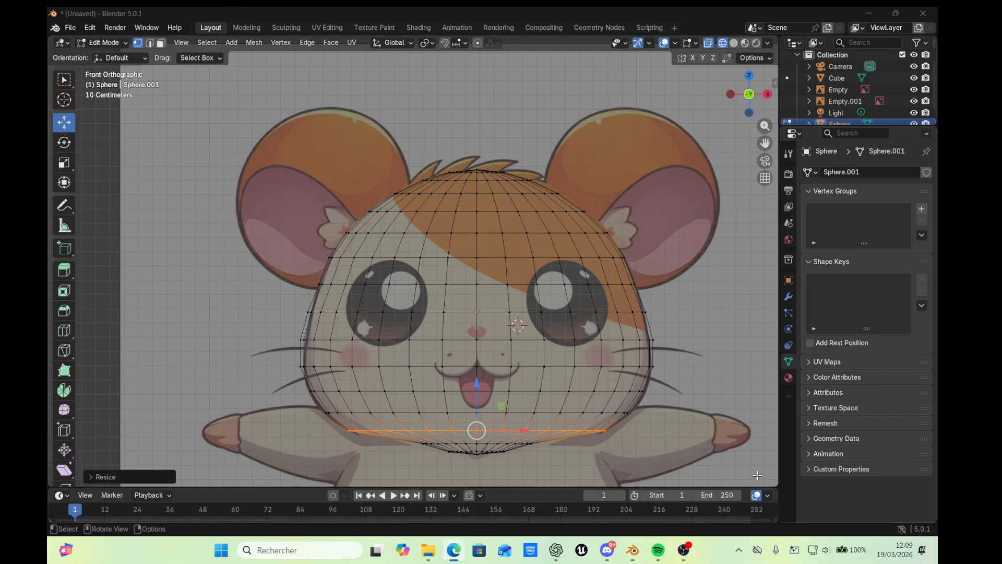
left_click(701, 400)
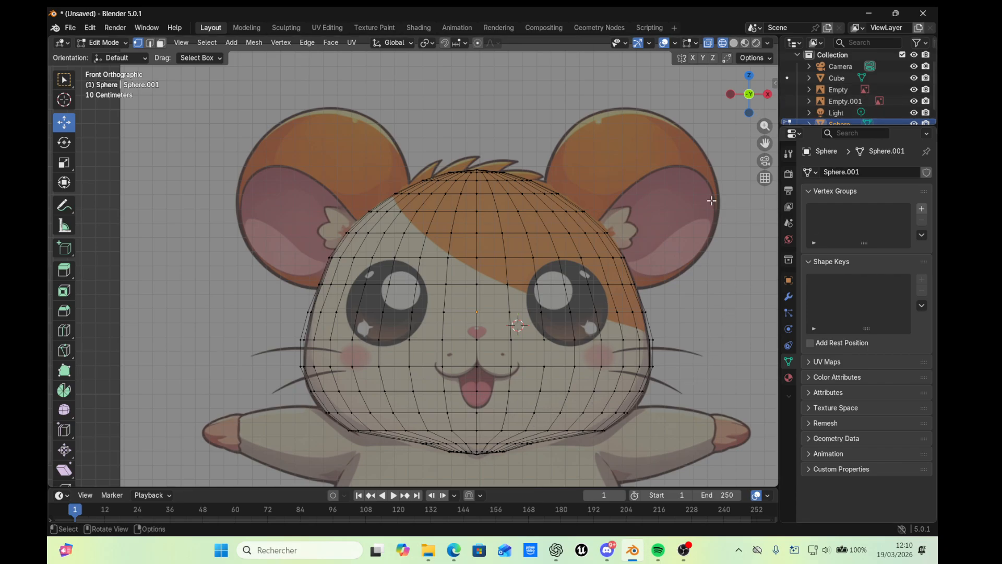
In the left view, switch to Object Mode and slightly scale down the side reference image Empty.001
left_click(768, 95)
left_click(767, 95)
left_click(767, 95)
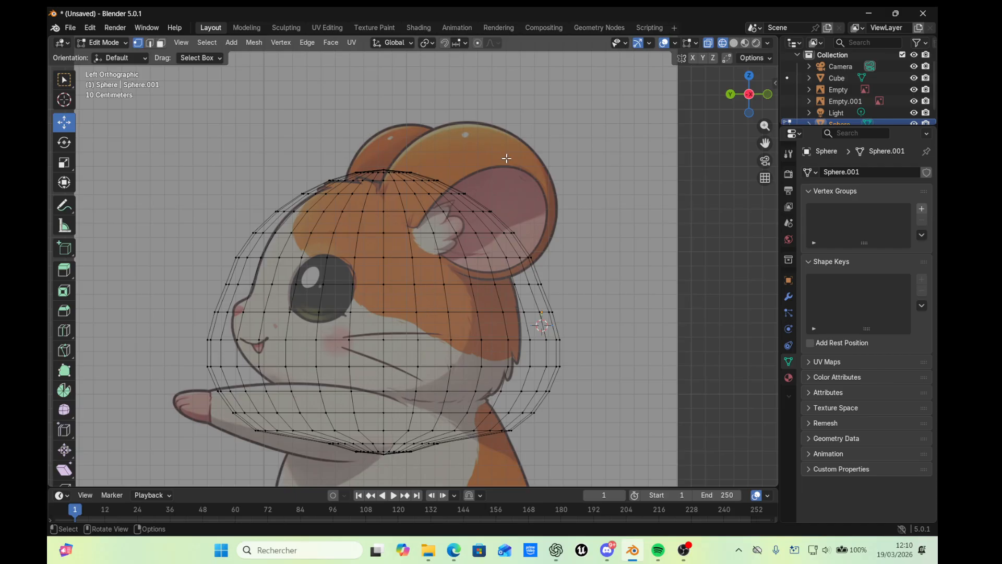
left_click(104, 42)
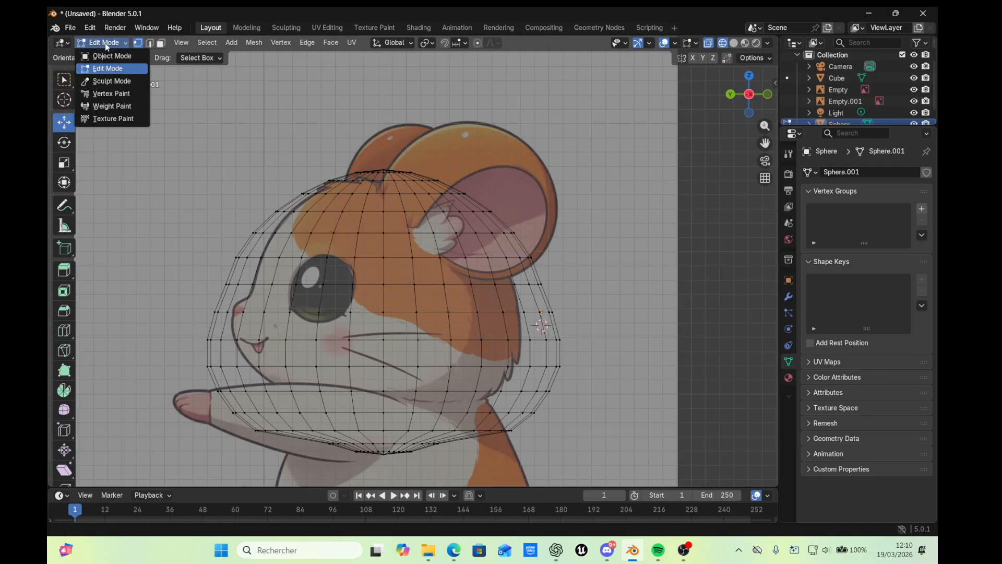
left_click(109, 56)
left_click(549, 177)
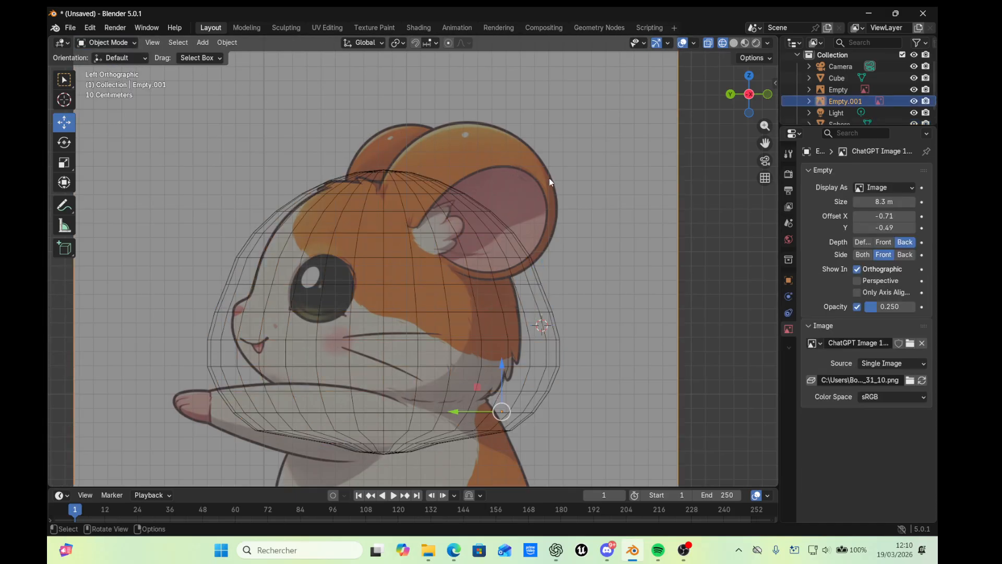
left_click(63, 162)
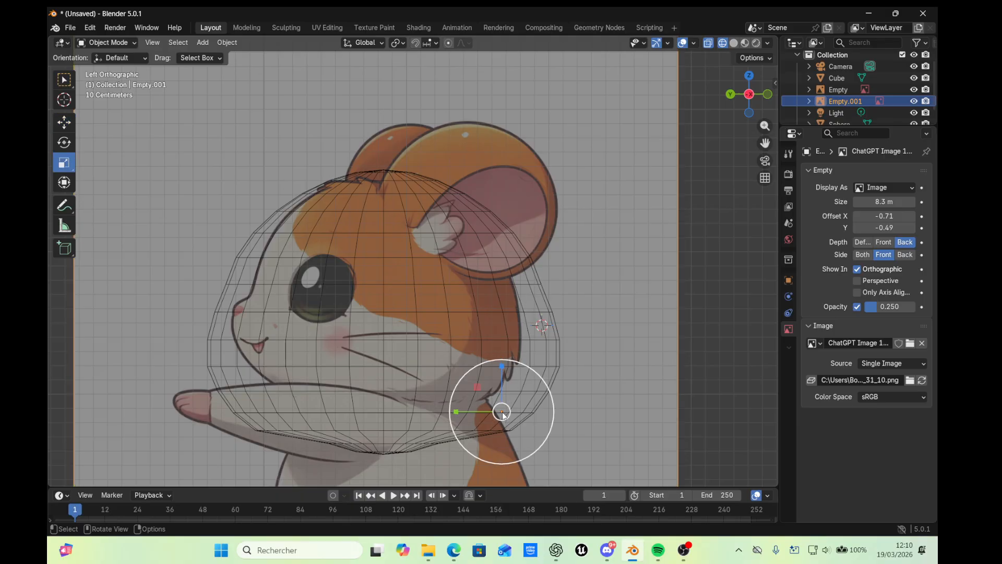
left_click_drag(503, 413, 503, 412)
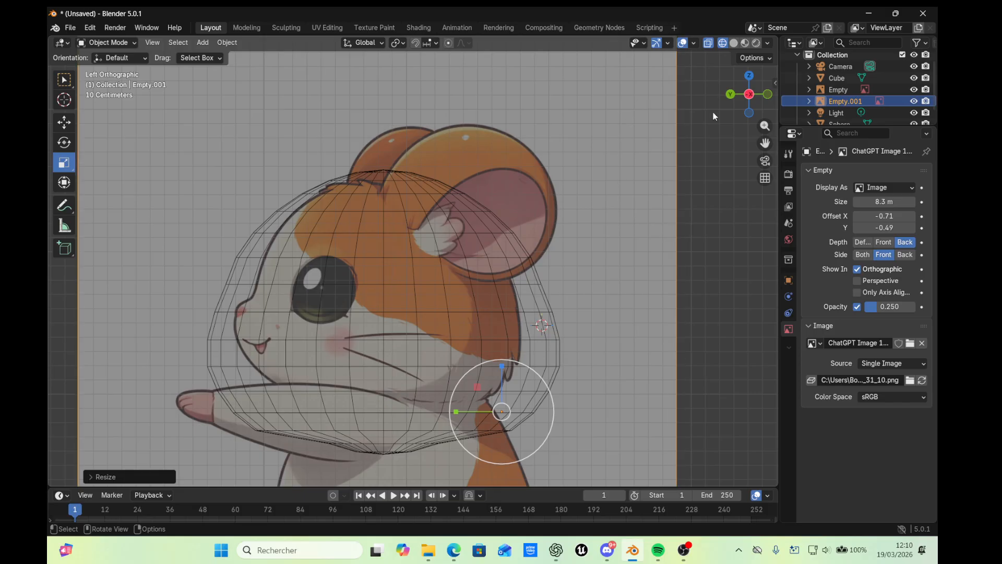
In the front view, select the cube and move it up along Z over the hamster's body
left_click(730, 96)
left_click(731, 96)
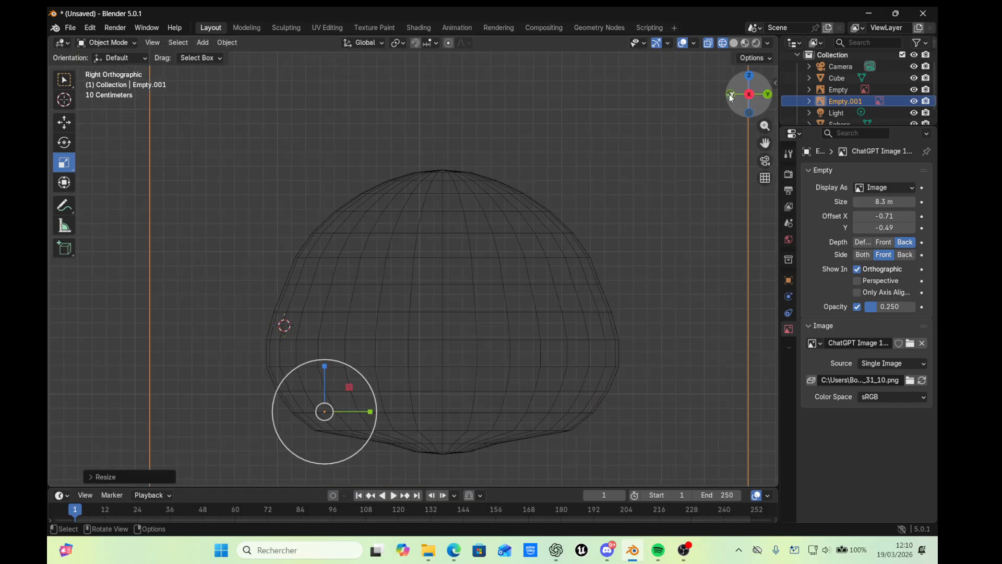
left_click(730, 95)
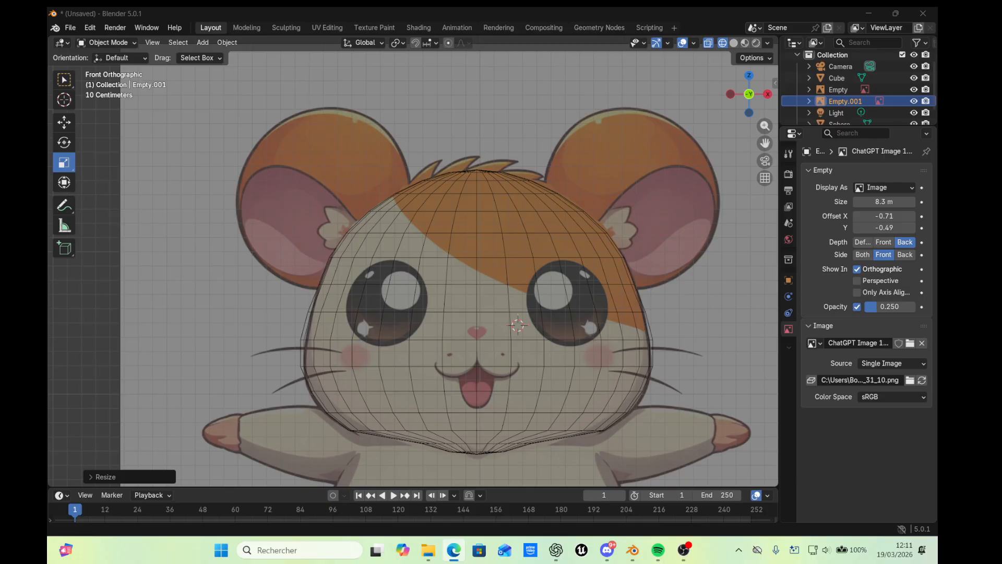
scroll(756, 446, "down", 6)
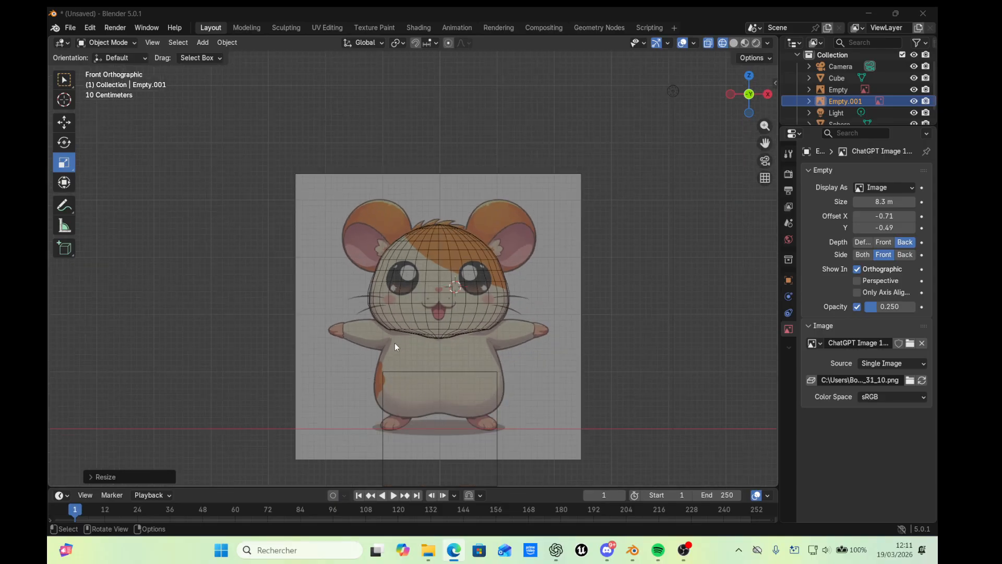
left_click(64, 123)
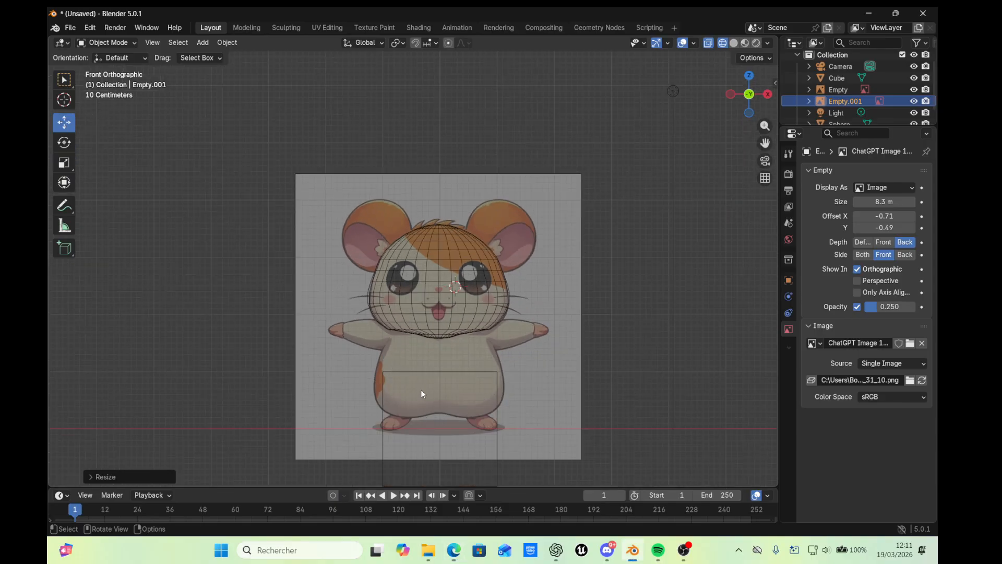
left_click(446, 420)
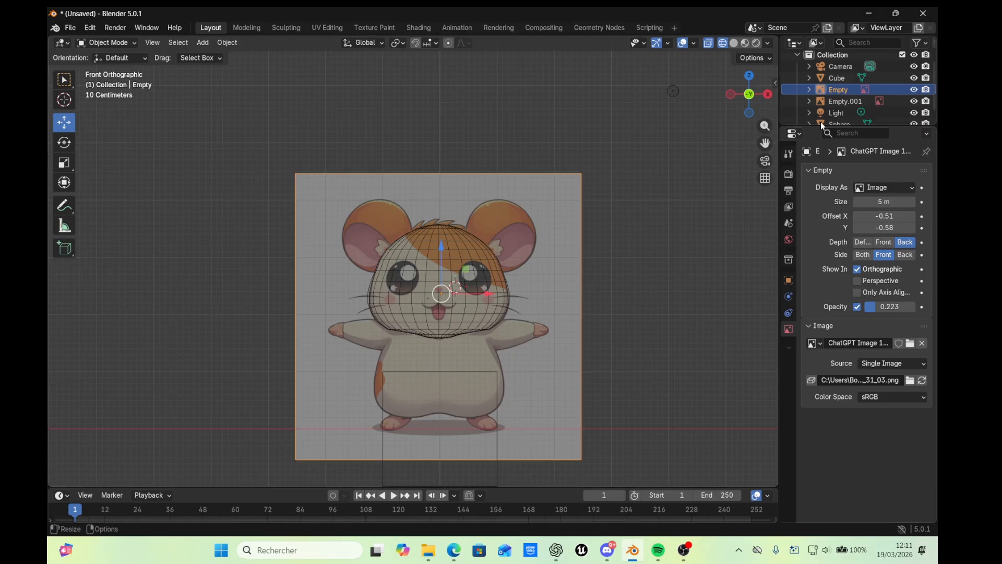
scroll(835, 97, "up", 1)
left_click(835, 92)
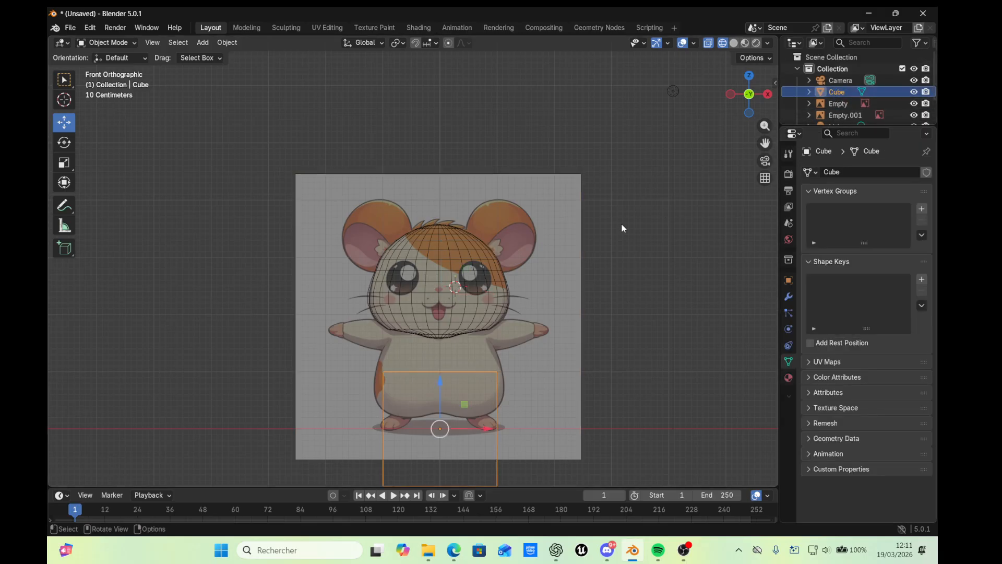
left_click_drag(440, 384, 440, 333)
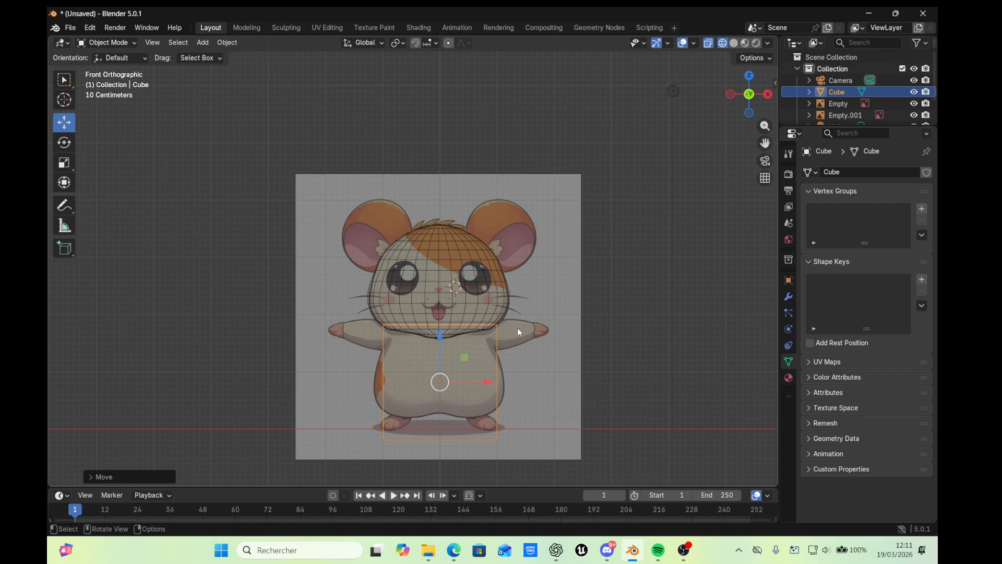
left_click(832, 92)
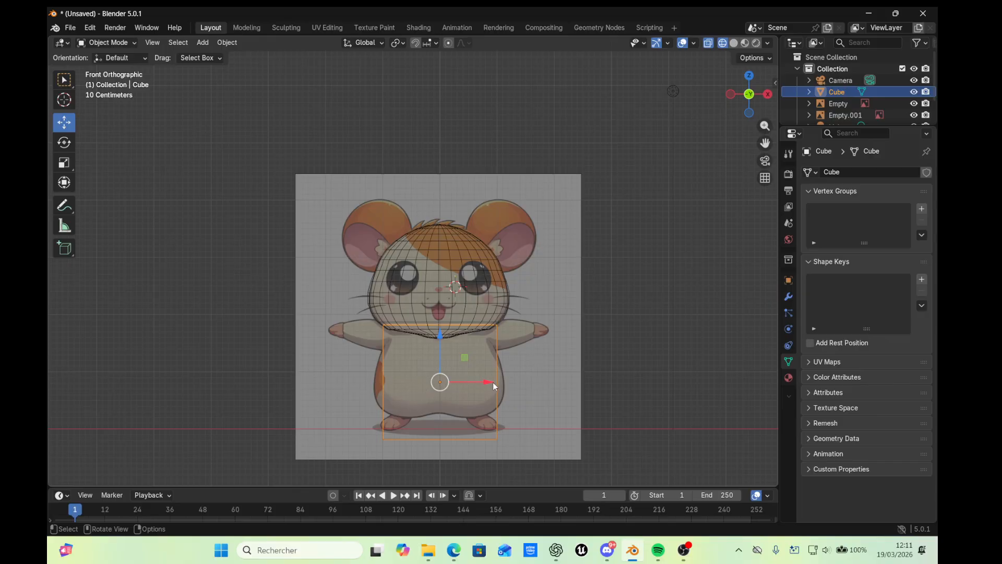
Enter Edit Mode on the cube and try to add a loop cut across it
left_click(122, 45)
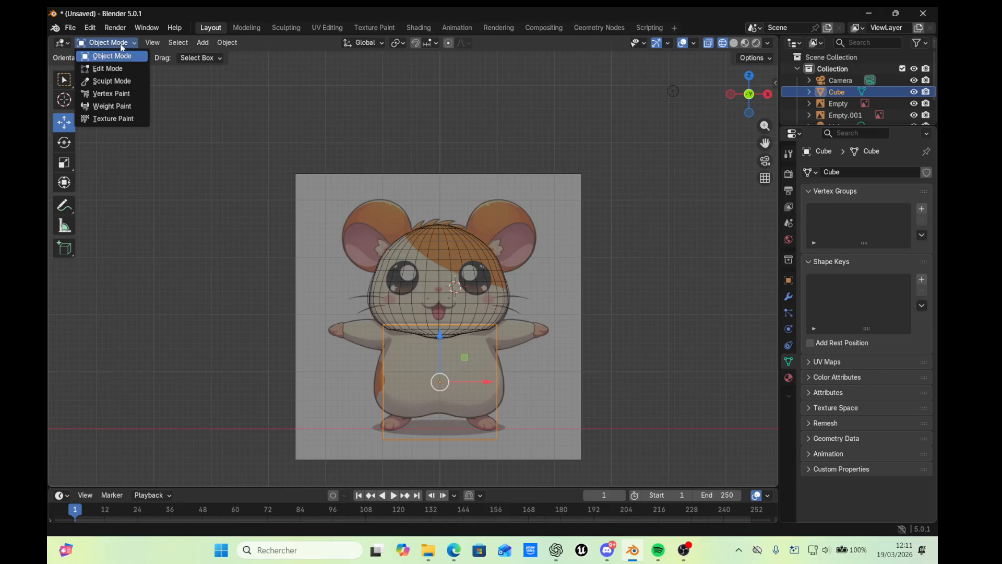
left_click(121, 68)
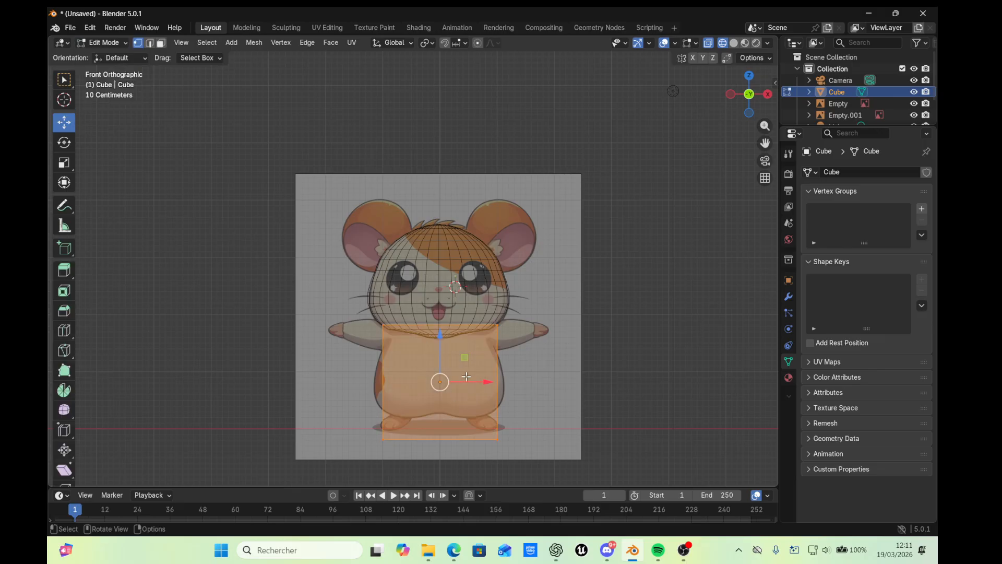
scroll(466, 376, "up", 2)
left_click_drag(765, 143, 742, 37)
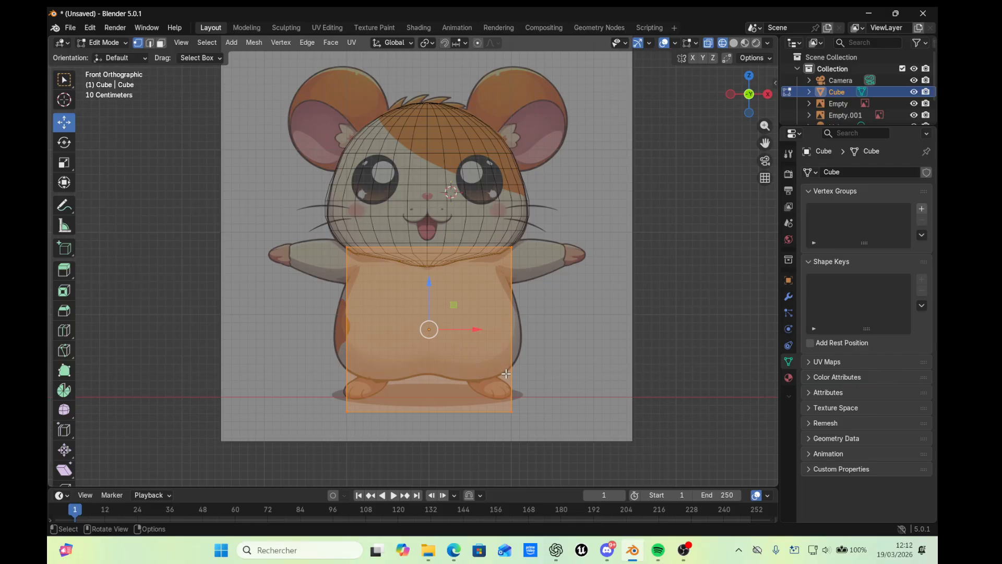
key("ctrl")
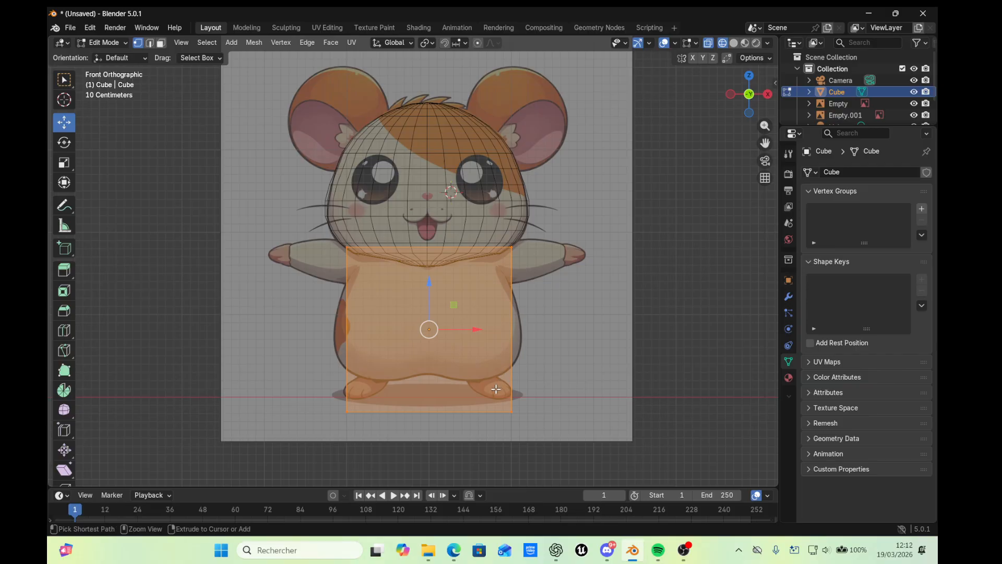
key("ctrl+r")
right_click(465, 323)
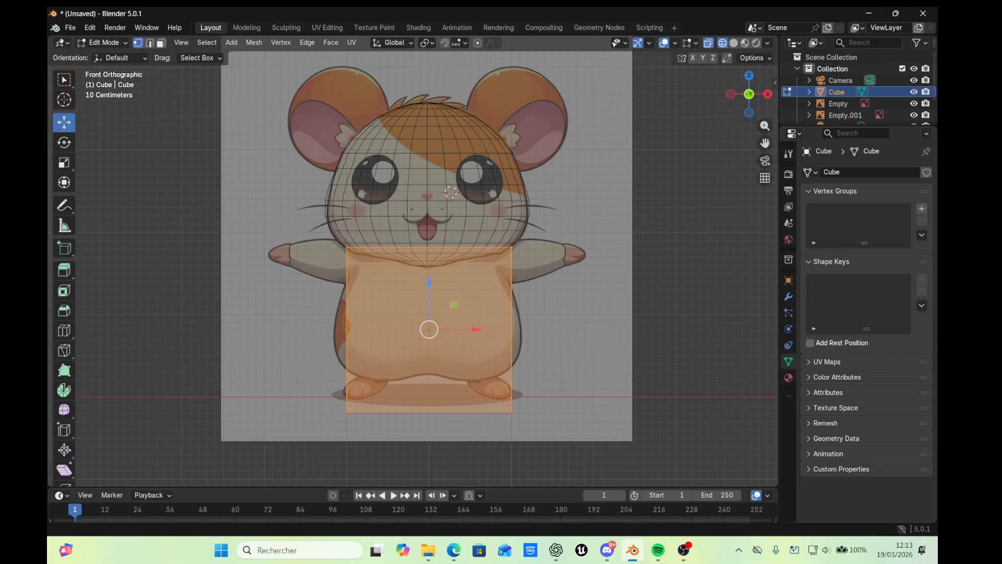
key("alt+Tab")
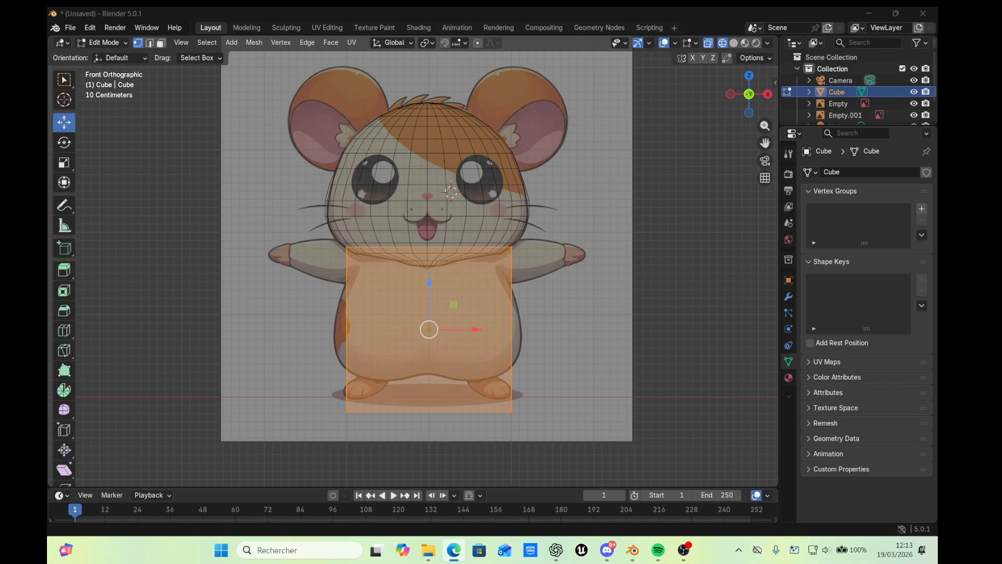
left_click(475, 341)
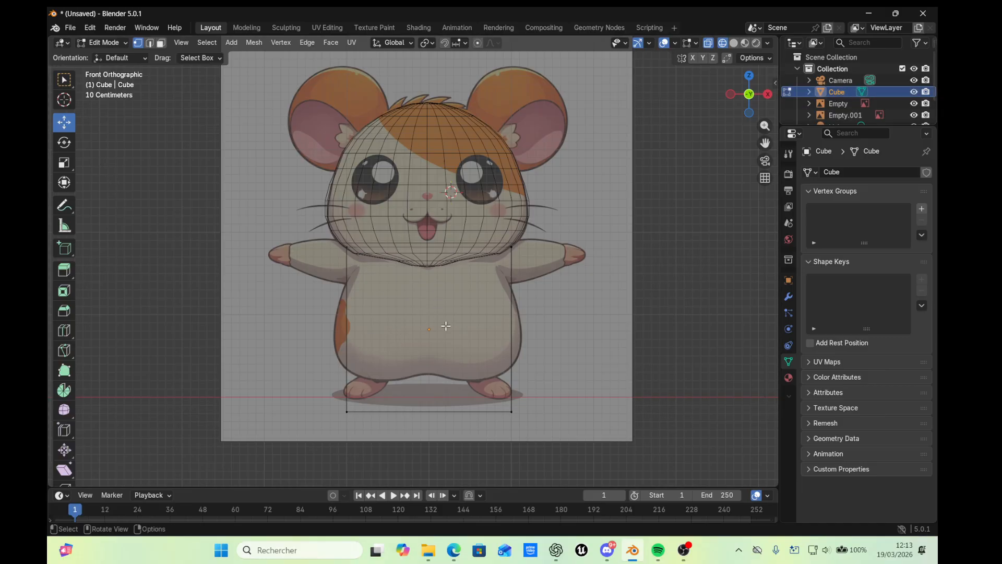
double_click(835, 92)
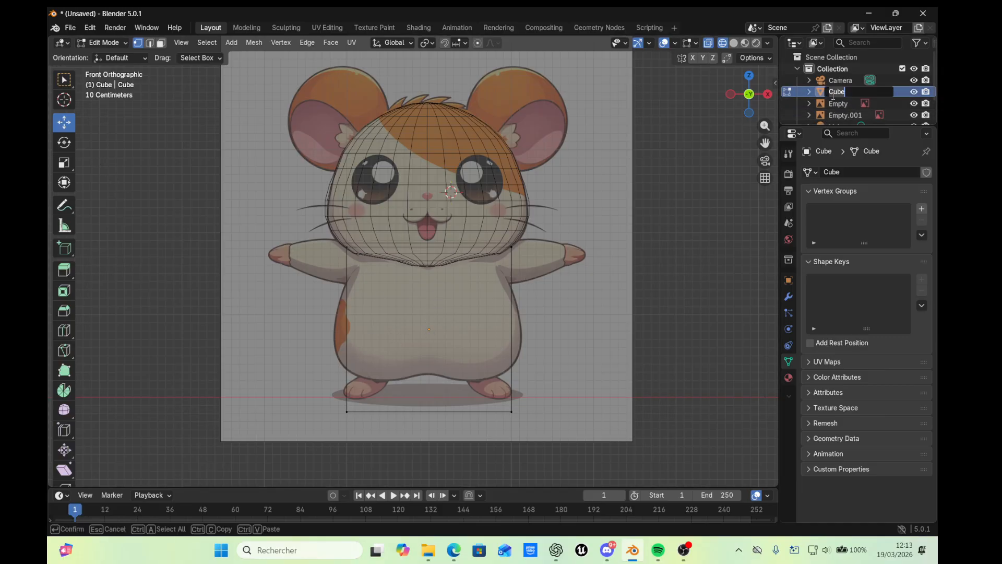
key("Return")
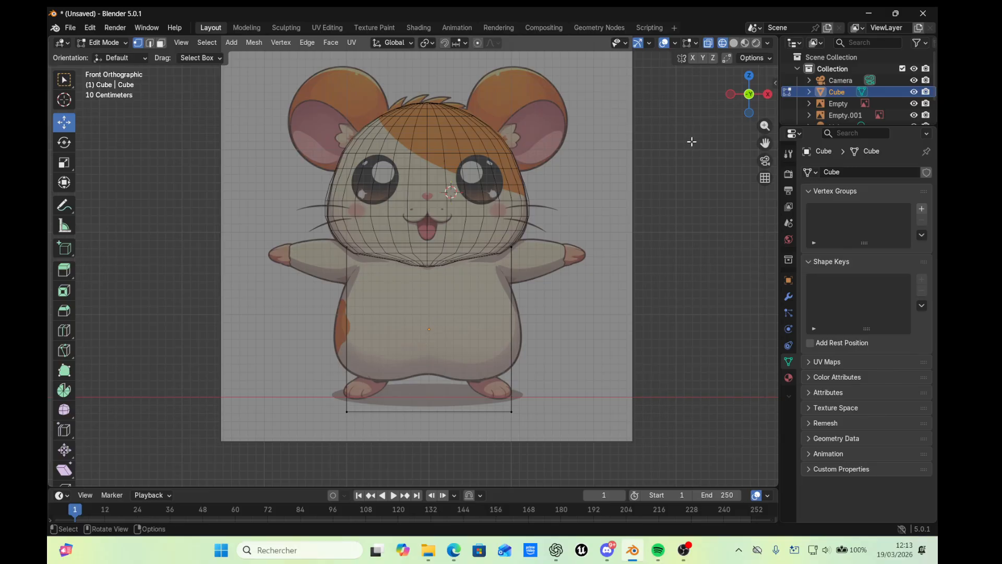
In the left view, return to Object Mode and move the cube along Y onto the side reference's body
left_click(767, 95)
left_click(766, 97)
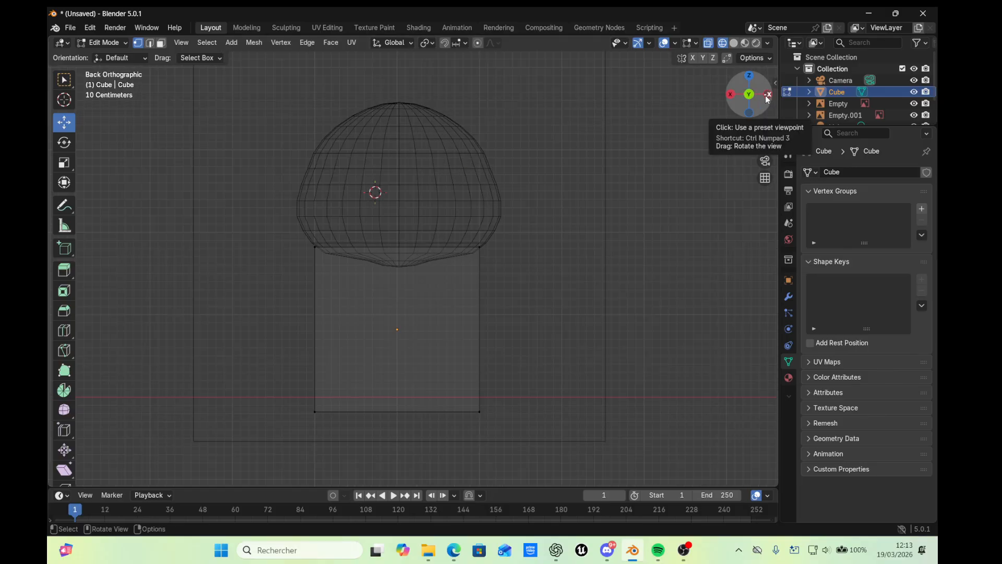
left_click(764, 99)
scroll(503, 279, "down", 7)
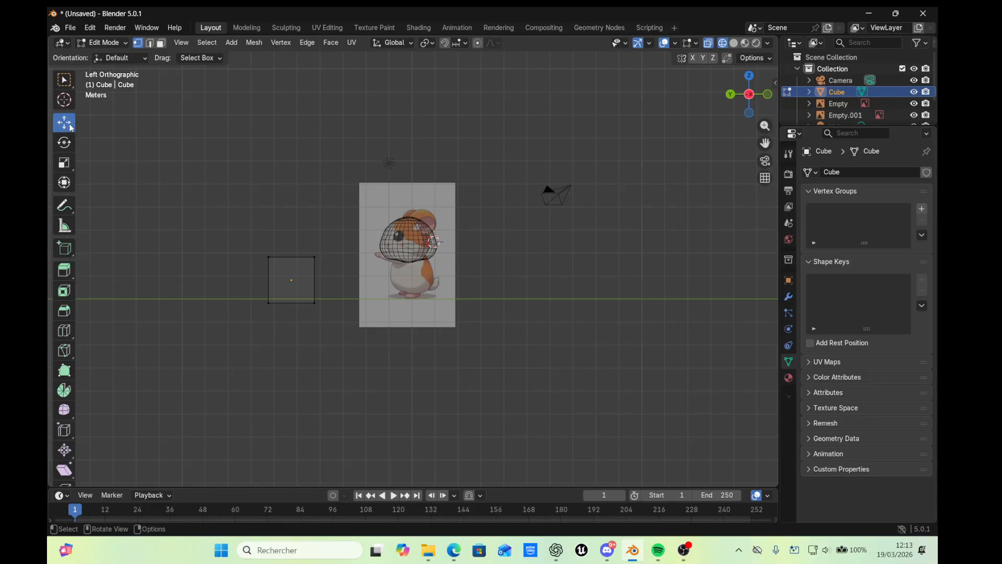
left_click(103, 42)
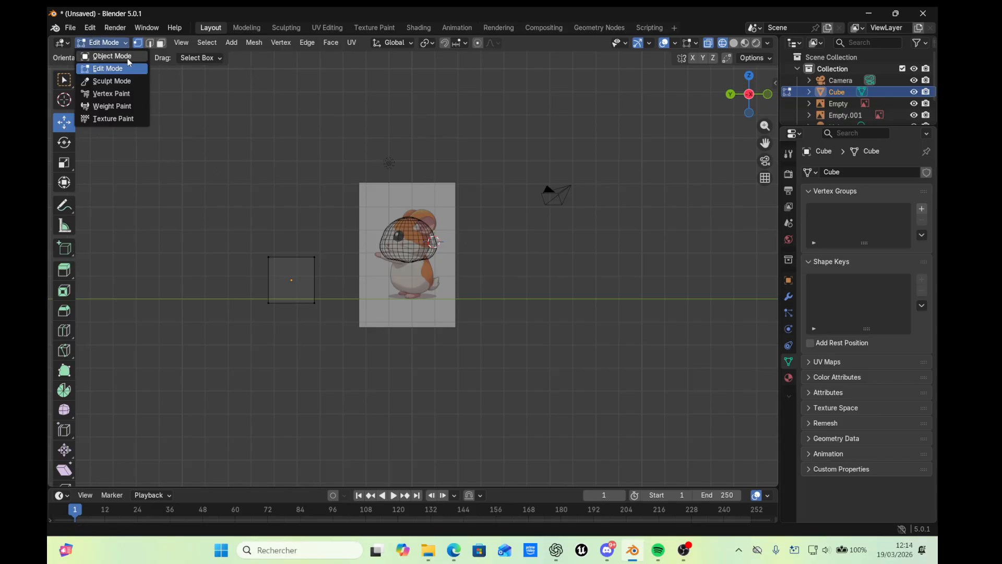
left_click(98, 54)
left_click_drag(247, 282, 364, 299)
scroll(415, 271, "up", 5)
scroll(415, 272, "up", 1)
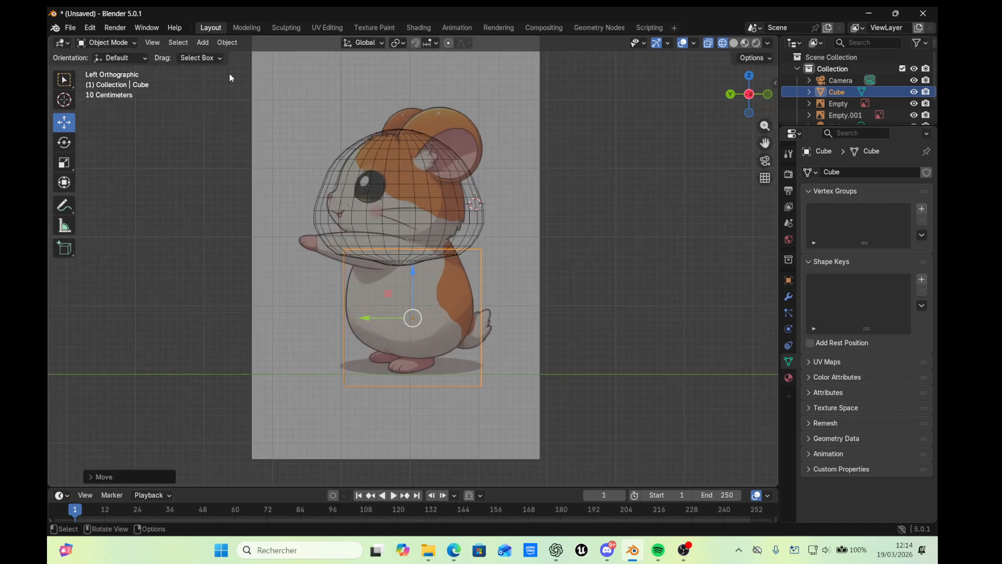
Reopen the cube in Edit Mode and try a single-cut loop cut from the front view
left_click(130, 42)
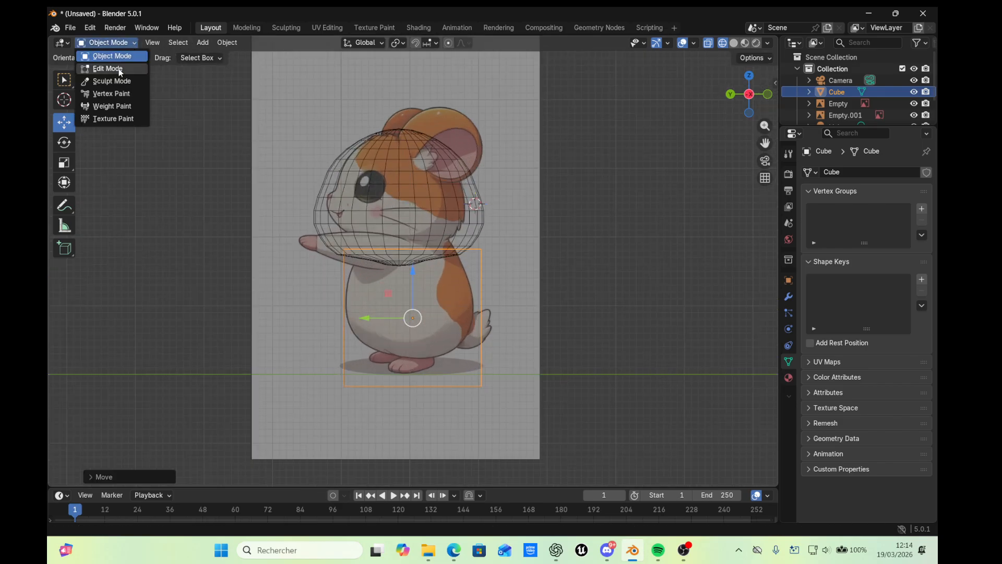
left_click(107, 68)
left_click_drag(743, 97, 729, 95)
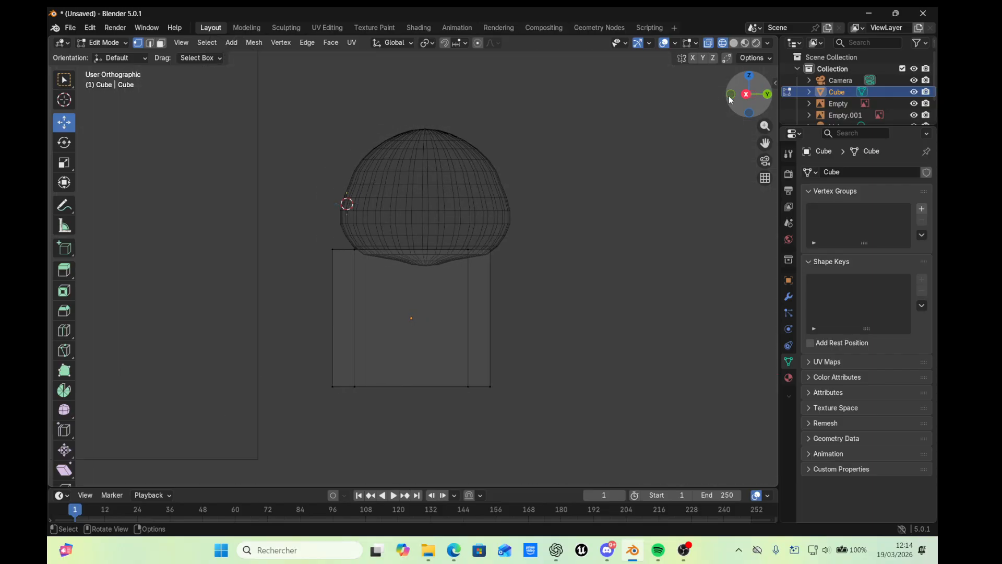
left_click(729, 96)
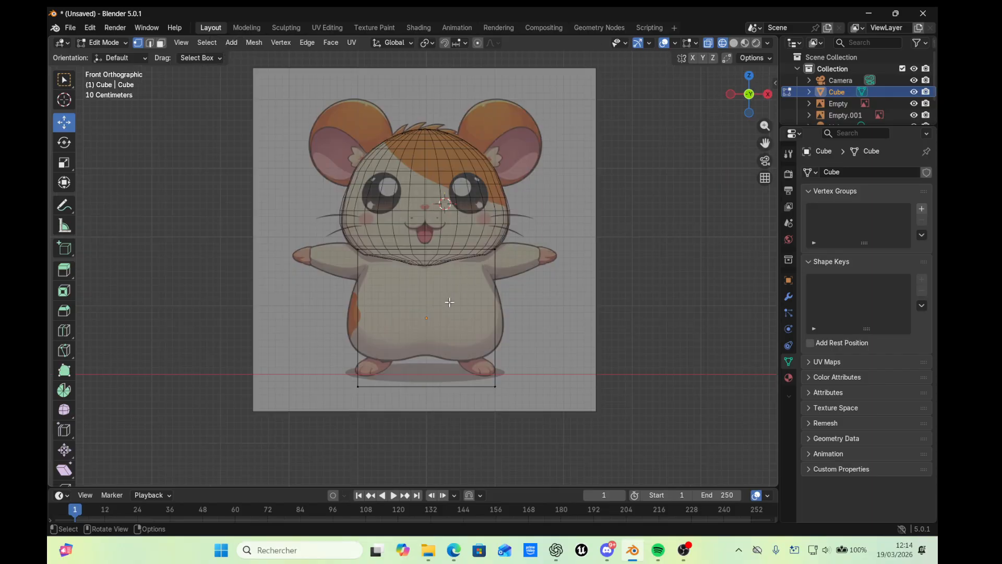
key("ctrl+r")
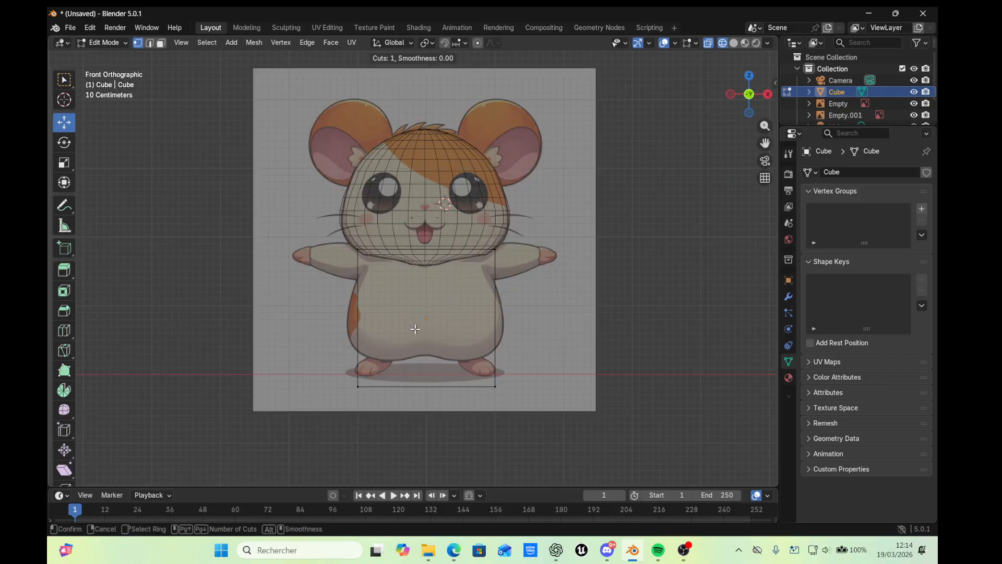
right_click(432, 306)
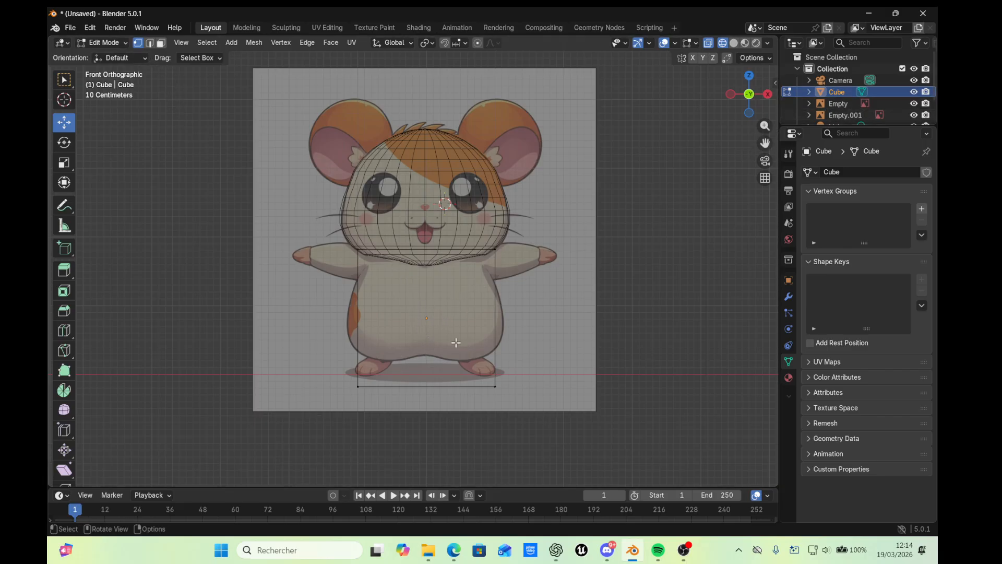
scroll(456, 313, "up", 3)
scroll(458, 333, "down", 1)
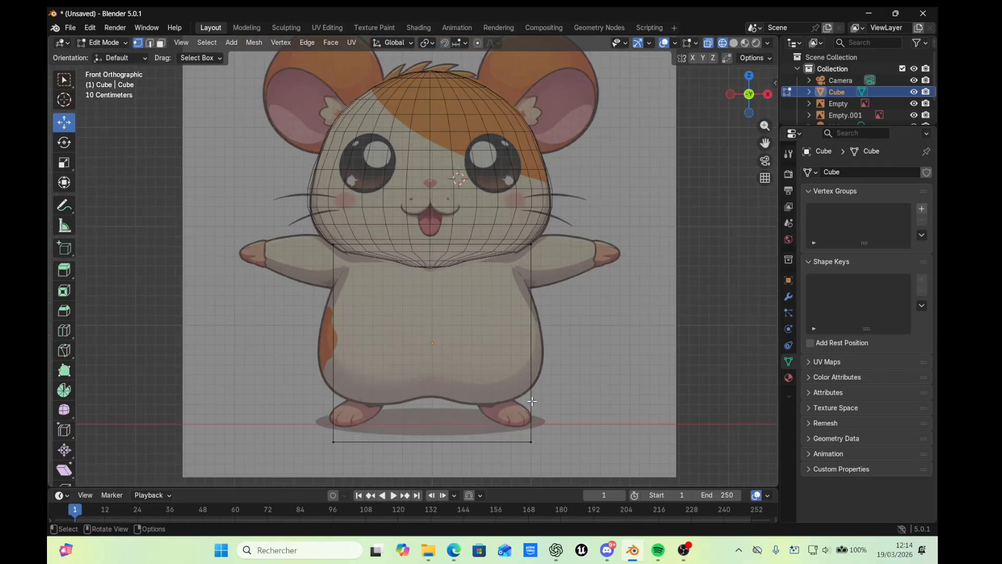
left_click(531, 442)
right_click(409, 315)
left_click(456, 340)
right_click(447, 340)
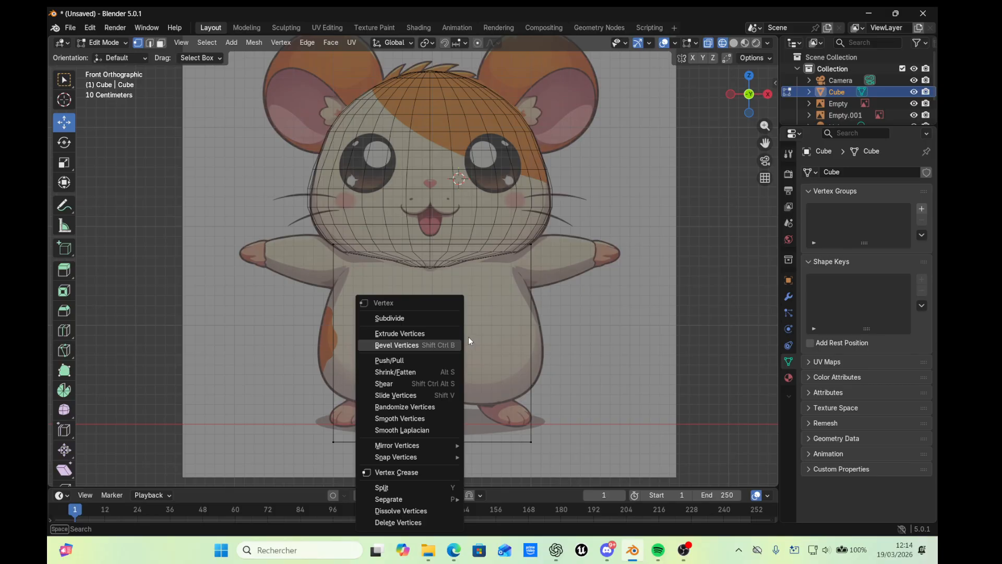
left_click(472, 337)
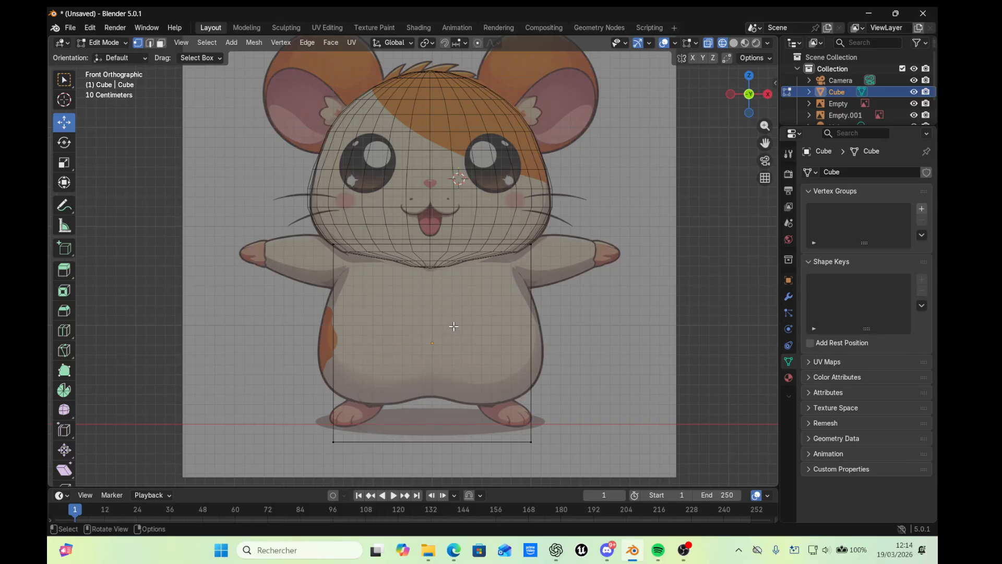
Delete the cube from the scene
right_click(837, 91)
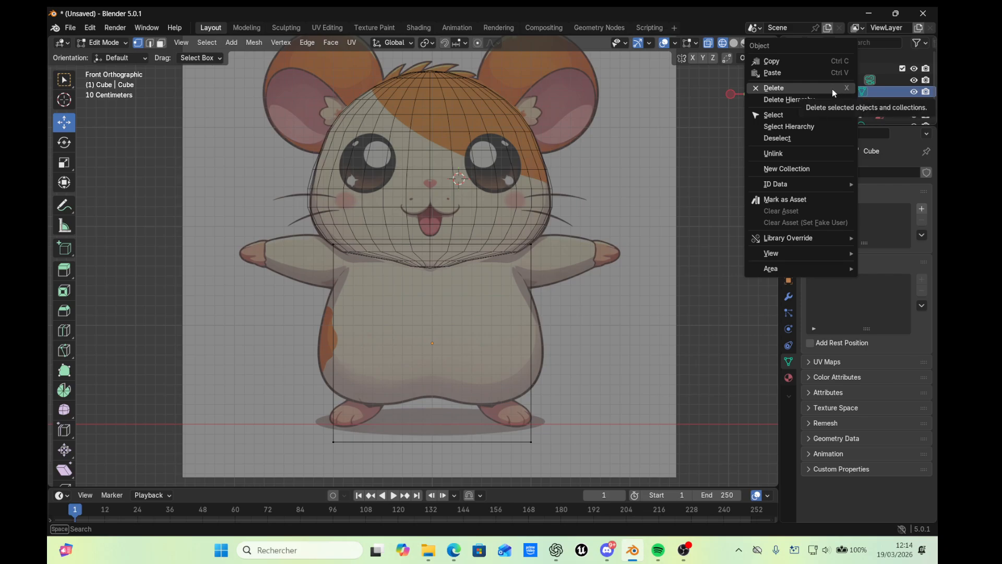
left_click(832, 89)
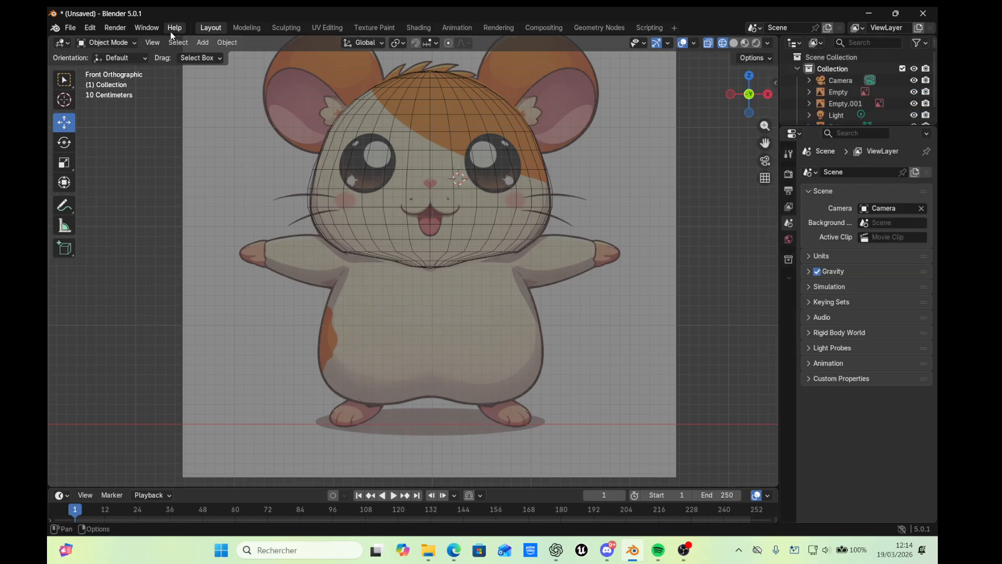
Add a UV sphere, move it down over the hamster's body and centre it horizontally on the torso
left_click(203, 42)
mouse_move(237, 56)
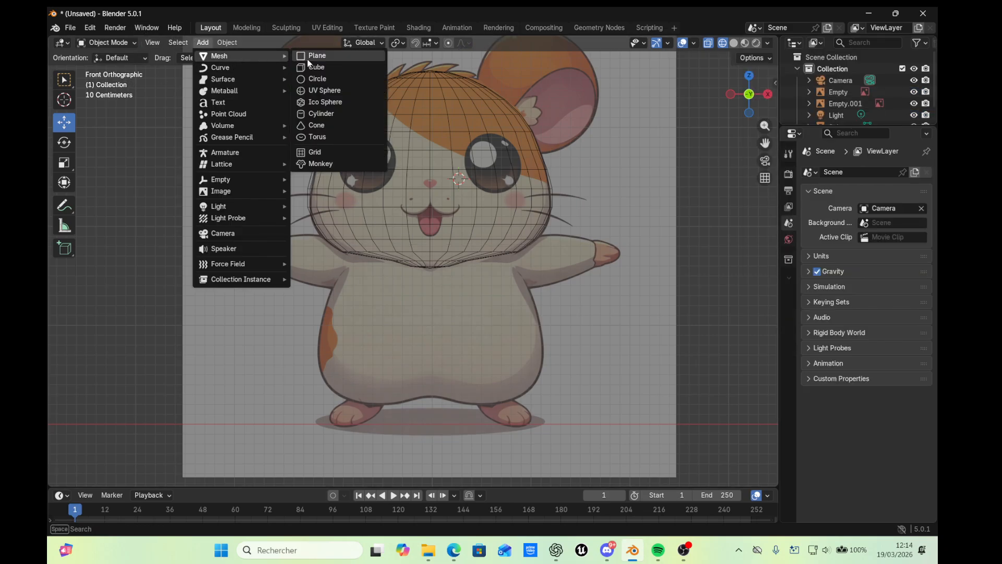
left_click(328, 91)
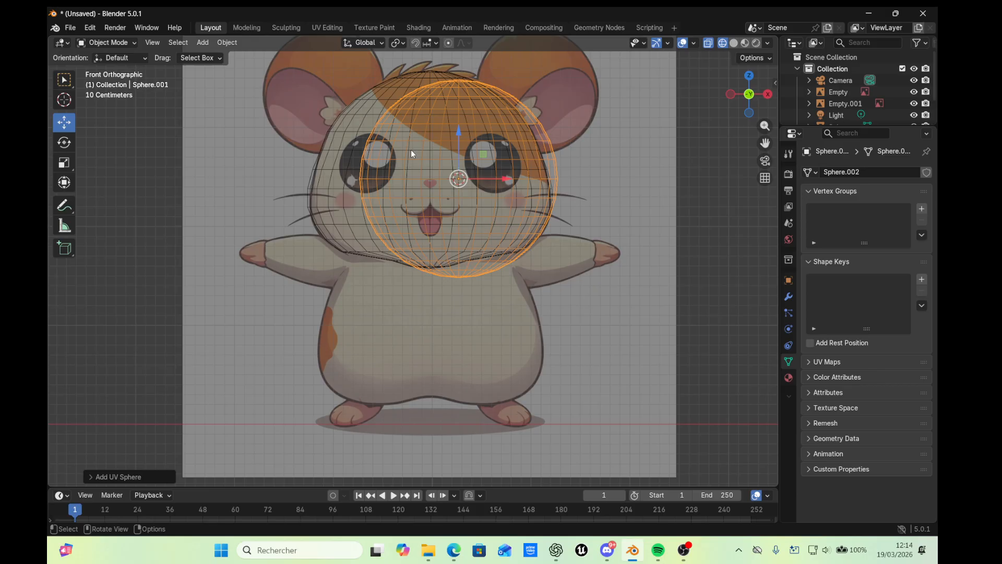
left_click_drag(464, 126, 447, 281)
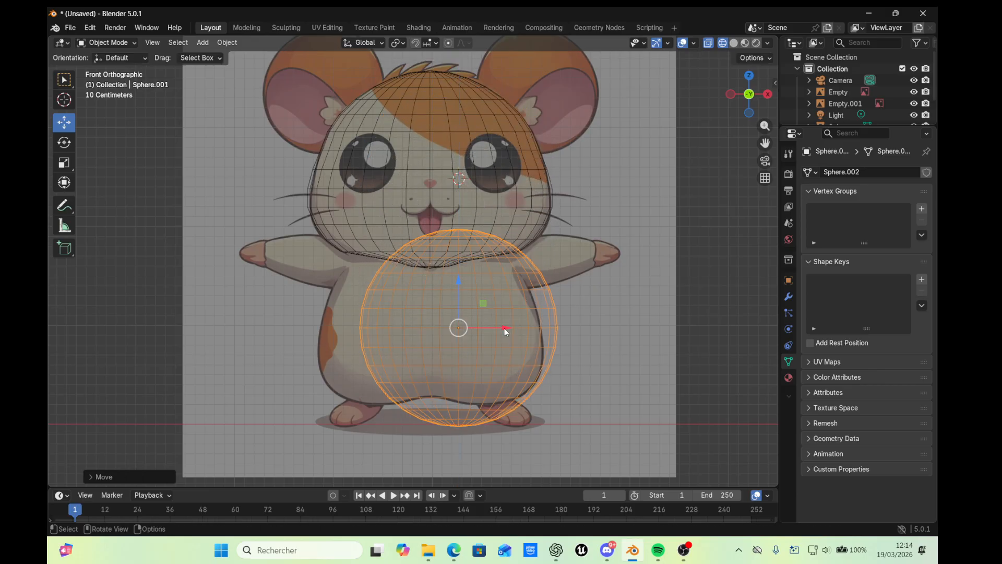
left_click_drag(504, 328, 474, 339)
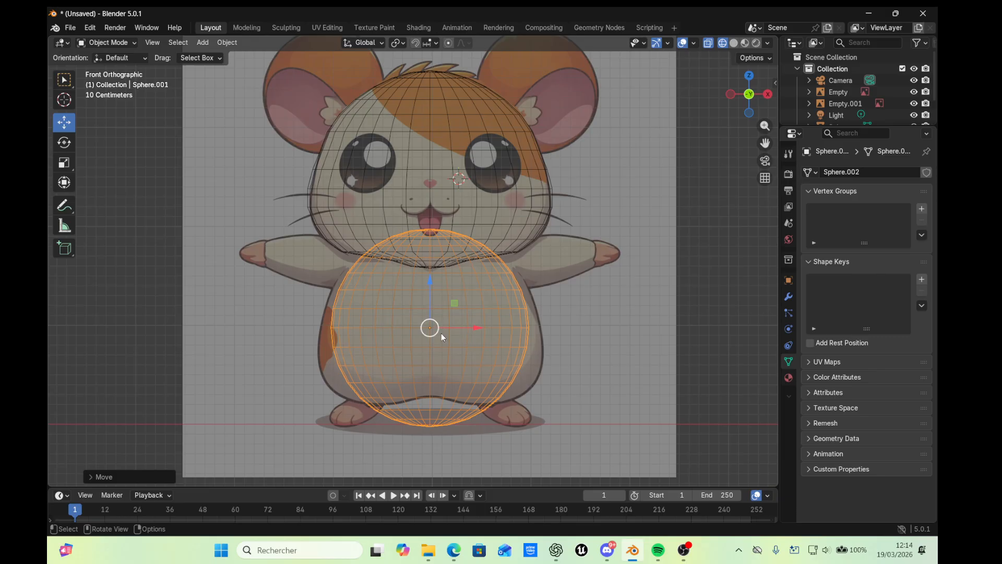
Scale the body sphere up slightly to match the width of the hamster's torso in the front view
left_click(64, 163)
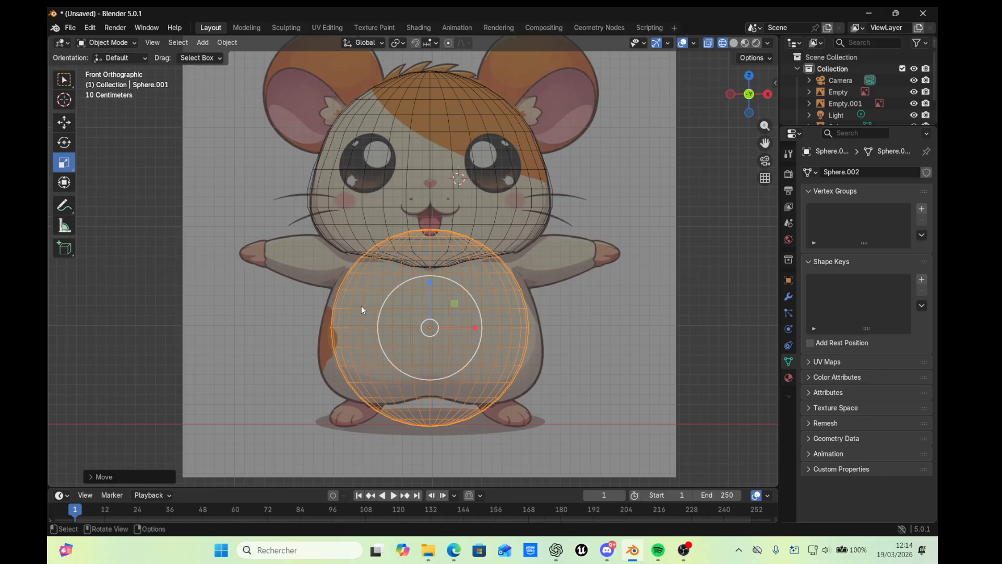
key("s")
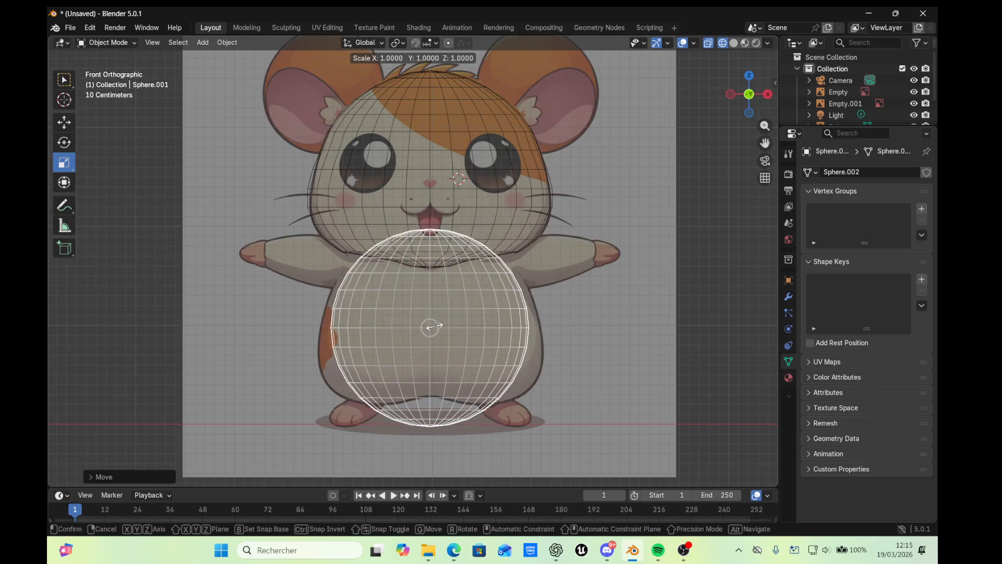
left_click(430, 327)
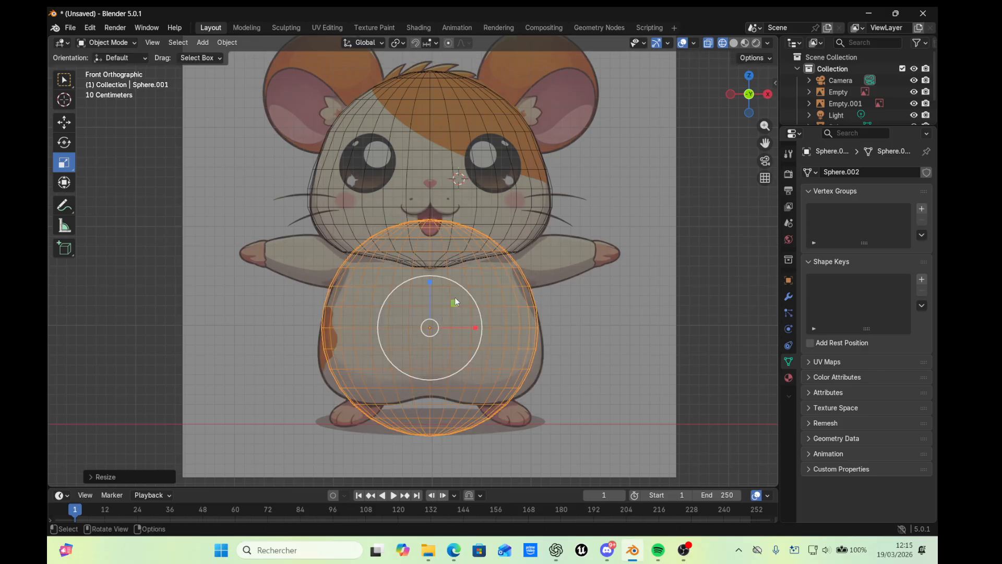
left_click(384, 372)
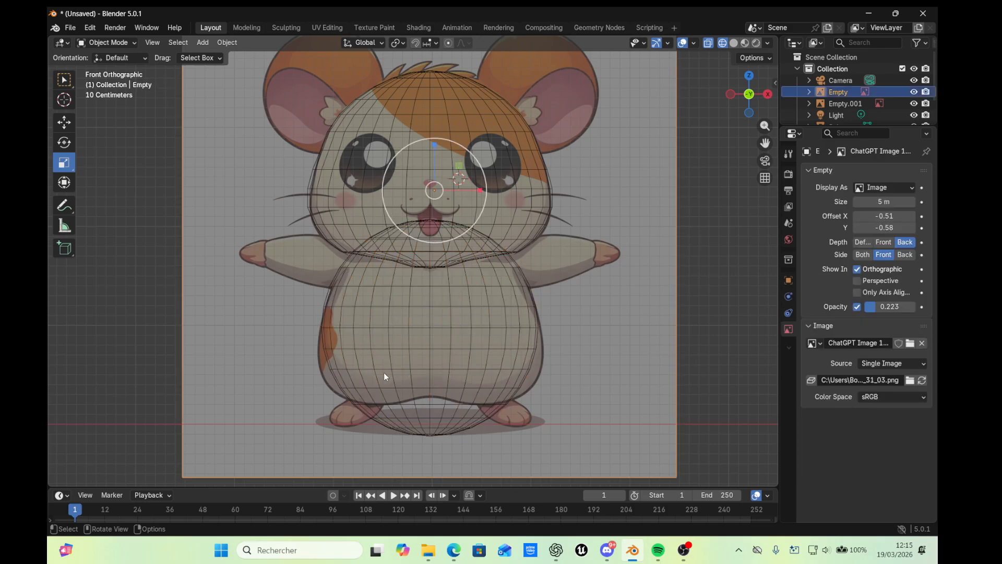
scroll(385, 372, "up", 1)
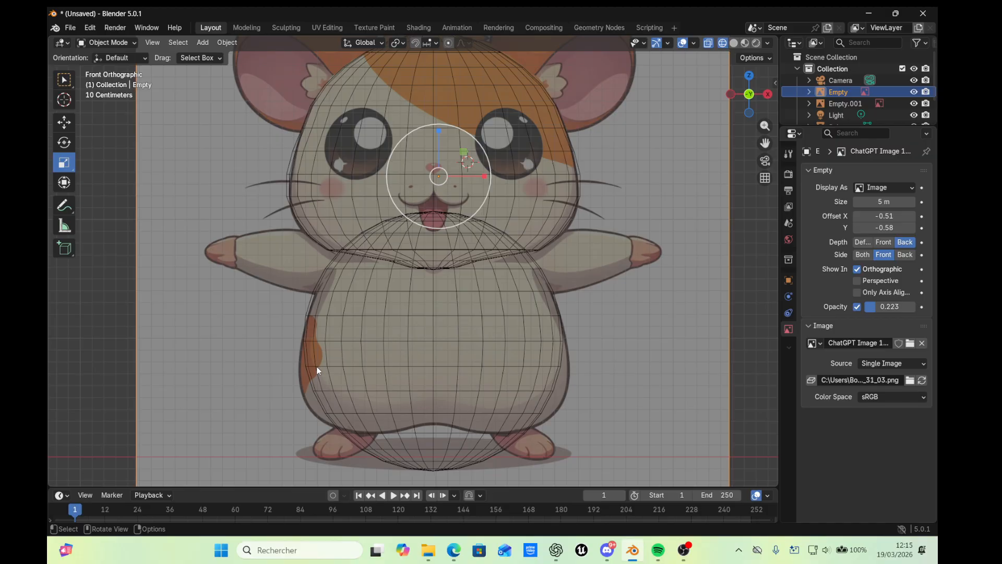
left_click(337, 366, "alt")
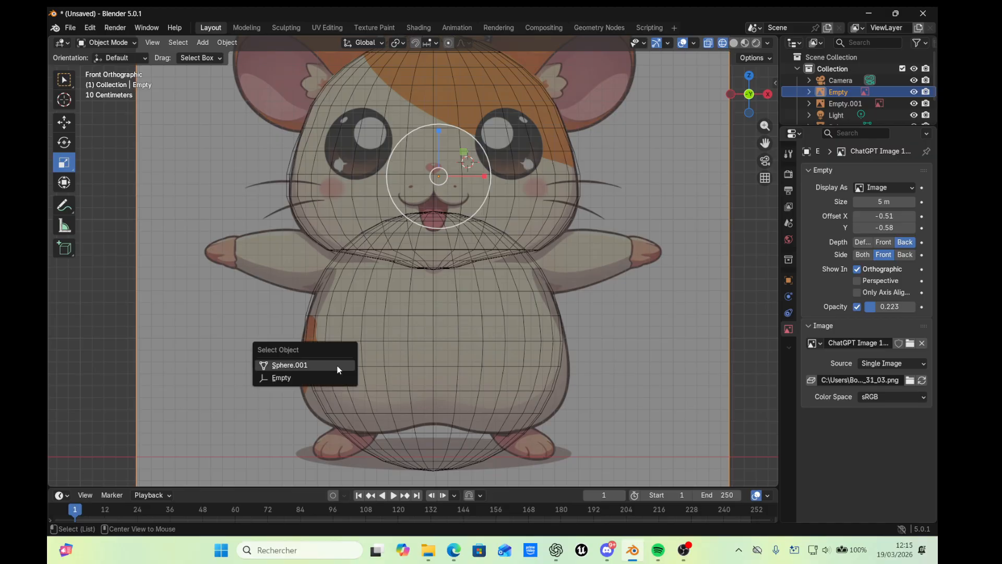
left_click(373, 366)
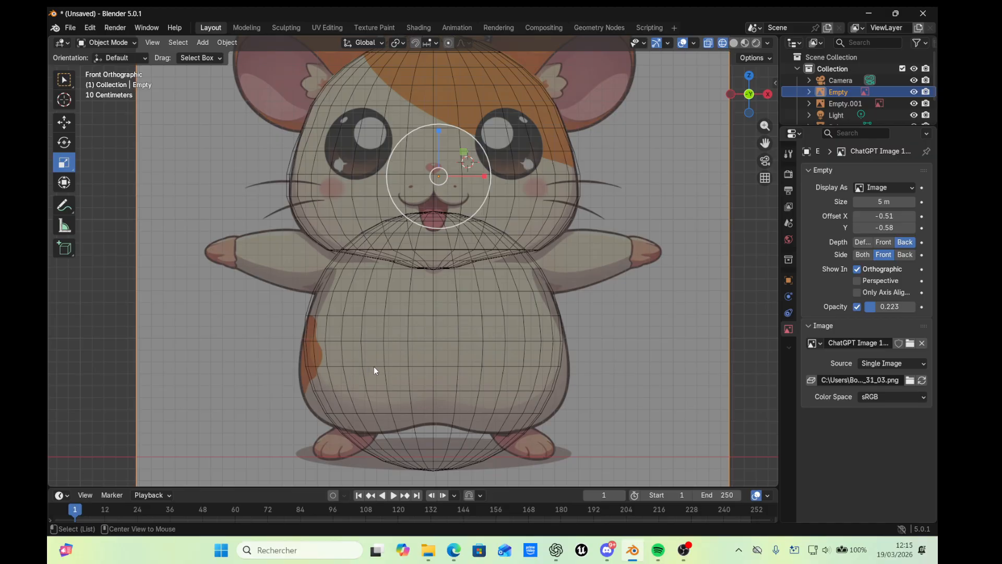
left_click(374, 366, "alt")
left_click(124, 43)
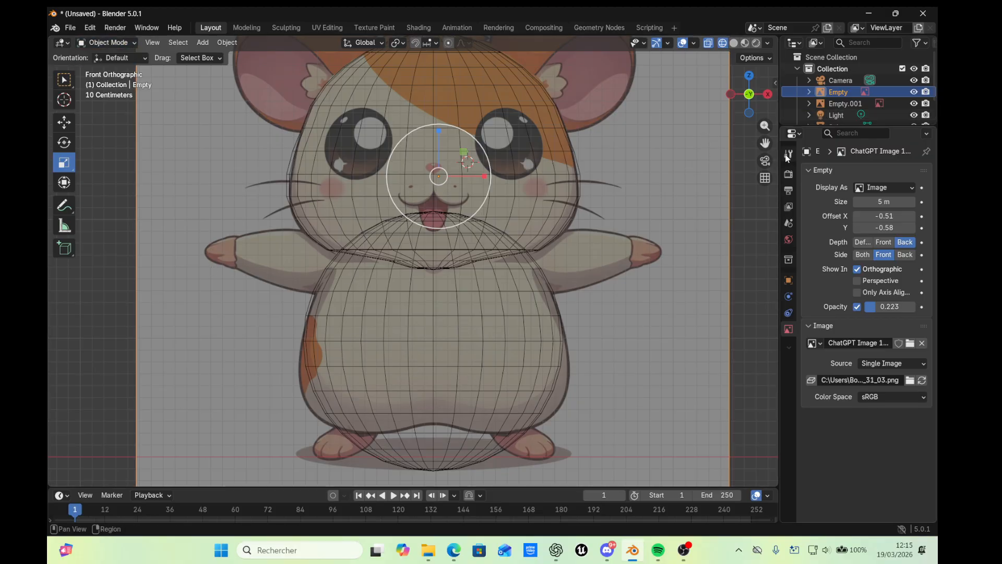
scroll(841, 91, "down", 2)
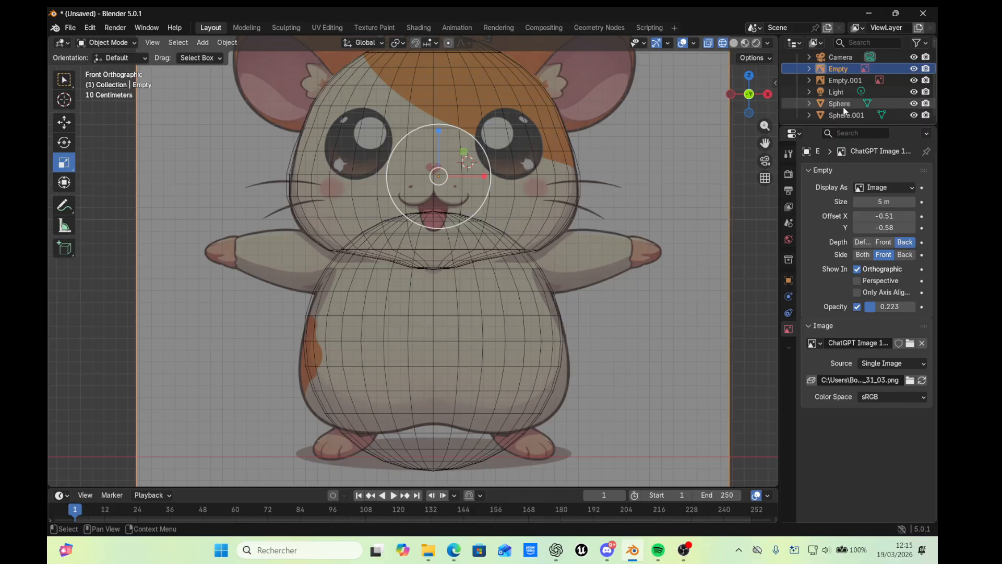
left_click(844, 114)
left_click(380, 377)
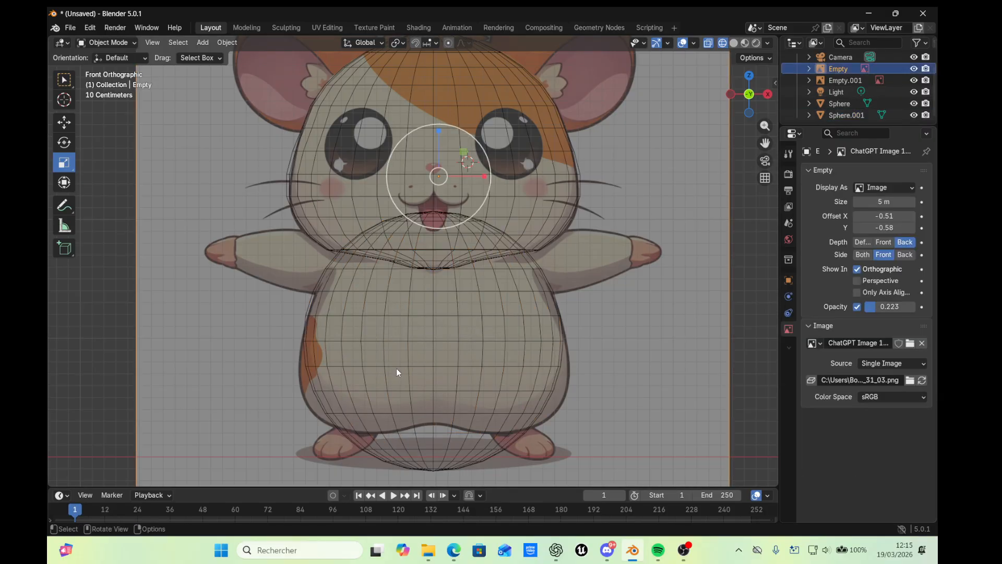
Select the body sphere, Sphere.001, instead of the reference image and open it in Edit Mode
left_click(396, 371, "alt")
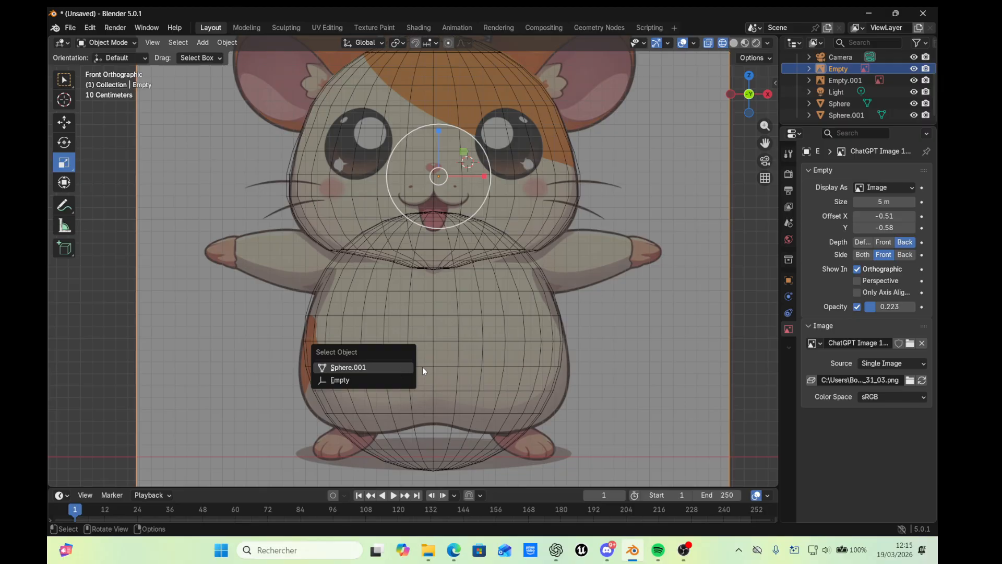
left_click(390, 368)
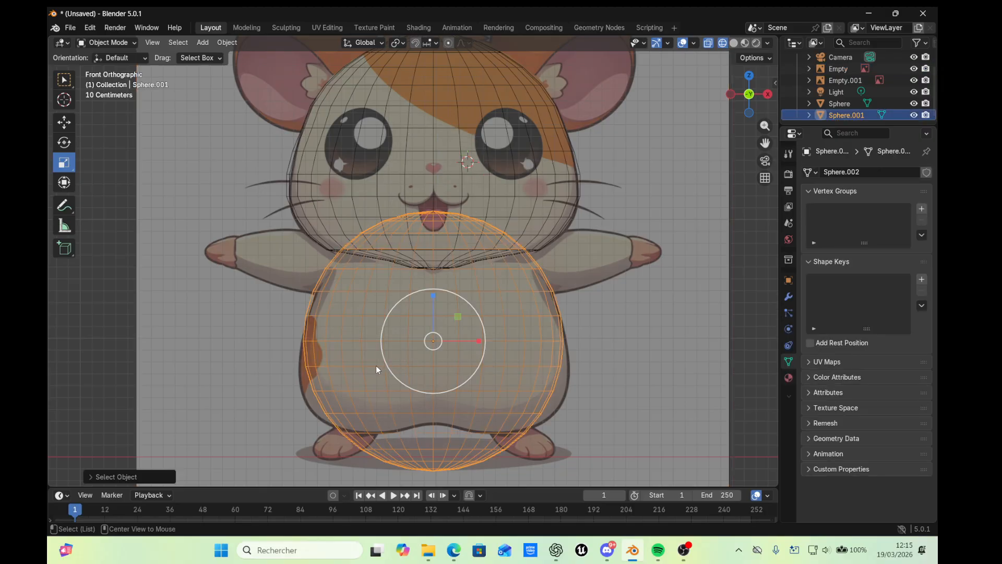
left_click(376, 367, "alt")
left_click(130, 41)
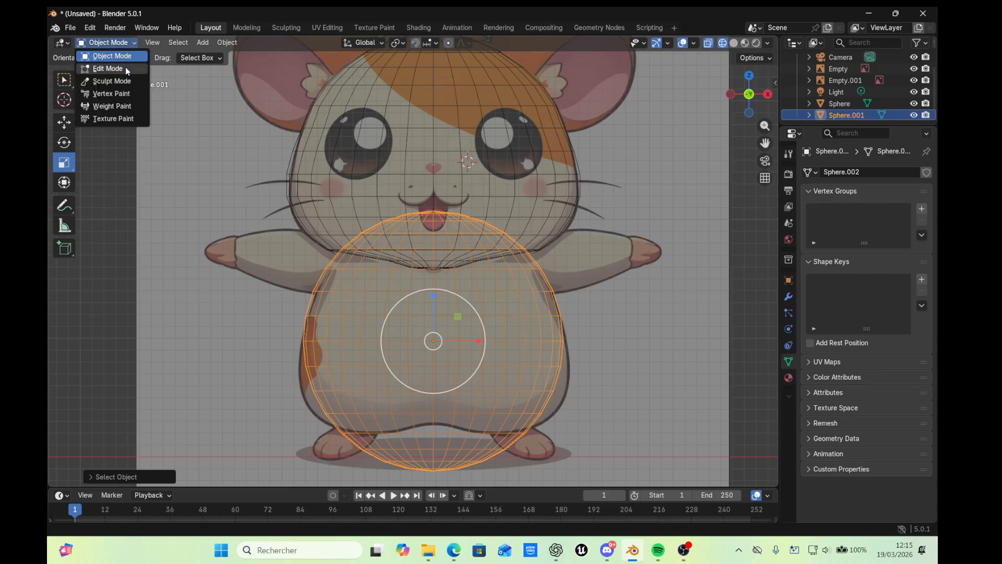
left_click(125, 69)
Scale the three edge loops just below the body sphere's middle outward, one after another, to follow the torso outline
left_click(424, 367, "alt")
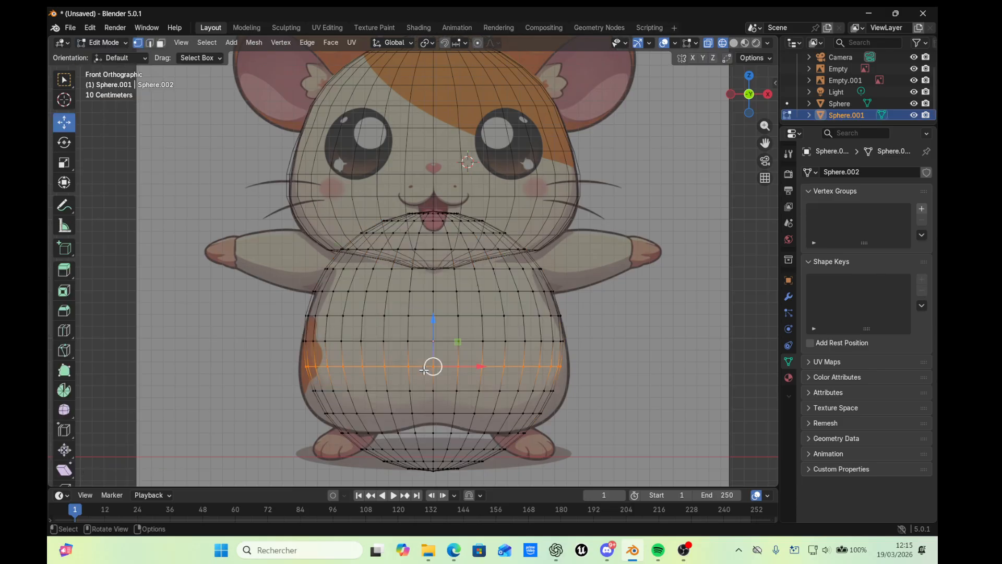
key("s")
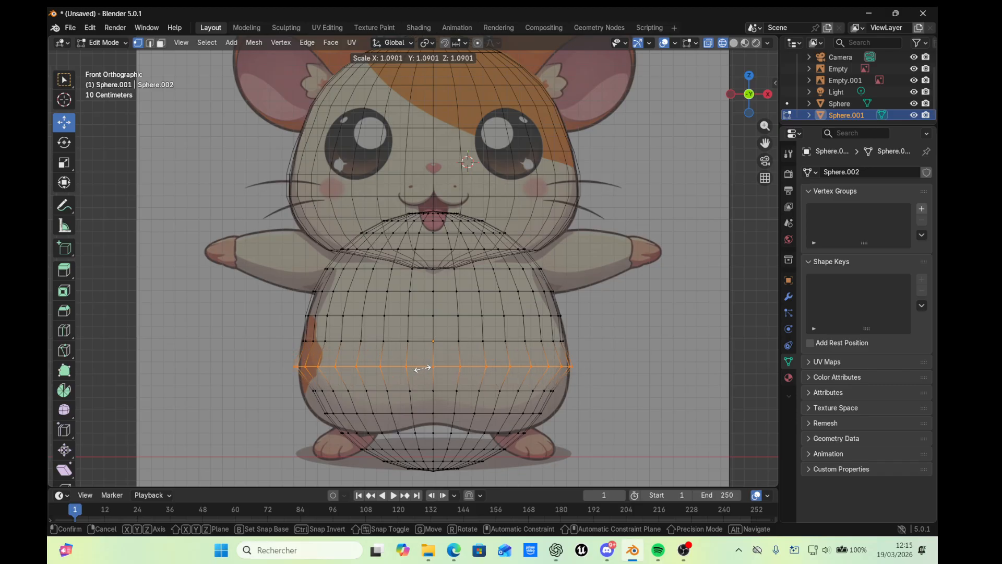
left_click(423, 366)
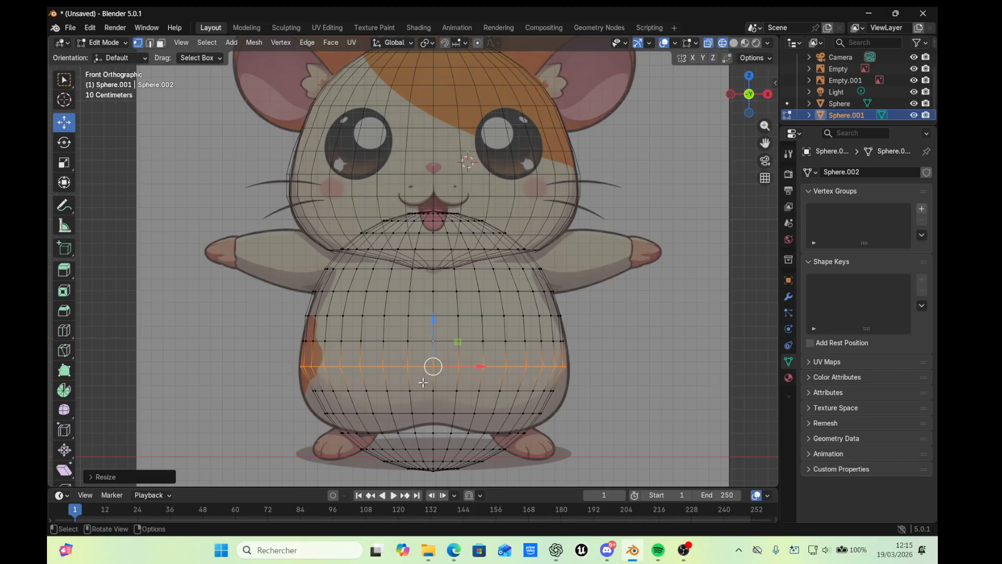
left_click(424, 389, "alt")
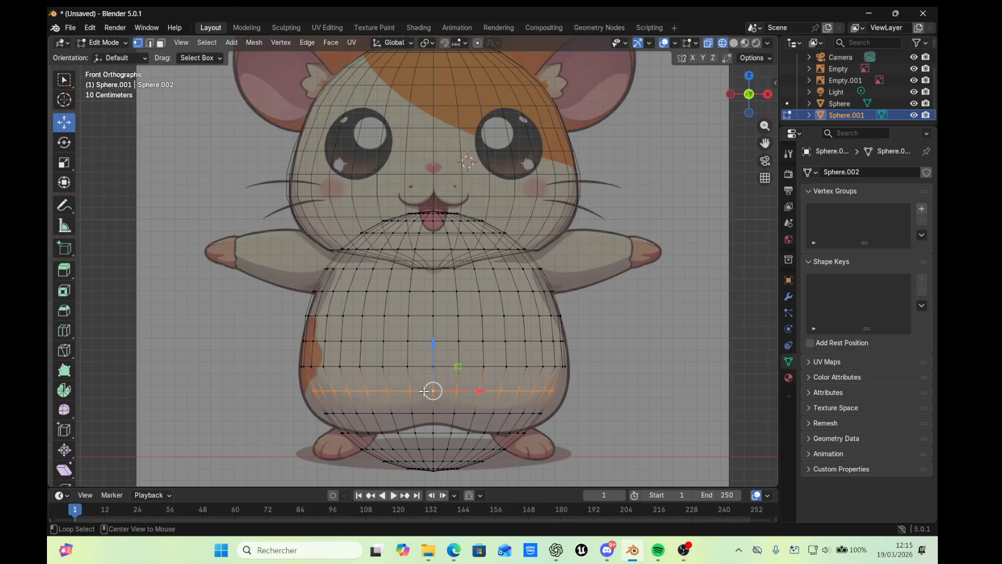
key("s")
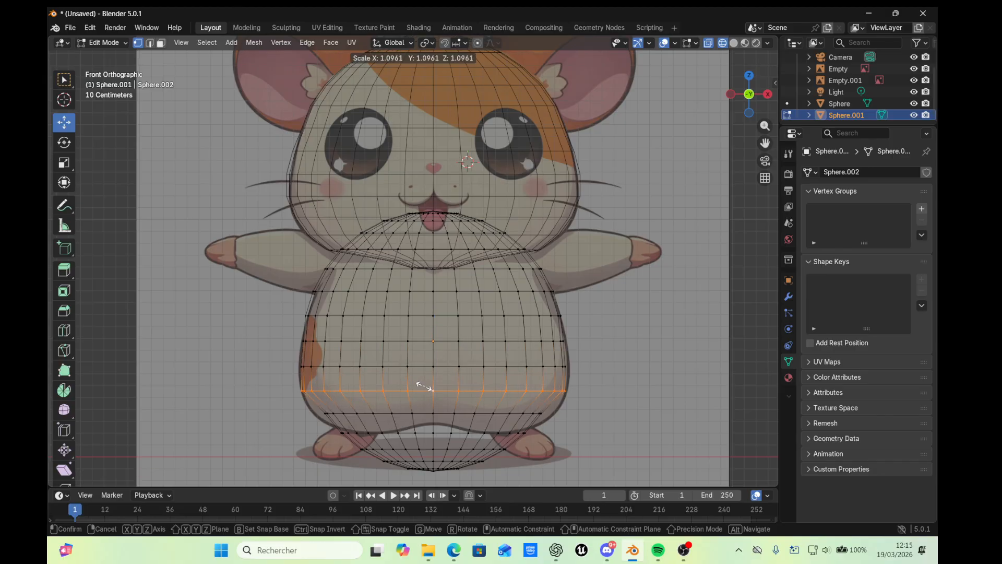
left_click(424, 386)
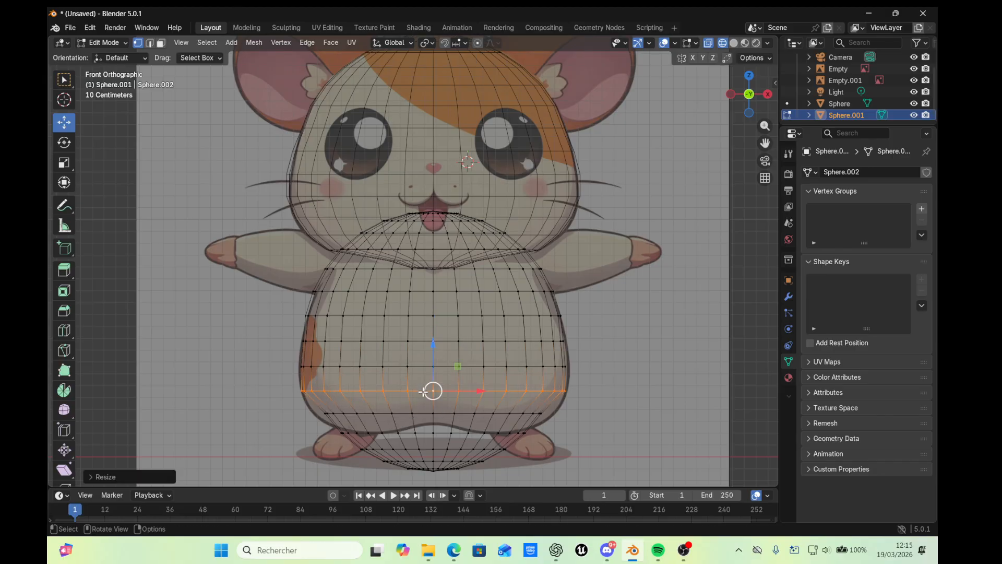
left_click(421, 413, "alt")
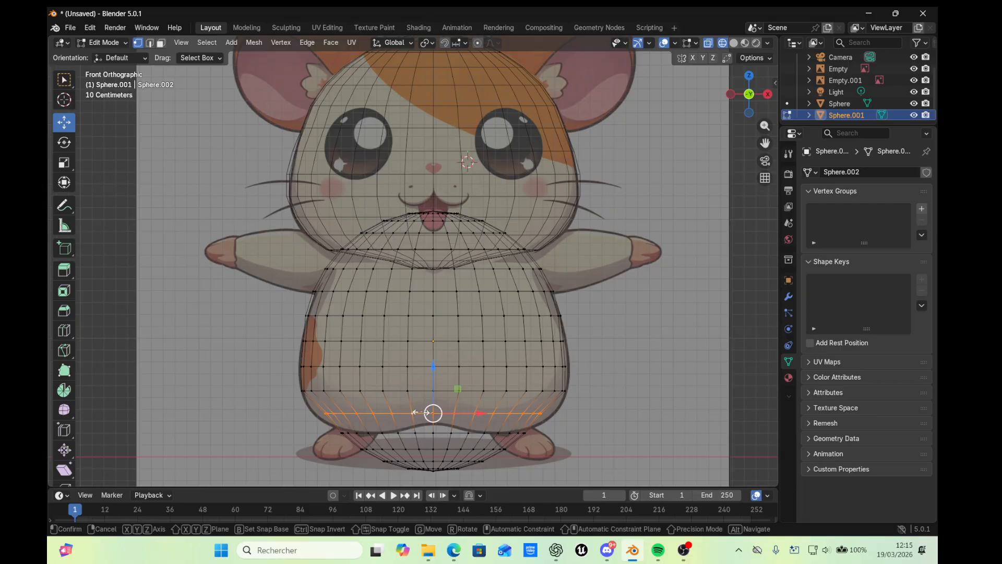
key("s")
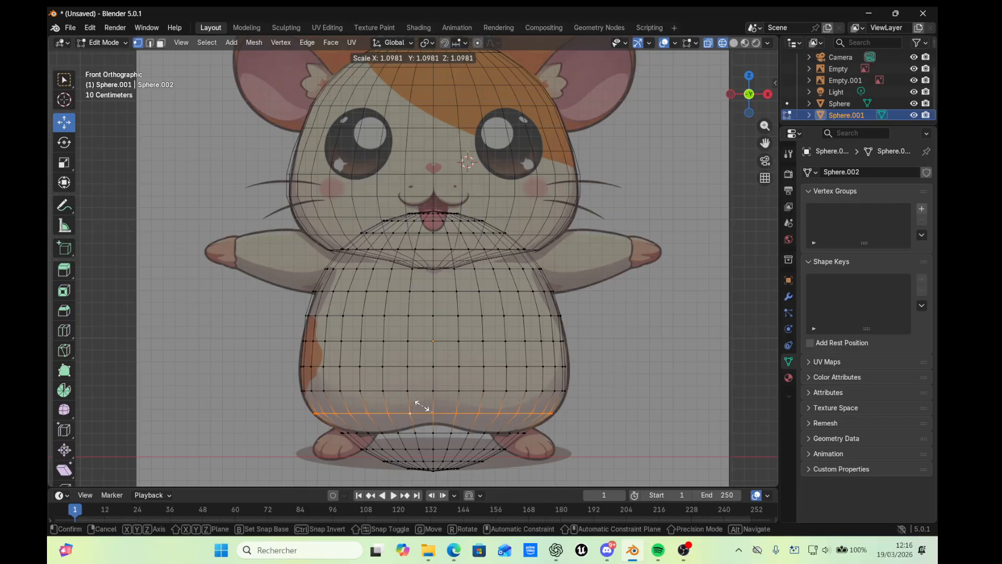
left_click(421, 405)
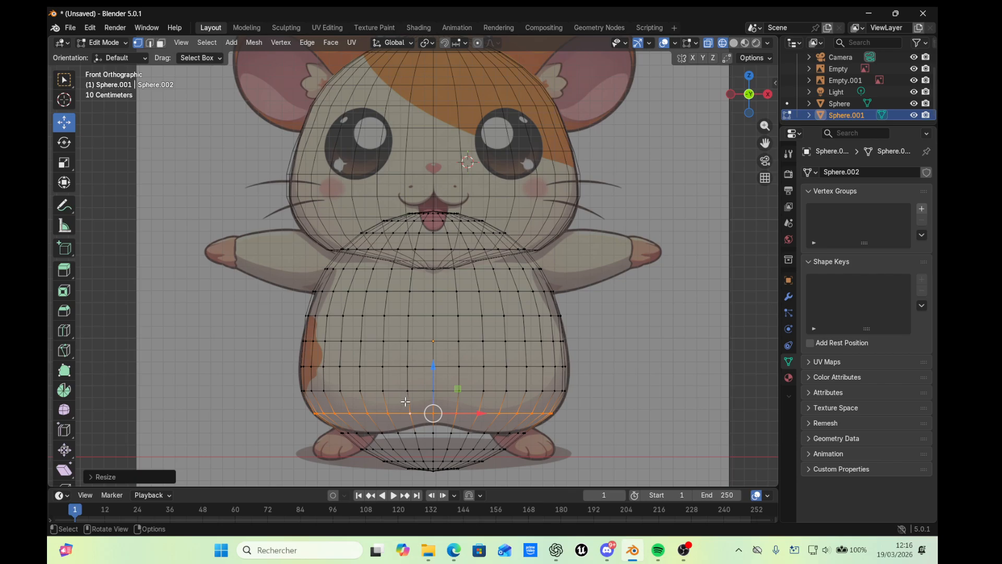
Add a centred loop cut between the two lowest widened edge loops of the body and keep its width on the torso outline
key("ctrl")
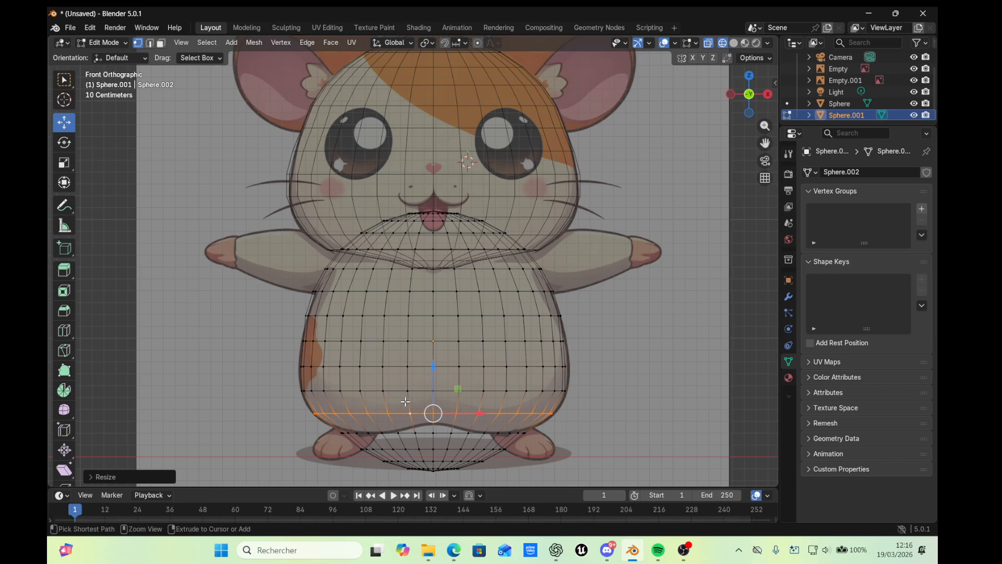
key("ctrl+r")
left_click(405, 402)
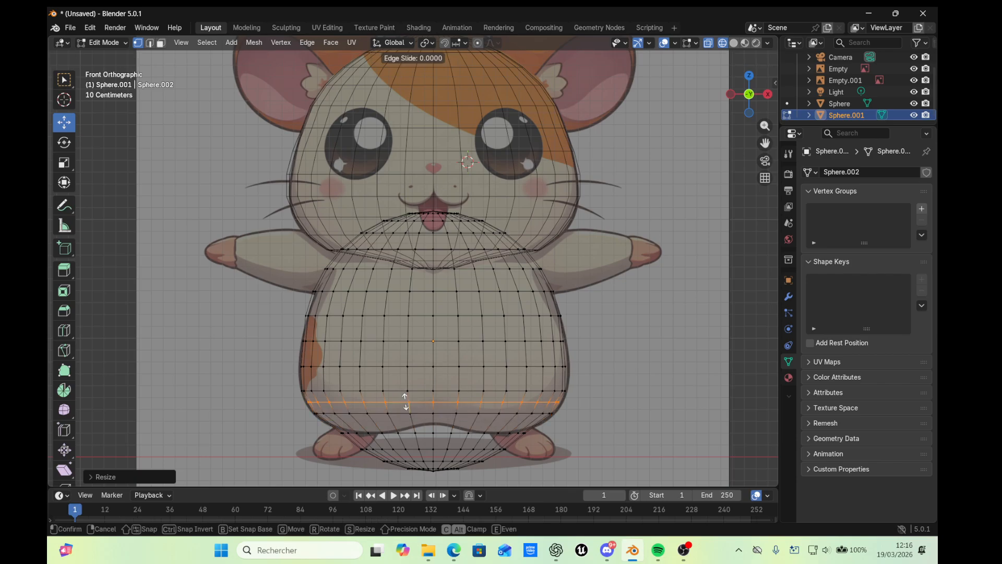
key("s")
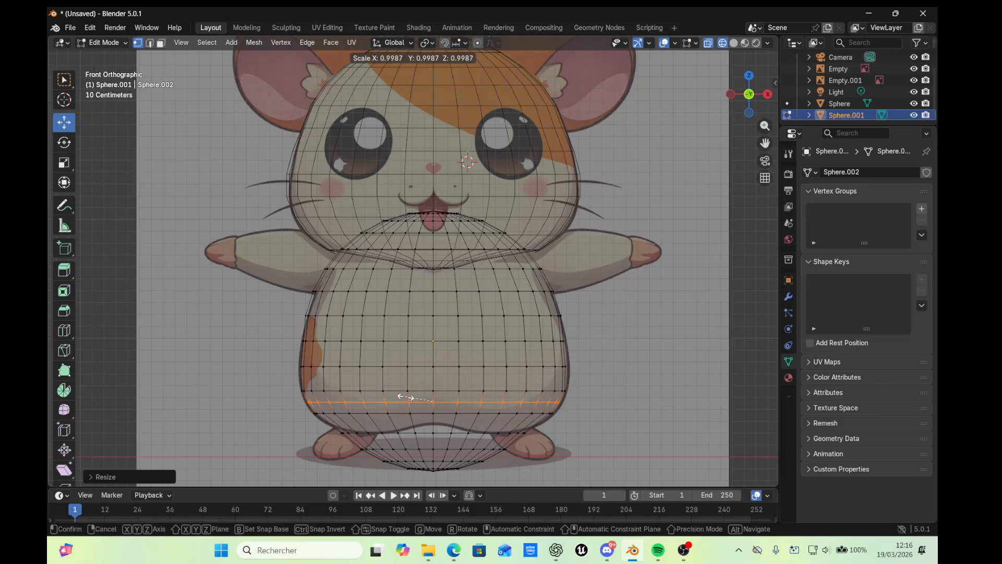
key("Escape")
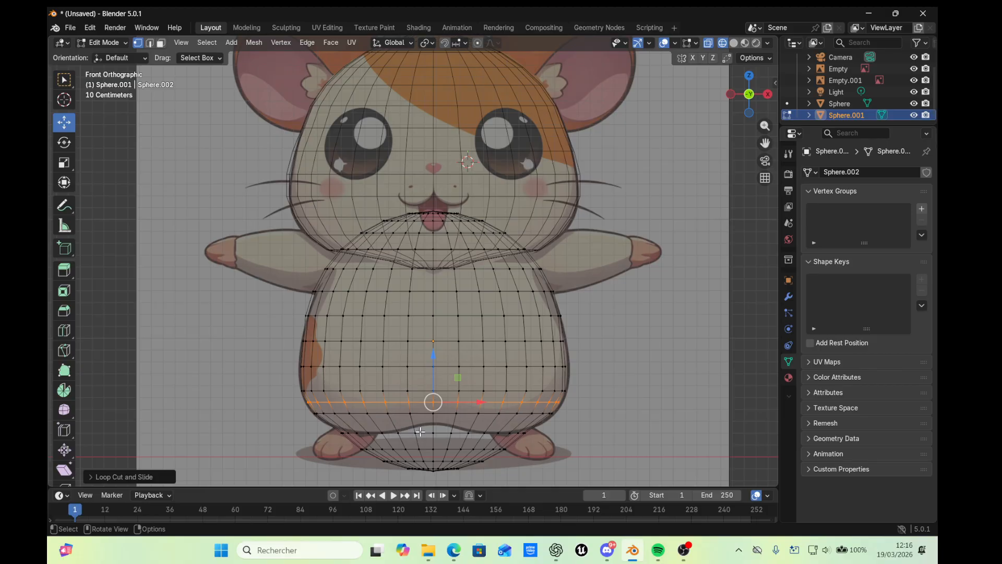
key("s")
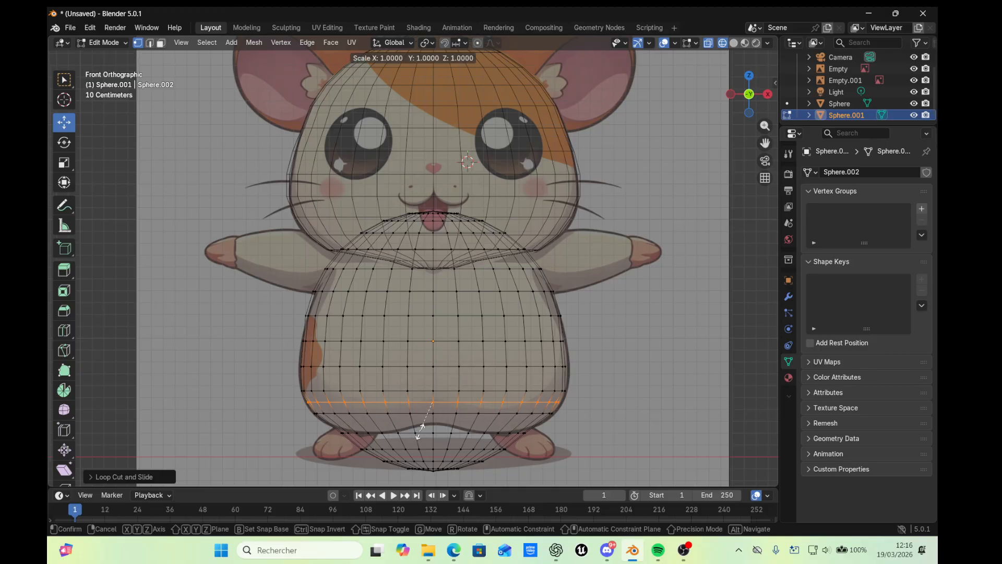
left_click(421, 432)
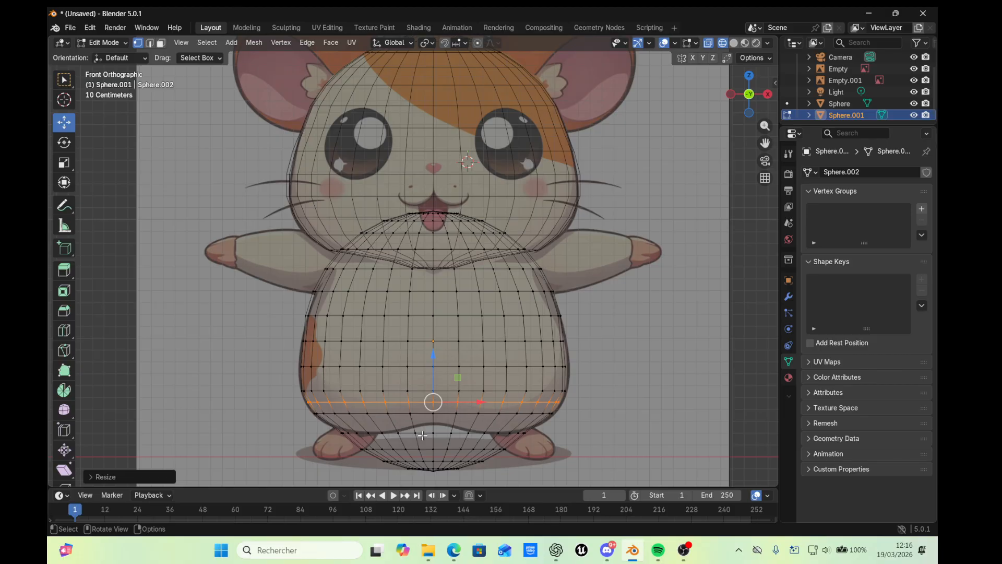
Scale the edge loop at the base of the torso, just above the feet, inward by a factor of about 0.91
left_click(422, 433, "alt")
key("g")
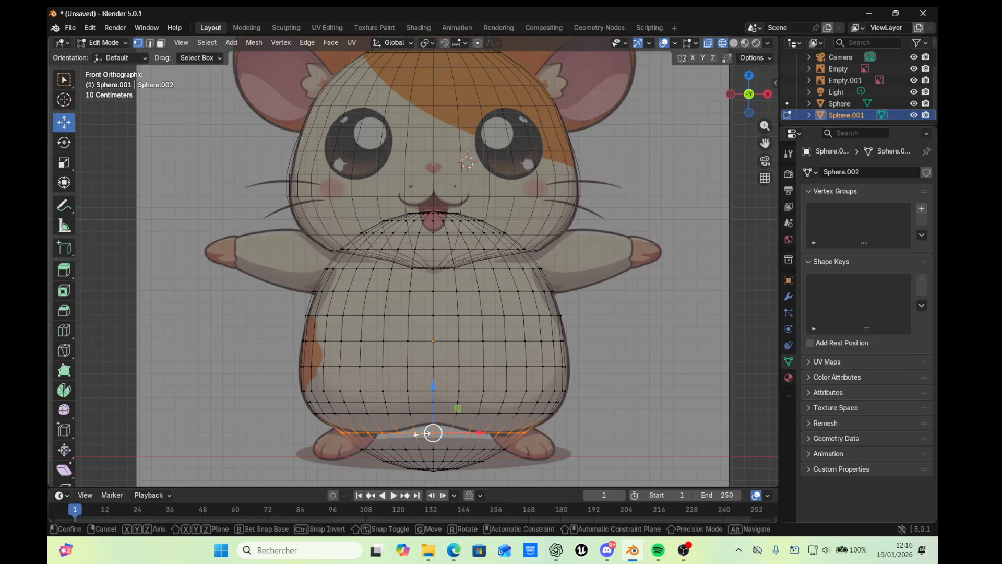
key("s")
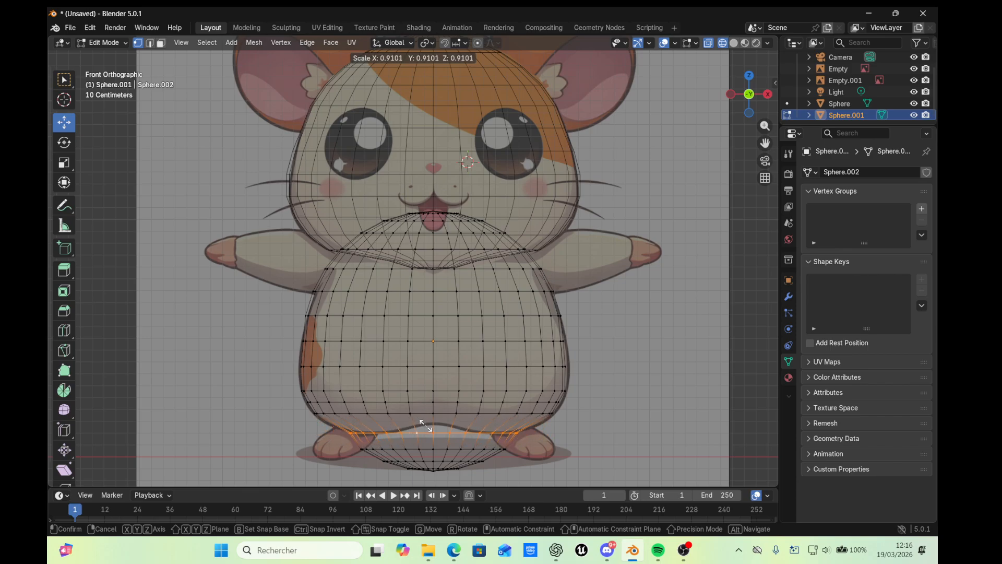
left_click(426, 426)
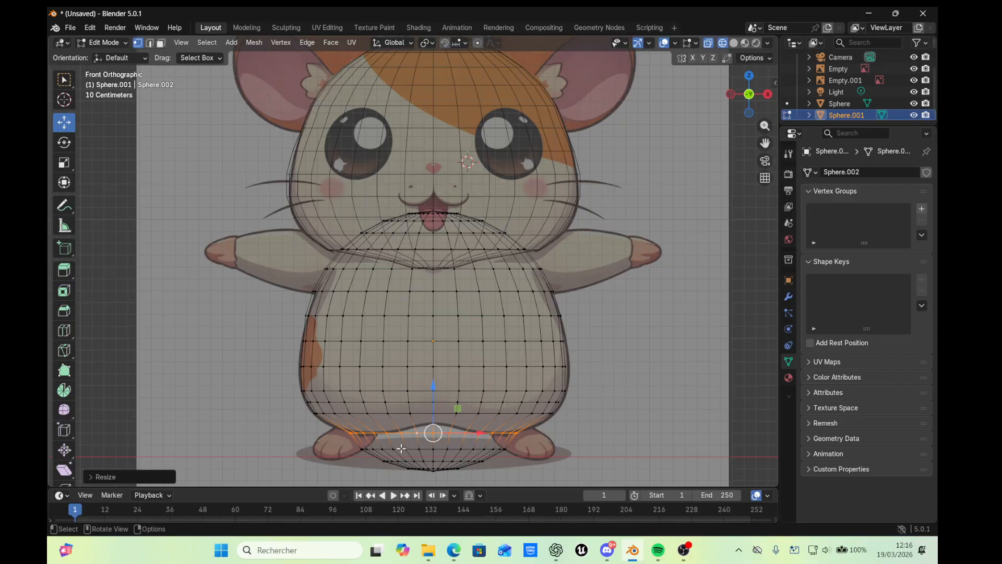
Select all body vertices hanging below the torso's base loop and delete them
left_click_drag(339, 443, 531, 481)
right_click(450, 466)
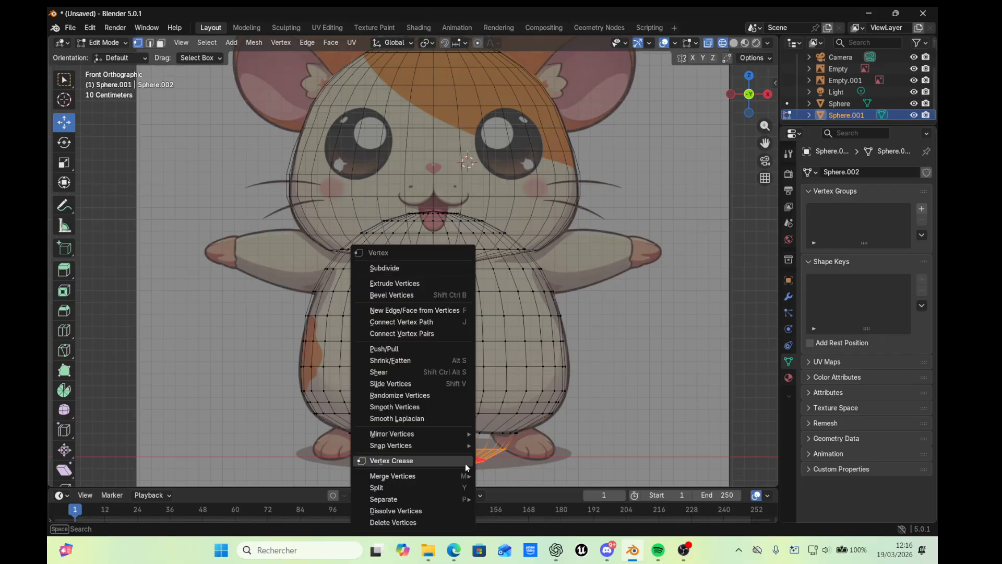
mouse_move(453, 475)
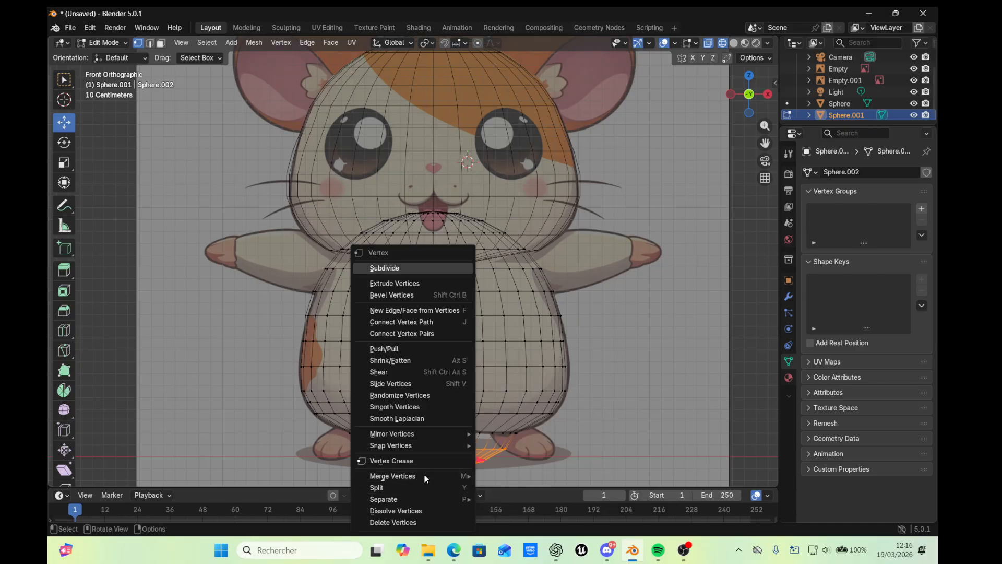
left_click(417, 518)
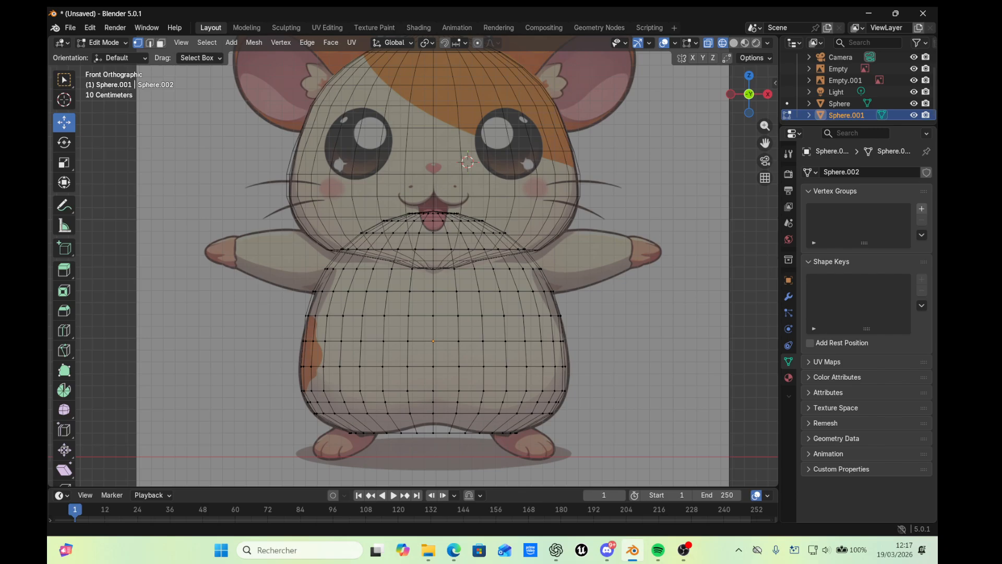
Rename the head sphere object to Tete and the body sphere object to Corps
right_click(841, 102)
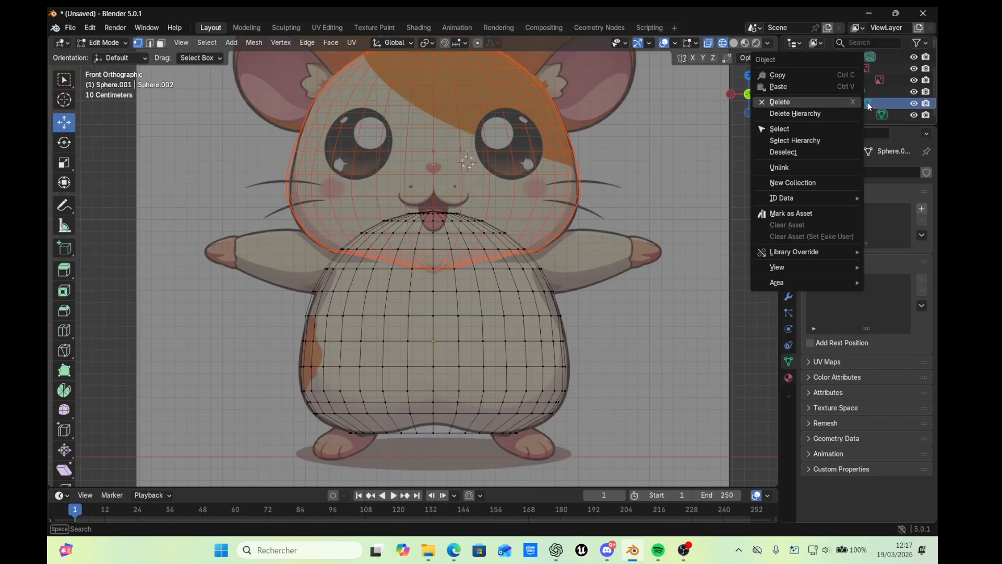
double_click(836, 103)
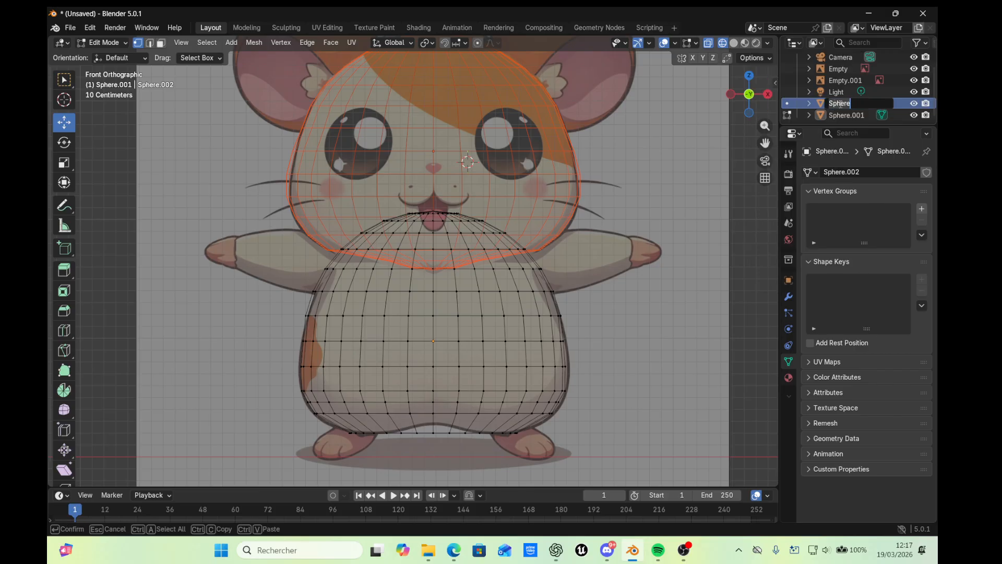
type("Tete")
key("Return")
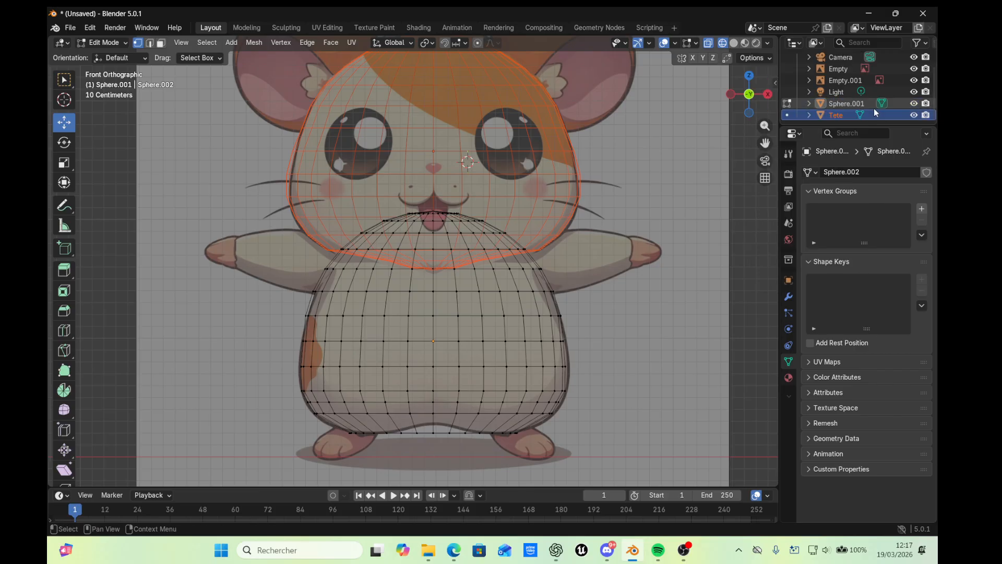
double_click(845, 105)
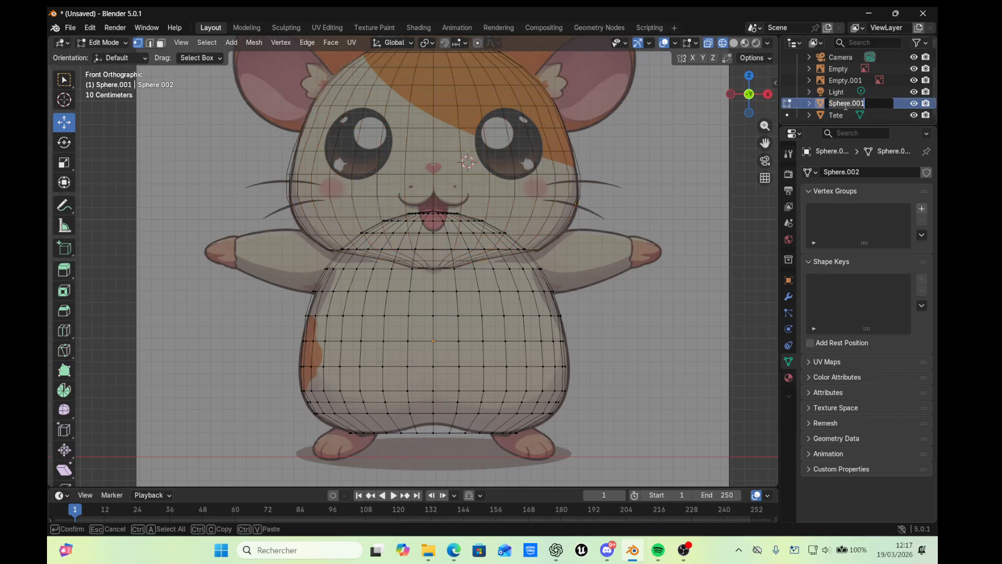
type("Corps")
key("Return")
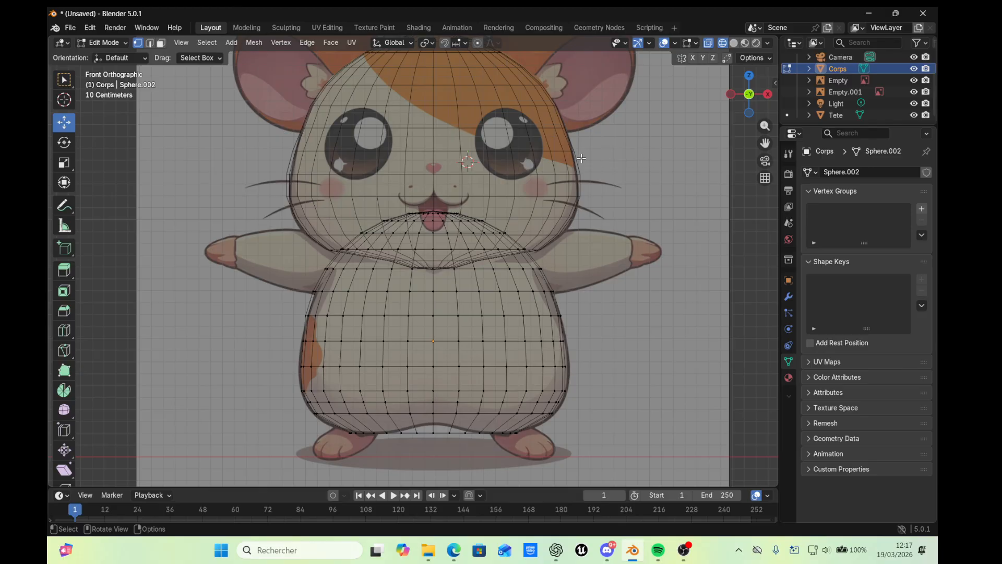
In Object Mode, move the Corps object along the Y axis onto the torso of the side reference image, working from the left view
scroll(557, 158, "up", 1)
scroll(557, 159, "down", 3)
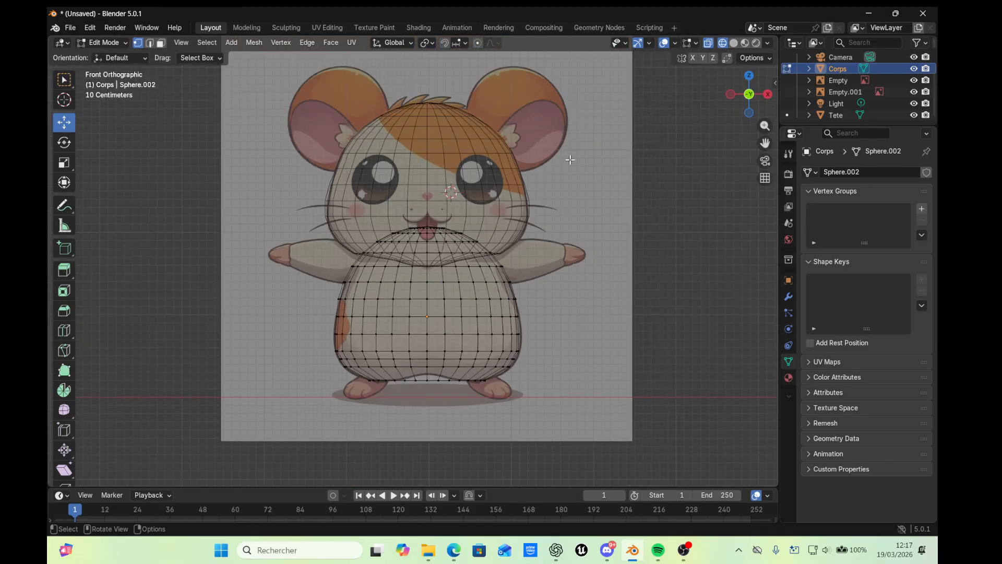
left_click(767, 94)
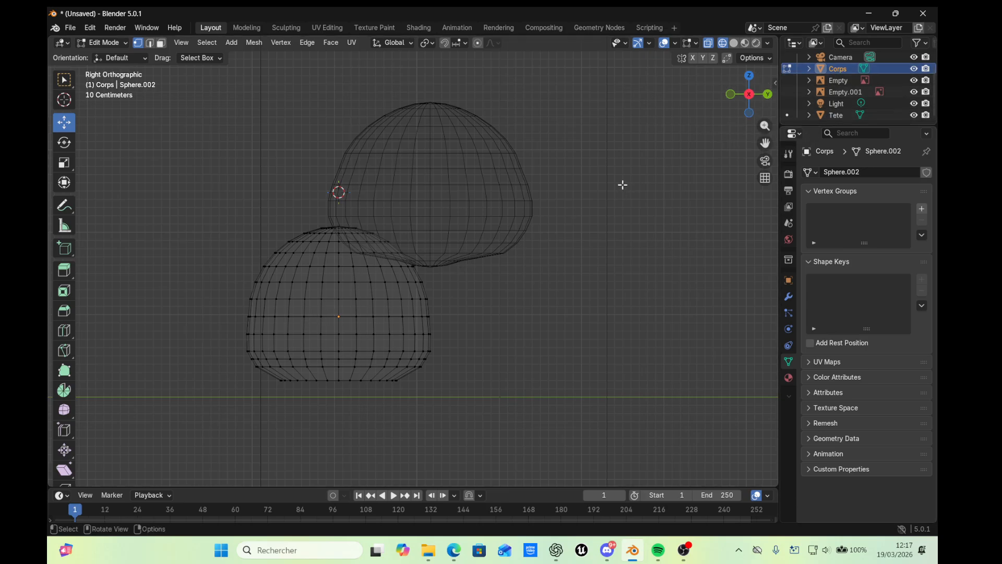
left_click(768, 94)
left_click(767, 95)
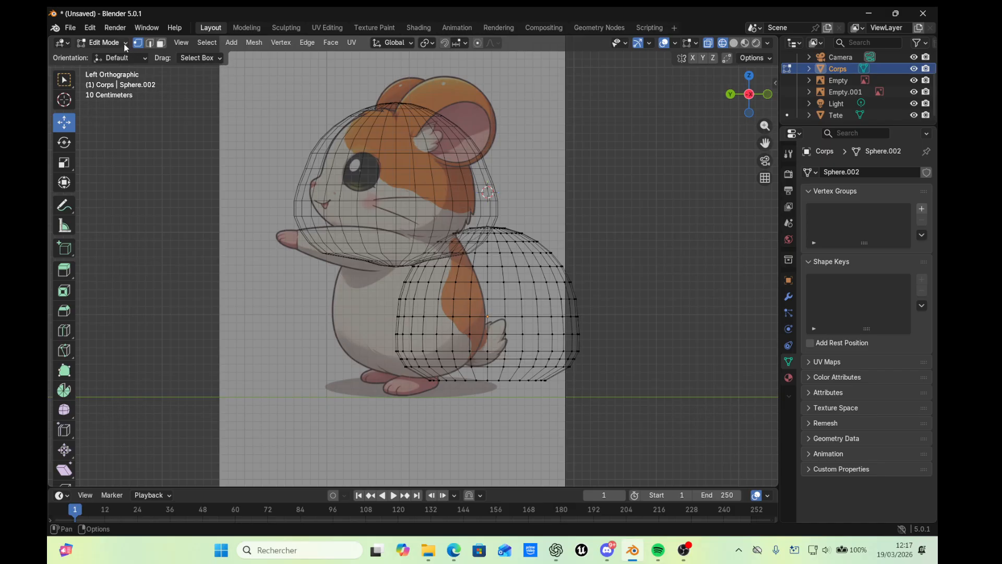
left_click(102, 43)
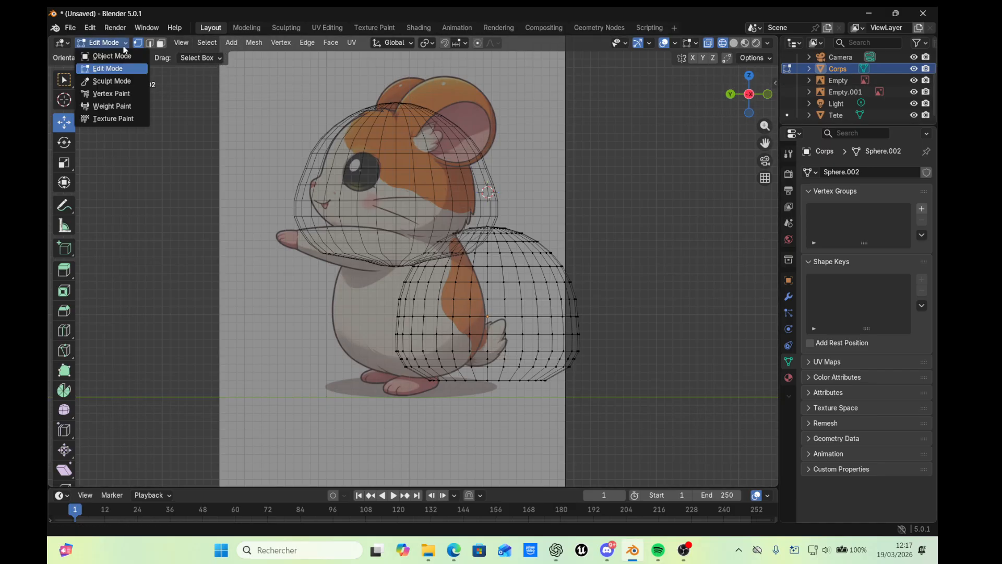
left_click(121, 57)
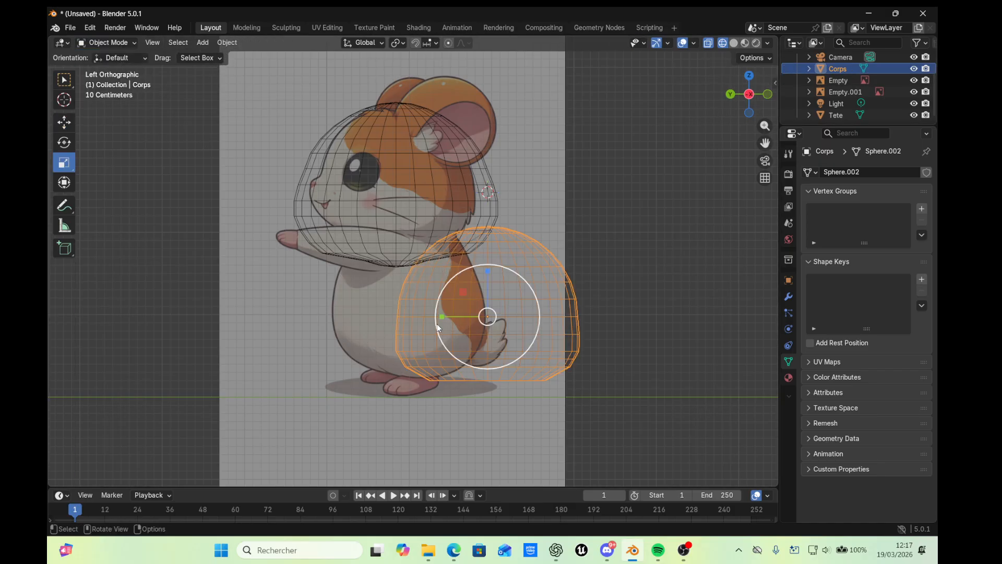
left_click(65, 129)
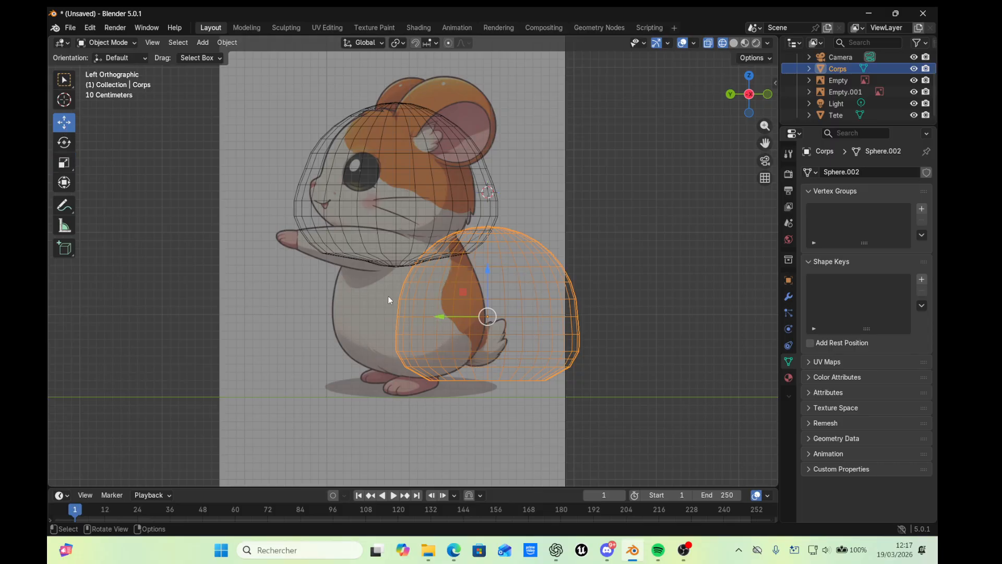
left_click_drag(437, 318, 361, 322)
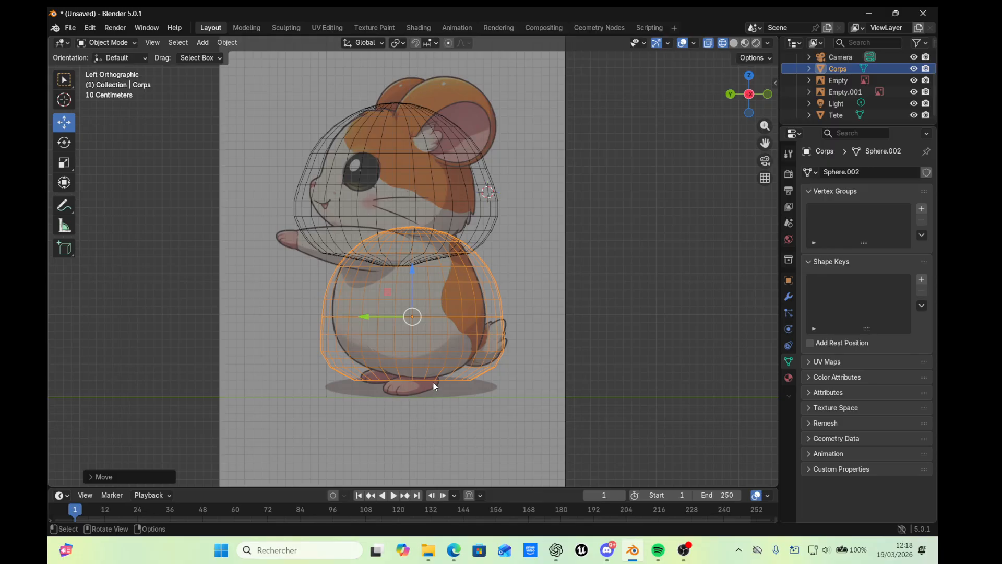
Compare the placement of the head and body meshes with the hamster in the front and side reference images
scroll(516, 241, "down", 4)
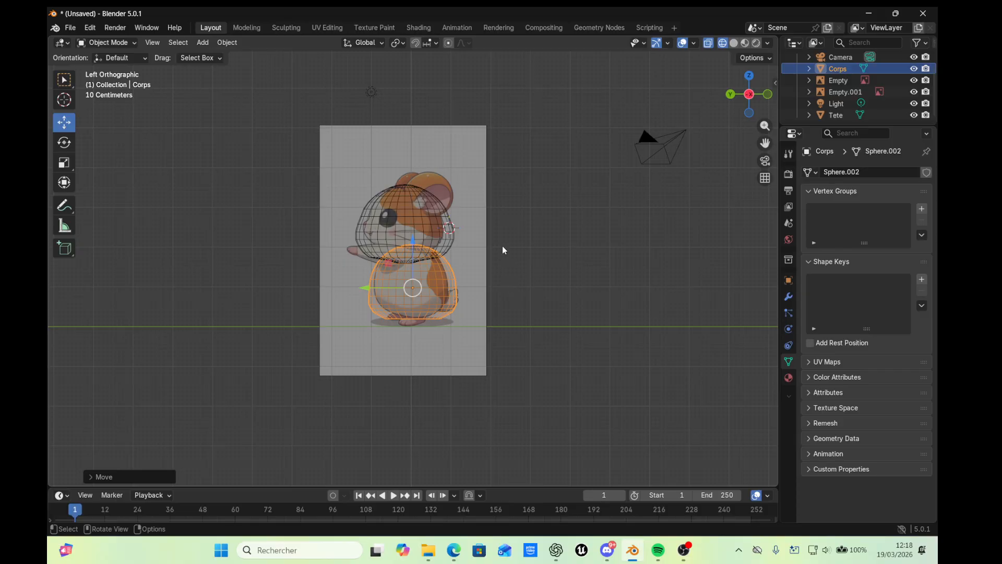
left_click(730, 95)
left_click(731, 95)
left_click(732, 96)
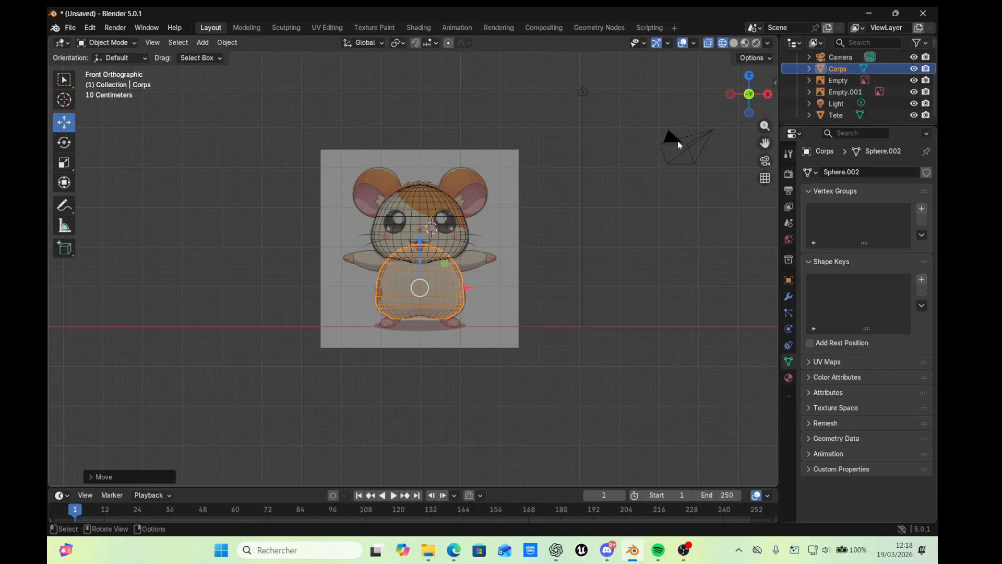
left_click(731, 95)
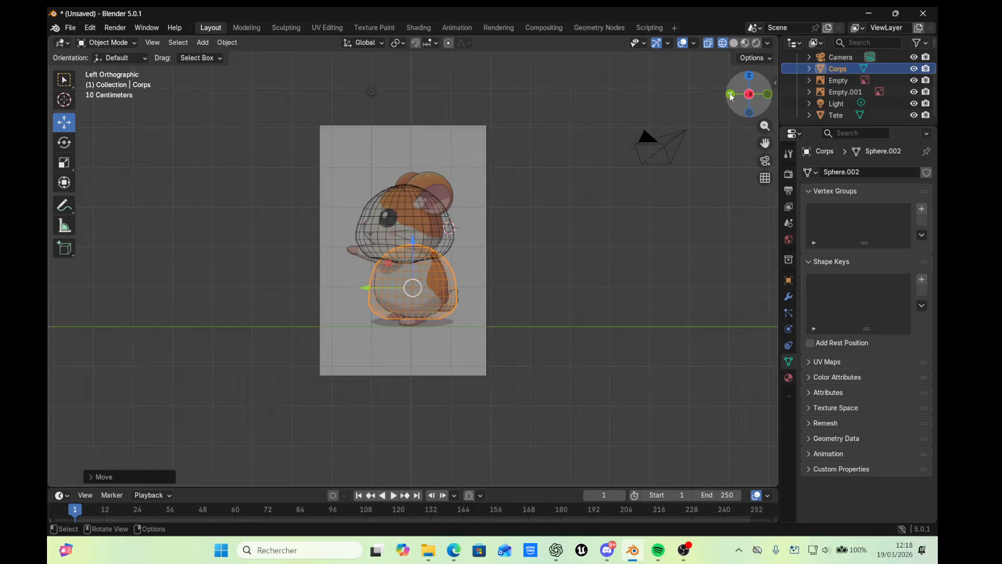
left_click(731, 95)
left_click(732, 95)
left_click(731, 95)
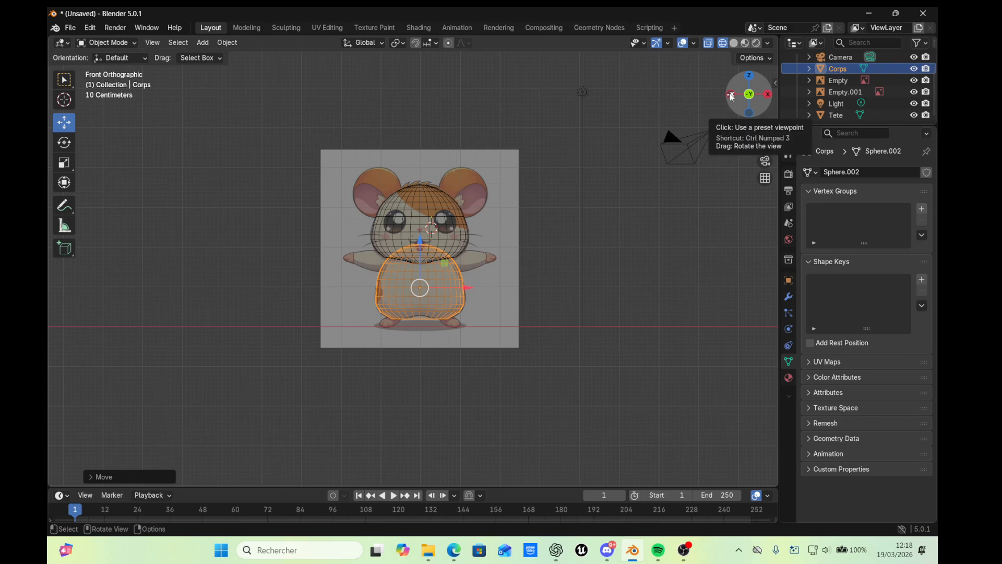
left_click(731, 95)
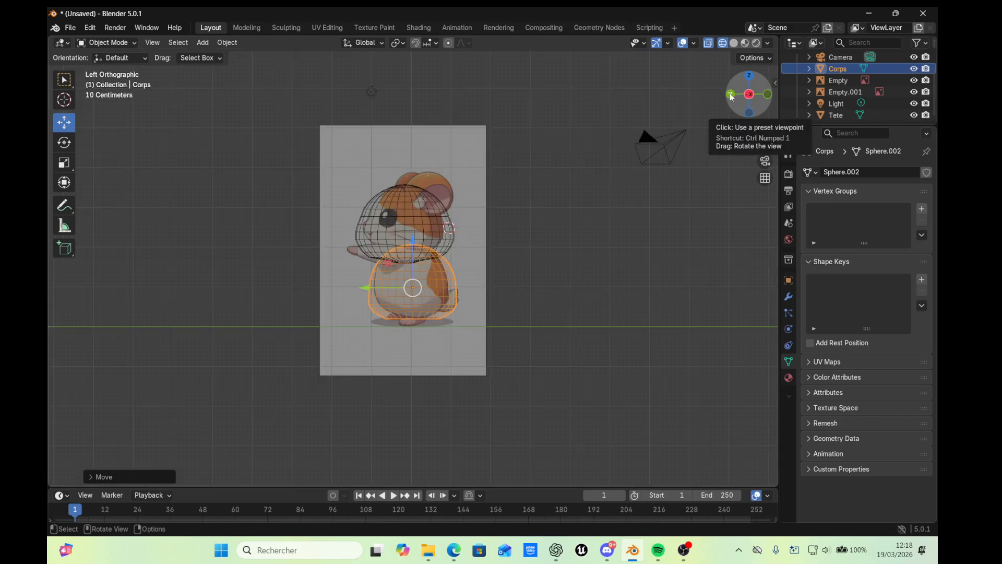
left_click(732, 96)
left_click(731, 96)
left_click(731, 96)
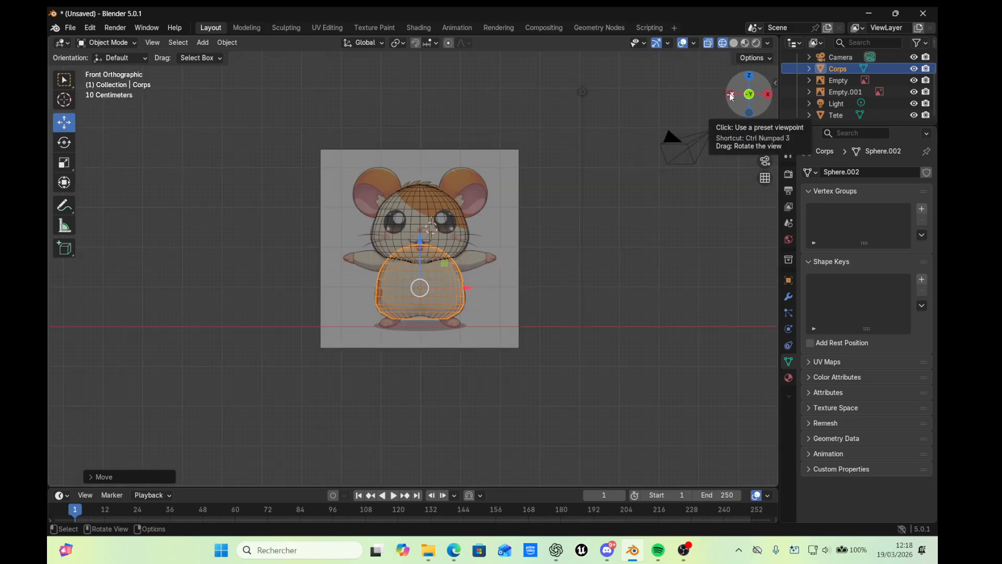
left_click(731, 95)
left_click(731, 95)
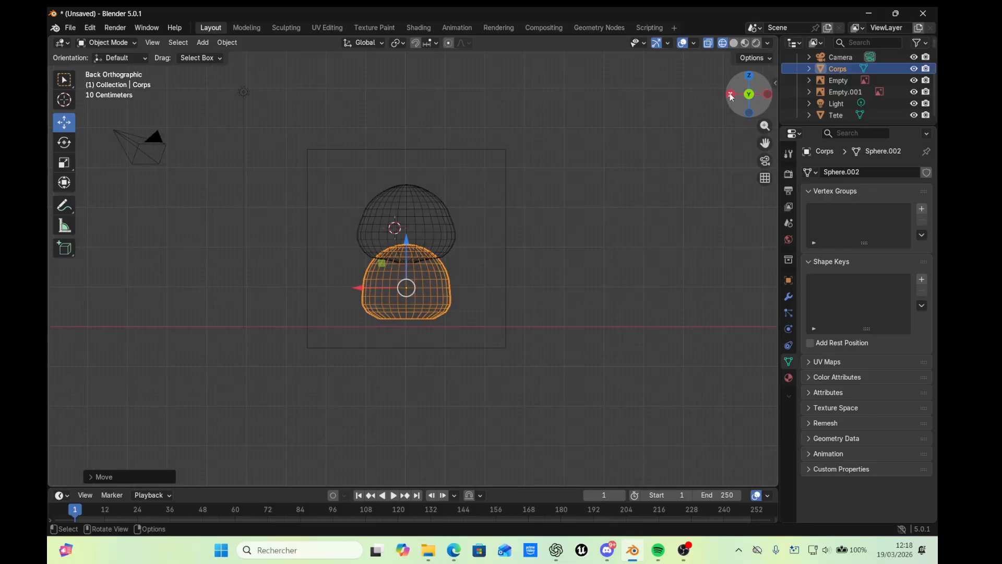
left_click_drag(767, 96, 765, 96)
left_click(764, 95)
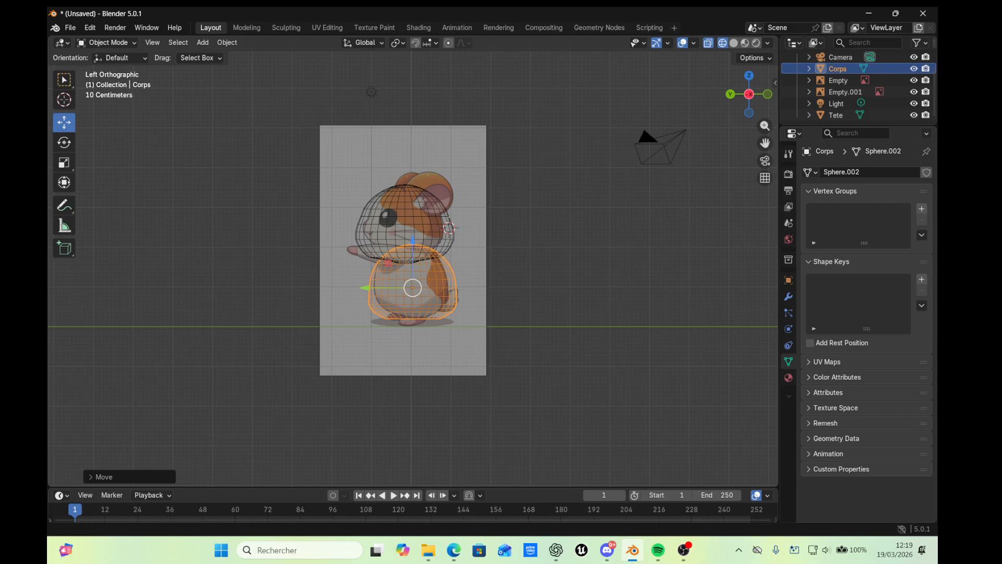
Select the Tete object and enter Edit Mode on it with the whole head framed against the side reference
scroll(358, 174, "up", 5)
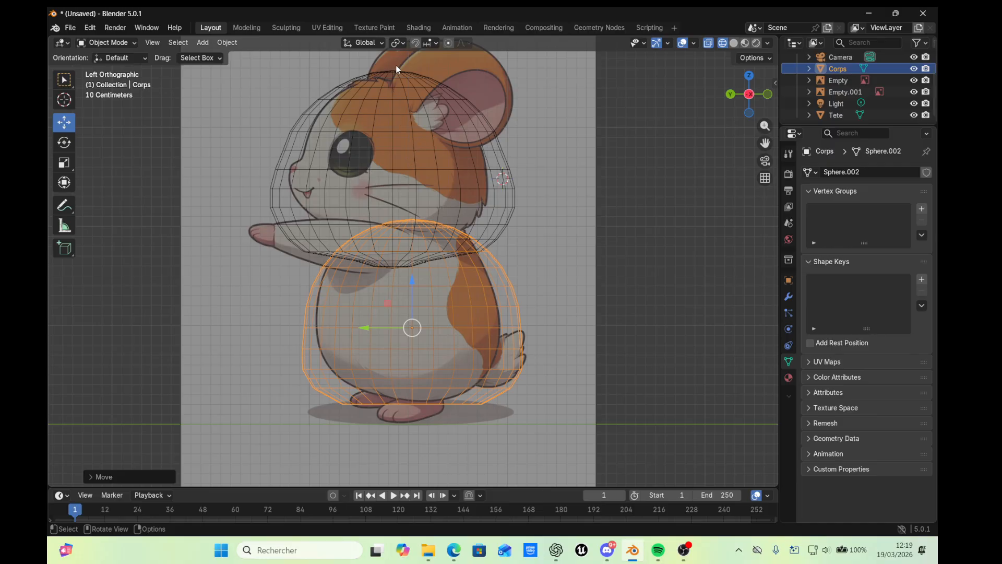
left_click(386, 92)
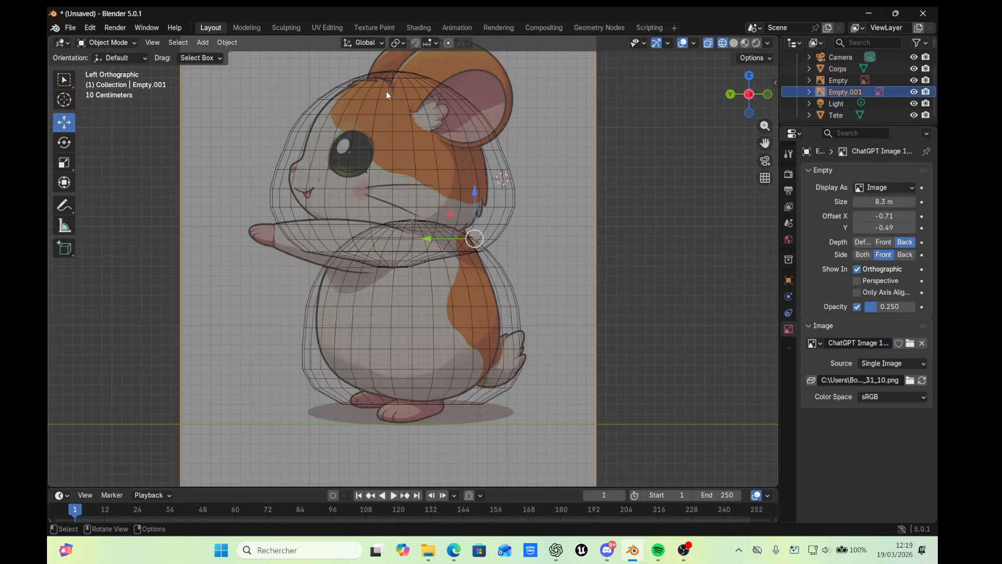
left_click(835, 115)
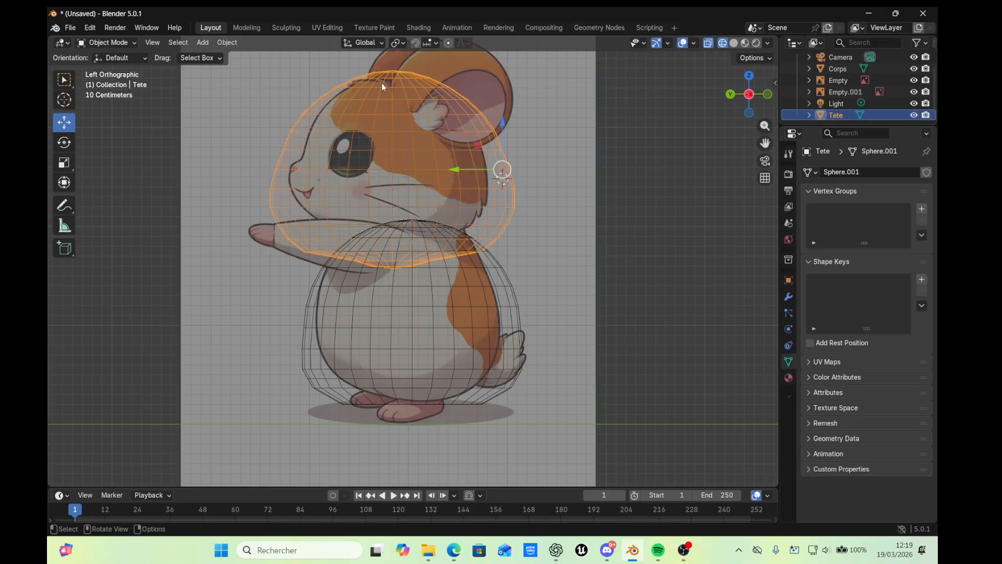
scroll(387, 77, "up", 1)
middle_click_drag(424, 111, 427, 112)
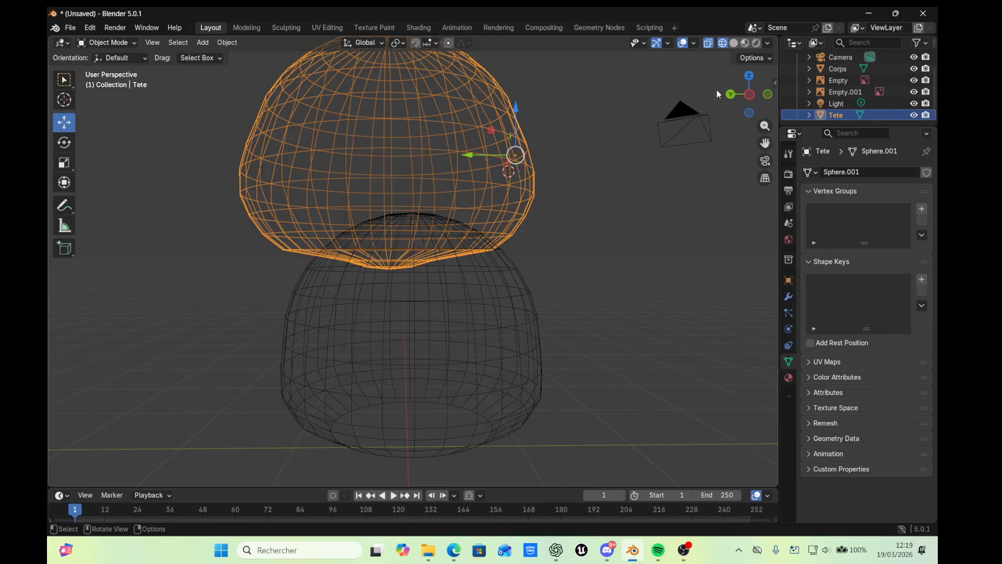
left_click(767, 95)
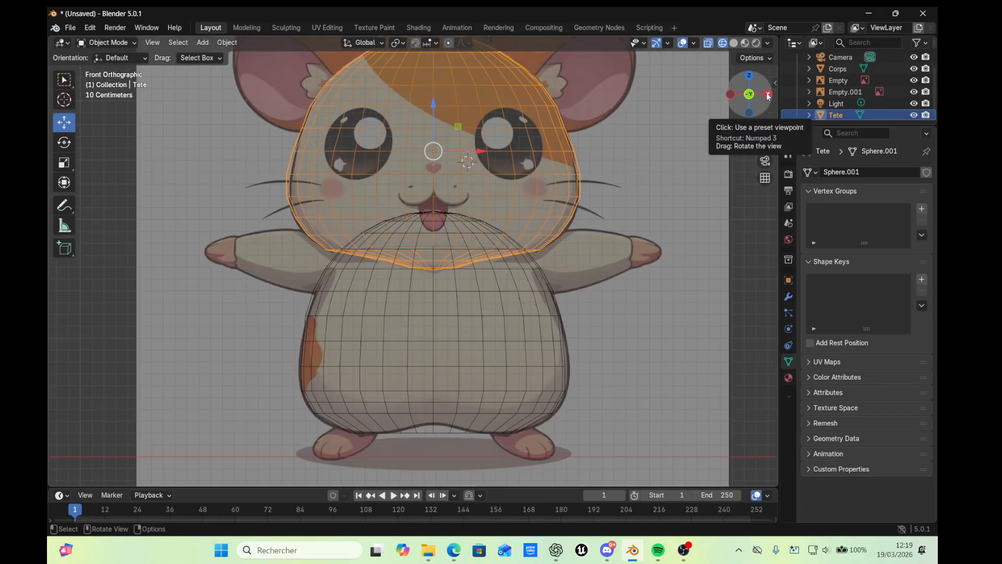
left_click(768, 95)
left_click(768, 95)
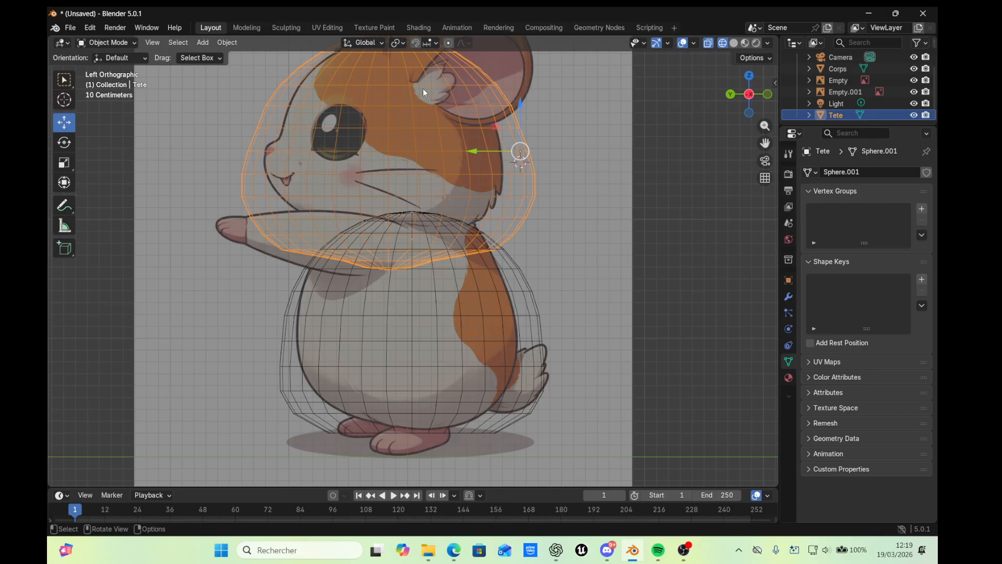
left_click(107, 42)
left_click(102, 54)
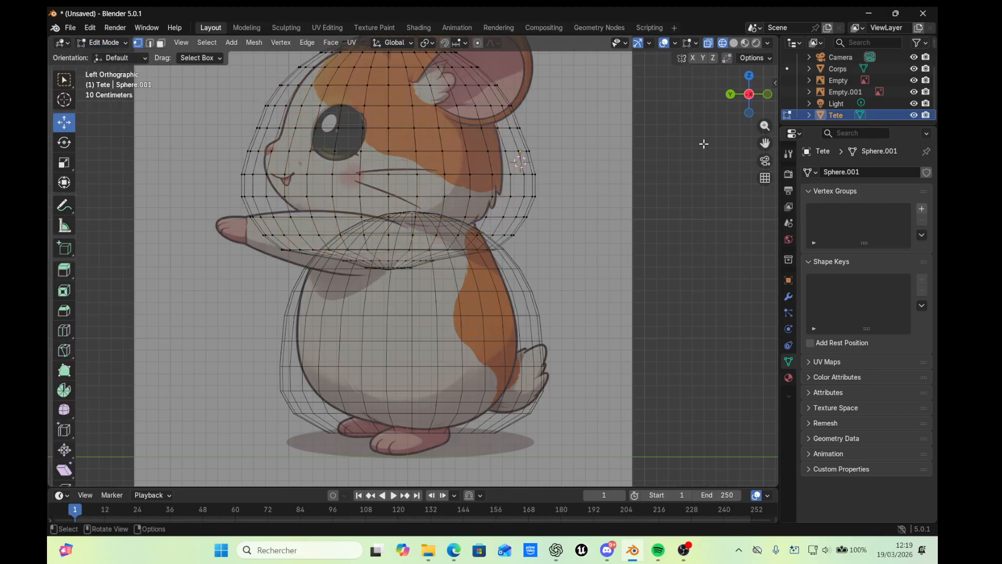
left_click_drag(765, 143, 767, 221)
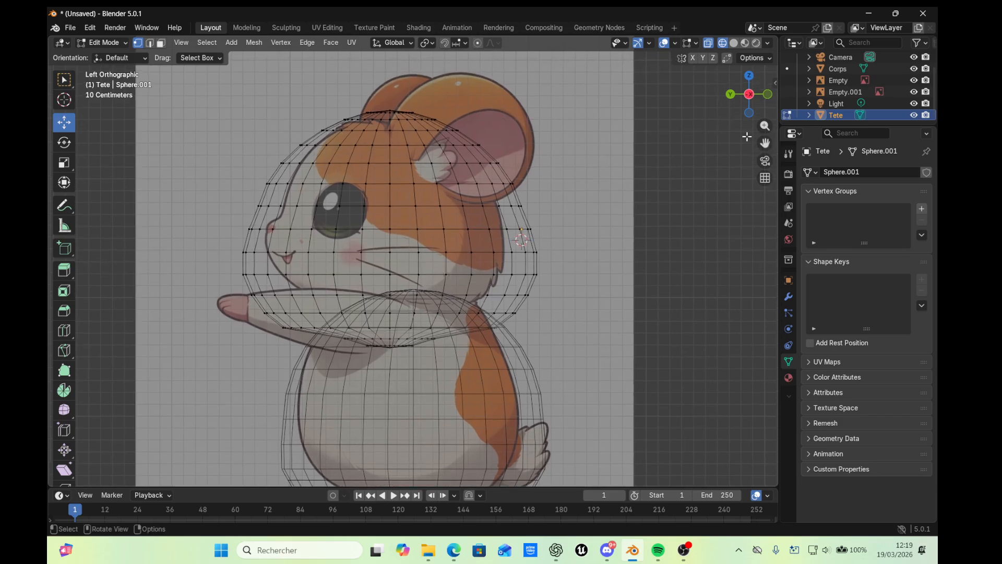
Scale two neighbouring edge loops near the crown of the head inward by factors of about 0.85 and 0.86
left_click(366, 132, "alt")
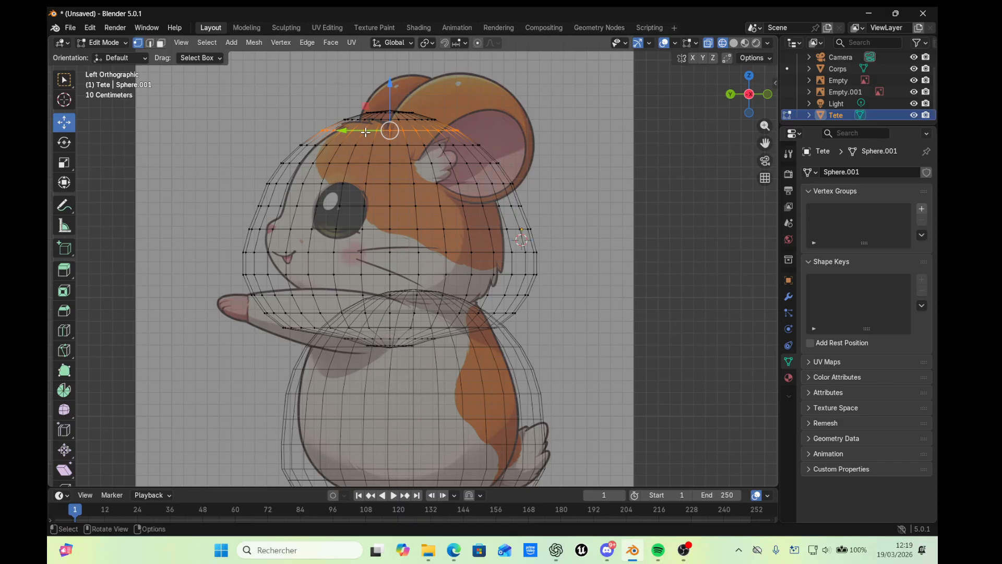
key("s")
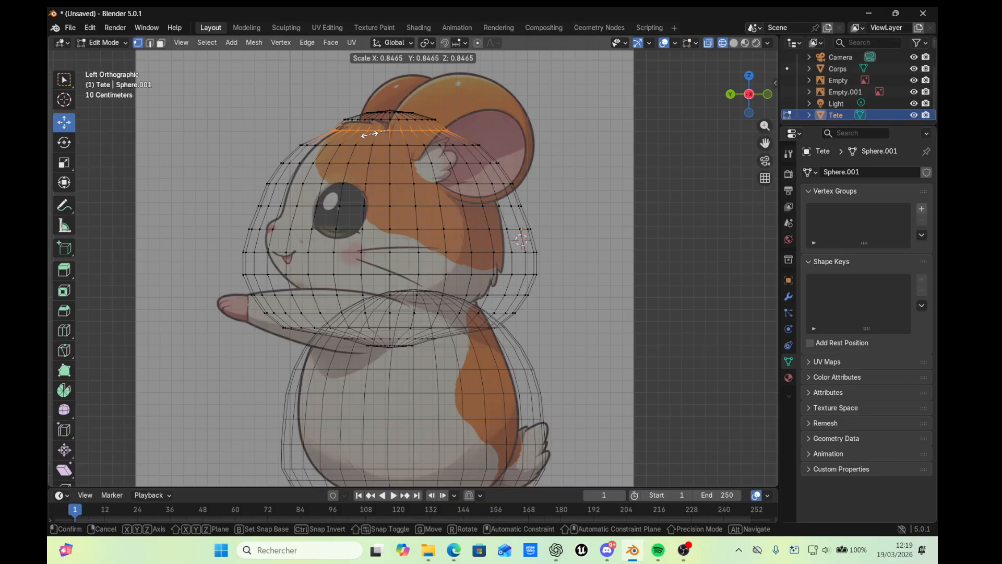
left_click(370, 134)
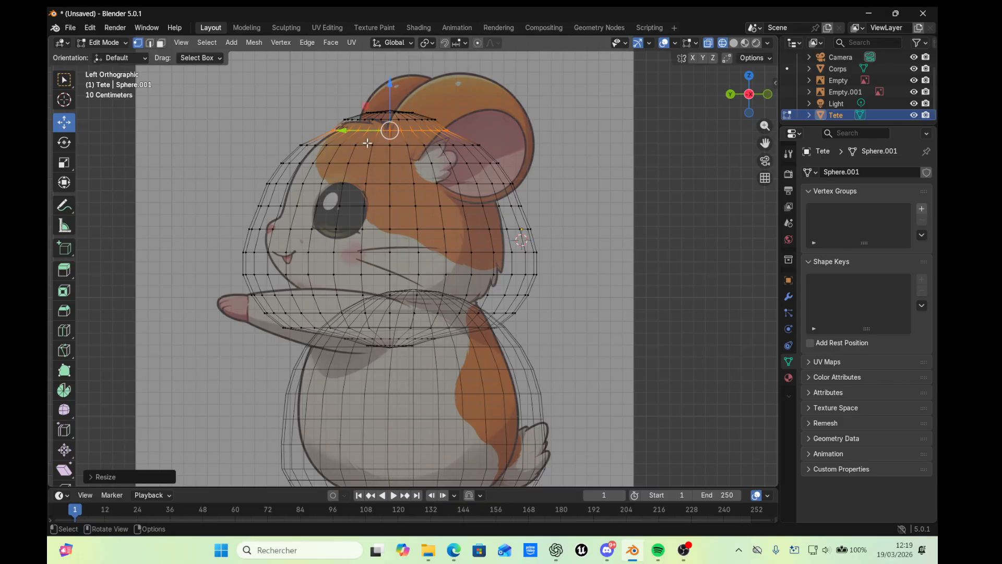
key("g")
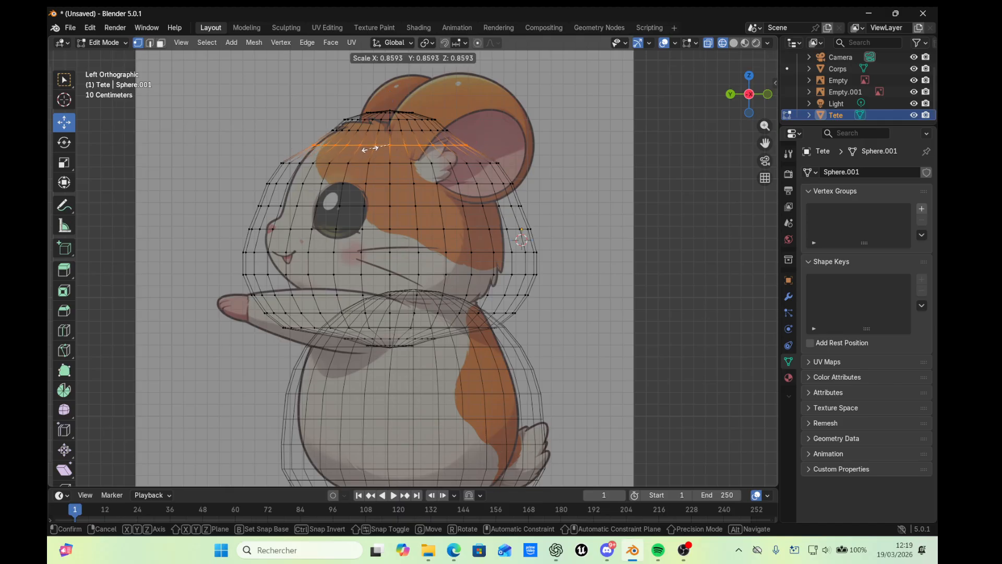
left_click(374, 148)
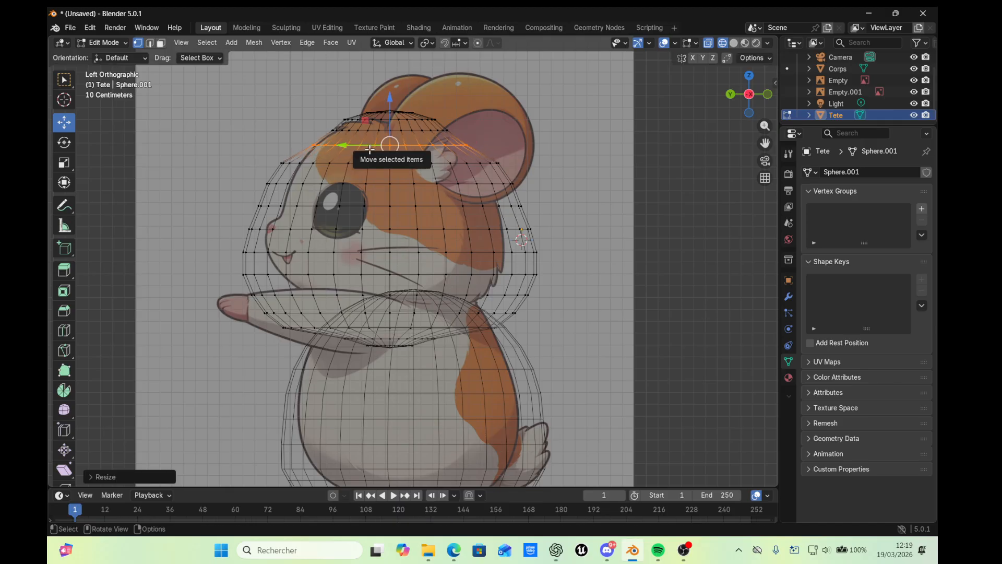
Shrink the next edge loop down, at forehead height above the eye, with Shrink/Fatten by about -0.12 m
key("alt+s")
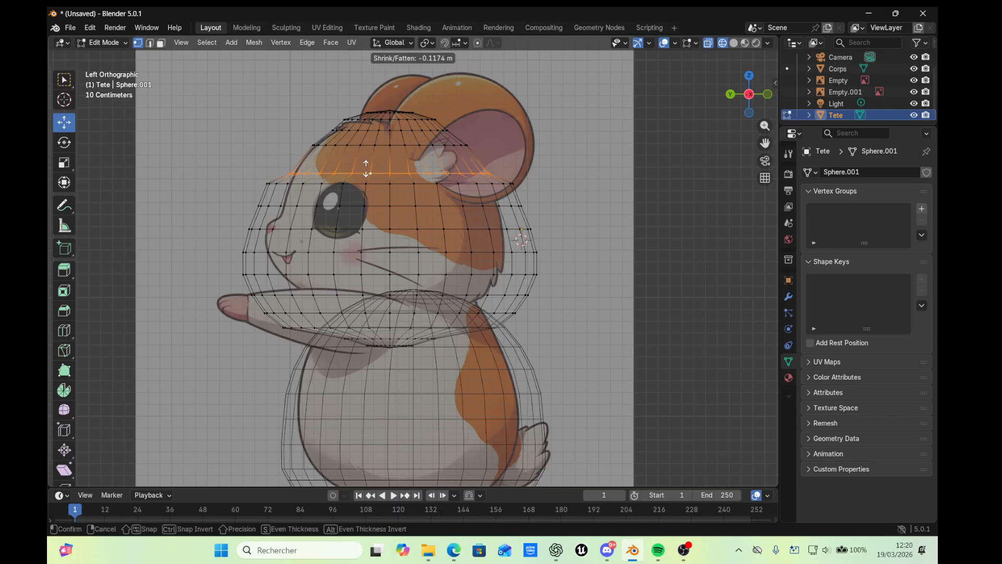
left_click(367, 176)
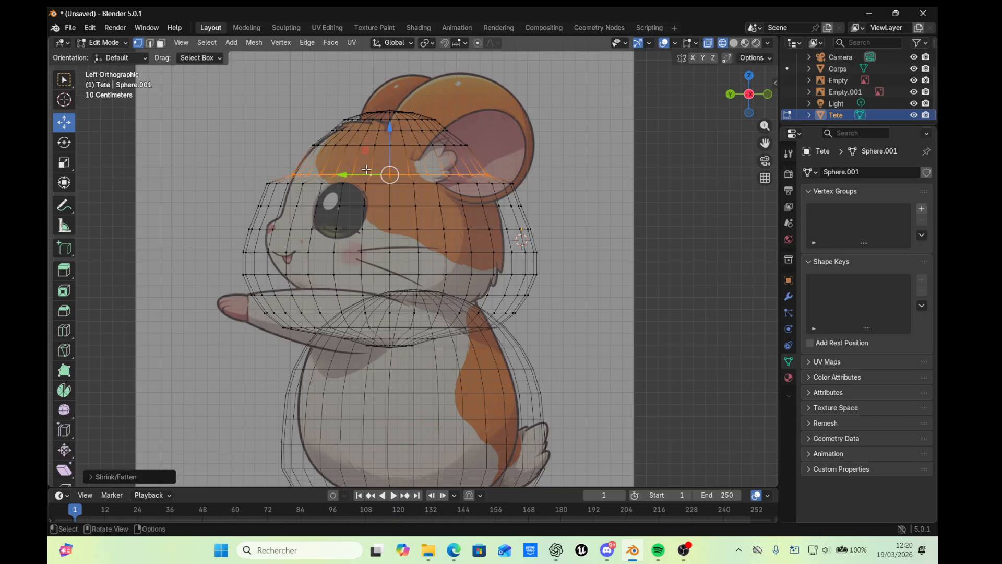
Shrink the edge loops at the top of the eye and at mid-eye height with Shrink/Fatten by about -0.21 m and -0.16 m
left_click(370, 184, "alt")
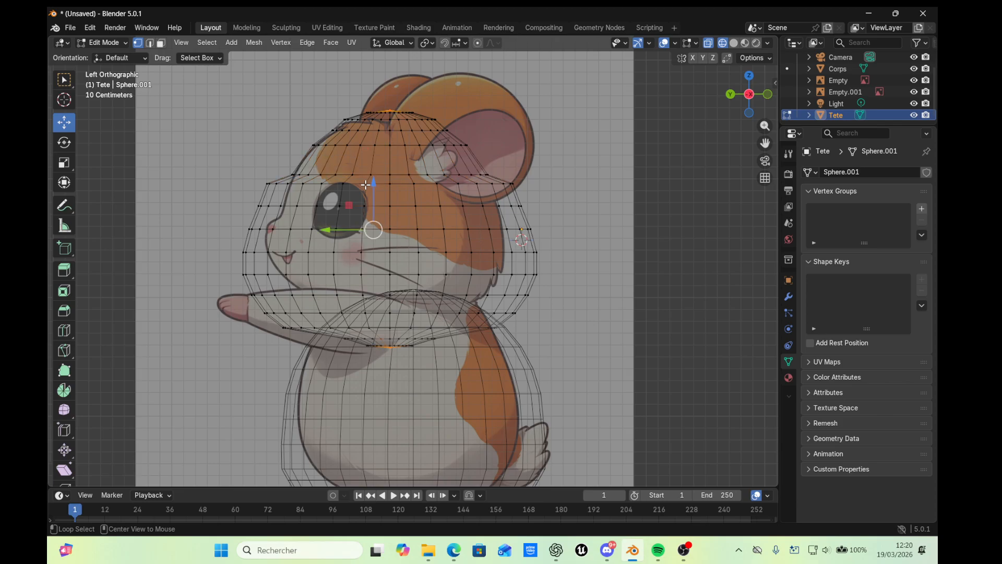
left_click(399, 184, "alt")
key("alt+s")
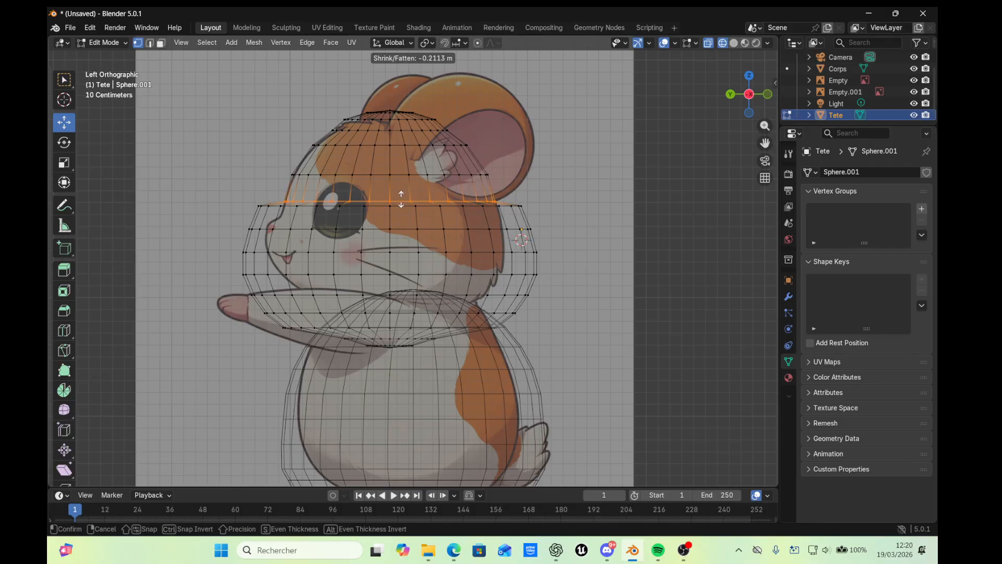
left_click(400, 200)
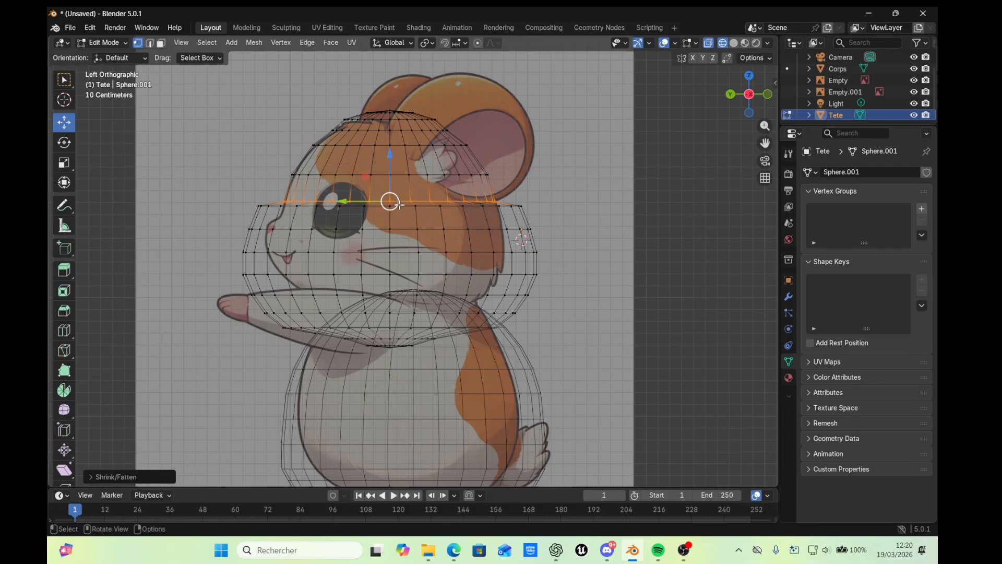
left_click(398, 210, "alt")
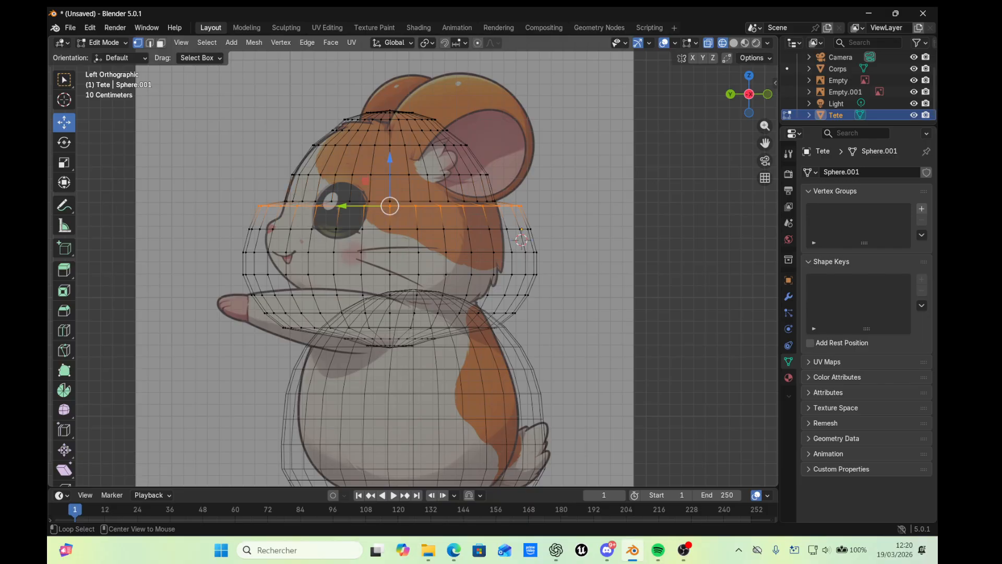
key("alt+s")
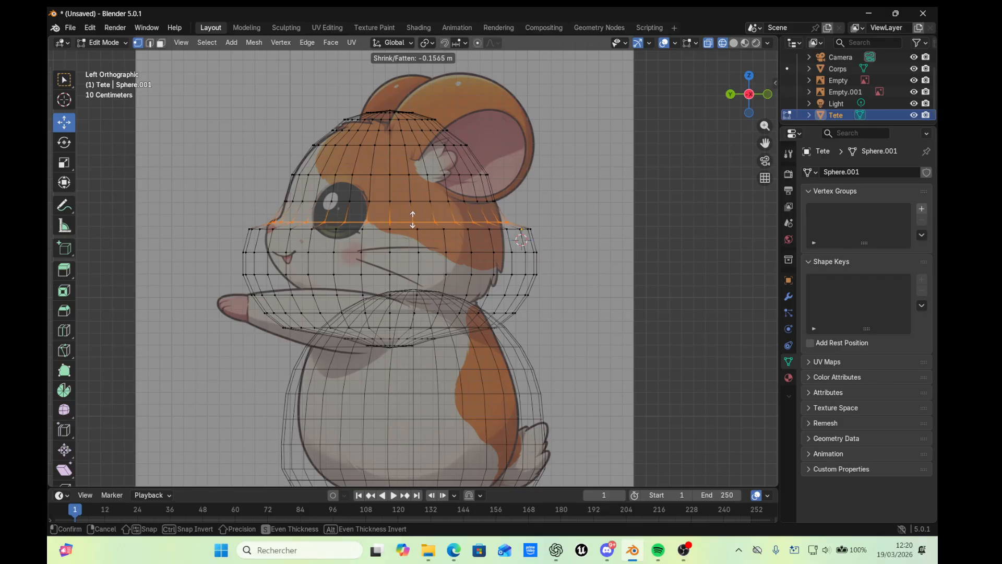
left_click(412, 220)
Add an unslid loop cut between the two eye-height edge loops just shrunk and scale it inward by about 0.98
key("ctrl")
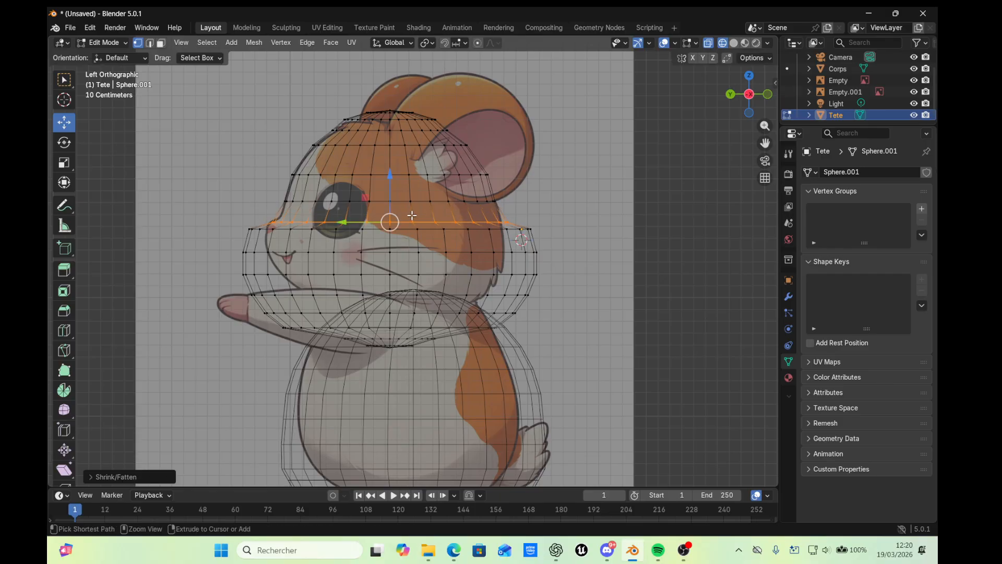
key("g")
key("g")
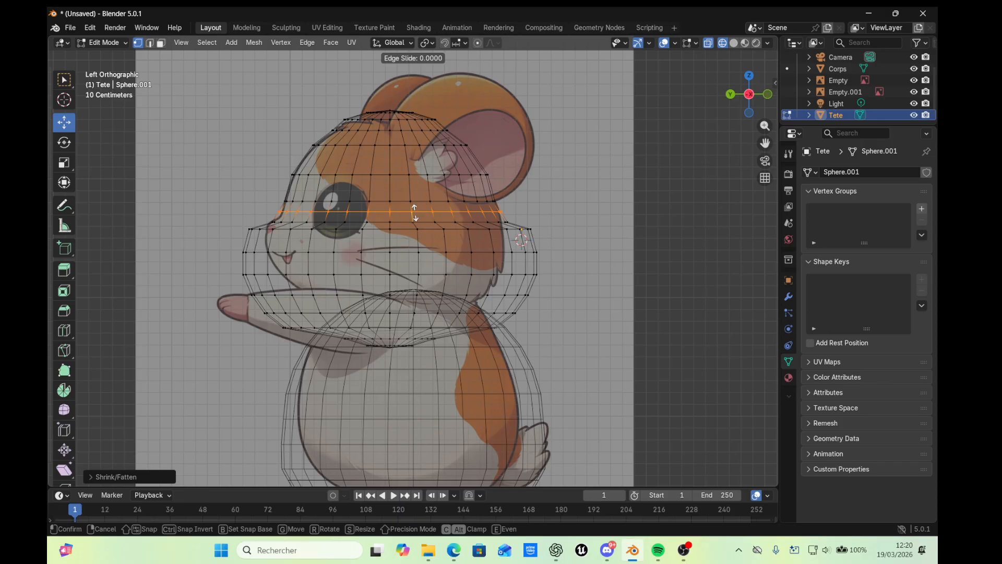
key("s")
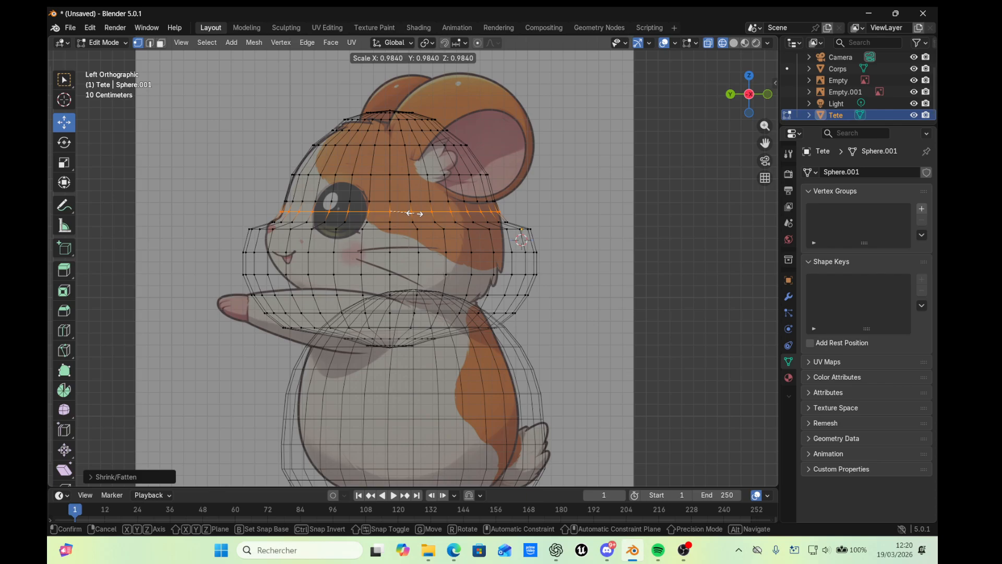
left_click(414, 213)
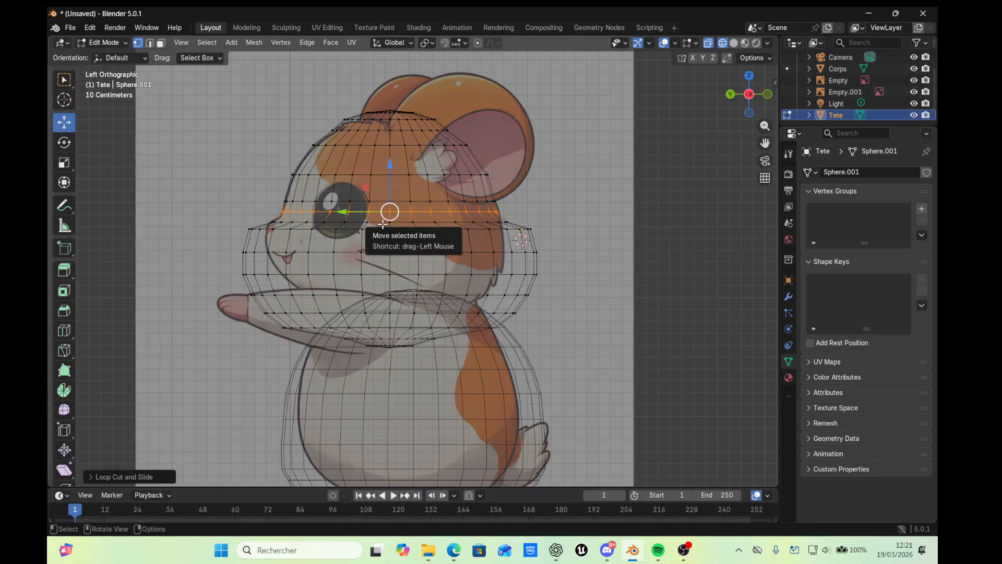
Add another unslid loop cut directly below the previous cut at lower eye height and scale it inward by about 0.97
scroll(331, 208, "up", 3)
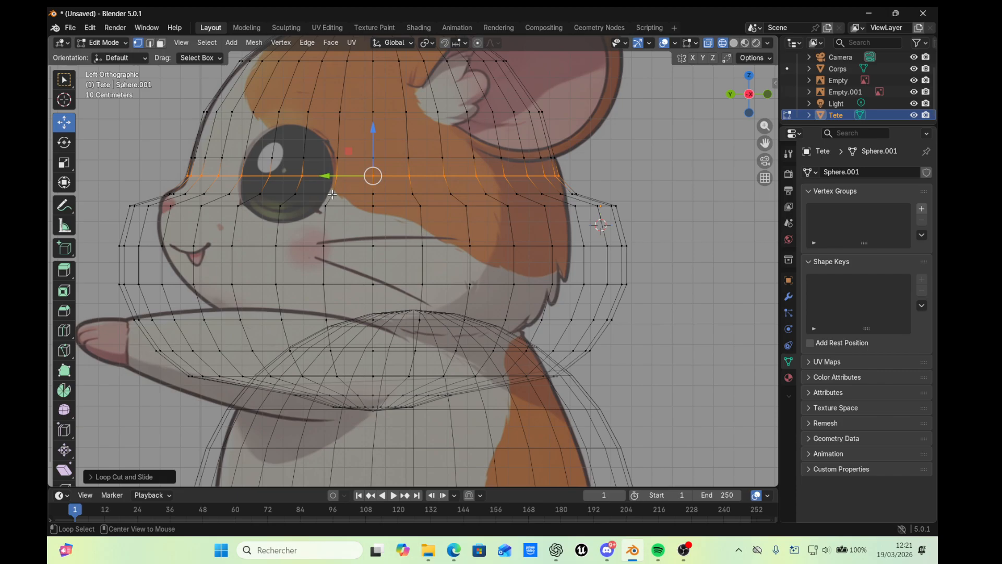
left_click(332, 194, "alt")
left_click(333, 194)
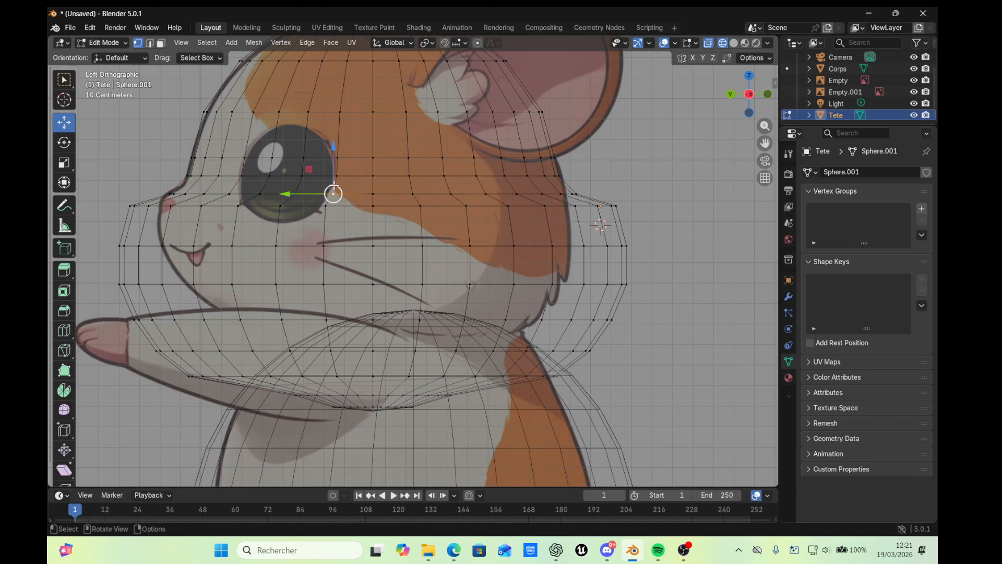
key("ctrl")
key("ctrl+r")
left_click(337, 184)
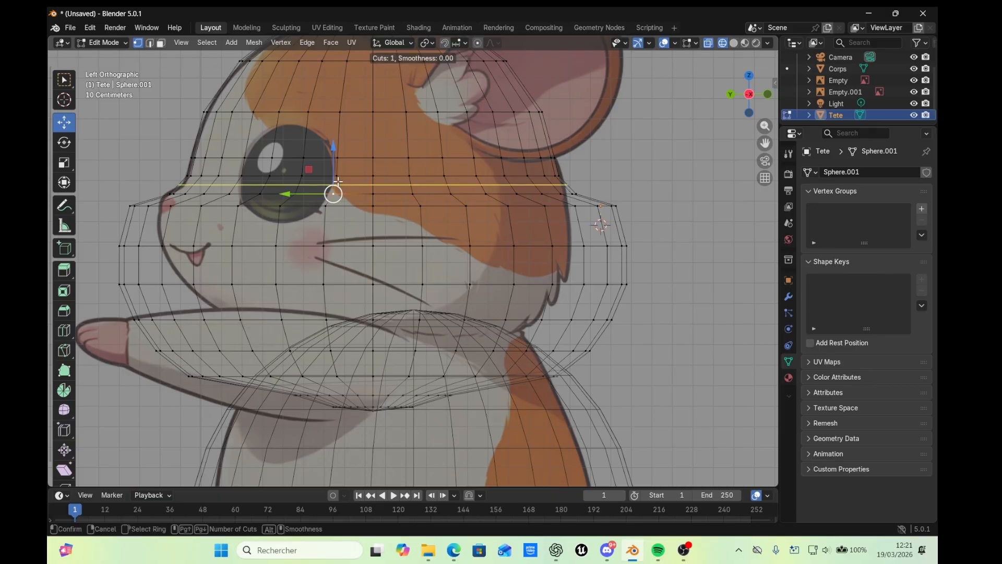
right_click(337, 185)
key("s")
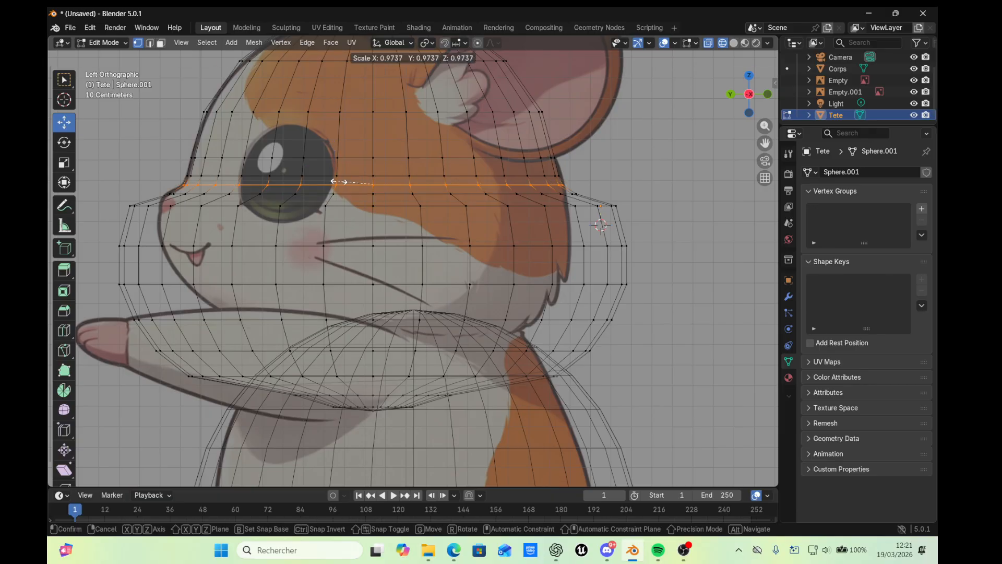
right_click(337, 181)
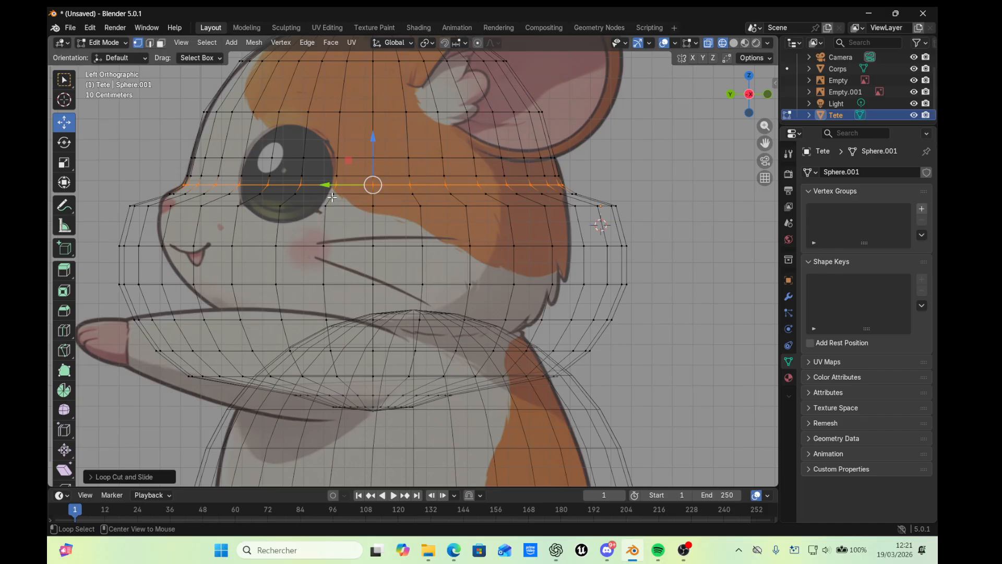
Scale the horizontal edge loop at nose height inward by a factor of about 0.88 to follow the snout outline
left_click(331, 195, "alt")
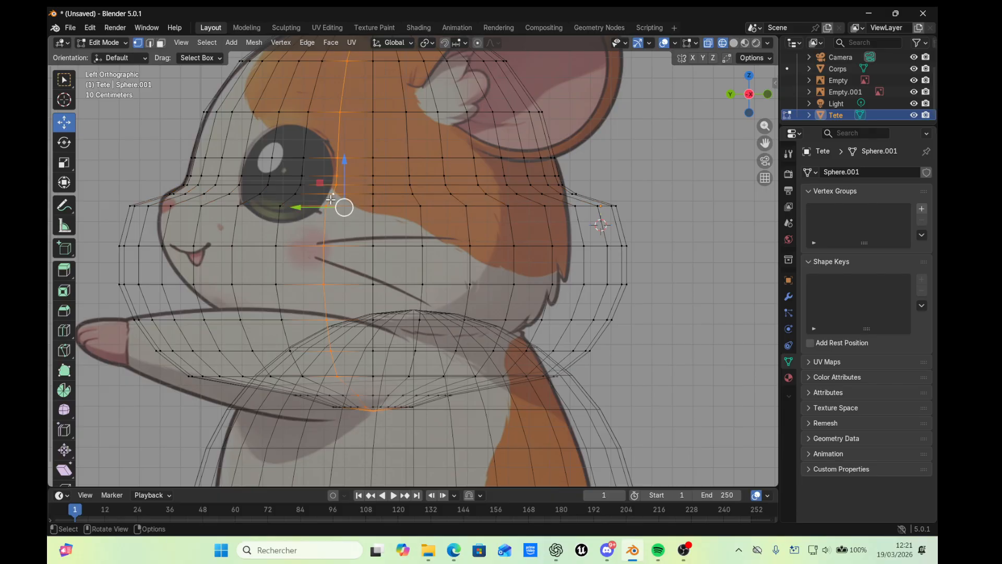
left_click(367, 206, "alt")
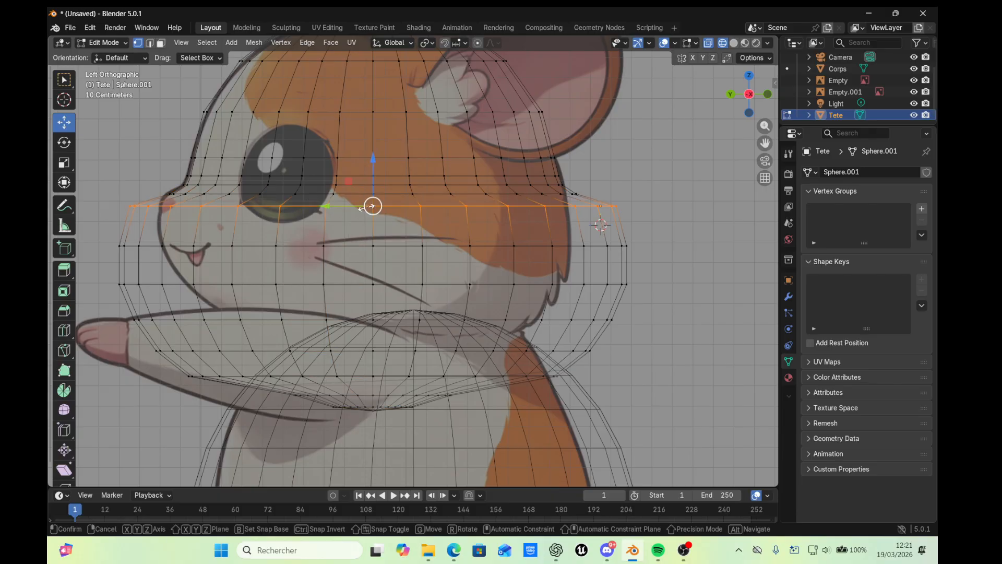
key("s")
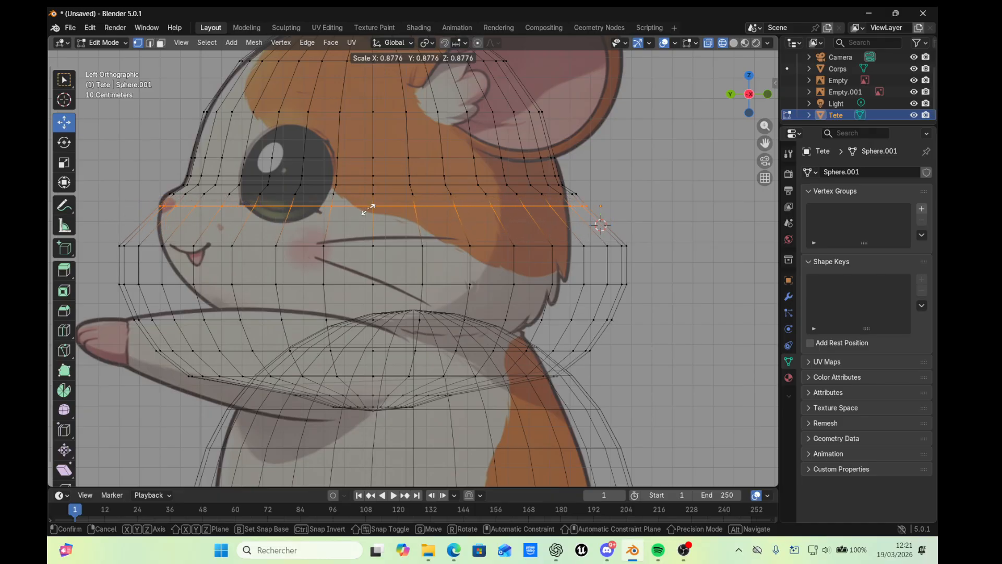
left_click(368, 209)
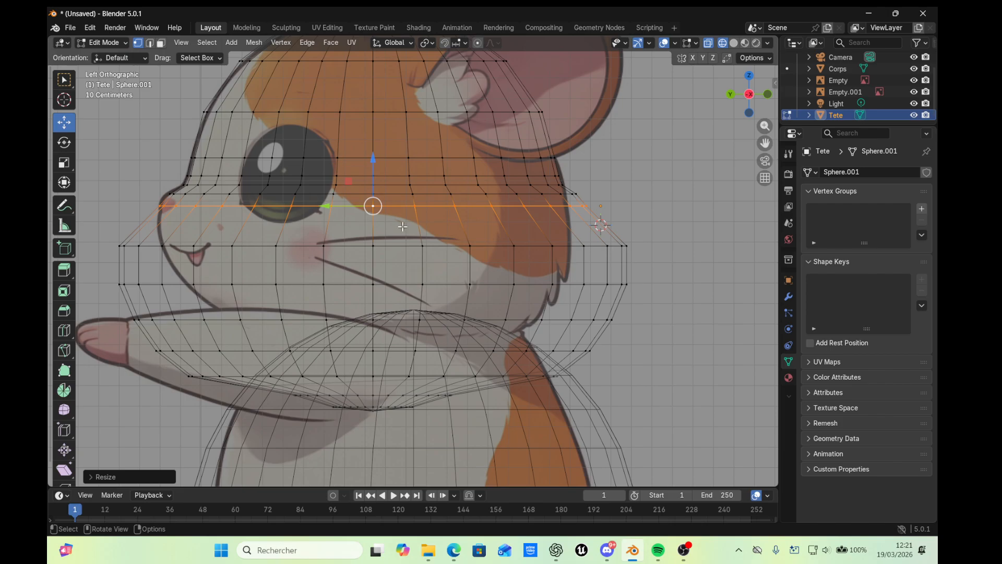
Add an unslid loop cut between the nose-height and mouth-height edge loops and scale it inward by about 0.94
left_click(374, 225)
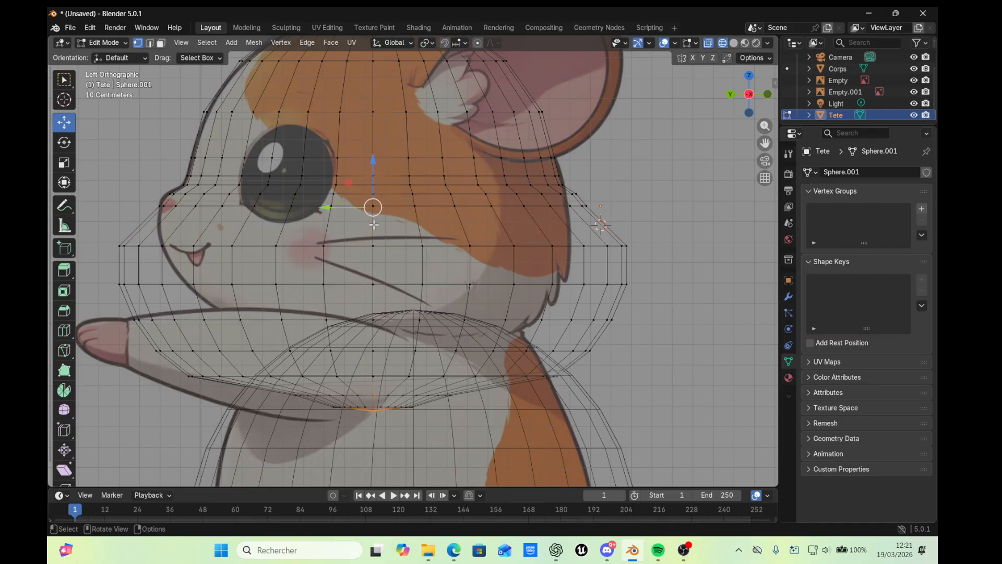
key("ctrl")
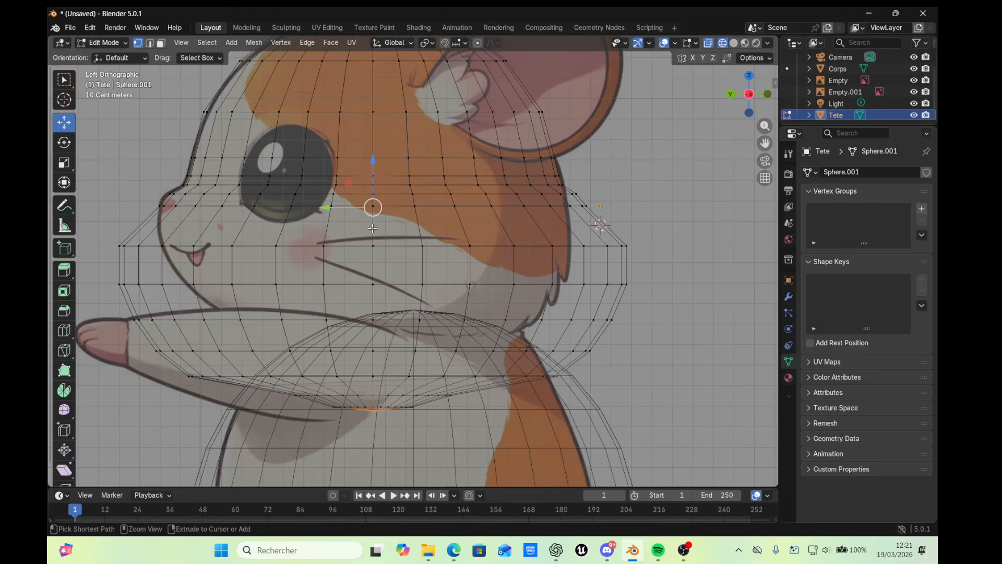
key("ctrl+r")
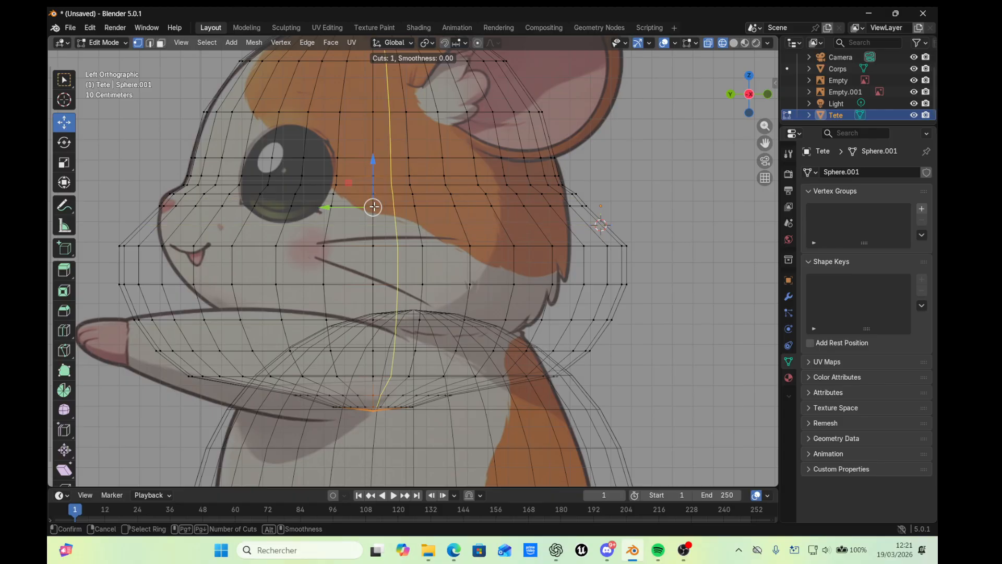
left_click(375, 214)
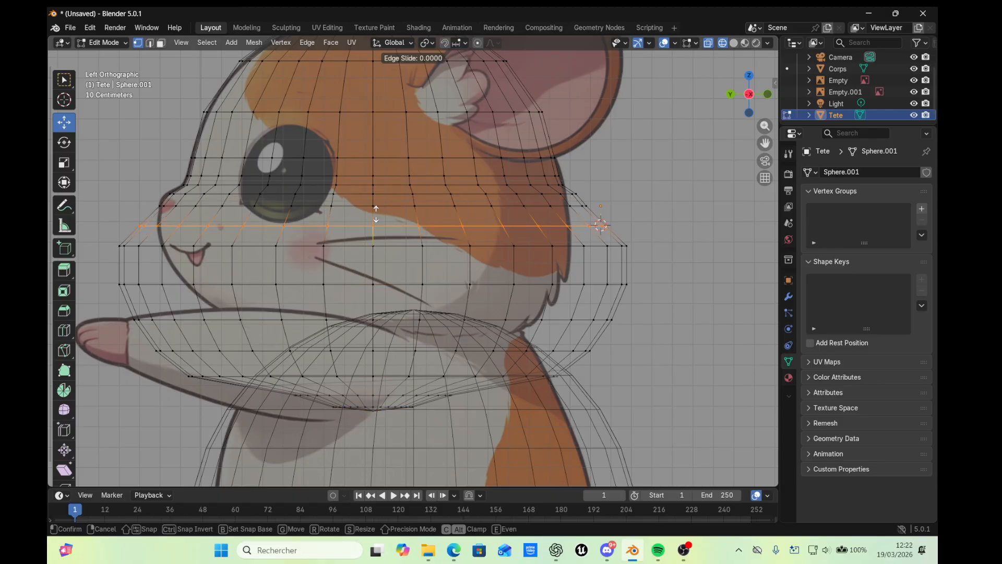
right_click(376, 214)
key("s")
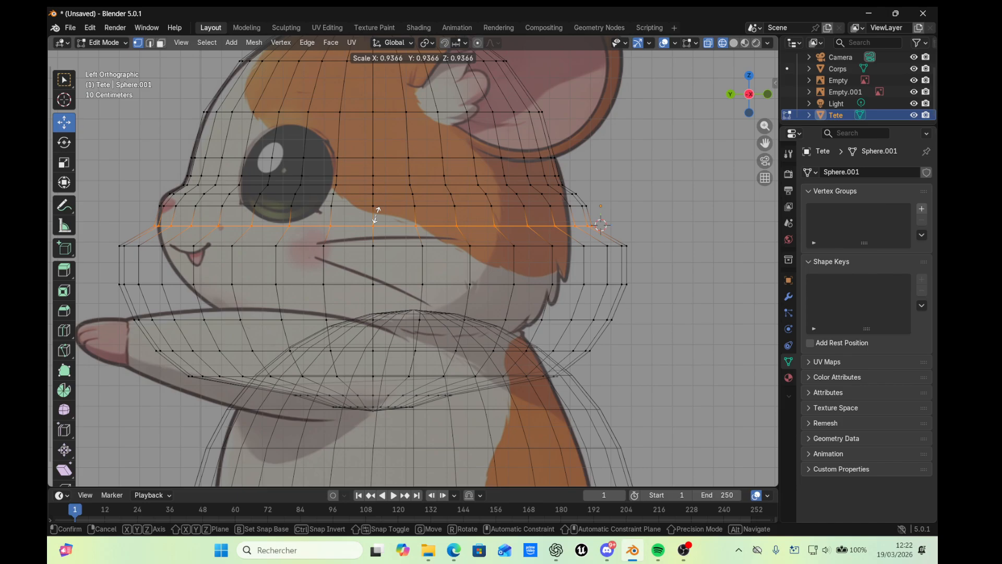
right_click(376, 214)
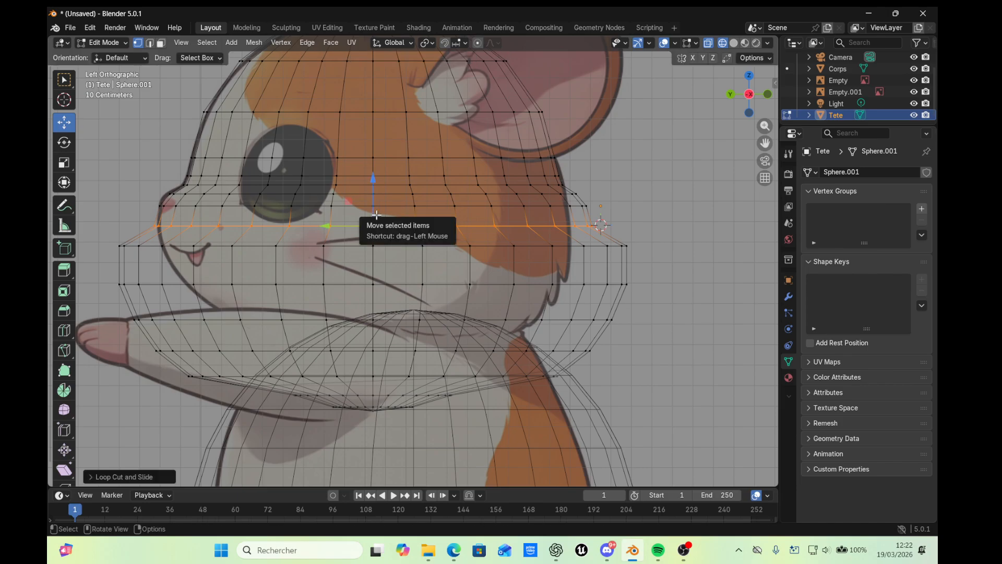
Scale the mouth-height edge loop by about 0.84 and the next loop below by about 0.71, readjusting the lower one by about 1.02
left_click(376, 246, "alt")
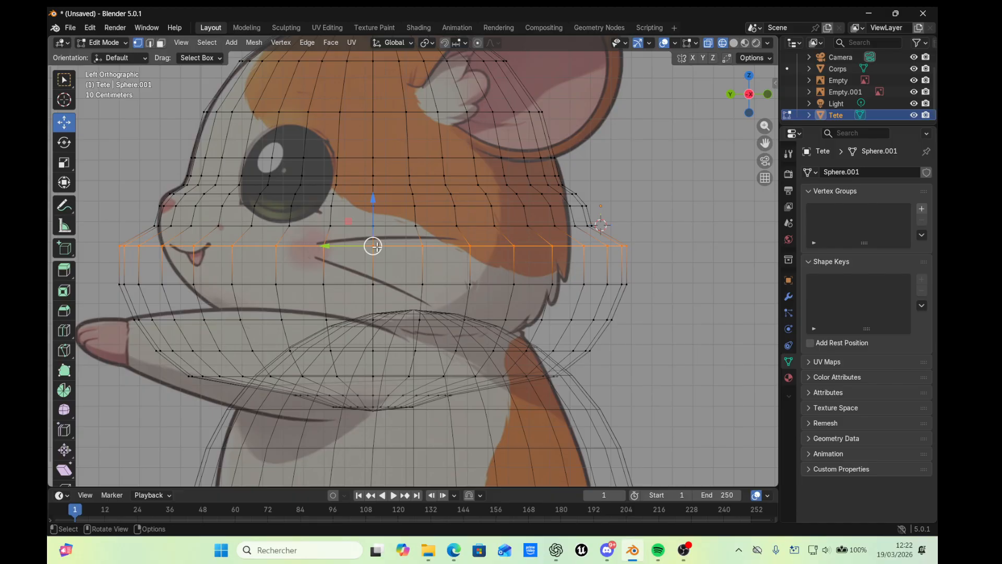
key("s")
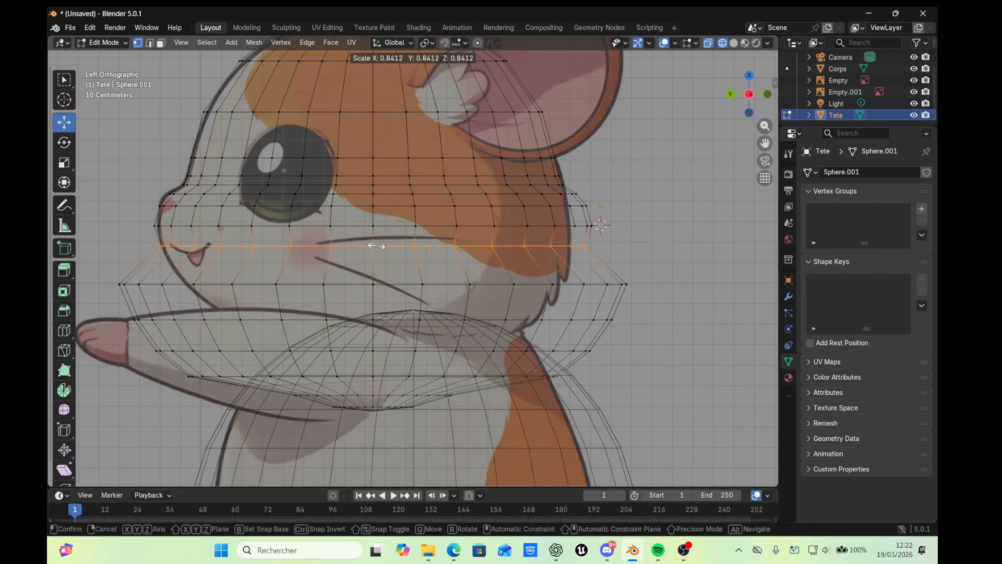
left_click(376, 246)
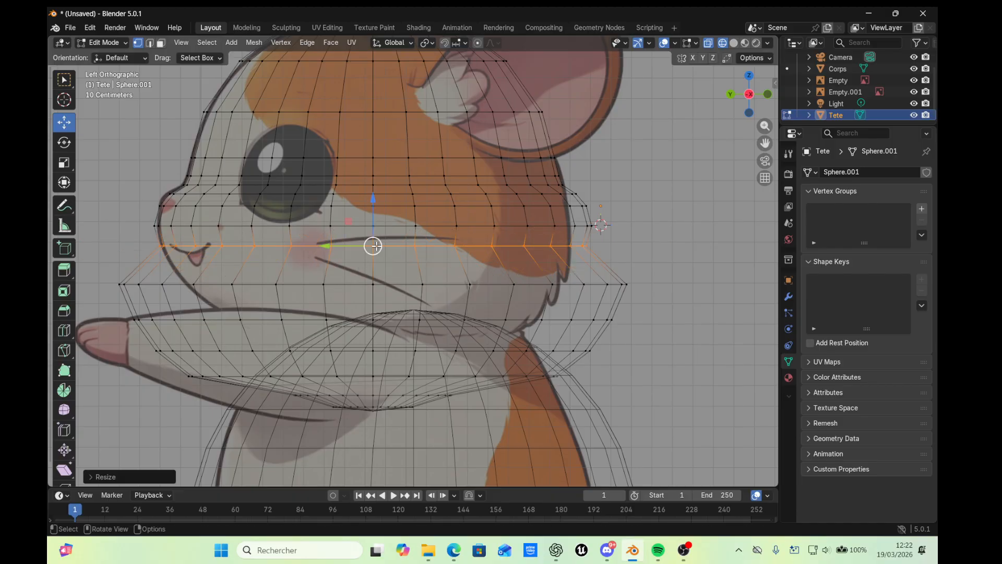
left_click(370, 285, "alt")
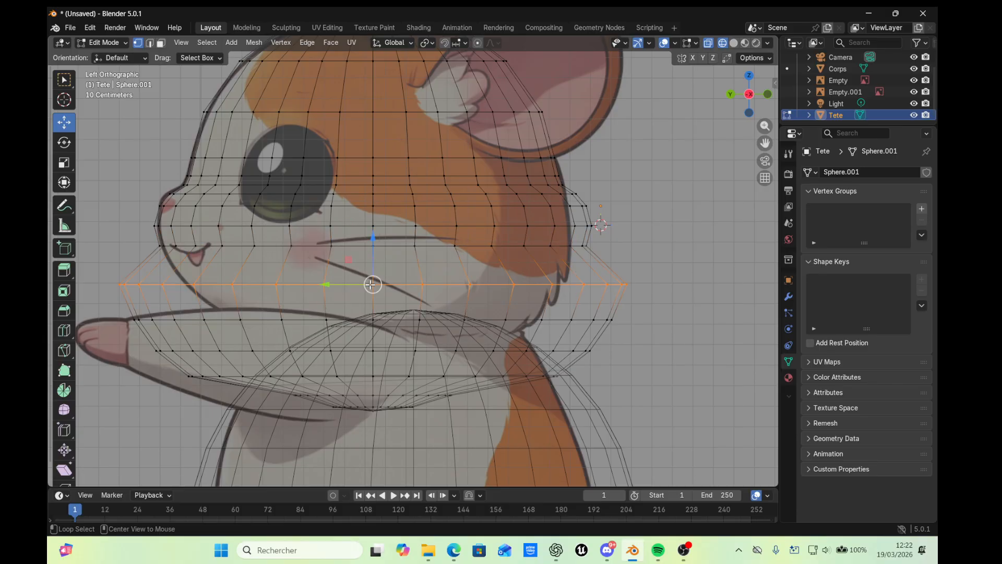
key("s")
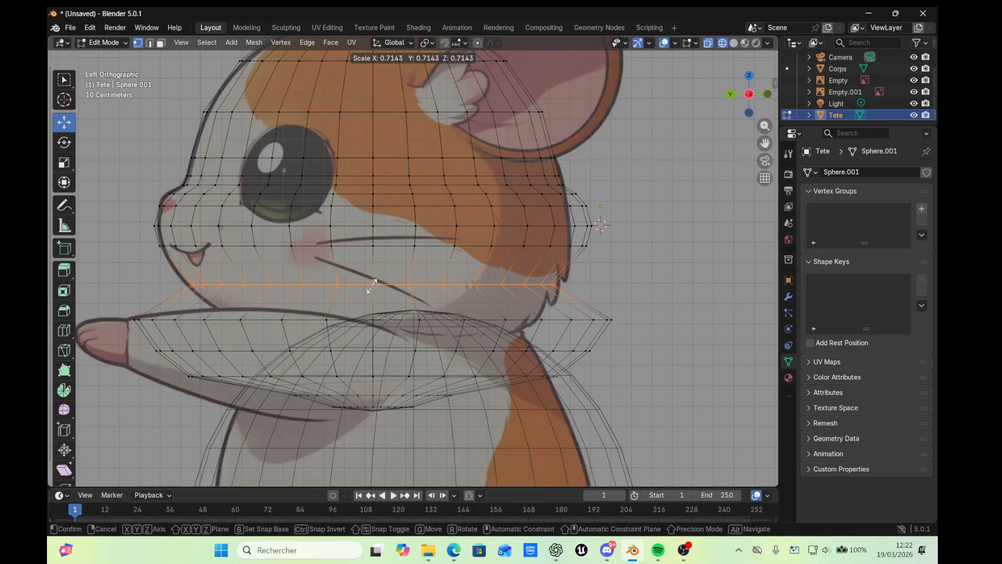
left_click(372, 285)
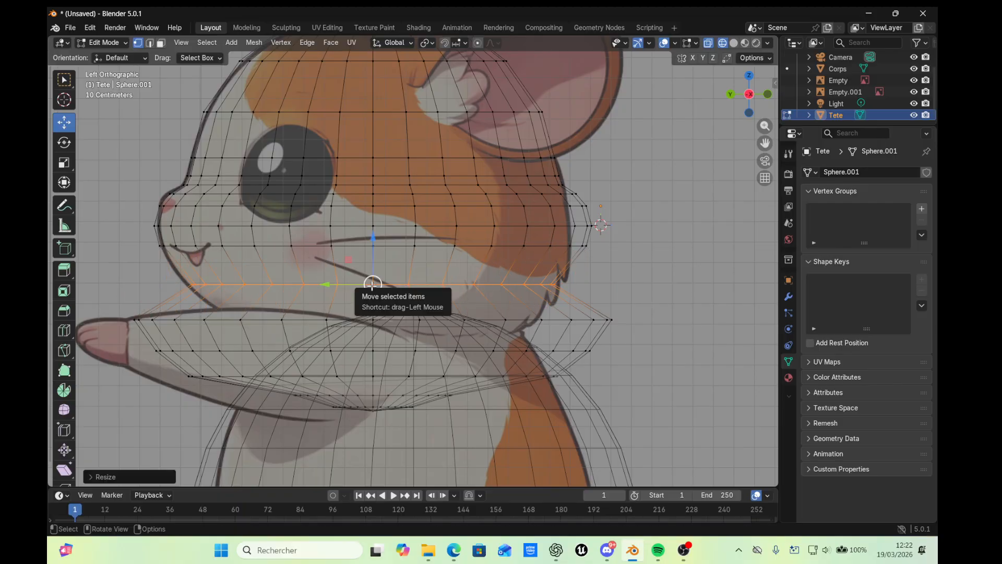
key("s")
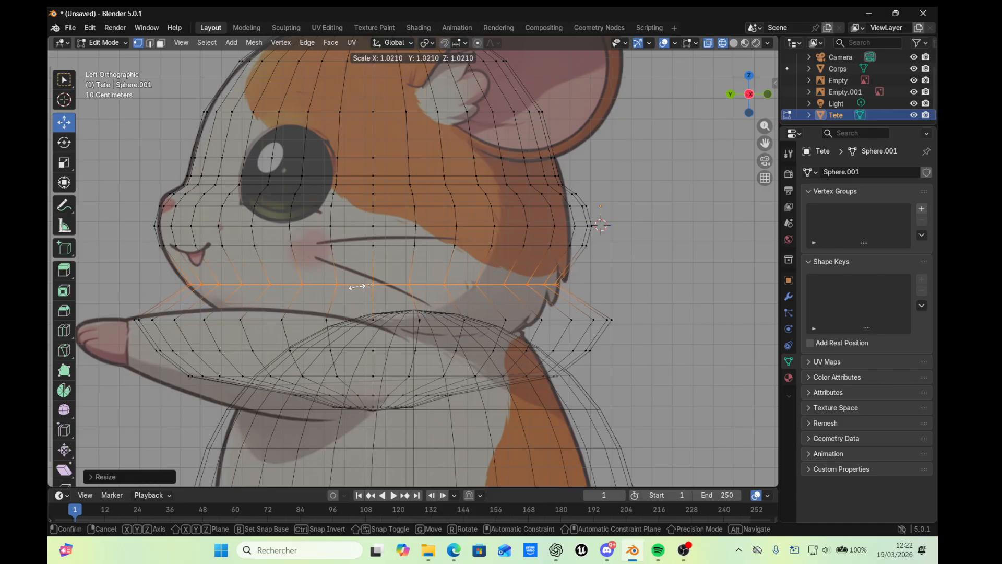
left_click(360, 286)
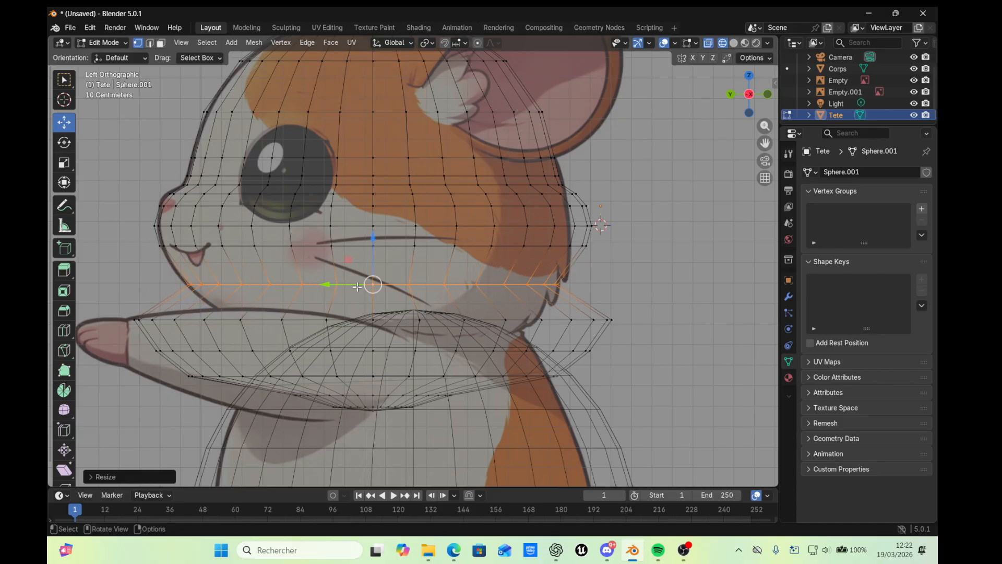
Scale the edge loop under the chin, at the top of the arm, inward by a factor of just under 0.6
left_click(361, 320, "alt")
key("s")
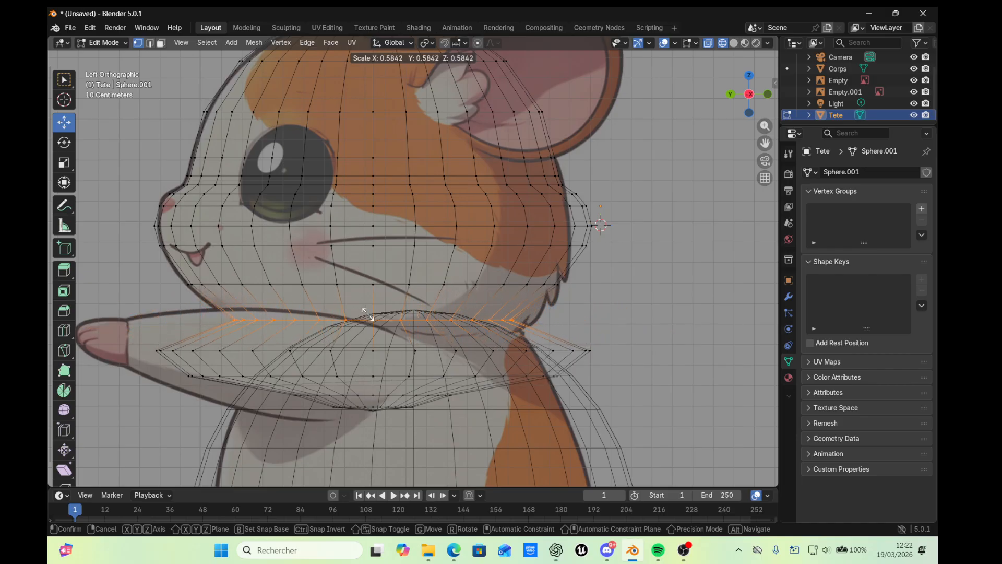
left_click(368, 315)
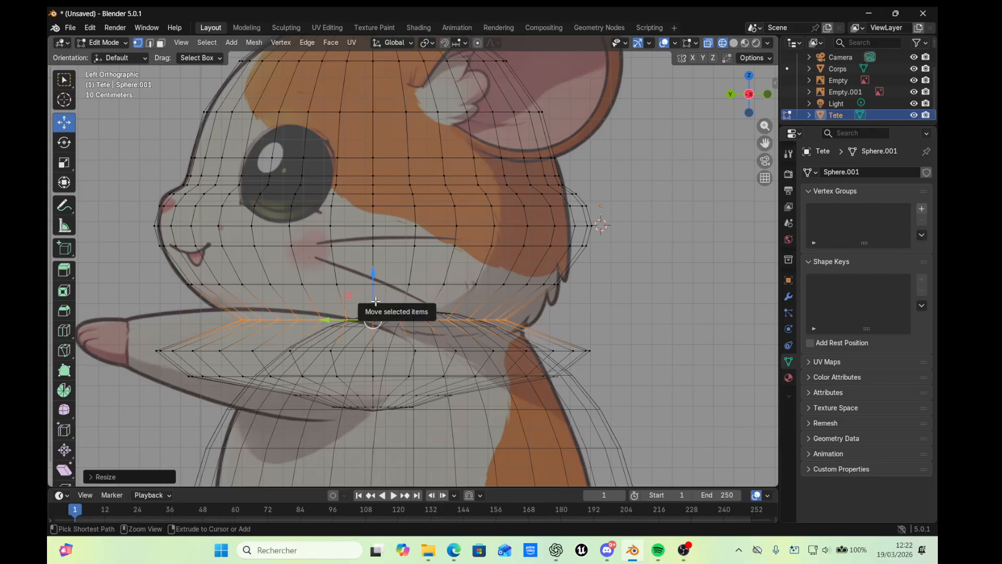
Add an unslid loop cut between the under-chin edge loop and the loop above it, and try to scale it
key("g")
key("g")
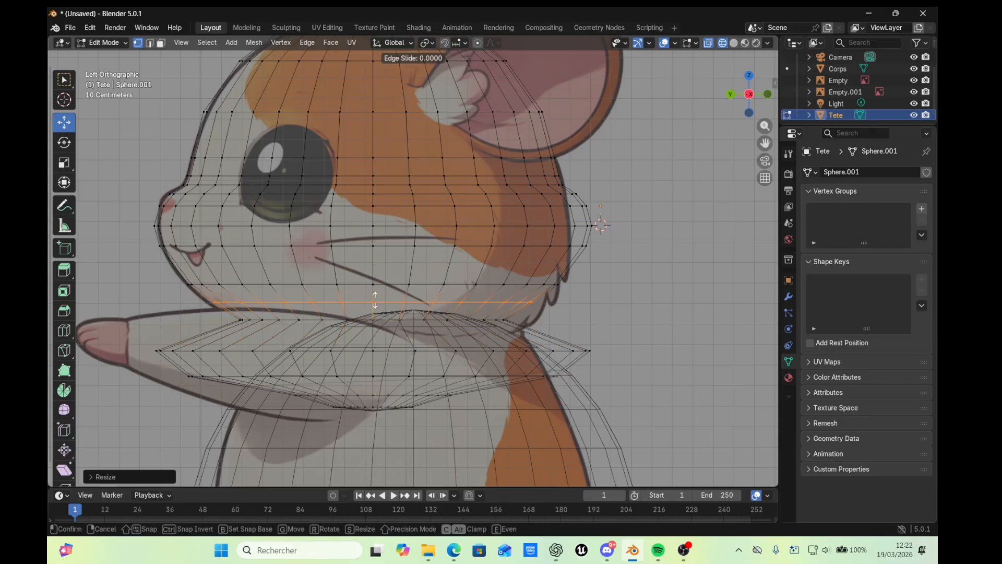
key("c")
key("c")
key("s")
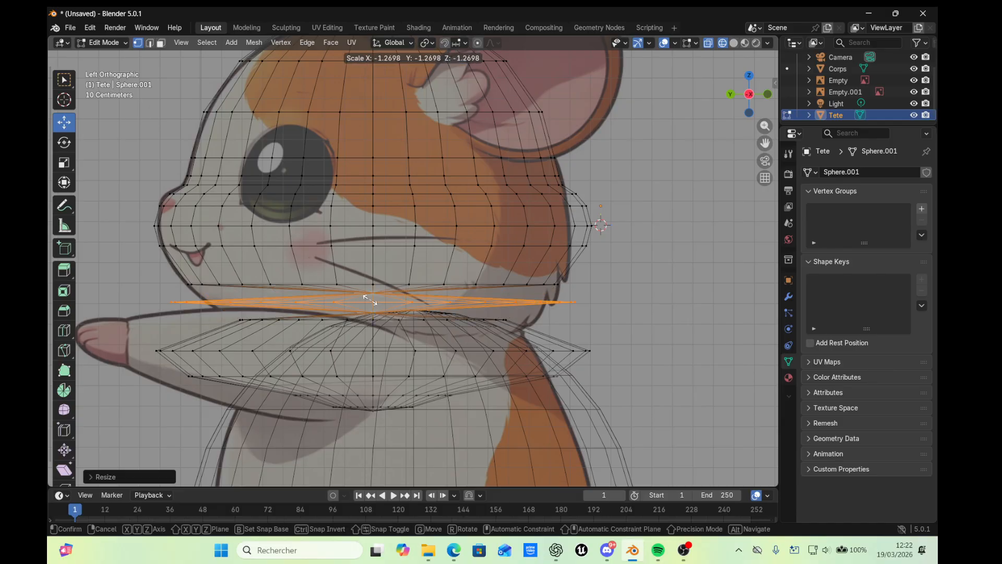
left_click(371, 298)
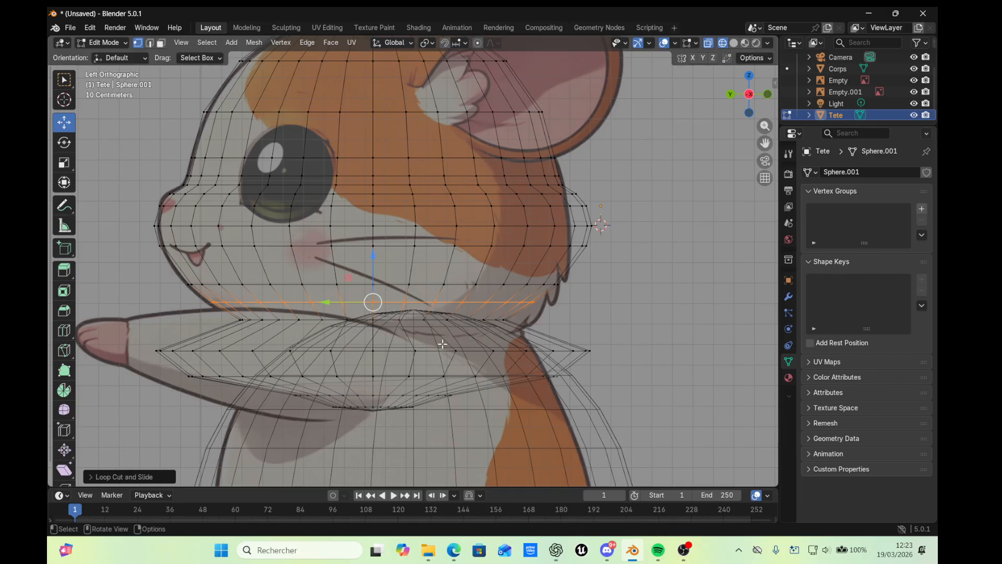
In front orthographic view, undo the head's edge-loop reshaping and added loop cuts back to the original rounded head mesh
scroll(626, 221, "down", 1)
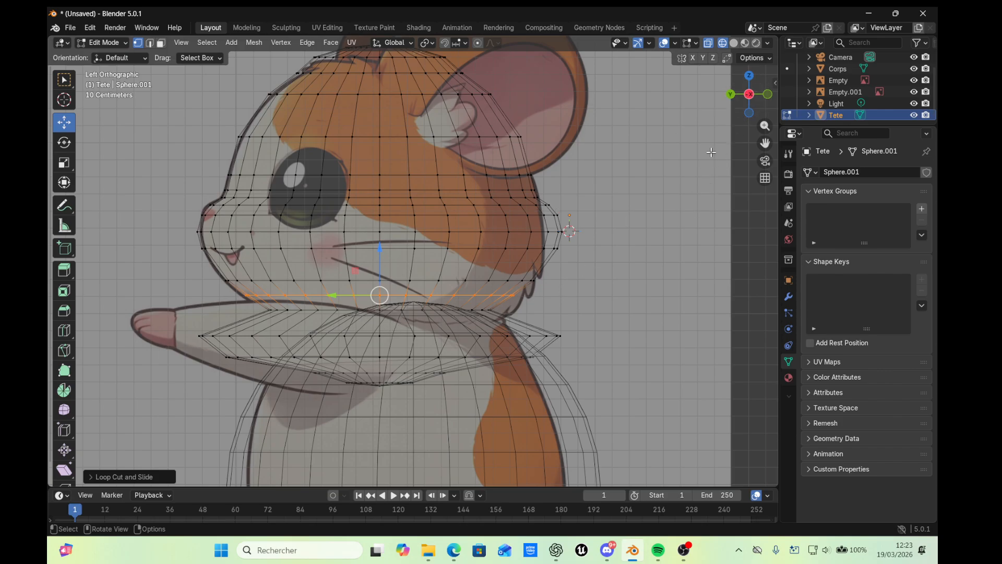
left_click(731, 95)
left_click(730, 95)
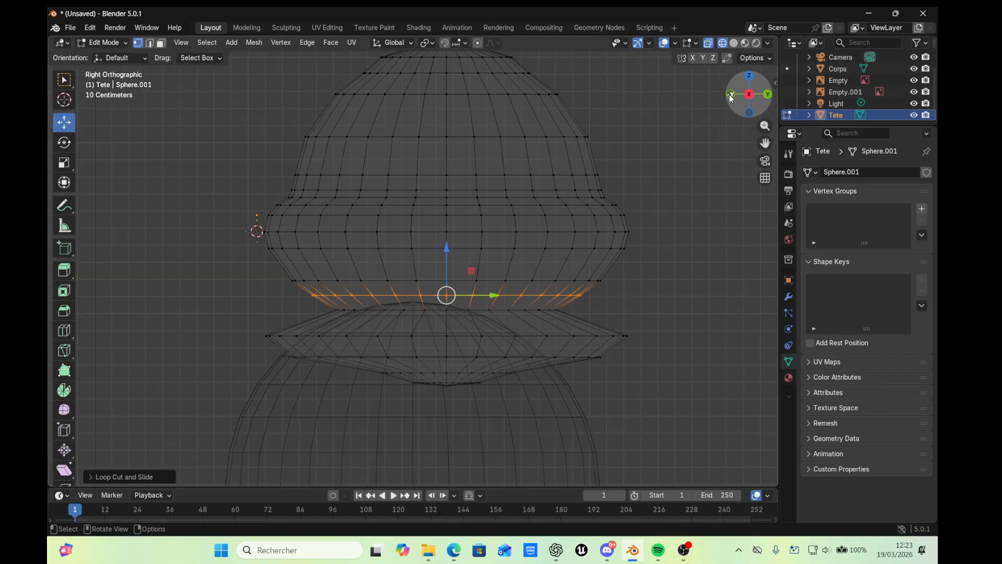
left_click(729, 95)
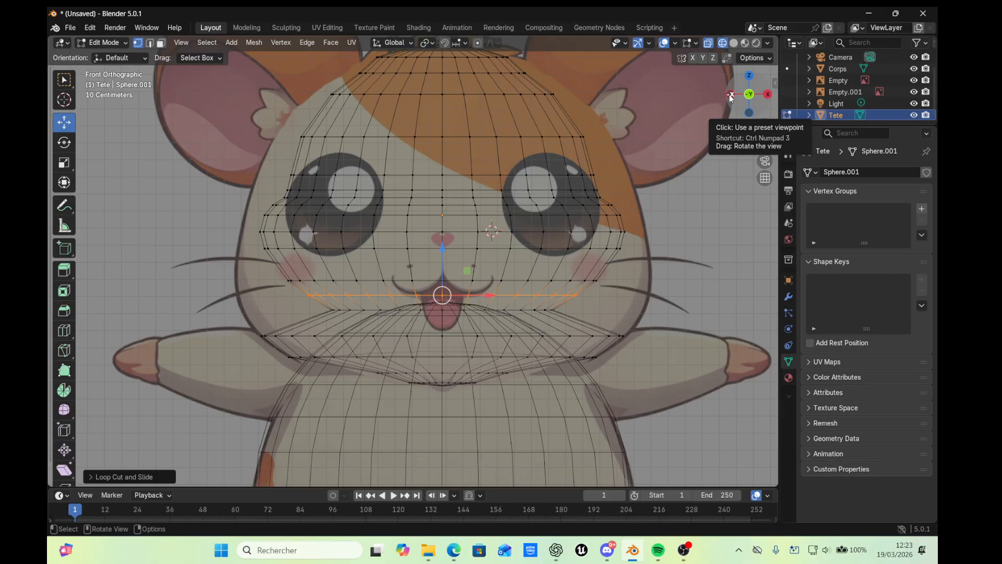
key("ctrl")
key("ctrl+z")
key("ctrl+z")
key("ctrl+z")
key("ctrl+z")
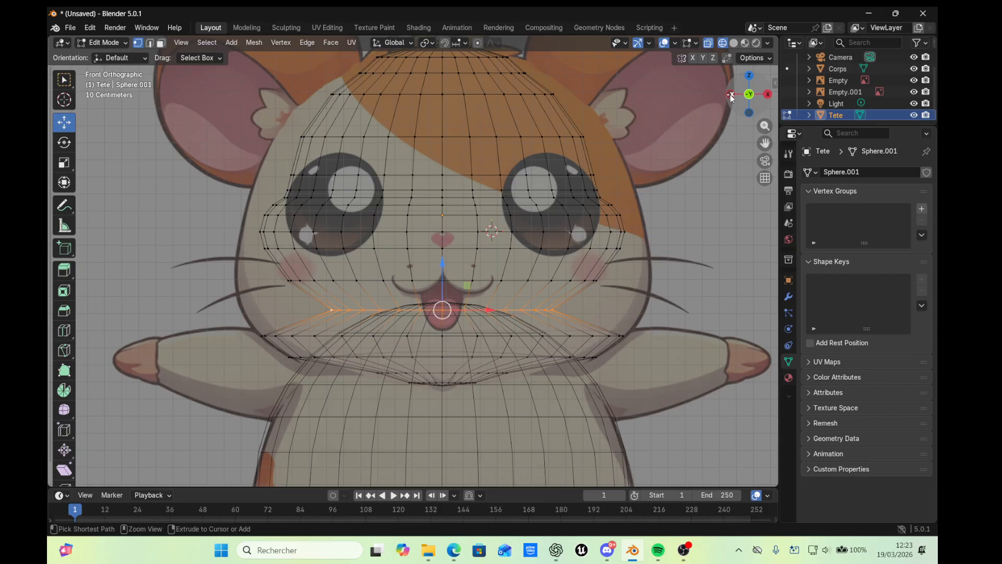
key("ctrl+z")
key("ctrl+z")
key("ctrl+z")
key("ctrl+z")
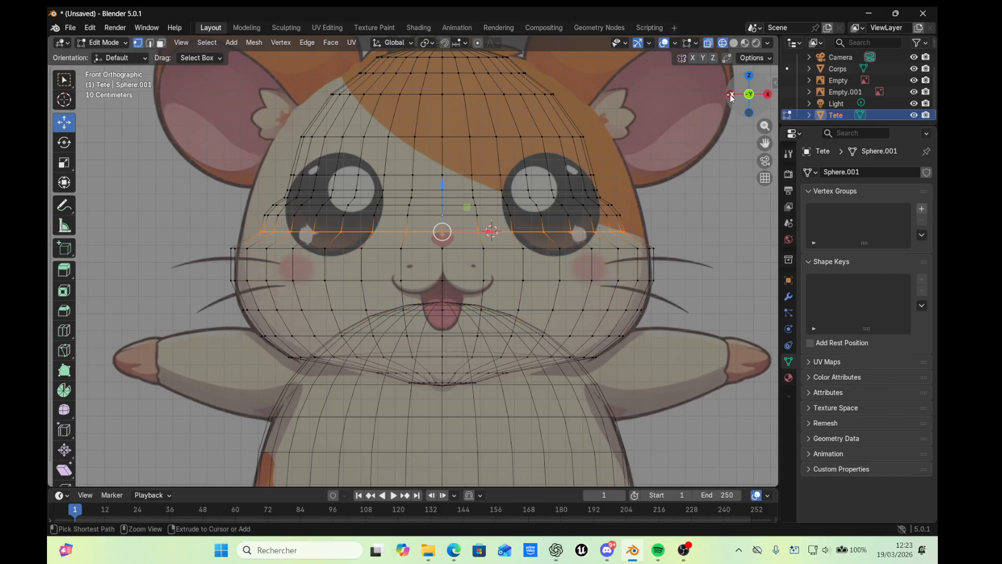
key("ctrl+z")
key("ctrl+z")
key("ctrl+z")
key("ctrl+z")
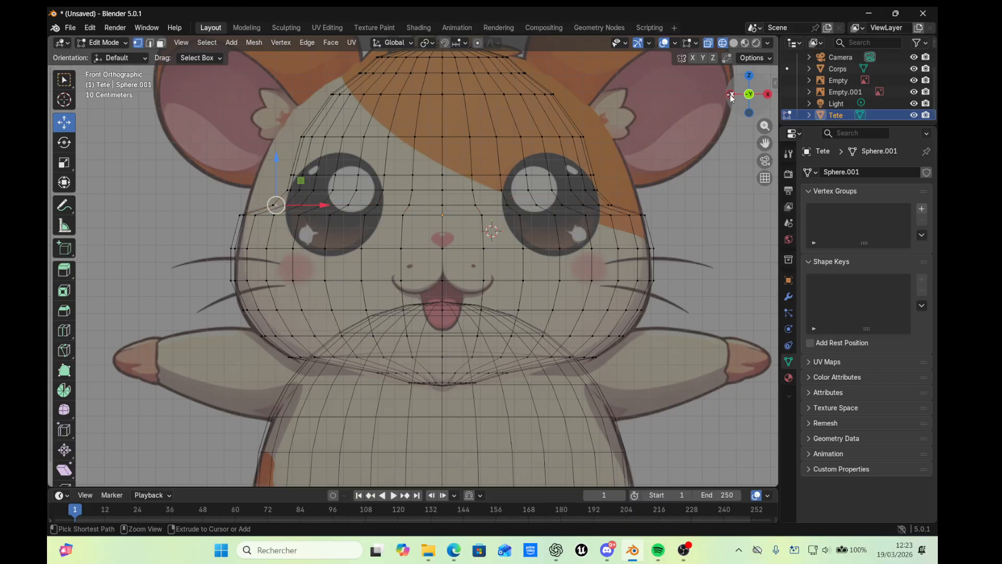
key("ctrl+z")
key("ctrl+z")
key("ctrl+z")
key("ctrl+z")
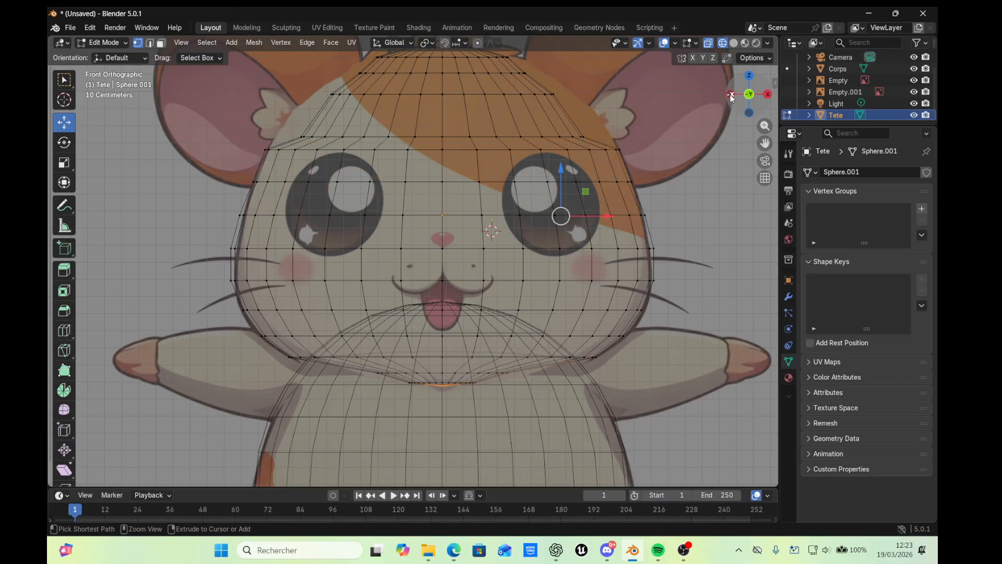
key("ctrl+z")
key("ctrl+z")
key("ctrl+z")
key("ctrl+z")
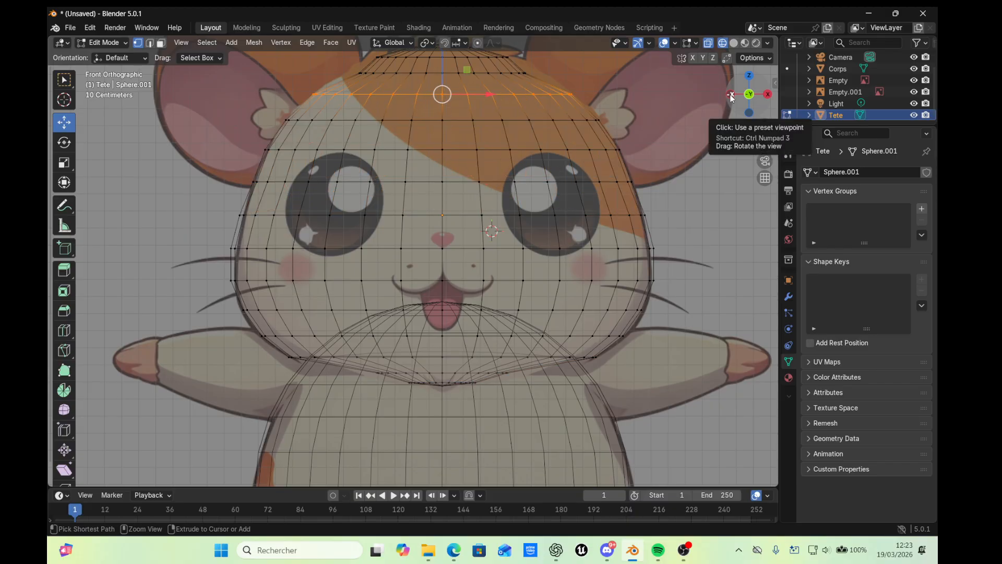
key("ctrl+z")
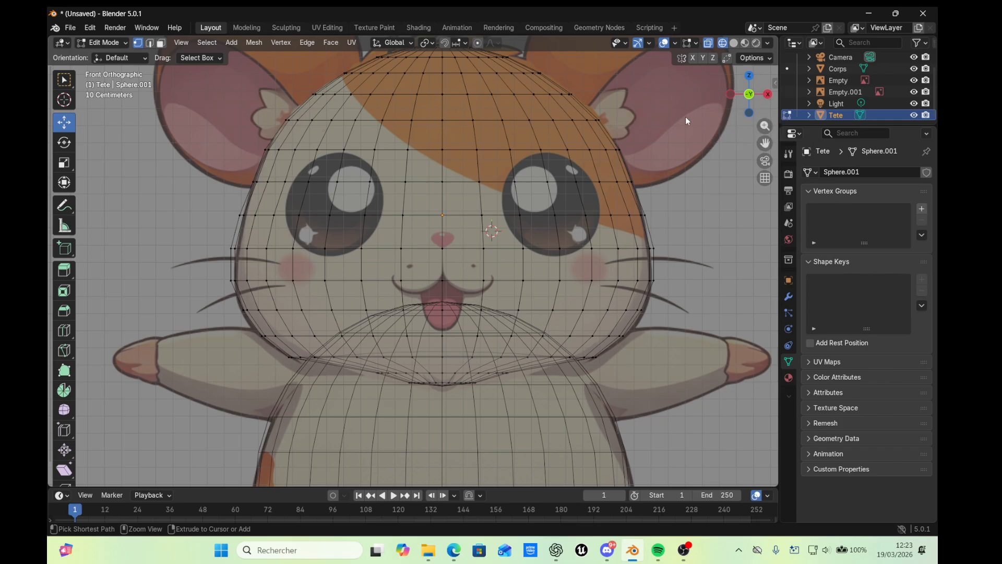
Switch the viewport shading to Material Preview
scroll(685, 117, "down", 1)
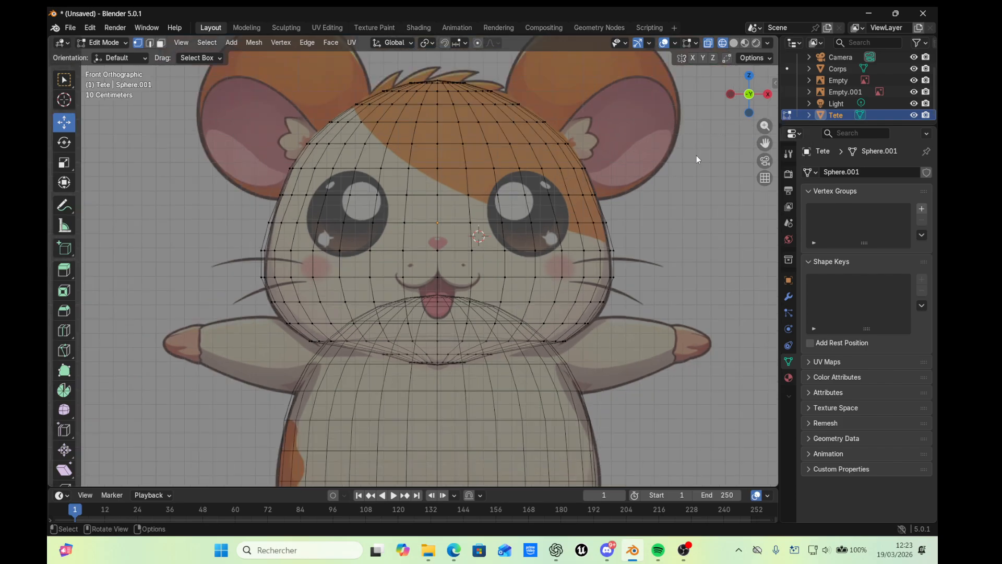
key("z")
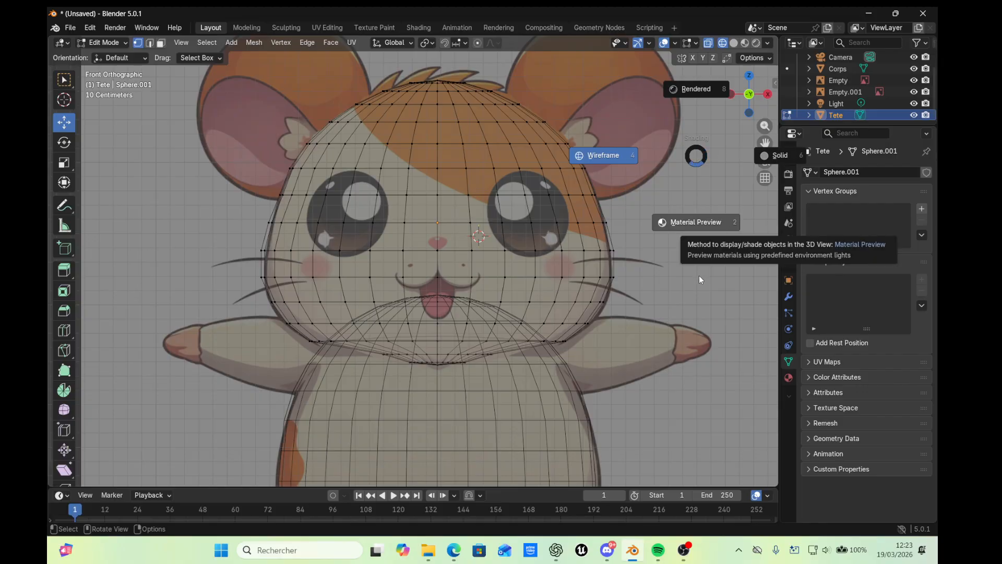
left_click(664, 290)
right_click(661, 294)
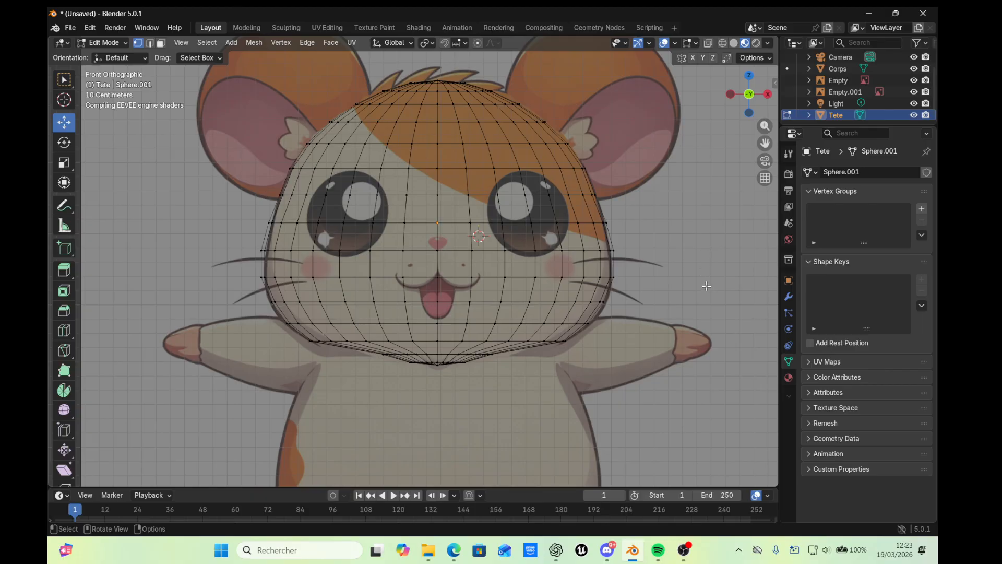
scroll(704, 288, "down", 2)
scroll(698, 293, "down", 3)
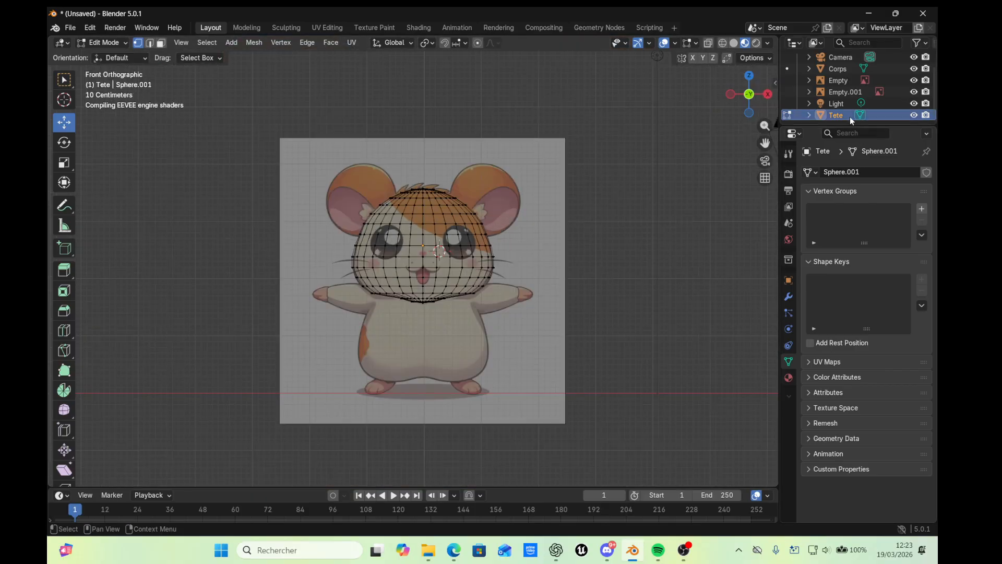
Select the Corps object and show the model in left orthographic view
scroll(844, 78, "up", 2)
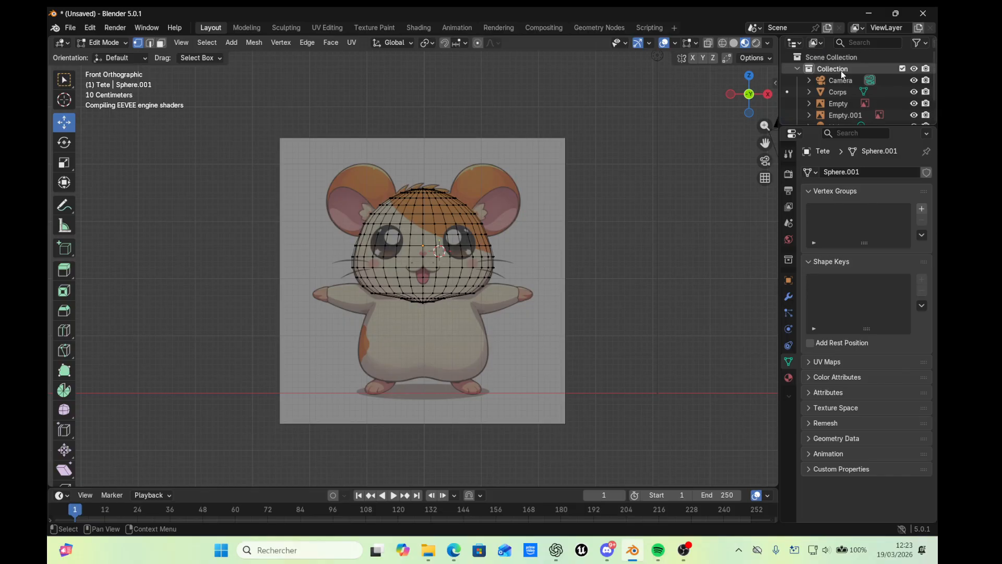
left_click(841, 91)
double_click(841, 92)
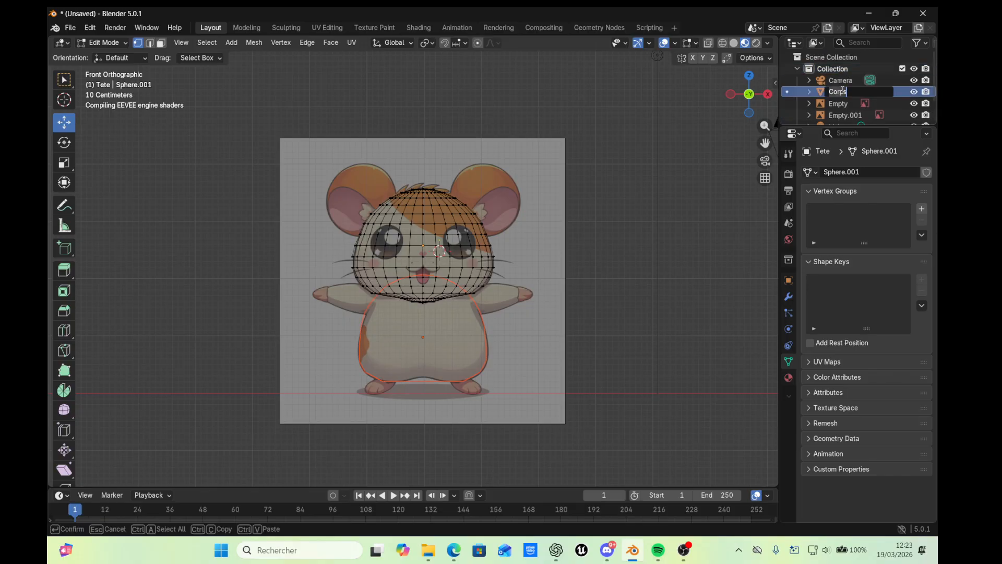
left_click(770, 98)
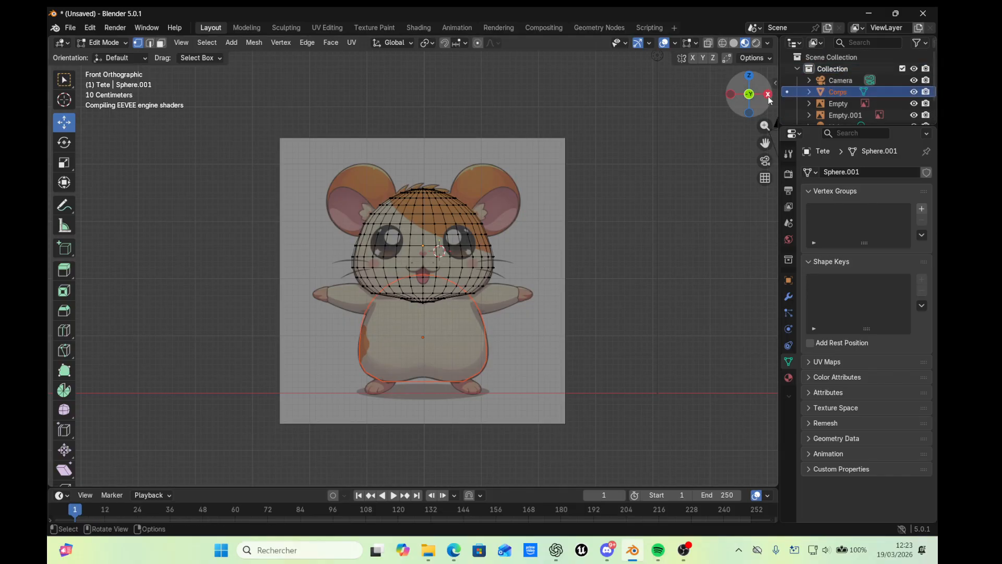
left_click(769, 96)
left_click(770, 99)
left_click(768, 96)
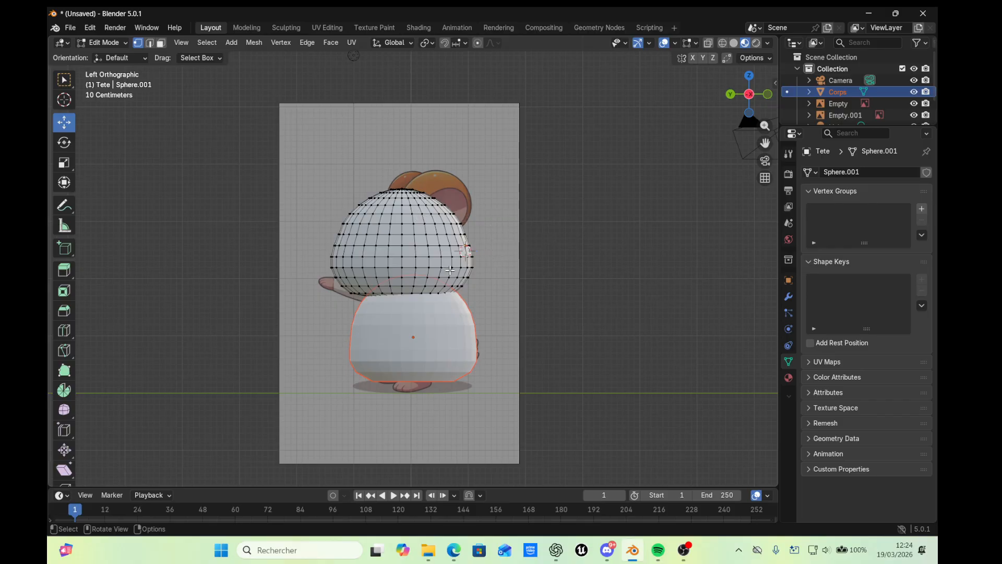
right_click(424, 258)
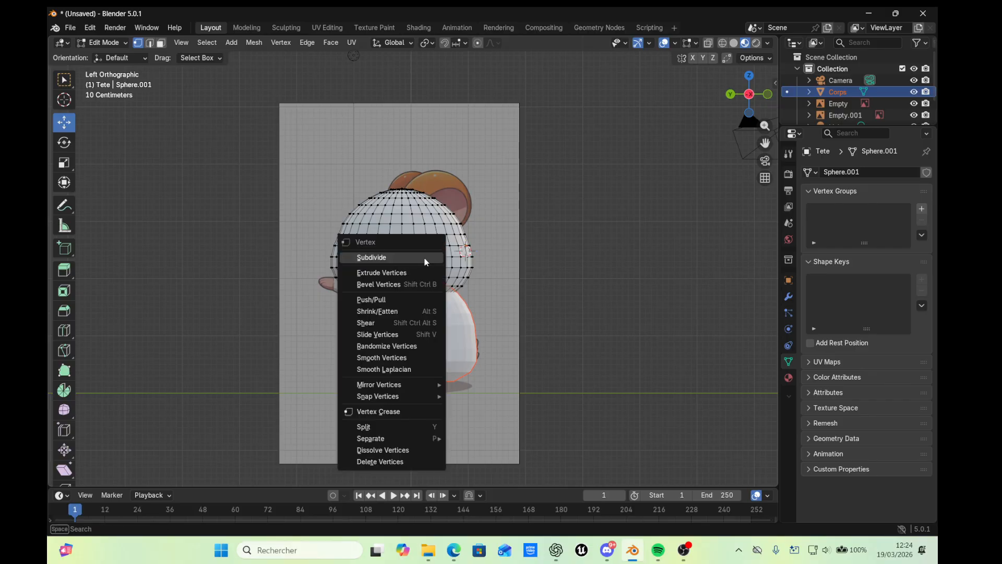
left_click(537, 266)
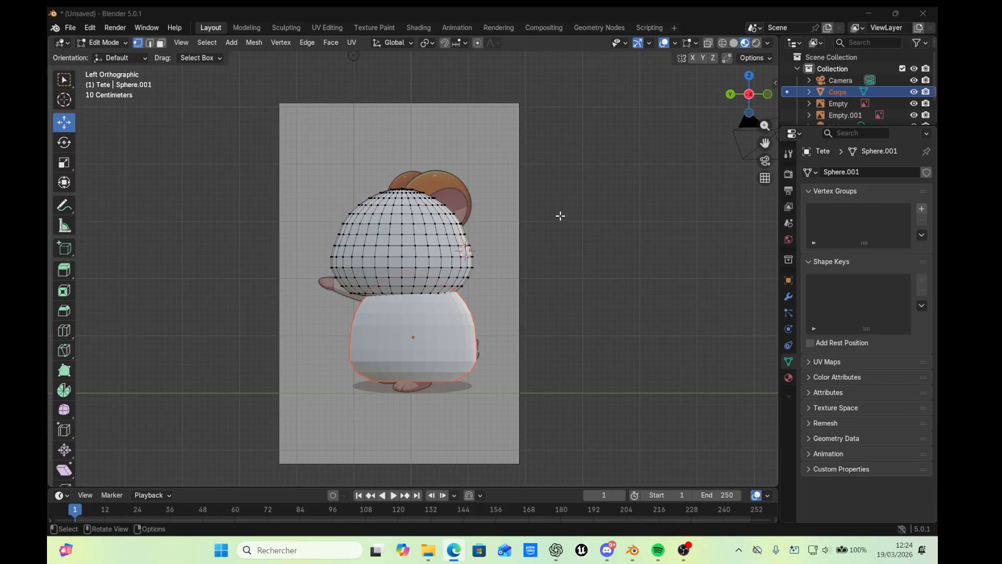
scroll(441, 202, "up", 1)
scroll(441, 202, "up", 3)
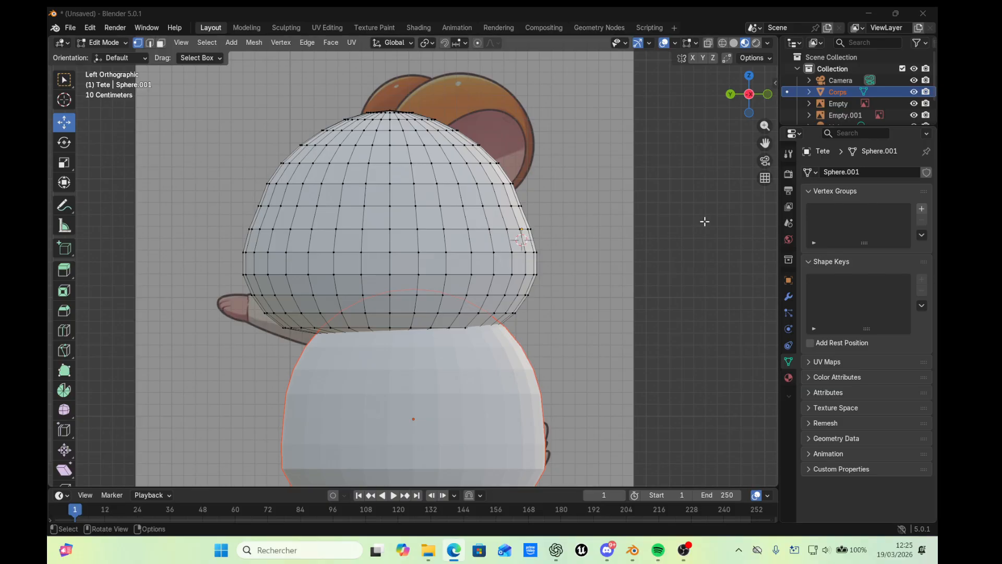
right_click(426, 220)
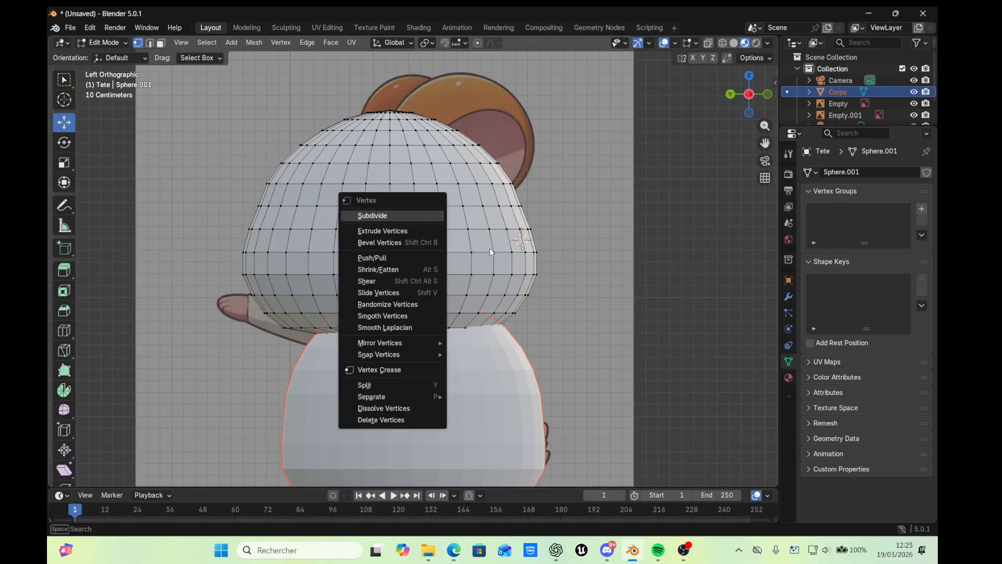
key("Escape")
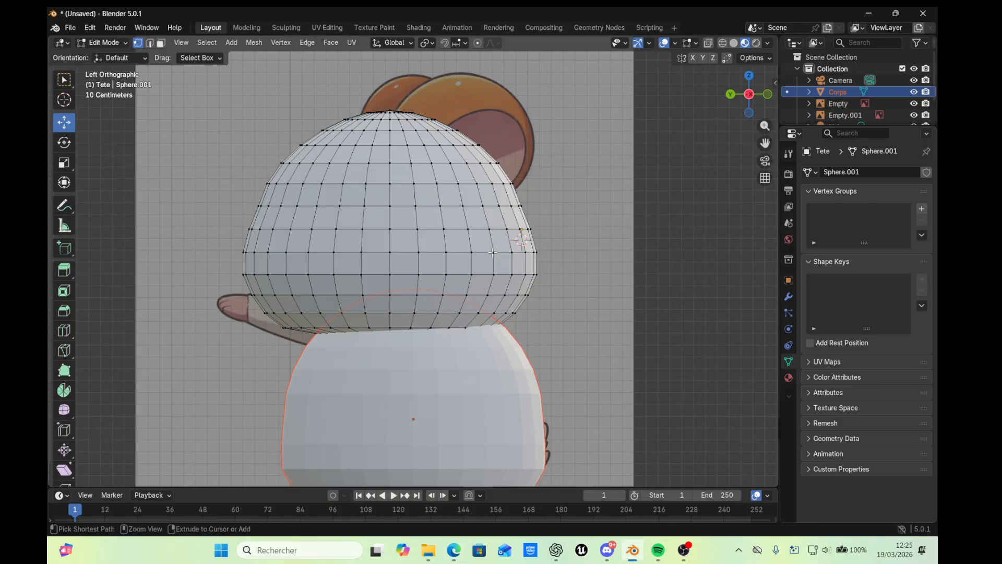
left_click(494, 252, "ctrl")
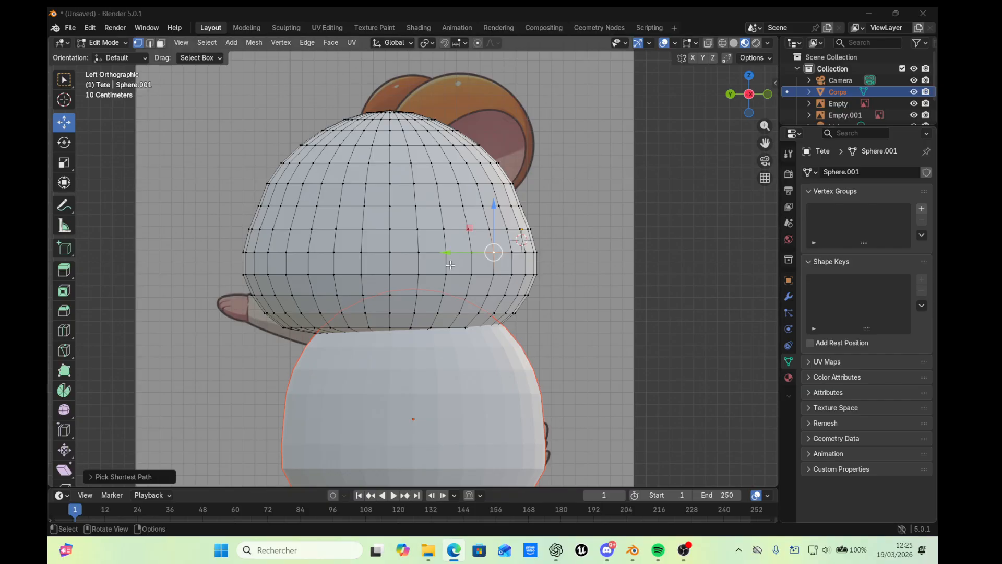
left_click(427, 268)
Set the viewport shading to Wireframe so the side reference shows through the head mesh
key("z")
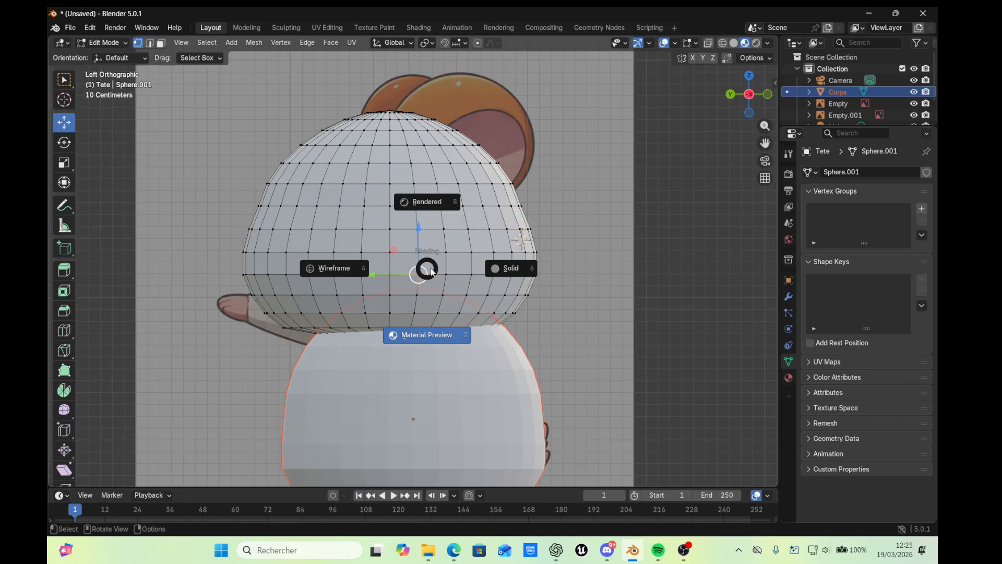
left_click(357, 266)
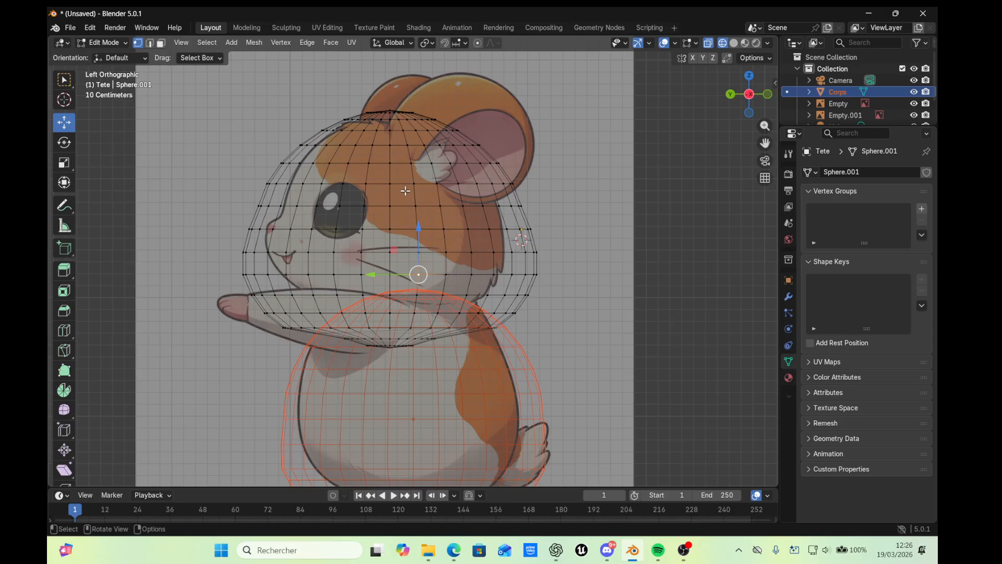
scroll(321, 171, "up", 2)
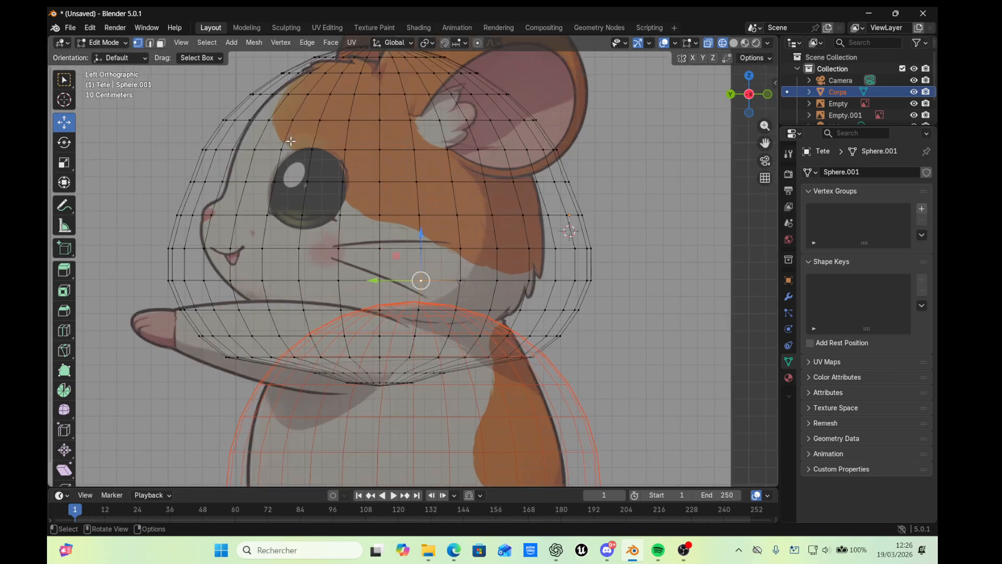
Box-select the vertices on the head's front outline at the height of the eye's upper edge and delete their edges
left_click(202, 150)
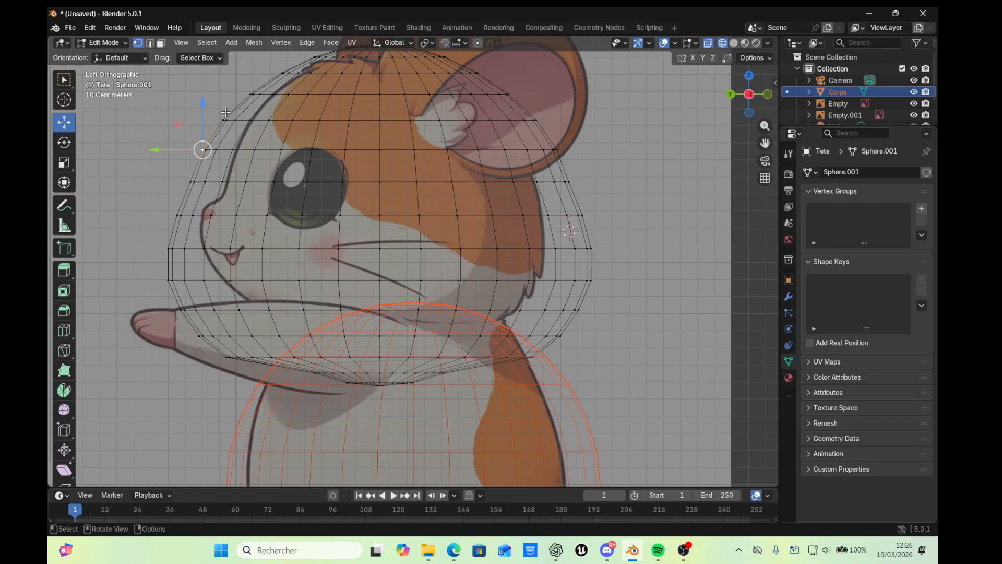
key("b")
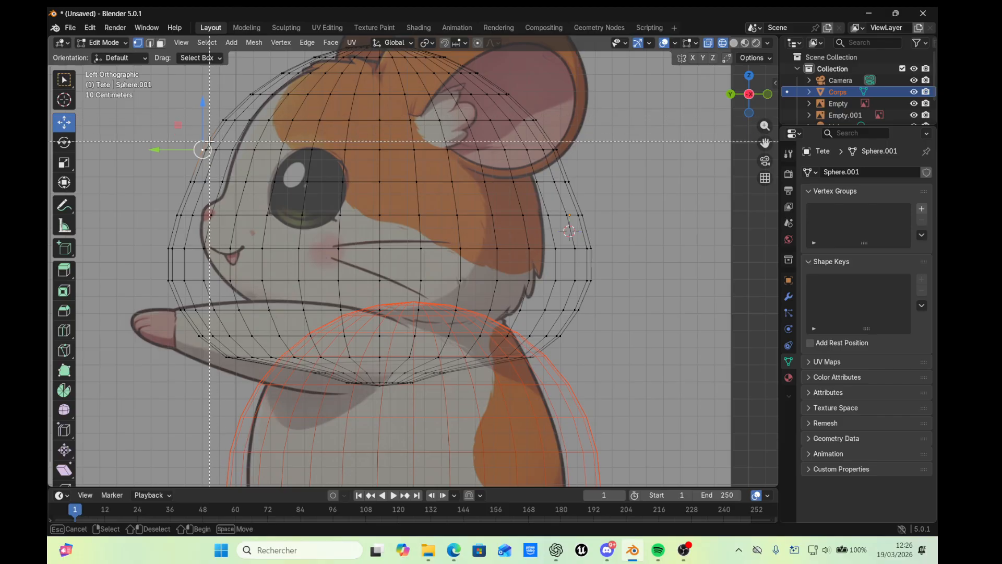
left_click(204, 149)
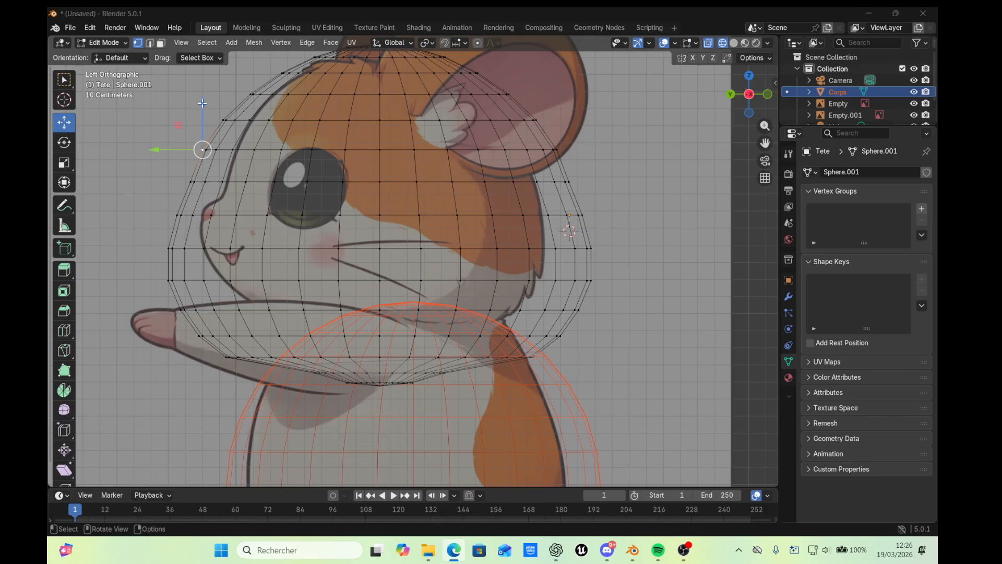
left_click_drag(200, 106, 214, 159)
key("b")
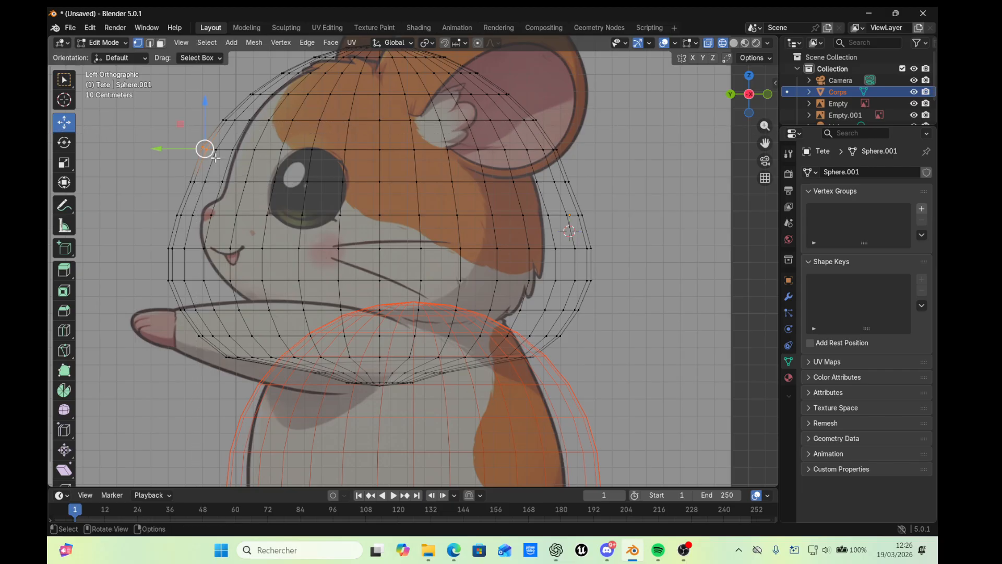
key("x")
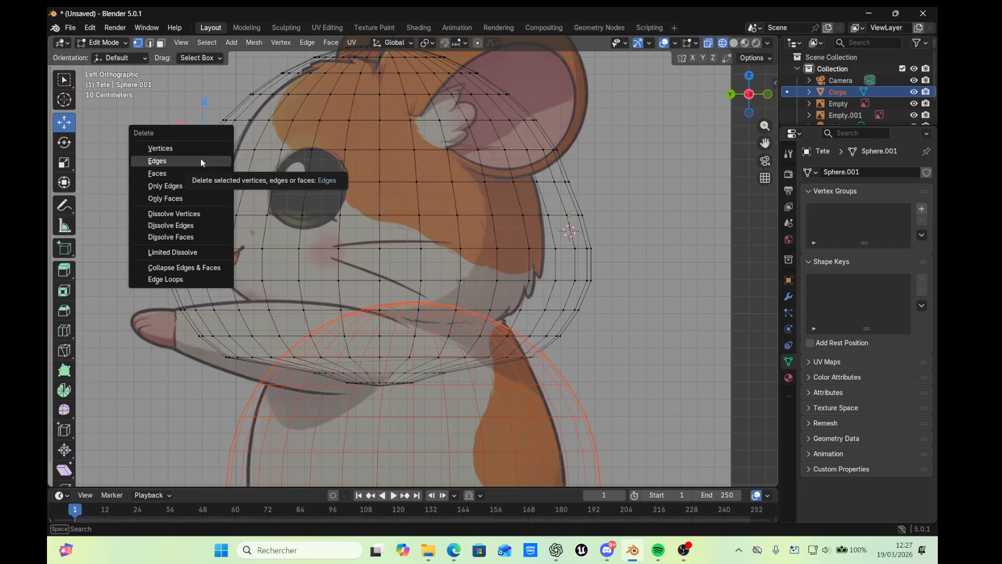
left_click(201, 158)
left_click(203, 148)
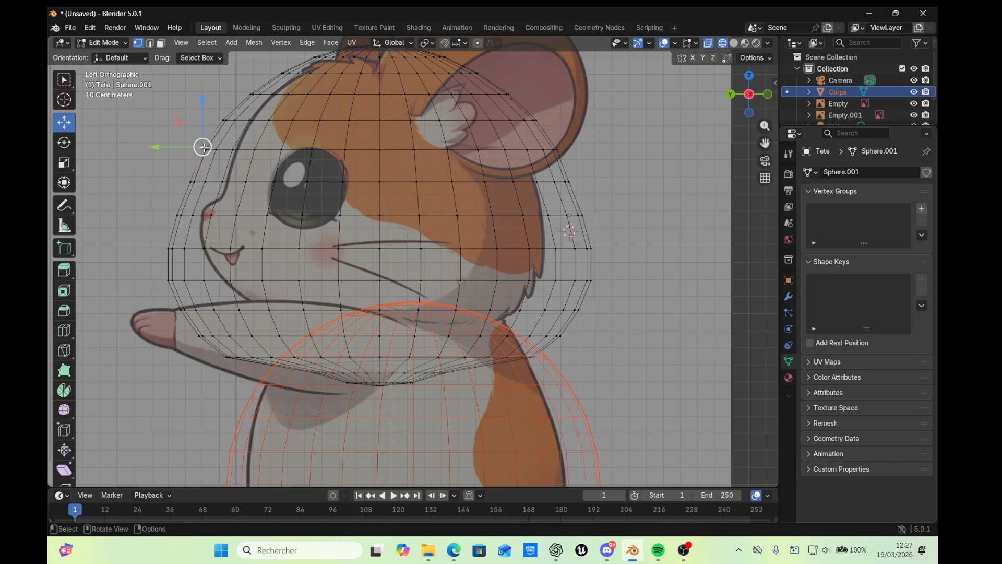
Delete the edges of the next two vertices up the head's front outline, at forehead height
key("x")
left_click(204, 151)
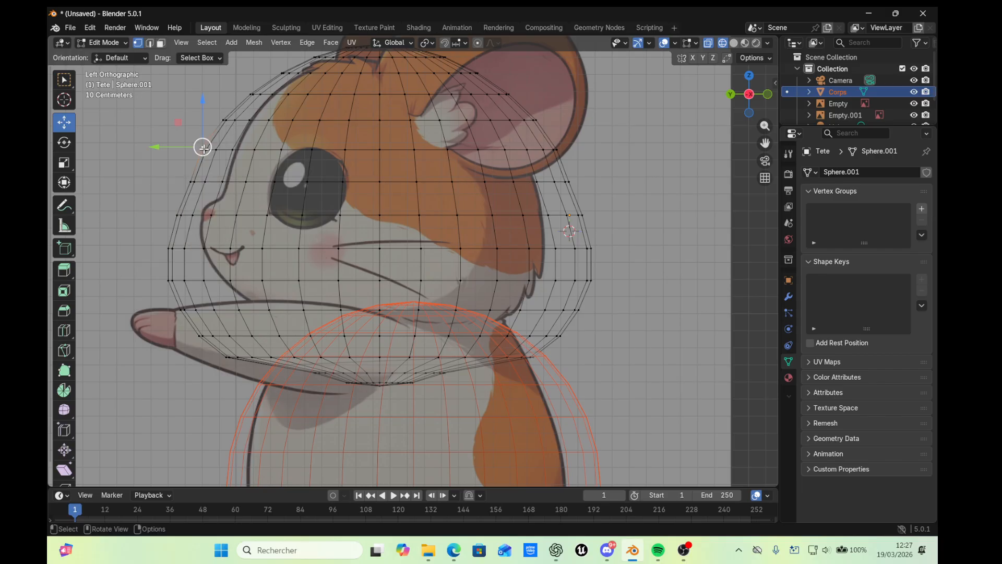
left_click(223, 121)
key("x")
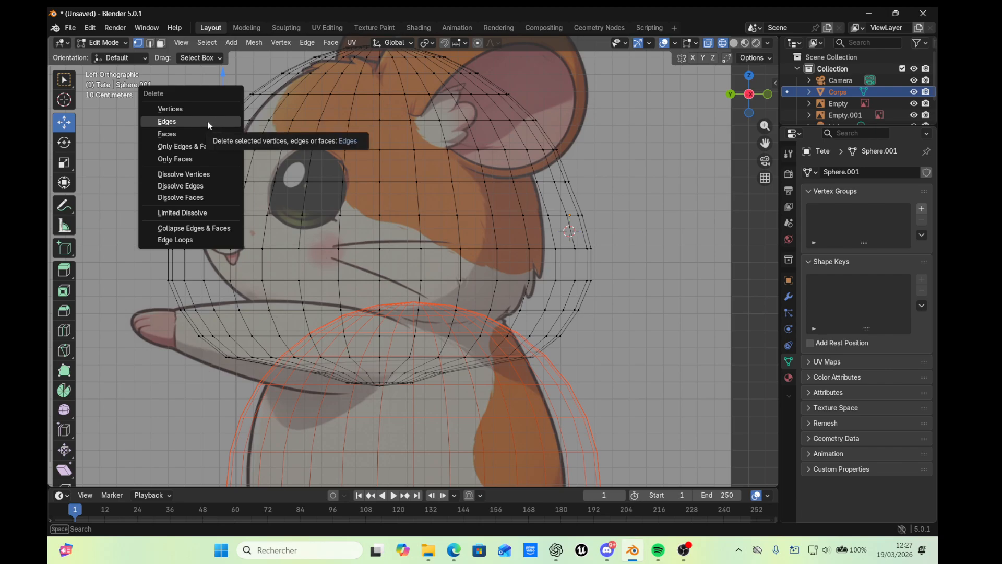
left_click(209, 124)
scroll(211, 123, "up", 1)
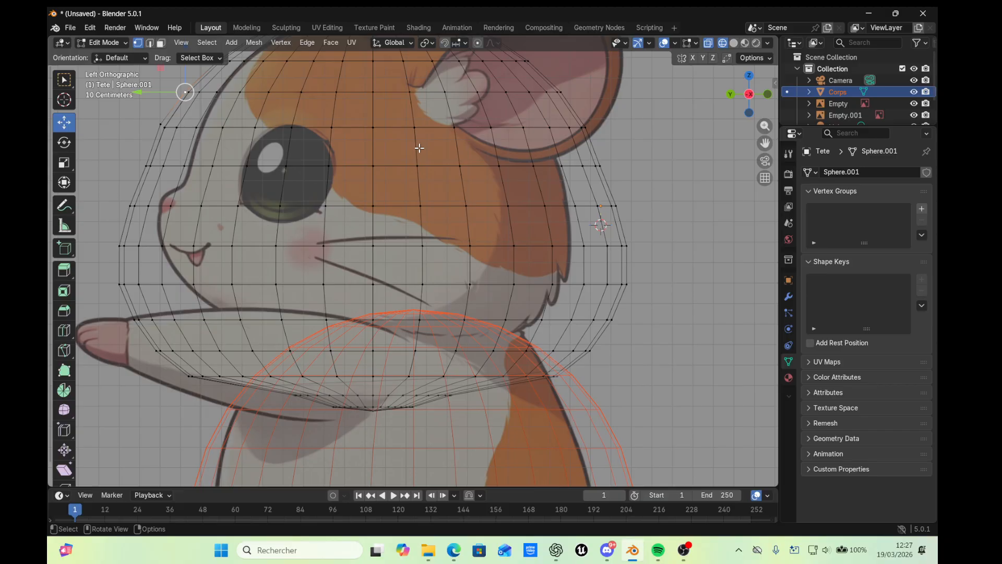
left_click(453, 550)
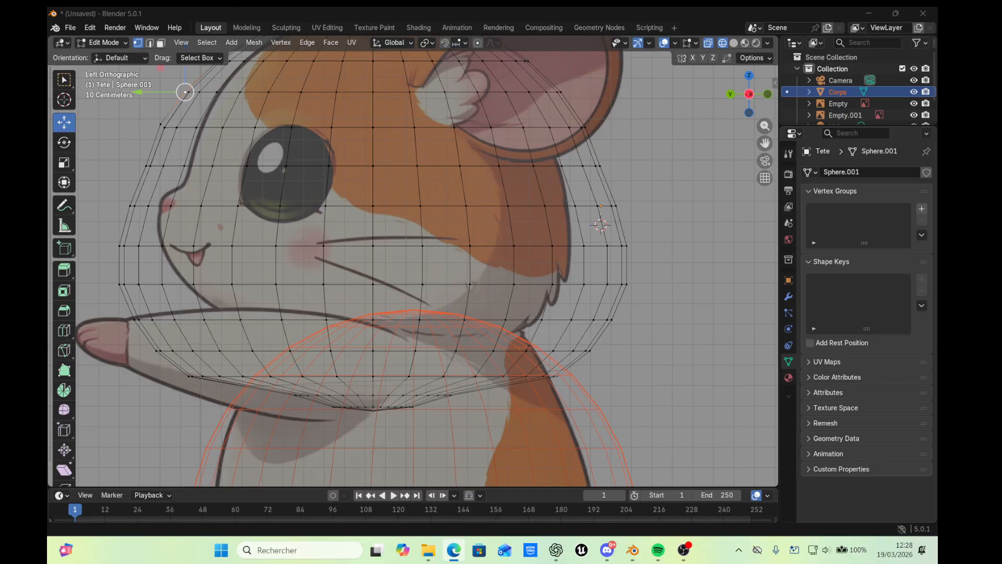
key("alt+Tab")
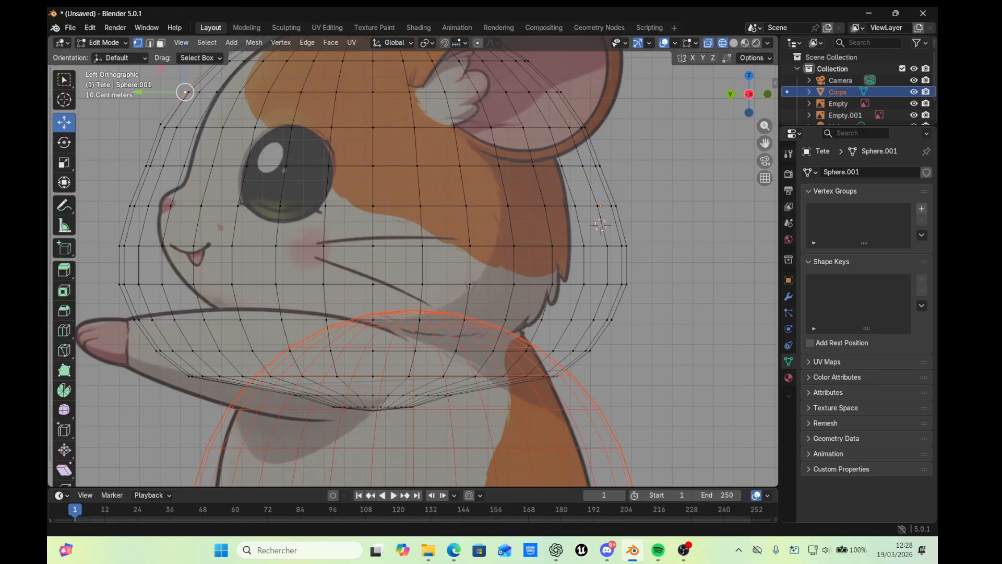
key("alt+Tab")
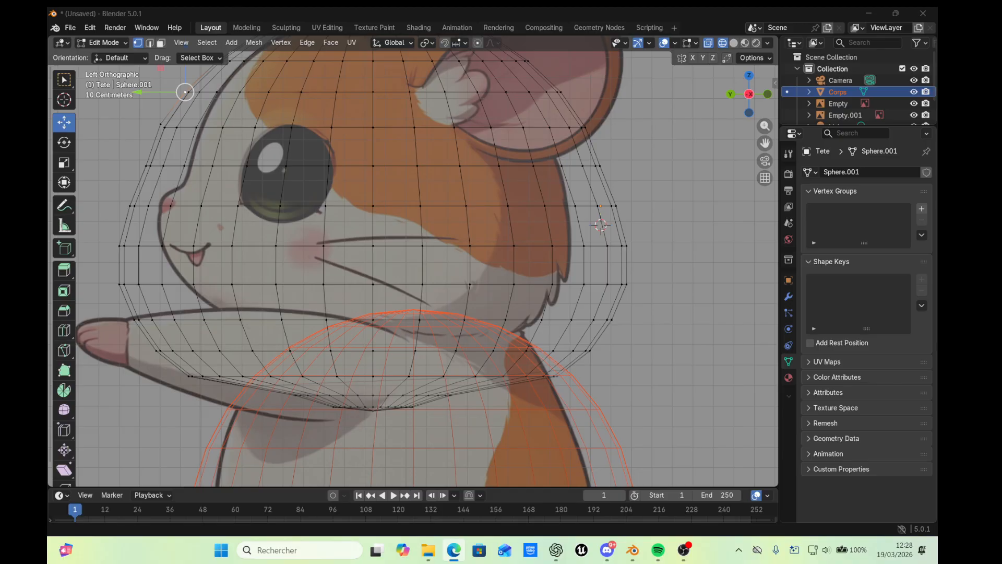
key("XF86AudioLowerVolume")
Move the head's front-outline vertices near the crown onto the reference's upper forehead line and hair tuft
scroll(284, 85, "down", 1)
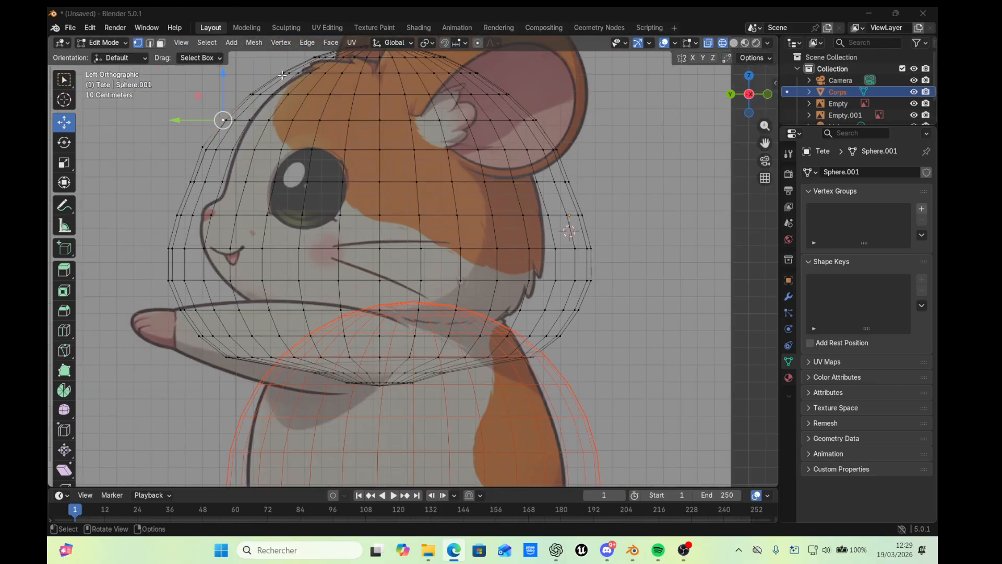
key("g")
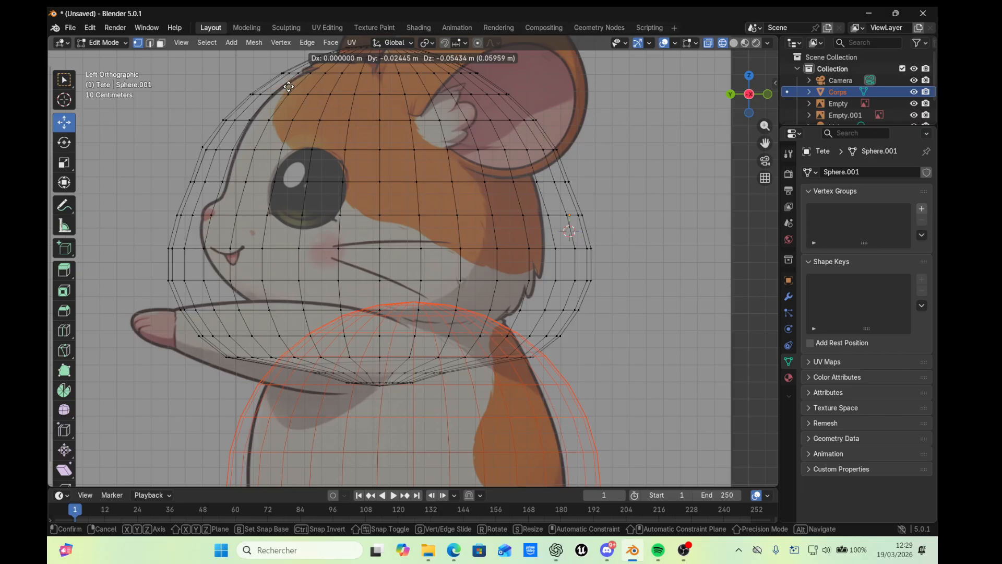
left_click(289, 86)
key("g")
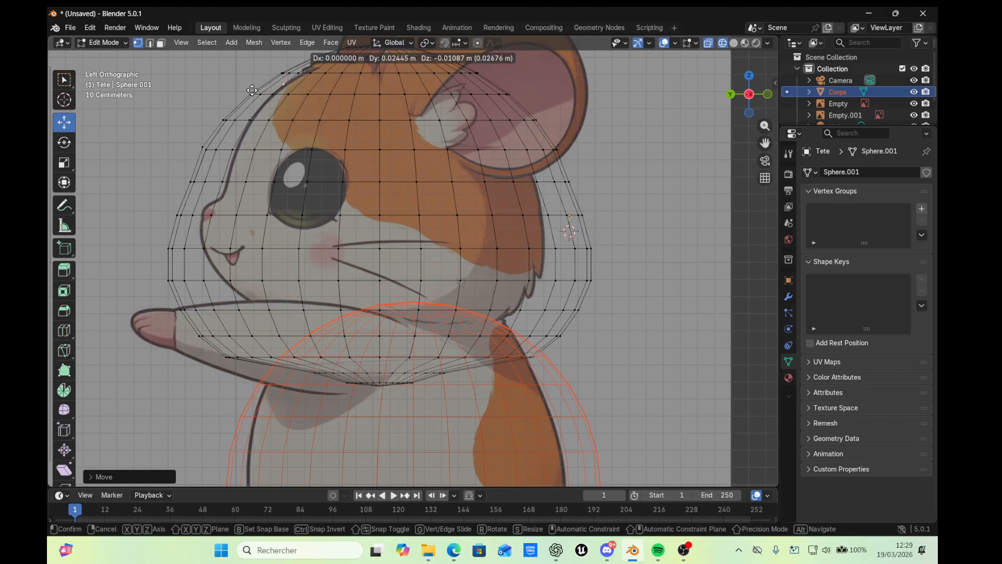
left_click(252, 90)
left_click_drag(765, 143, 842, 267)
scroll(389, 187, "up", 5)
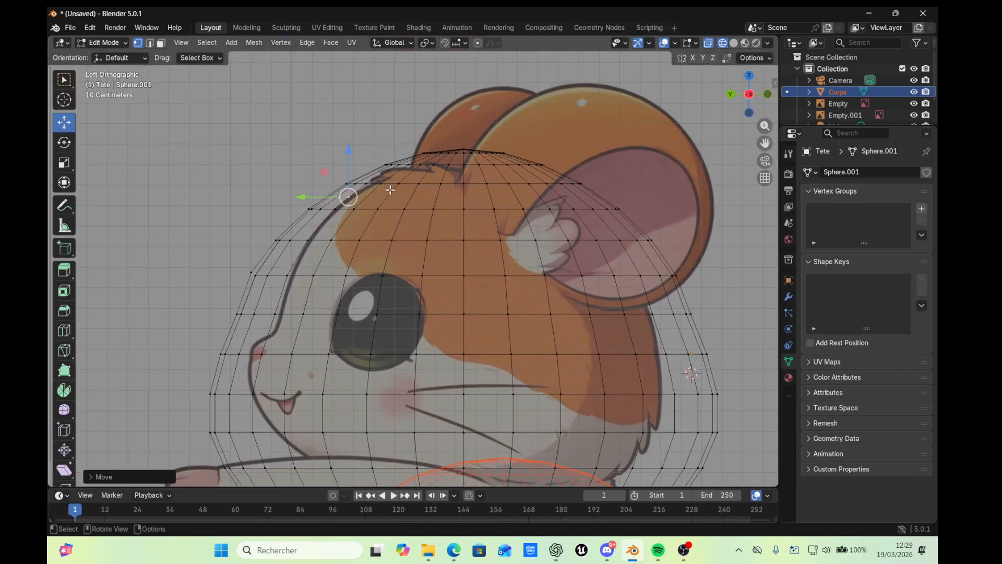
scroll(348, 148, "down", 2)
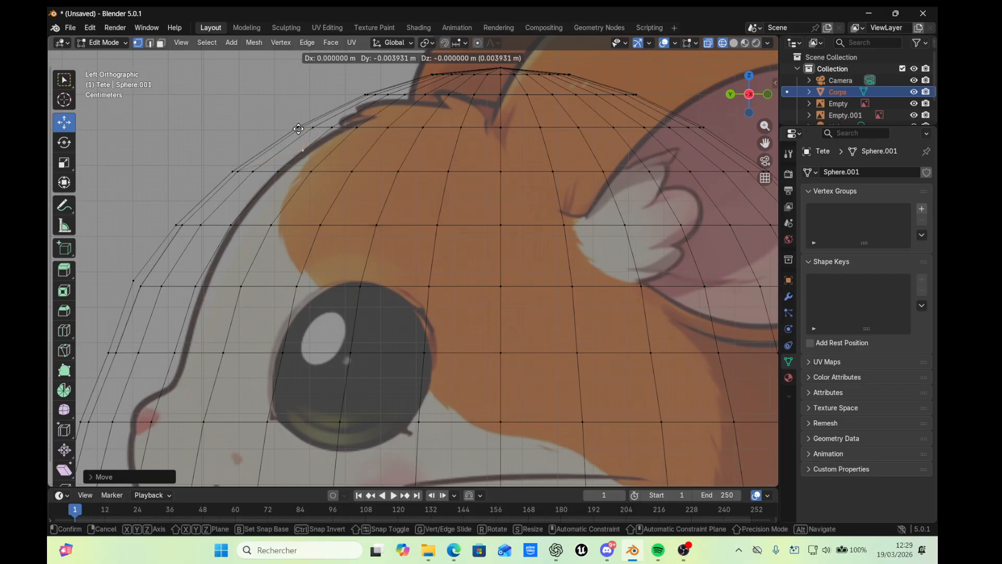
left_click_drag(301, 151, 323, 135)
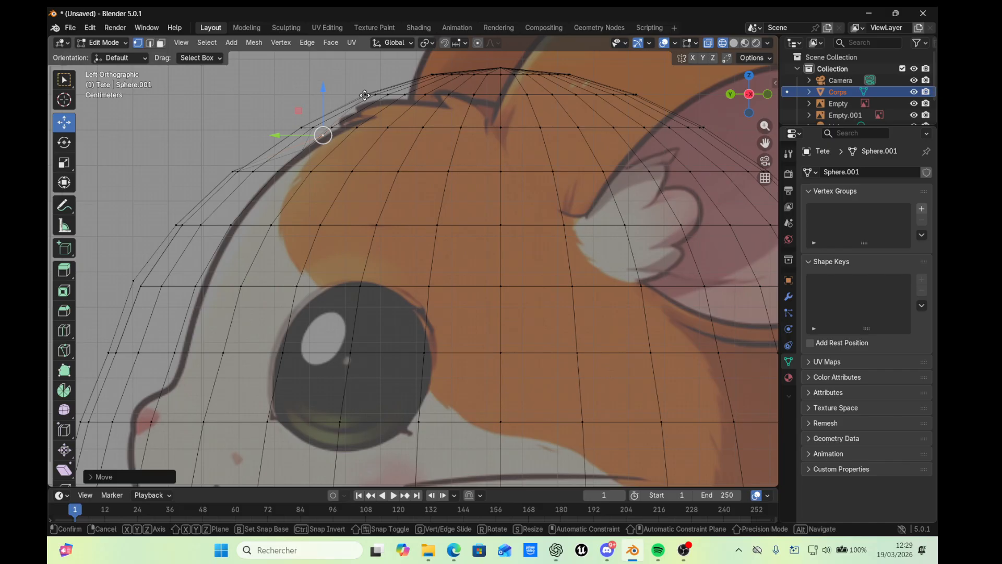
left_click_drag(365, 95, 371, 104)
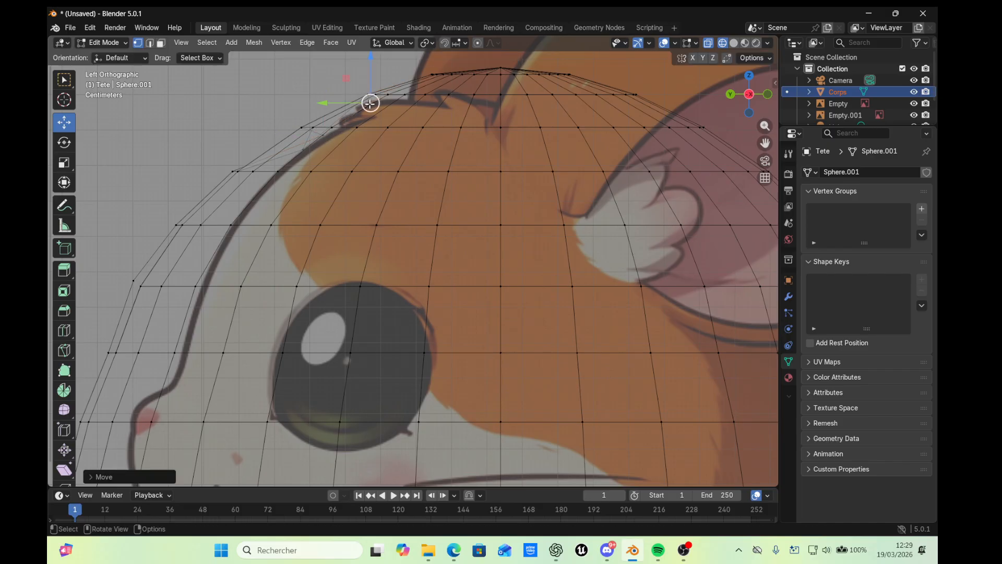
Move the next two front-outline vertices down the forehead inward onto the reference's dark outline
key("g")
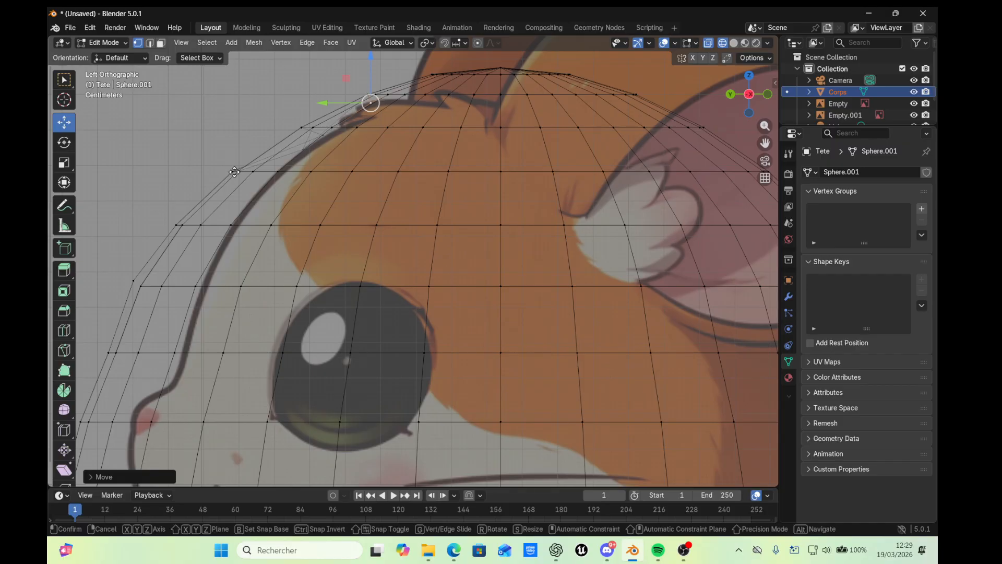
left_click(232, 172)
key("g")
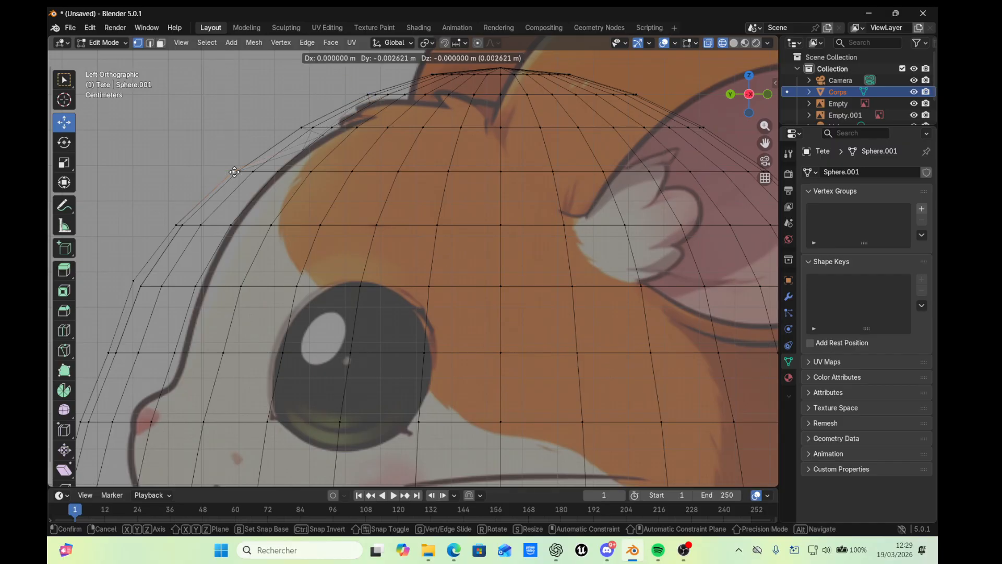
left_click(257, 192)
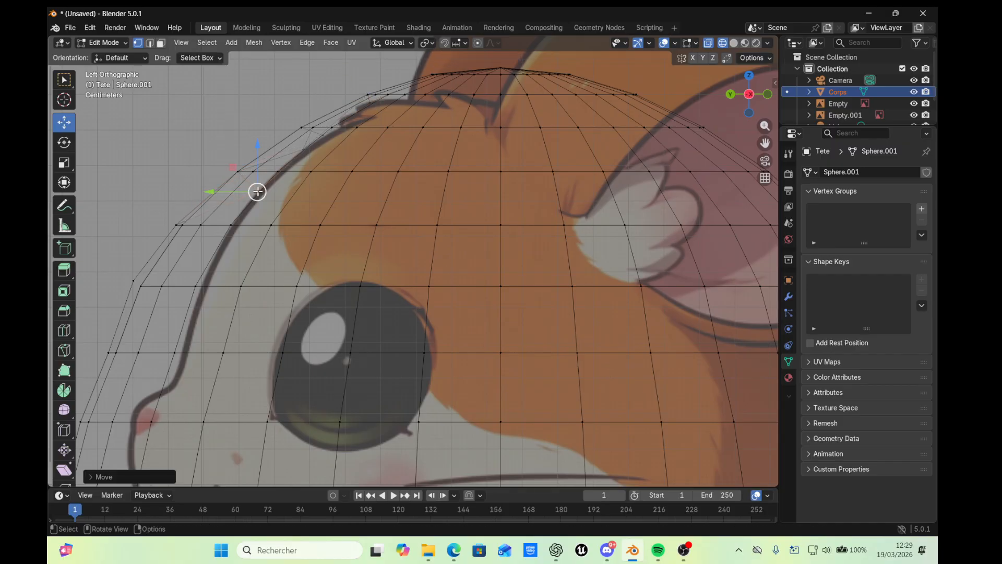
key("g")
left_click(177, 225)
left_click(177, 225)
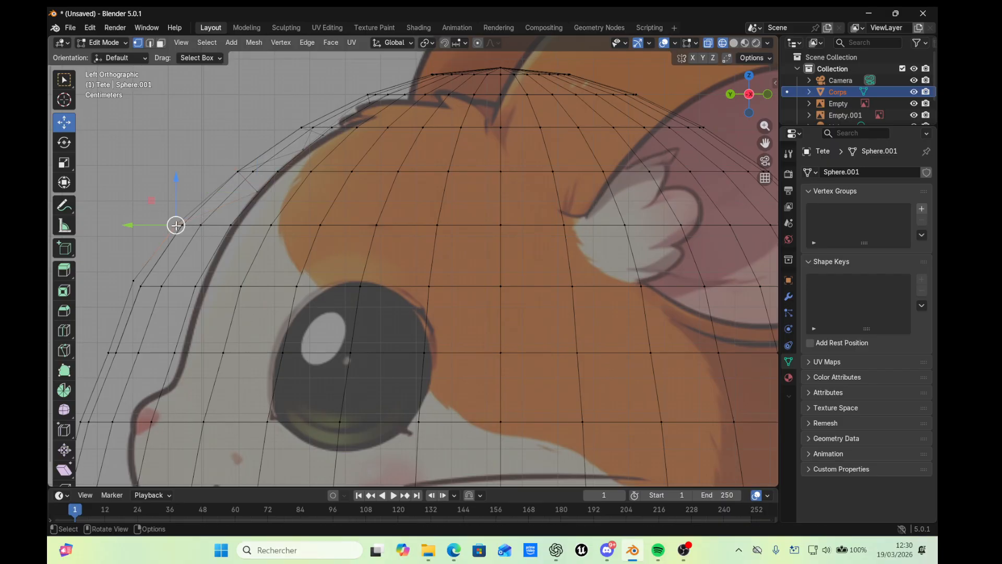
key("g")
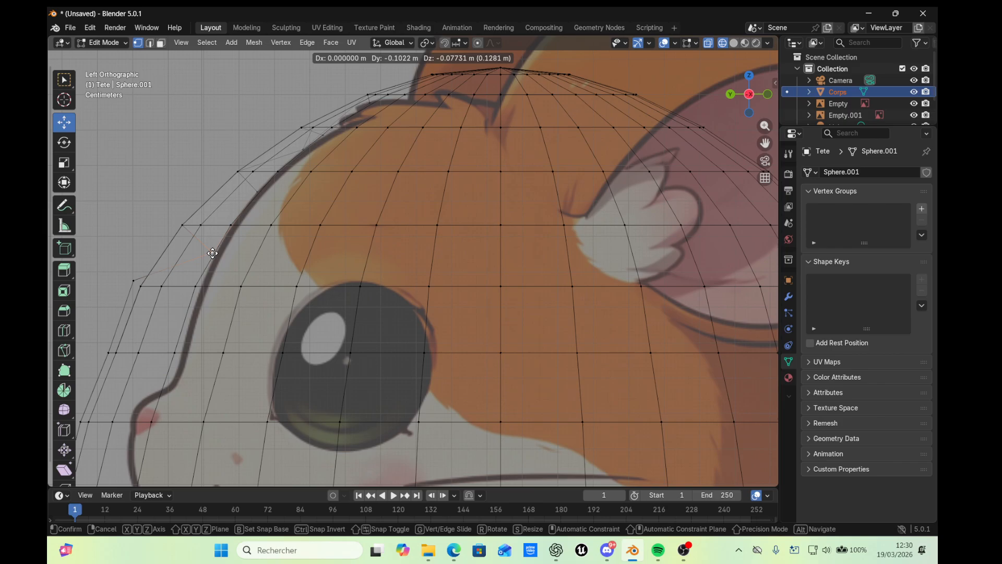
left_click(212, 253)
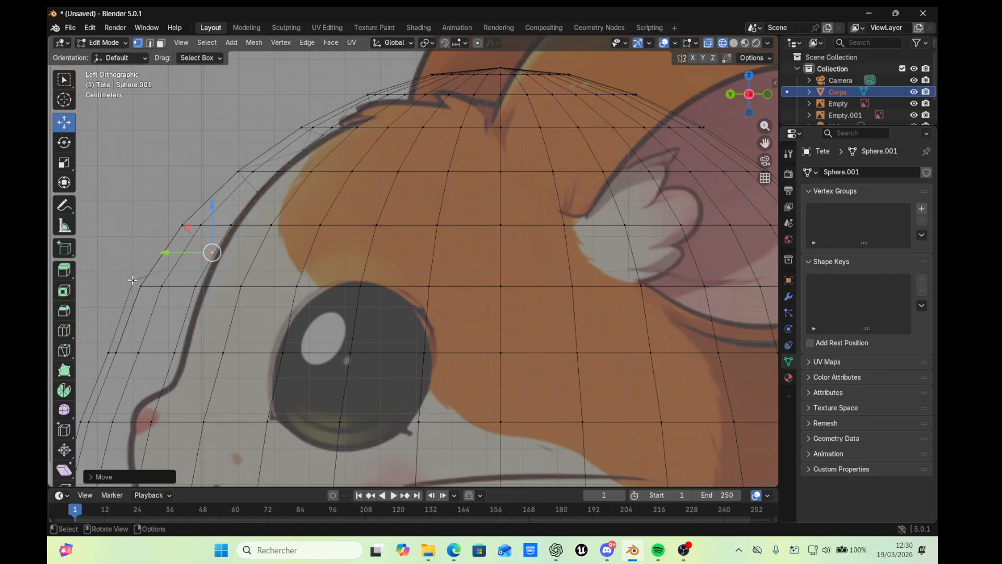
Move the two front-outline vertices in front of the eye onto the reference's brow line and the dip above the nose
key("g")
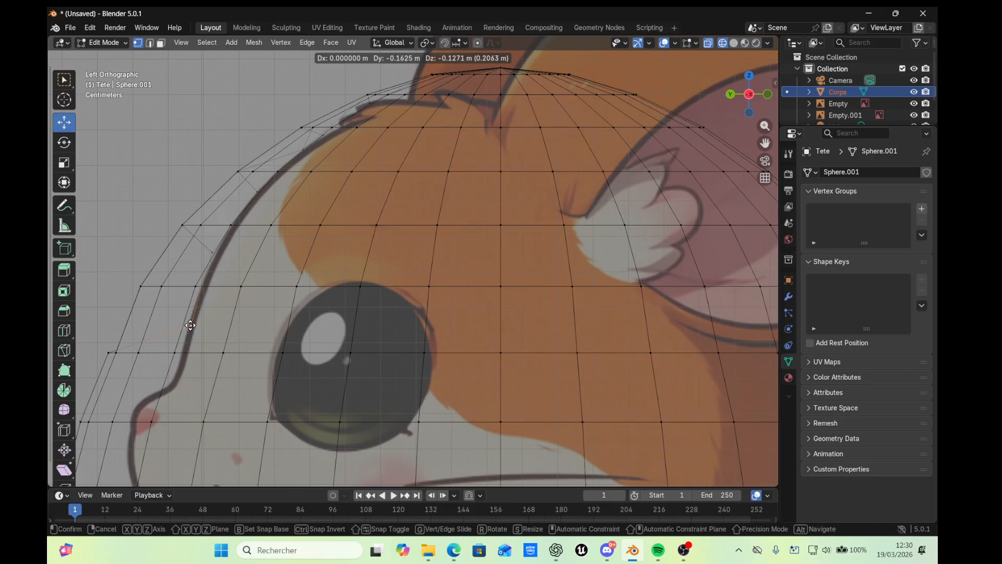
left_click(190, 325)
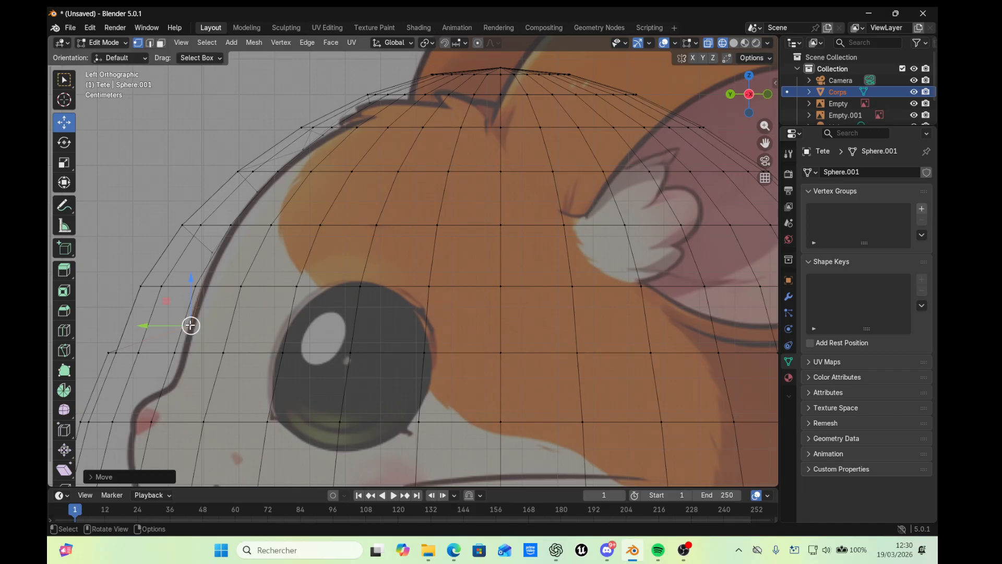
left_click(106, 354)
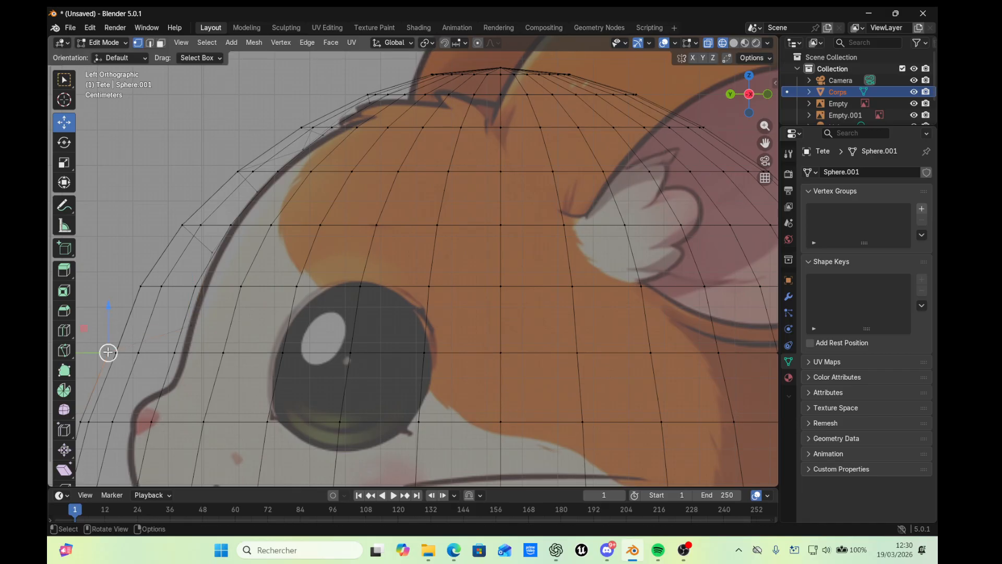
key("g")
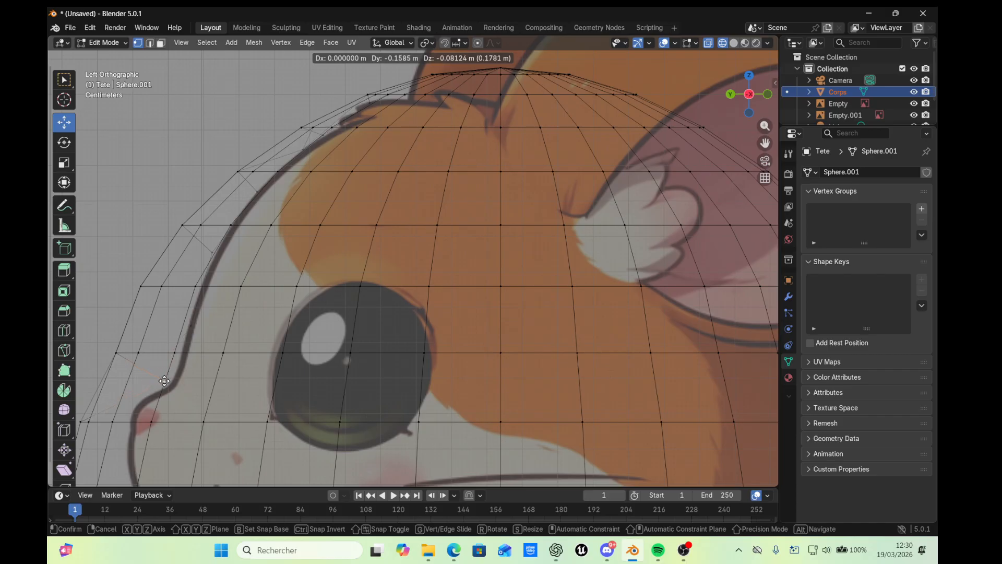
left_click(172, 383)
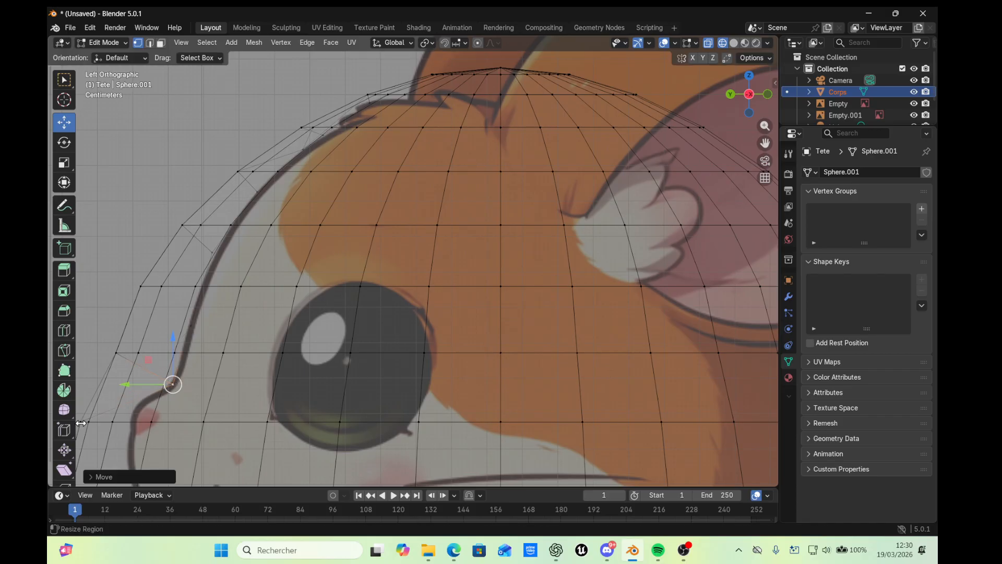
Slide and nudge the vertex at the dip above the nose slightly along the reference outline
key("g")
key("g")
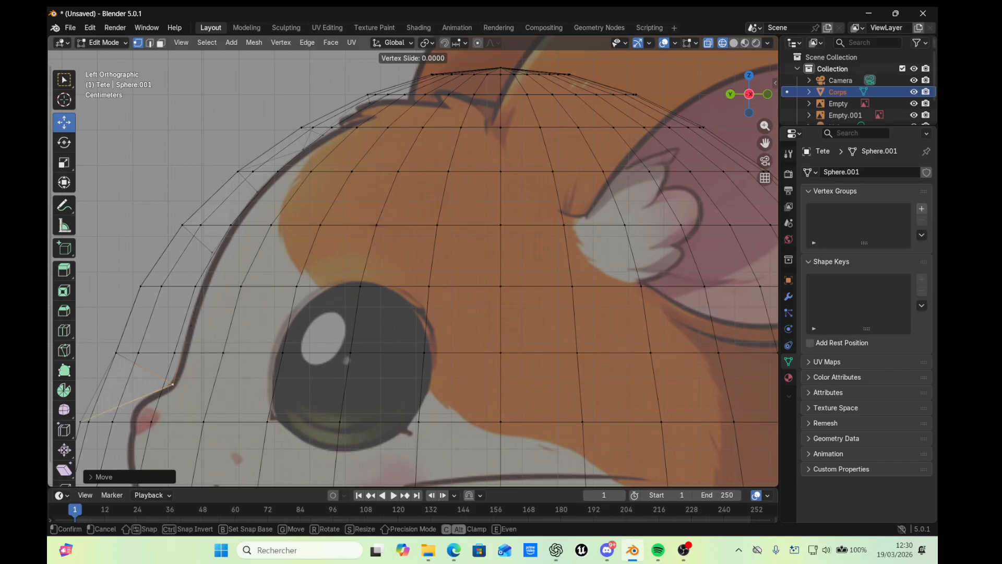
left_click(80, 422)
key("g")
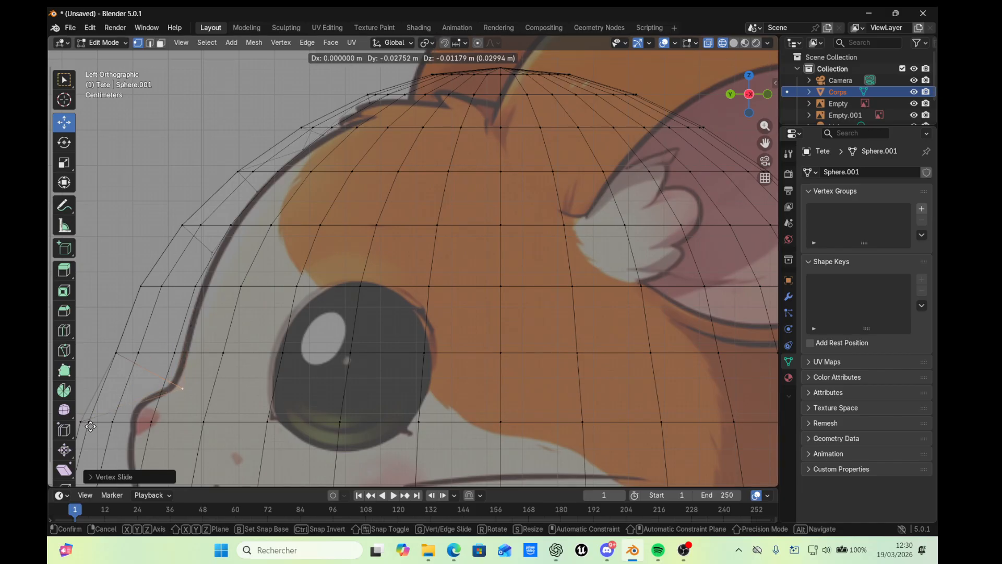
left_click(82, 424)
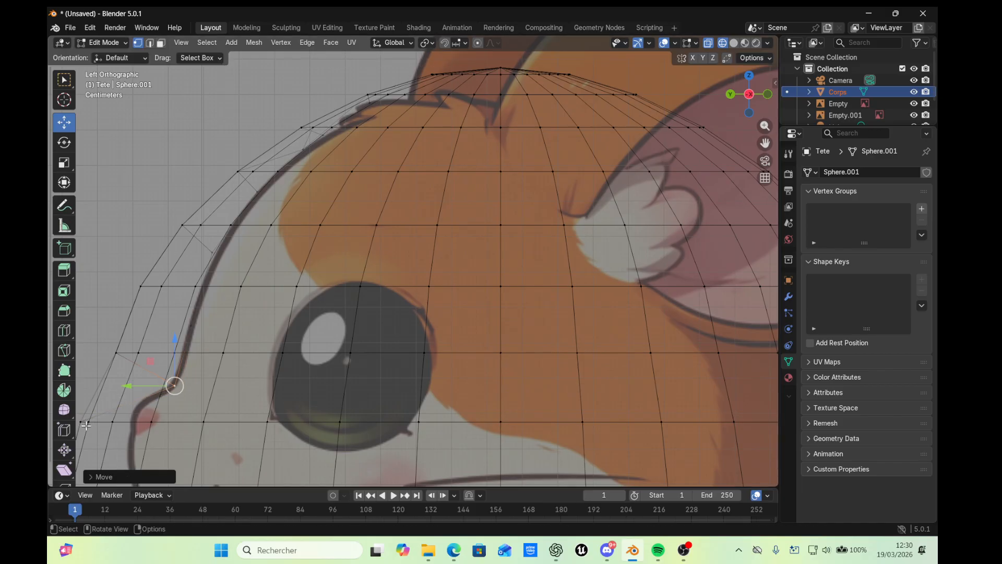
key("g")
key("g")
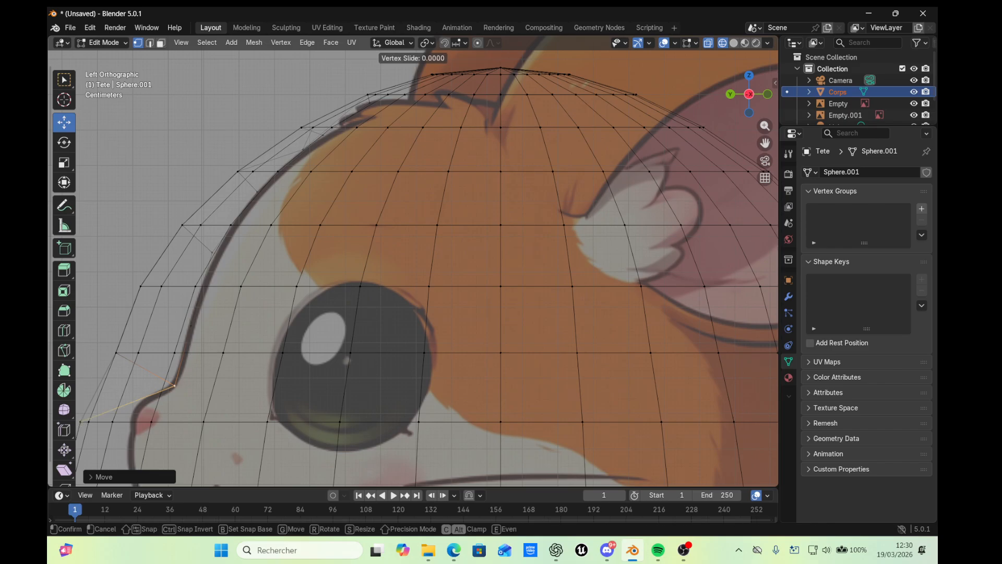
key("g")
left_click(81, 422)
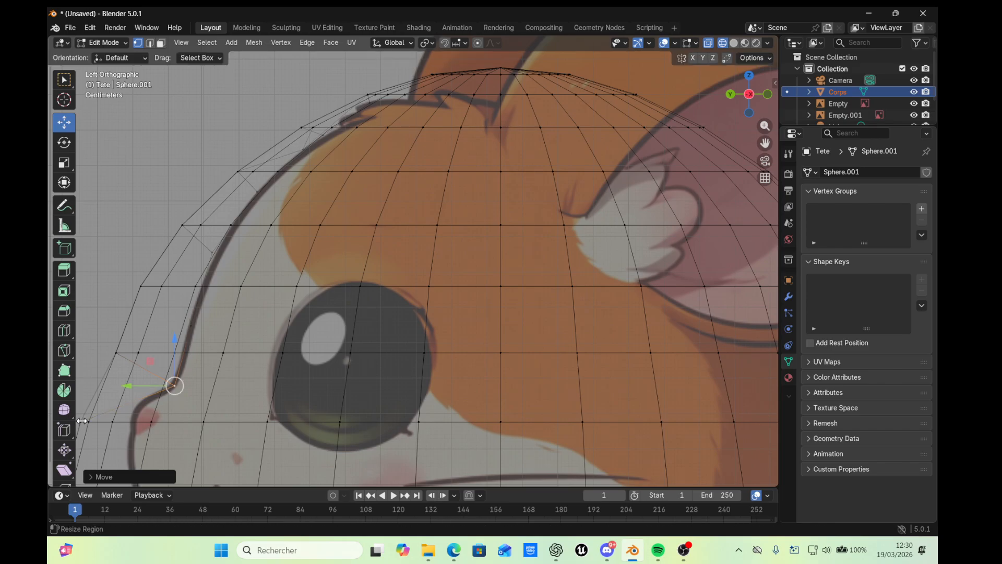
Move the next two front-outline vertices onto the top of the nose and the muzzle line just below it
left_click_drag(765, 142, 854, 120)
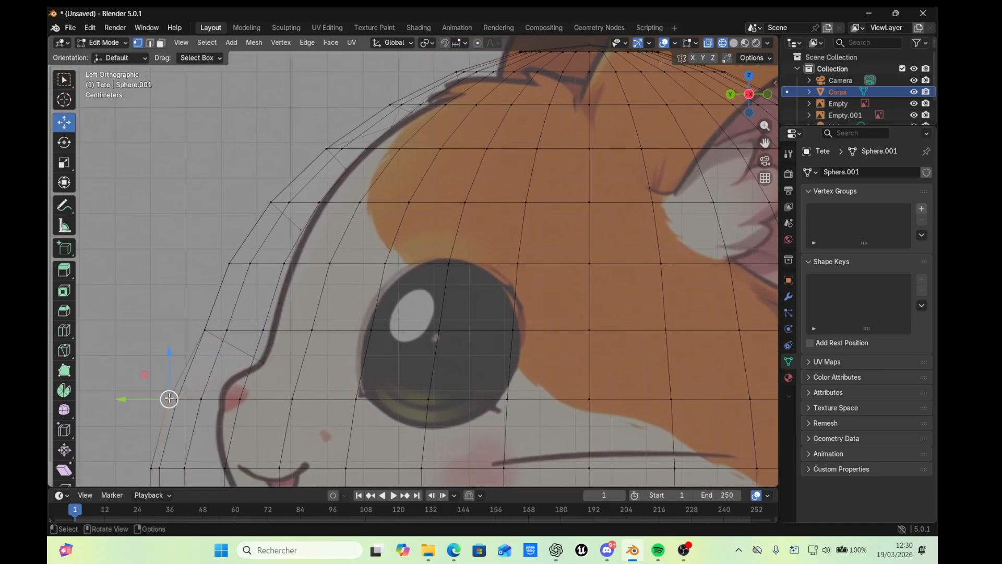
left_click_drag(169, 397, 226, 385)
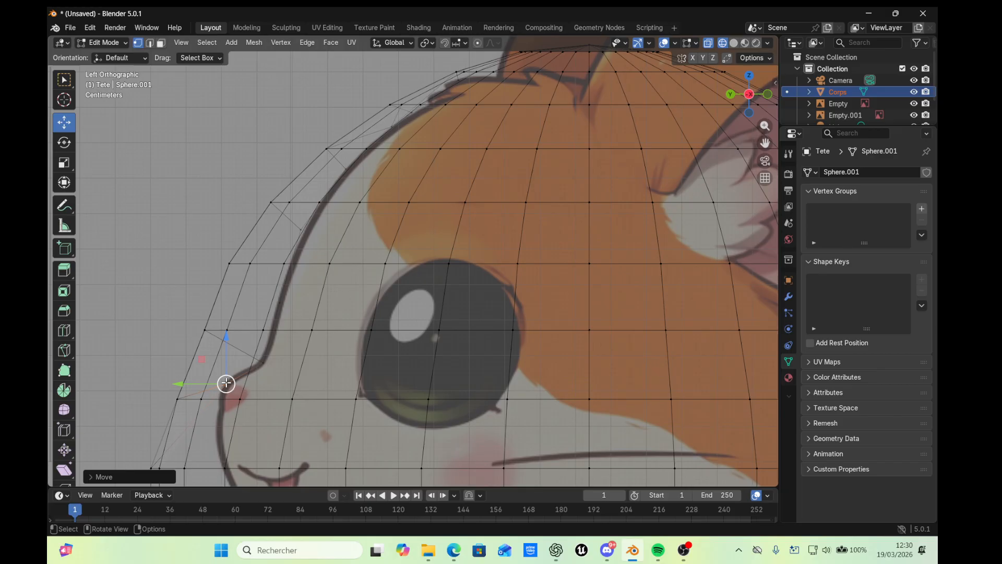
left_click(152, 467)
left_click_drag(151, 466, 214, 444)
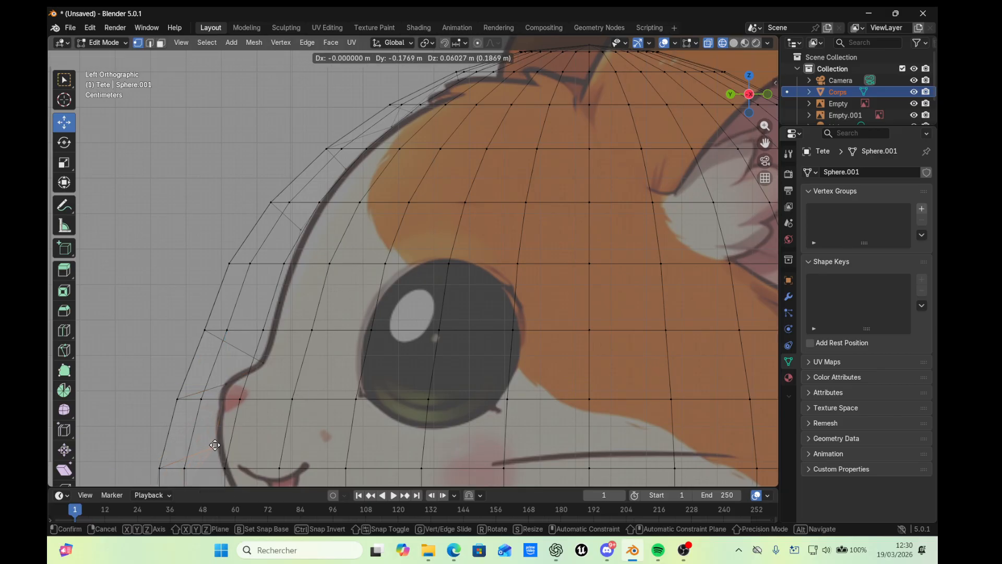
left_click(215, 445)
key("g")
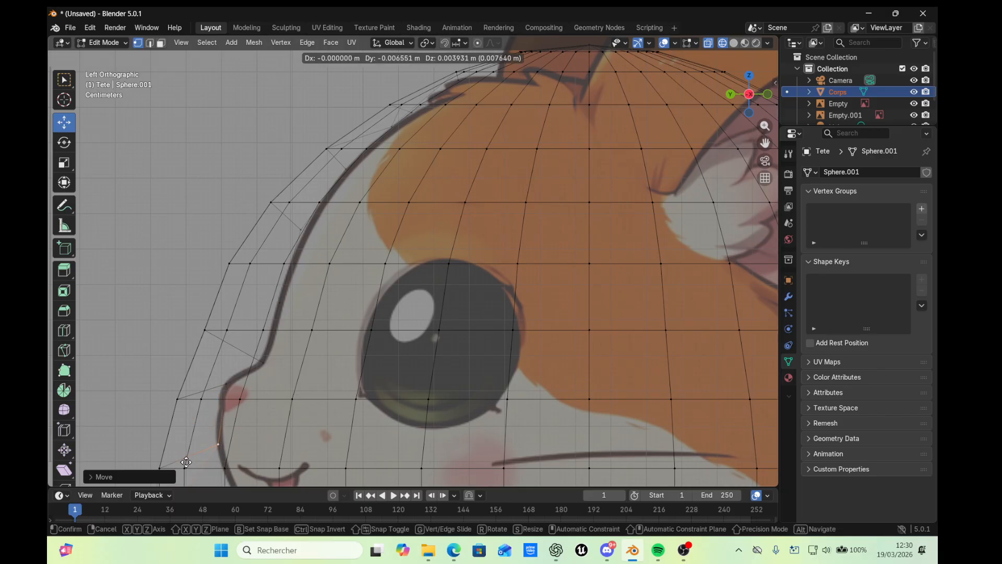
left_click(186, 462)
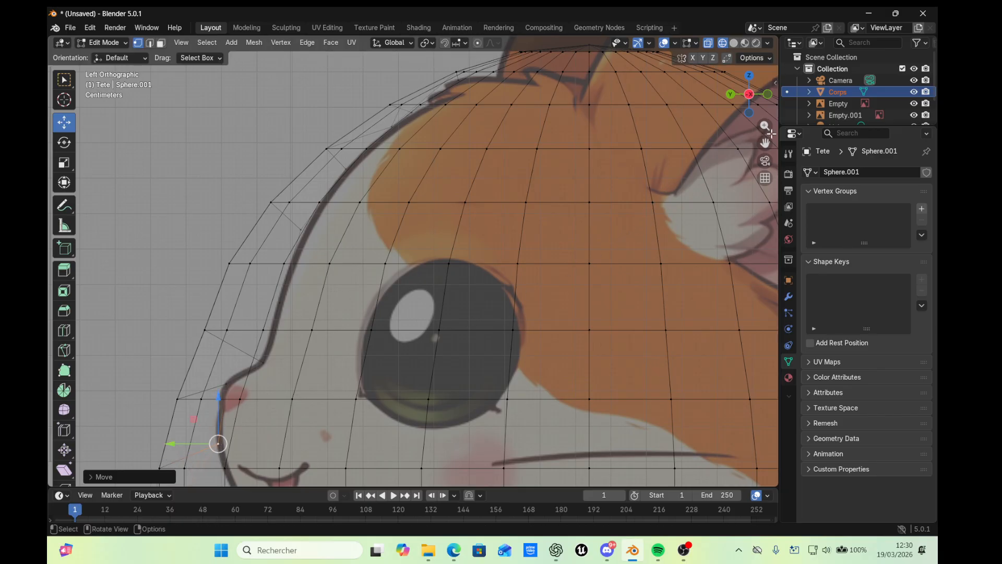
scroll(378, 326, "down", 4, "shift")
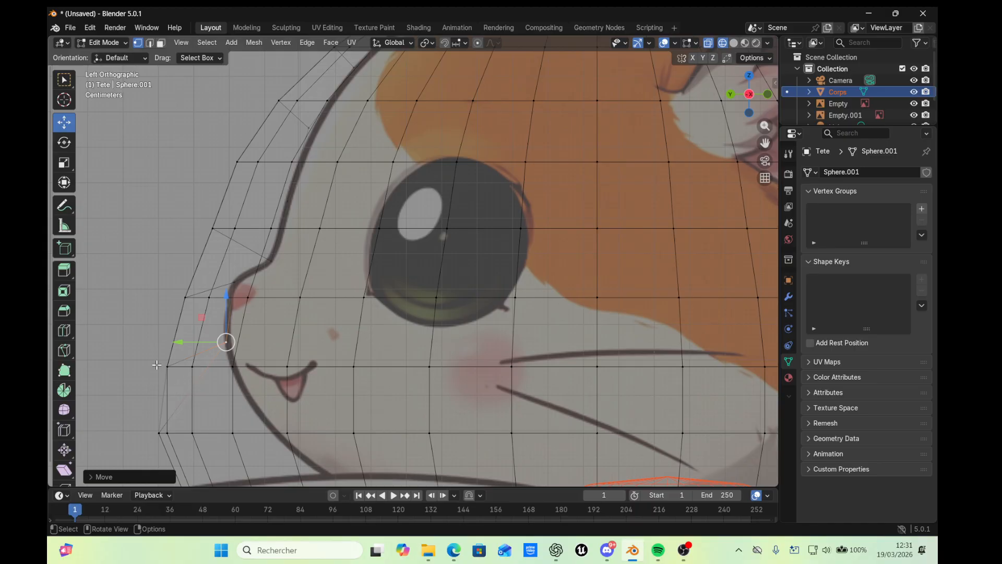
Try to move the next two front-outline vertices below the muzzle inward onto the reference's dark chin line
key("g")
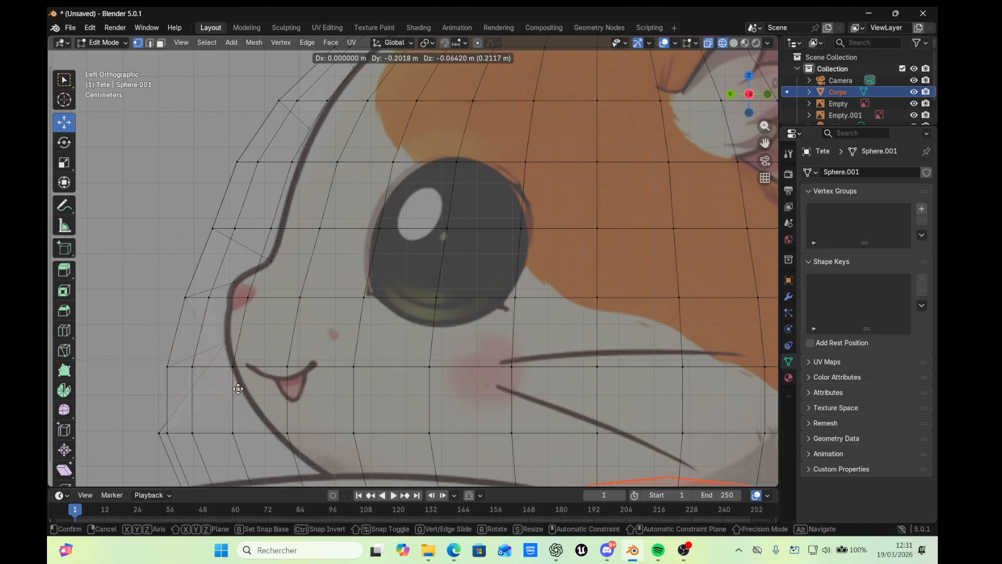
left_click(240, 389)
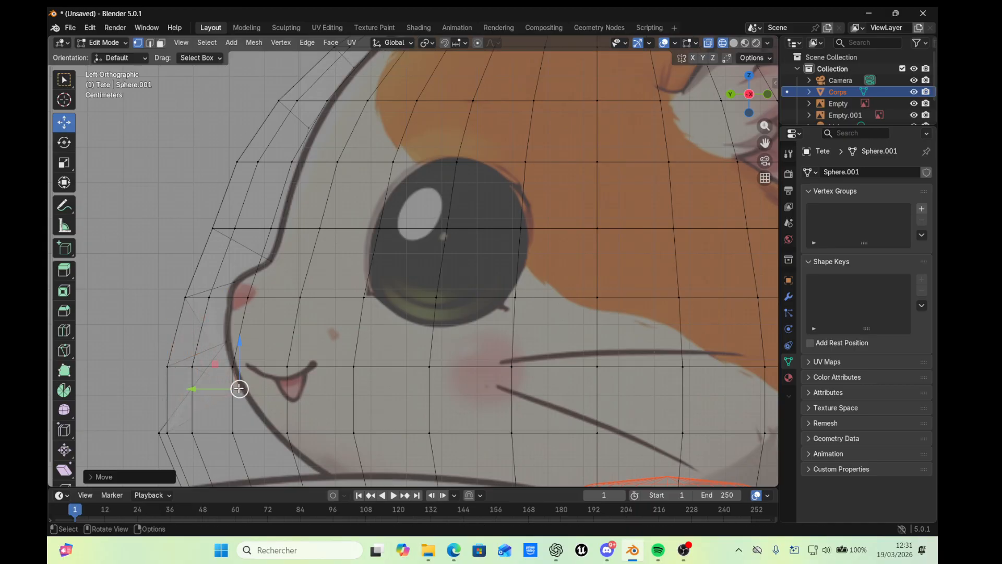
left_click(160, 432)
key("g")
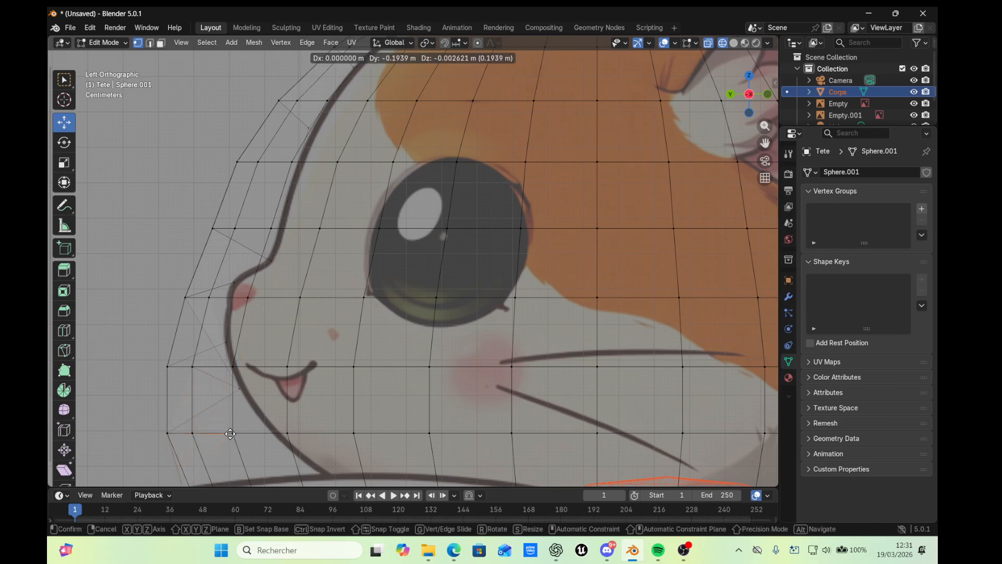
left_click(267, 428)
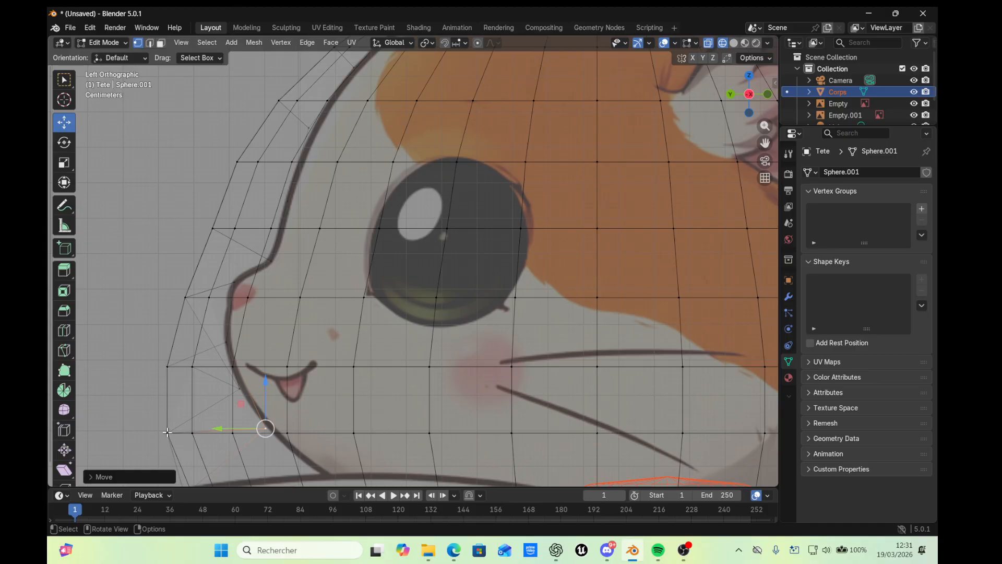
Try to place two more lower outline vertices on the chin line, down to where it meets the raised arm
key("g")
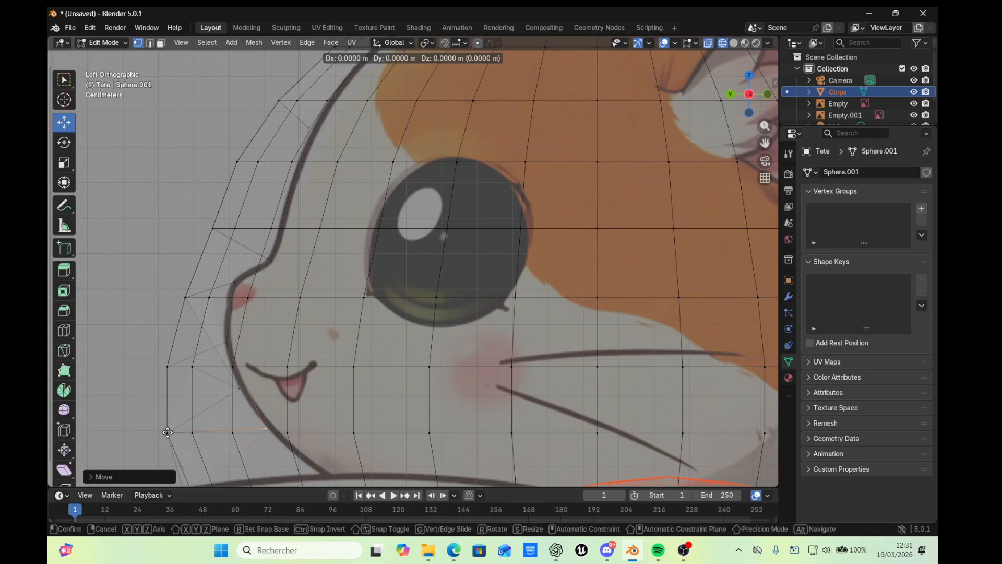
left_click(167, 433)
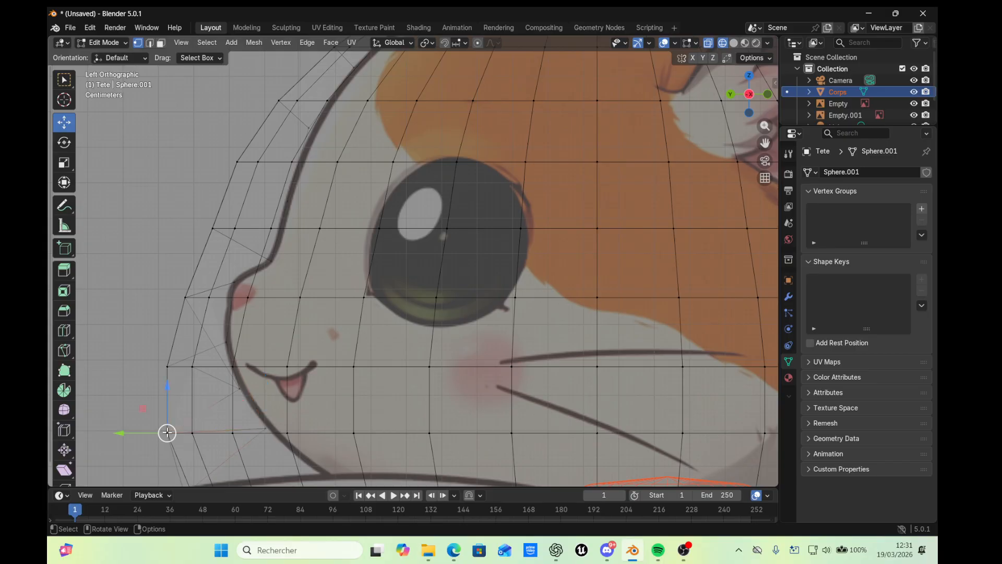
key("g")
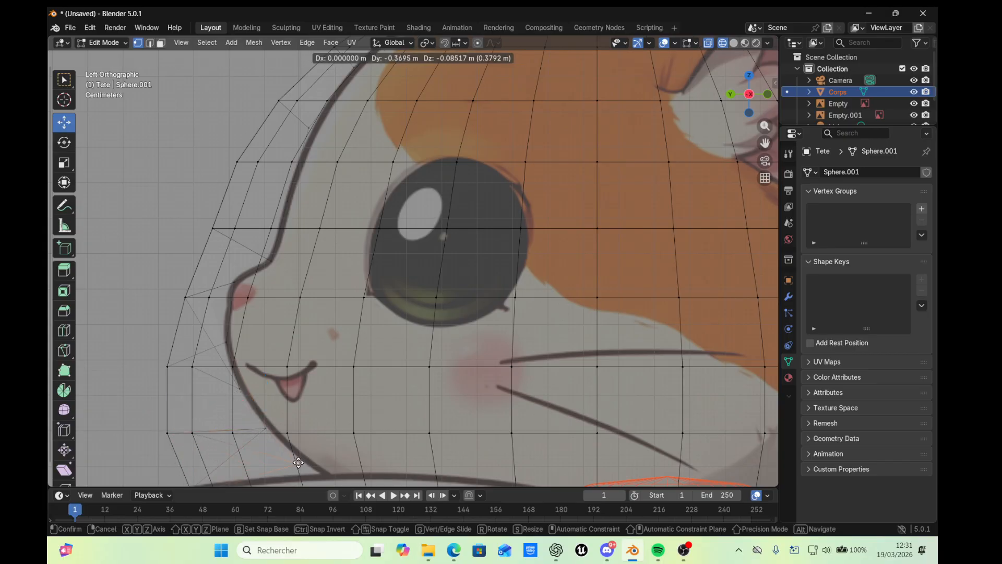
left_click(301, 459)
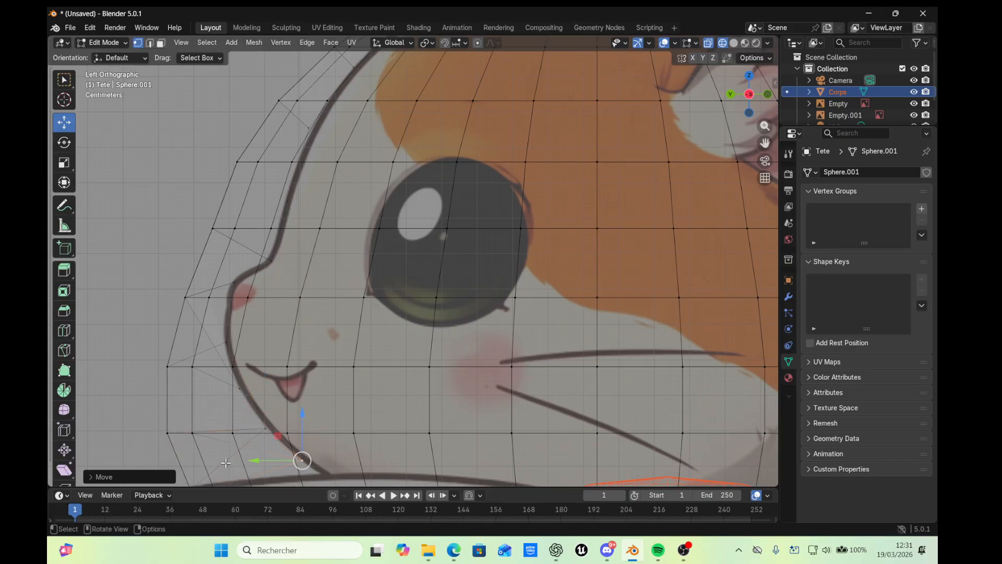
scroll(220, 465, "down", 1)
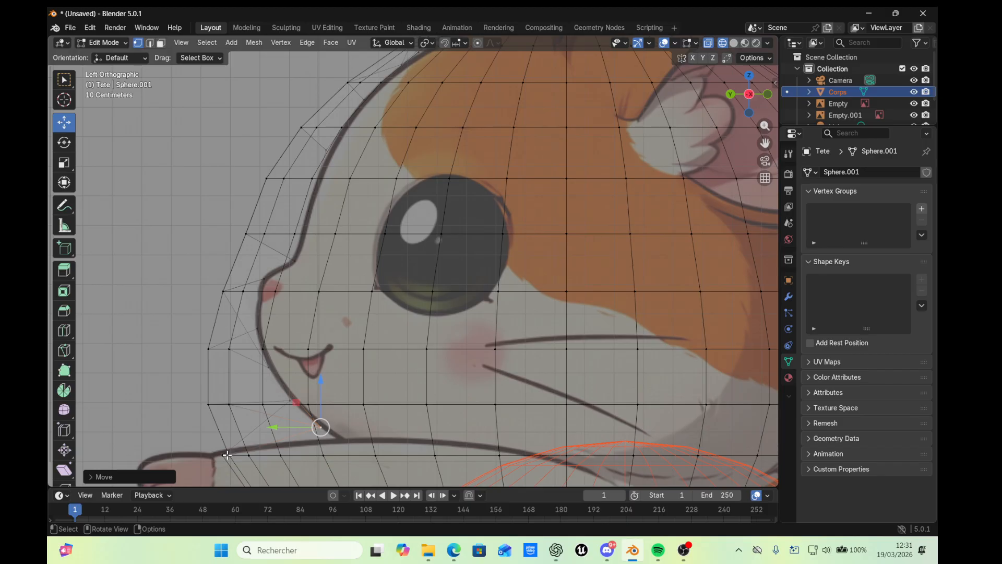
key("g")
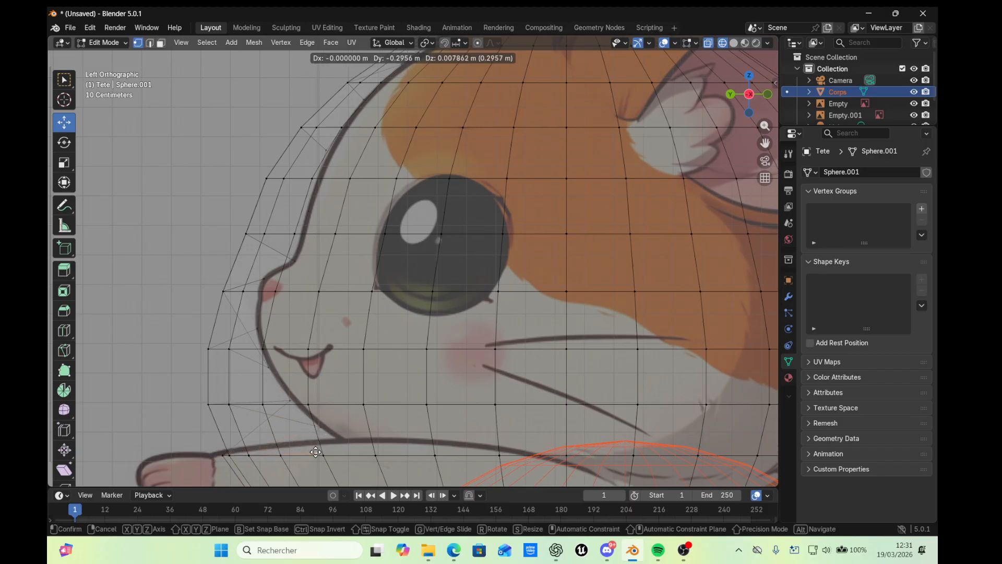
left_click(340, 440)
Compare the head mesh with the front reference and undo the single-vertex moves along the face profile back to the upper forehead
scroll(334, 442, "down", 2)
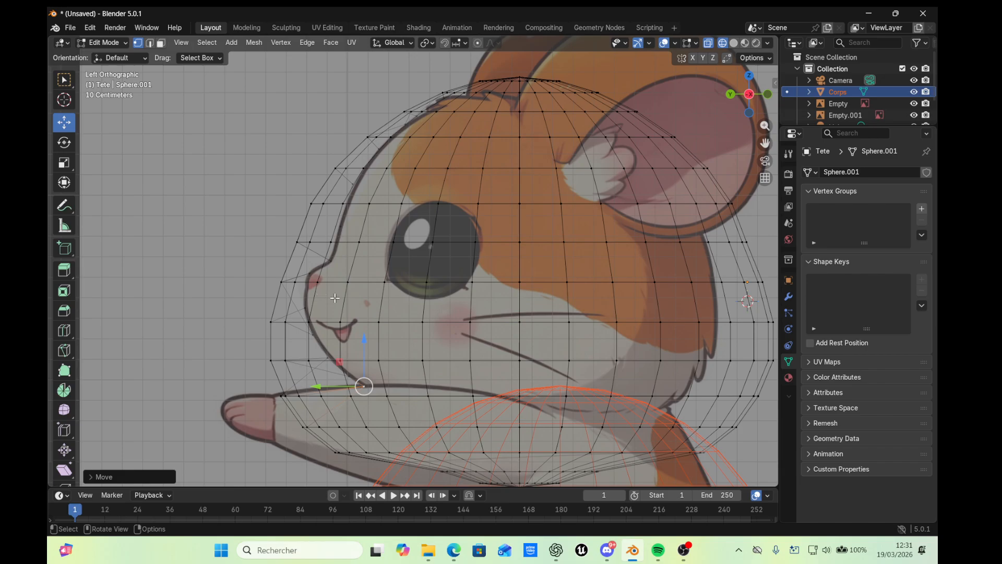
left_click(730, 95)
left_click(731, 94)
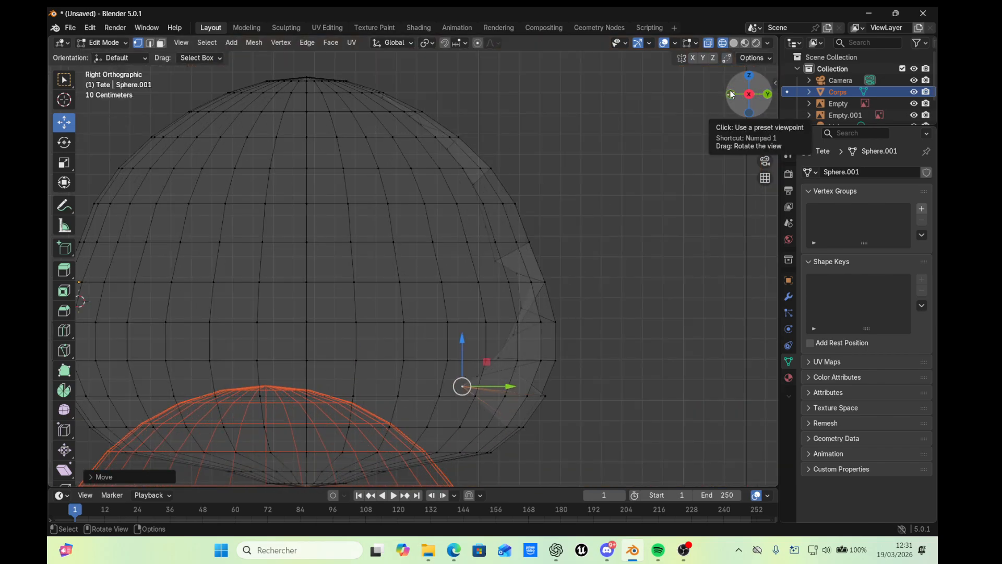
left_click(732, 94)
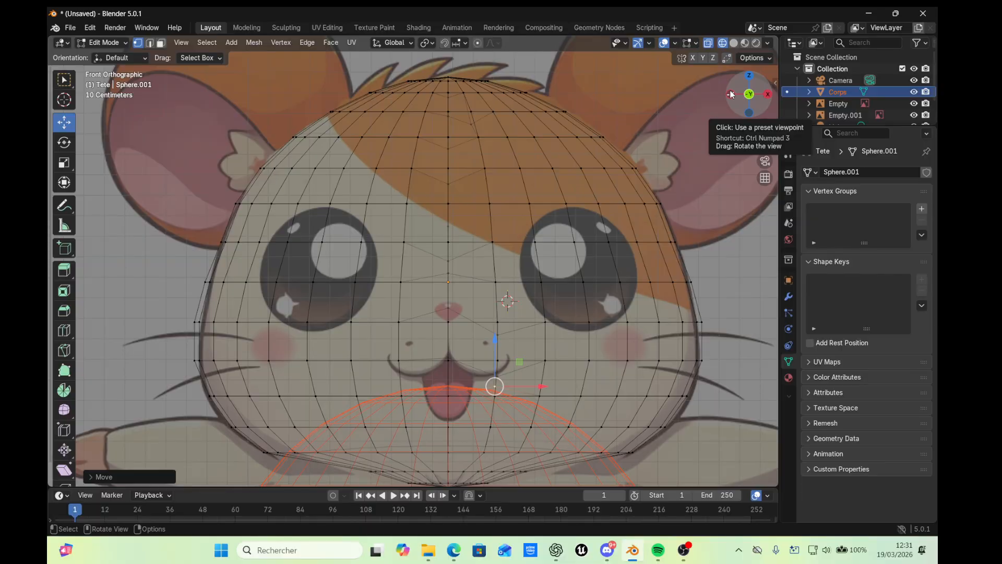
left_click(731, 94)
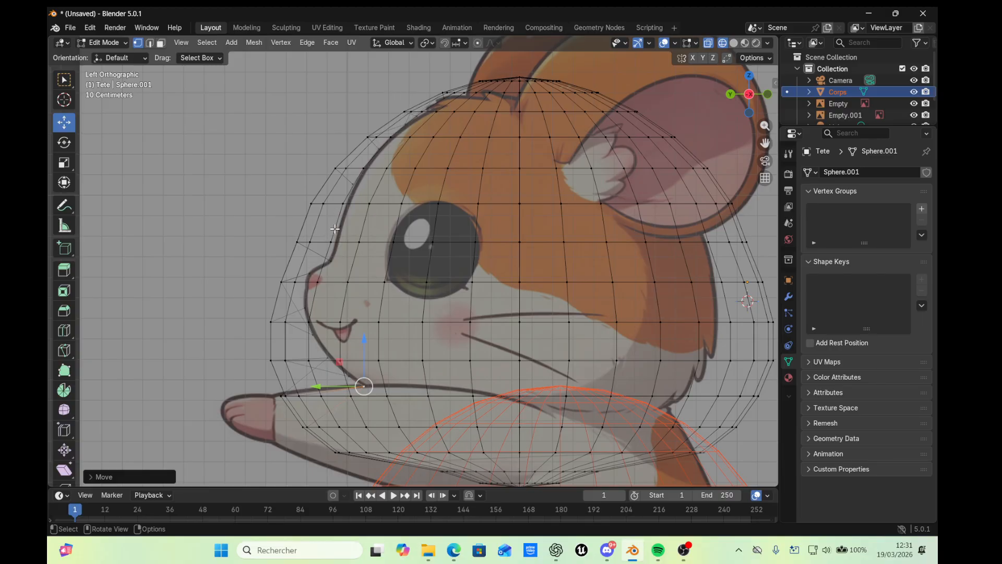
key("ctrl+z")
key("ctrl+z")
key("ctrl+z")
key("ctrl+z")
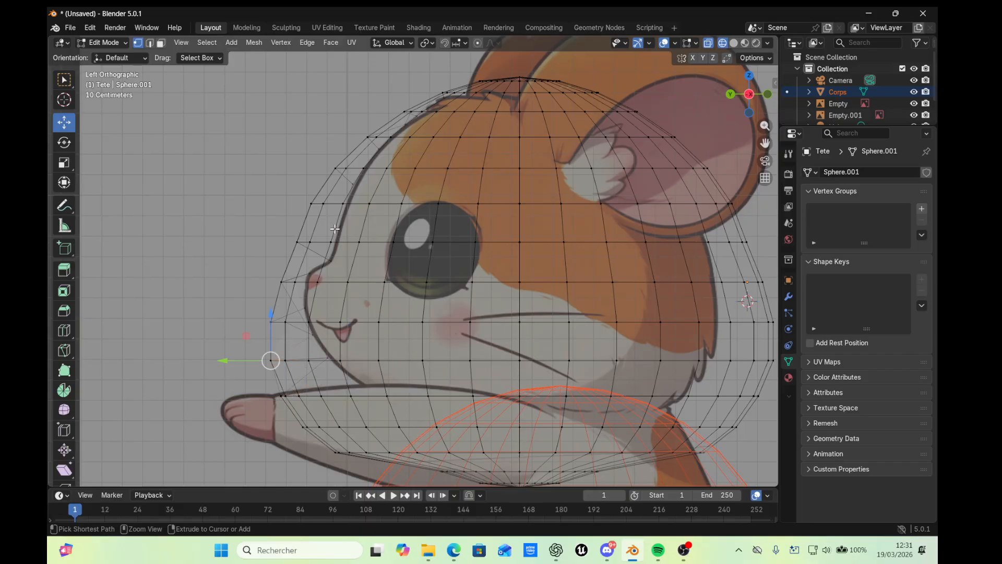
key("ctrl+z")
key("ctrl+z")
key("ctrl+z")
key("ctrl+z")
key("ctrl+z")
key("ctrl+z")
key("ctrl+z")
key("ctrl+z")
key("ctrl+z")
key("ctrl+z")
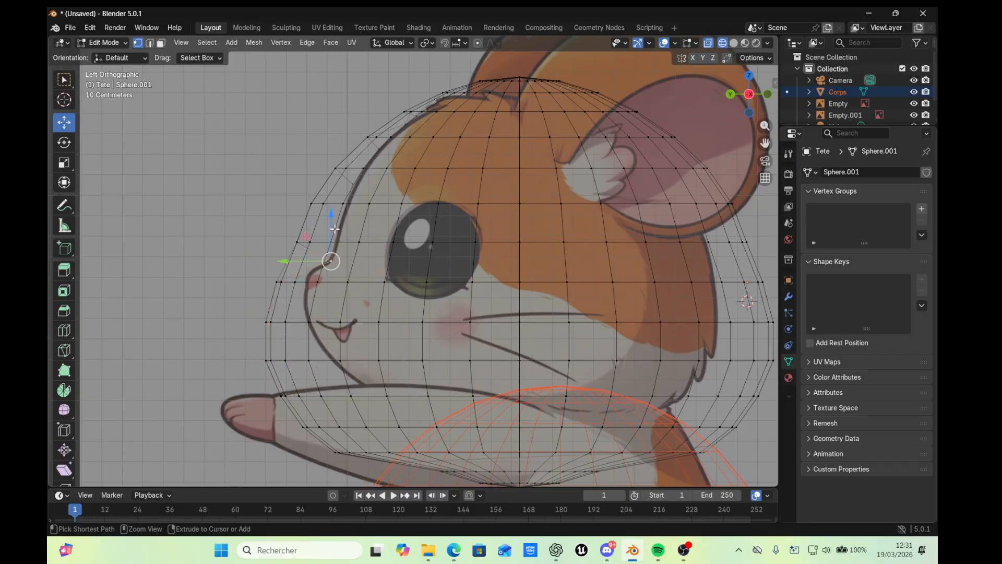
key("ctrl+z")
key("ctrl+z")
key("ctrl+z")
key("ctrl+z")
key("ctrl+z")
key("ctrl+z")
key("ctrl+z")
key("ctrl+z")
key("ctrl+z")
key("ctrl+z")
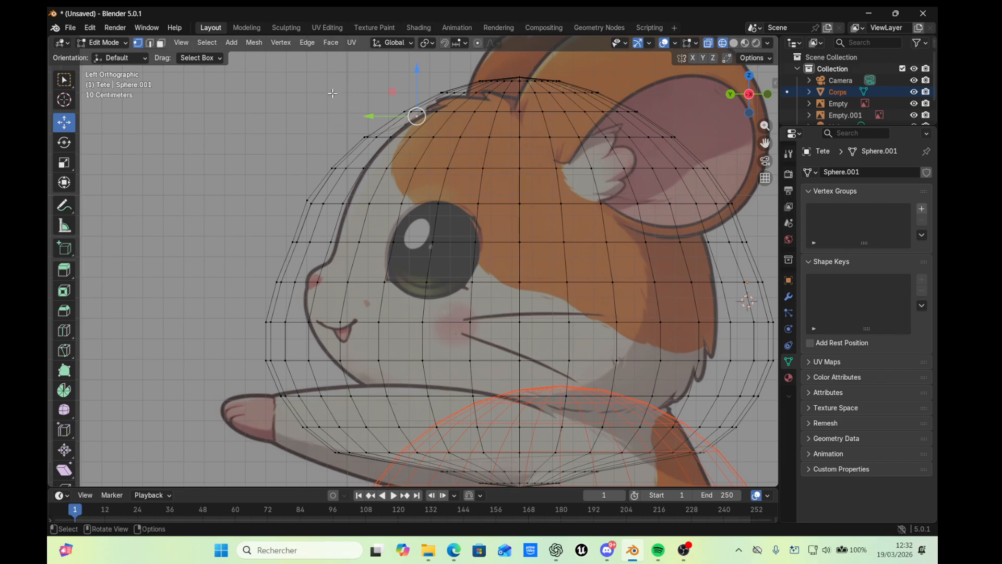
Move the vertex group in front of the eye and the forehead group above it inward onto the reference outline
left_click_drag(329, 91, 278, 281)
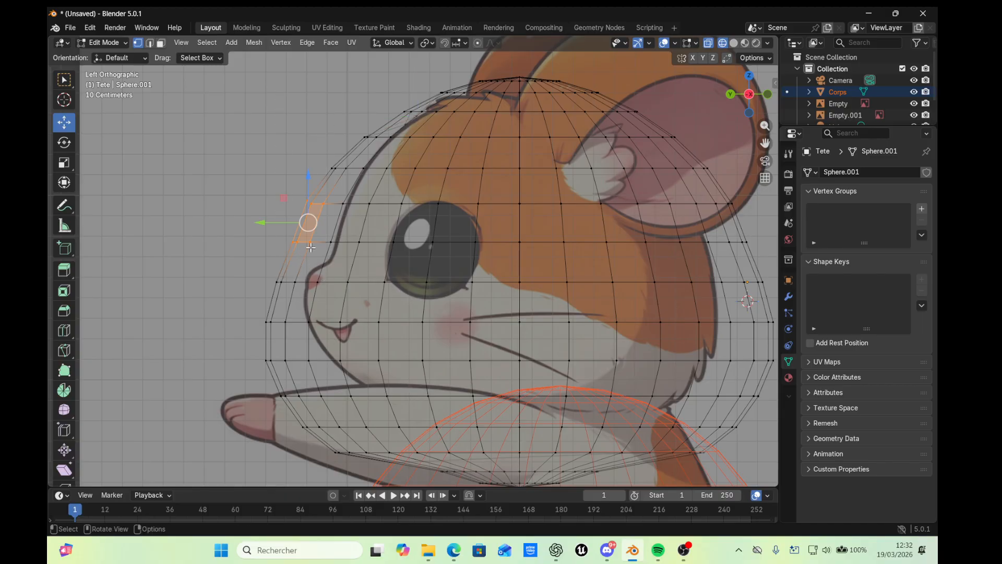
left_click_drag(308, 224, 350, 242)
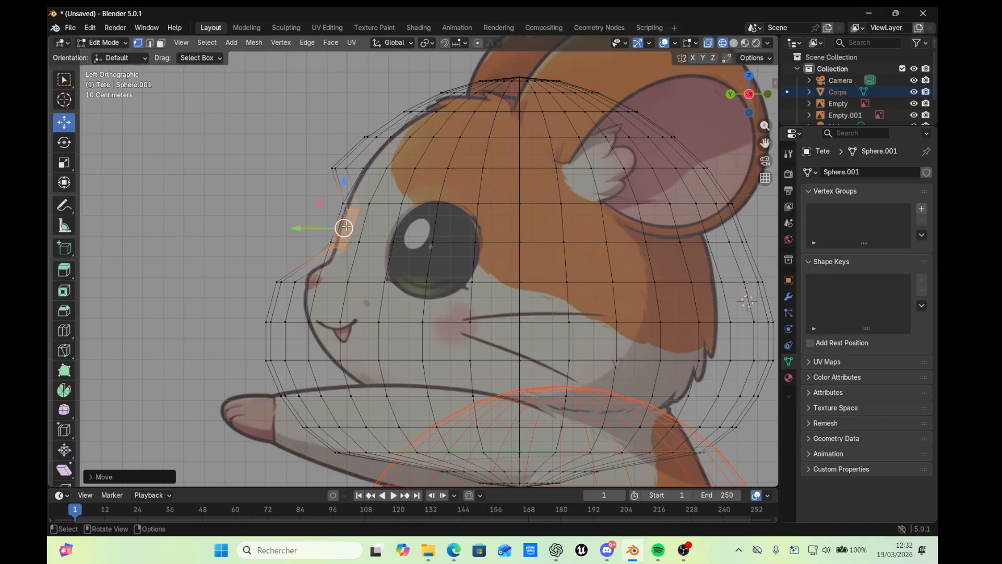
left_click(340, 116)
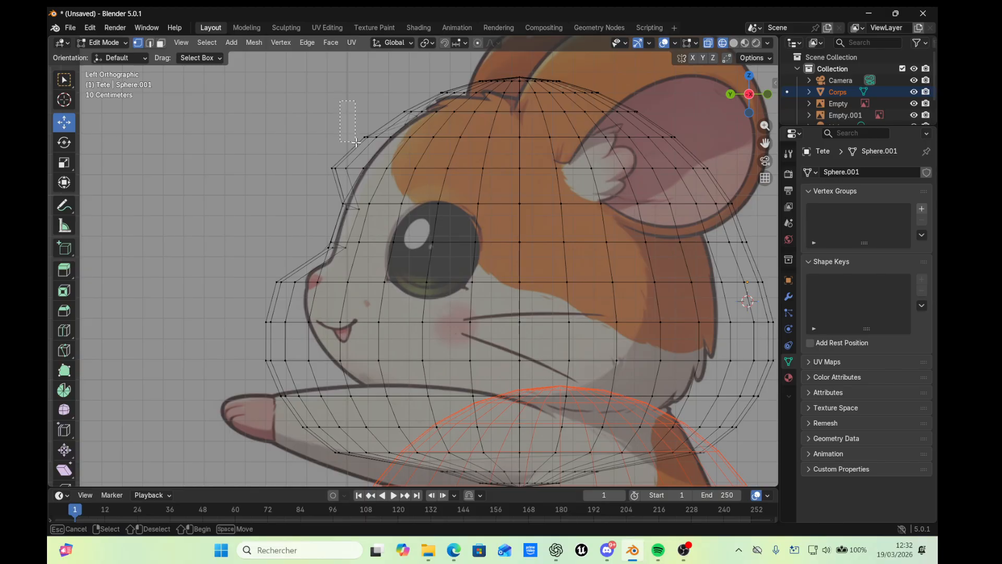
left_click_drag(314, 106, 410, 187)
key("g")
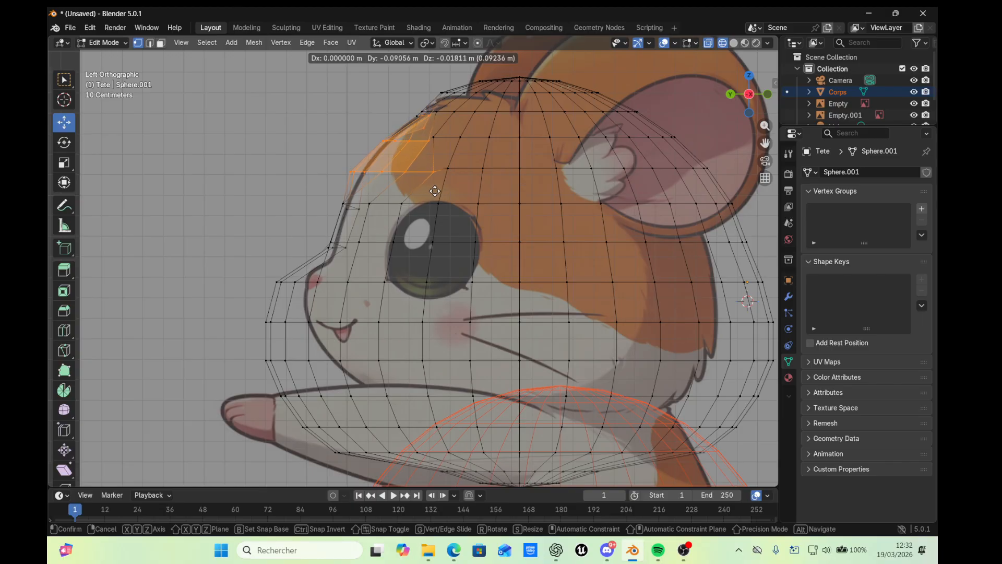
left_click(436, 191)
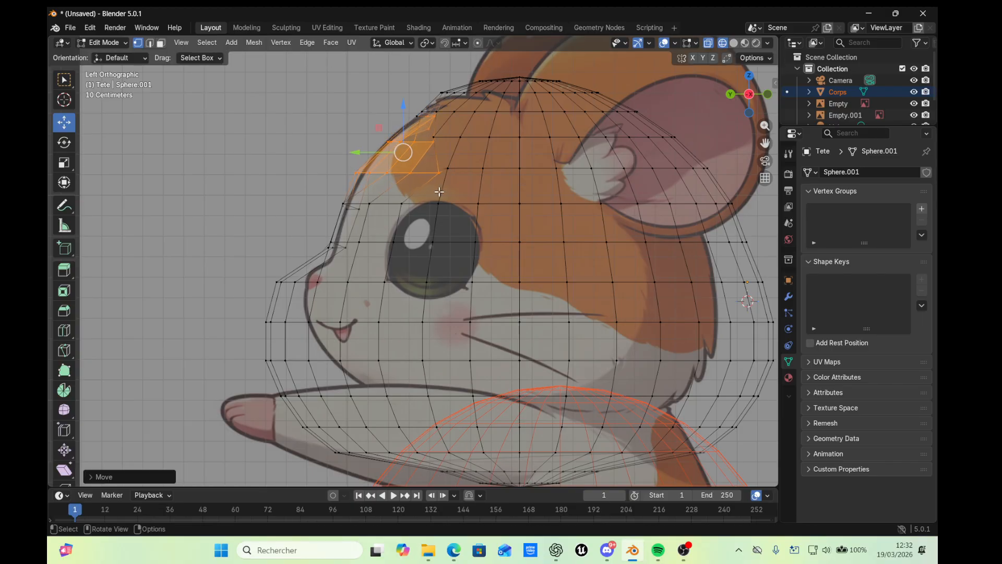
Nudge the vertex group at the upper forehead slightly forward and up to follow the reference outline
left_click(389, 87)
left_click_drag(377, 82, 446, 147)
key("g")
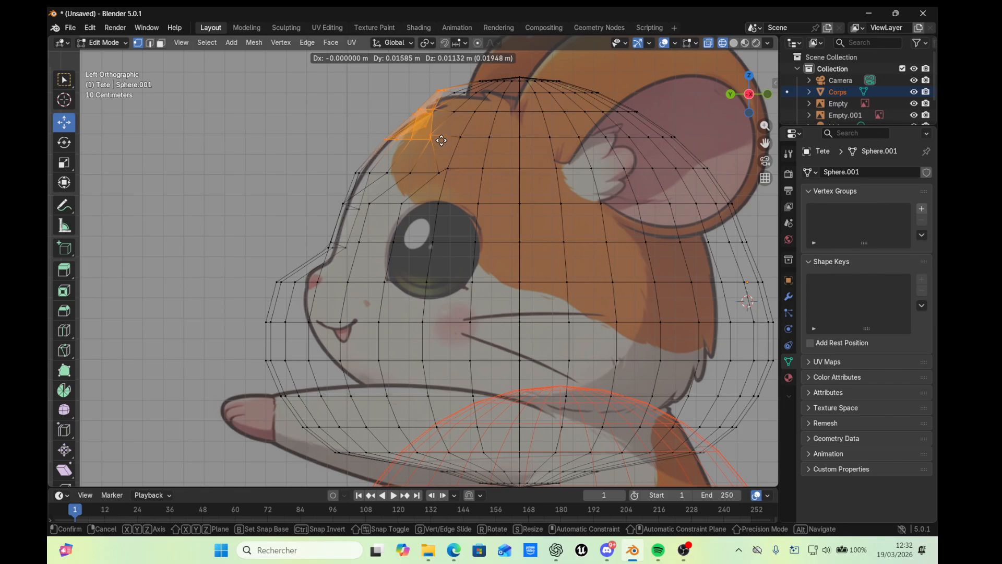
left_click(441, 140)
left_click(426, 73)
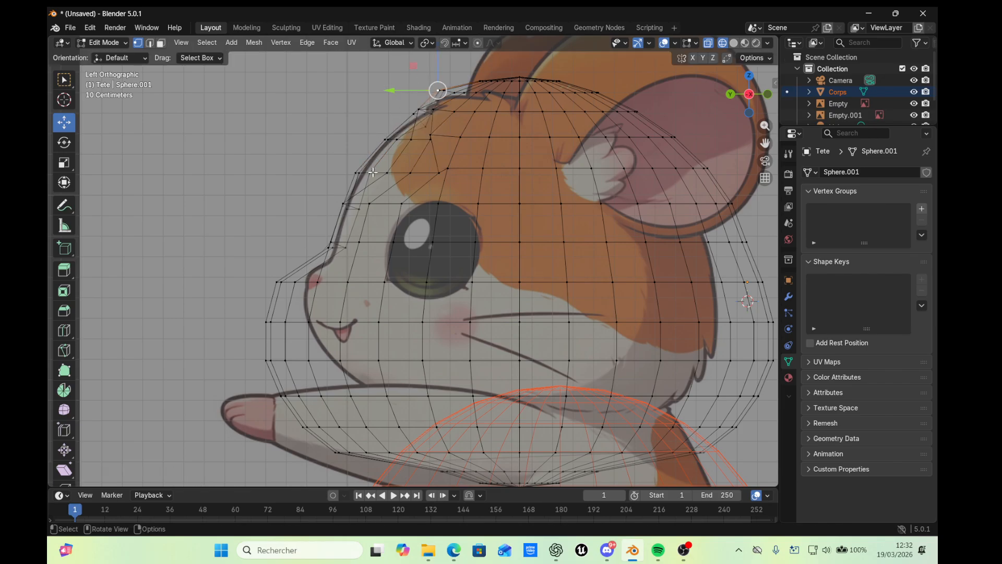
Move the front vertex group at nose height straight inward onto the tip of the reference's nose
left_click_drag(252, 255, 299, 303)
key("g")
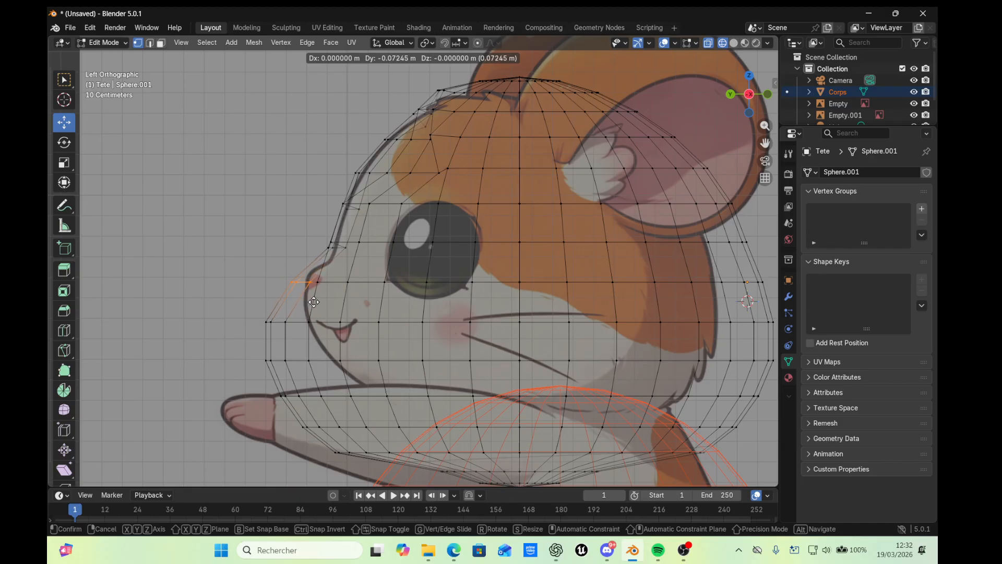
left_click(324, 302)
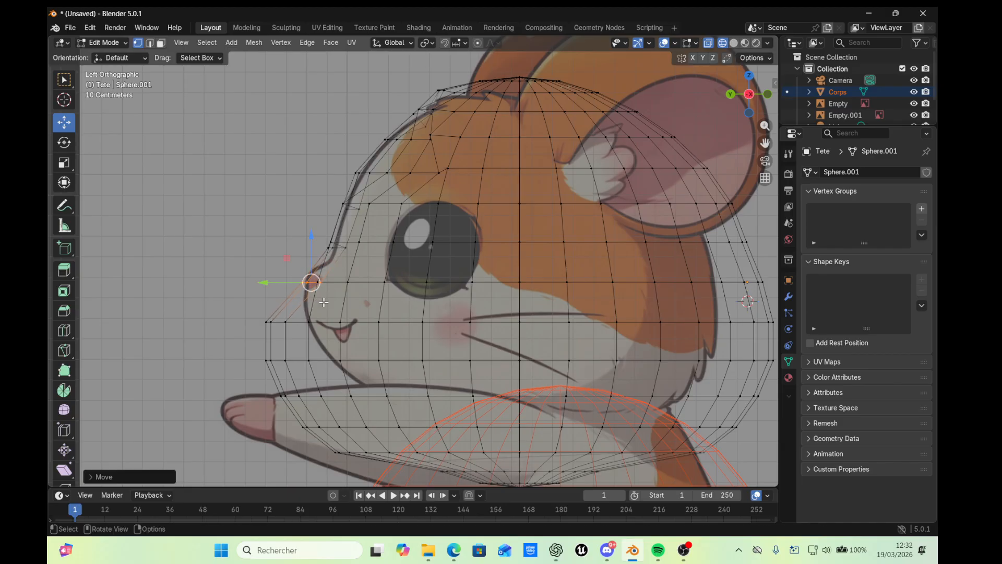
Move the head's front vertices at mouth and chin level back onto the hamster's drawn profile in the side view
left_click_drag(254, 315, 314, 363)
key("g")
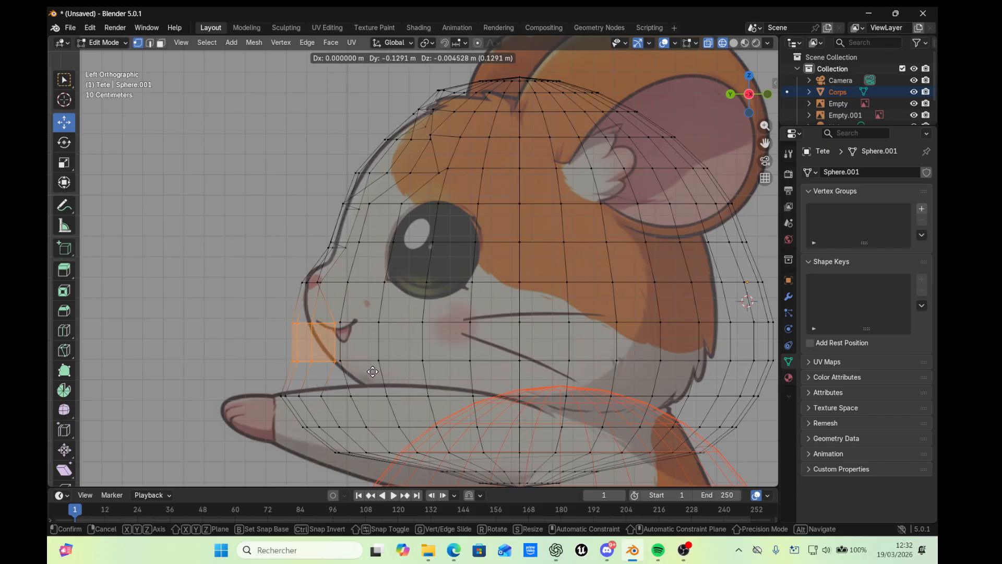
left_click(386, 369)
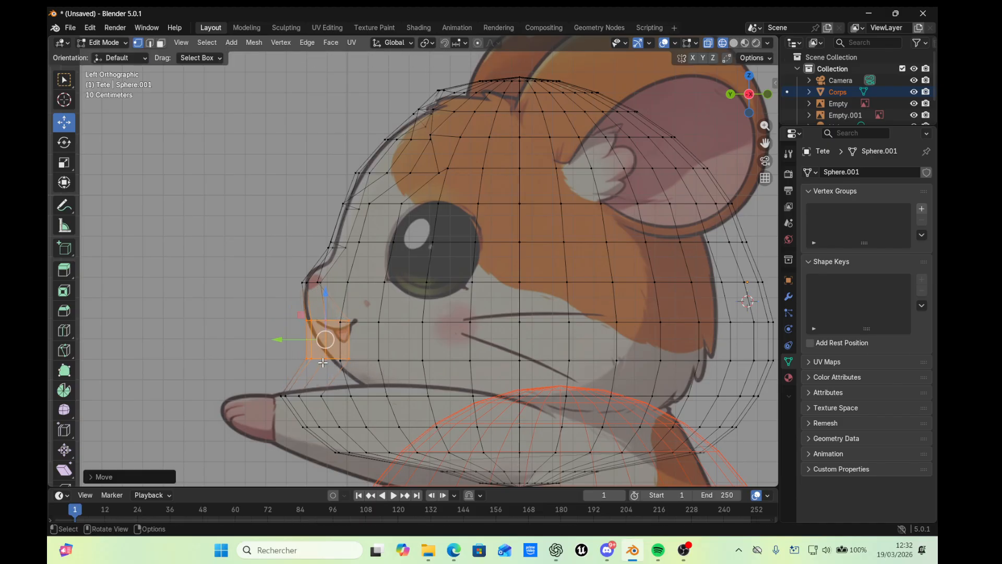
left_click_drag(282, 354, 323, 410)
key("g")
left_click(342, 408)
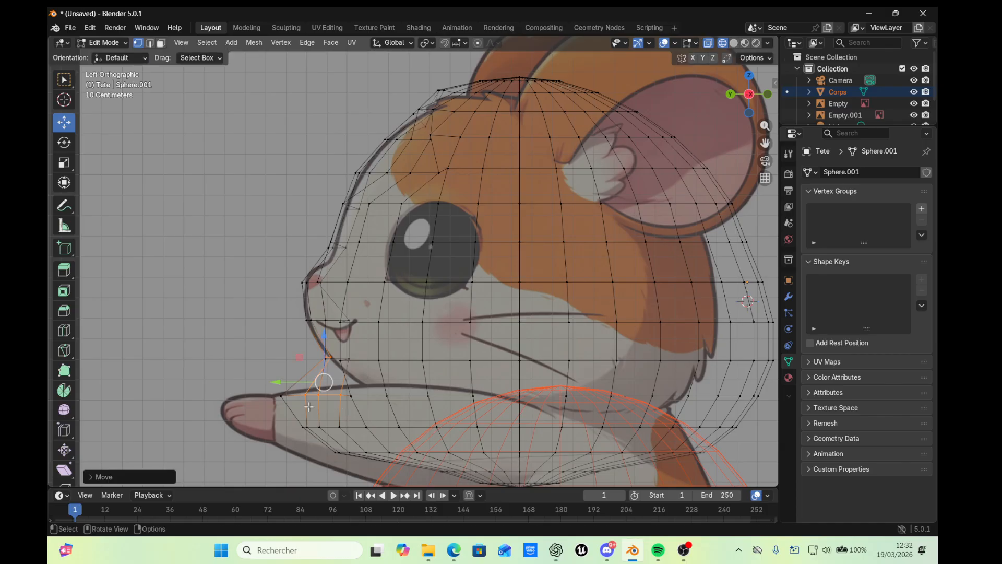
Move the front vertices below the chin back and slightly up to the throat, where the head meets the arm
left_click_drag(264, 394, 343, 435)
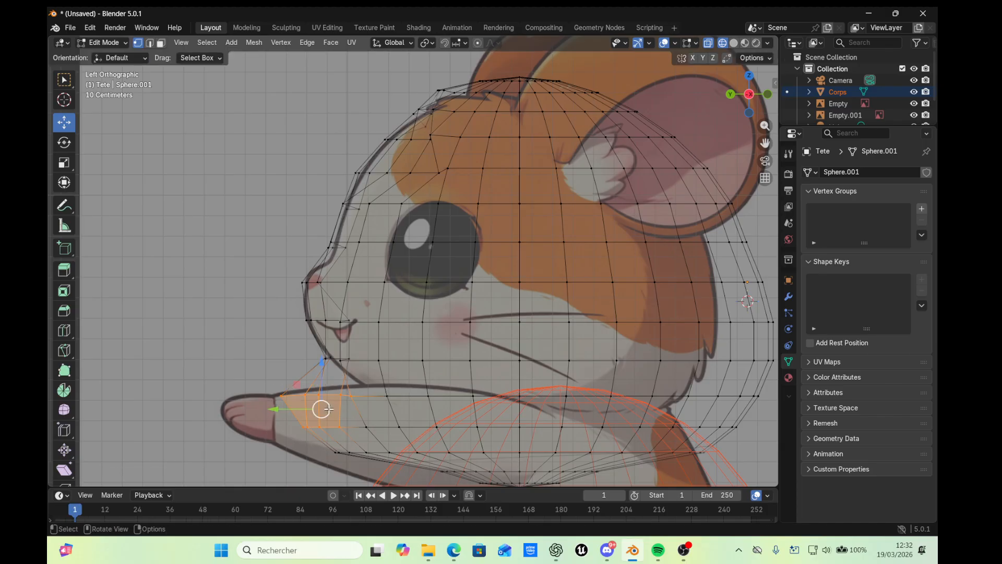
key("g")
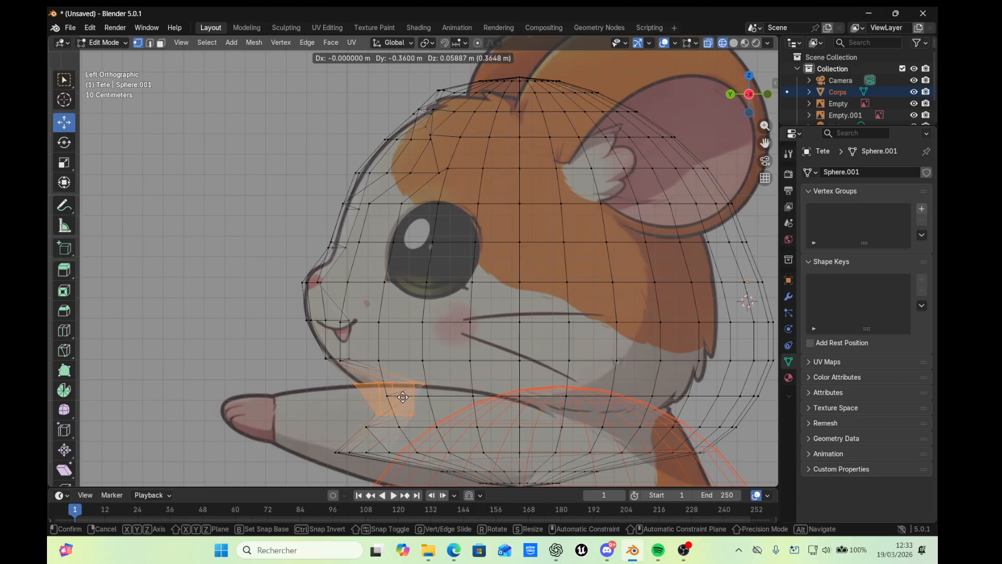
left_click(403, 396)
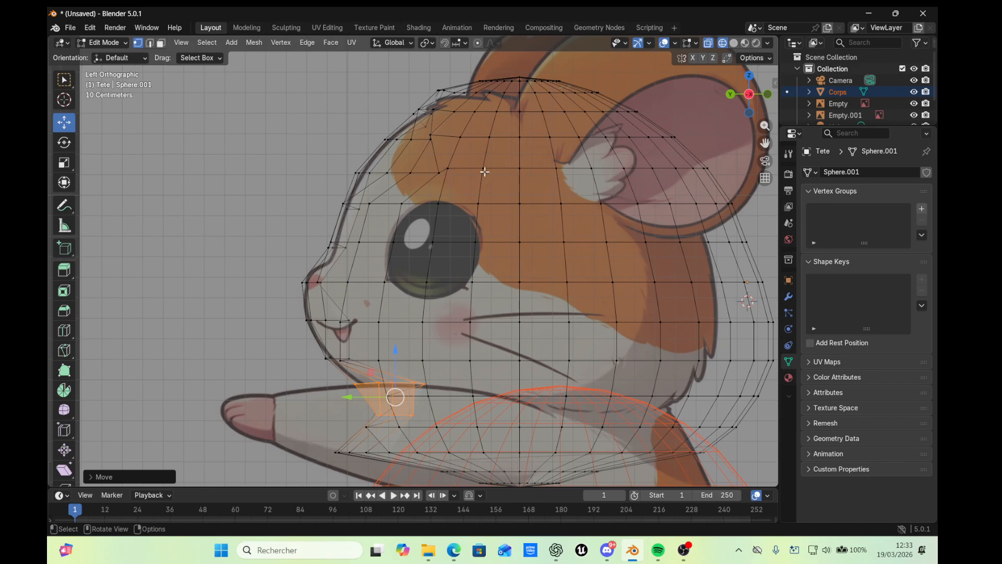
Examine the head mesh from the back, right and front orthographic views, returning to the left view
left_click(733, 95)
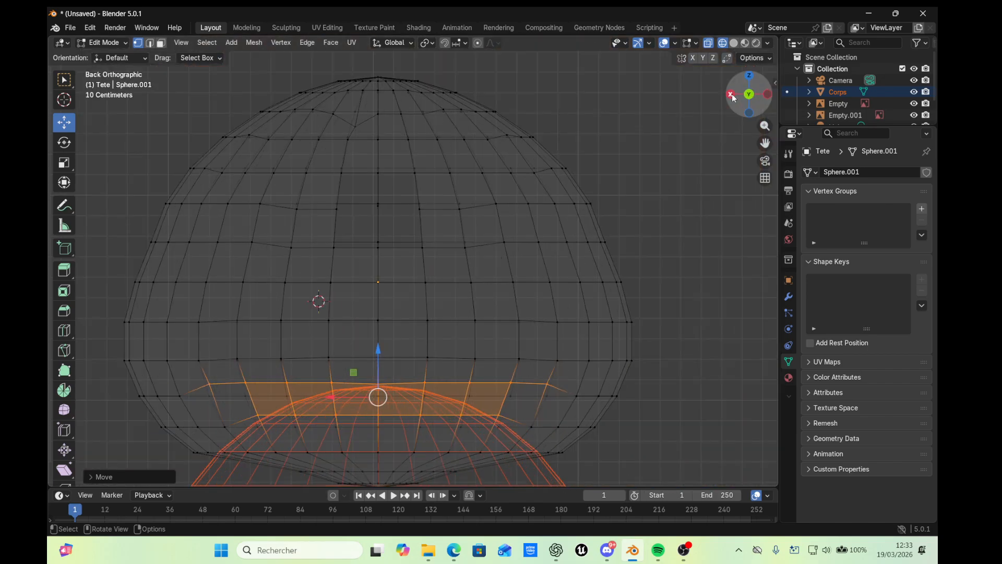
left_click(733, 95)
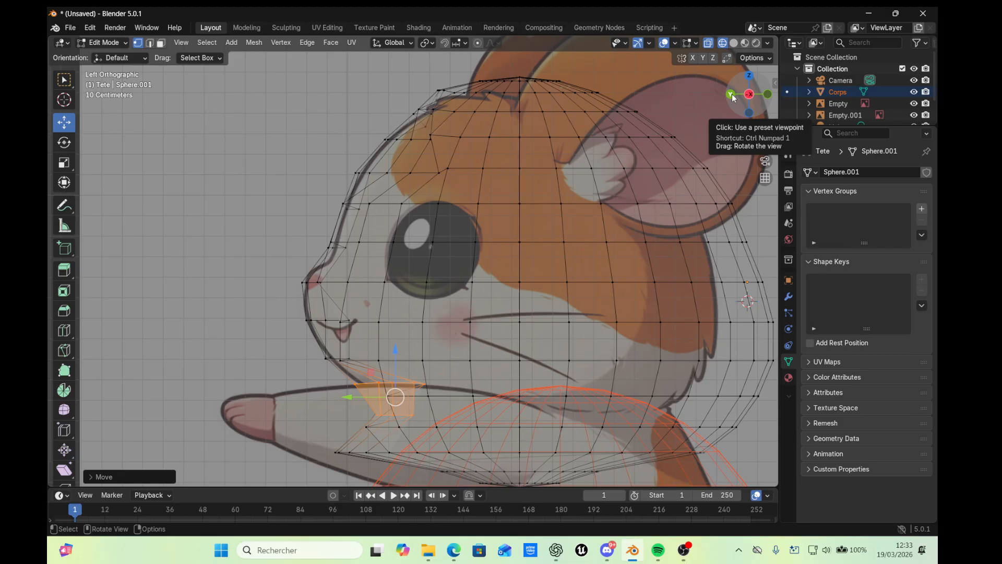
left_click(733, 95)
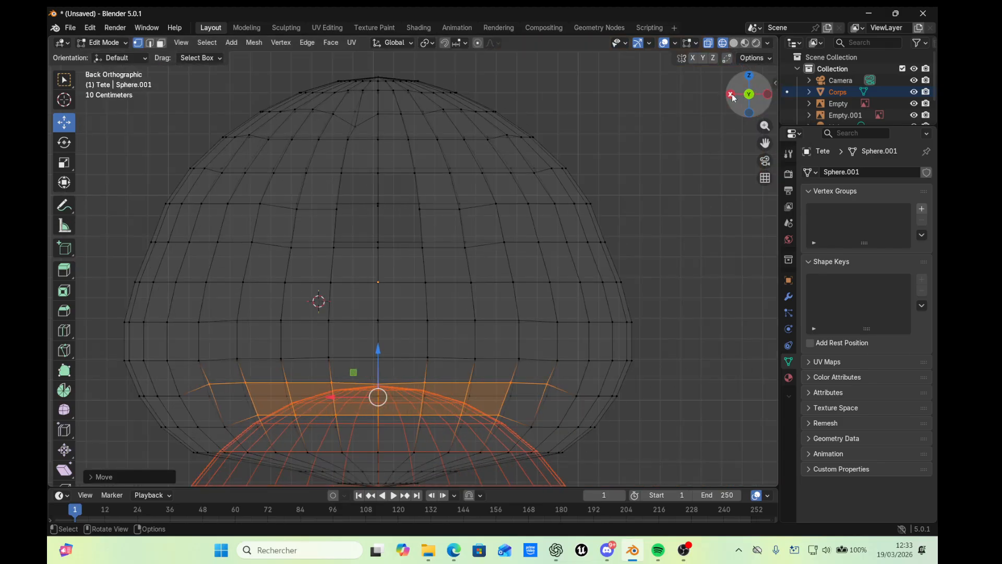
left_click(733, 95)
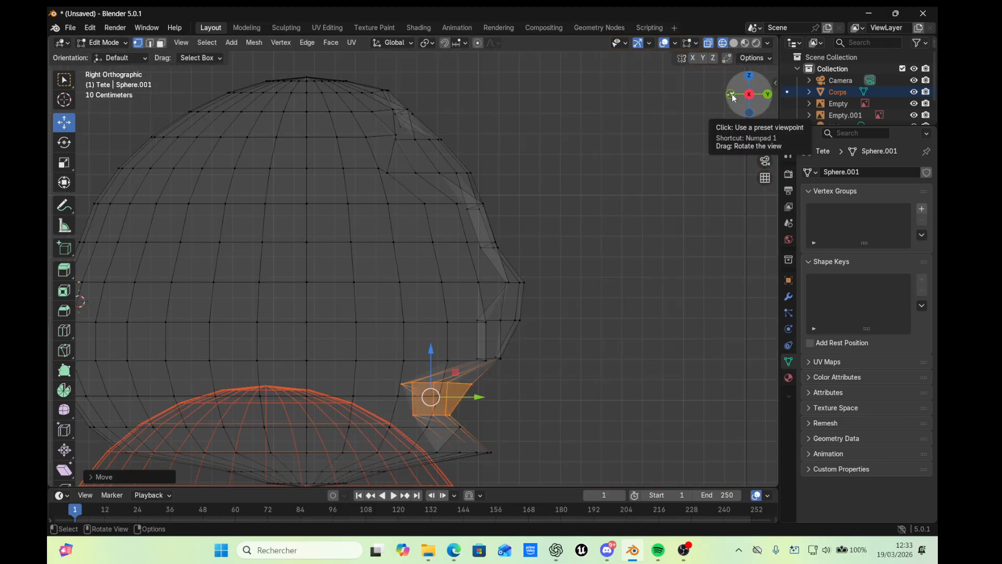
left_click(732, 95)
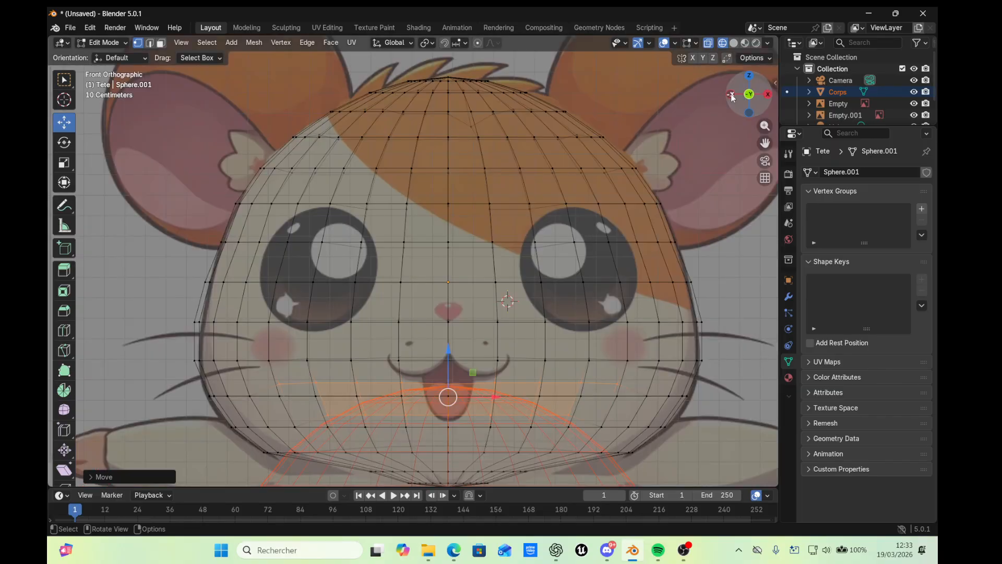
left_click(732, 96)
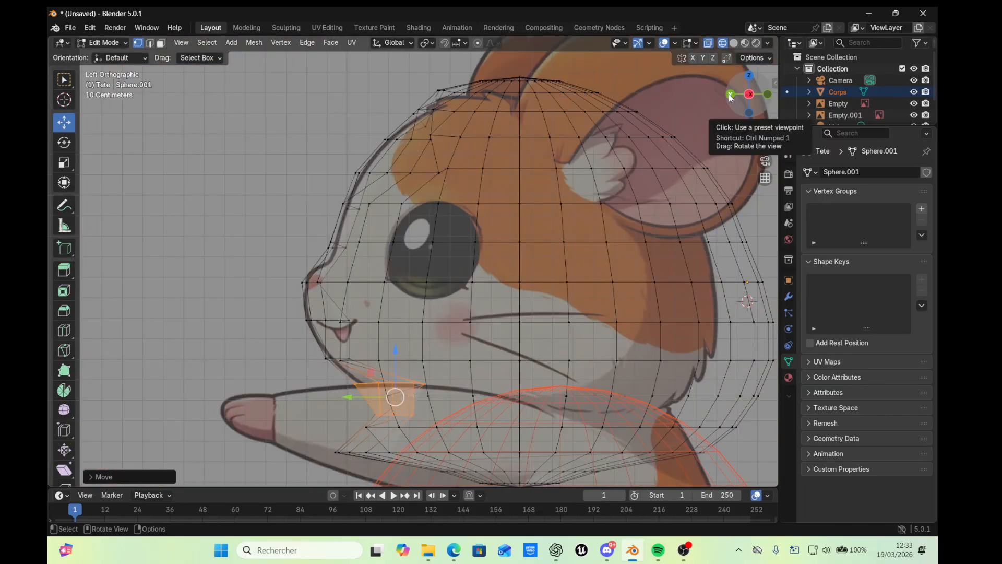
Move the upper rear head vertices behind and just below the ear inward toward the back-of-head outline
left_click_drag(662, 102, 718, 170)
key("g")
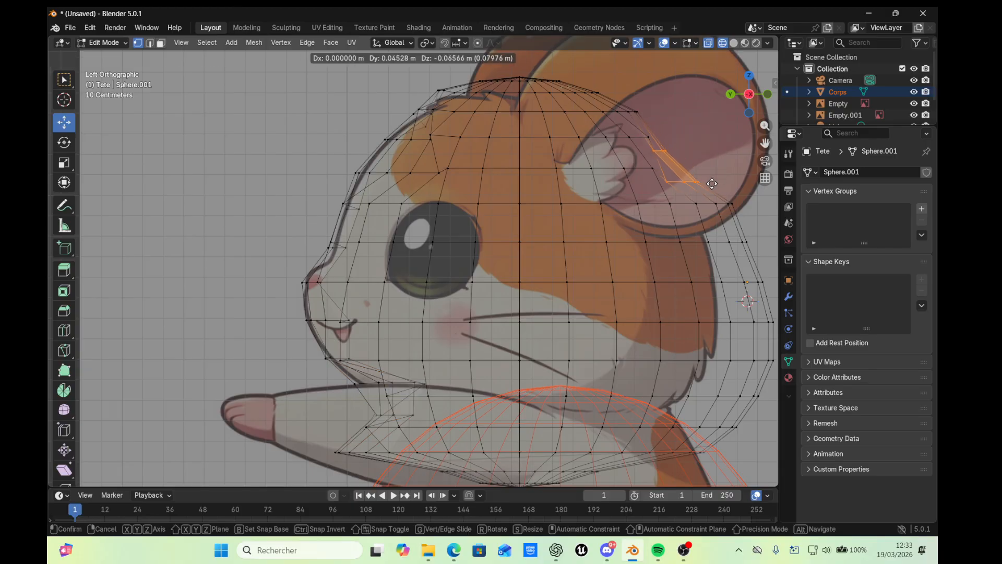
left_click(712, 184)
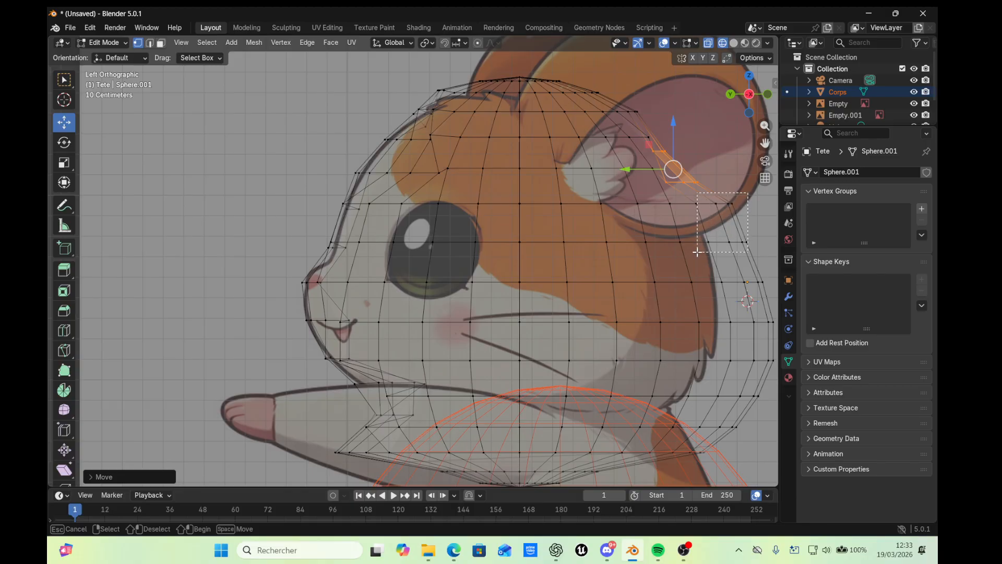
key("g")
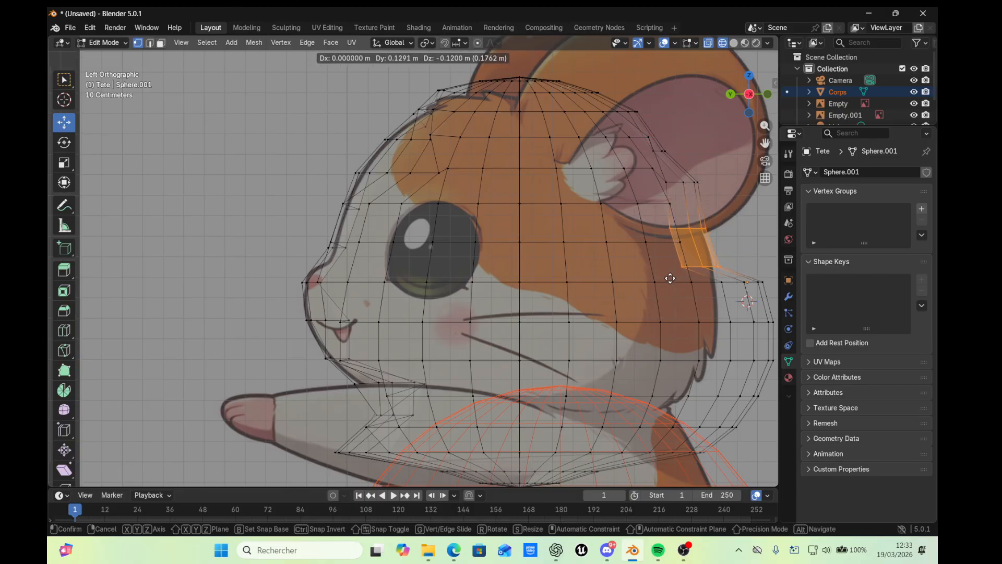
left_click(670, 278)
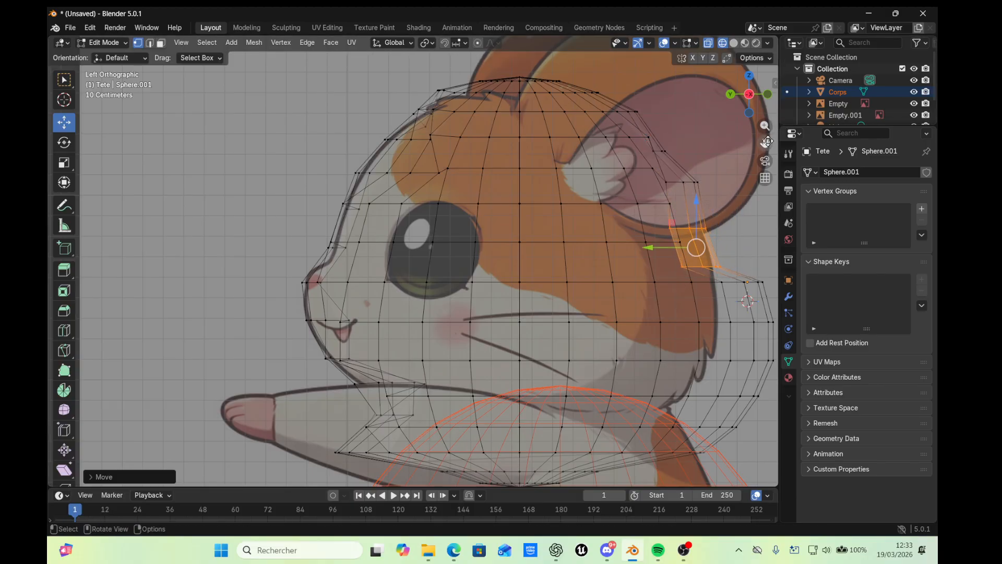
Move the rear vertices at mid-head height inward and slightly down onto the reference's back-of-head outline
left_click_drag(765, 142, 748, 238)
key("g")
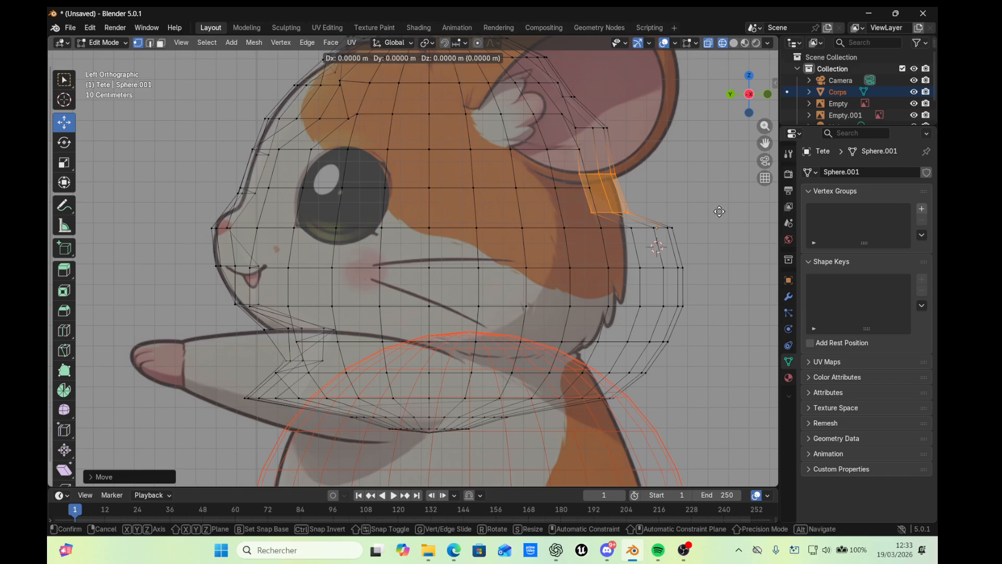
left_click(718, 211)
left_click(708, 212)
left_click_drag(710, 206, 628, 288)
key("g")
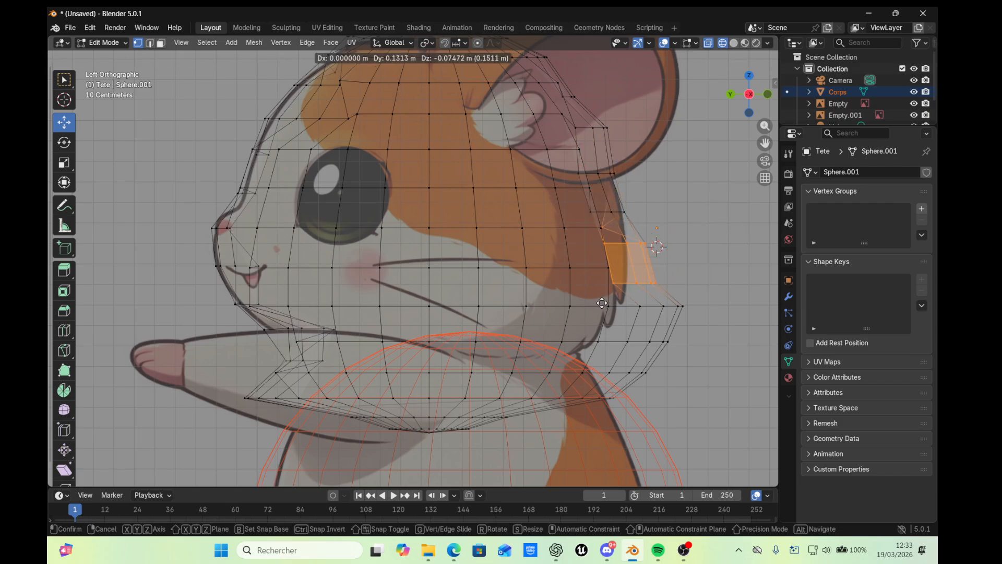
left_click(629, 303)
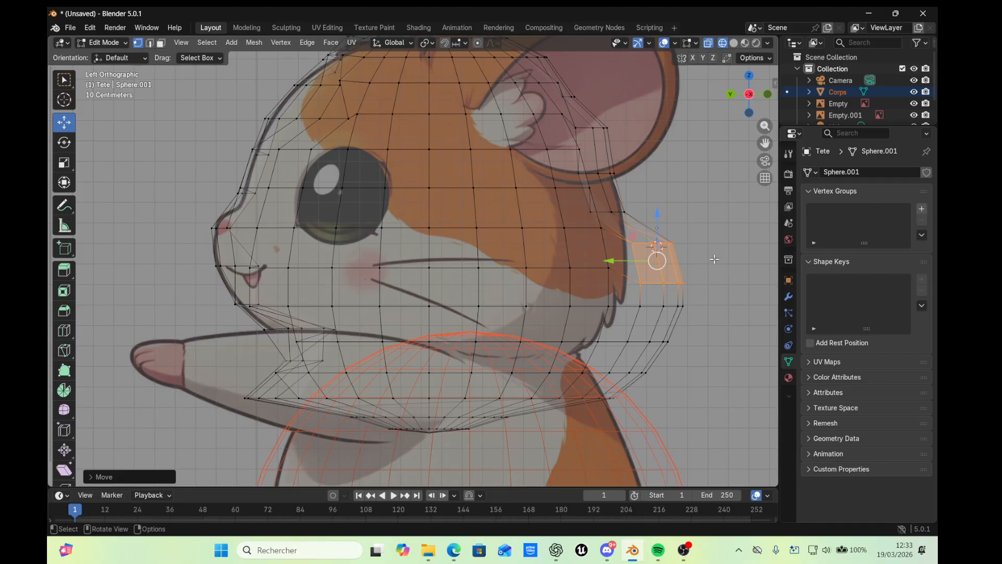
left_click_drag(710, 248, 636, 287)
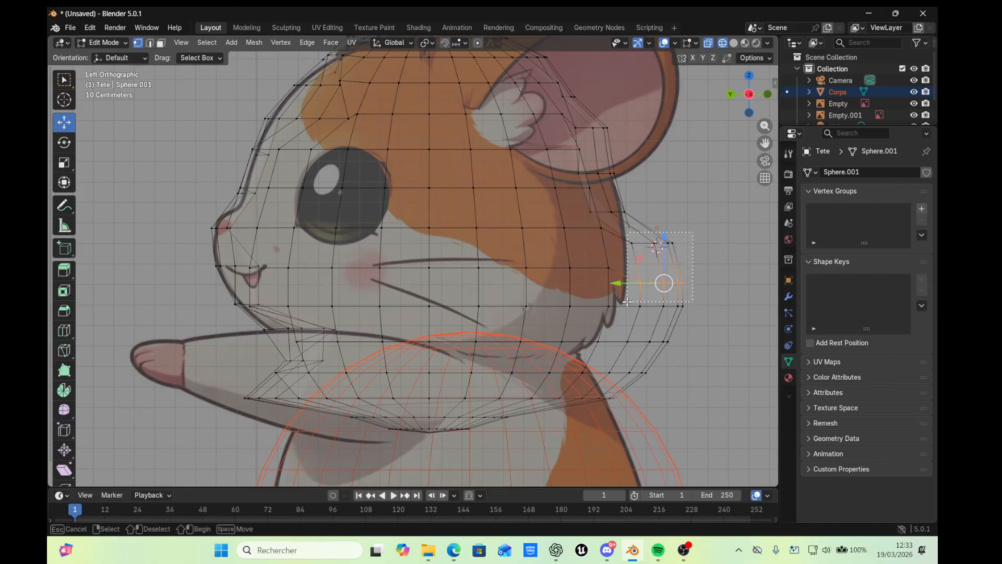
key("g")
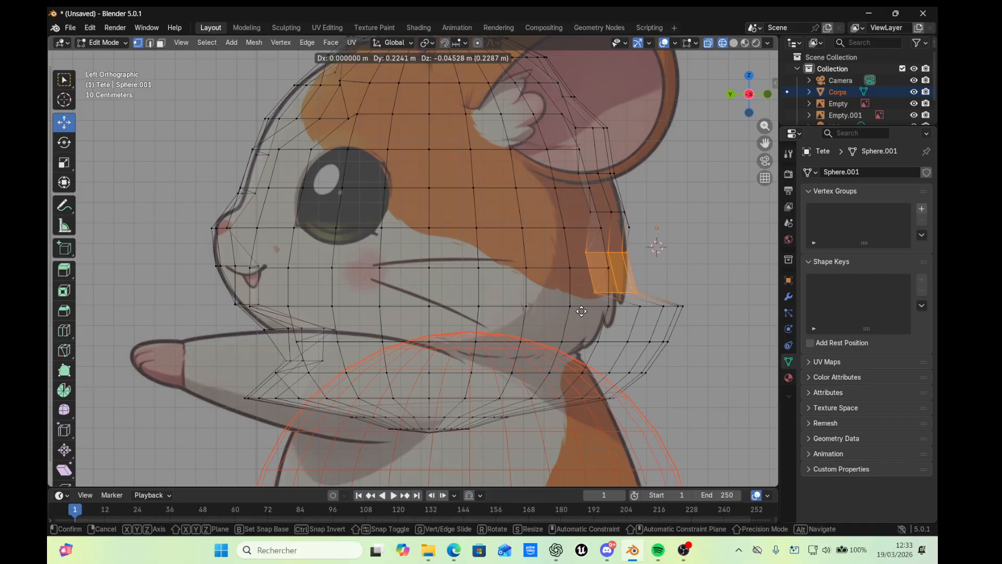
left_click(583, 311)
Move the lower rear vertices onto the nape fur and pull the protruding vertex just above onto the outline
left_click_drag(700, 303, 608, 343)
key("g")
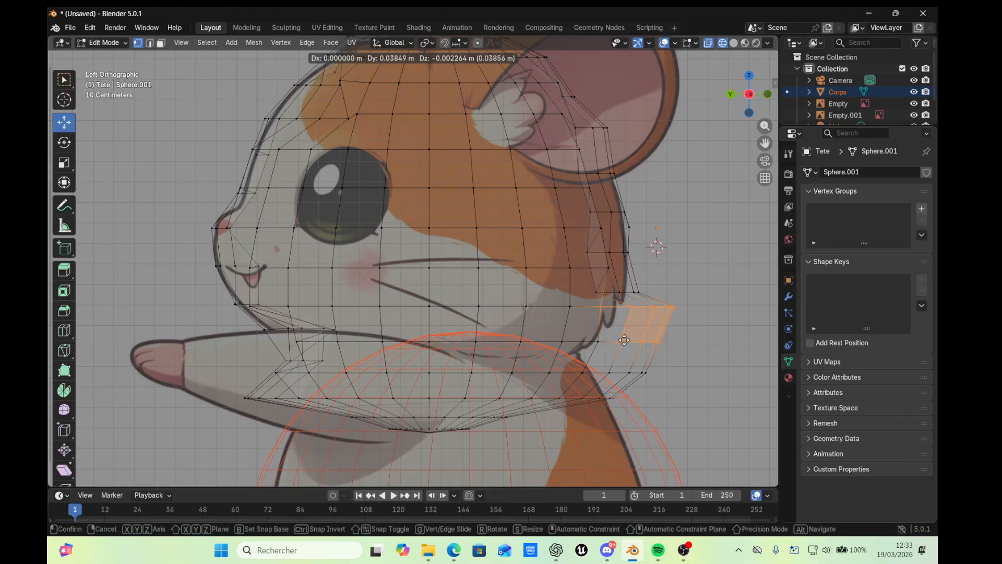
left_click(567, 348)
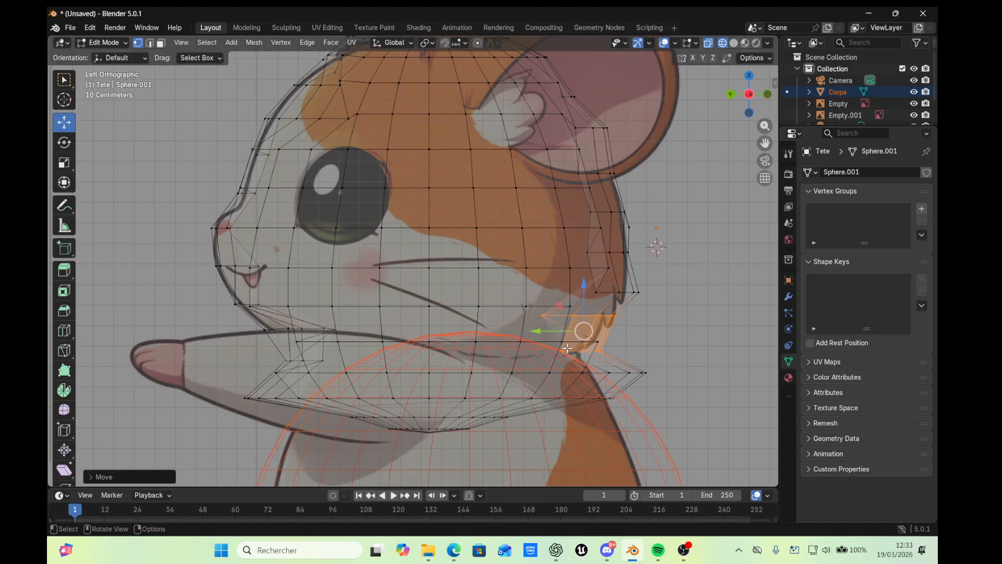
left_click(638, 293)
key("g")
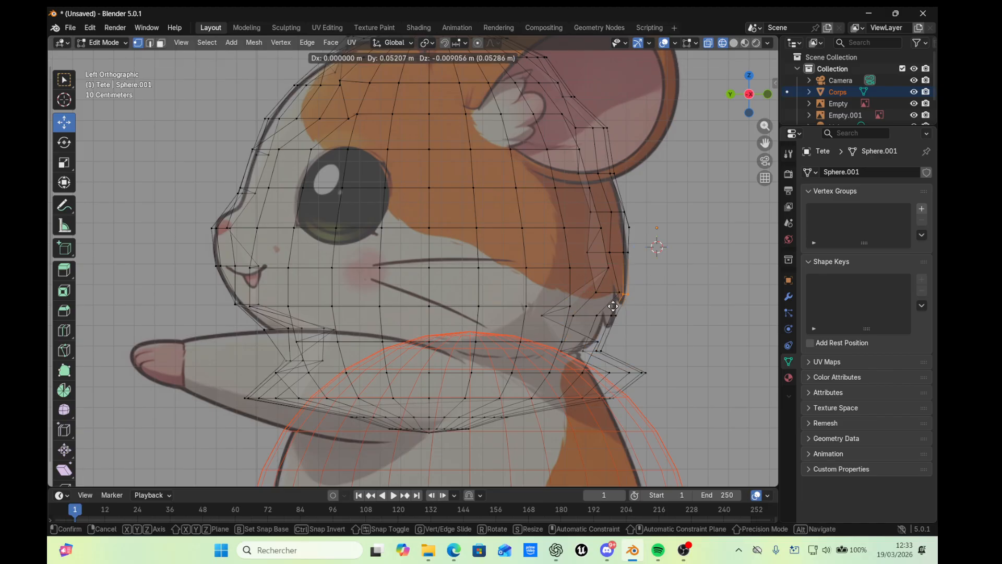
left_click(614, 306)
Move the lowest protruding rear vertices inward to the base of the nape, where the head meets the body
left_click_drag(652, 343, 602, 395)
key("g")
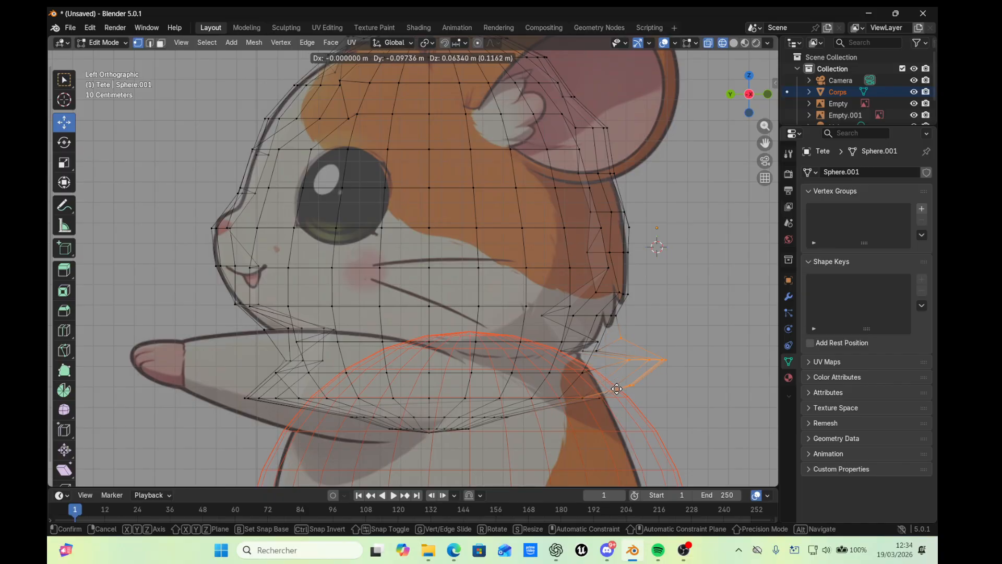
left_click(546, 394)
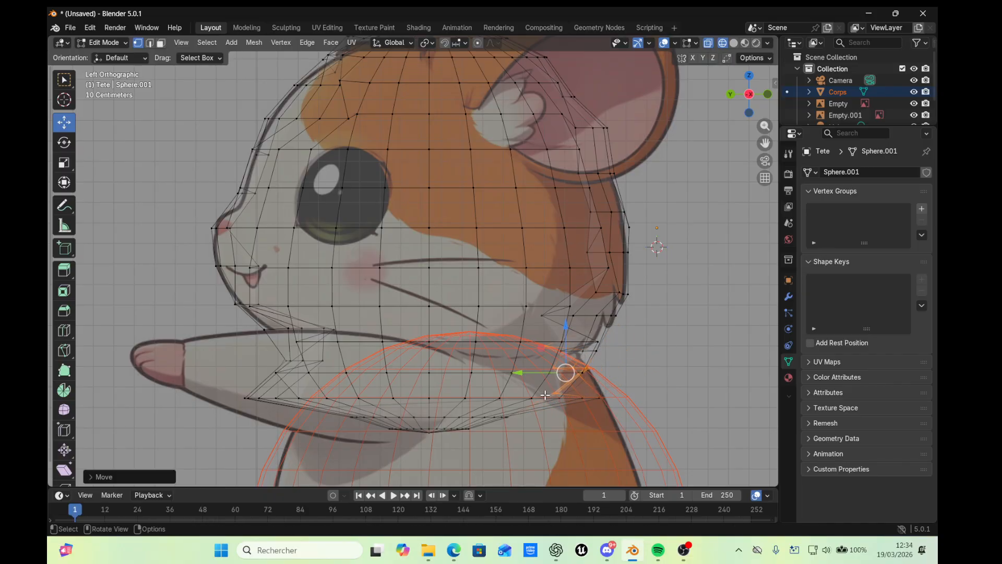
Reposition the inner vertices beside the nape fur, shifting them back toward the rear outline to even out the mesh
left_click(542, 315)
key("g")
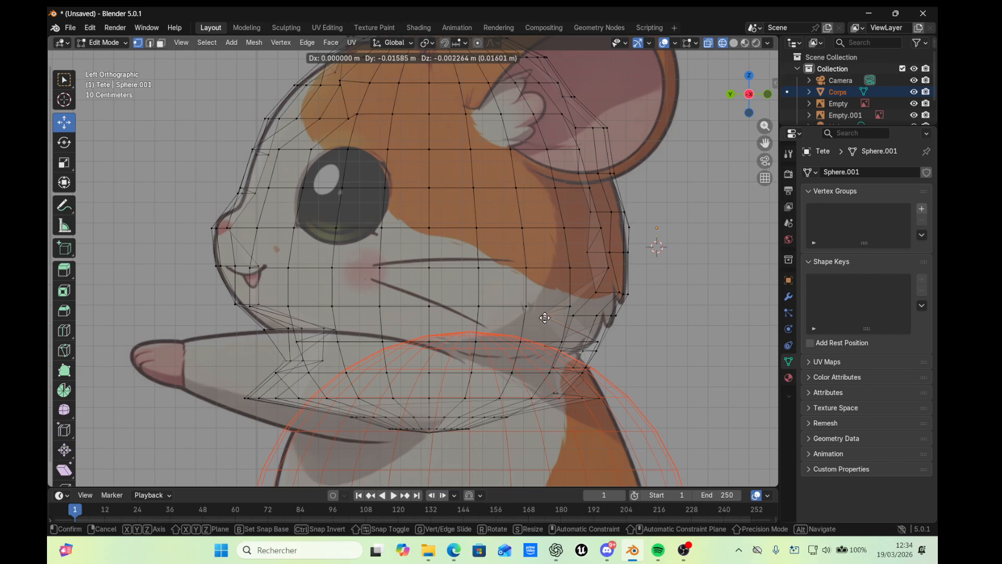
left_click(548, 316)
key("g")
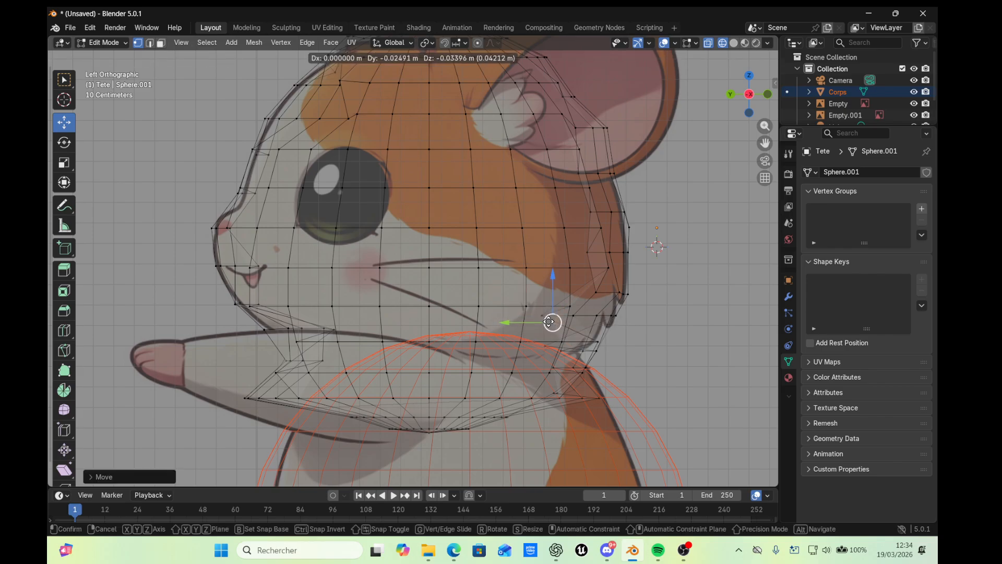
left_click(537, 327)
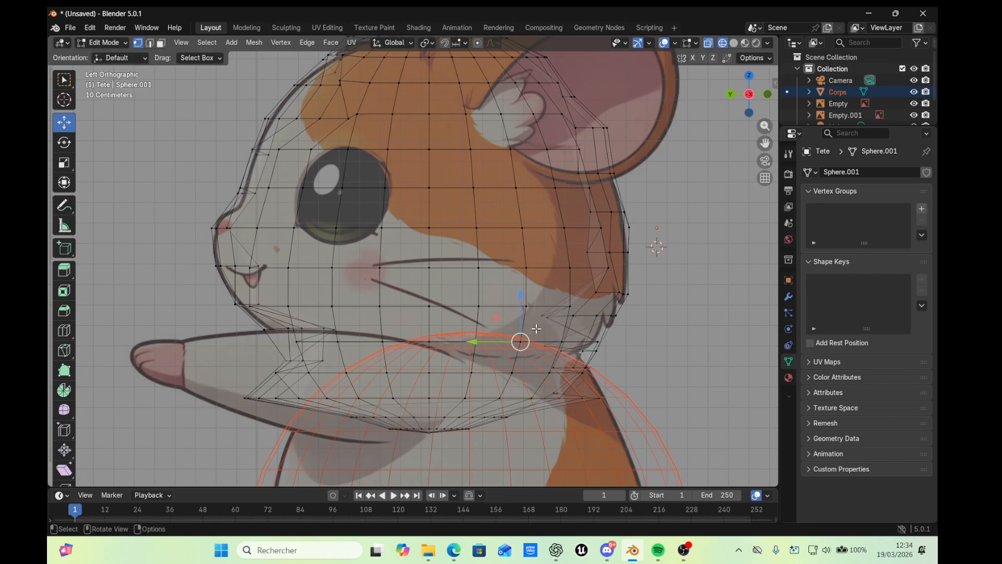
key("g")
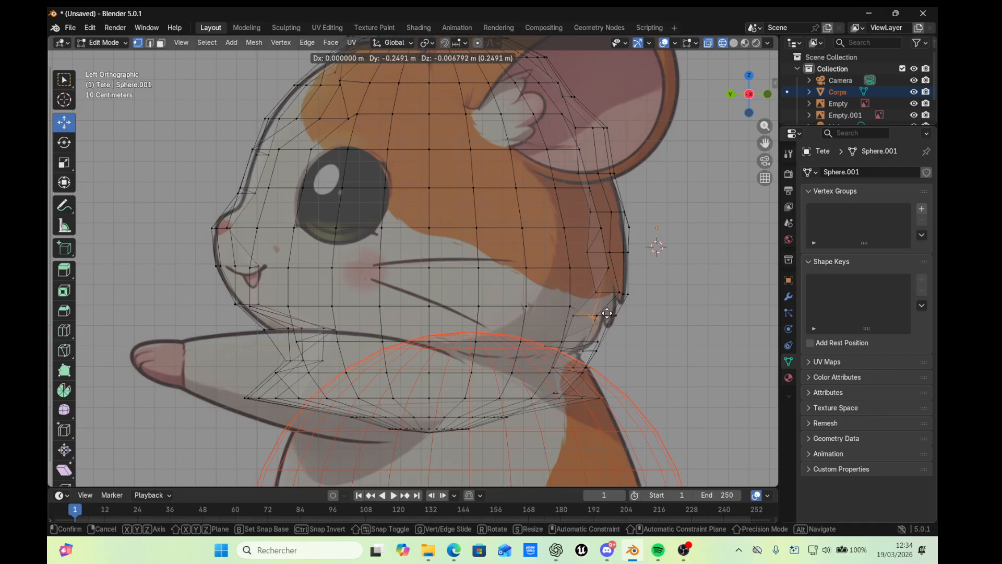
left_click(607, 313)
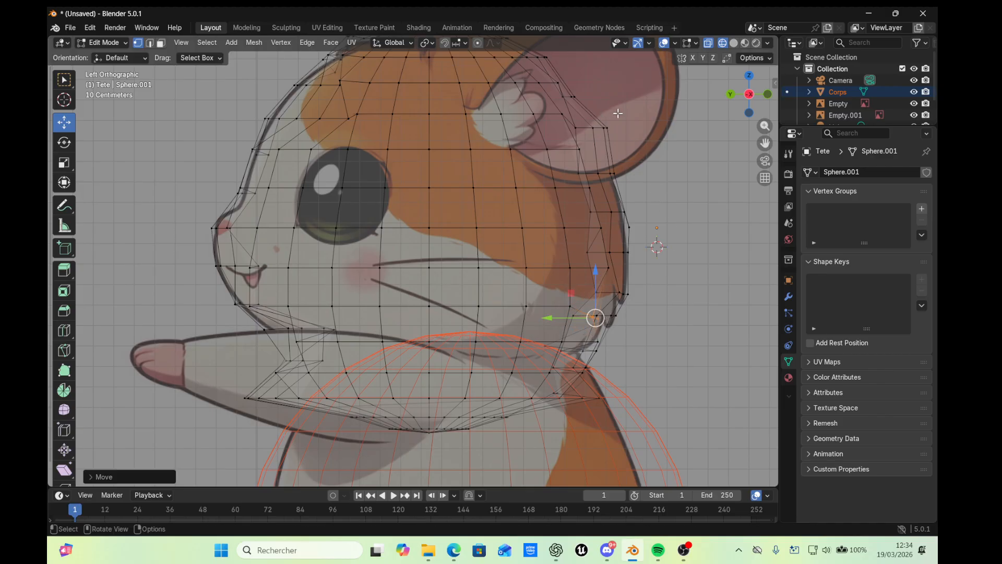
Move the rear vertices behind the ear slightly inward and down to smooth the back-of-head curve
left_click_drag(621, 110, 592, 144)
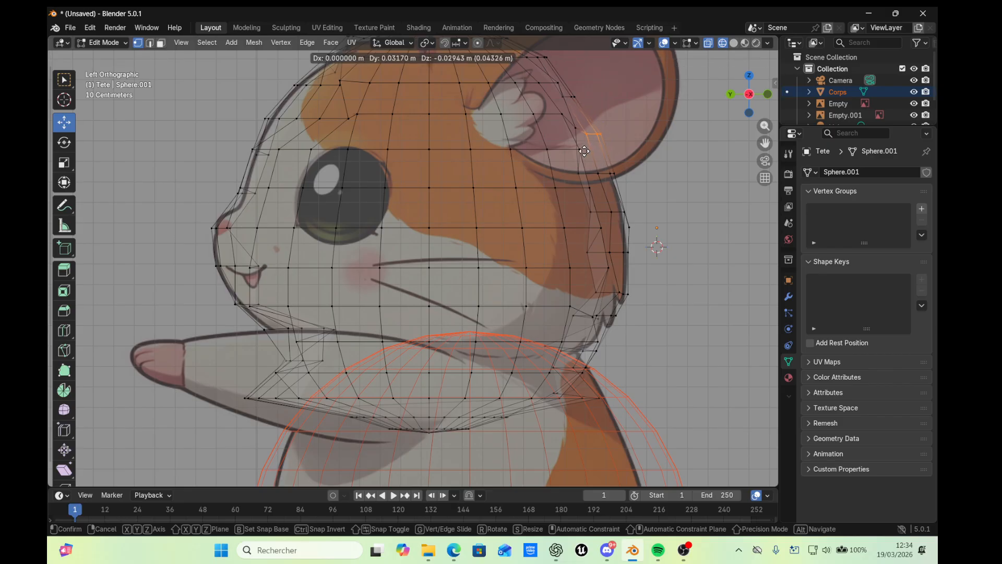
left_click(579, 152)
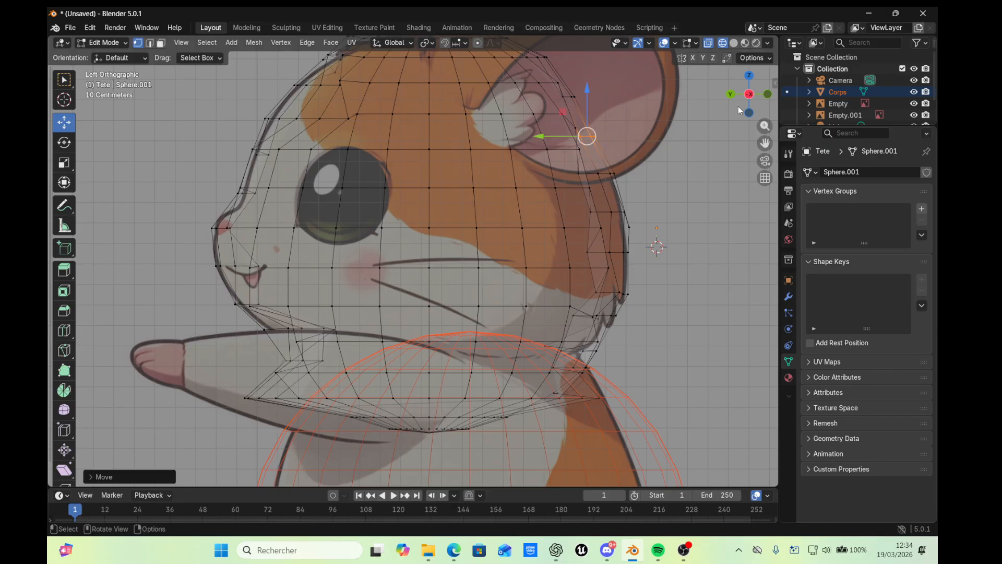
left_click(730, 95)
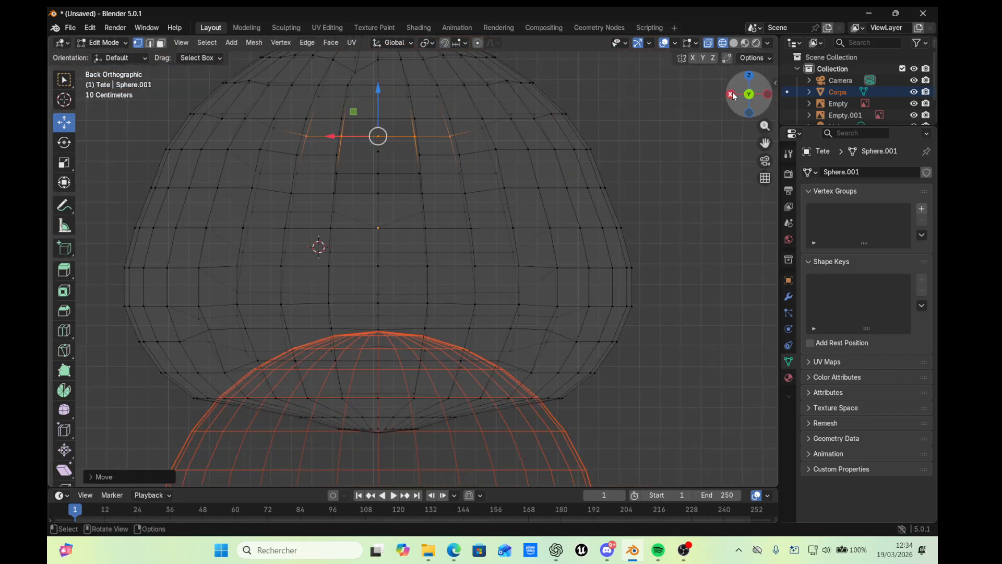
left_click(733, 96)
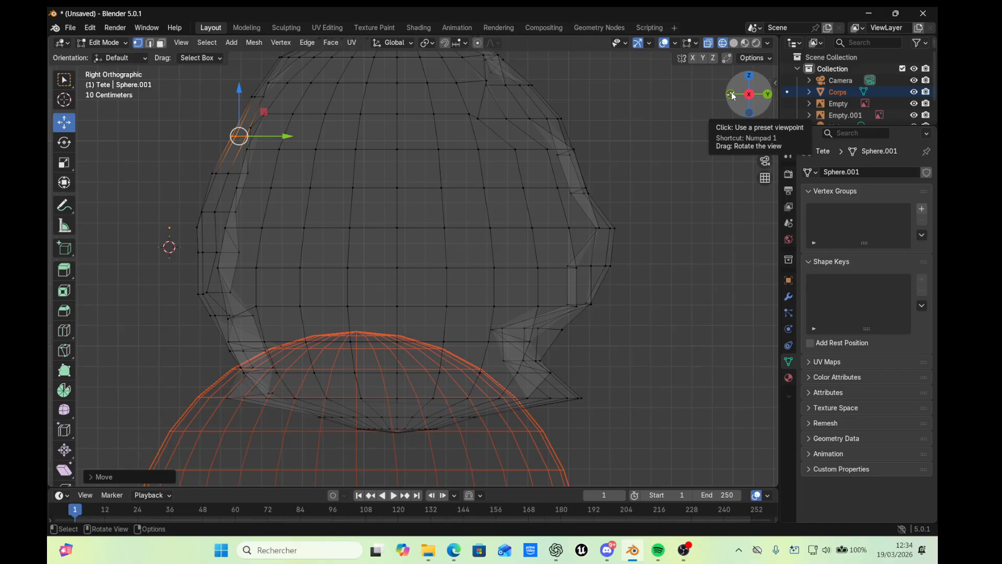
Examine the wireframe head from the left, back and front, including an angled view, to compare its shape with the reference drawings
left_click(731, 94)
left_click(732, 94)
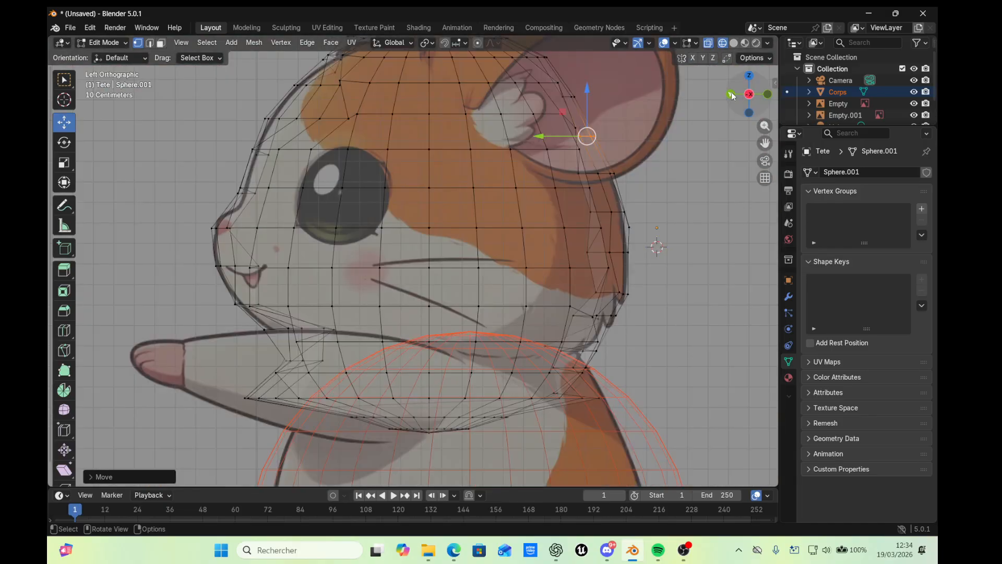
left_click(730, 94)
left_click(732, 95)
left_click(731, 95)
left_click(731, 94)
left_click(731, 95)
right_click(685, 214)
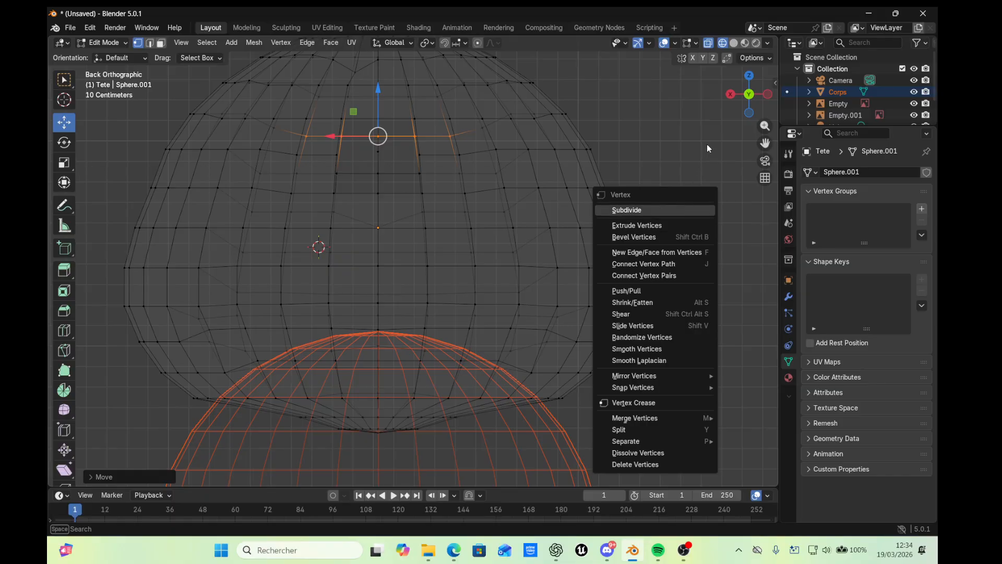
middle_click_drag(689, 164, 529, 161)
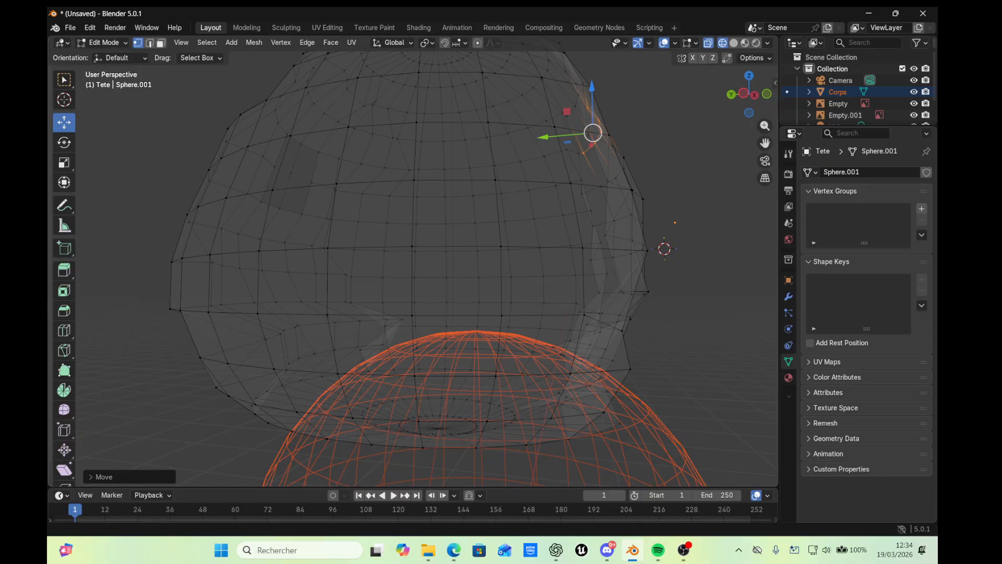
scroll(533, 254, "down", 2)
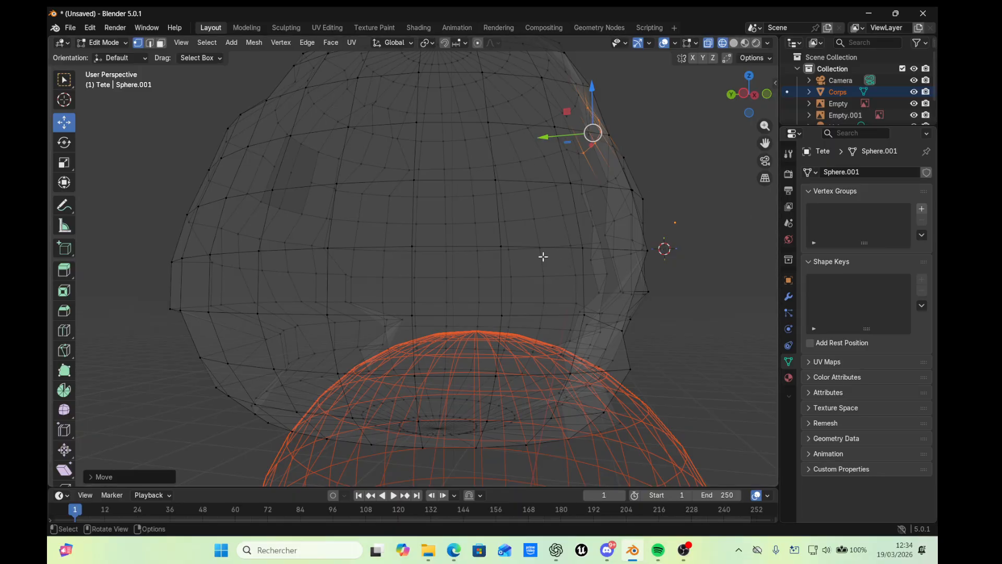
middle_click_drag(614, 219, 741, 162)
left_click(731, 95)
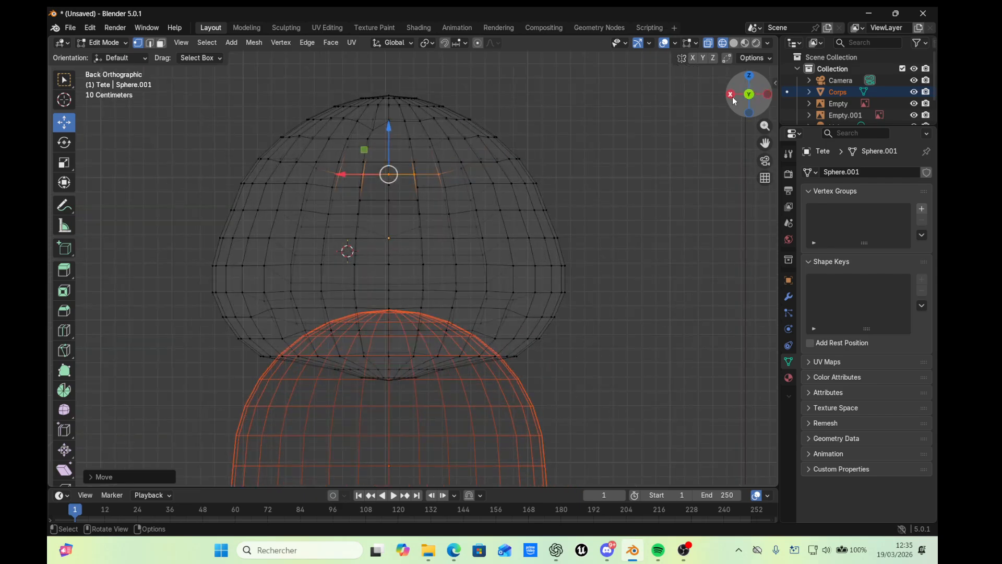
left_click(731, 95)
left_click(731, 95)
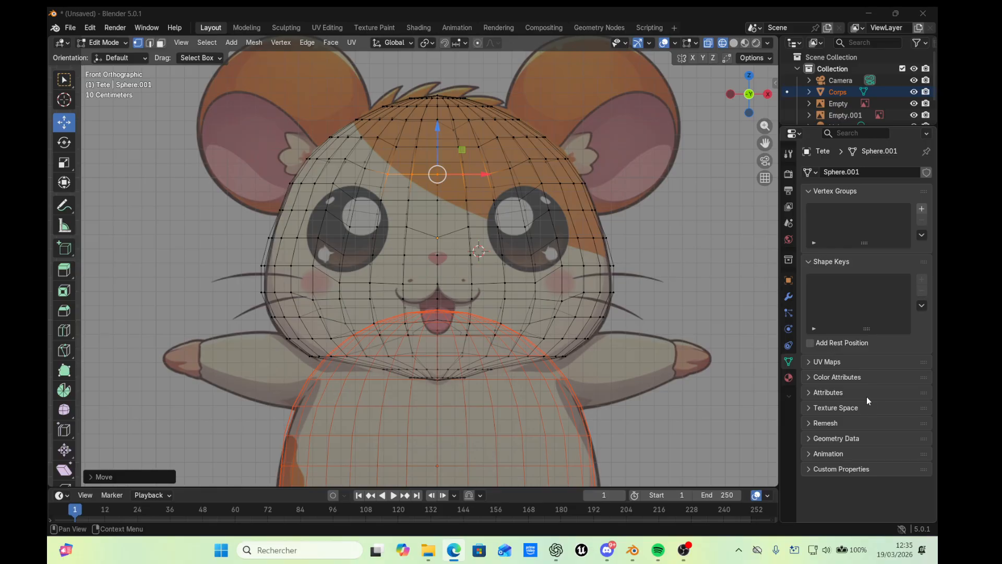
Return to Object Mode and display the model in solid shading
left_click(502, 255)
left_click(110, 46)
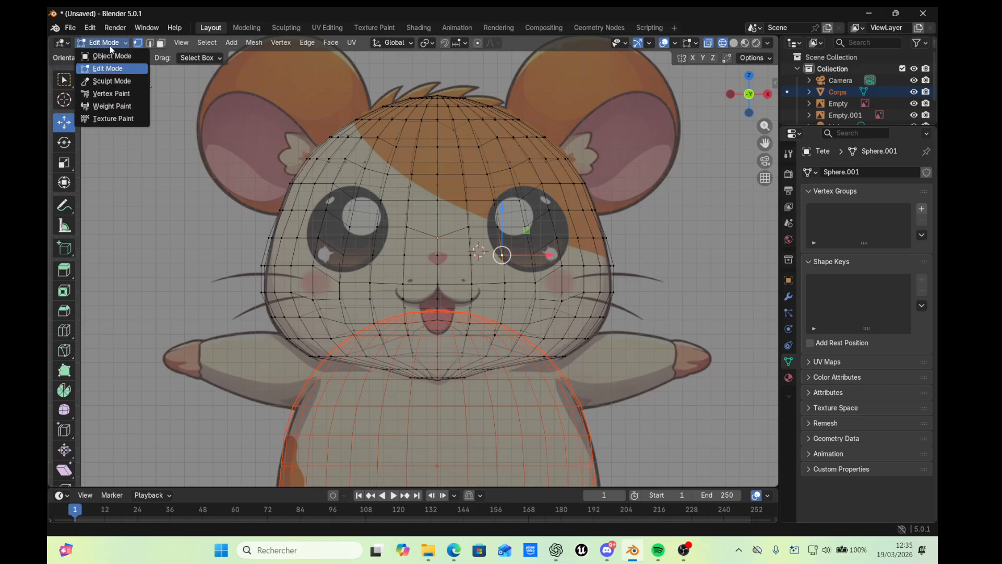
left_click(114, 56)
key("z")
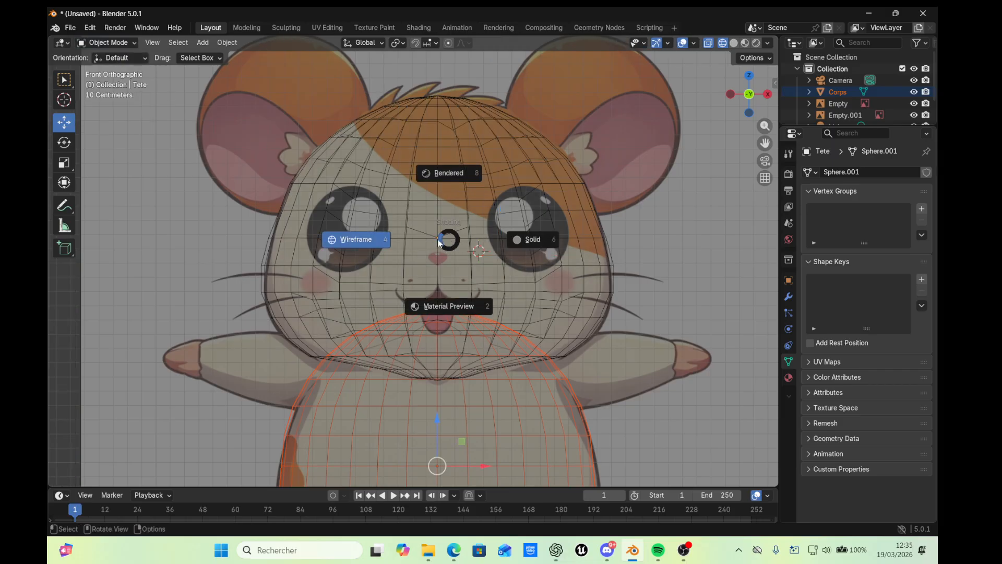
left_click(514, 251)
key("z")
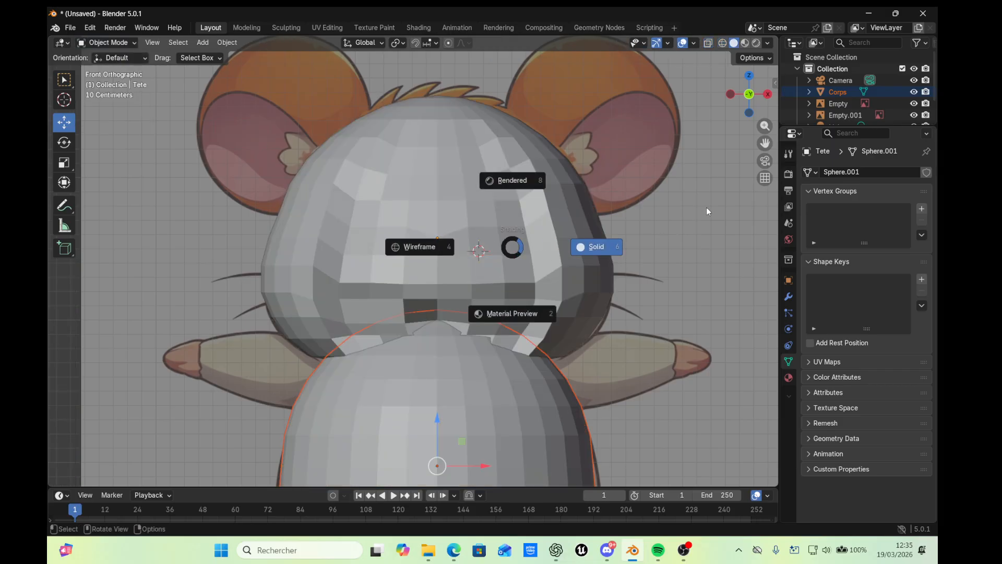
Inspect the solid head from both sides, the front and the back for uneven or sunken faces
left_click(767, 97)
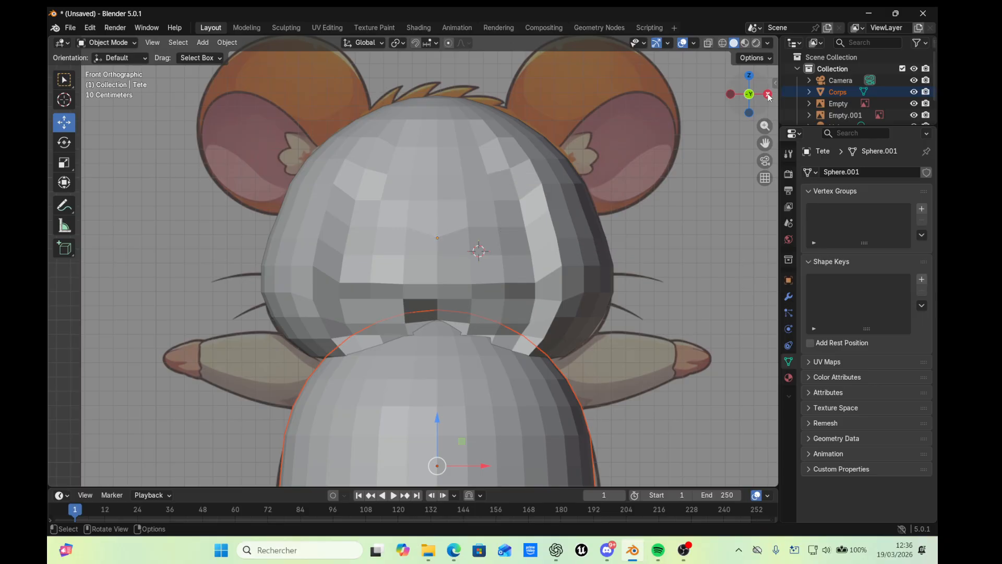
left_click(766, 95)
left_click(768, 96)
left_click(767, 96)
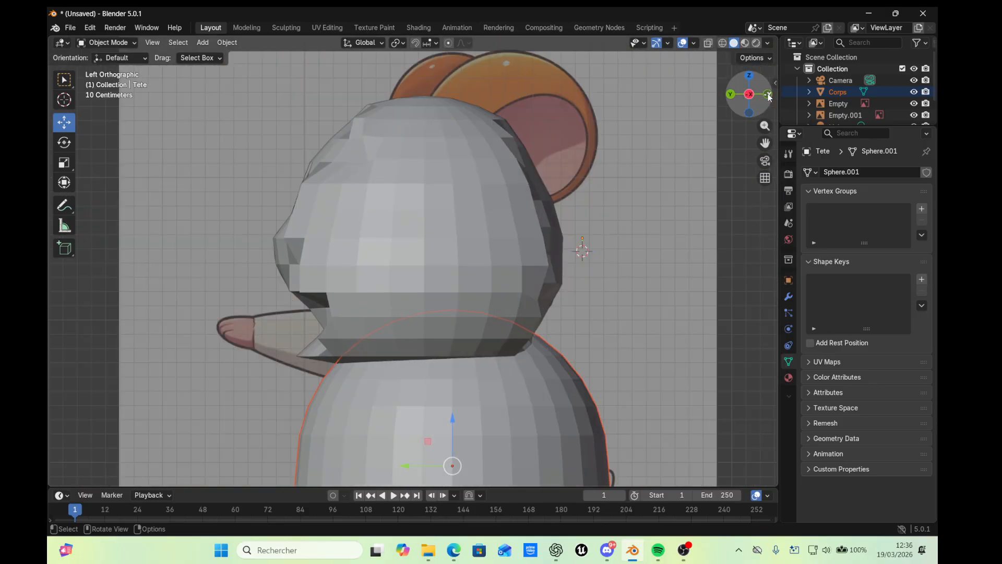
left_click(768, 95)
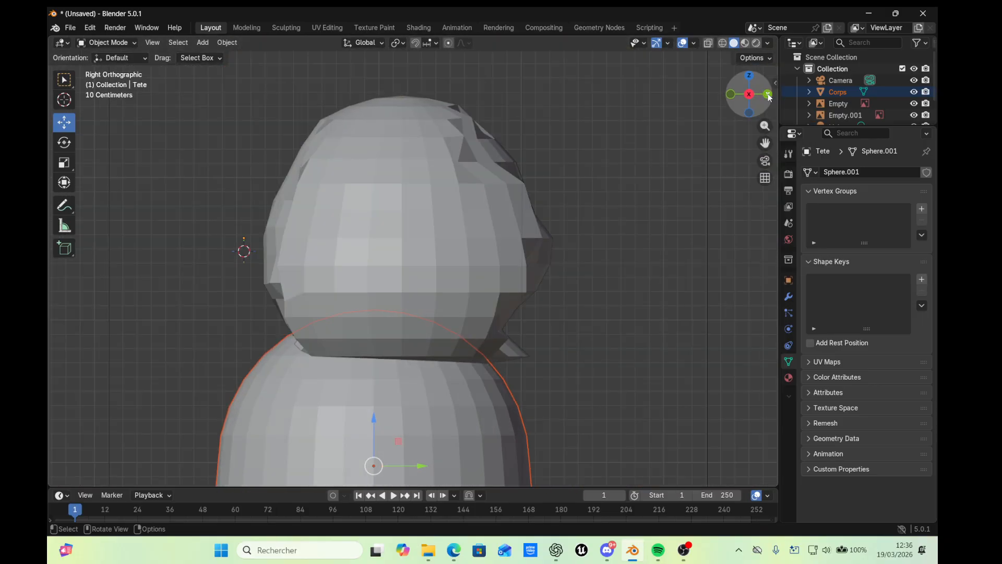
left_click(768, 95)
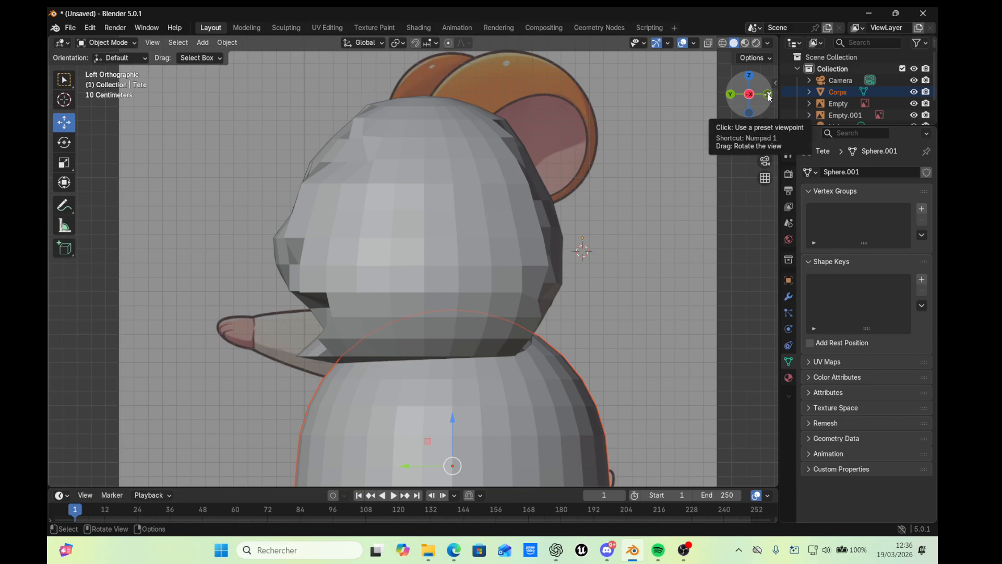
left_click(768, 95)
left_click(768, 96)
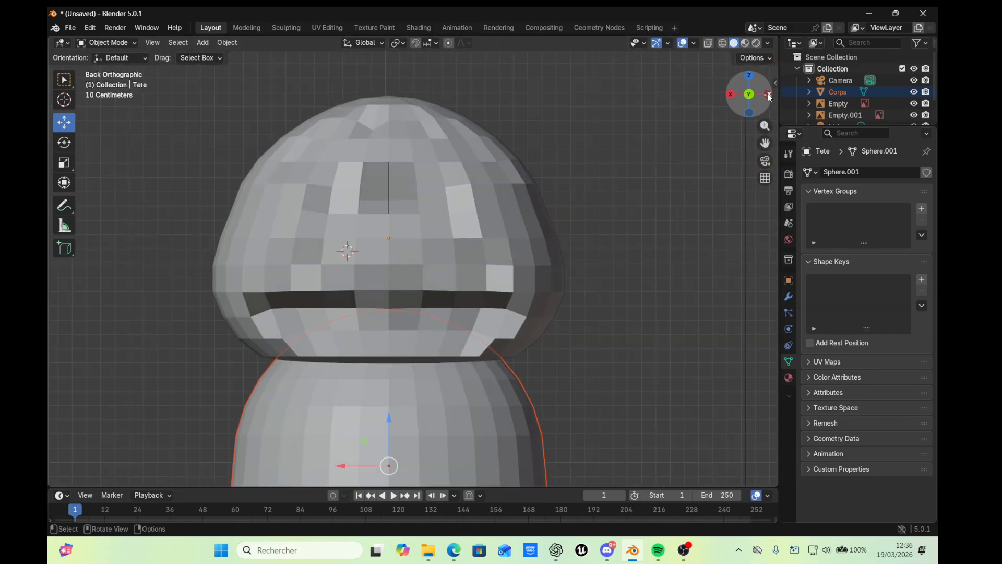
left_click(767, 96)
left_click(768, 96)
left_click(768, 95)
left_click(768, 95)
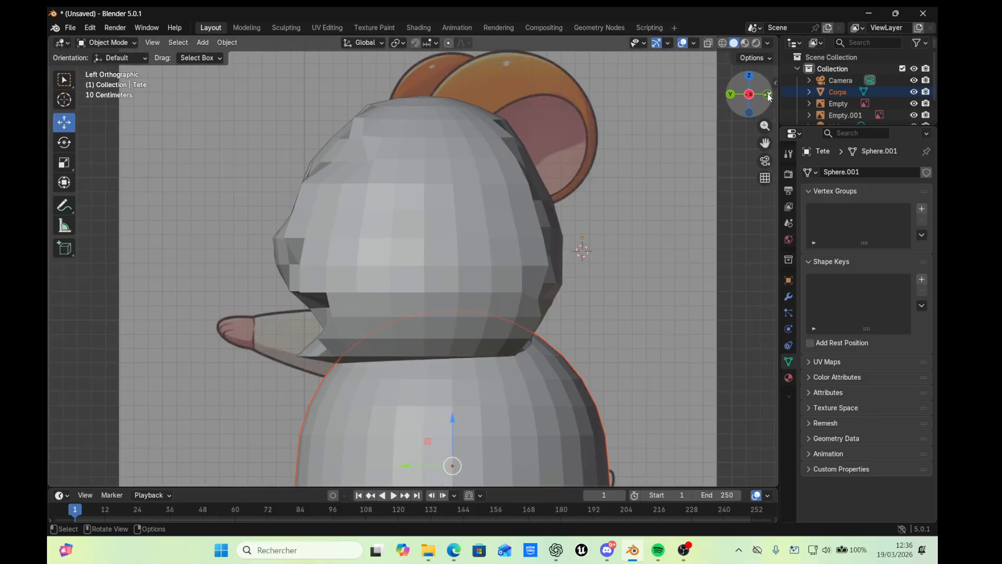
left_click(767, 96)
left_click(768, 95)
left_click(768, 95)
left_click(768, 95)
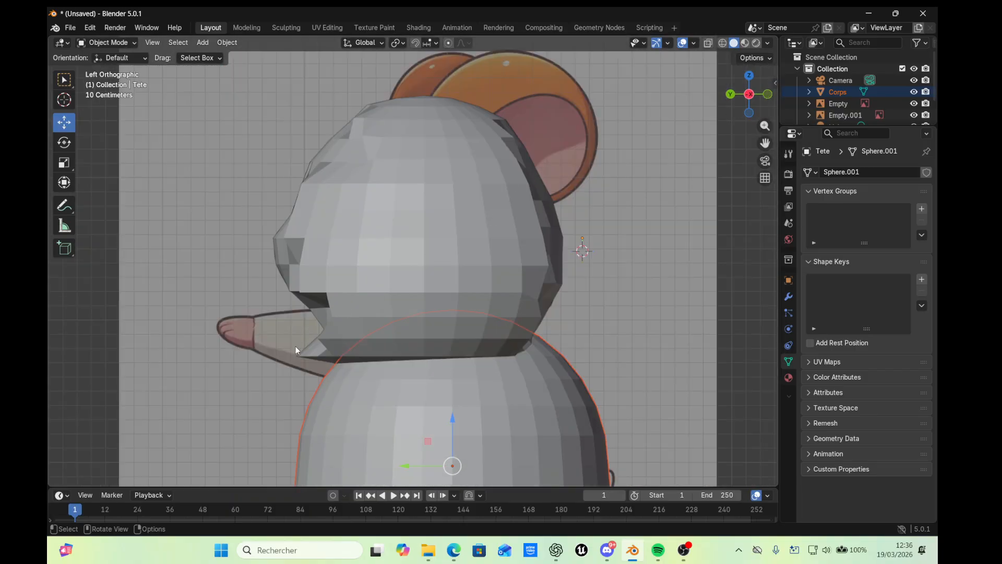
Restore wireframe shading and move the head, body and side reference together about 0.03 m along Y and 0.07 m up
key("z")
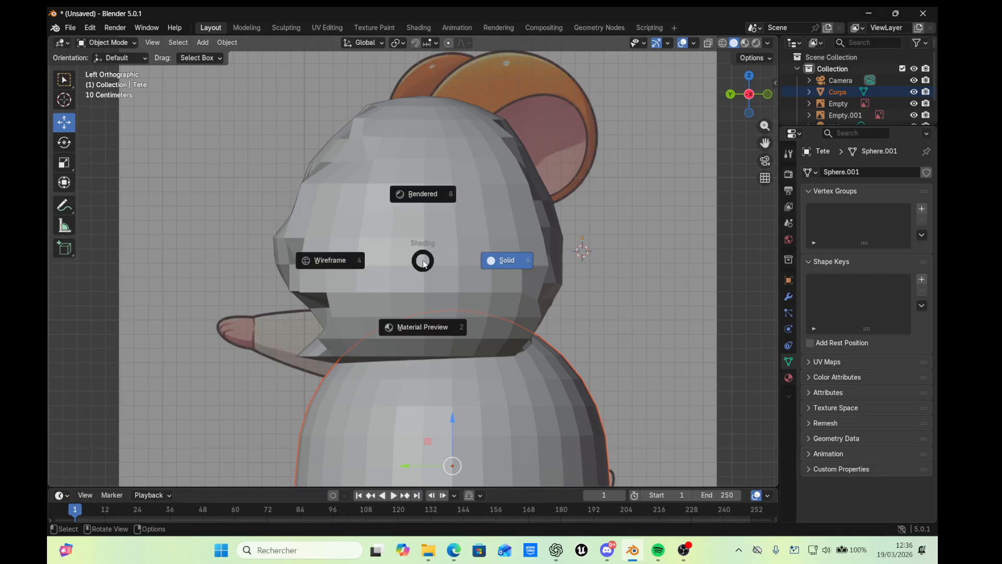
left_click(347, 262)
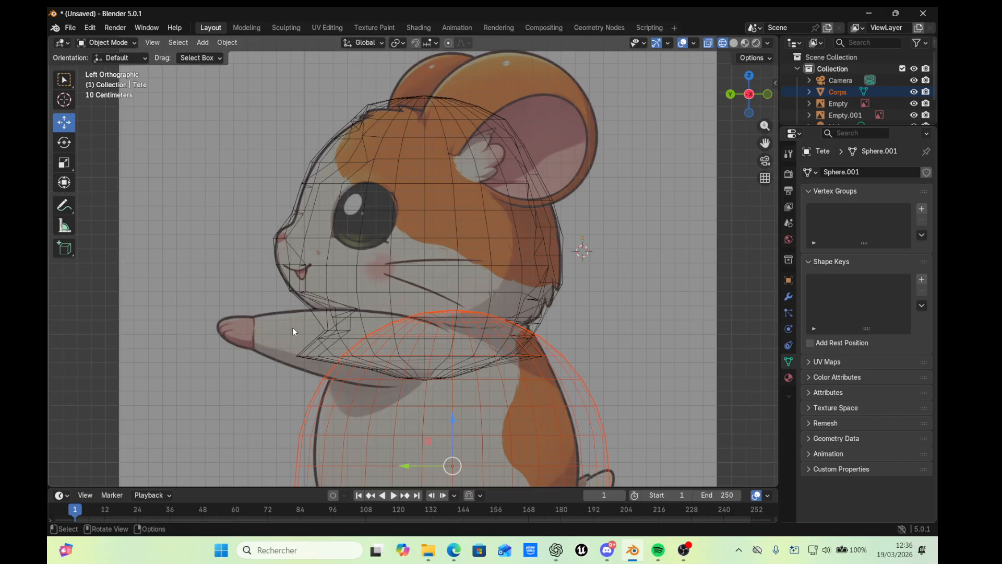
left_click_drag(292, 328, 340, 384)
key("g")
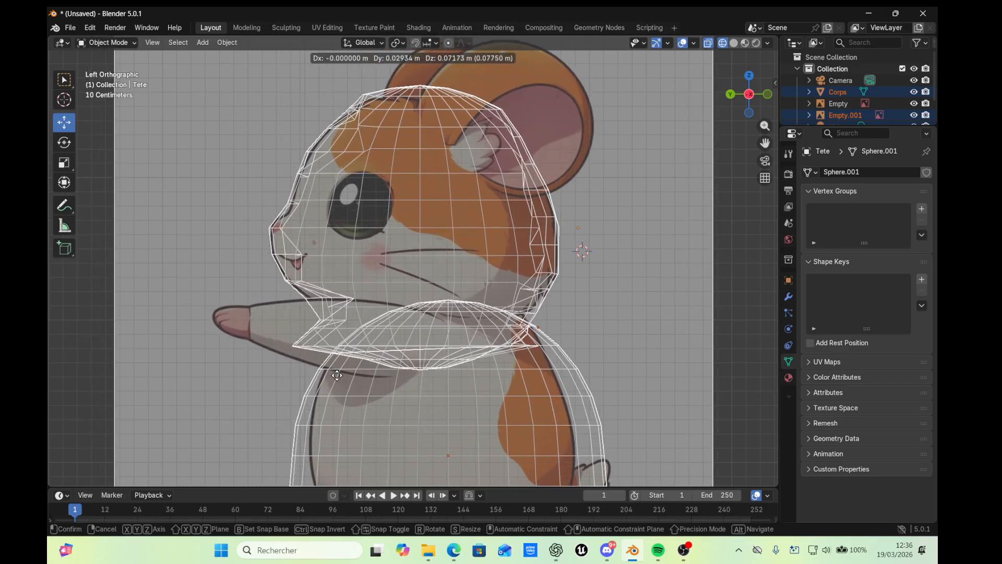
left_click(340, 375)
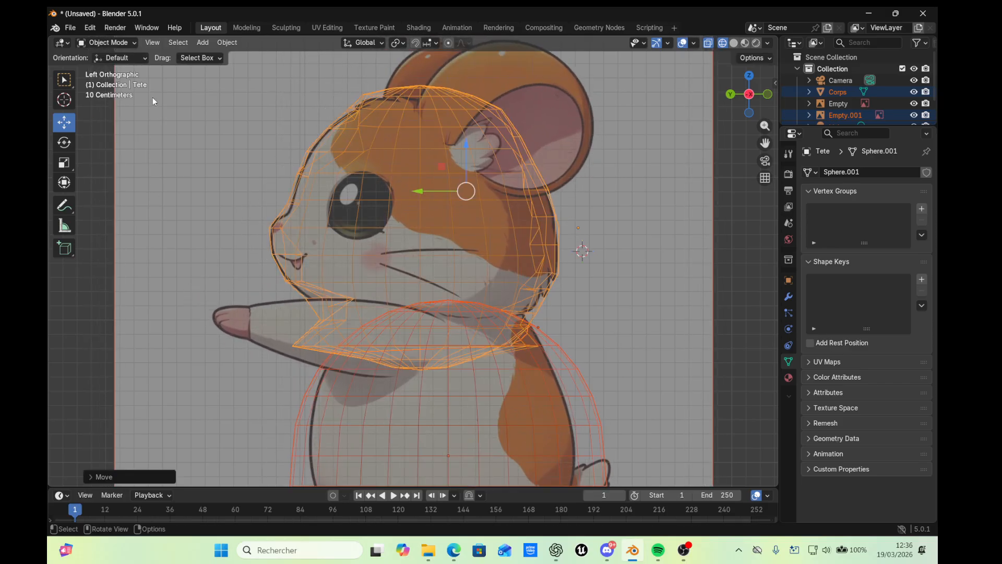
Enter Edit Mode on the head and body and move the protruding vertices below the chin back toward the neck
left_click(126, 44)
left_click(99, 64)
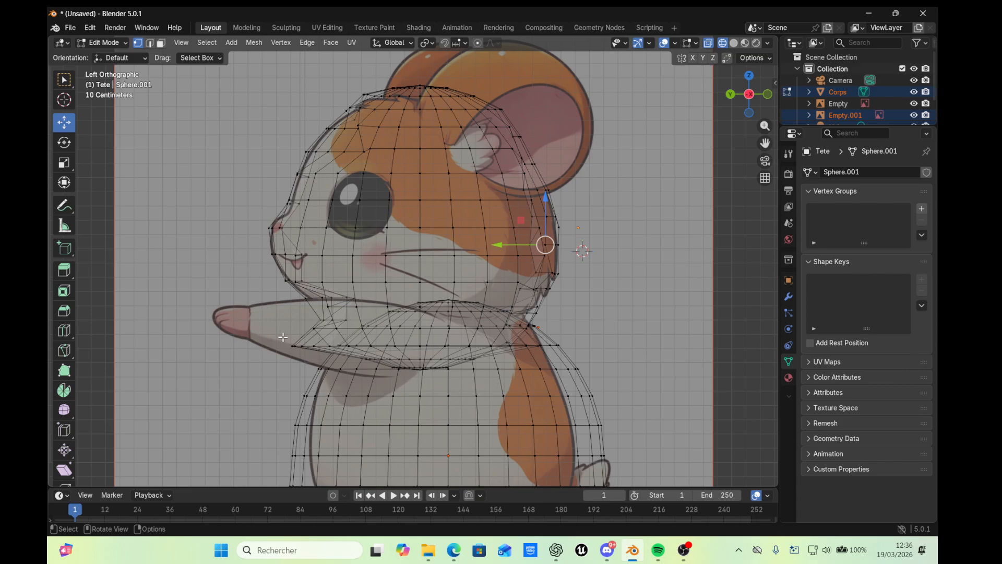
left_click_drag(277, 323, 324, 357)
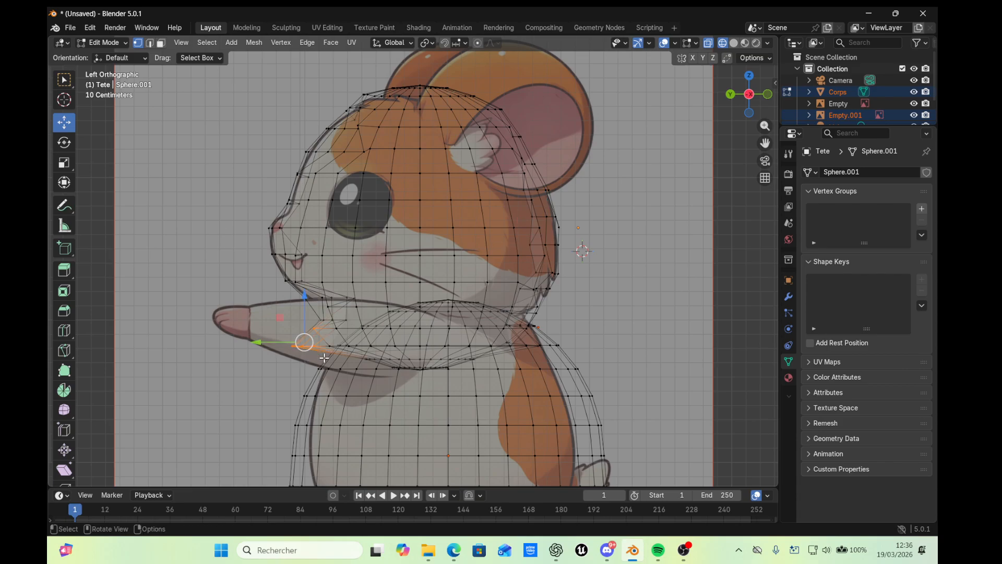
key("g")
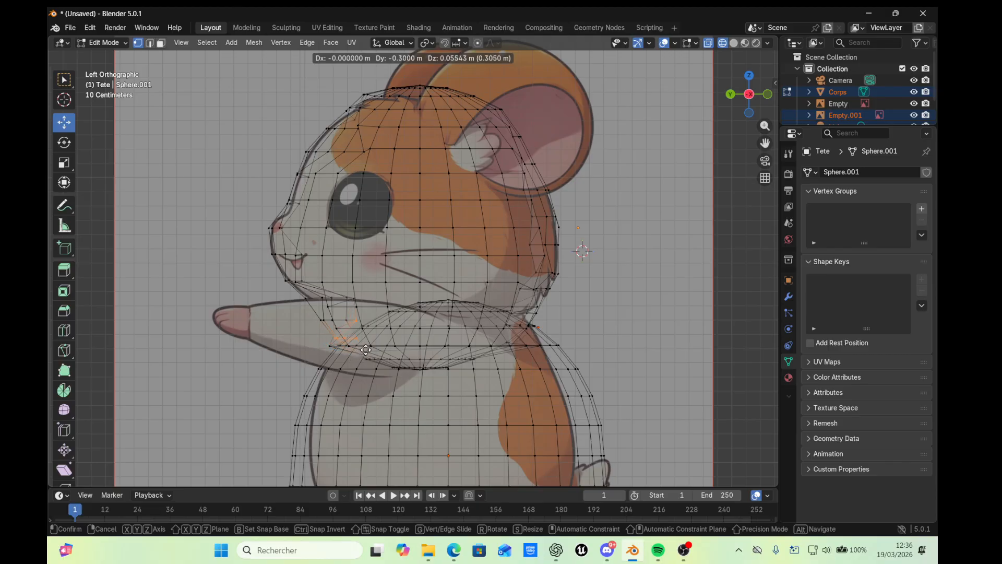
left_click(369, 346)
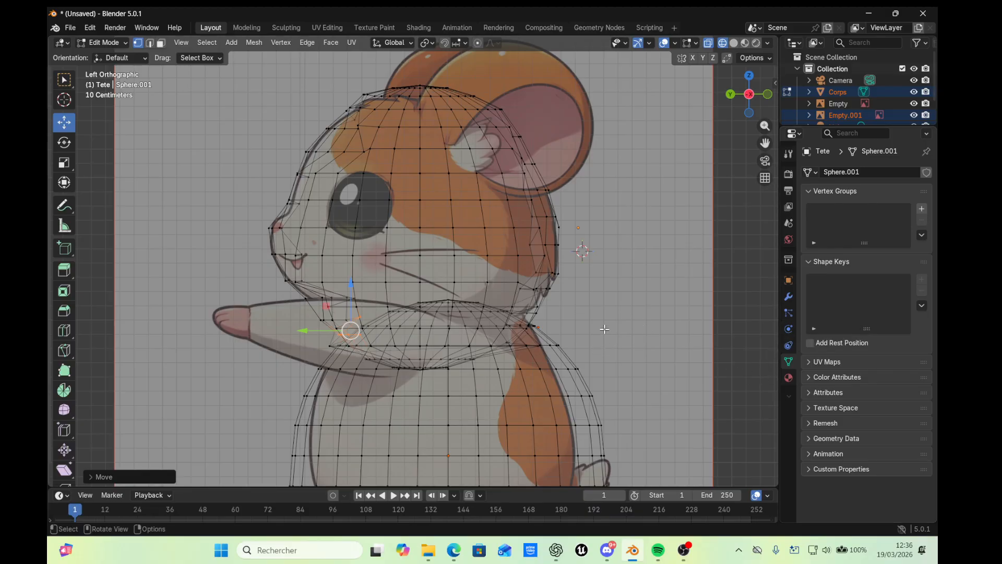
Move the body's rear vertices in the two rows just below the nape inward and down onto the back outline
left_click_drag(604, 328, 545, 361)
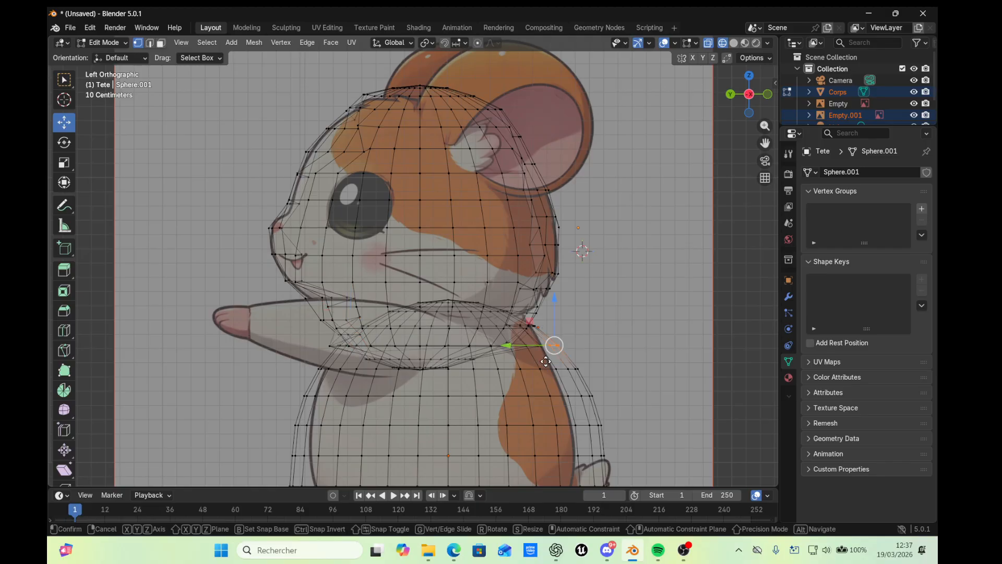
key("g")
left_click(536, 367)
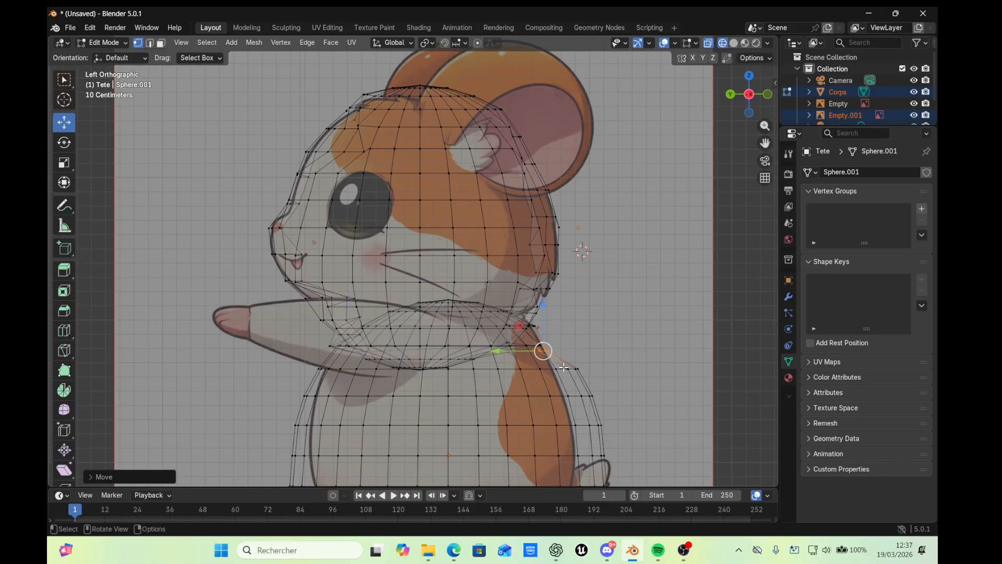
left_click_drag(598, 357, 551, 378)
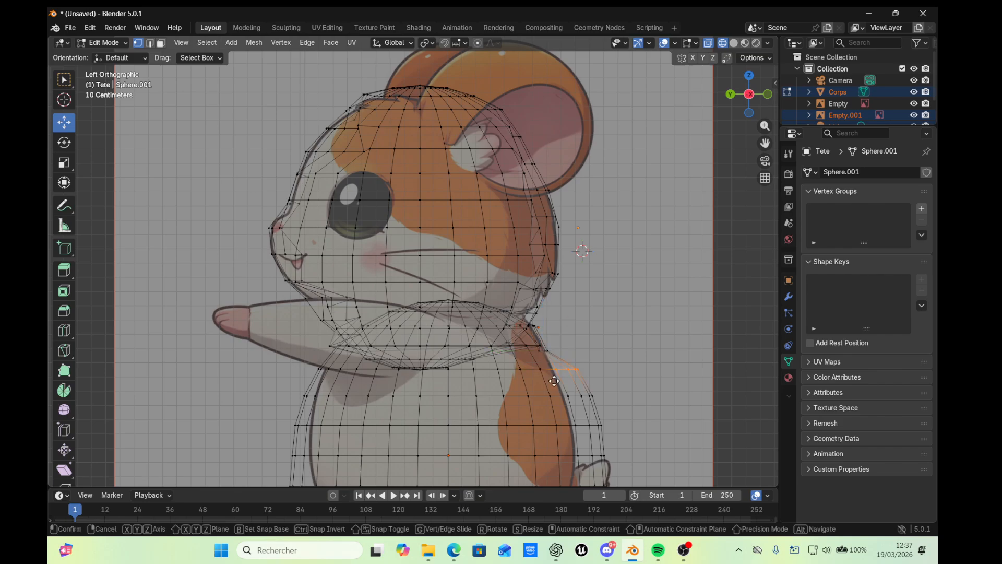
key("g")
left_click(547, 389)
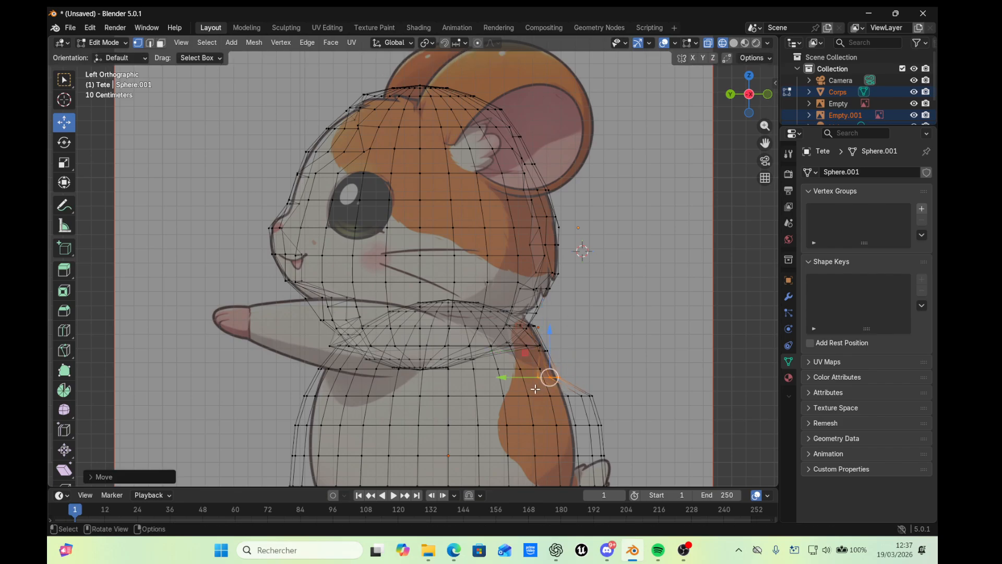
Pull the rear vertices of the next two body rows inward to follow the back outline beside the orange patch
left_click_drag(607, 382, 562, 410)
key("g")
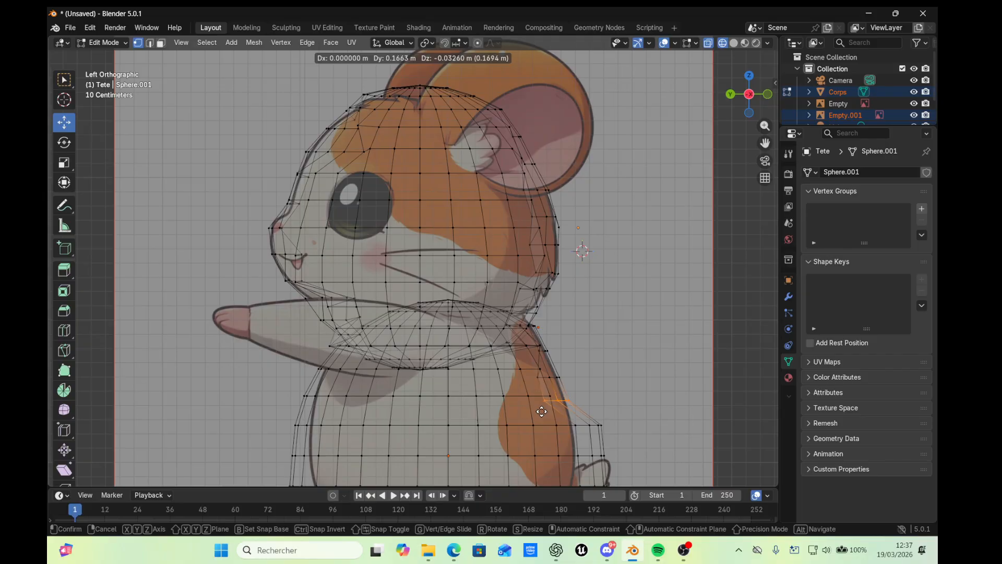
left_click(542, 412)
left_click_drag(611, 415, 562, 440)
key("g")
left_click(540, 438)
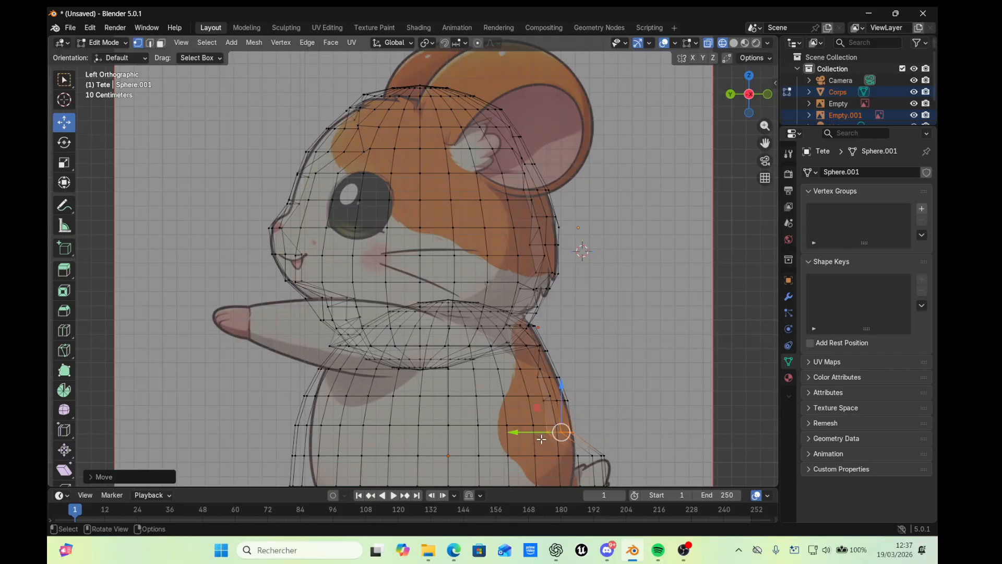
Move the rear vertices of the two body rows beside the upper tail inward onto the lower back outline
left_click_drag(764, 143, 763, 53)
left_click_drag(618, 352, 574, 381)
key("g")
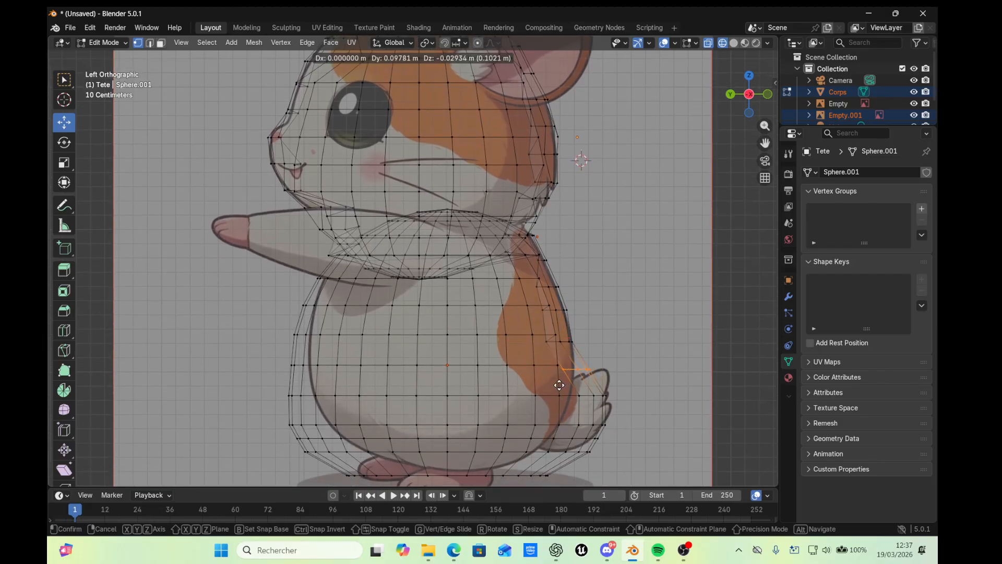
left_click(545, 388)
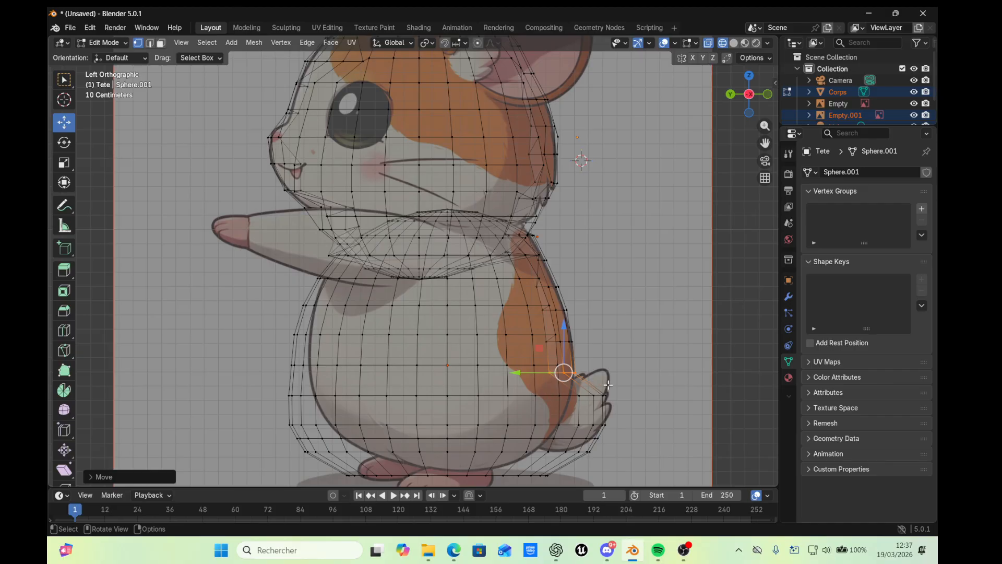
left_click_drag(615, 385, 566, 432)
key("g")
left_click(537, 409)
Move the rear vertices of the body rows beside and just below the lower tail inward onto the drawn outline
key("g")
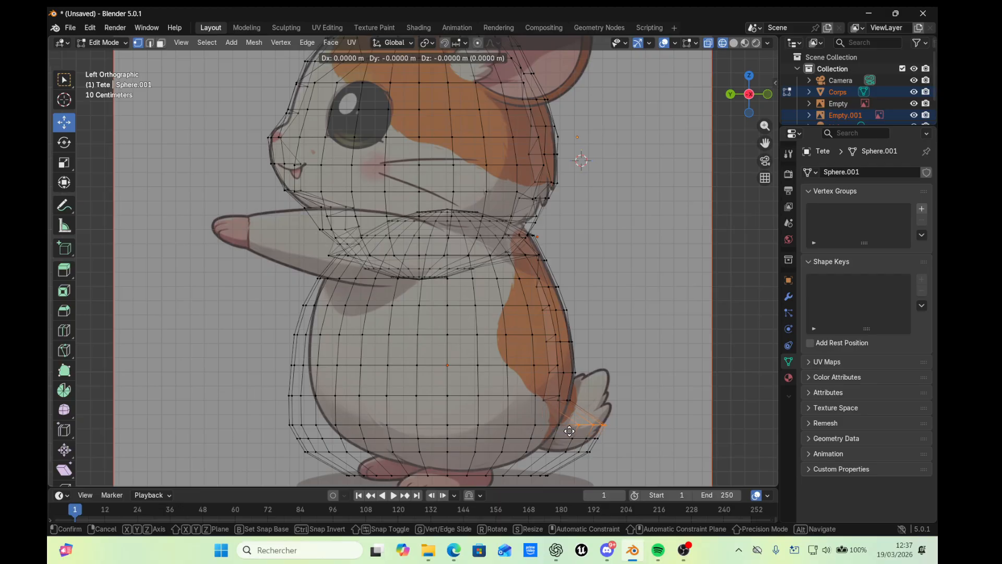
left_click(569, 431)
left_click_drag(623, 408, 554, 433)
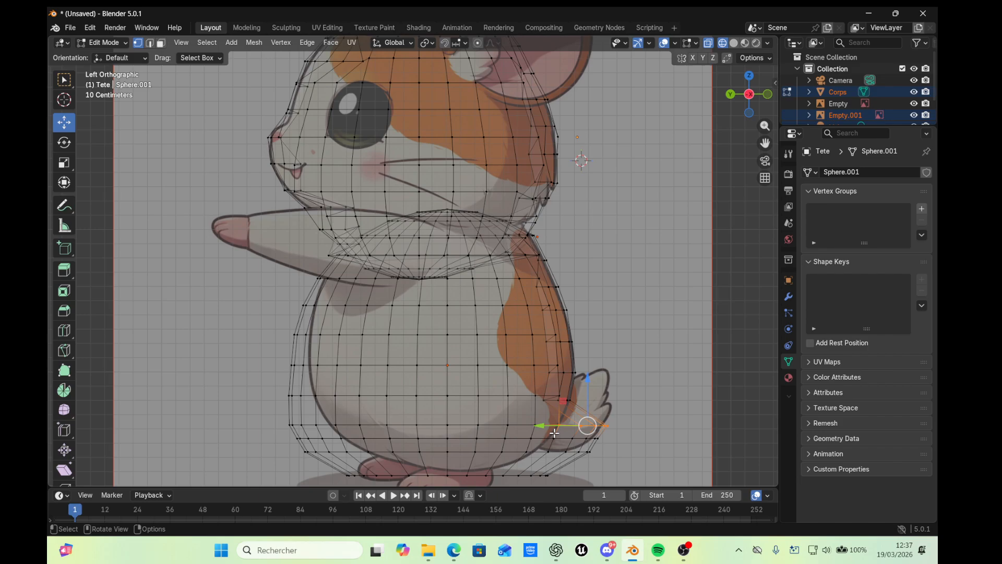
key("g")
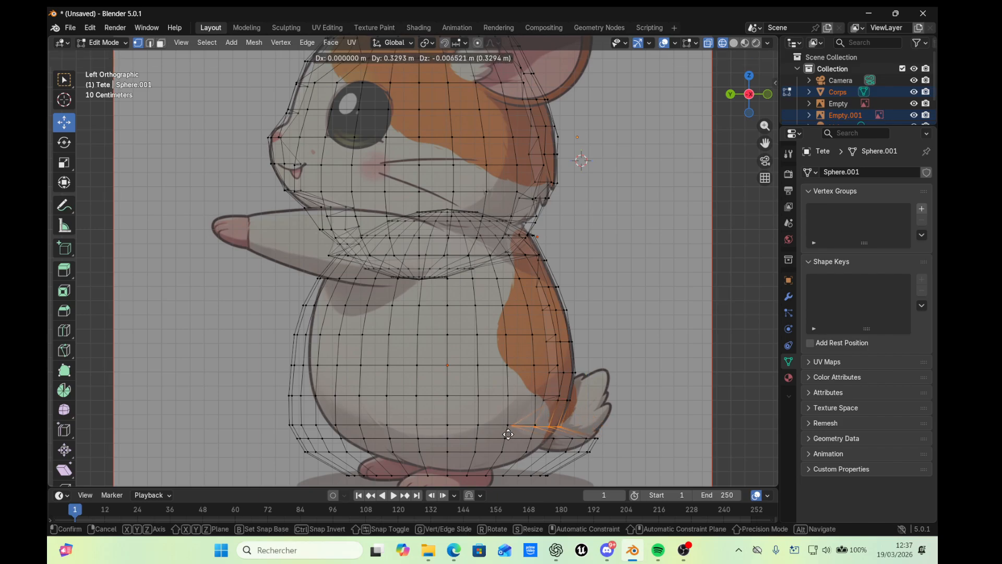
left_click(509, 435)
left_click_drag(598, 433, 544, 459)
key("g")
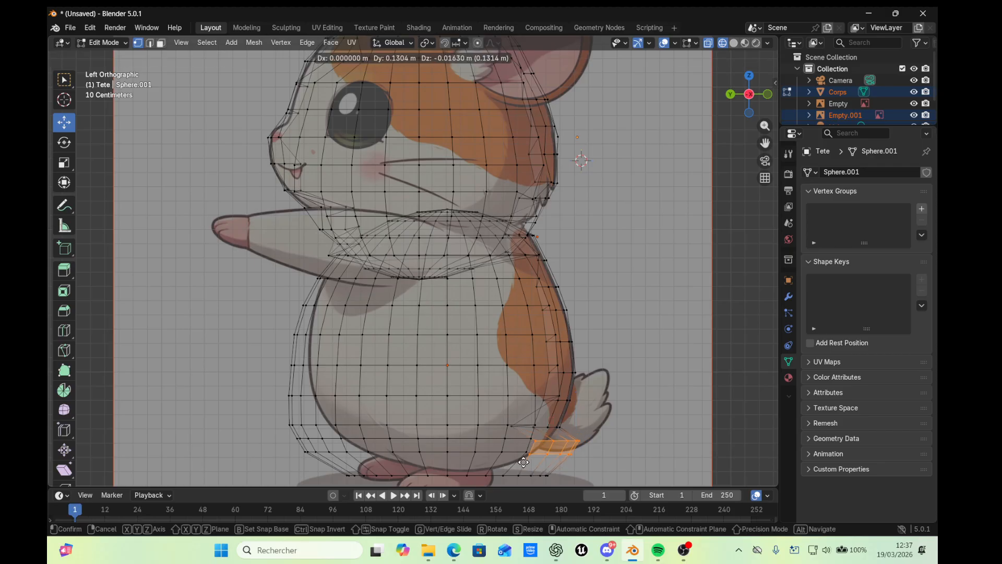
left_click(492, 461)
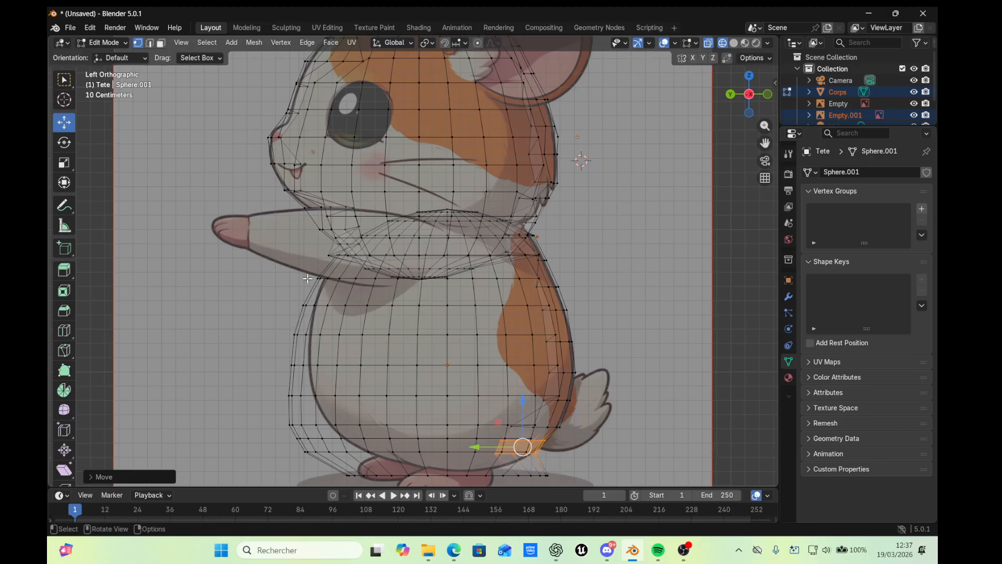
Move the front vertices of the upper belly rows, from below the arm down to mid-body, inward onto the belly outline
left_click_drag(312, 274, 316, 373)
key("g")
left_click(329, 312)
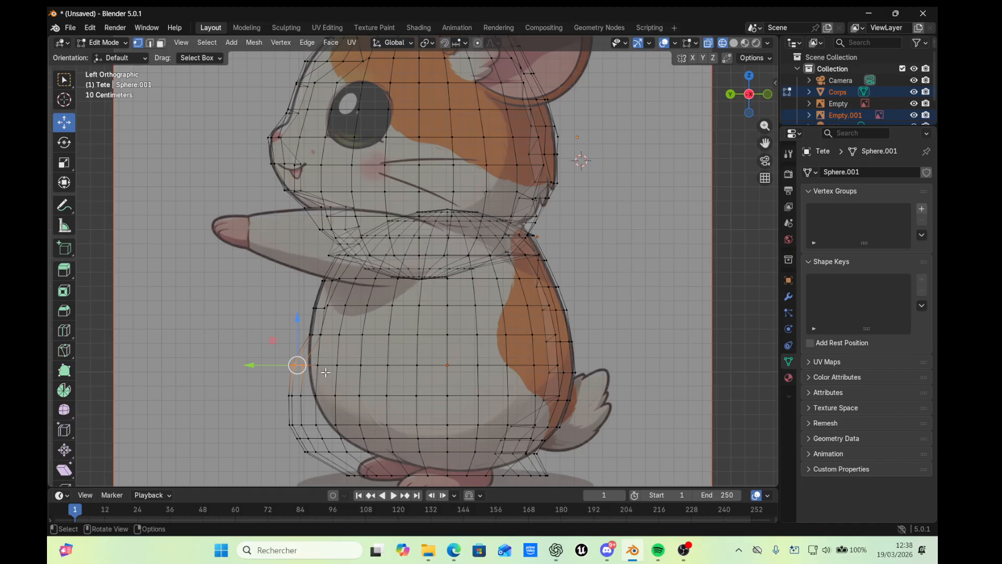
key("g")
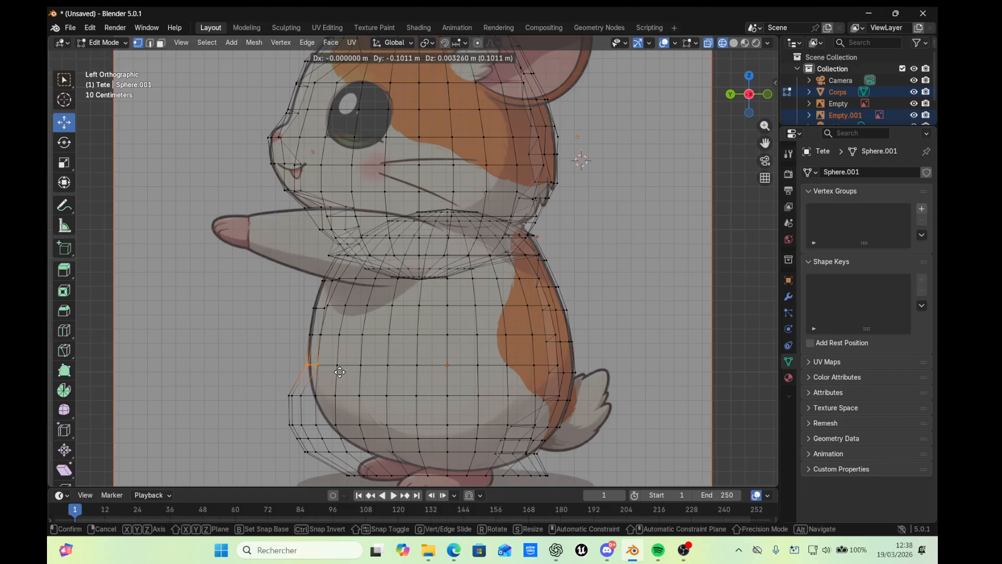
left_click(339, 371)
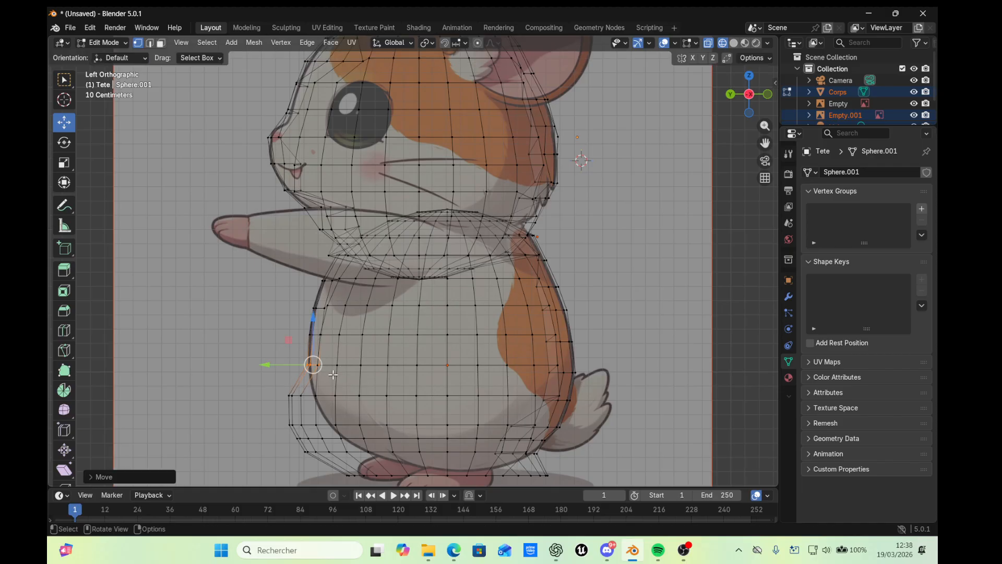
Pull the front vertices of the next two rows below mid-belly inward to follow the curve of the lower belly outline
left_click(282, 382)
key("g")
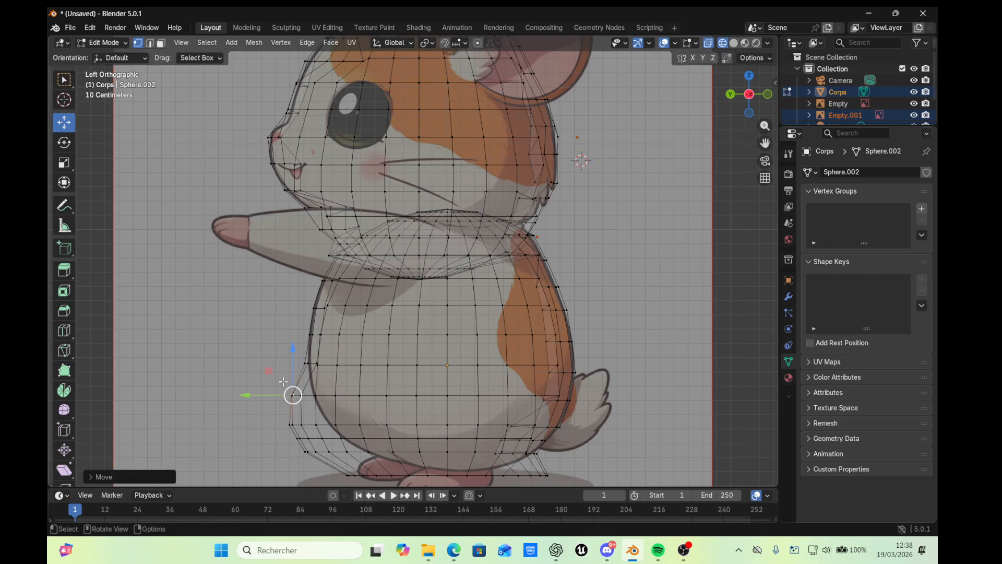
left_click(287, 383)
left_click(264, 370)
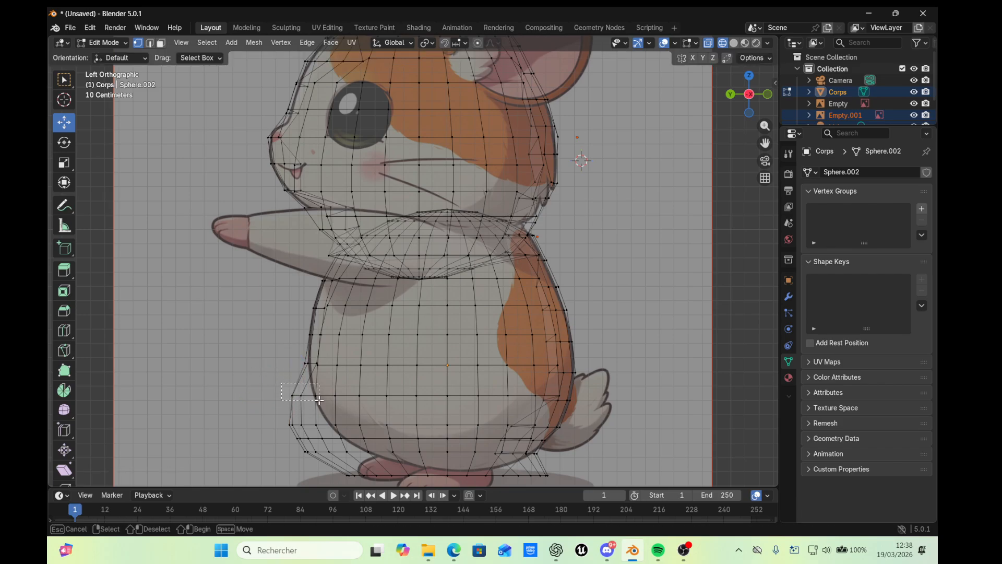
left_click(301, 395)
key("g")
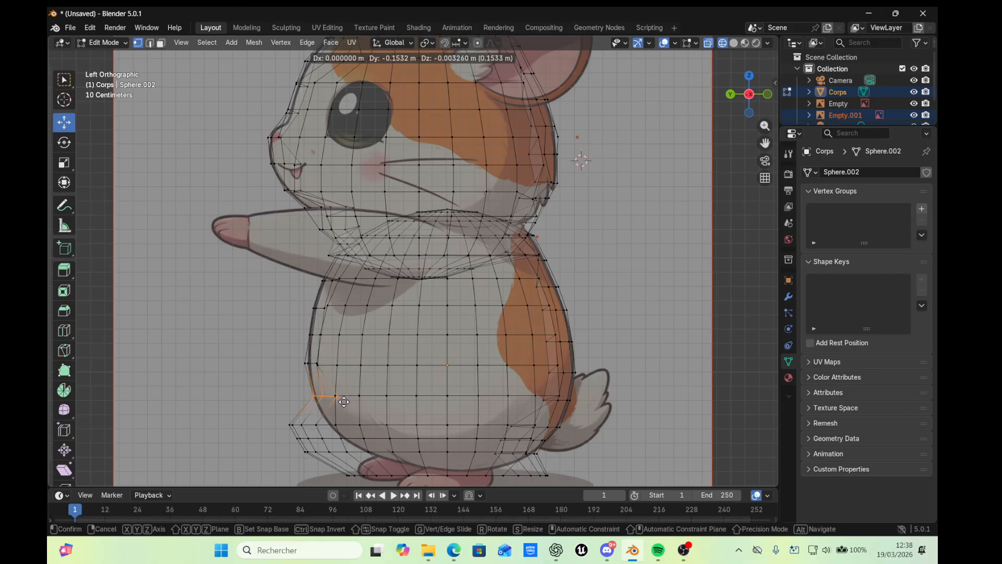
left_click(344, 401)
left_click(282, 415)
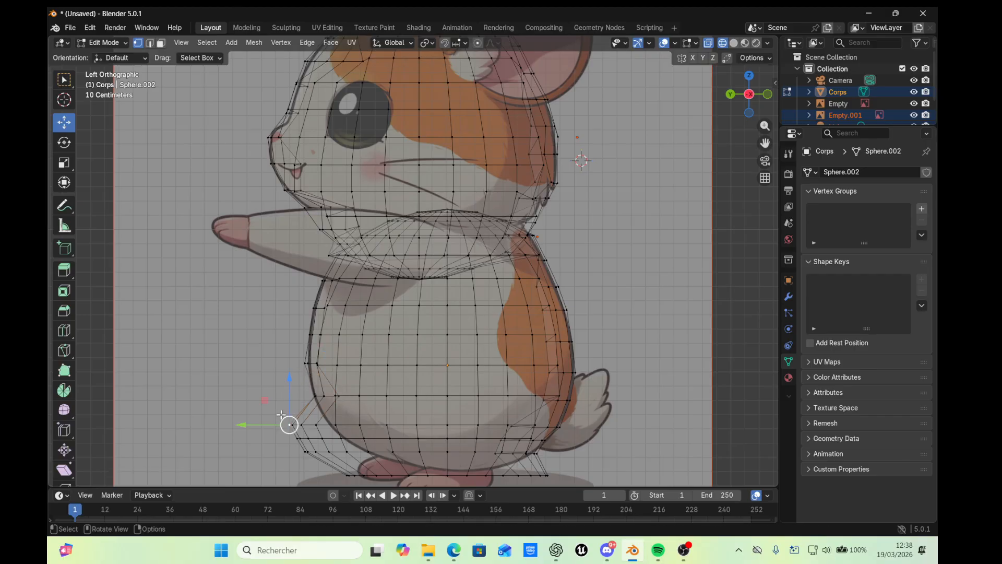
left_click_drag(273, 405, 340, 431)
key("g")
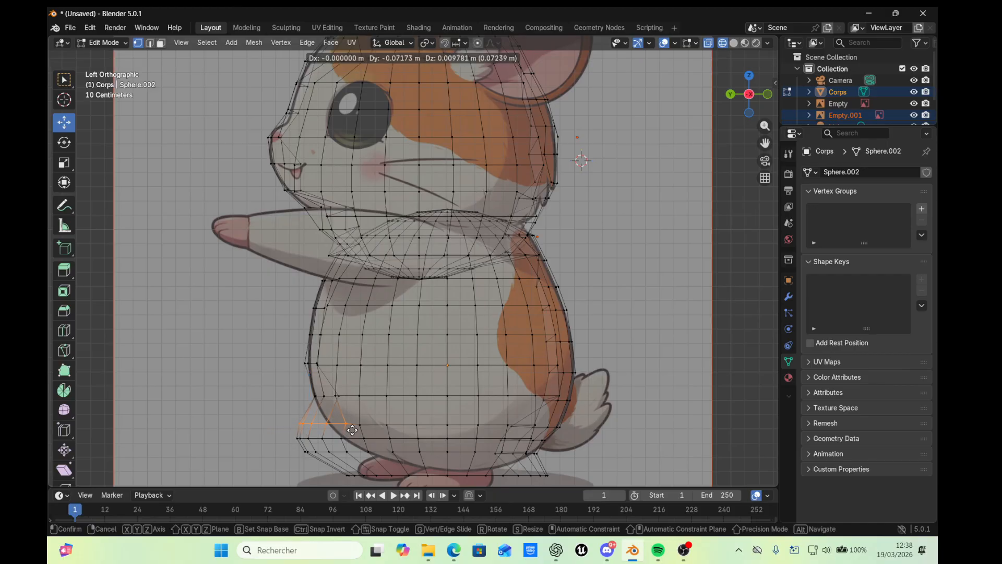
left_click(380, 432)
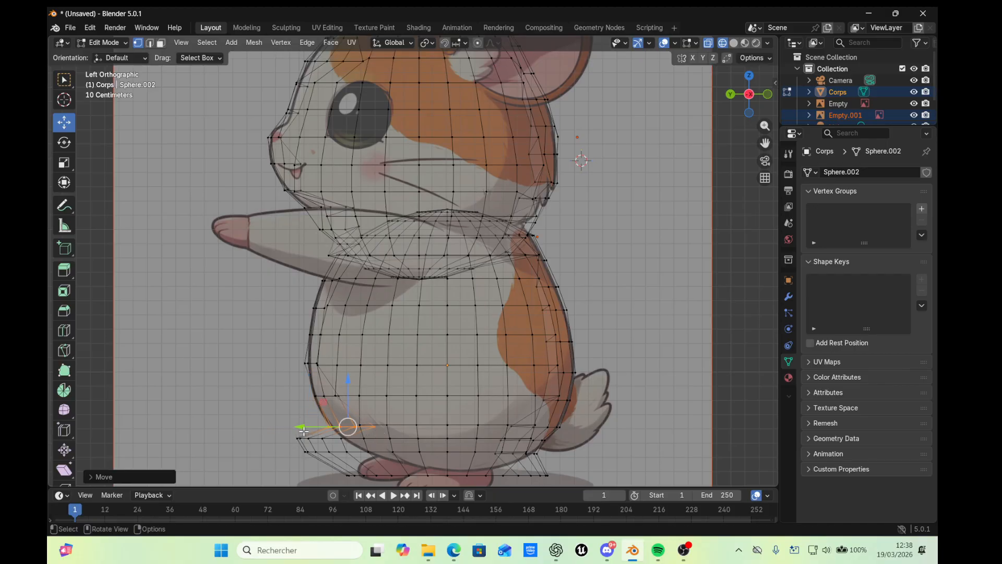
left_click(281, 448)
key("g")
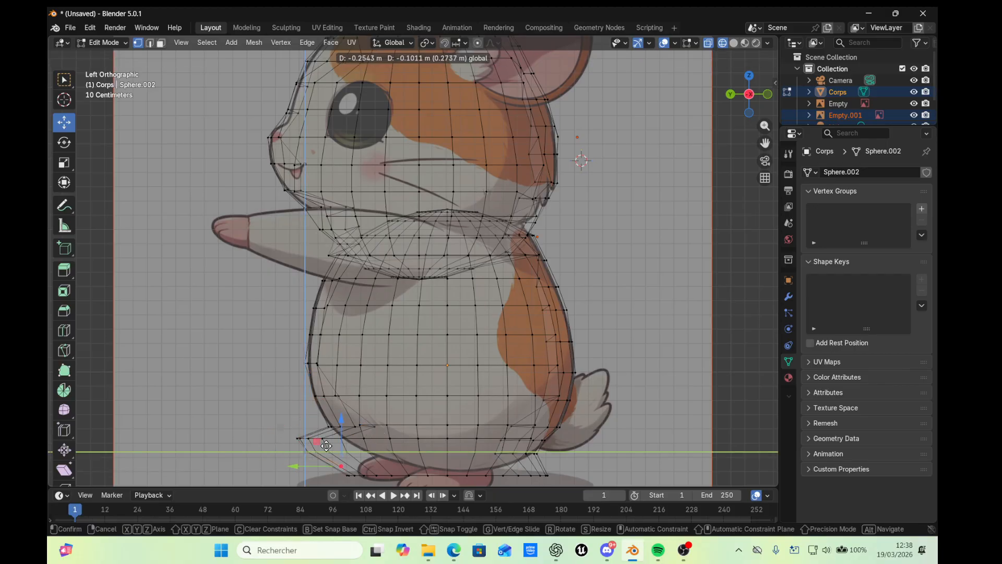
left_click(324, 445)
key("ctrl+z")
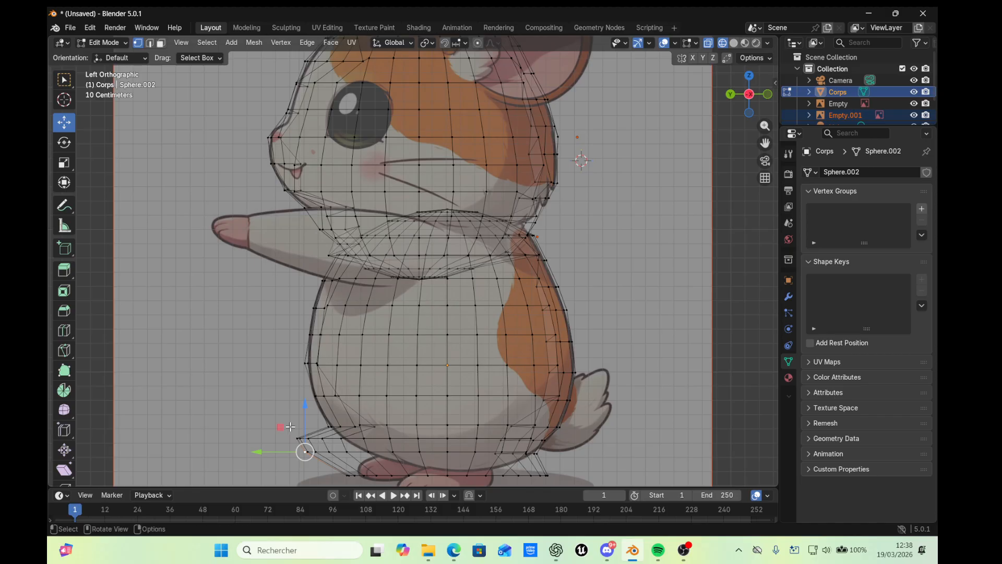
Move the front vertices of the two rows just above the feet inward onto the underside of the belly outline
left_click_drag(282, 428, 371, 454)
key("g")
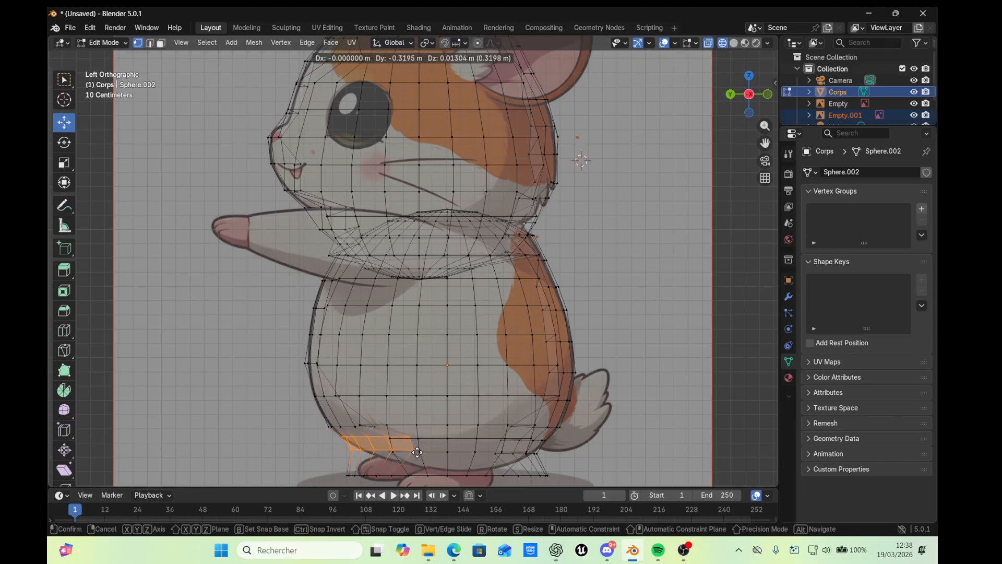
left_click(417, 452)
left_click(349, 449)
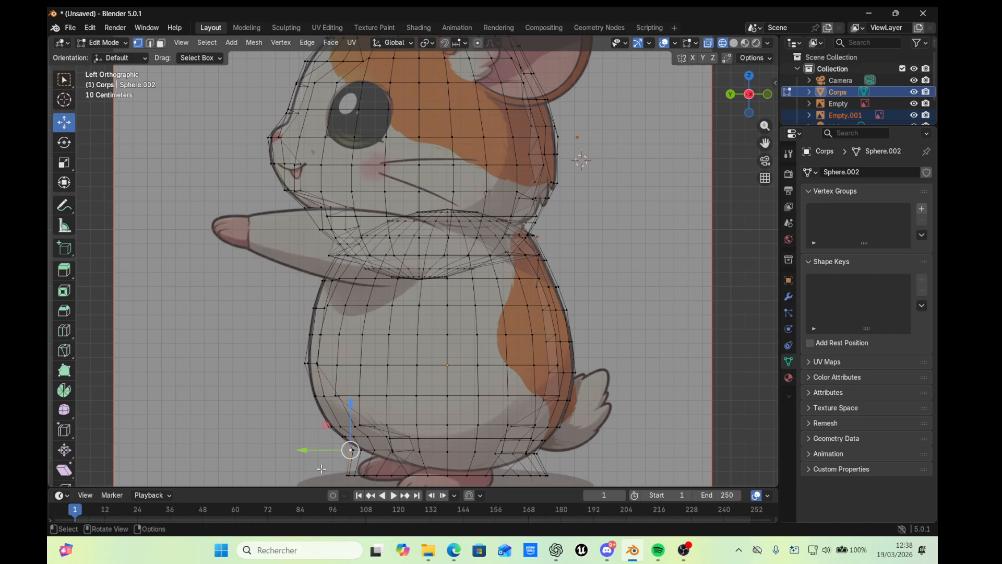
left_click(321, 469)
left_click(350, 450)
key("g")
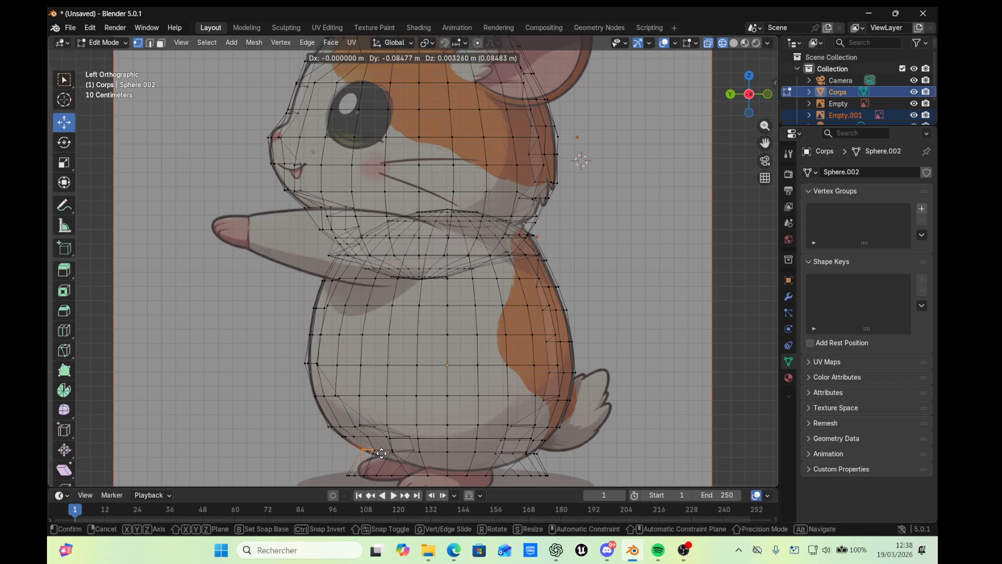
left_click(378, 452)
Move the front and rear vertices of the row at the feet inward and up to round off the body's underside
left_click_drag(334, 465, 417, 479)
key("g")
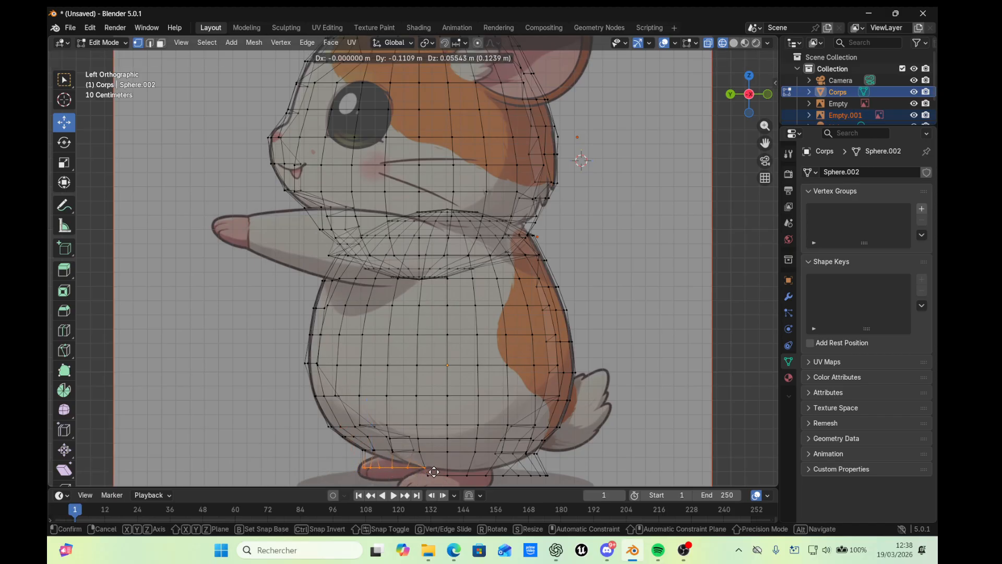
left_click(450, 465)
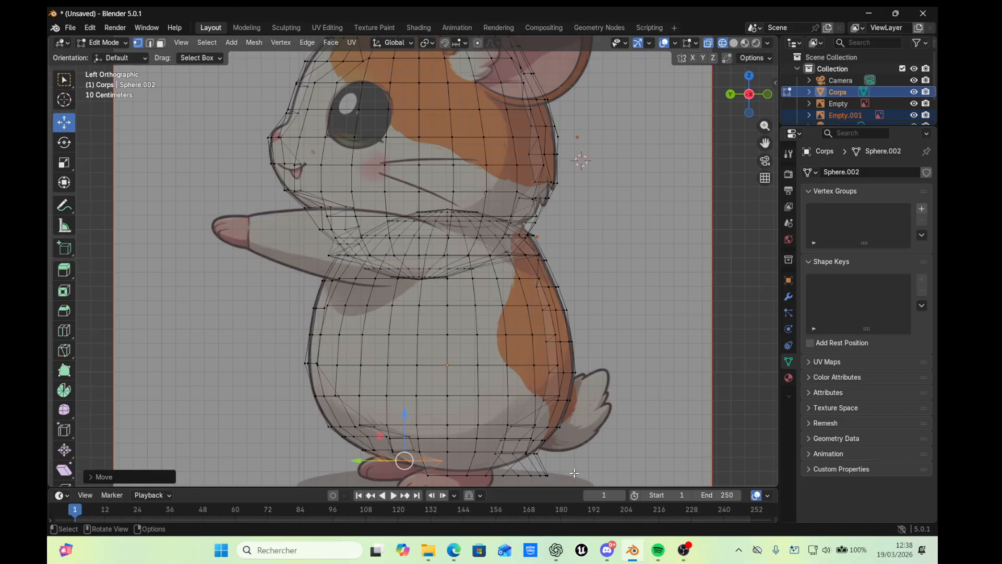
left_click_drag(573, 466, 490, 483)
key("g")
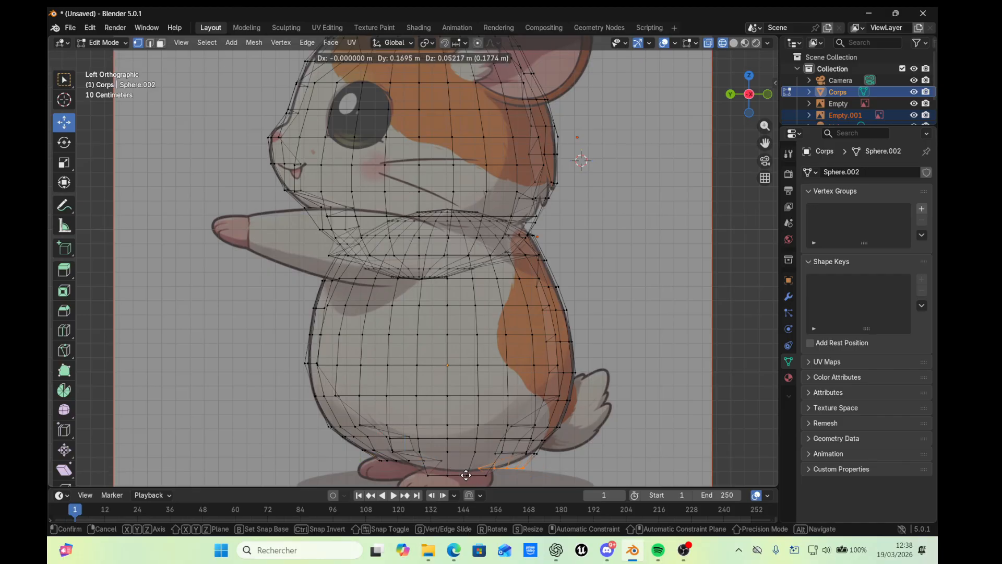
left_click(459, 474)
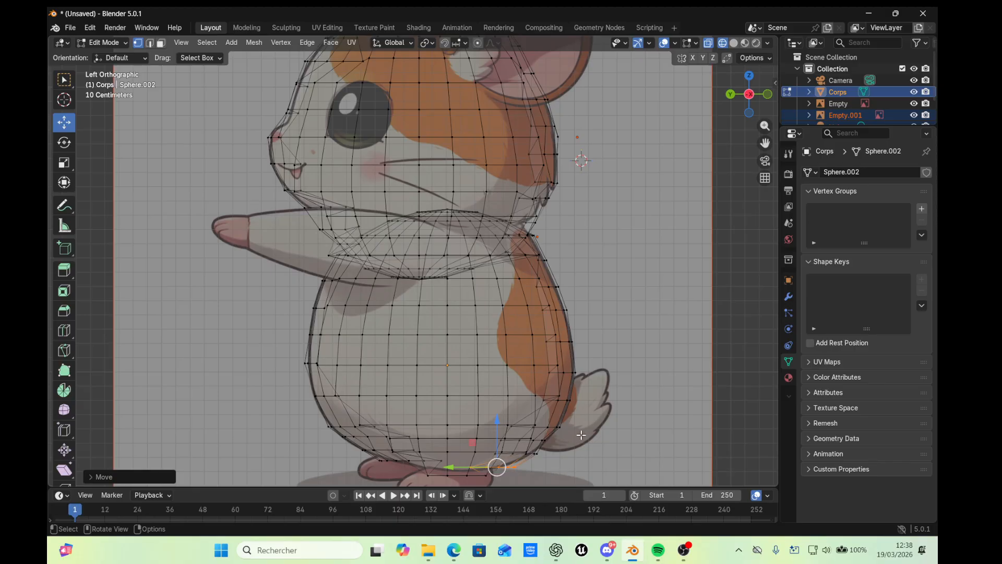
Return to Object Mode with solid shading and inspect the head and body shapes from several sides
scroll(400, 293, "down", 1)
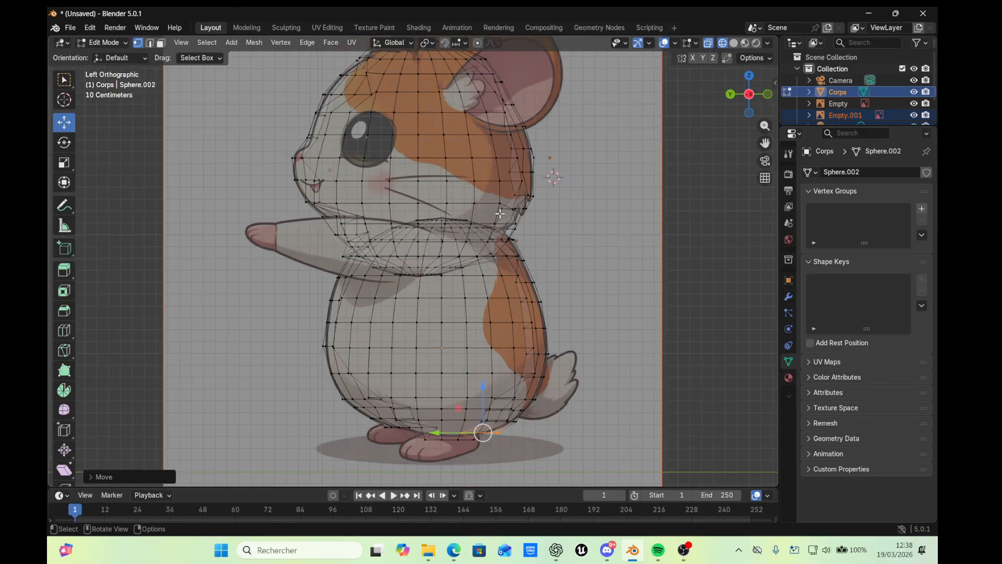
left_click(104, 43)
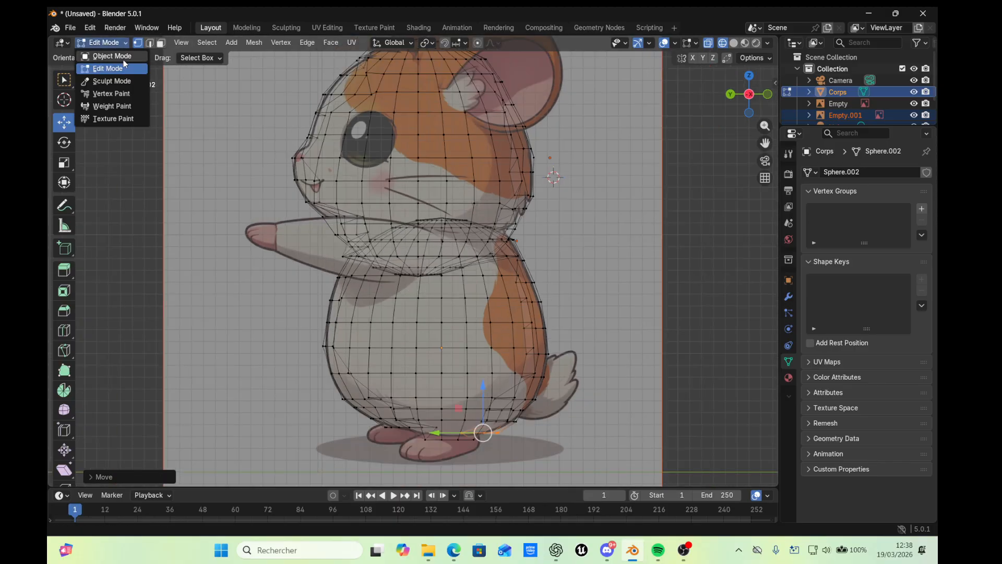
left_click(123, 58)
key("z")
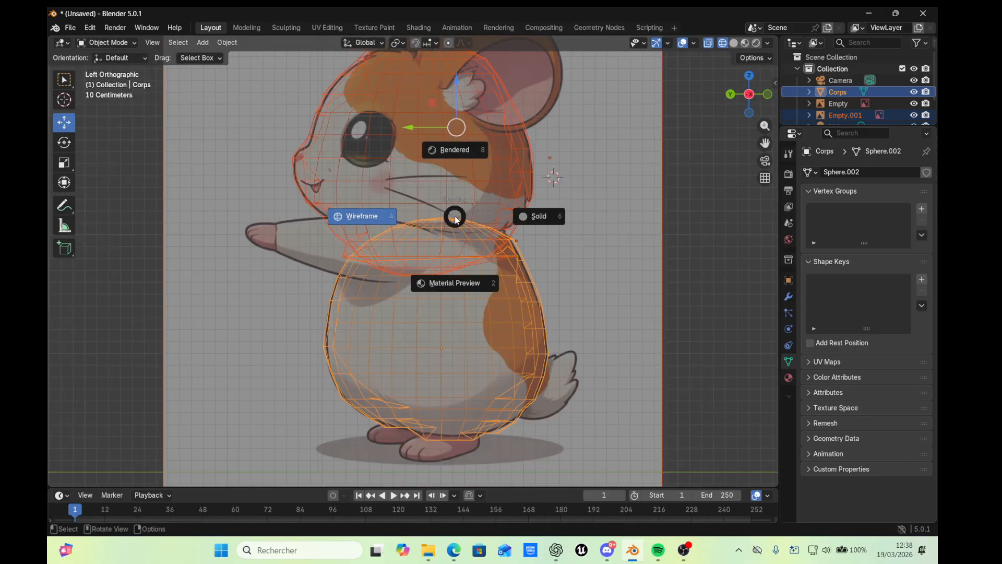
left_click(525, 220)
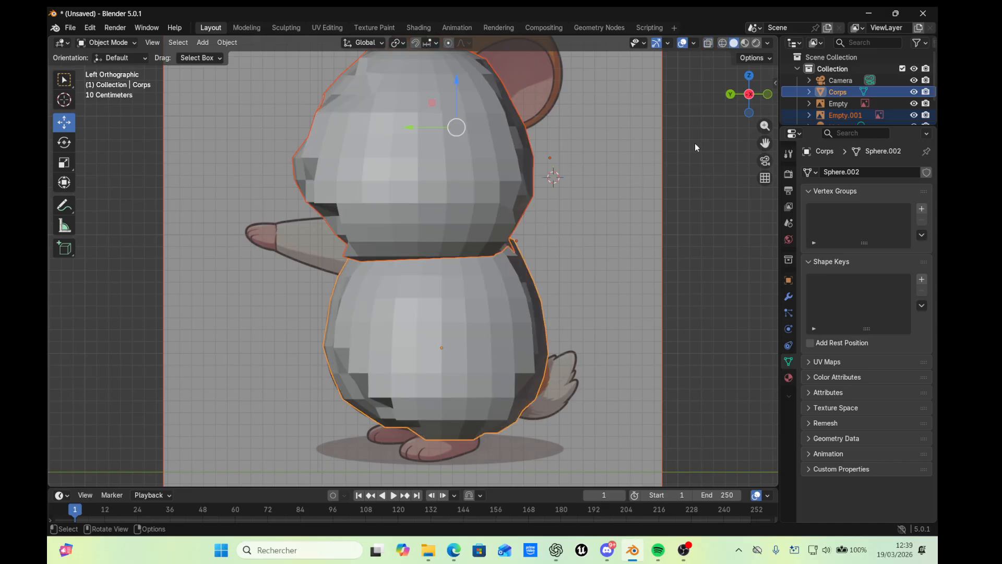
middle_click_drag(593, 156, 194, 211)
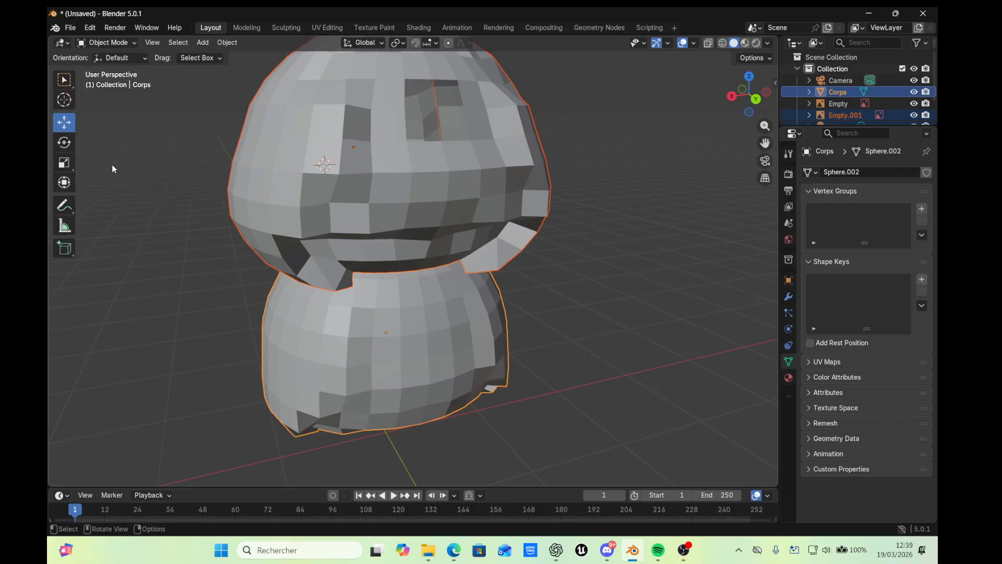
middle_click_drag(111, 165, 540, 167)
Compare the two meshes in Material Preview, Wireframe and Rendered shading, finishing in Wireframe
key("z")
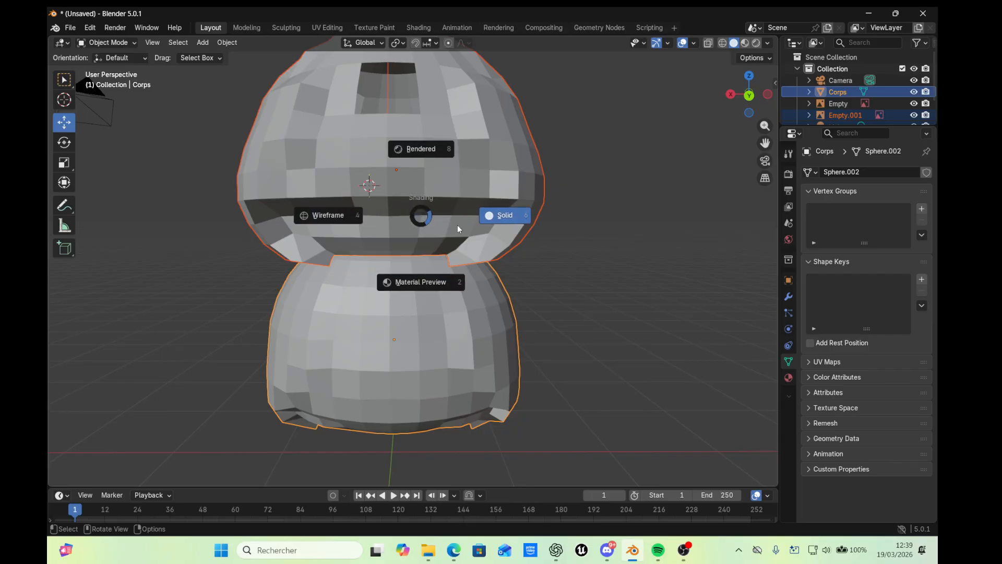
left_click(408, 281)
key("z")
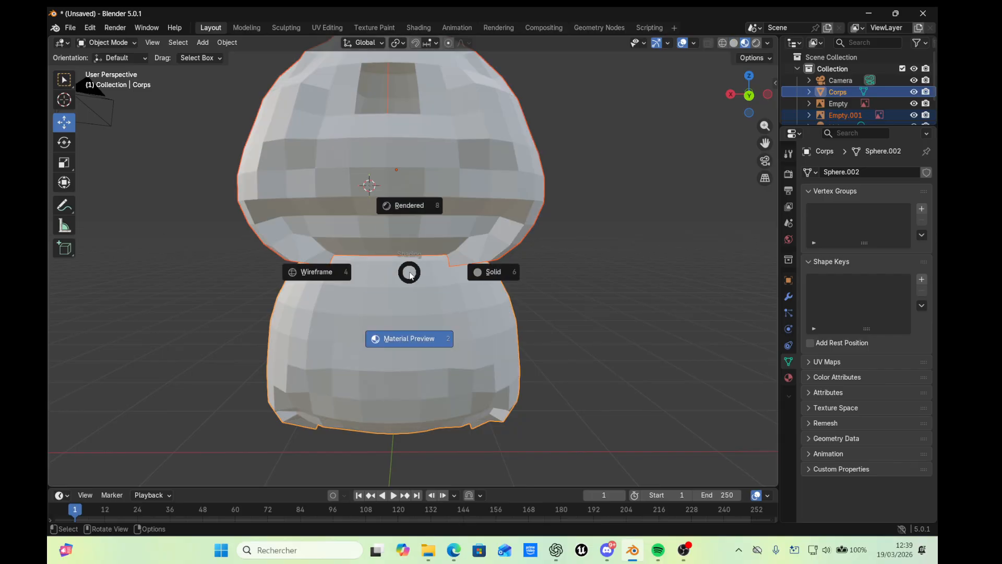
left_click(334, 271)
key("z")
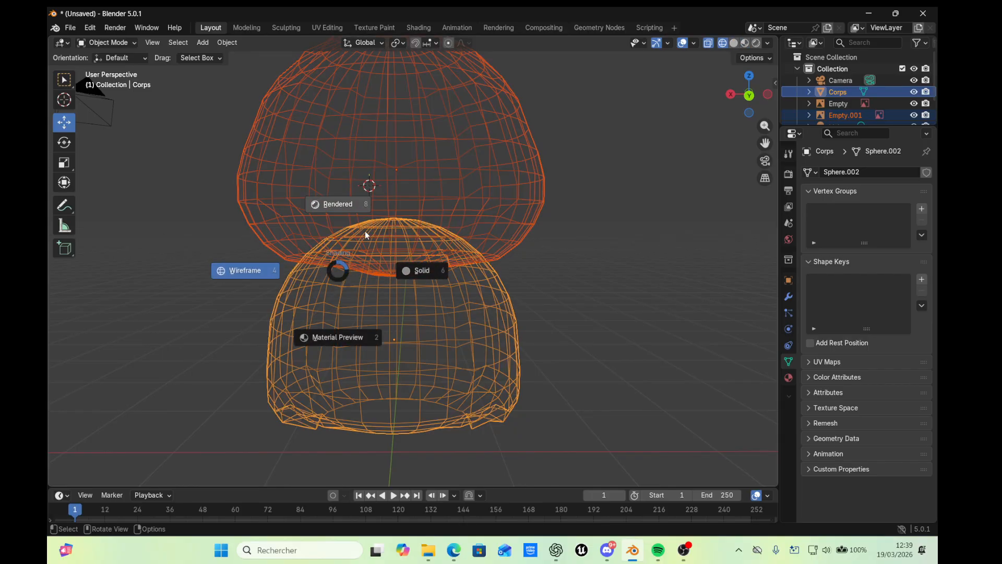
left_click(351, 207)
key("z")
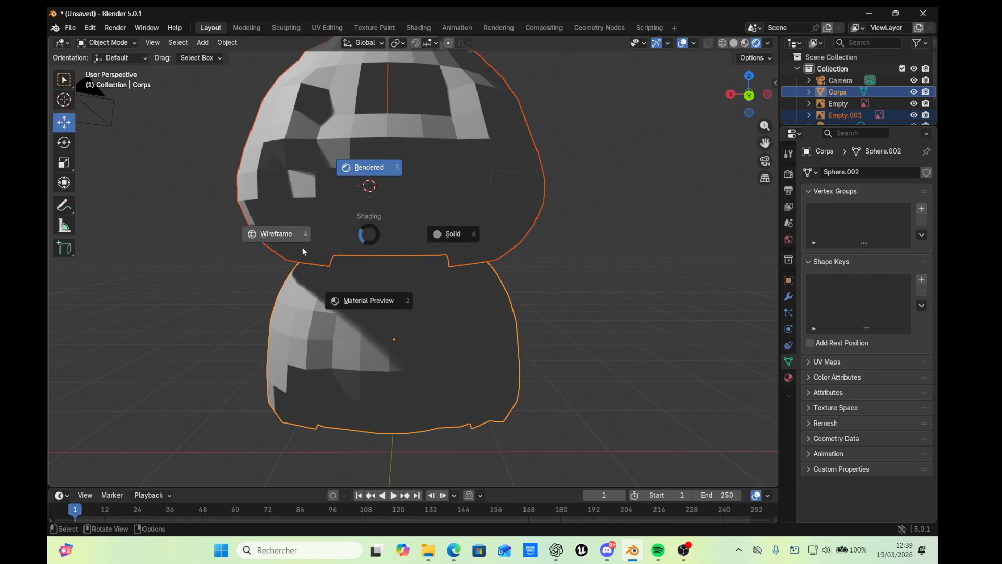
left_click(289, 244)
Put the head and body back into Edit Mode and align the view to Right Orthographic
left_click(109, 43)
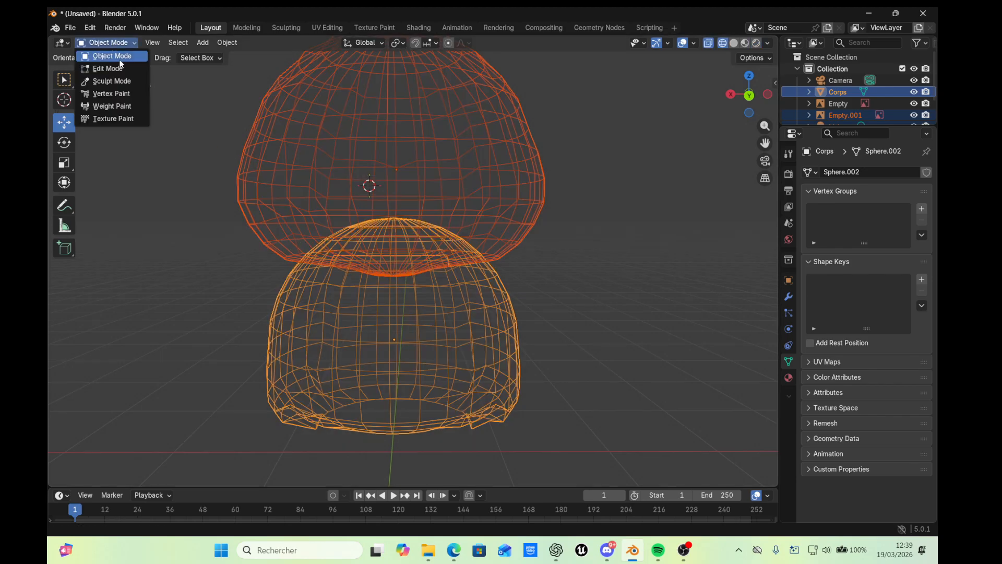
left_click(119, 66)
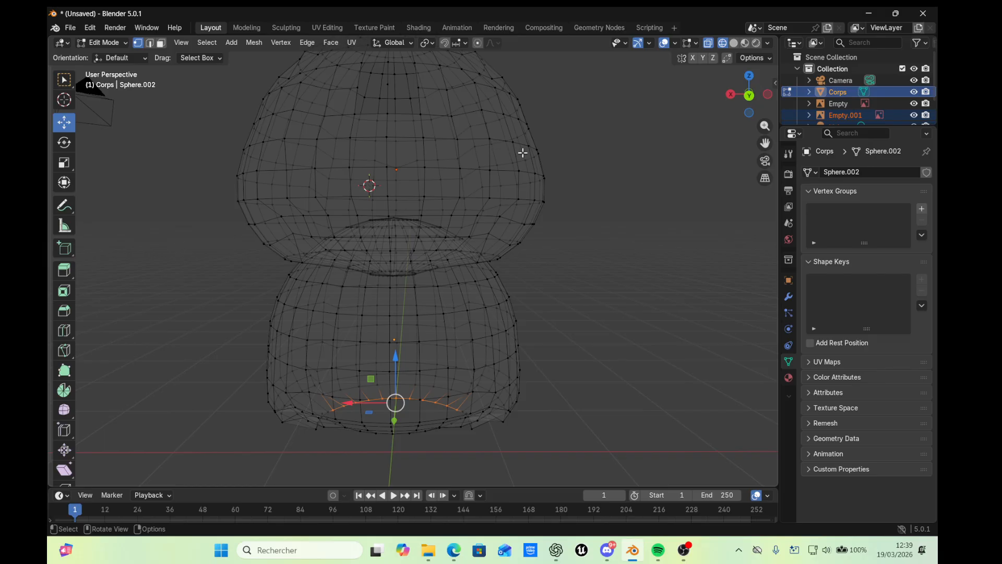
left_click(730, 94)
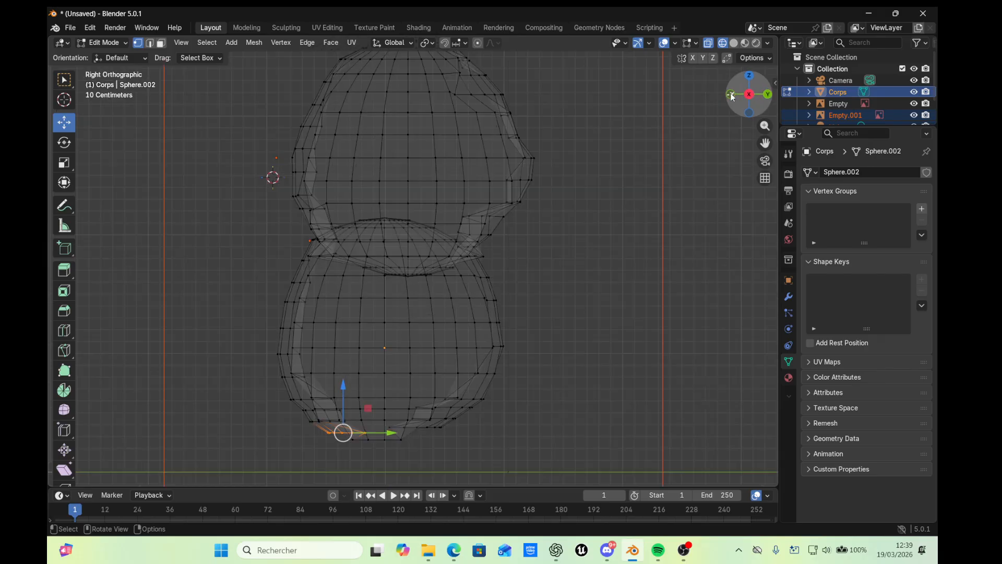
In Front Orthographic view, add a UV sphere, scale it down to ear size and place it over the drawing's left-hand ear
left_click(730, 94)
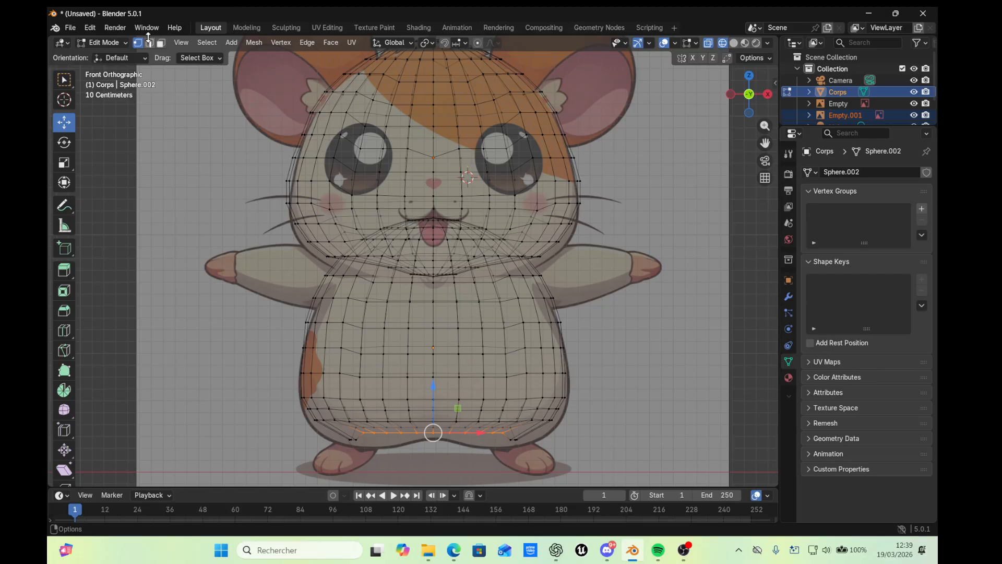
left_click(231, 43)
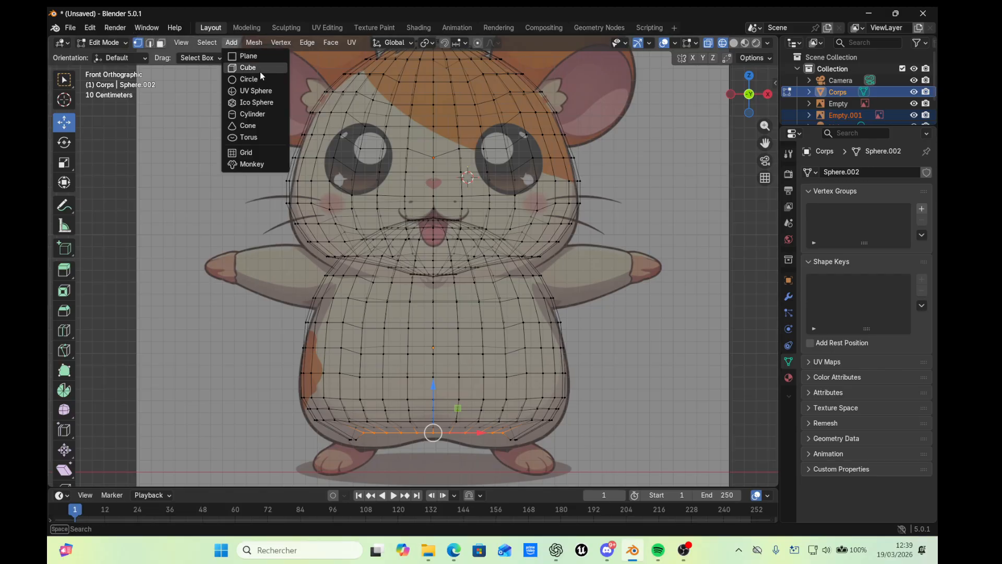
left_click(265, 91)
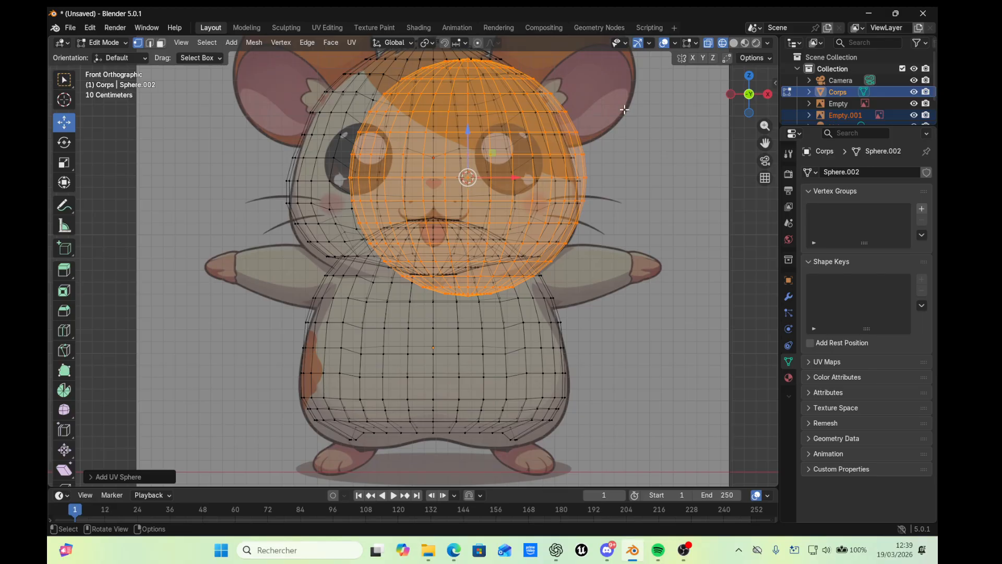
scroll(625, 110, "down", 3)
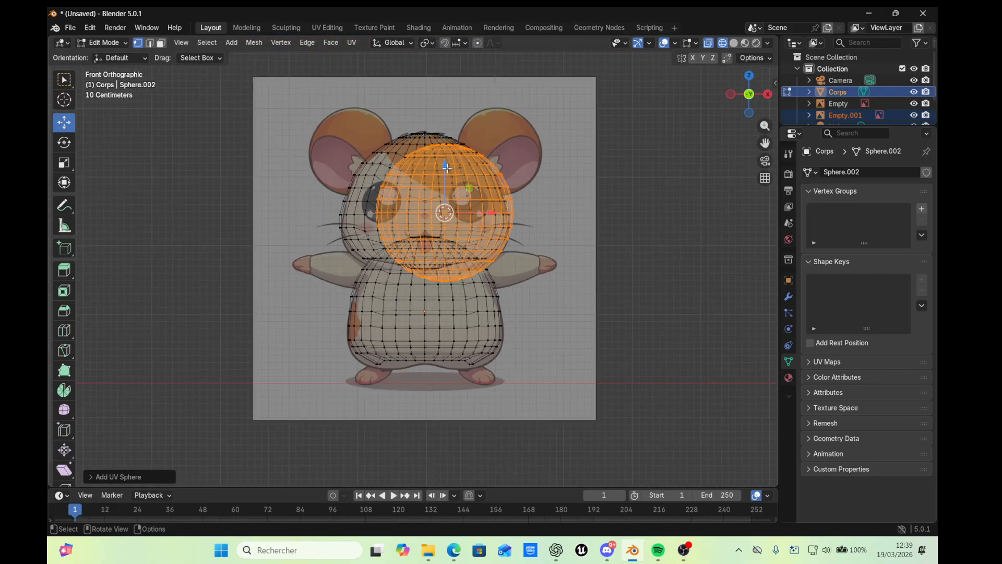
left_click_drag(446, 166, 499, 156)
left_click(64, 162)
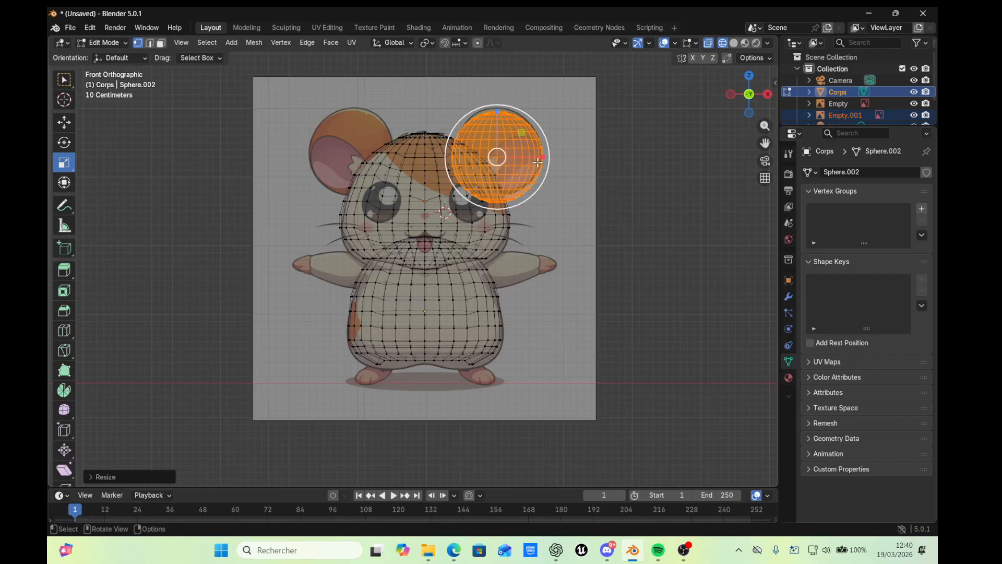
left_click(64, 123)
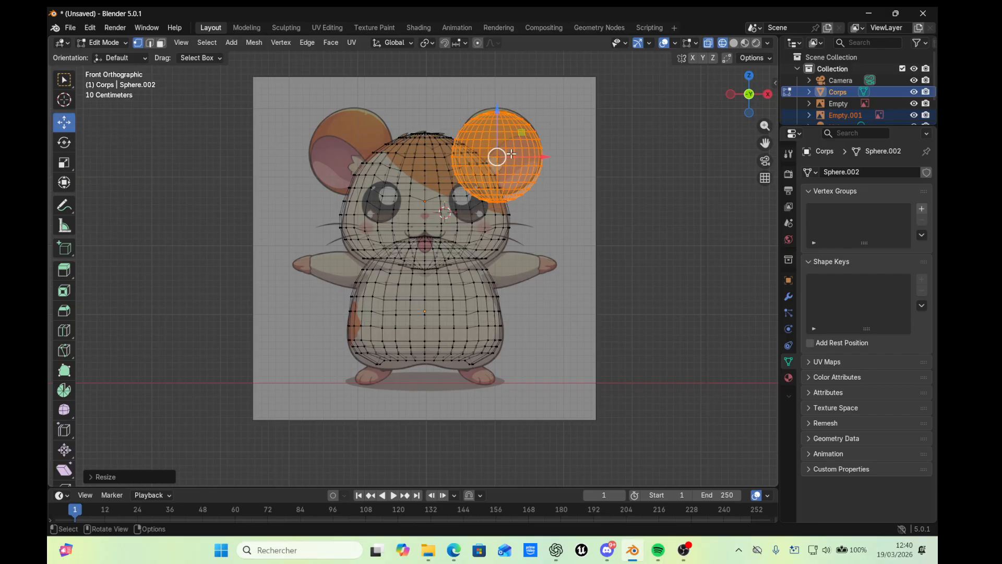
left_click_drag(540, 157, 400, 163)
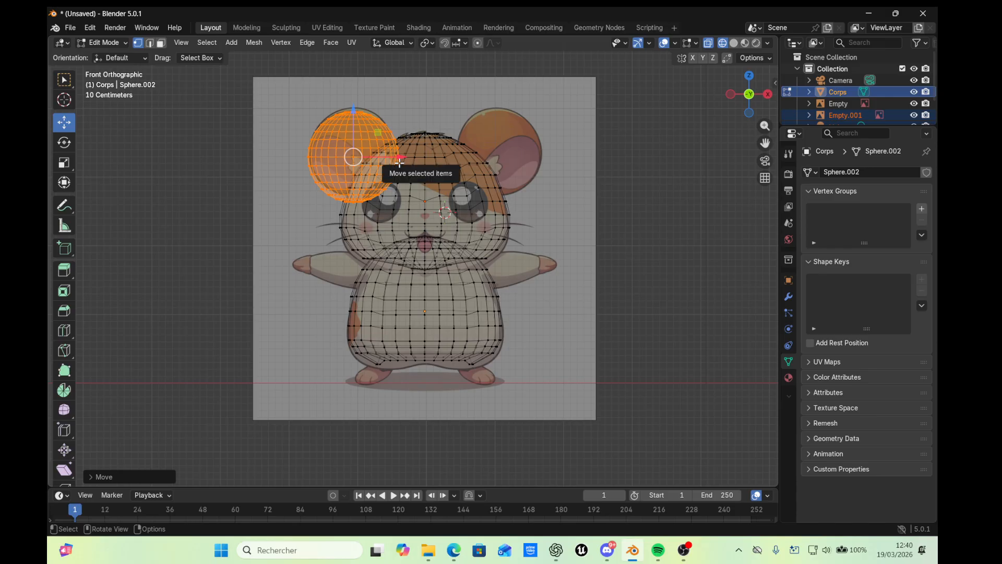
right_click(355, 158)
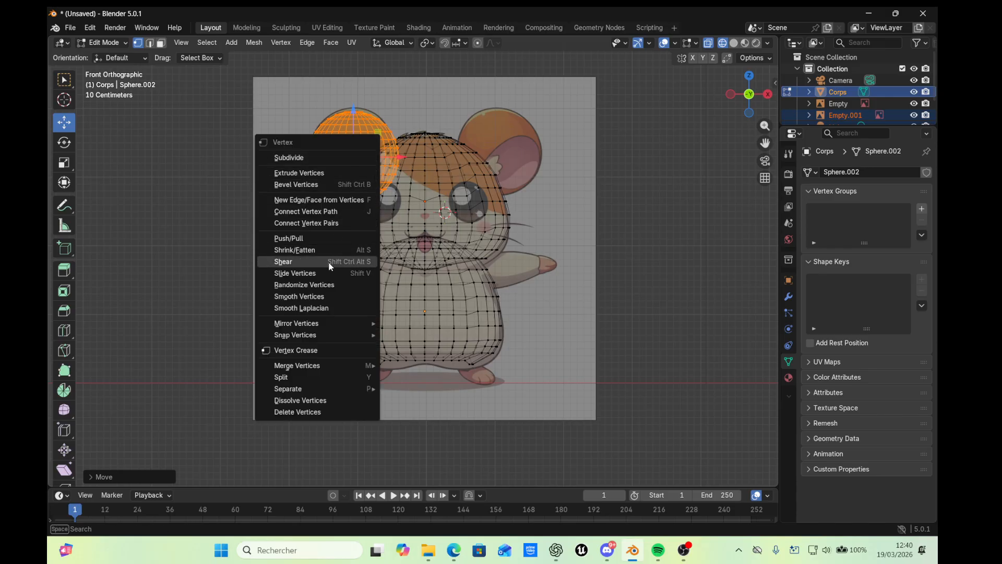
mouse_move(315, 334)
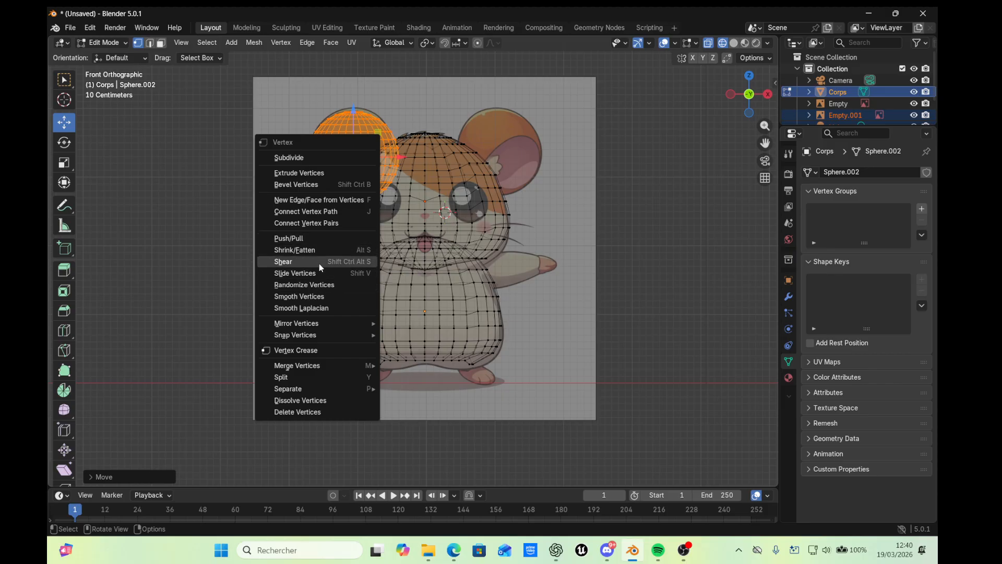
left_click(194, 187)
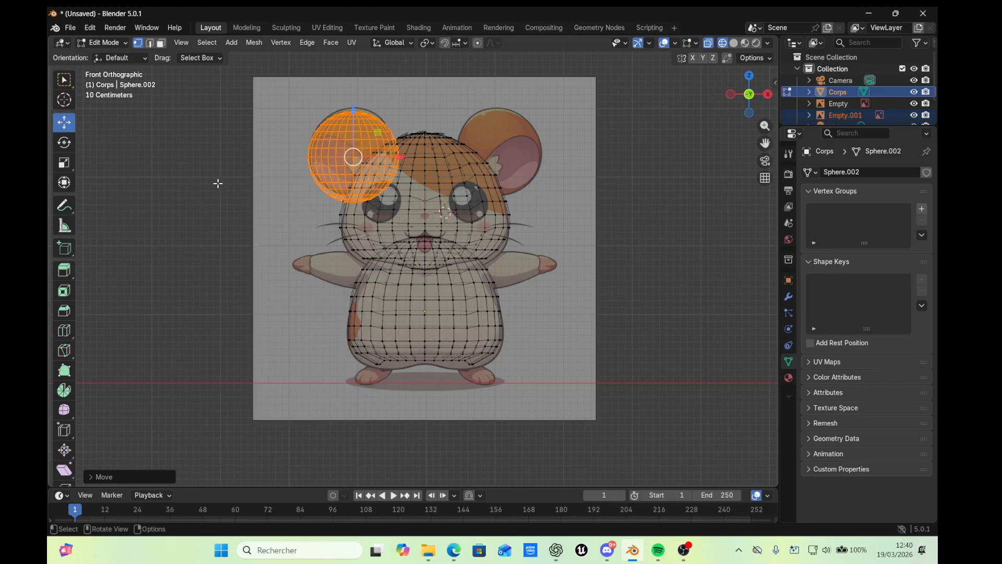
Move the ear sphere forward along Y in Left Orthographic view so it overlaps the ear of the side-view drawing
scroll(301, 142, "up", 1)
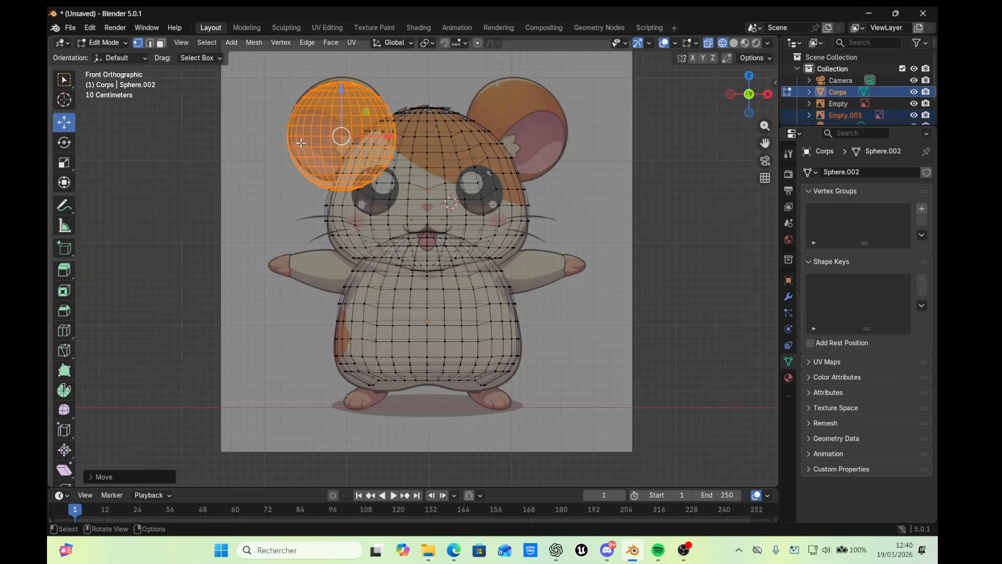
left_click(734, 98)
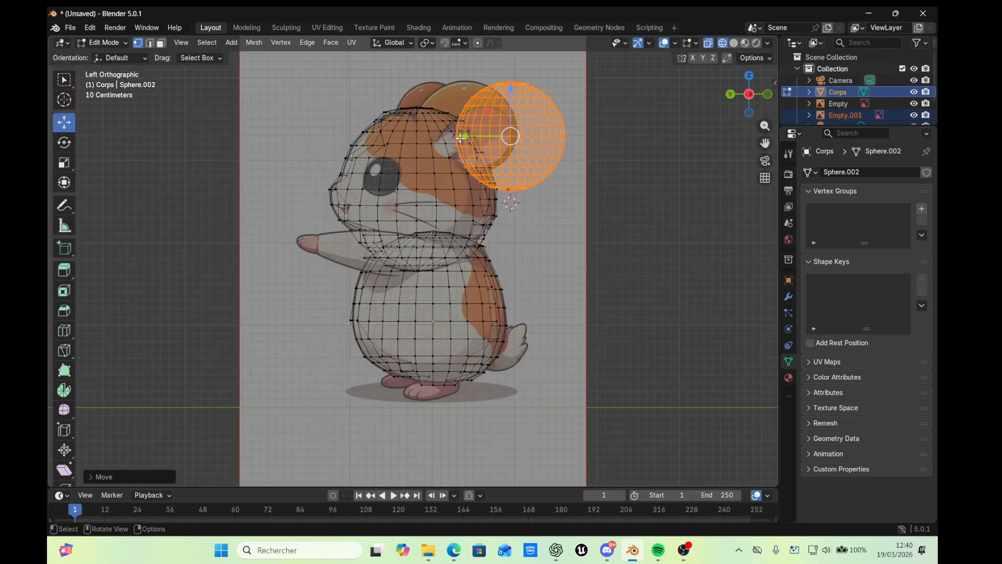
left_click_drag(459, 137, 413, 142)
Examine the ear sphere's placement on the head from the front, back and both sides, finishing in Front Orthographic view
left_click(768, 95)
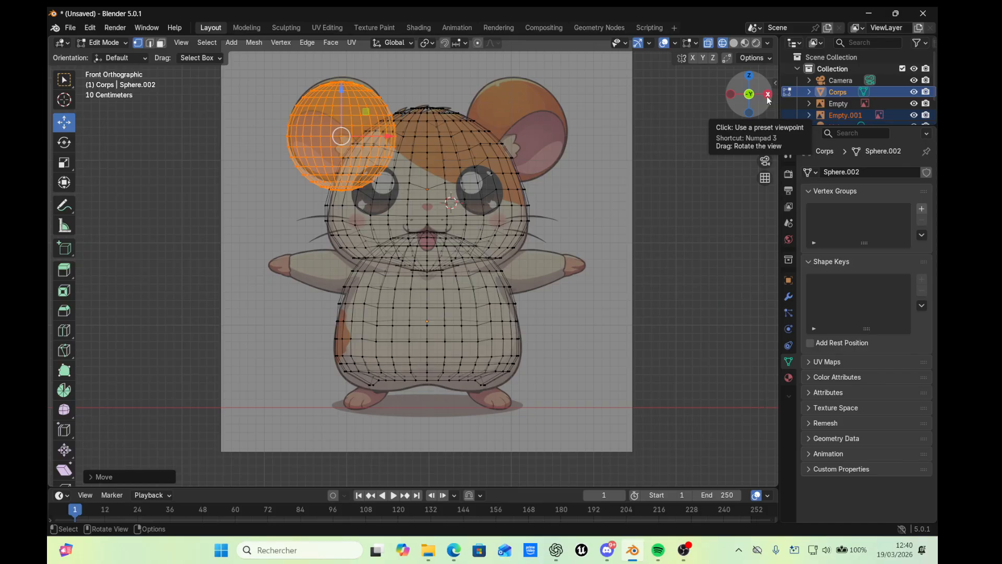
left_click(768, 97)
left_click(768, 97)
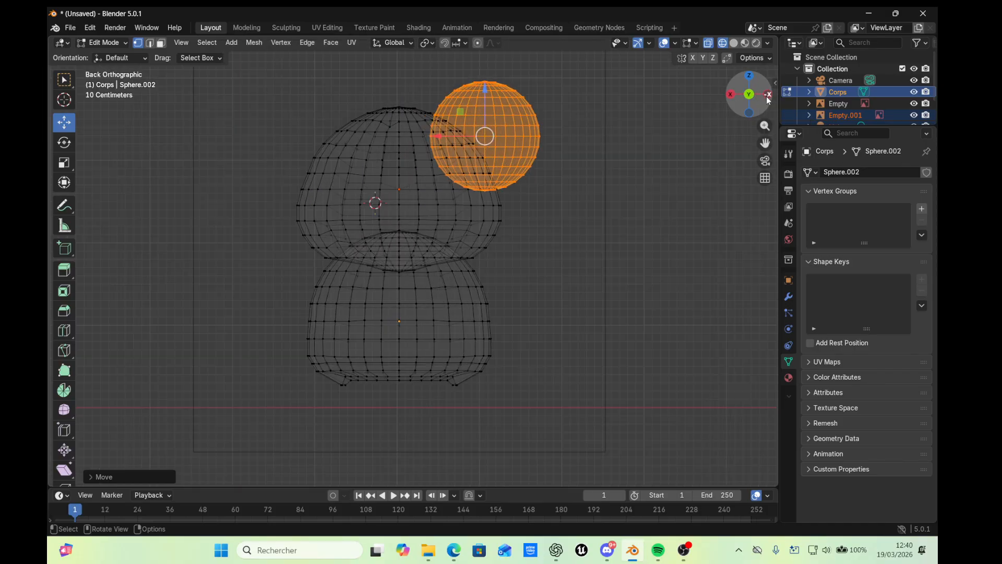
left_click(767, 97)
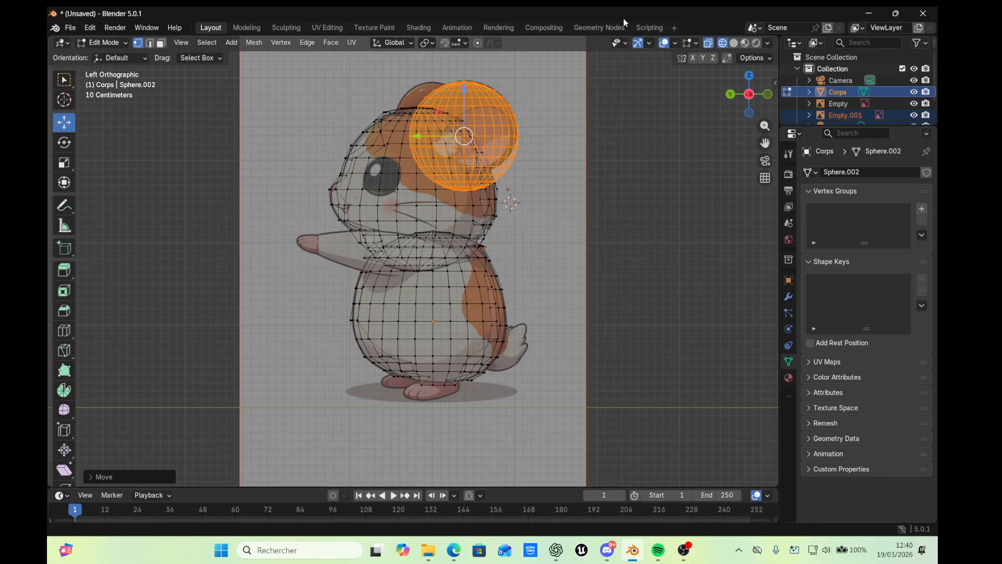
left_click(731, 94)
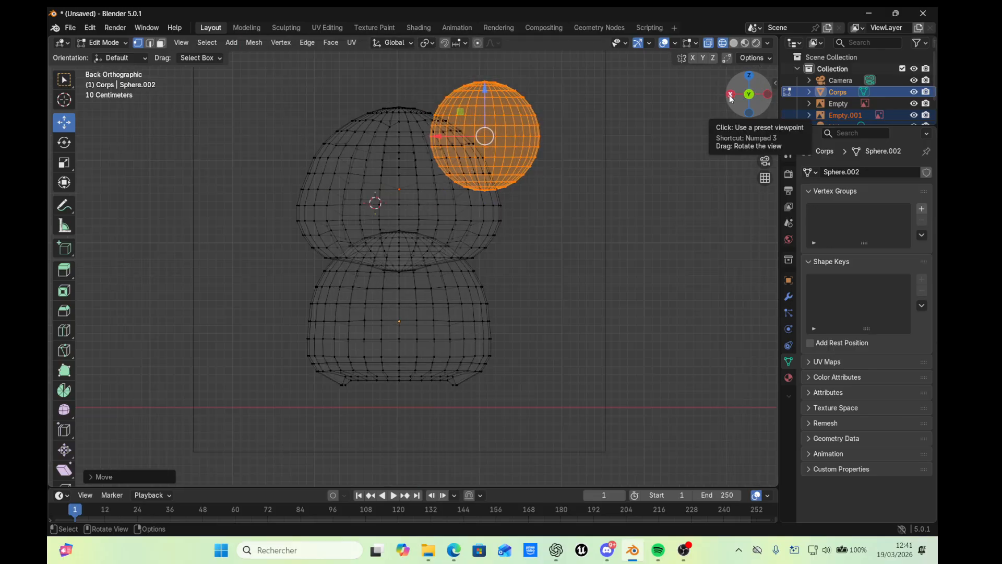
left_click(731, 97)
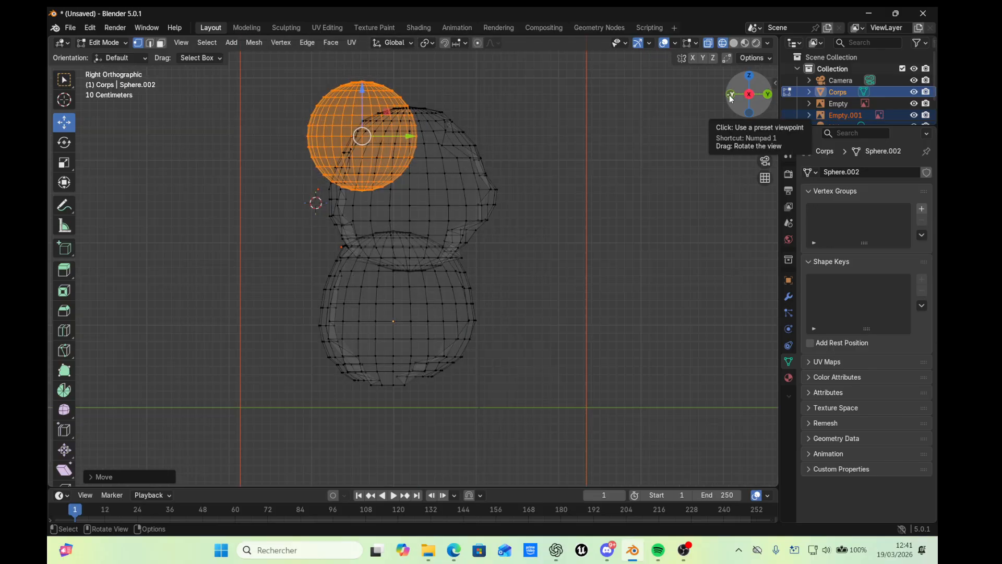
left_click(731, 96)
left_click(731, 96)
left_click(731, 96)
left_click(731, 96)
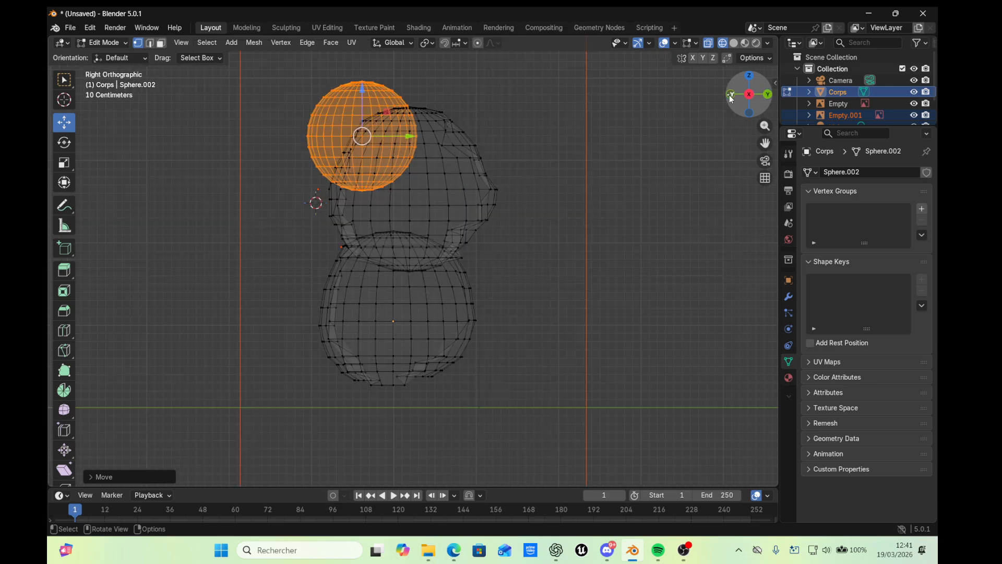
left_click(731, 96)
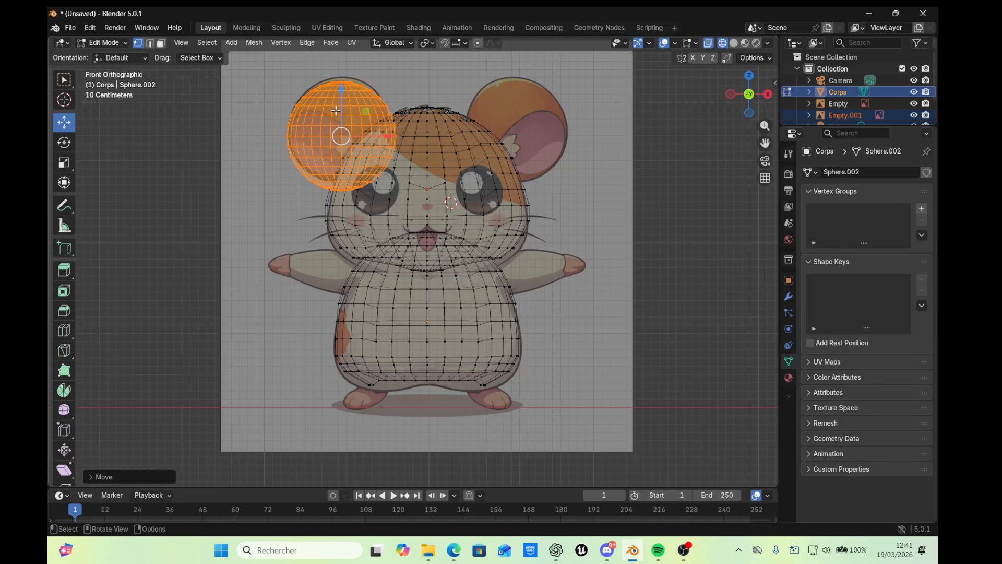
Add a second UV sphere and fit its size and position to the front drawing's right-hand ear
left_click(230, 44)
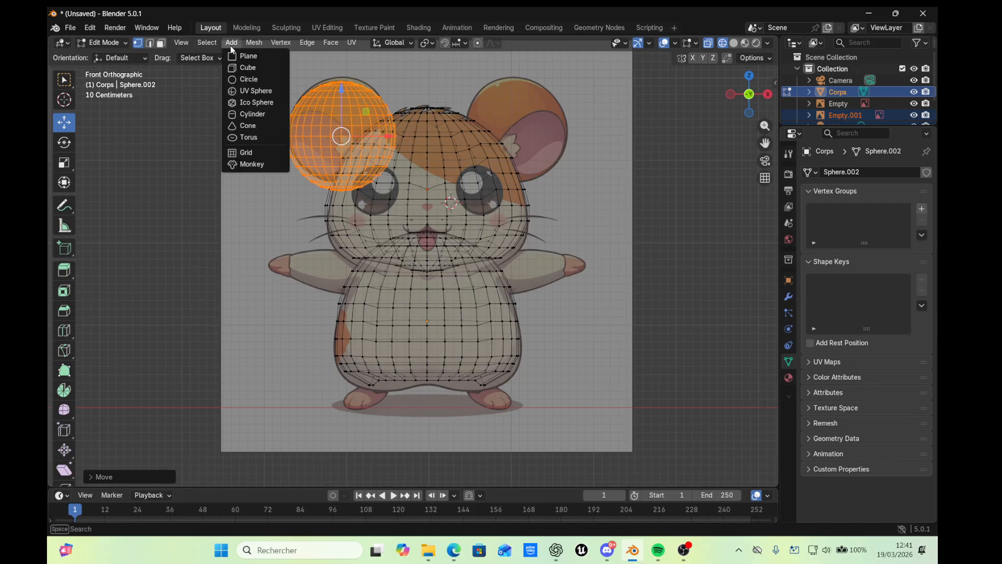
left_click(256, 92)
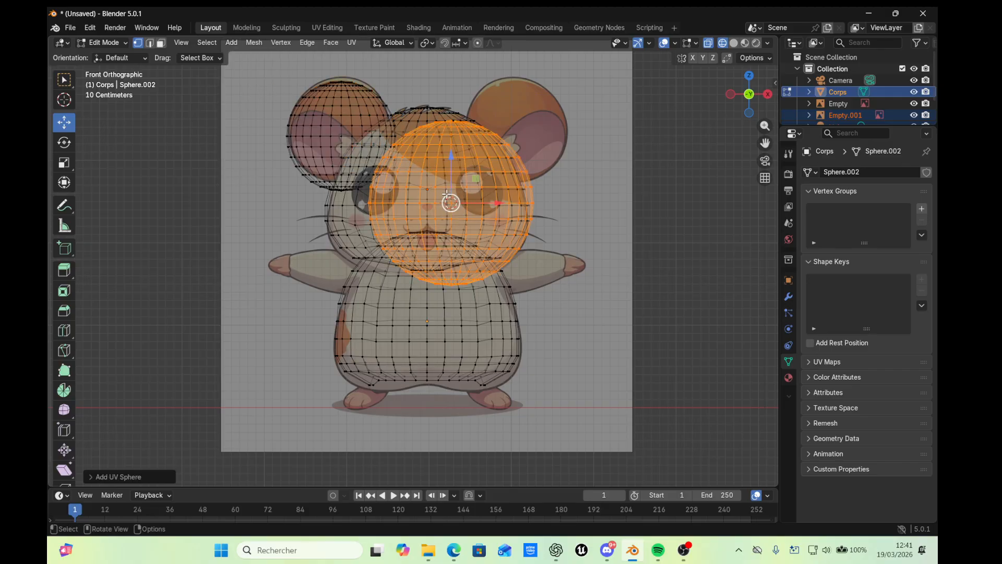
left_click_drag(451, 202, 502, 146)
left_click(70, 166)
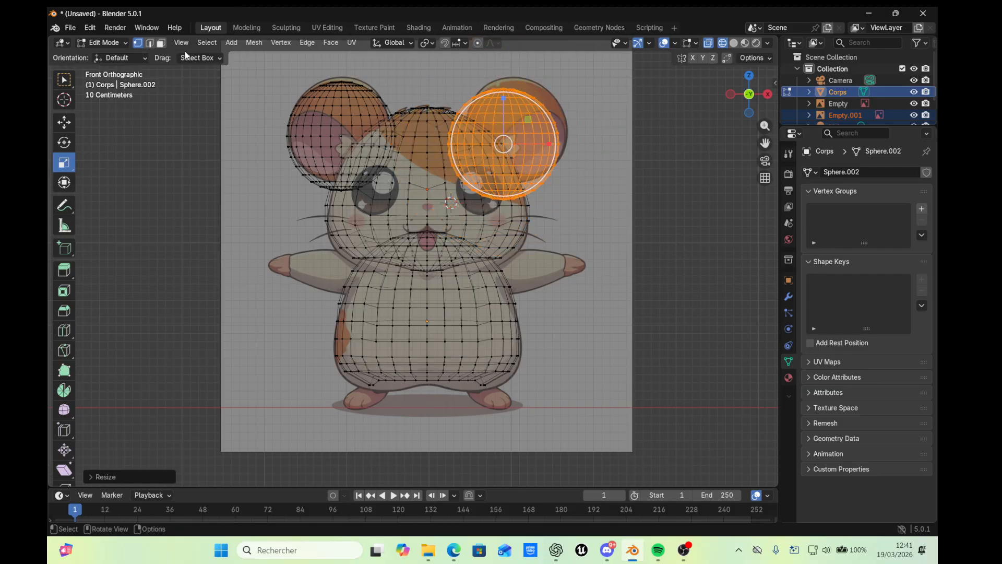
left_click(64, 122)
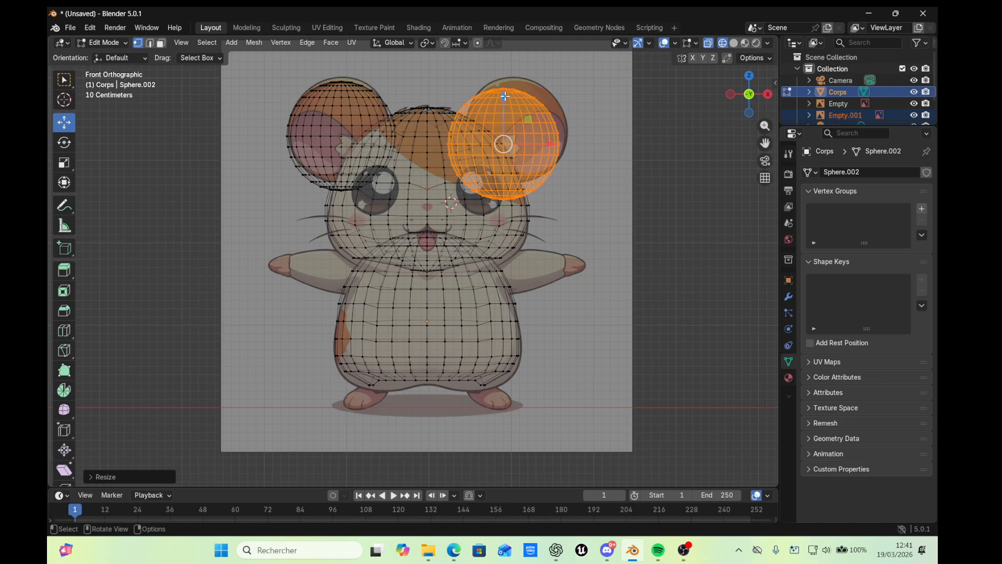
left_click_drag(504, 96, 505, 85)
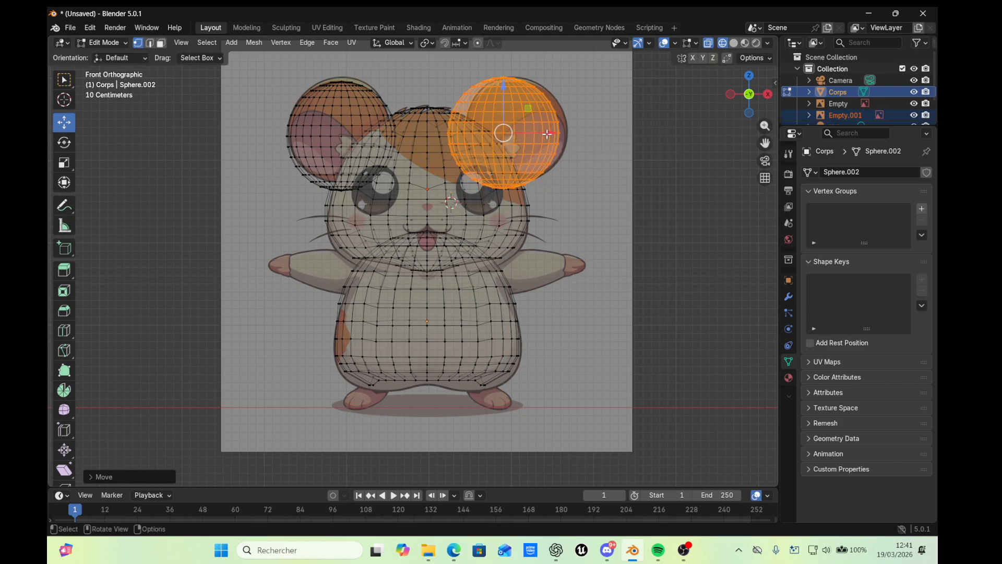
left_click_drag(547, 134, 559, 134)
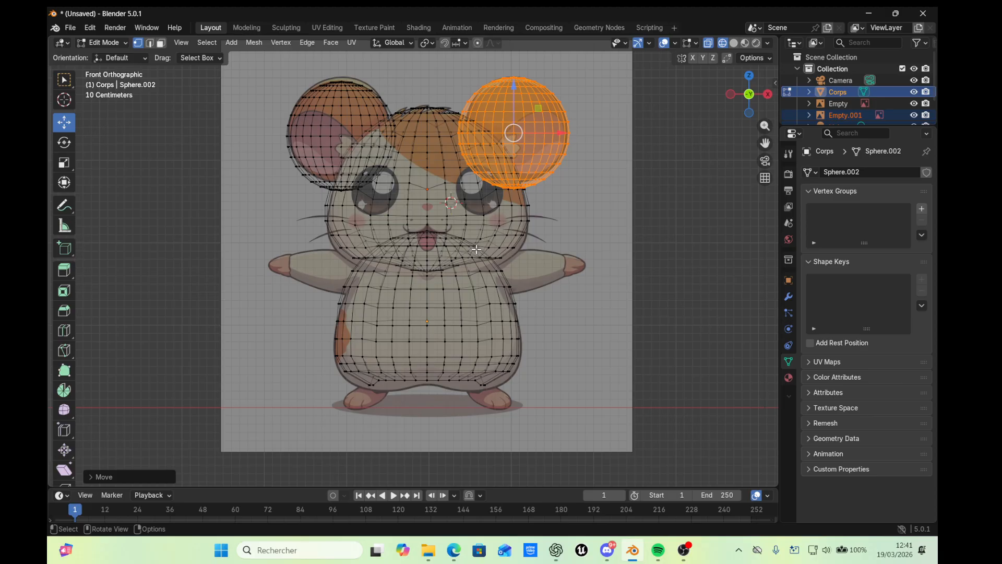
Move the second ear sphere forward along Y into line with the first ear and check it from back, left and front
left_click(767, 95)
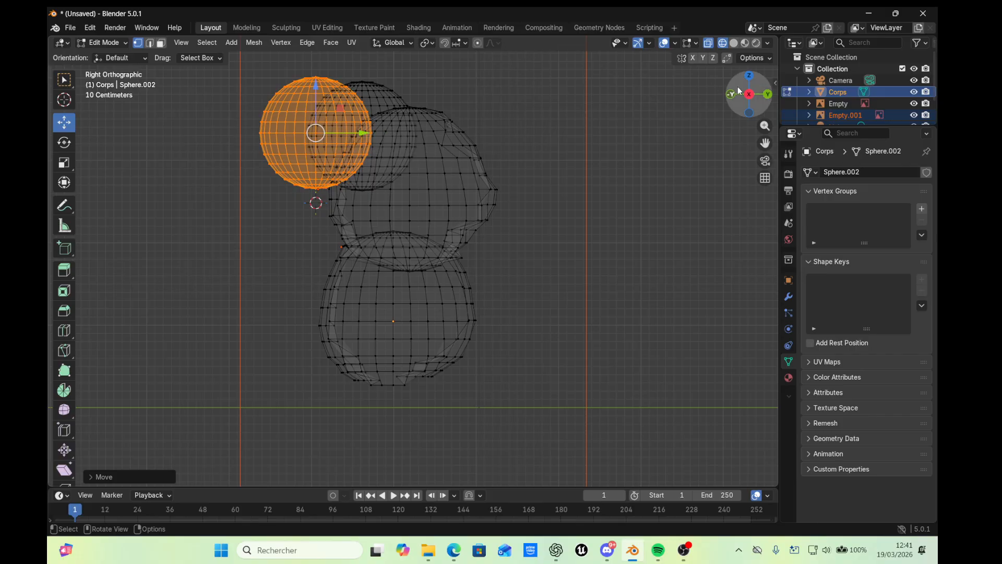
left_click_drag(365, 133, 412, 136)
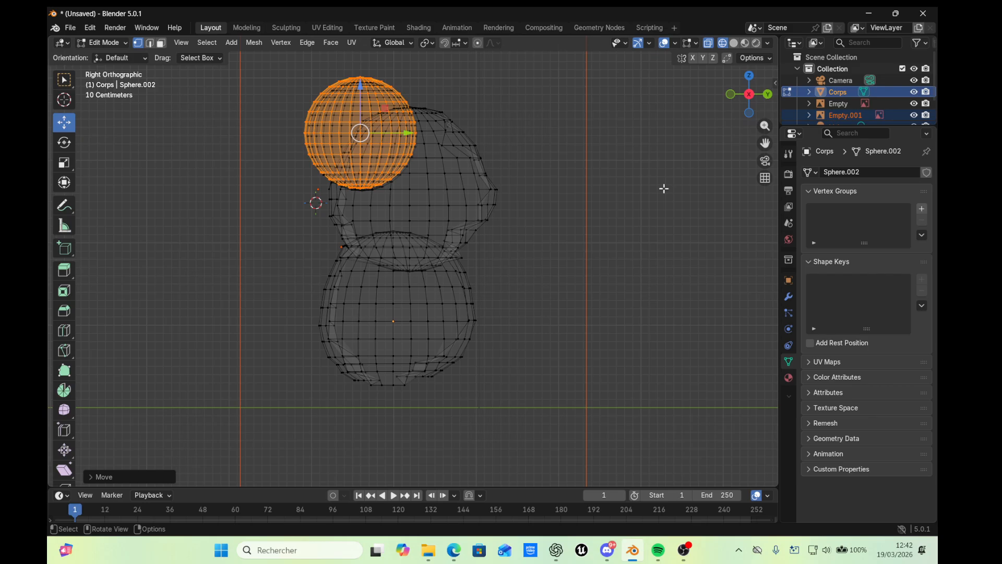
left_click(767, 94)
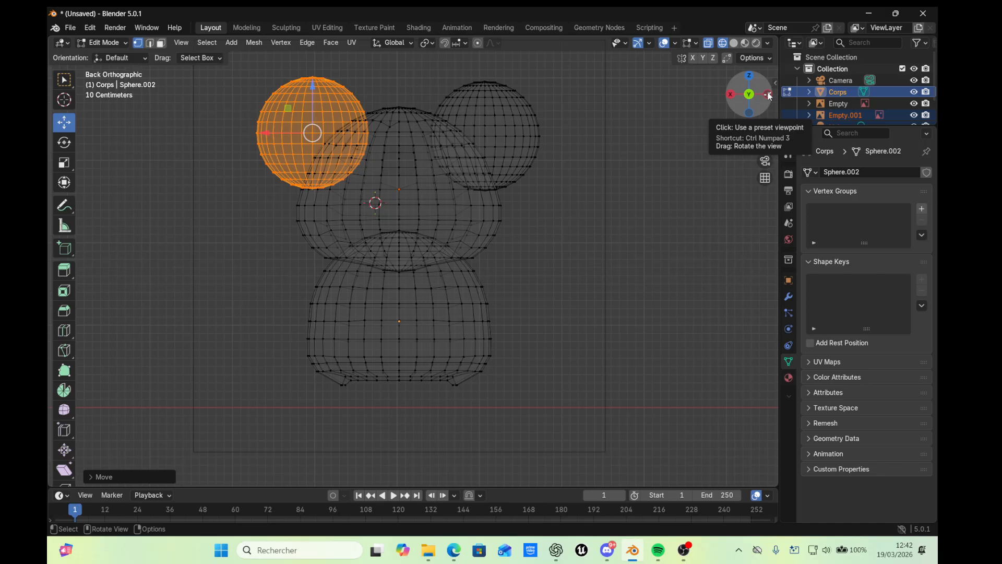
left_click(768, 95)
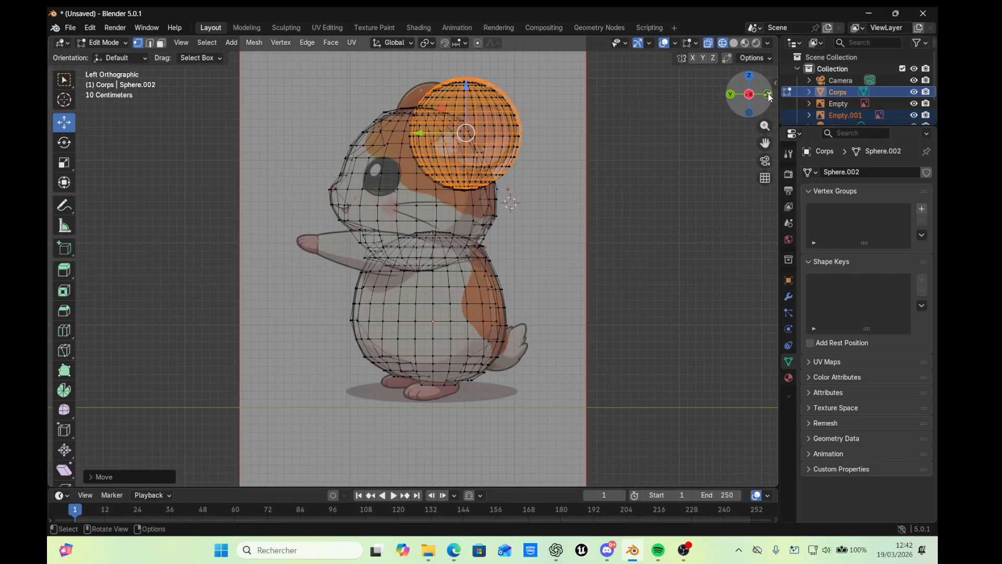
left_click(768, 95)
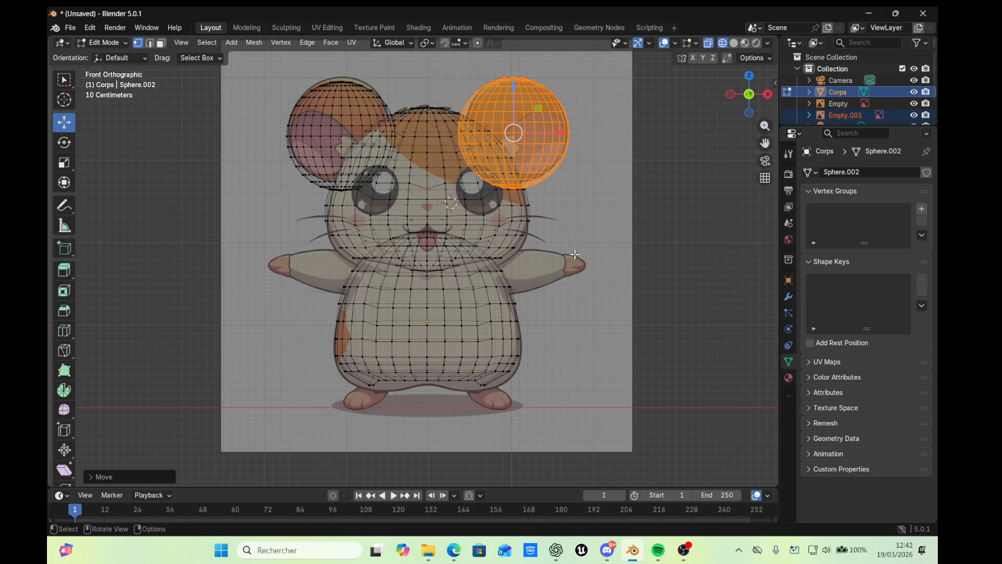
Add a cylinder to the mesh, scale it down to about half size and rotate it about Y to lie horizontally
left_click(230, 41)
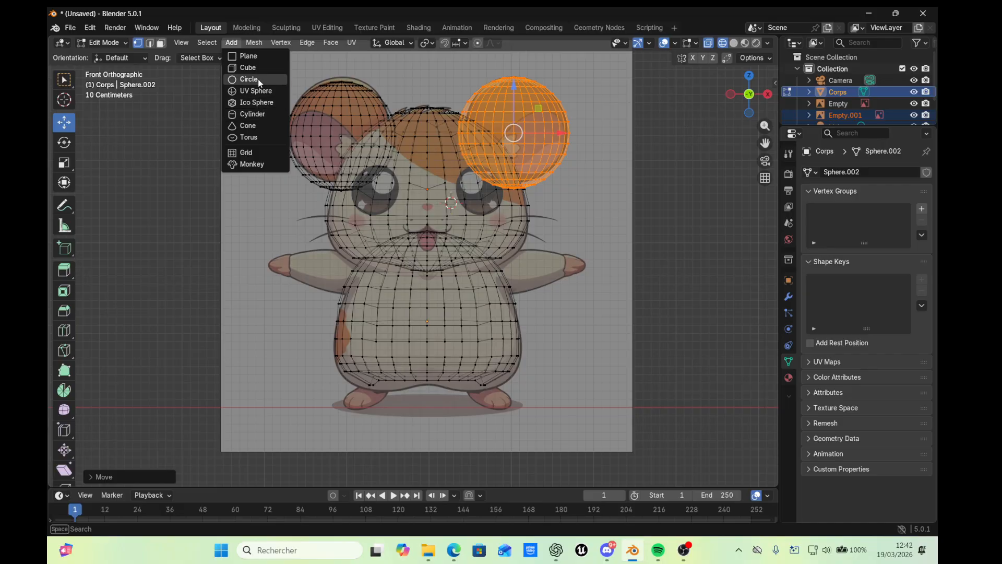
left_click(253, 113)
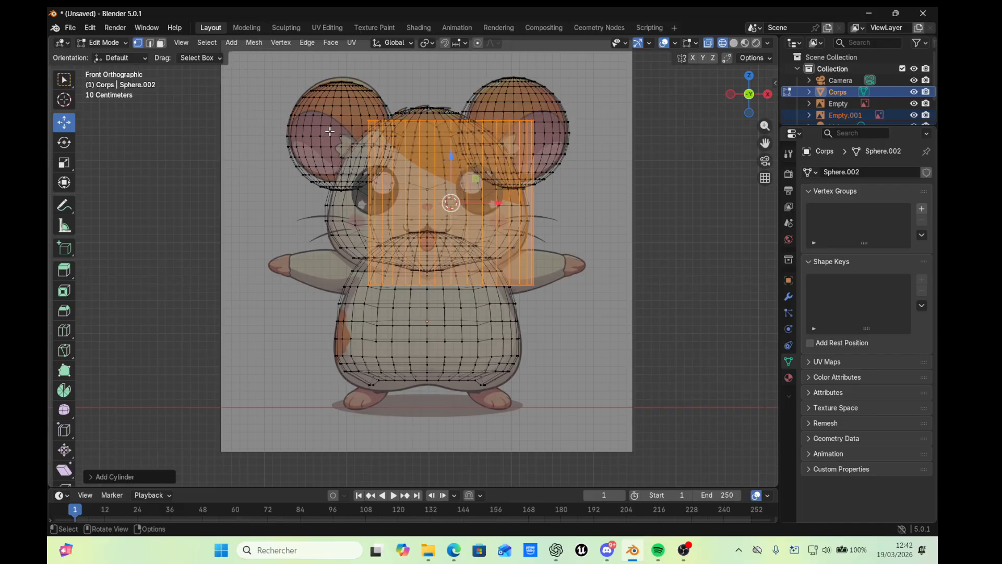
left_click(64, 163)
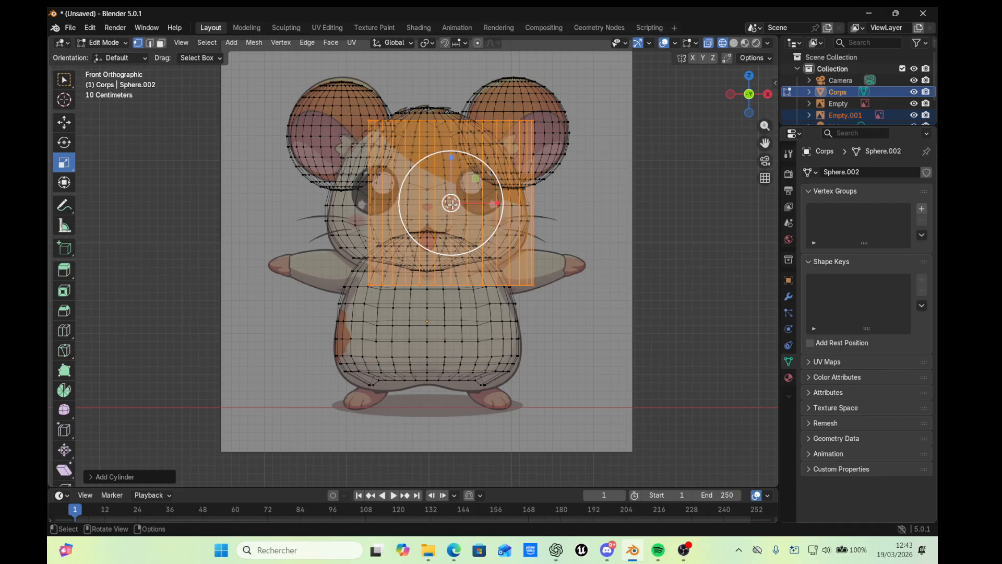
left_click_drag(451, 203, 451, 203)
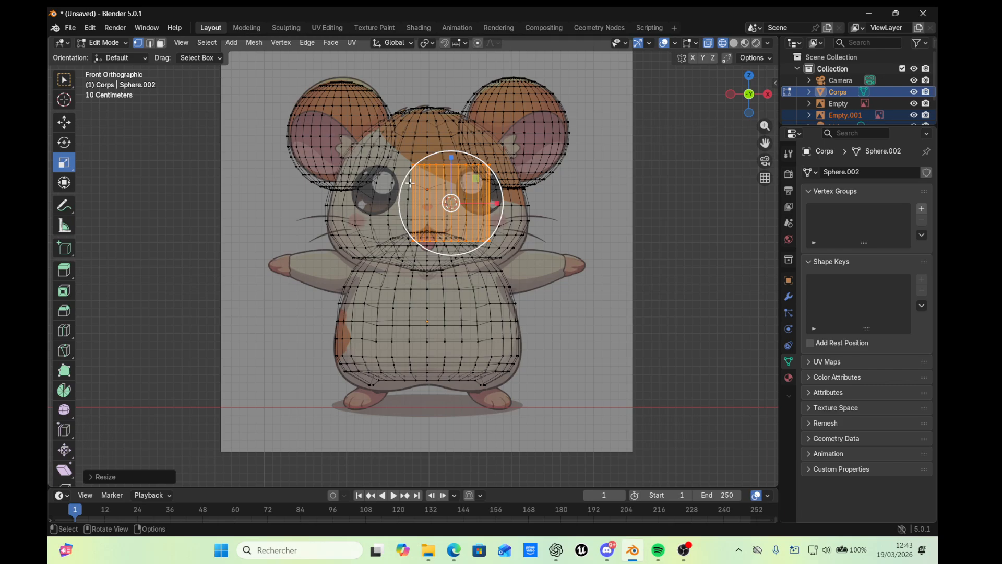
left_click(64, 142)
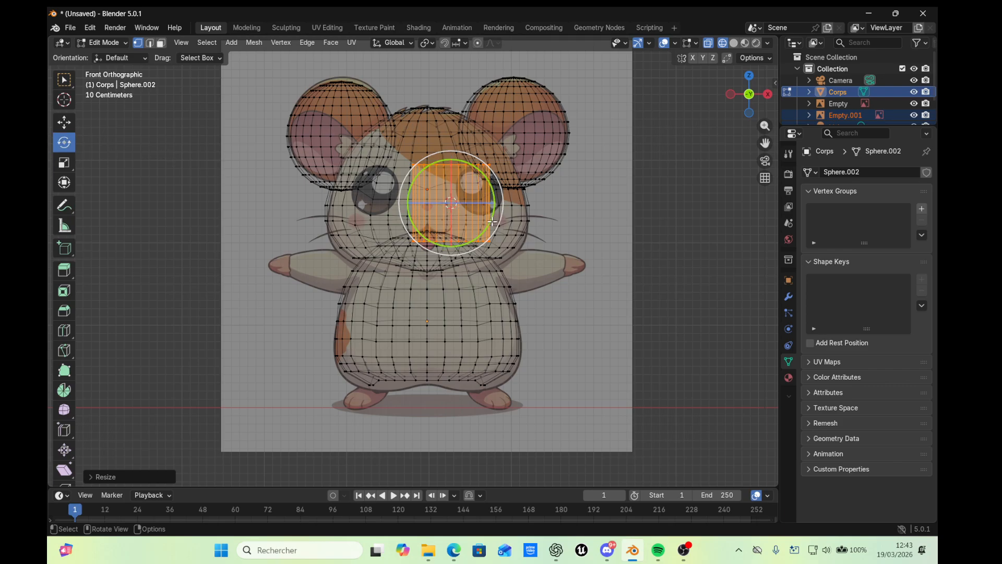
left_click_drag(491, 221, 478, 139)
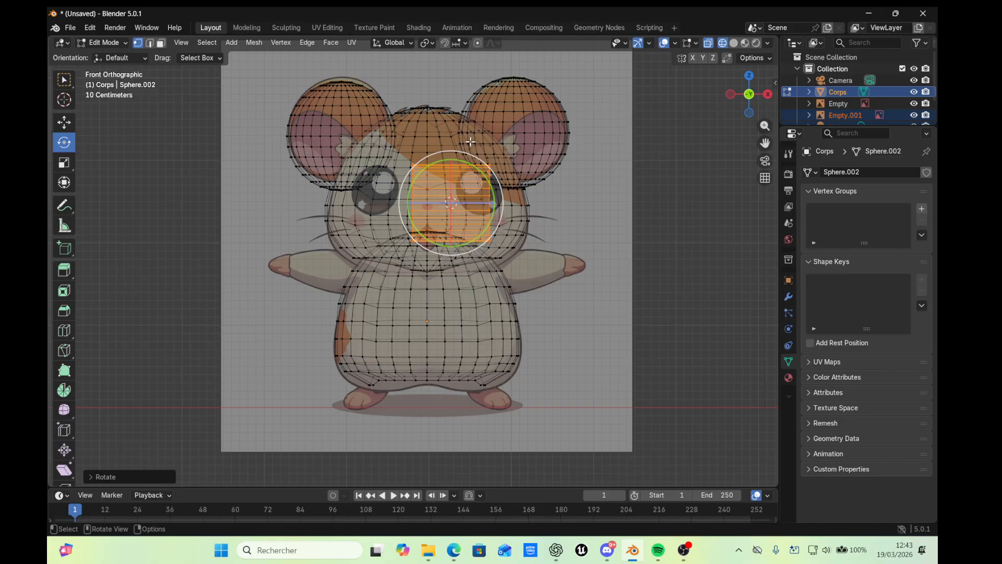
Move the cylinder onto the front drawing's right-hand arm and resize it to the arm's thickness, stretching it along X
left_click(65, 122)
left_click_drag(496, 202, 581, 214)
left_click_drag(531, 157, 538, 223)
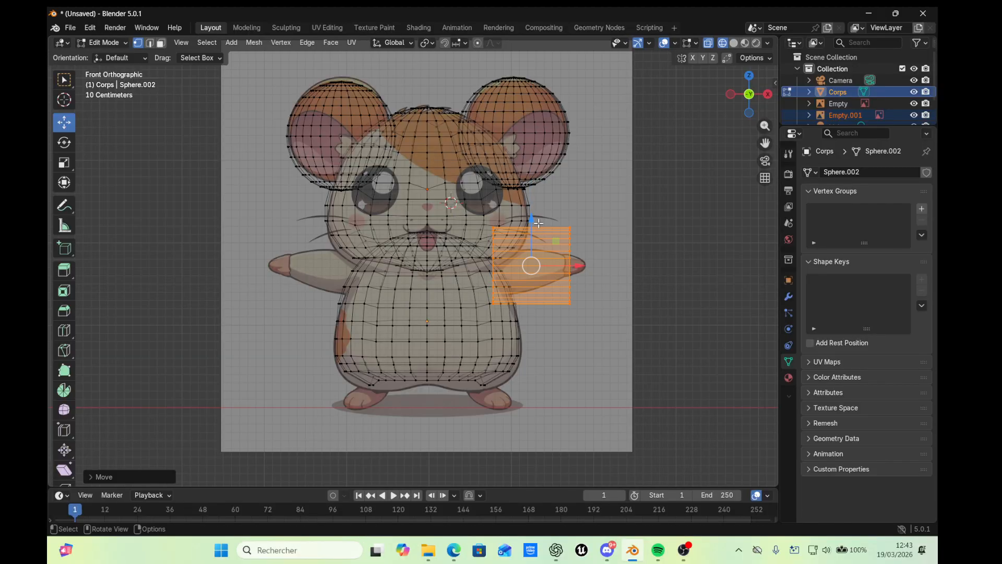
left_click(64, 162)
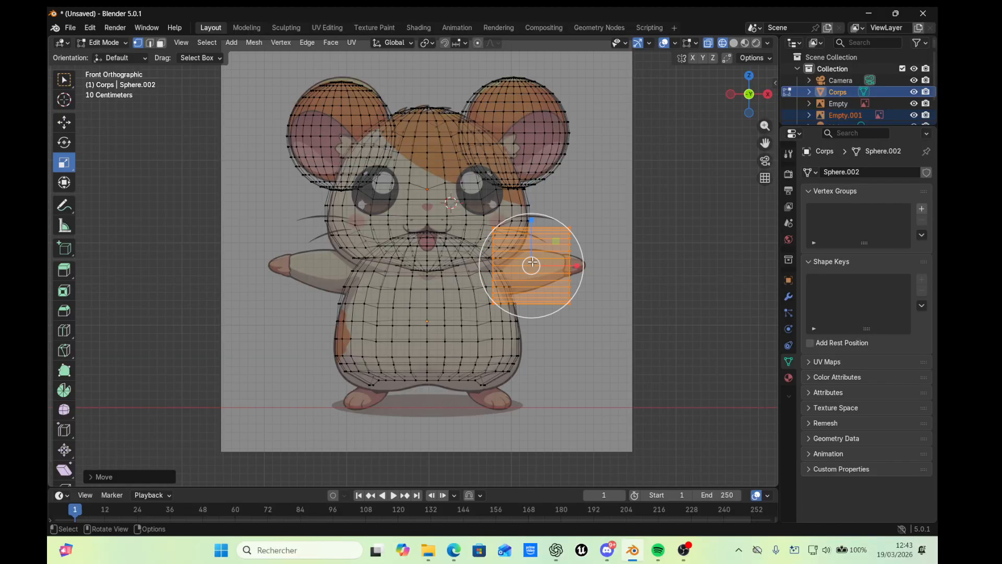
left_click_drag(531, 265, 623, 269)
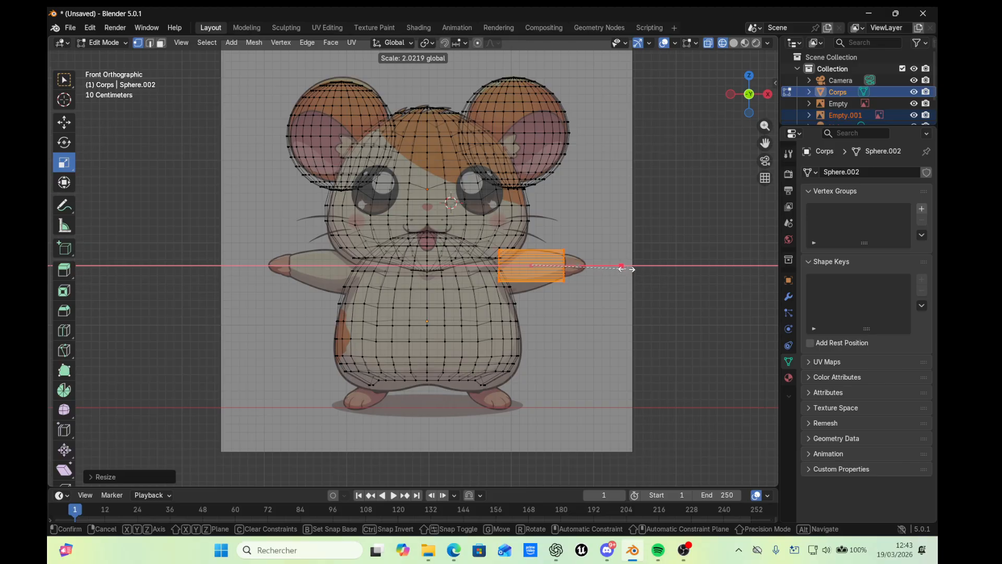
left_click_drag(621, 268, 635, 267)
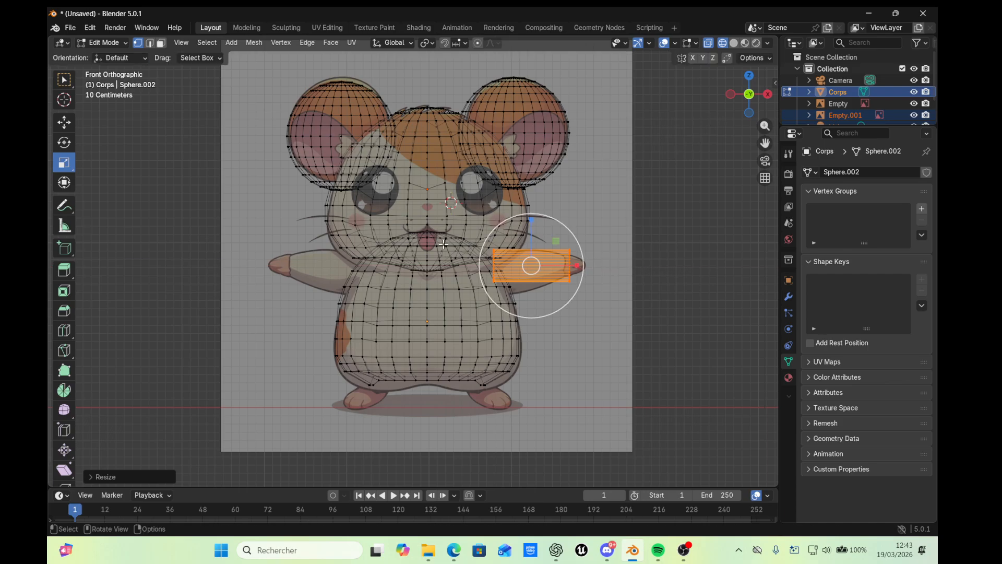
Move the arm cylinder forward along Y in Left Orthographic view so it sits at the side-view drawing's shoulder
left_click(768, 94)
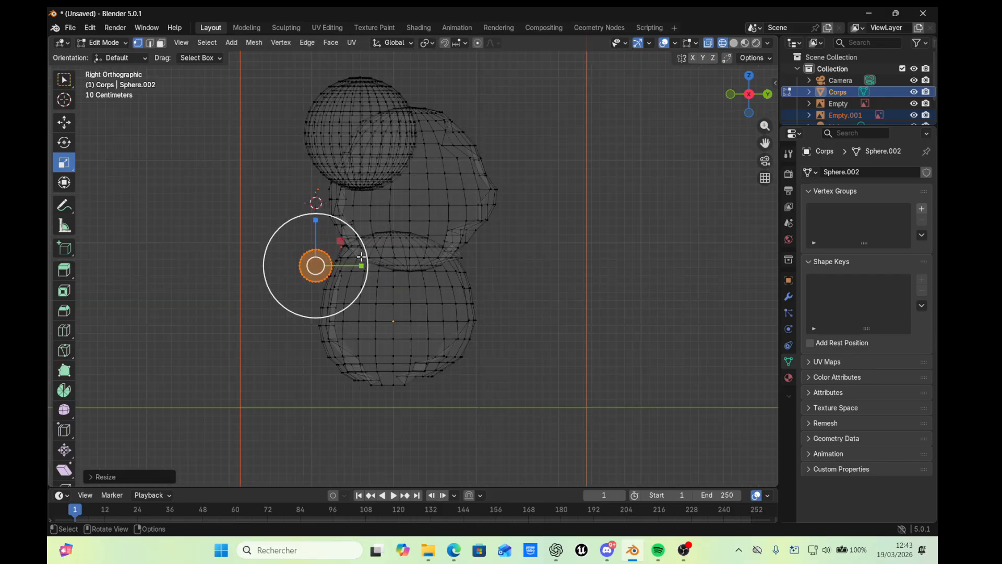
left_click(767, 94)
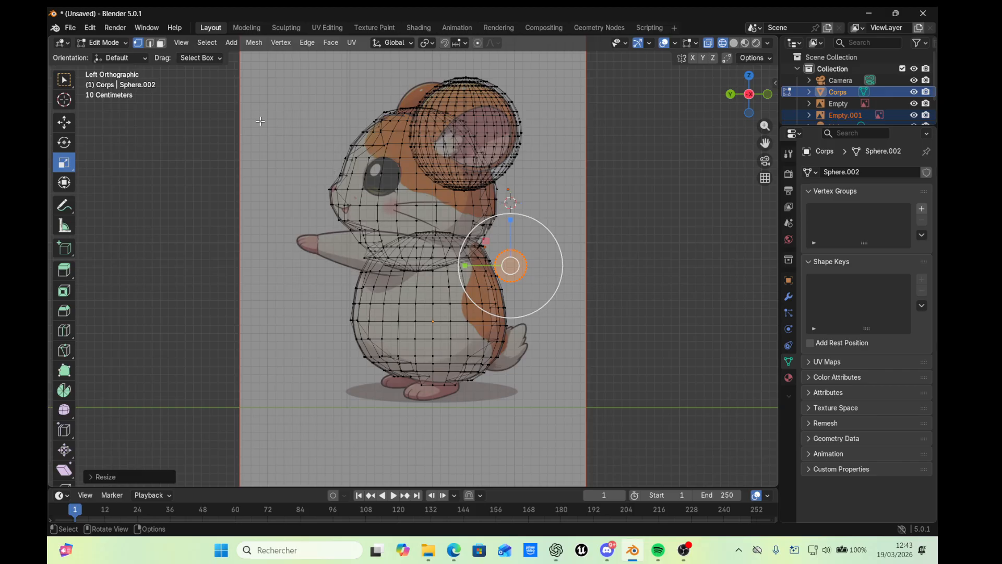
left_click(65, 128)
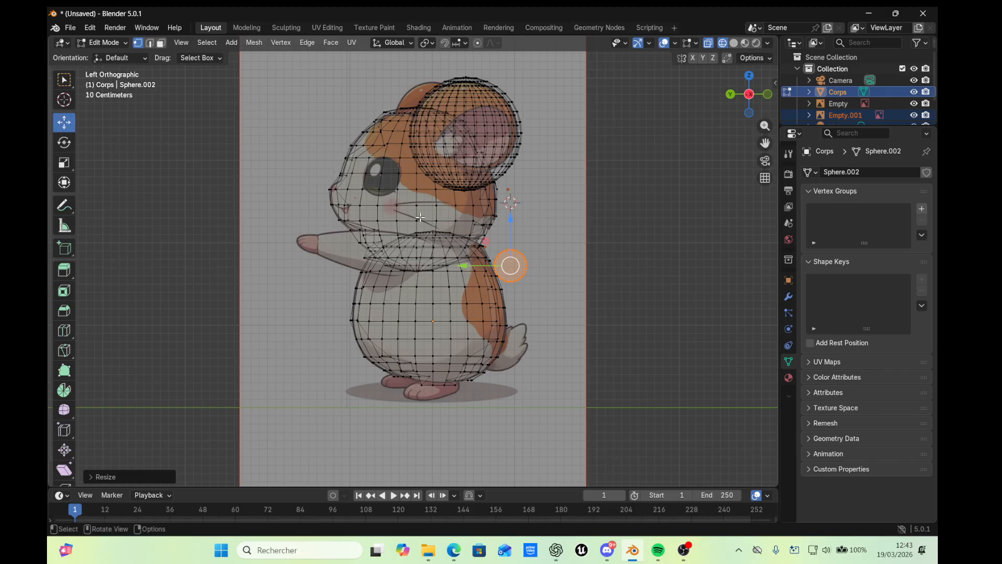
left_click_drag(463, 265, 384, 264)
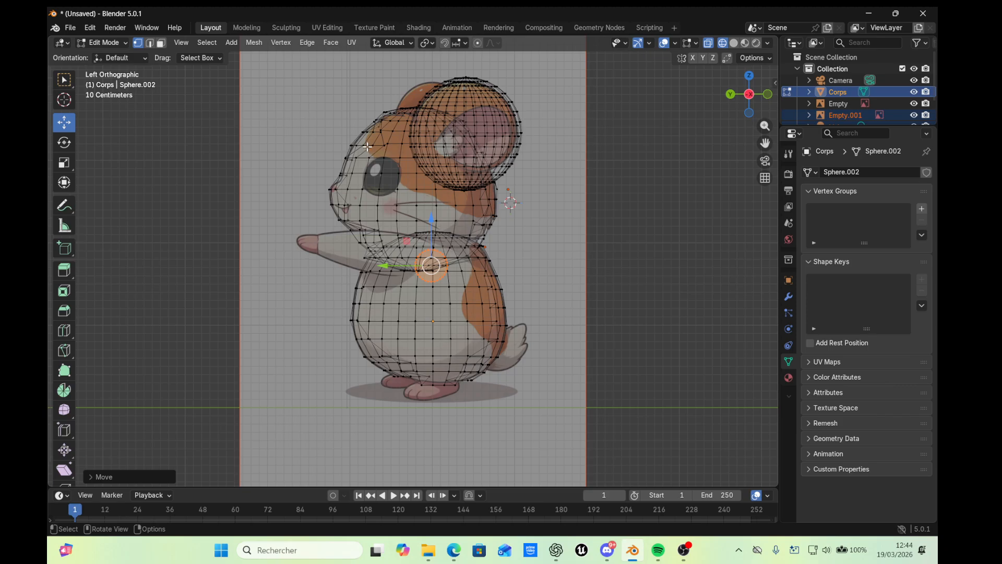
Shorten the arm cylinder along X in Front Orthographic view so its outer end meets the drawn wrist
left_click(731, 95)
left_click(731, 96)
left_click(731, 96)
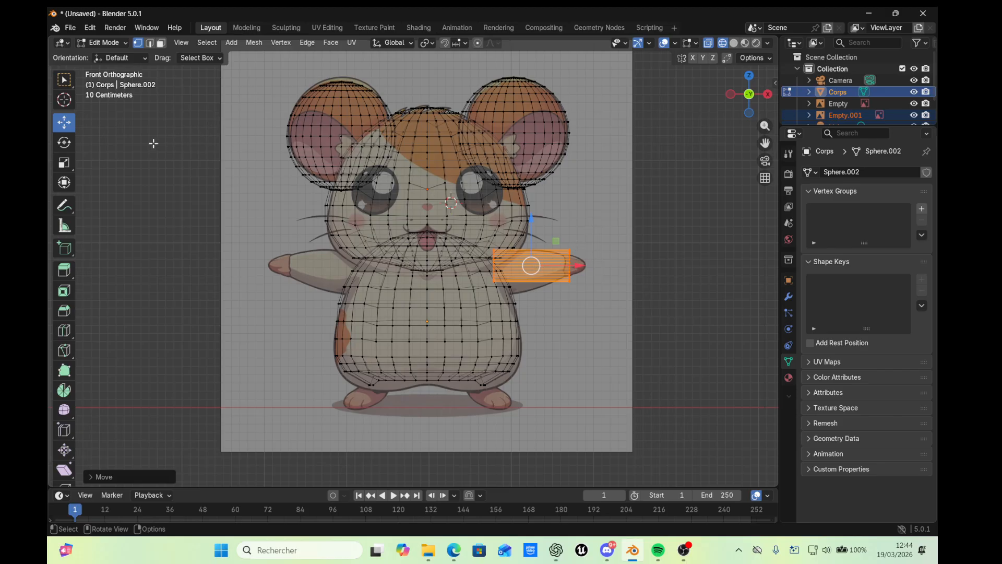
left_click(65, 163)
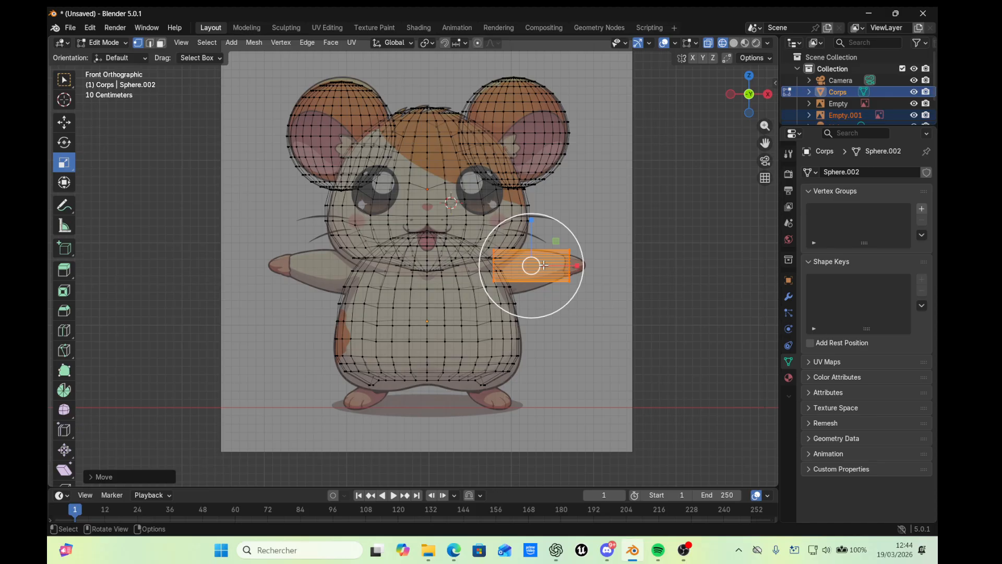
scroll(532, 266, "up", 3)
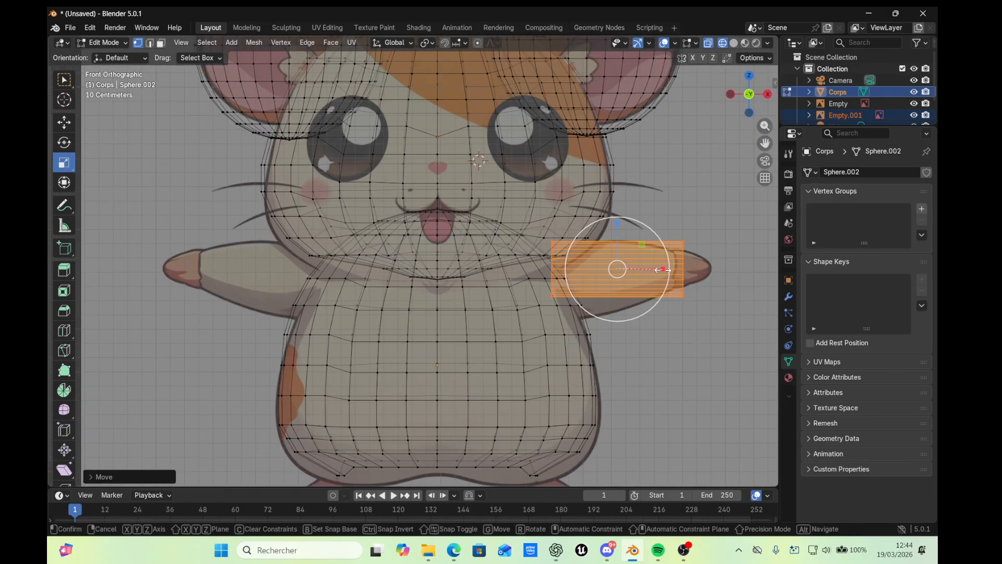
left_click_drag(665, 269, 656, 270)
left_click(64, 122)
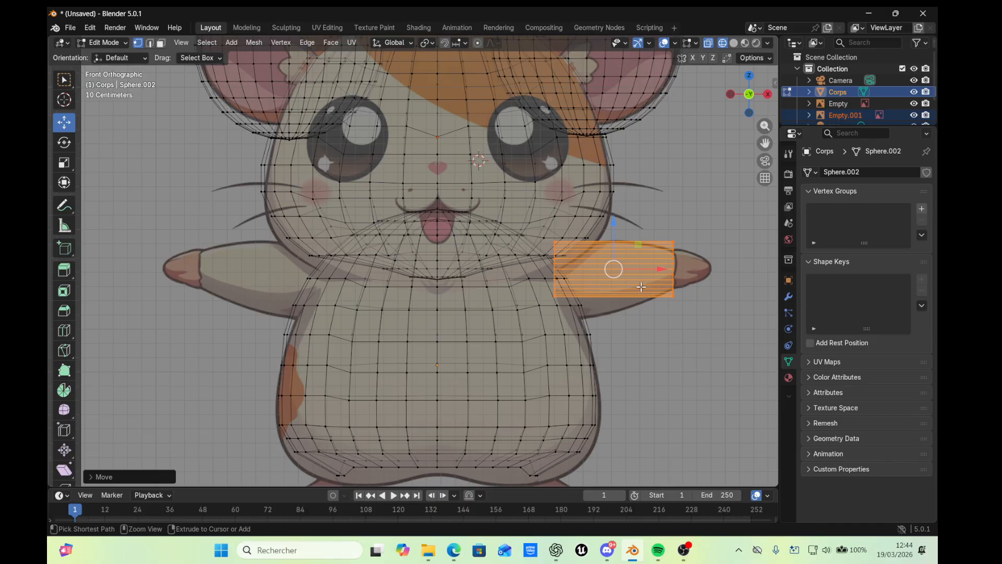
Cut one edge loop around the middle of the arm cylinder
key("ctrl+r")
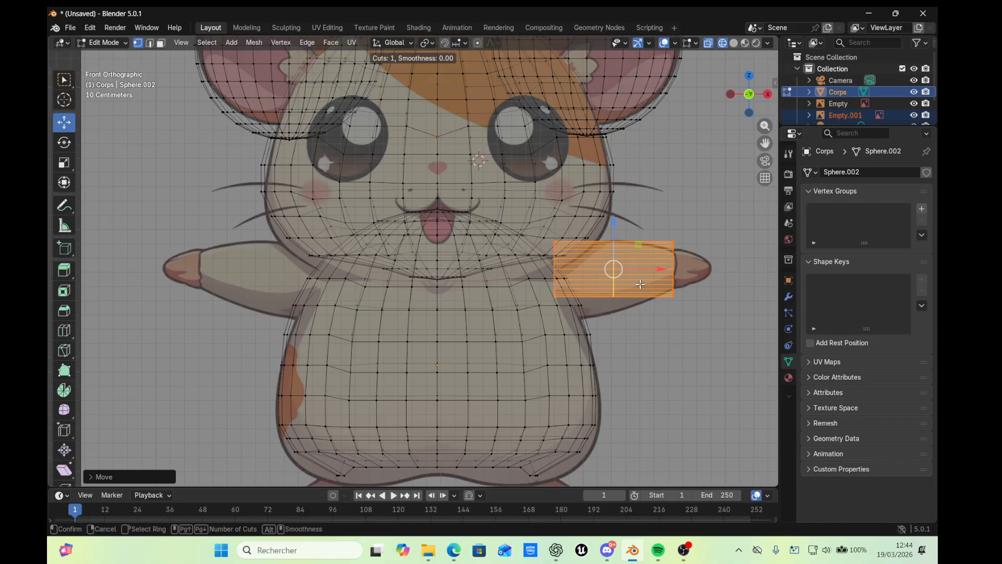
left_click(667, 285)
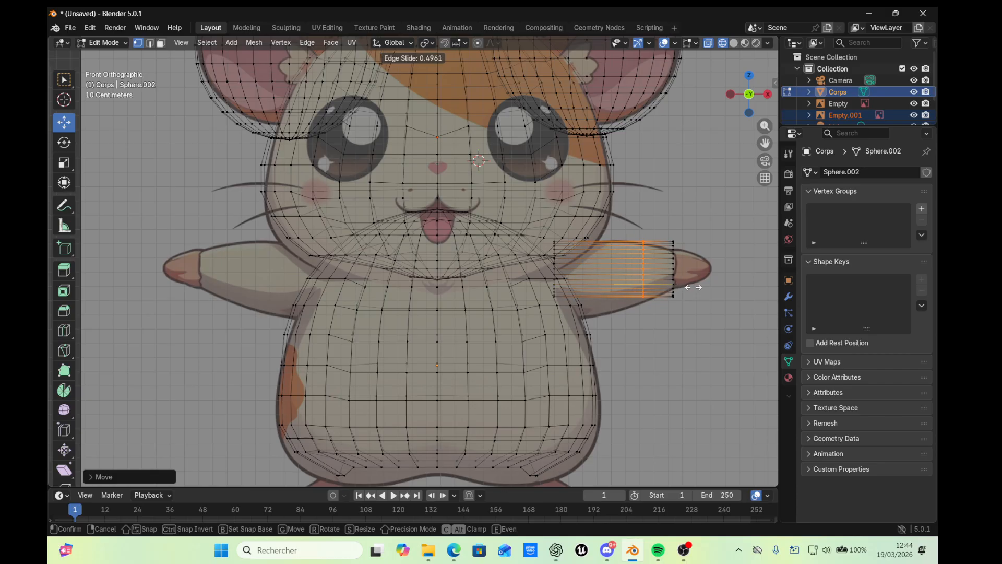
left_click(661, 289)
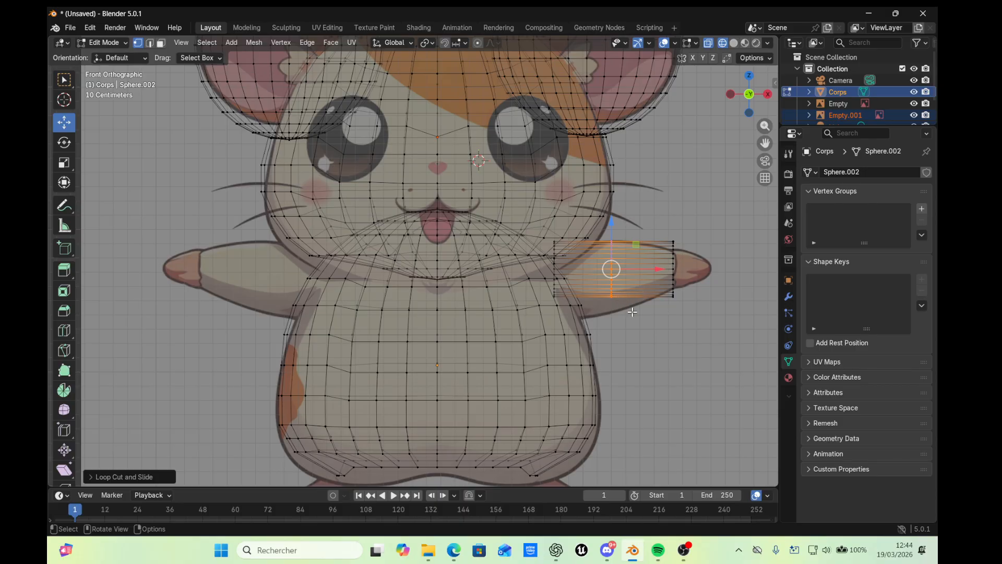
left_click(640, 317)
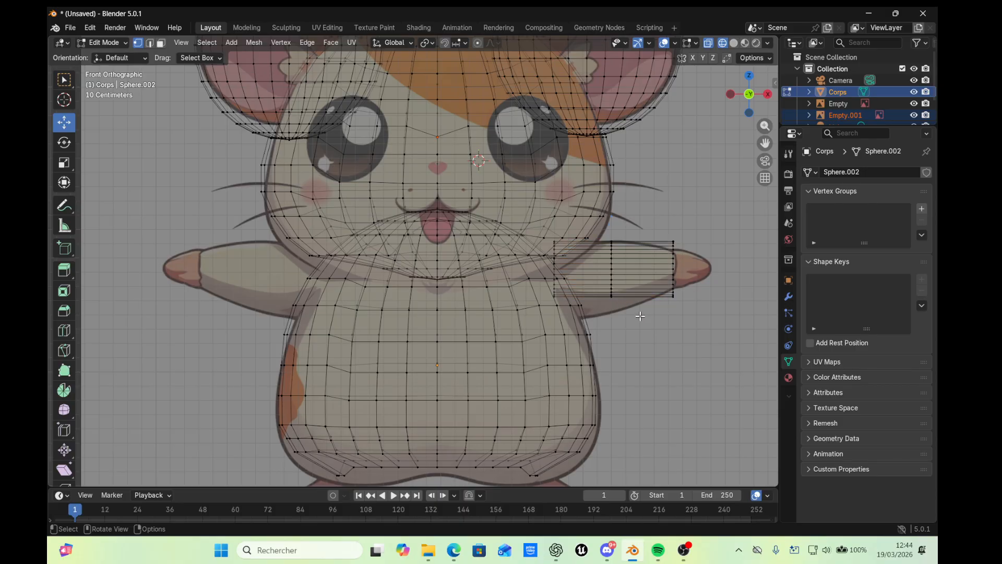
Lower the bottom vertices of the arm's middle loop to the arm's drawn lower outline
key("b")
left_click_drag(635, 310, 588, 284)
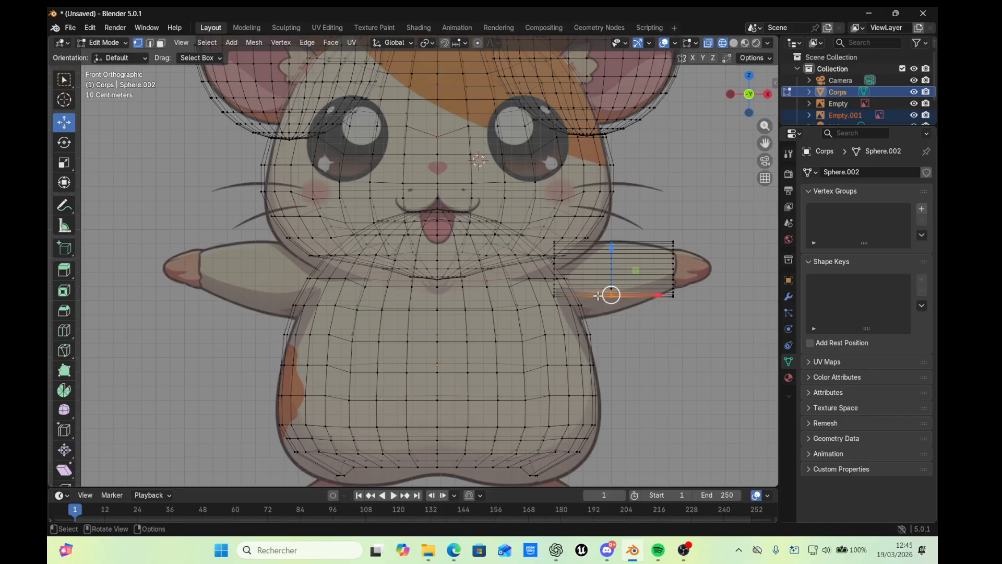
left_click(639, 317)
key("b")
left_click_drag(639, 319, 590, 277)
key("g")
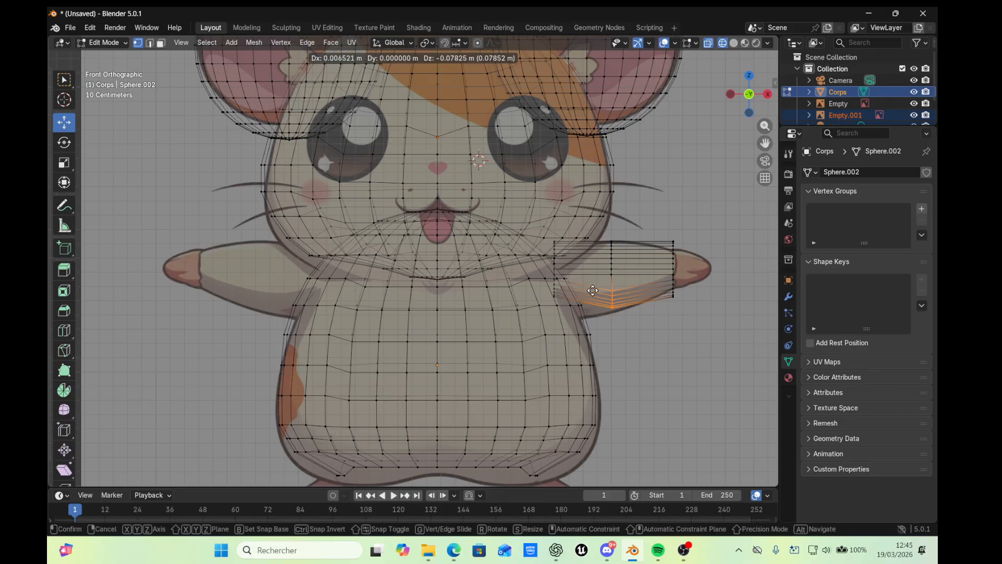
left_click(592, 293)
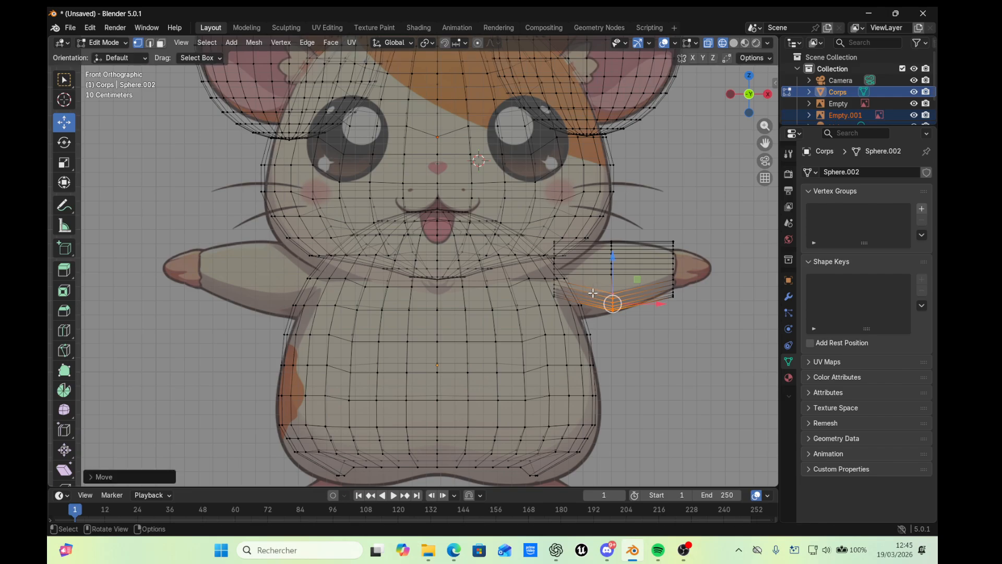
Raise the bottom vertices at the arm's wrist end to follow the drawn lower outline
key("b")
left_click_drag(702, 284, 660, 303)
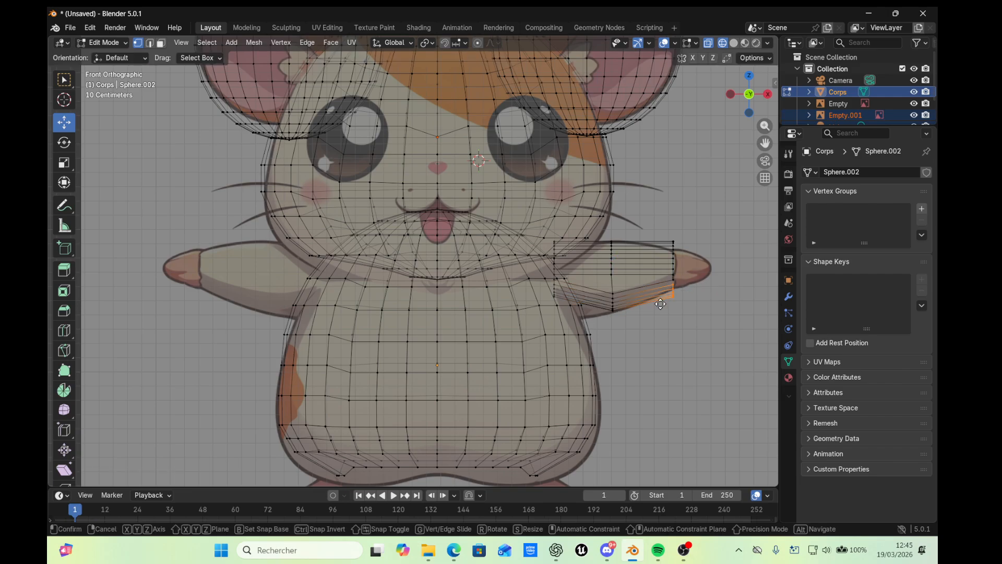
key("g")
left_click(660, 296)
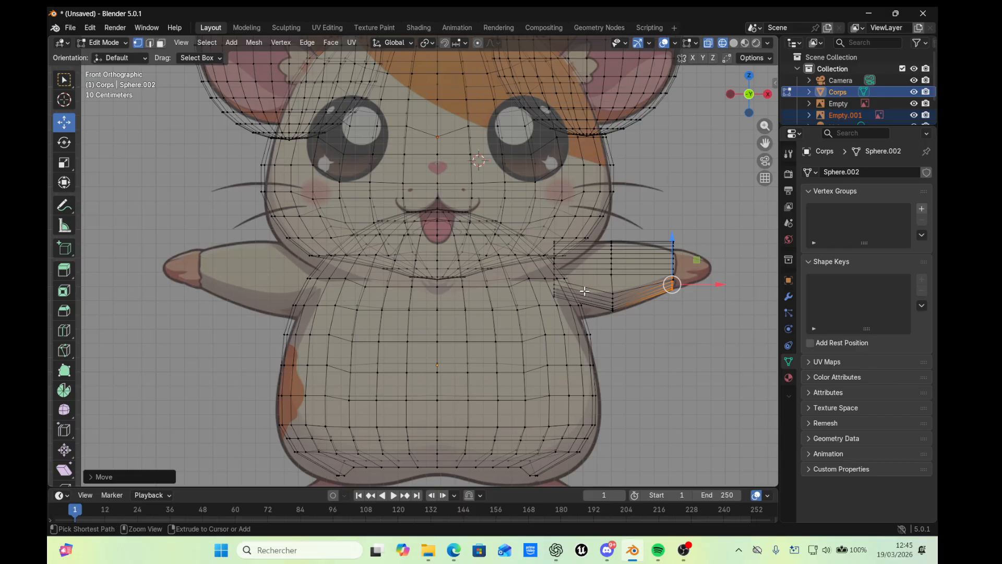
Cut another edge loop around the arm cylinder, midway between its shoulder end and its middle loop
key("ctrl+r")
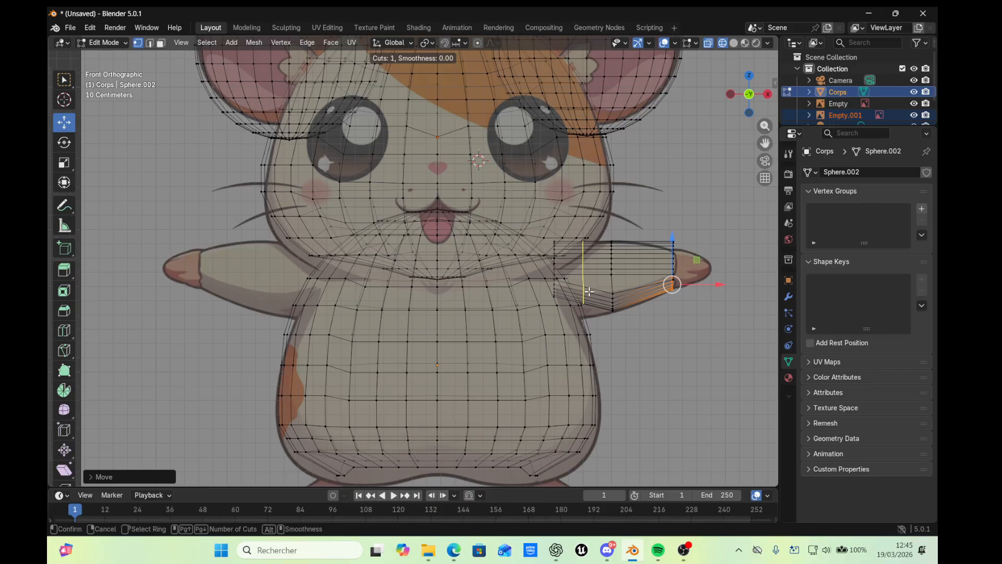
left_click(585, 291)
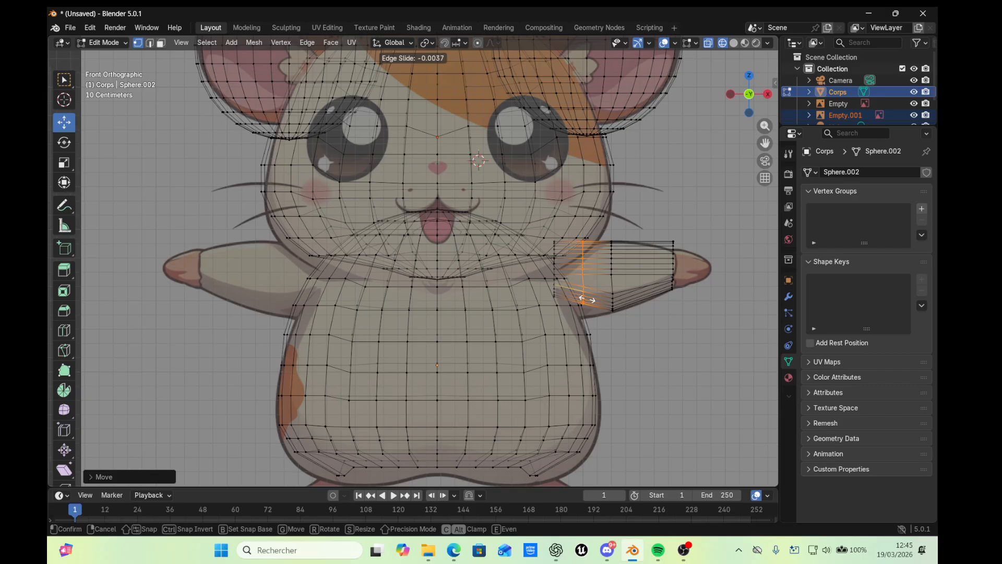
left_click(587, 299)
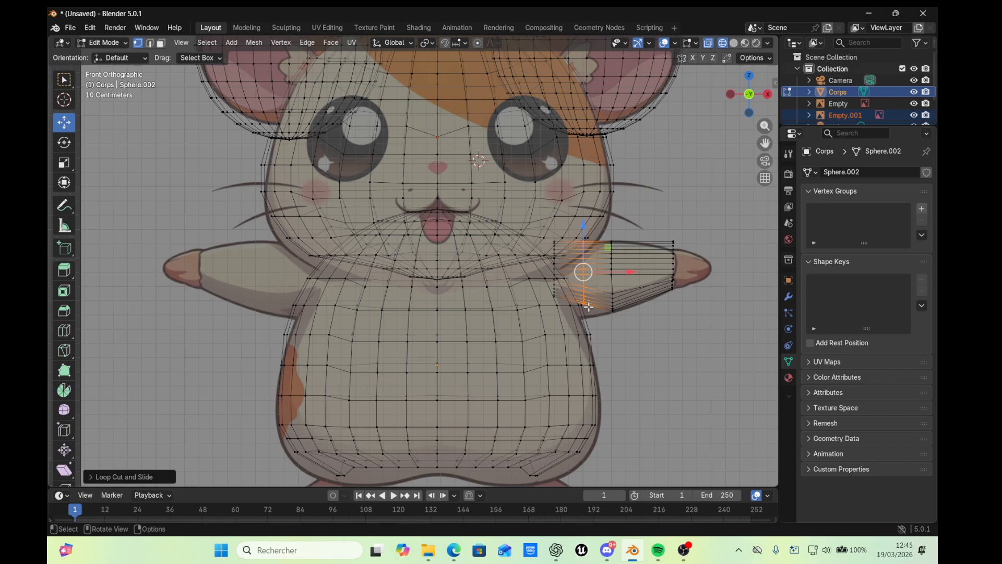
Nudge the new edge loop about 0.013 m toward the body and select the arm's lower vertices
key("g")
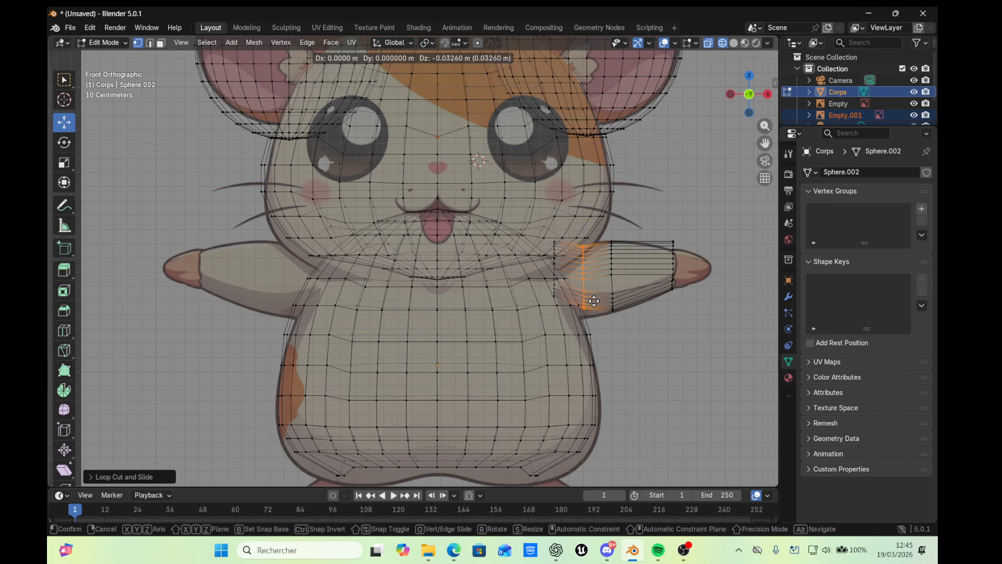
left_click(594, 296)
key("g")
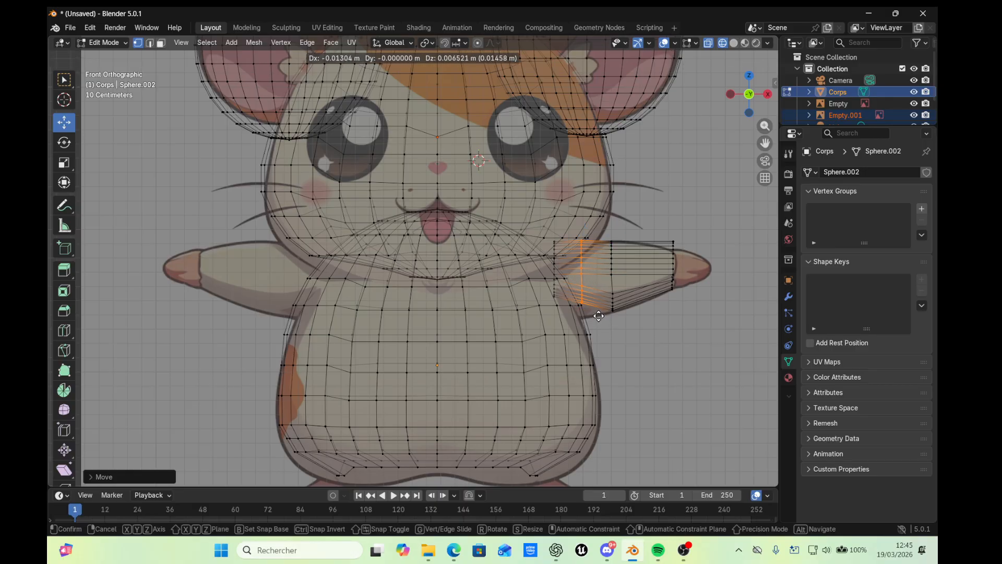
left_click(599, 316)
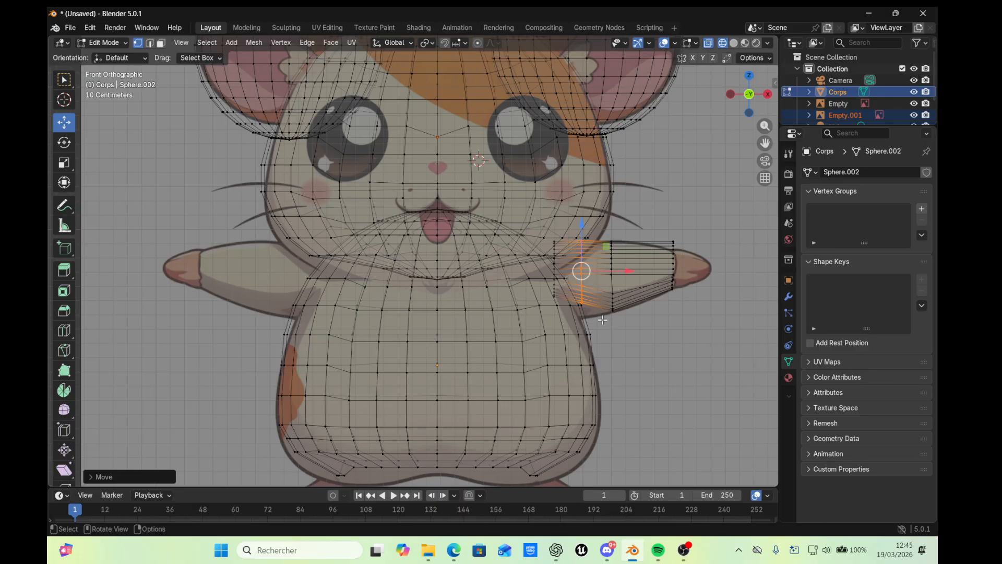
left_click(578, 296)
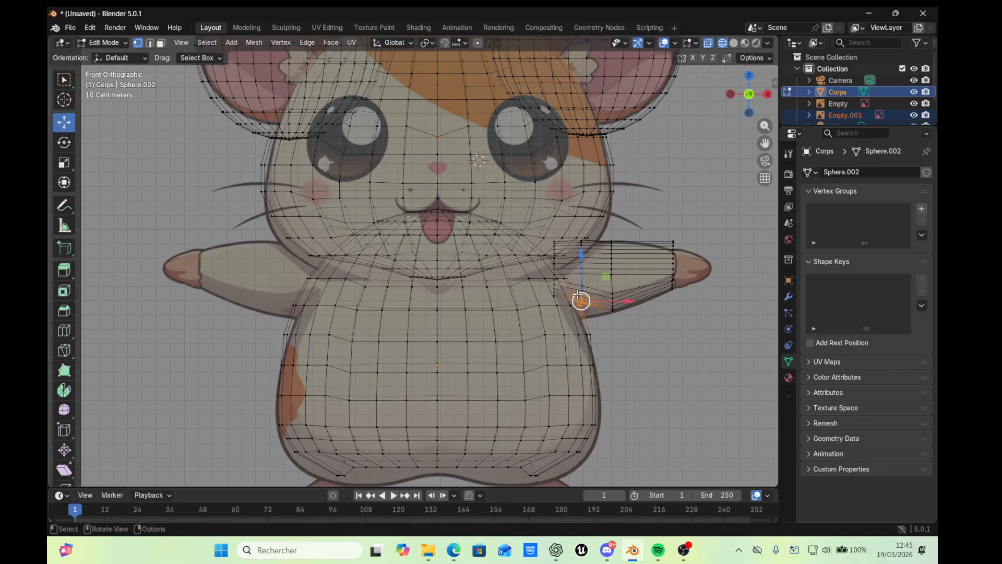
left_click(607, 319)
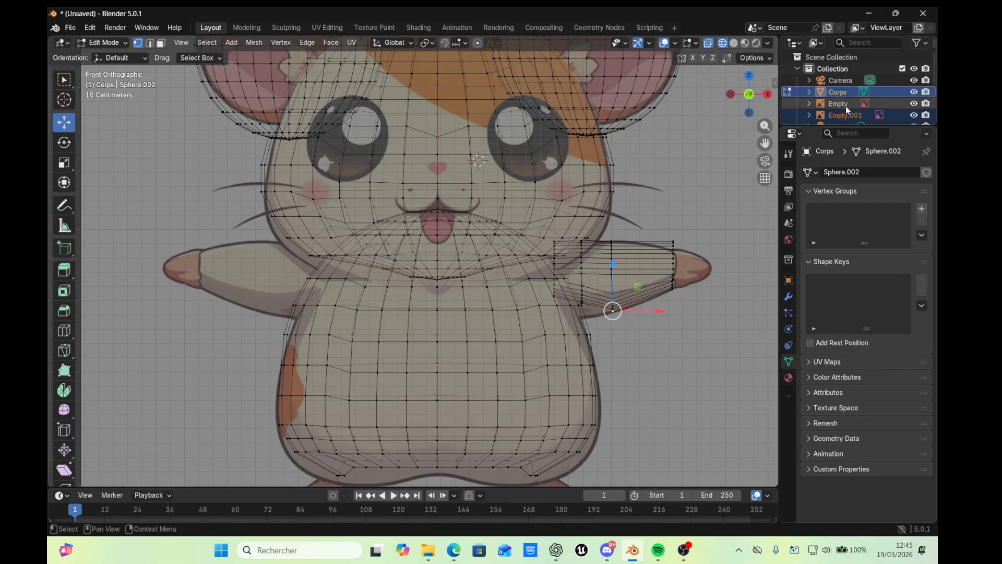
Look through the scene's object list, from the collection down to Tete, checking the Empty and Empty.001 entries
scroll(849, 113, "down", 2)
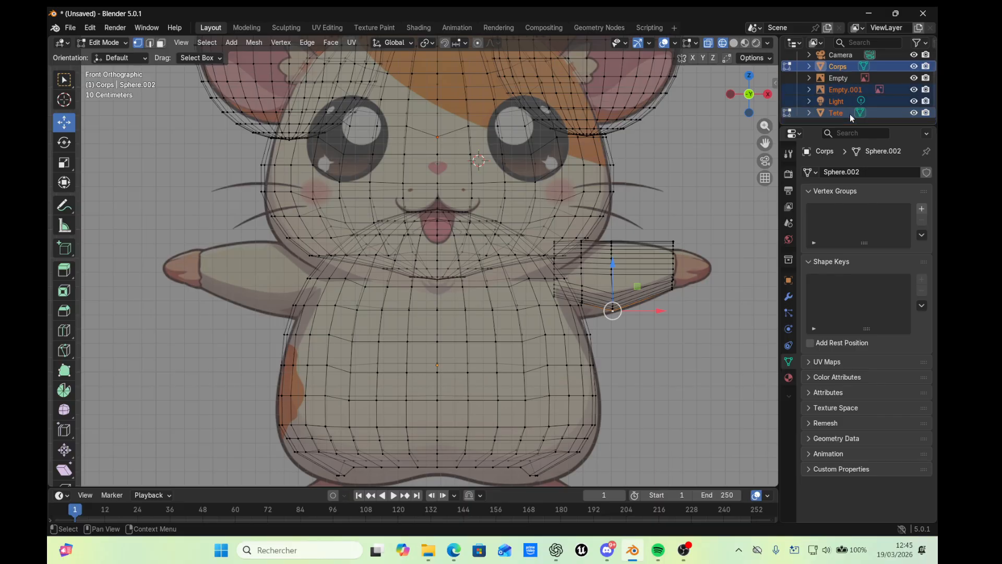
scroll(850, 113, "up", 2)
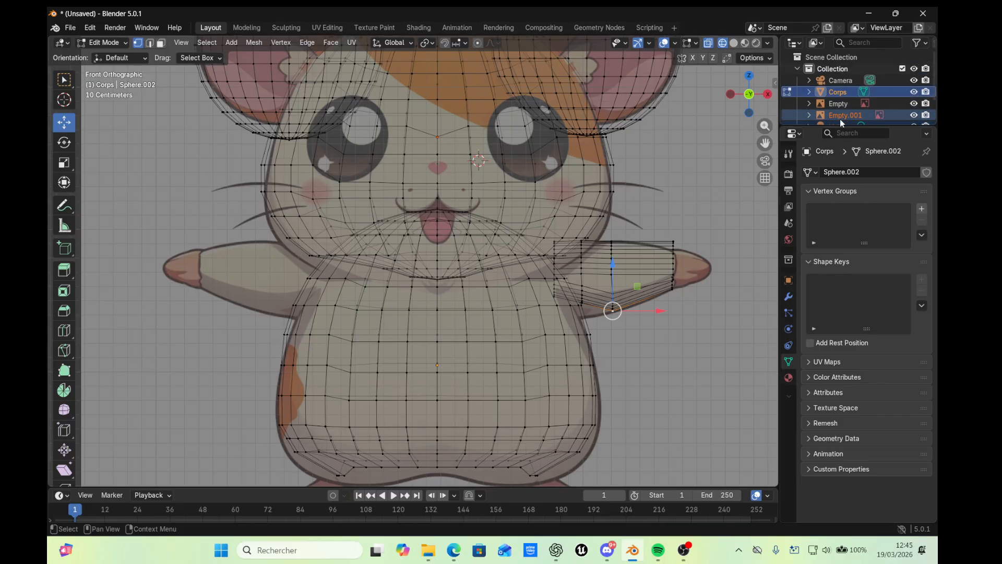
scroll(851, 120, "down", 2)
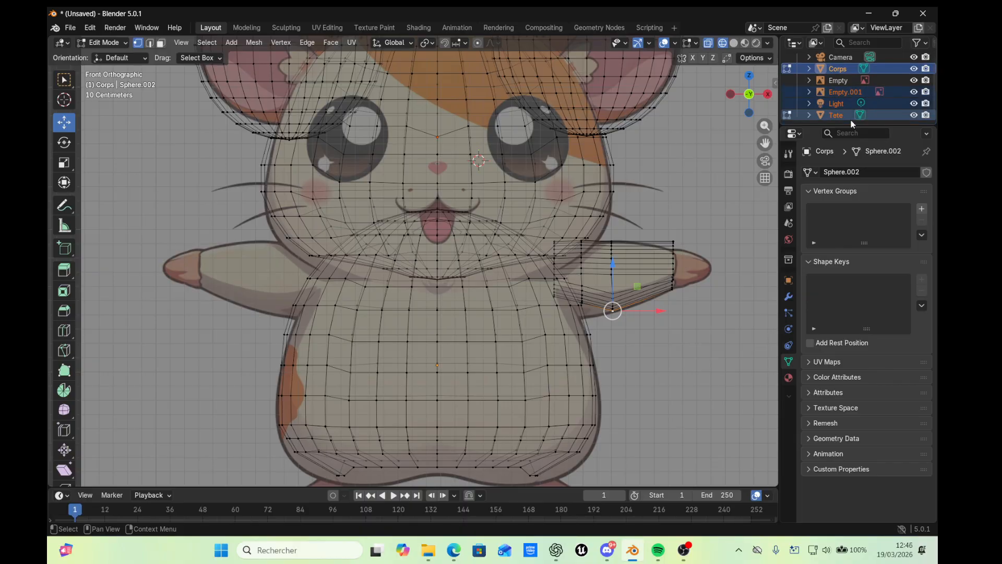
left_click(842, 81)
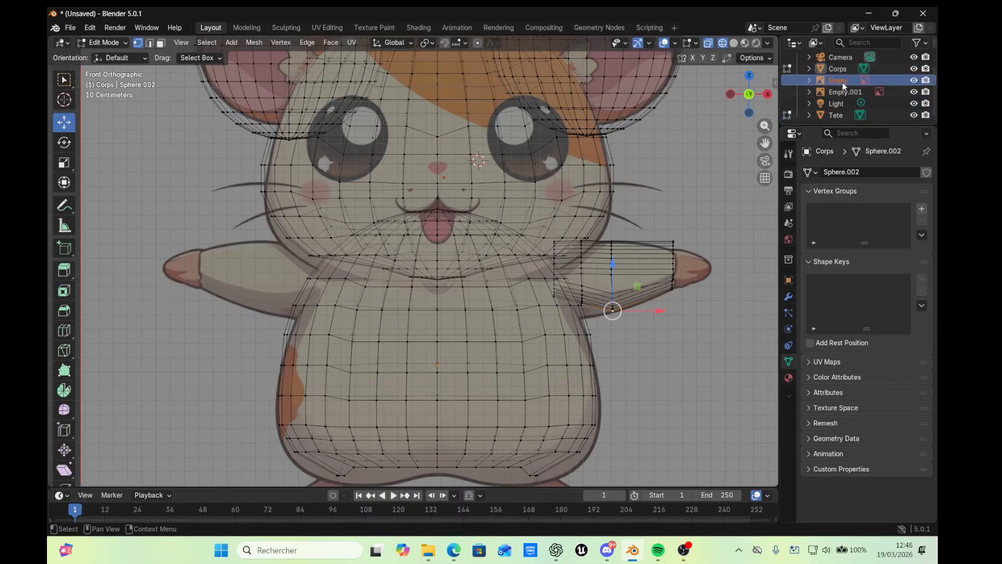
scroll(844, 109, "up", 2)
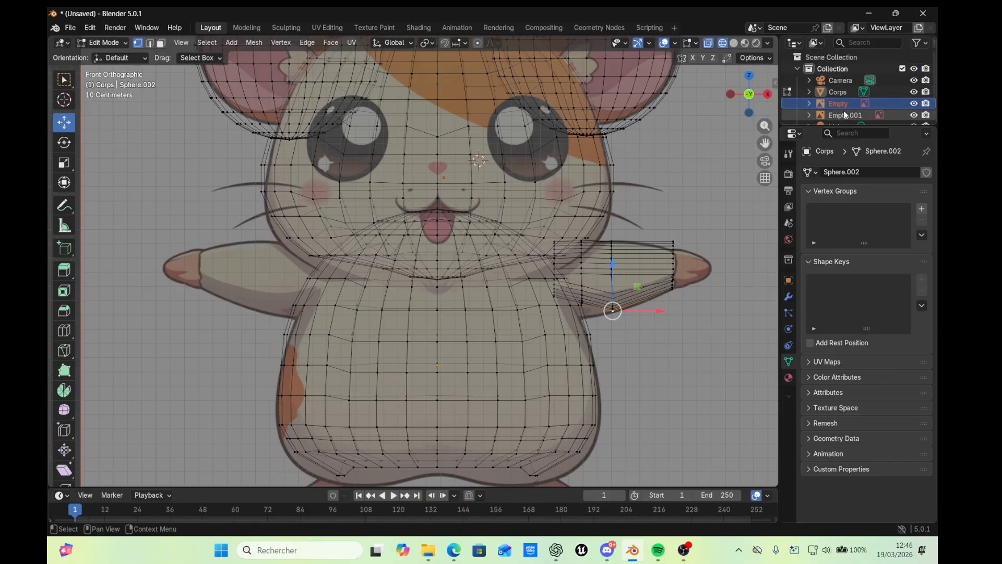
scroll(832, 102, "down", 2)
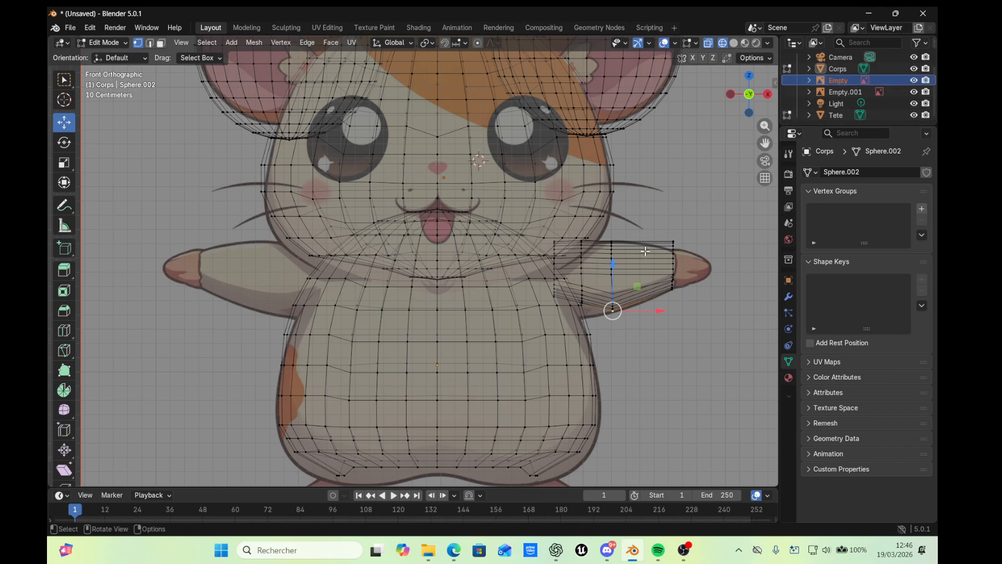
left_click_drag(601, 313, 661, 252)
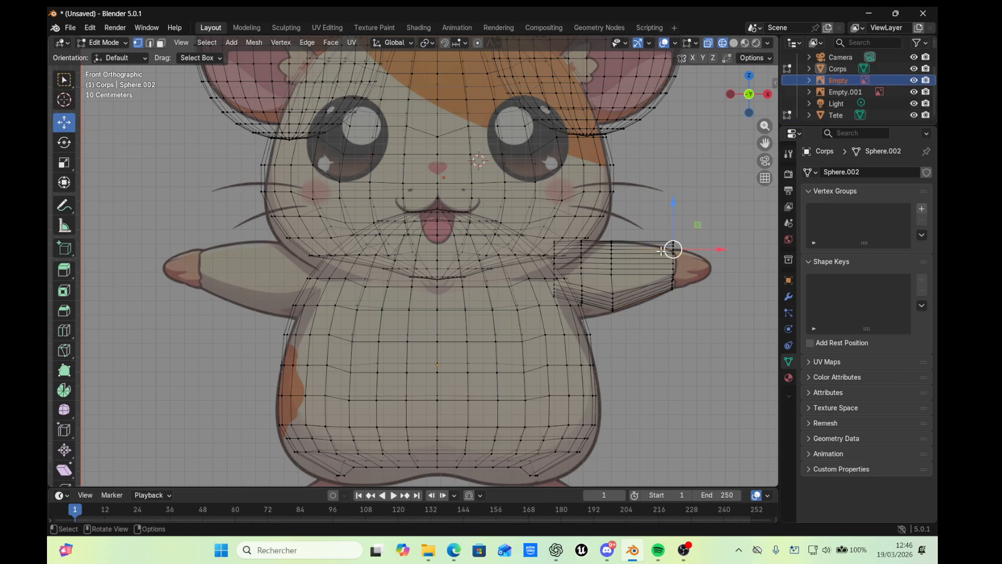
left_click(732, 290)
scroll(844, 95, "up", 2)
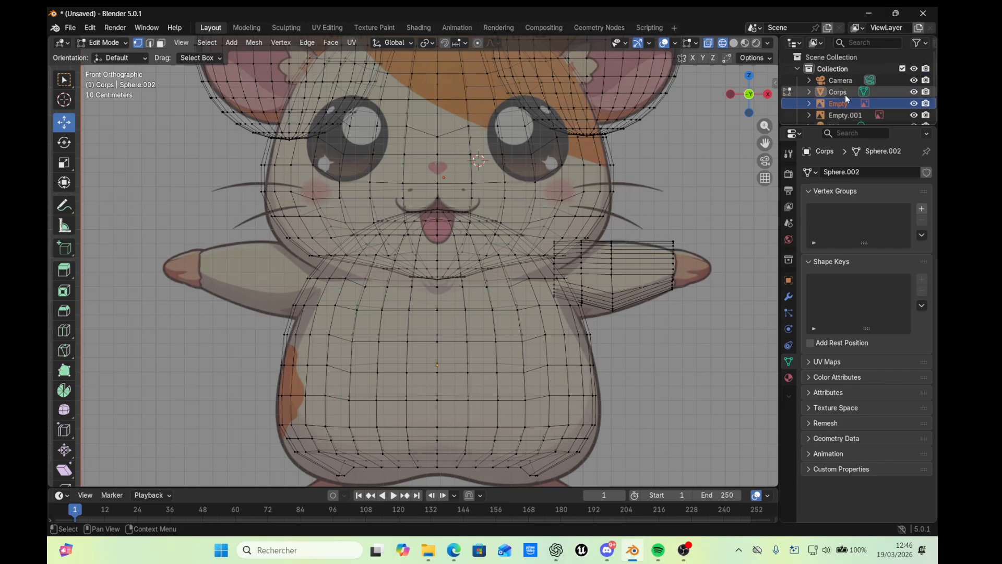
scroll(856, 109, "down", 2)
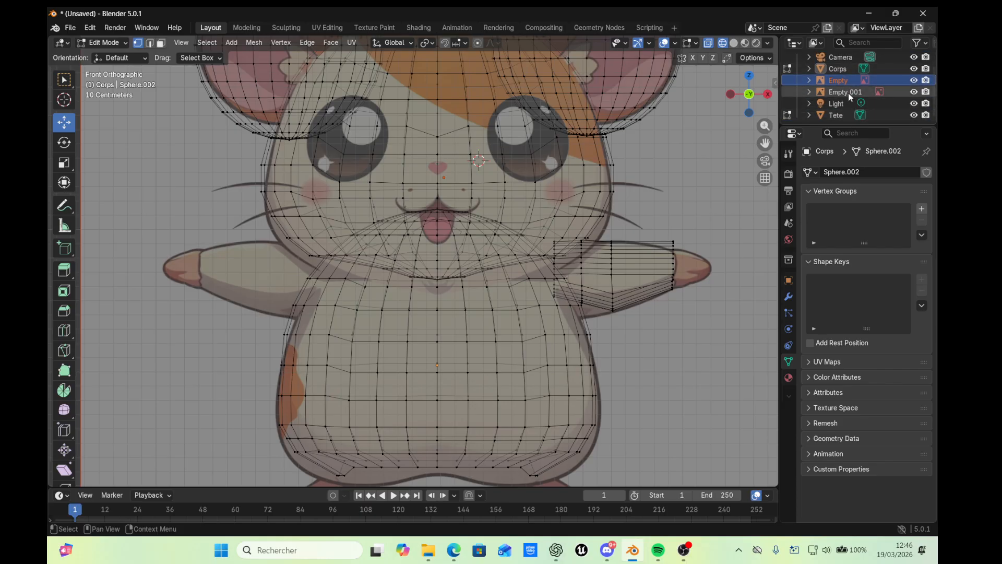
double_click(847, 93)
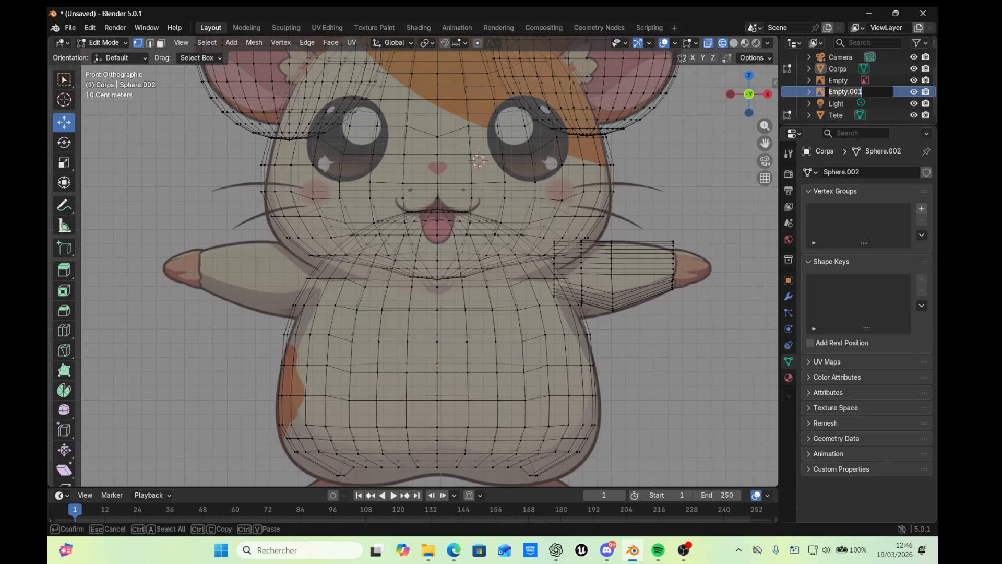
key("Return")
scroll(834, 103, "up", 2)
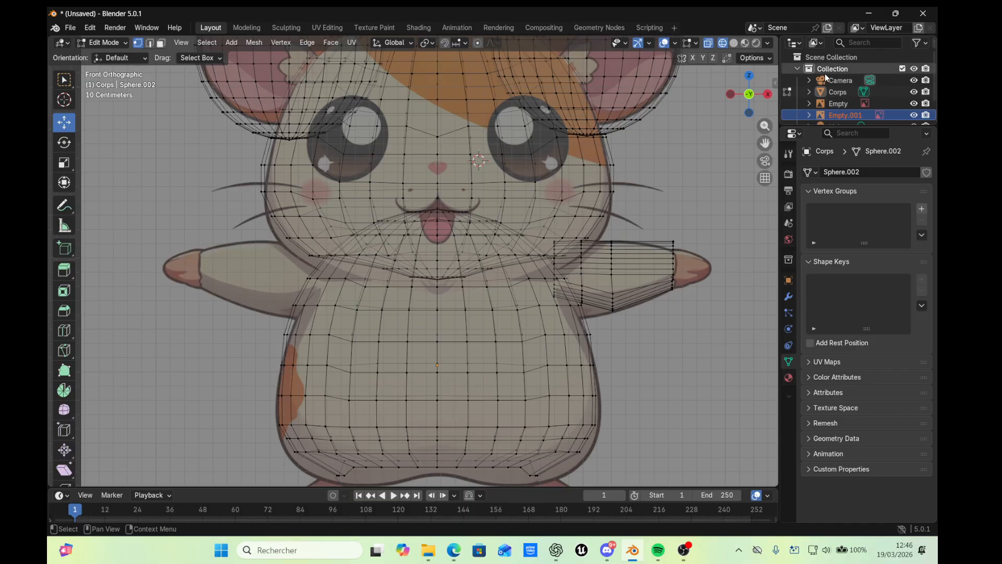
scroll(838, 104, "down", 2)
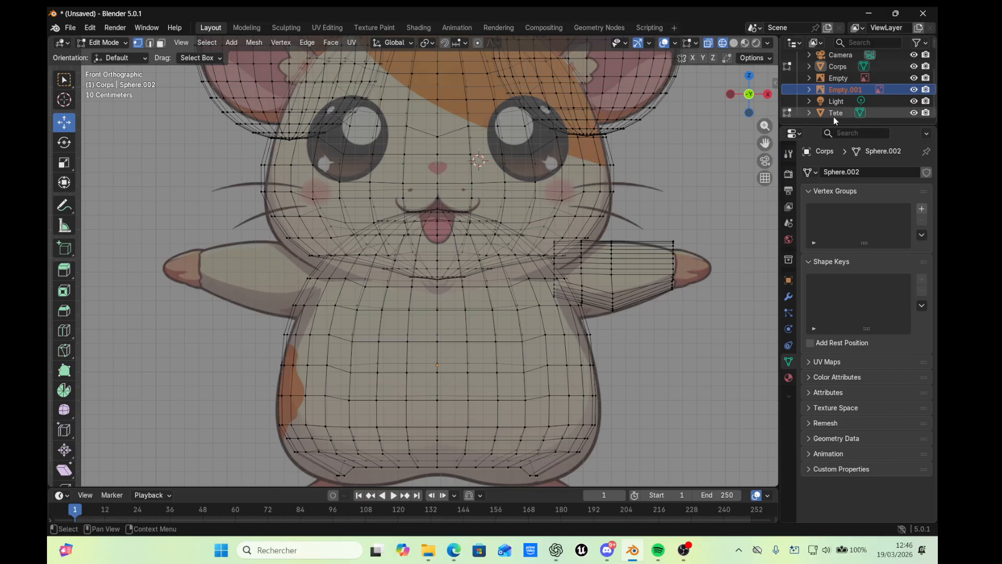
Enlarge the scene's object list and expand Tete and Corps to show the mesh inside each
left_click_drag(836, 126, 837, 220)
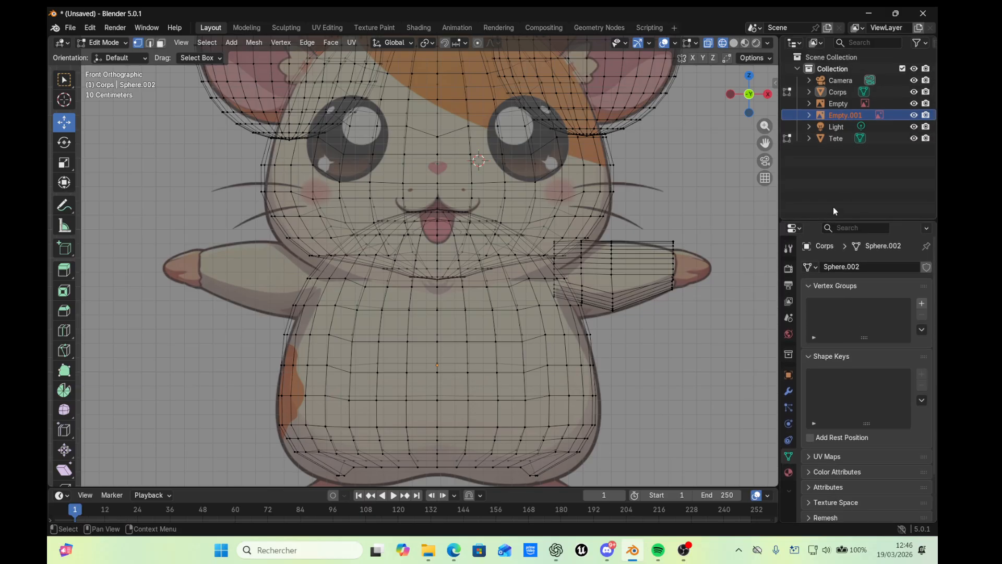
left_click(810, 138)
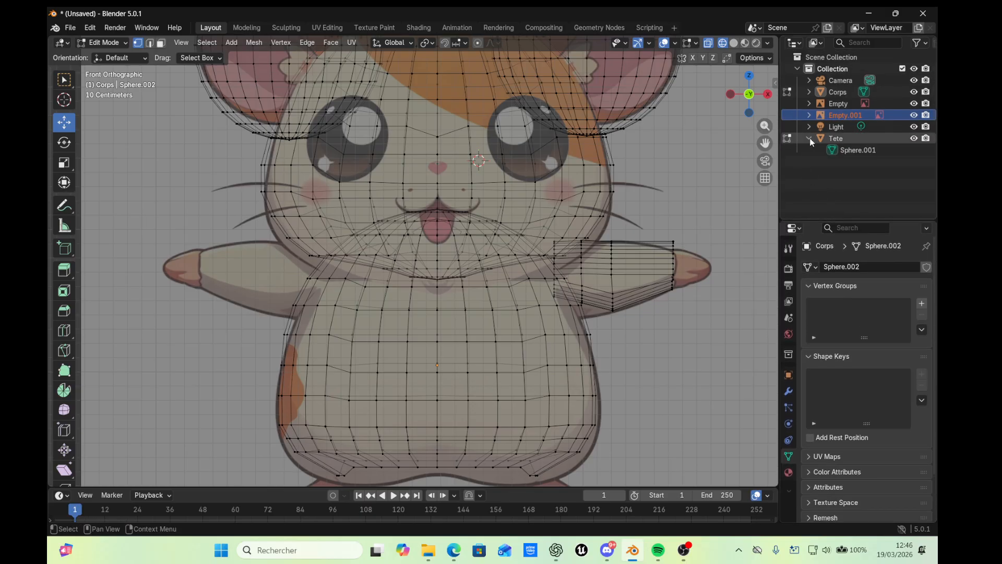
left_click(809, 92)
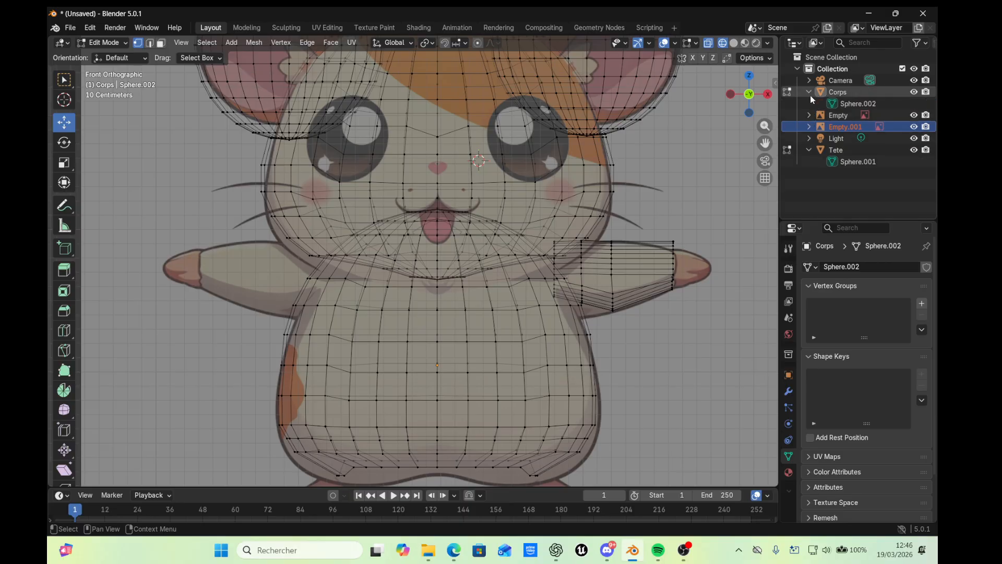
Move the body's side vertex just below the arm about 0.022 m inward to follow the drawn body outline
left_click(670, 273, "alt")
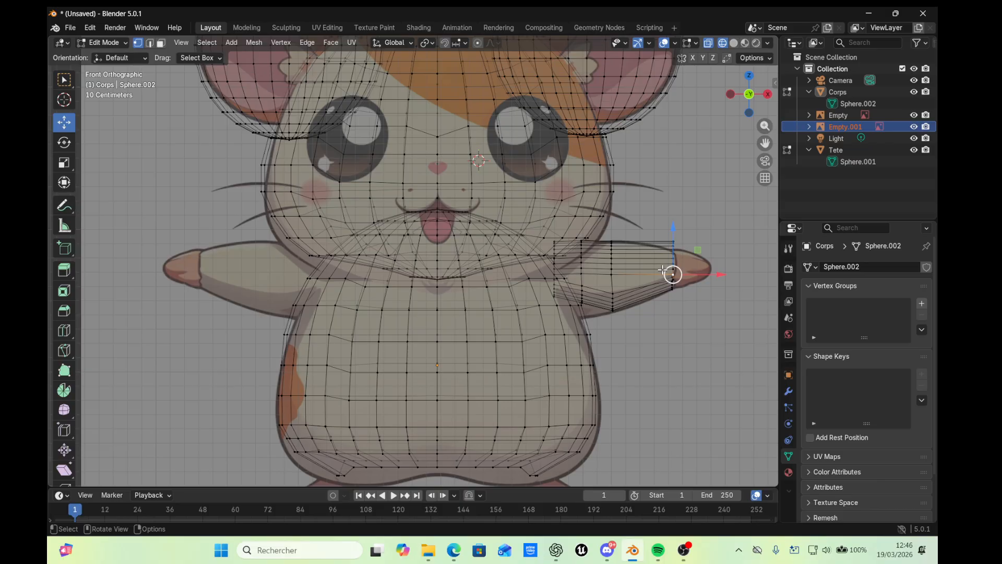
left_click(583, 303)
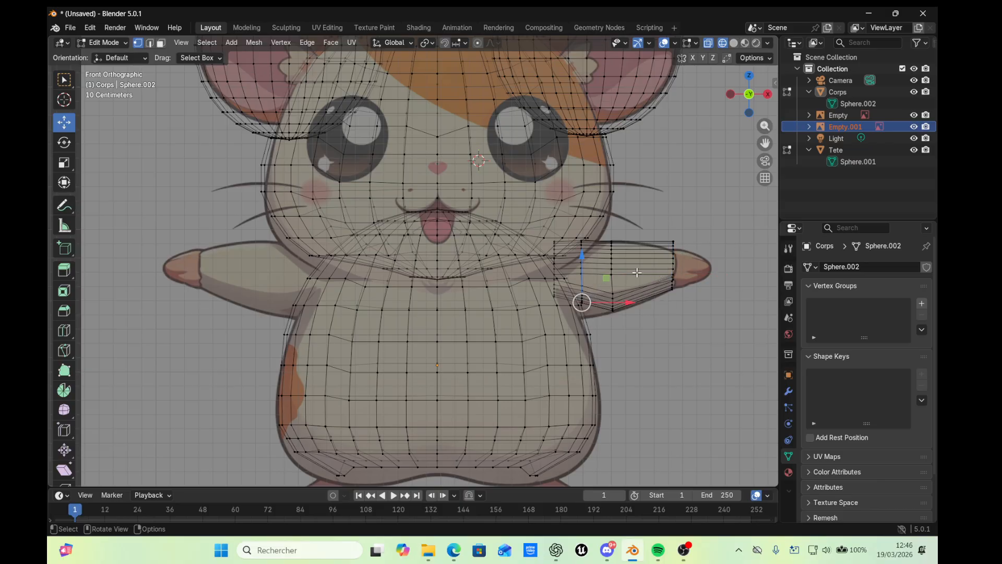
left_click_drag(602, 320, 581, 295)
left_click(593, 316)
scroll(593, 316, "up", 4)
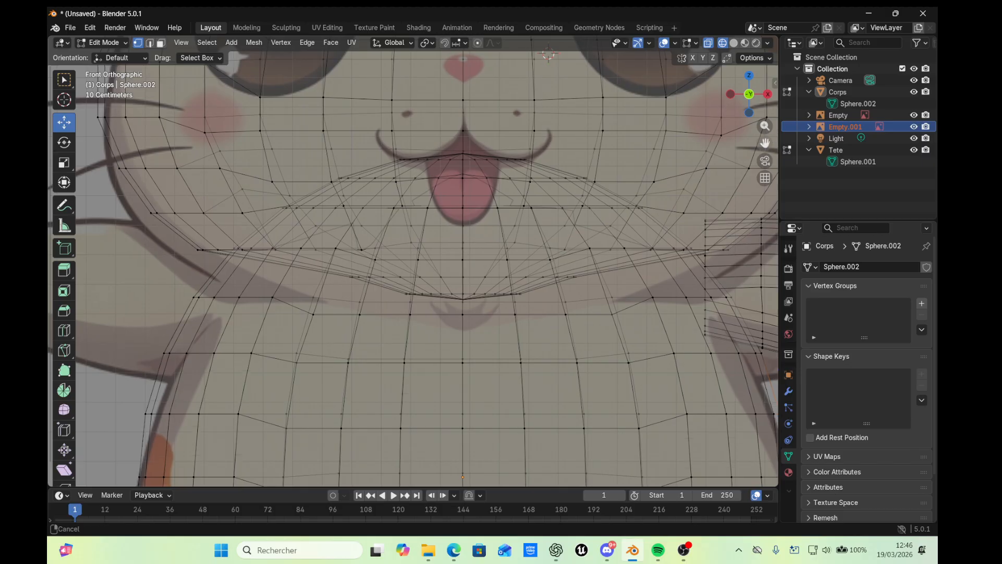
left_click_drag(767, 142, 601, 289)
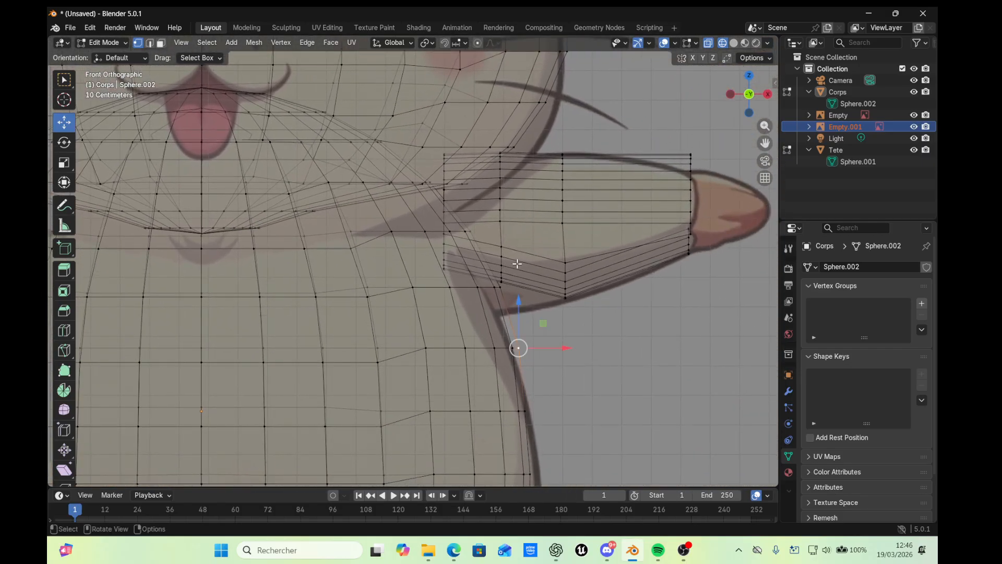
key("g")
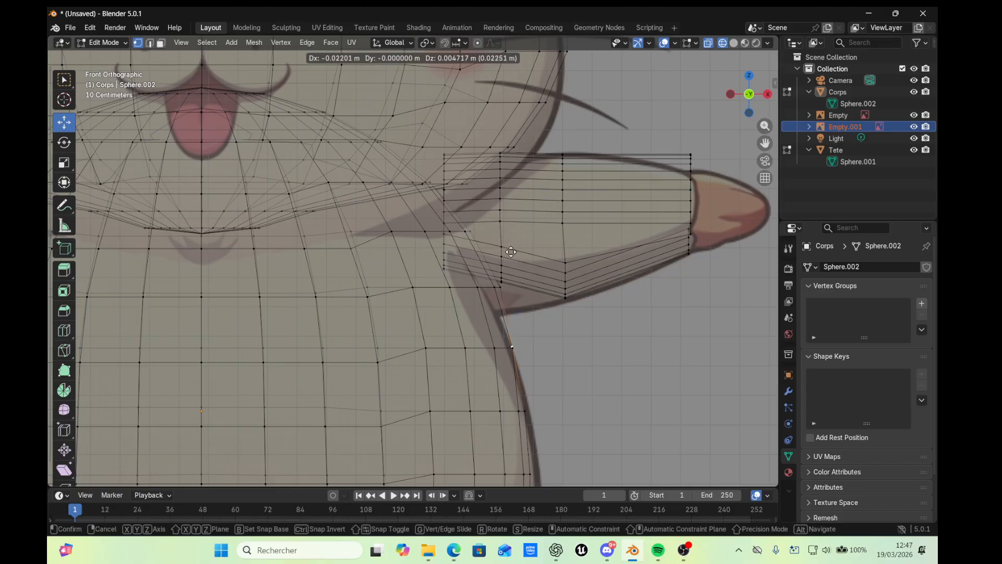
left_click(511, 251)
Lower the arm's bottom vertices at the shoulder end and its neighbouring loop about 0.109 m to the drawn lower outline
left_click_drag(524, 241, 432, 282)
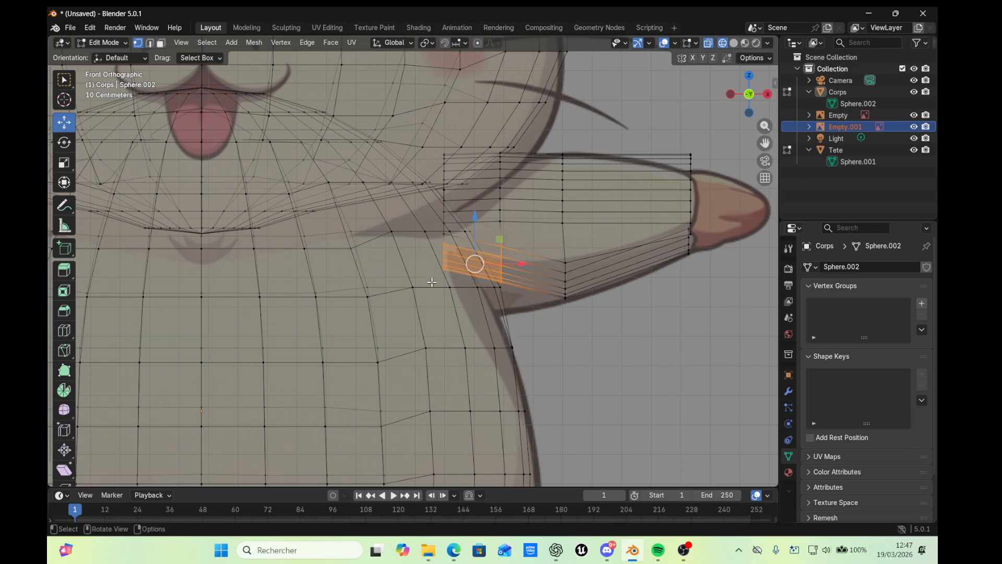
key("g")
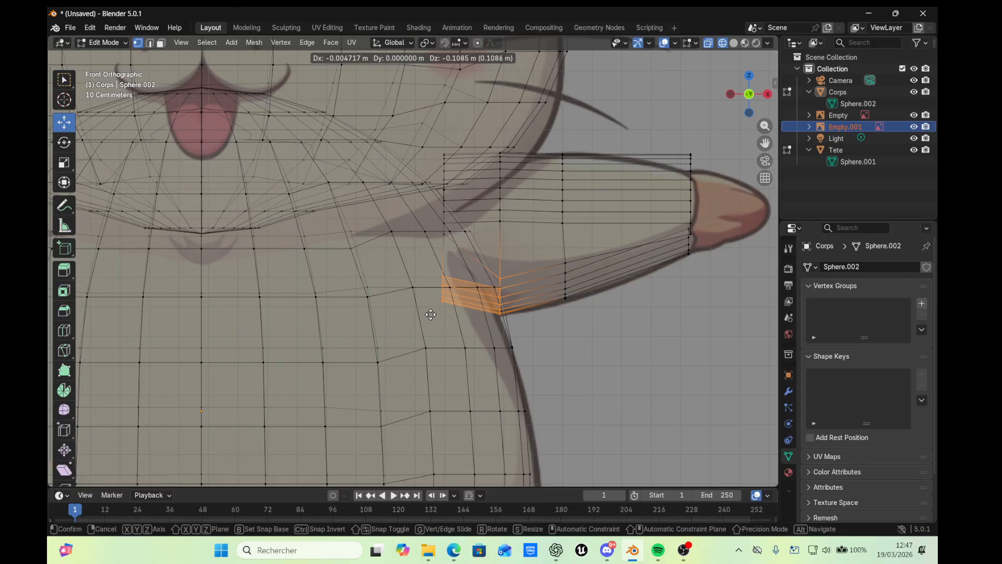
left_click(430, 314)
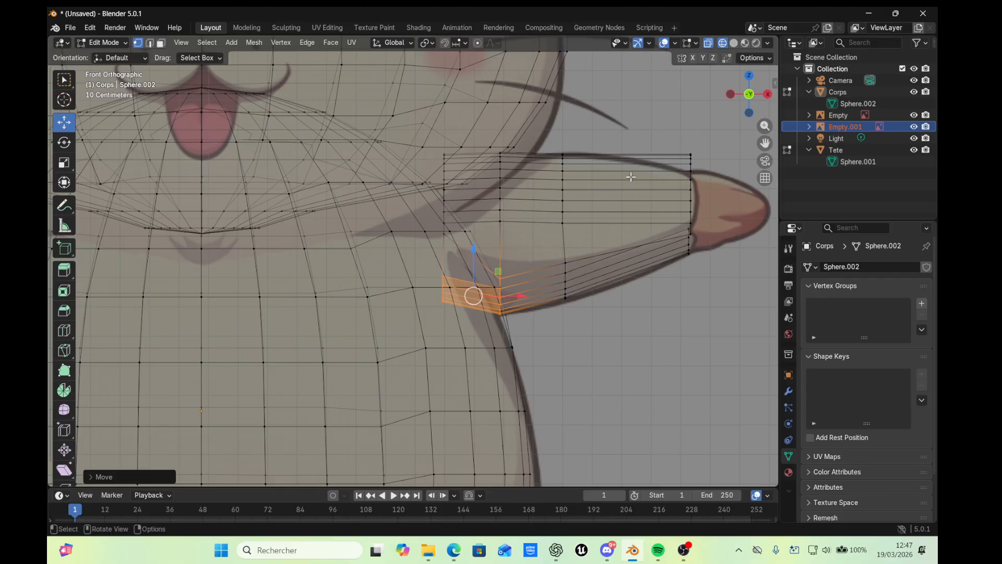
Nudge the topmost vertices at the arm's wrist end slightly upward
left_click_drag(706, 141, 683, 164)
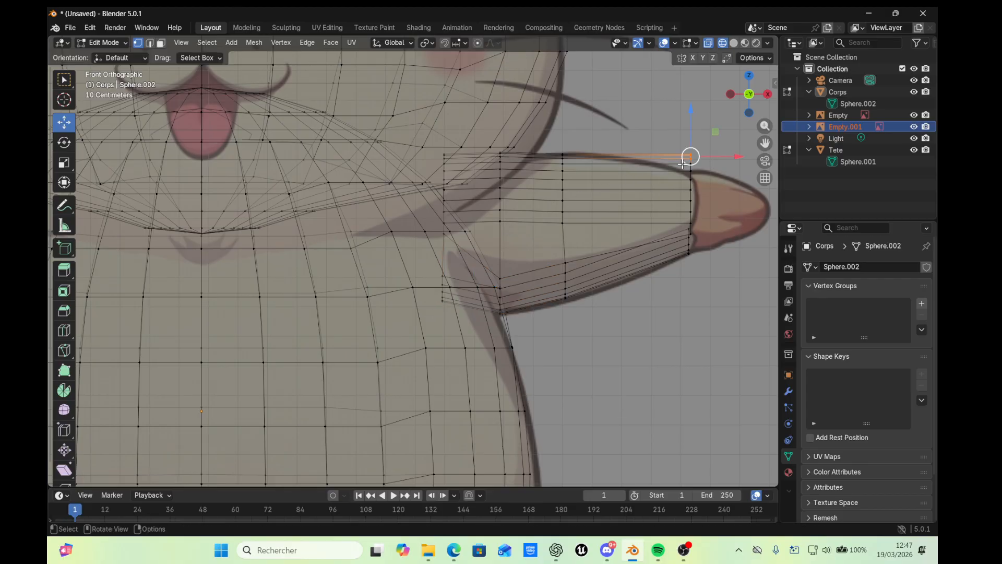
key("g")
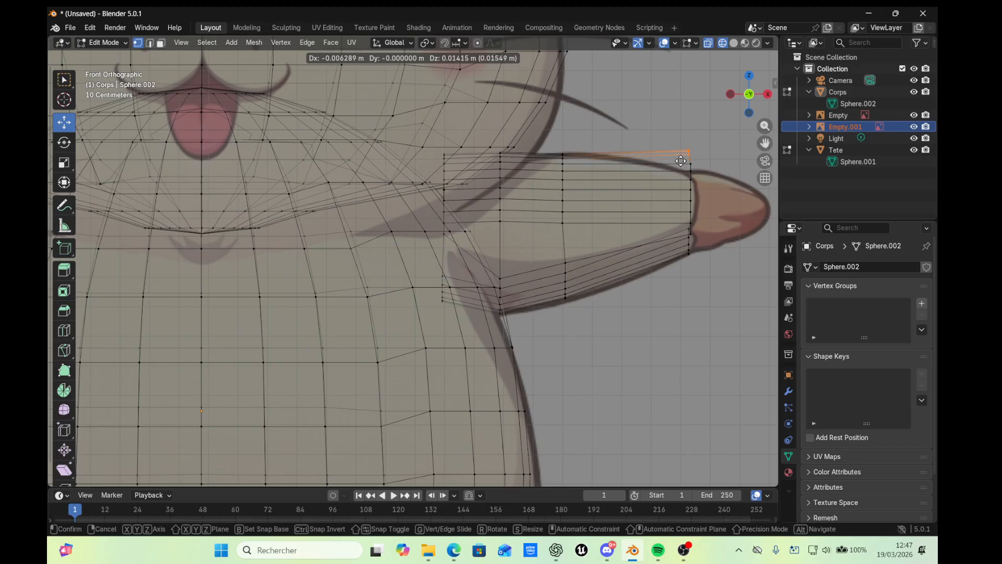
left_click(680, 162)
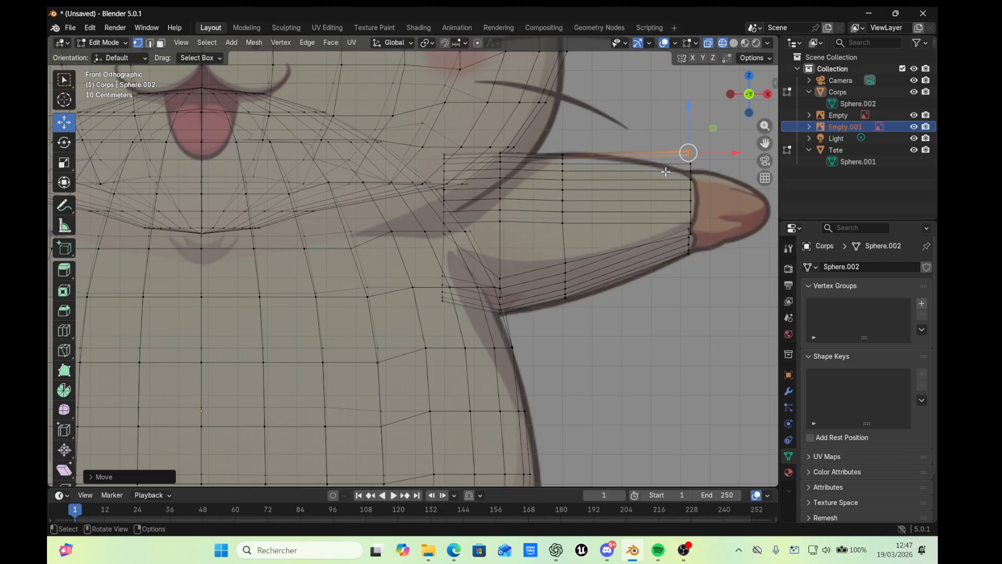
Cut an edge loop around the arm near its wrist end, sliding it about 0.61 toward the wrist
key("ctrl")
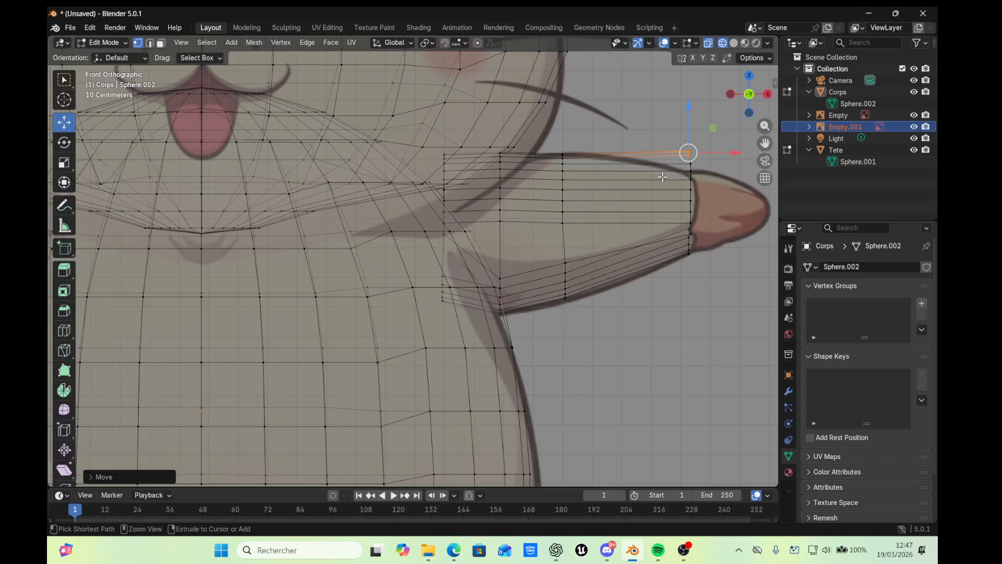
key("ctrl+r")
left_click(673, 190)
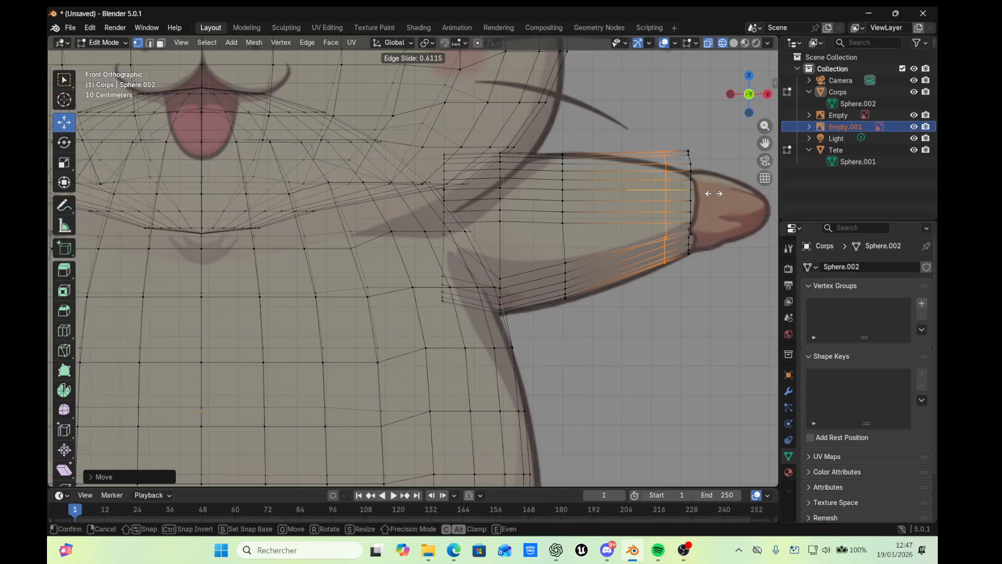
left_click(714, 194)
Lower the topmost vertices of the new loop and the wrist end about 0.03 m toward the drawn upper outline
left_click_drag(711, 124, 656, 164)
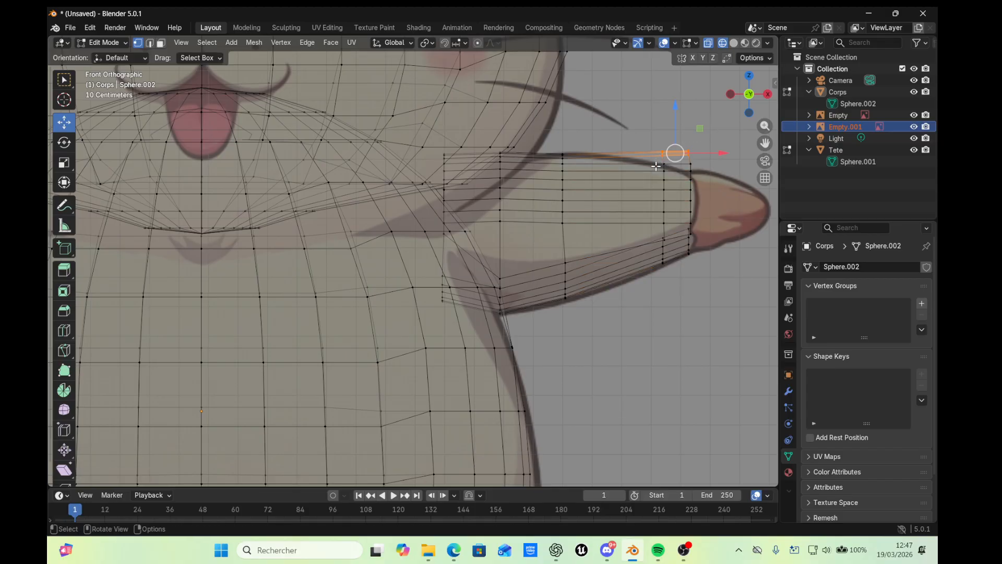
key("g")
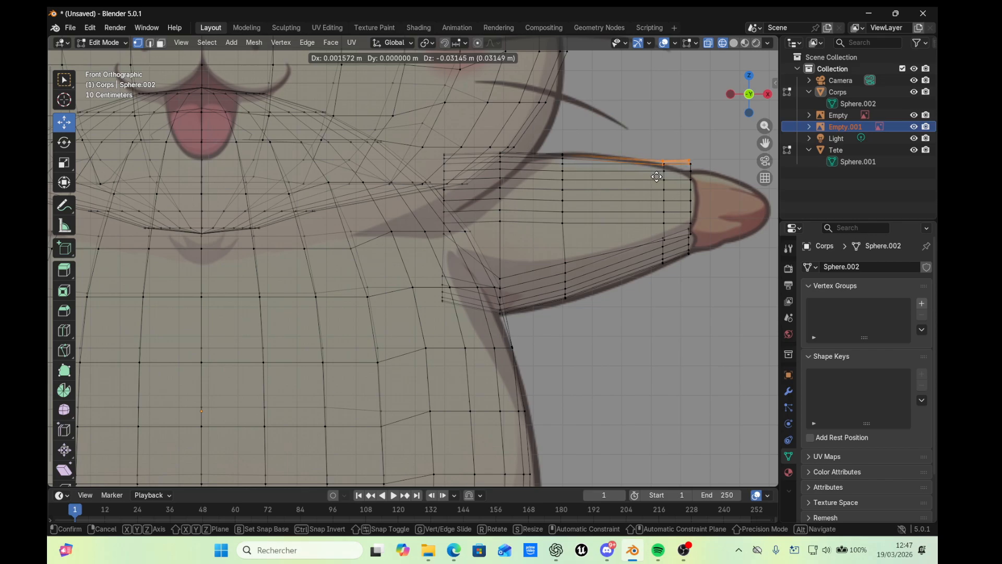
left_click(701, 154)
Lower the top vertices at the arm's wrist end further, to where the drawn upper outline meets the paw
mouse_move(701, 153)
left_mouse_down()
mouse_move(684, 164)
mouse_move(698, 155)
left_mouse_up()
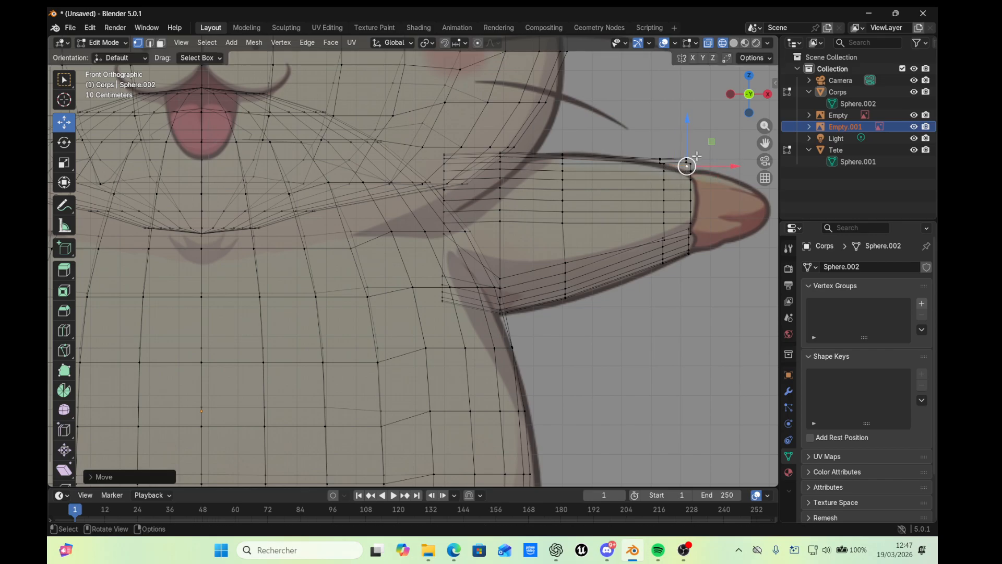
left_click(662, 127)
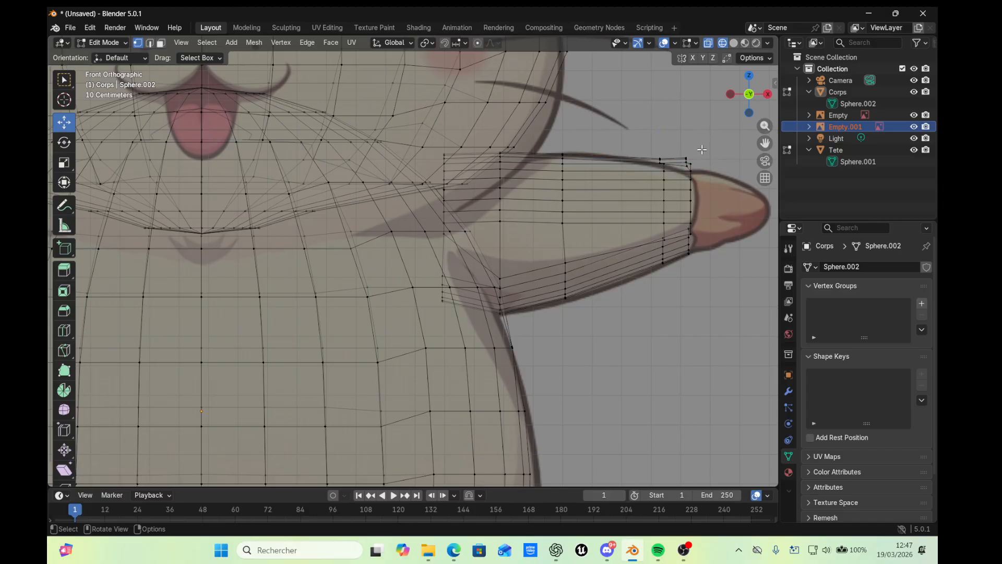
left_click(686, 162)
left_click_drag(686, 161, 679, 186)
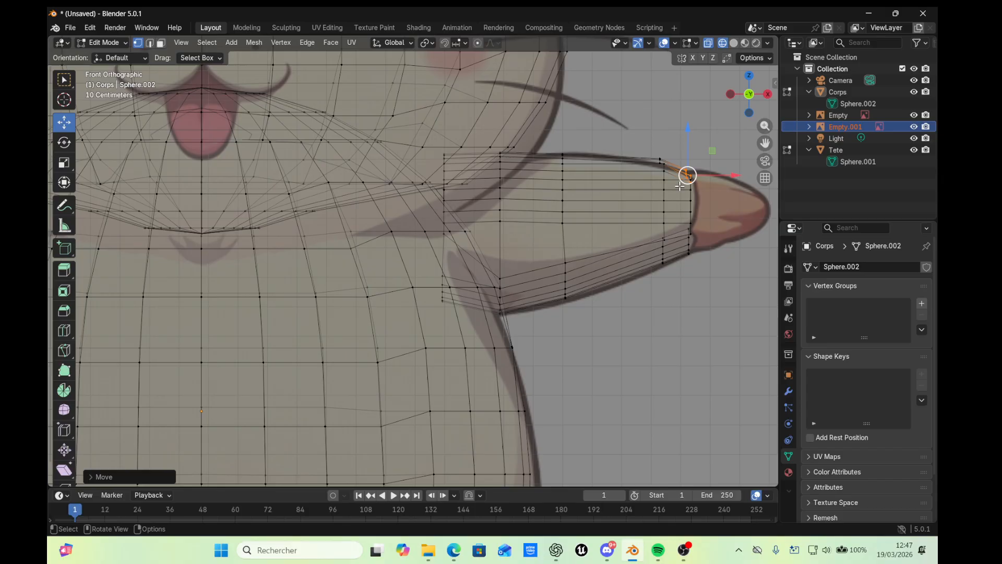
Lower the topmost vertices of the arm loop just before the wrist about 0.013 m onto the drawn upper outline
left_click(672, 140)
left_click(683, 121)
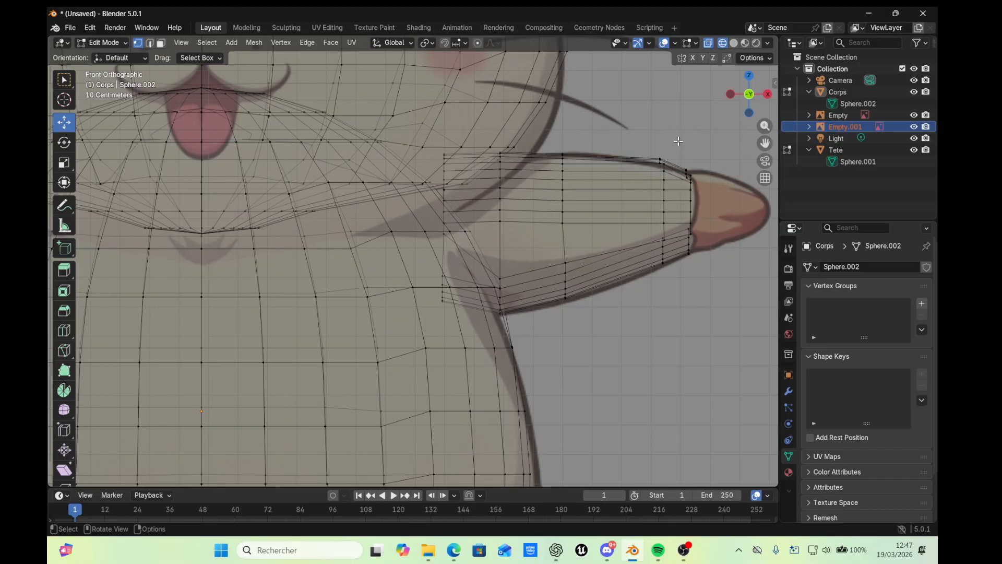
left_click(655, 164, "alt")
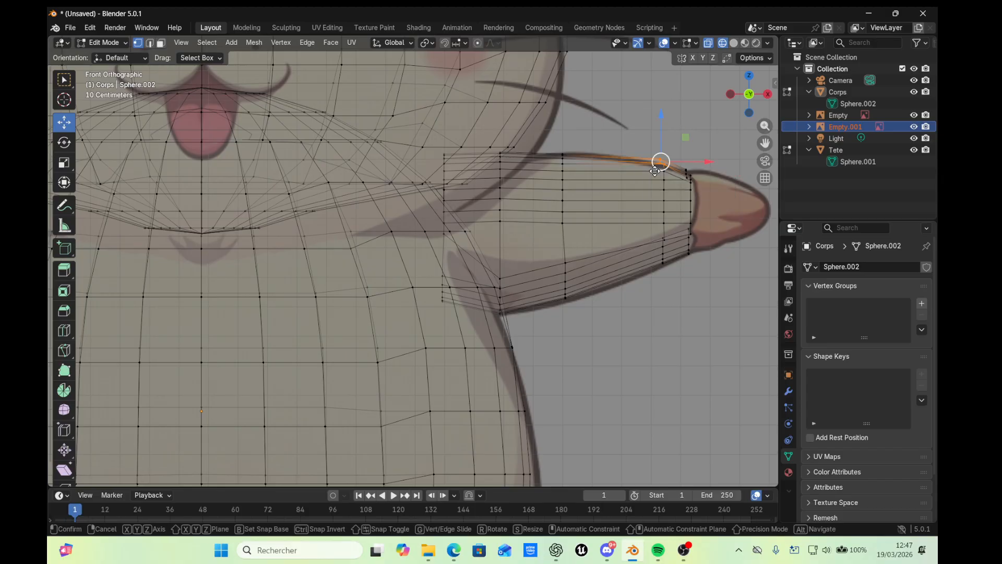
key("g")
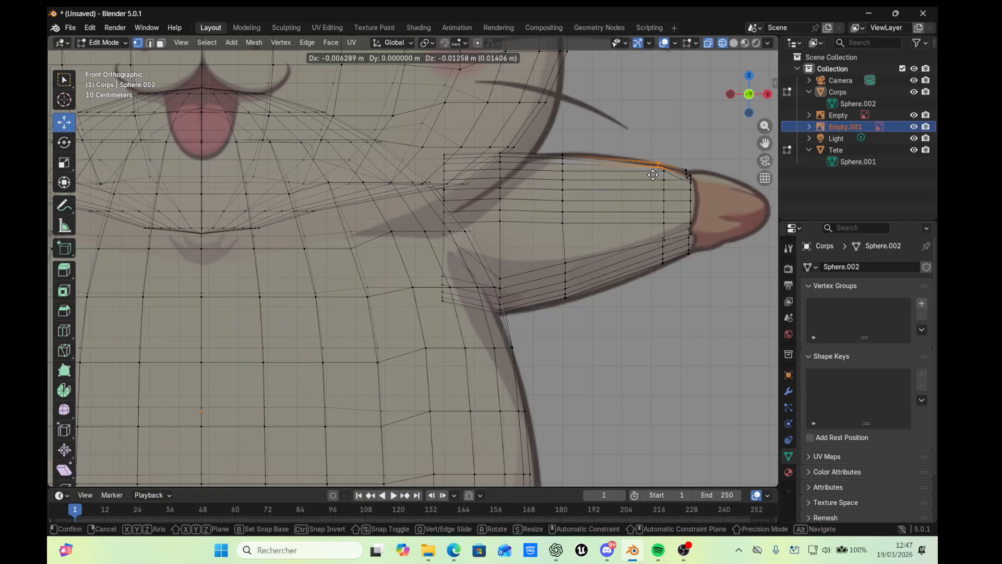
left_click(653, 174)
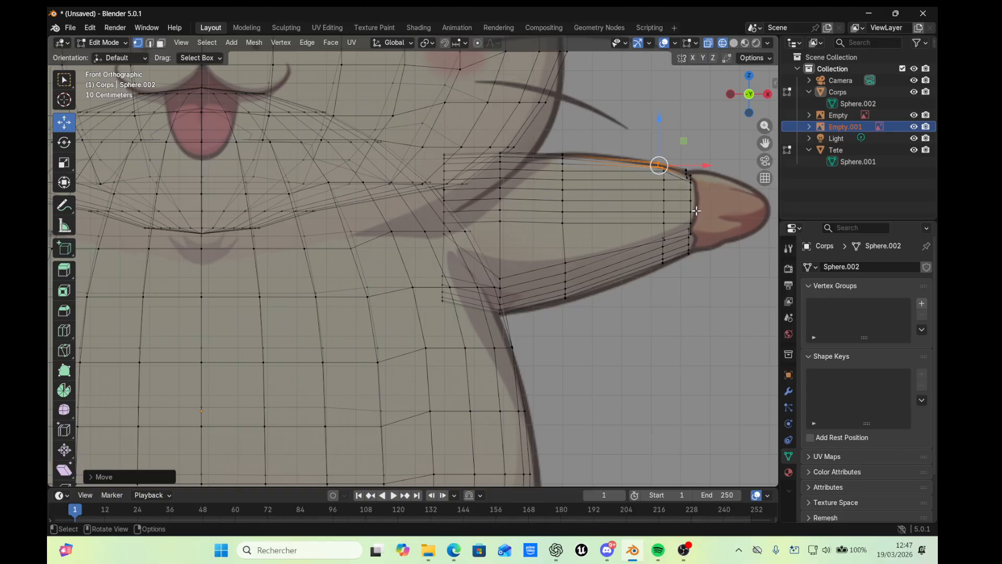
left_click(657, 308)
Add a cylinder to the body mesh and shift it along X toward the still unmodelled arm on the other side
scroll(656, 311, "down", 5)
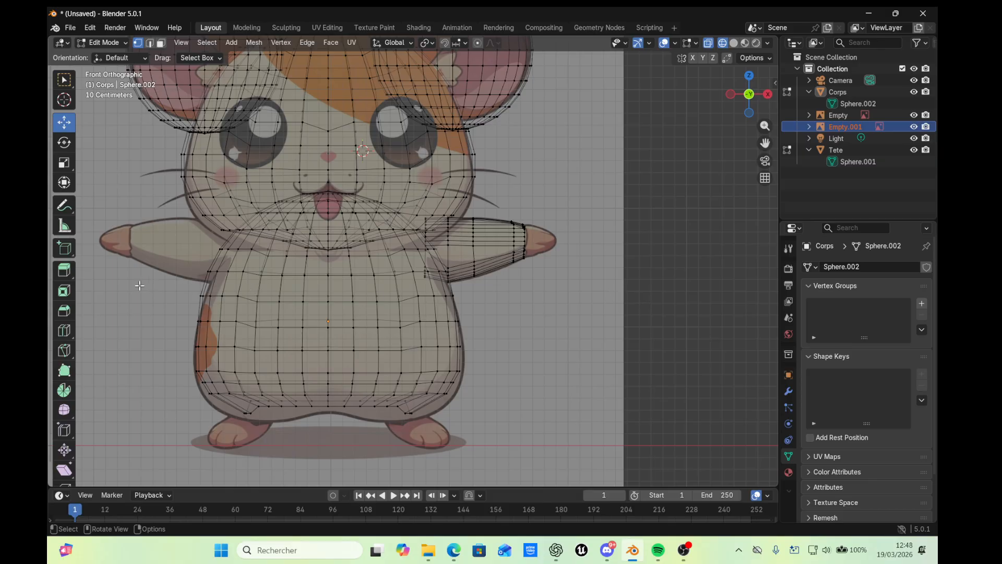
middle_click_drag(116, 281, 358, 281)
left_click(731, 94)
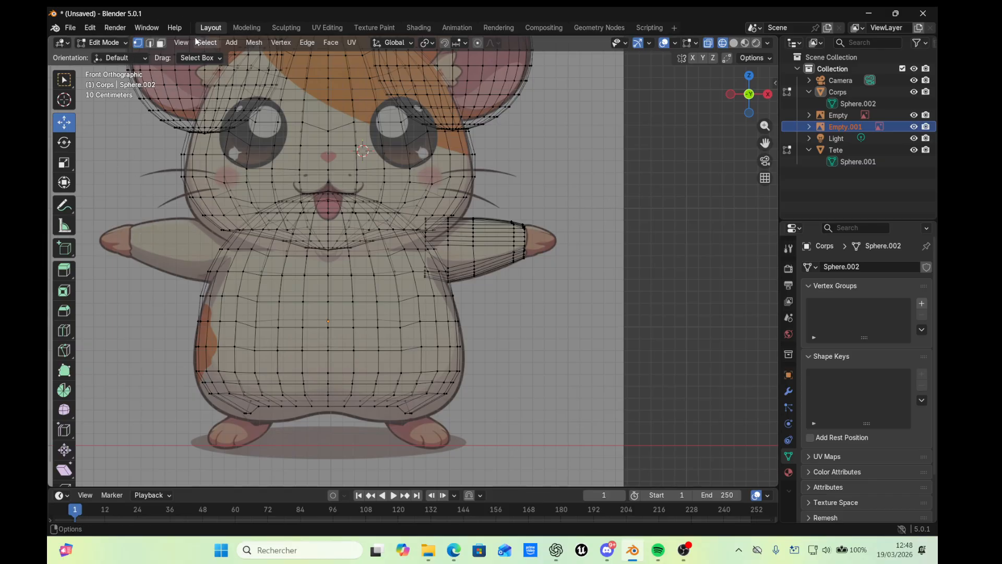
left_click(231, 42)
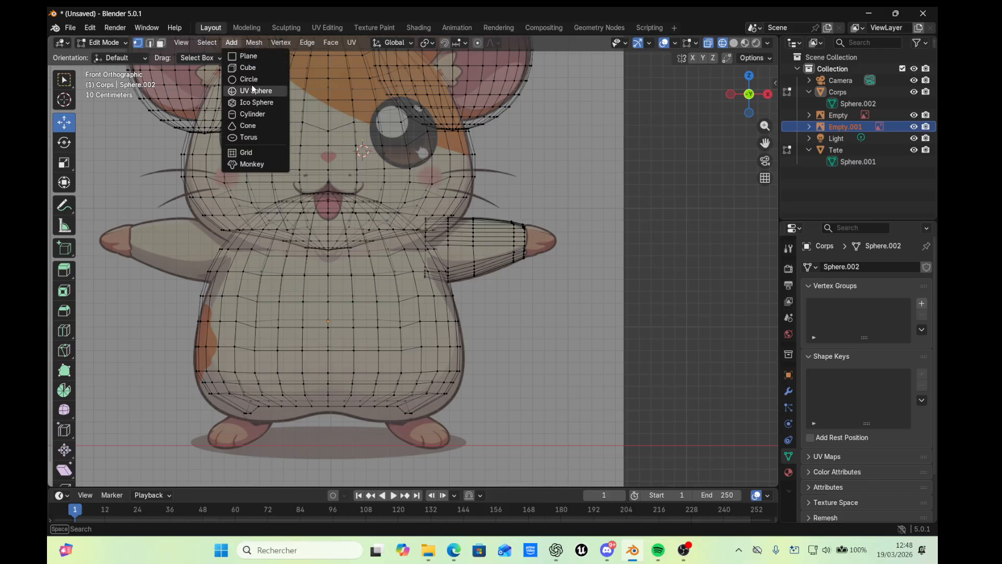
left_click(255, 113)
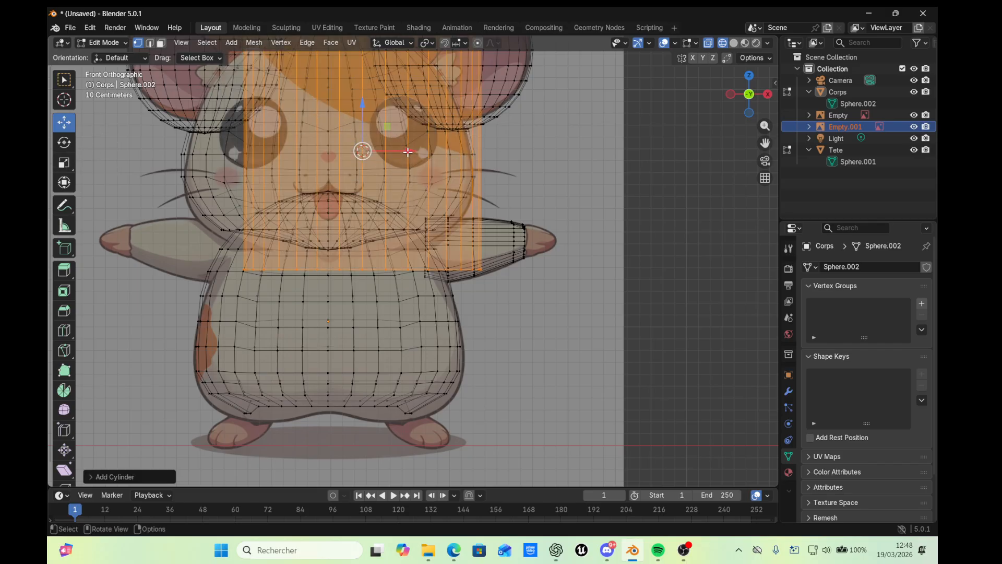
left_click_drag(407, 152, 237, 152)
scroll(203, 130, "down", 2)
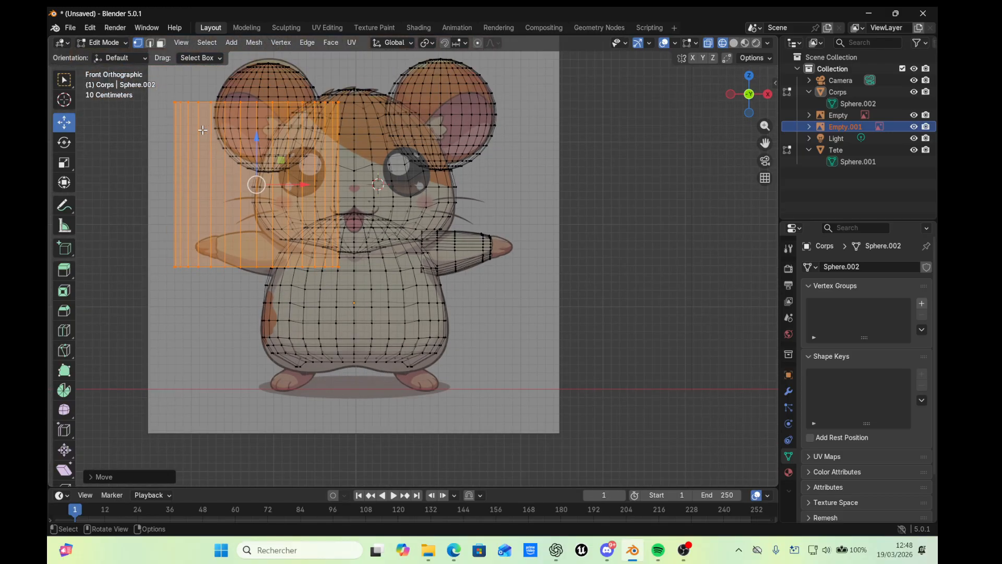
Rotate the new cylinder 90° about Y so it lies horizontally, and lower it to the height of the drawn arm
left_click(64, 142)
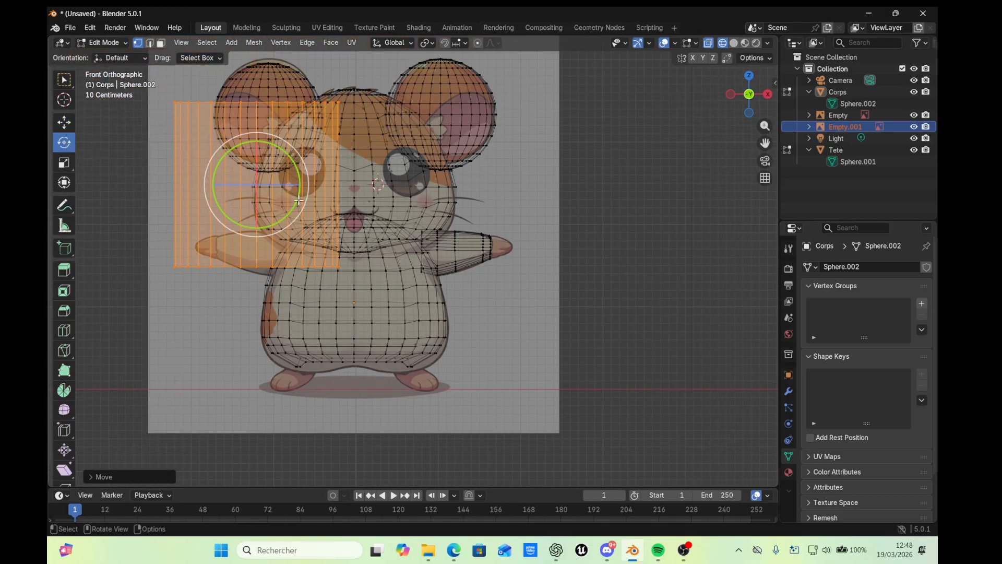
left_click_drag(295, 203, 292, 93)
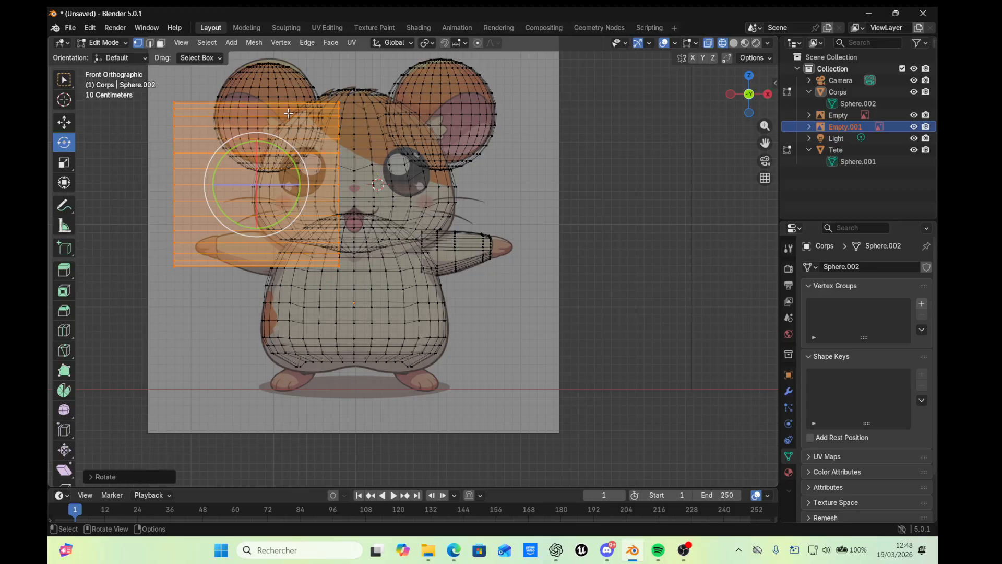
left_click(64, 123)
left_click_drag(257, 150, 230, 210)
Scale the cylinder down uniformly to roughly the wrist's thickness and position it over the drawn arm
left_click(65, 162)
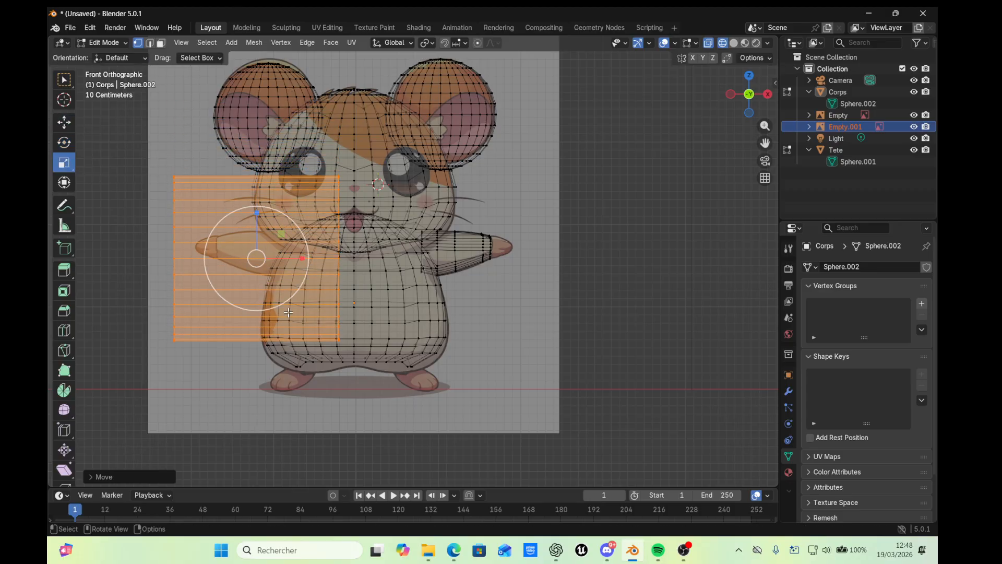
mouse_move(255, 255)
left_mouse_down()
mouse_move(264, 259)
mouse_move(256, 258)
left_mouse_up()
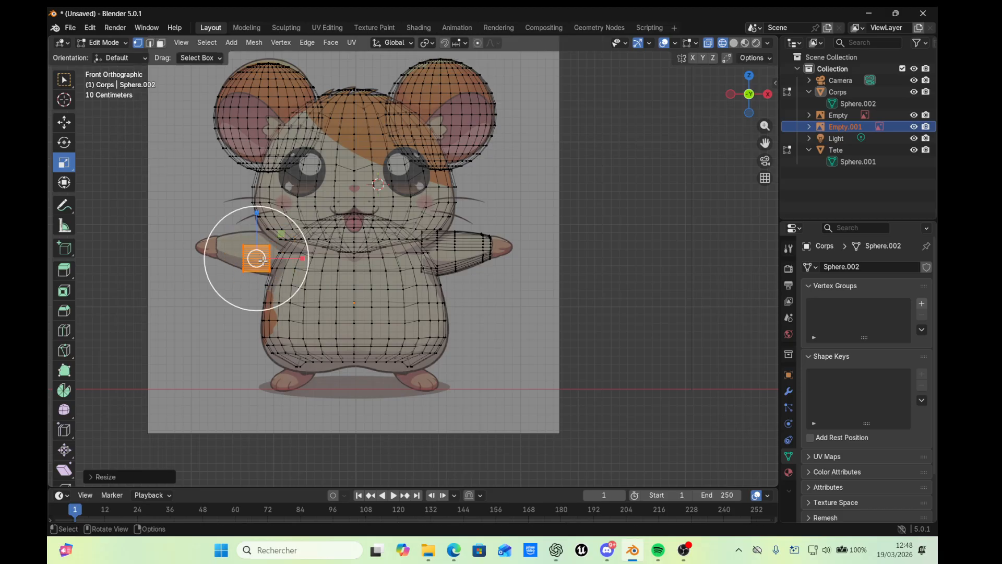
left_click(64, 122)
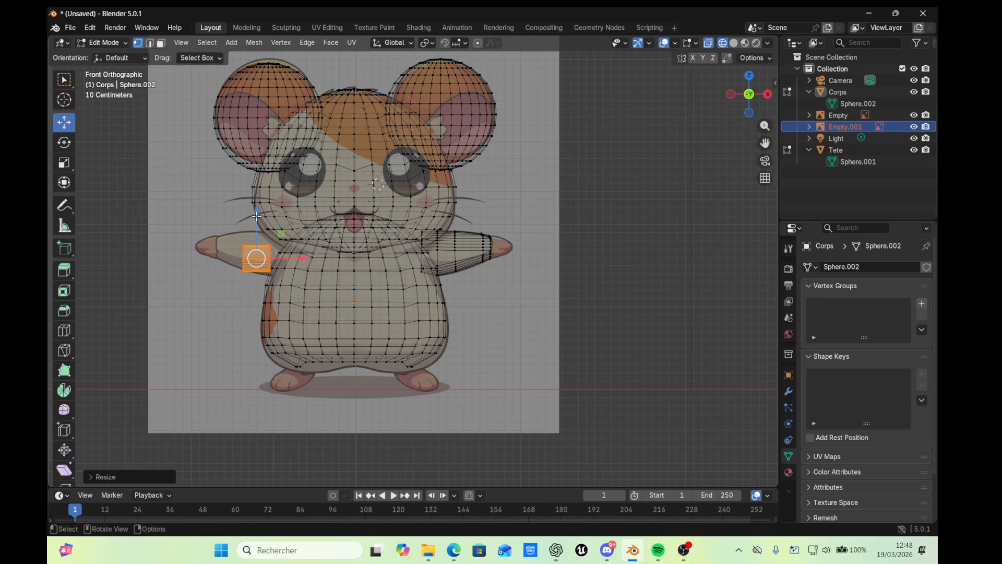
left_click_drag(256, 215, 257, 203)
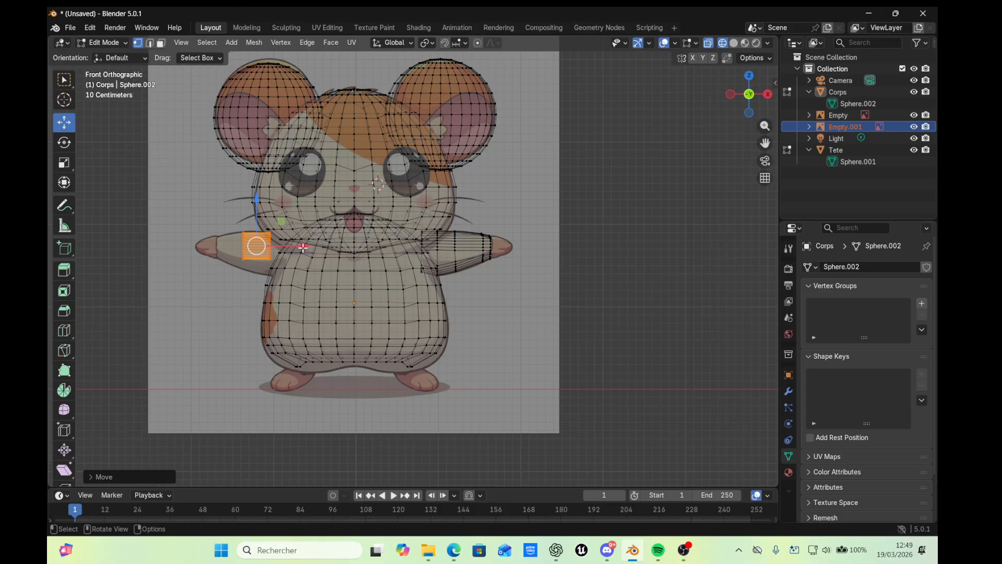
left_click_drag(302, 248, 275, 249)
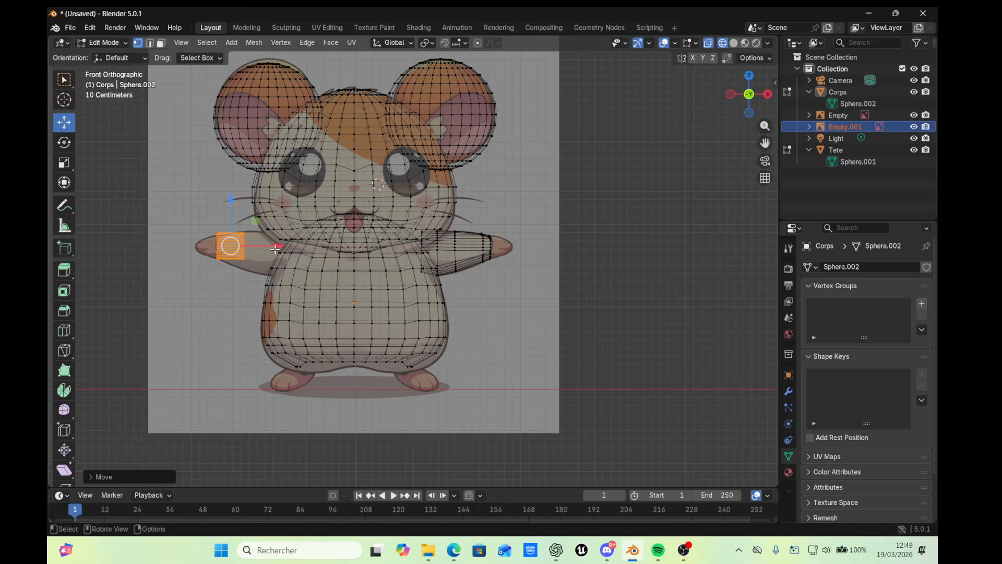
Stretch the cylinder along X and shift it so it spans from the drawn wrist into the body's shoulder
left_click(69, 168)
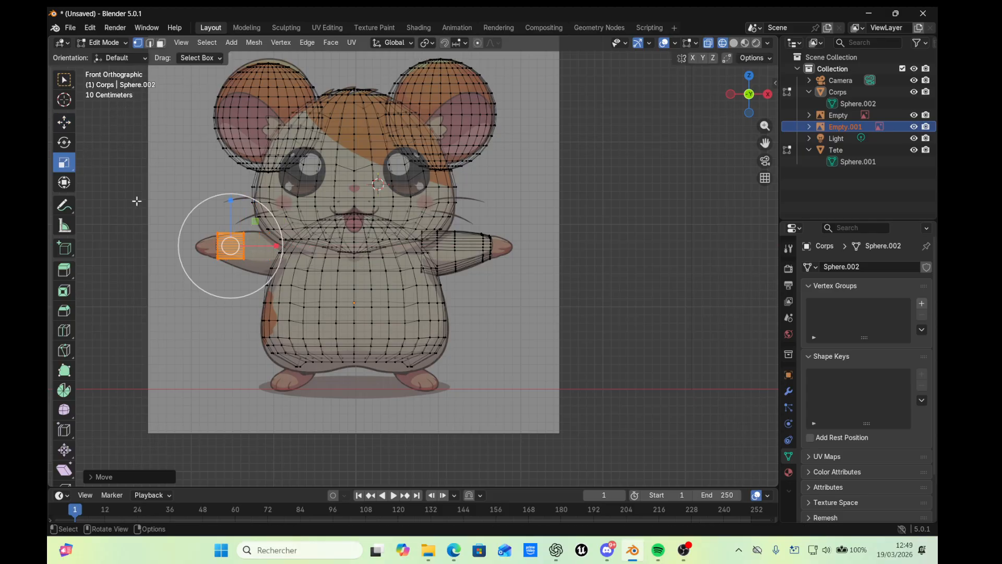
left_click_drag(277, 245, 351, 246)
left_click(64, 123)
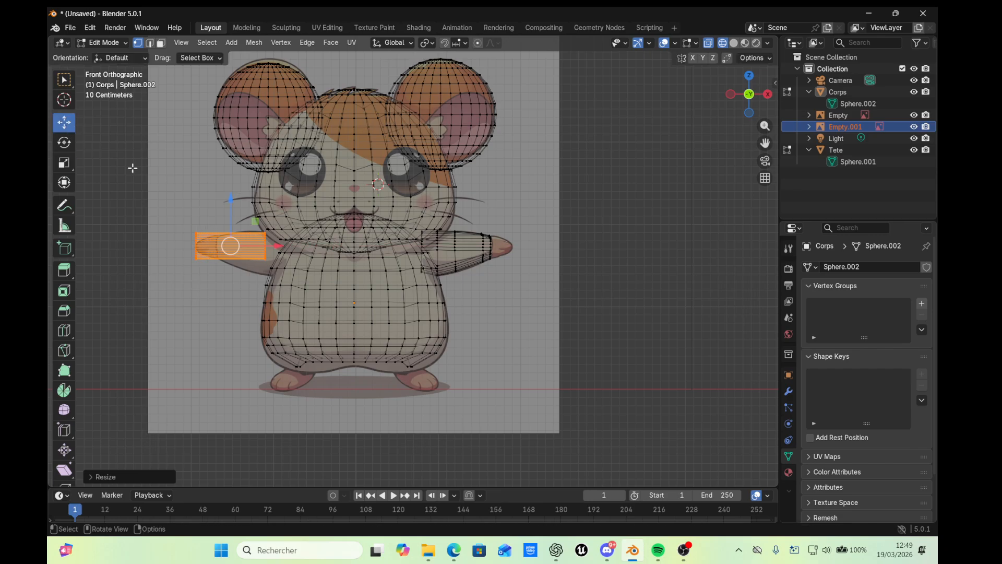
left_click_drag(276, 247, 304, 249)
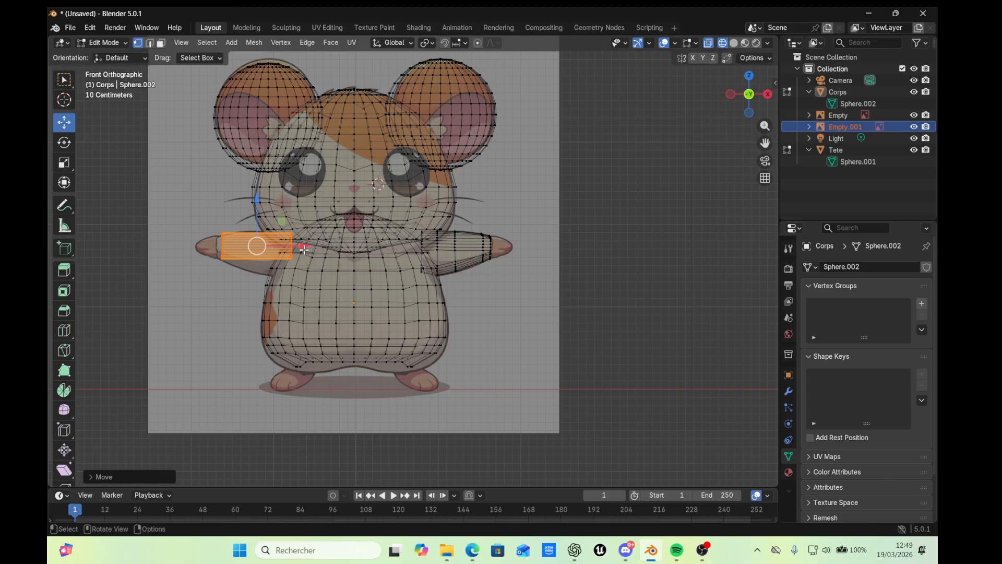
left_click(64, 162)
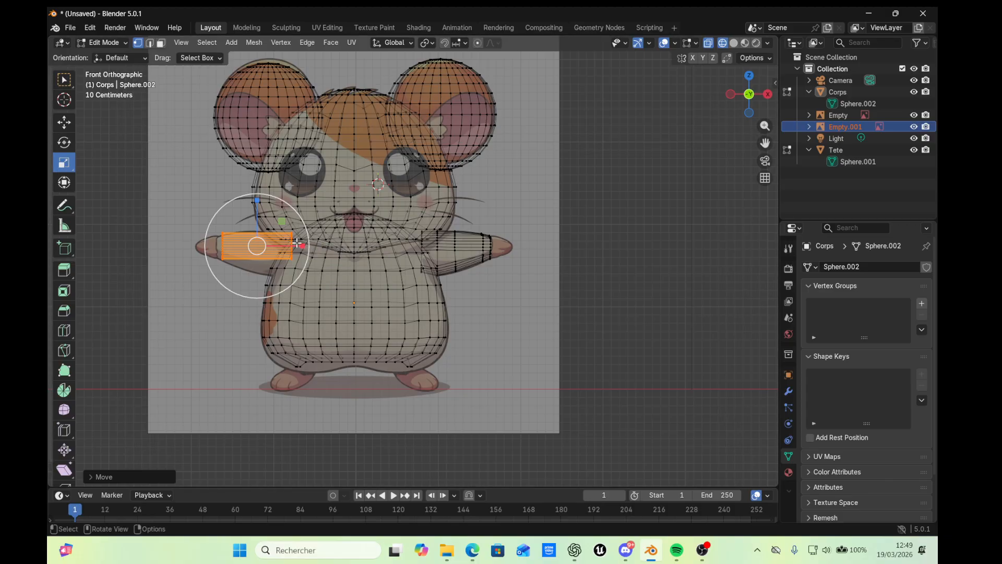
left_click_drag(298, 244, 304, 244)
left_click(242, 249)
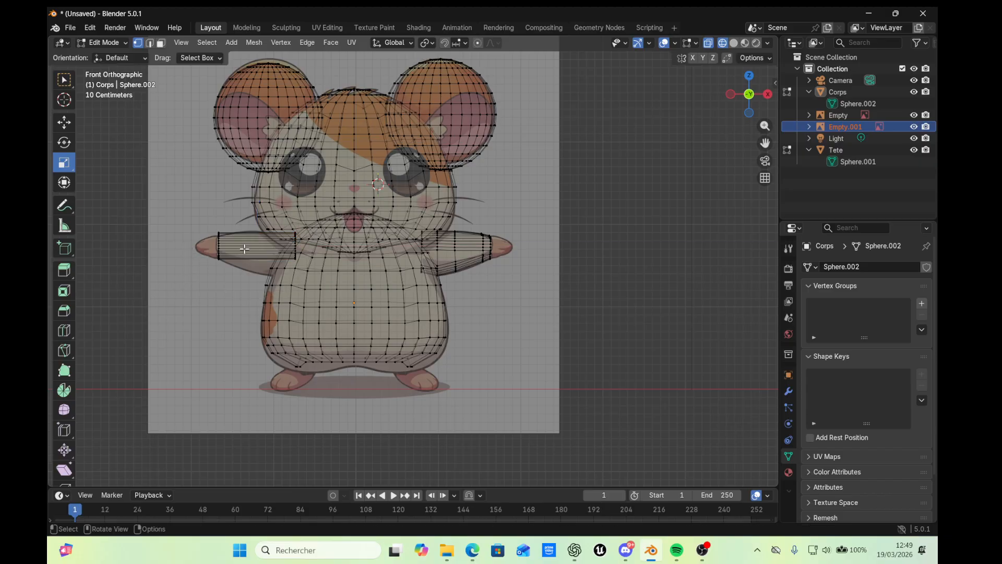
Cut an edge loop around the new arm cylinder and slide it from the middle toward the wrist
key("ctrl")
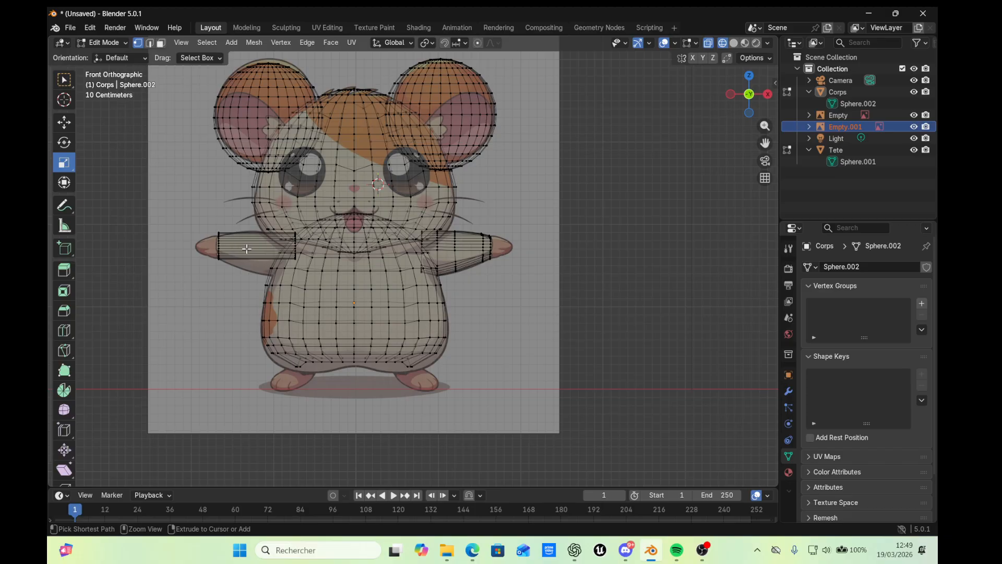
key("ctrl+r")
left_click(246, 249)
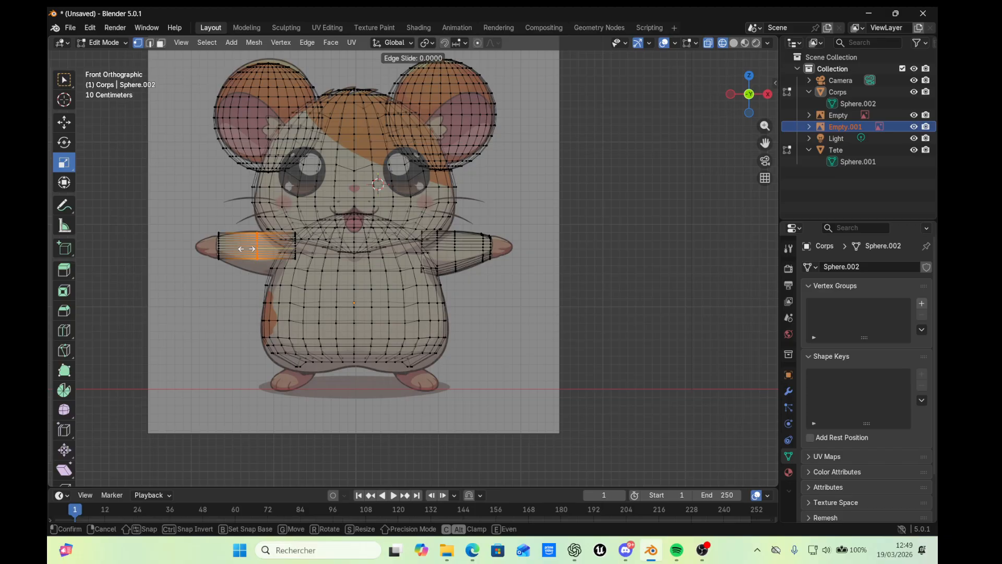
key("ctrl")
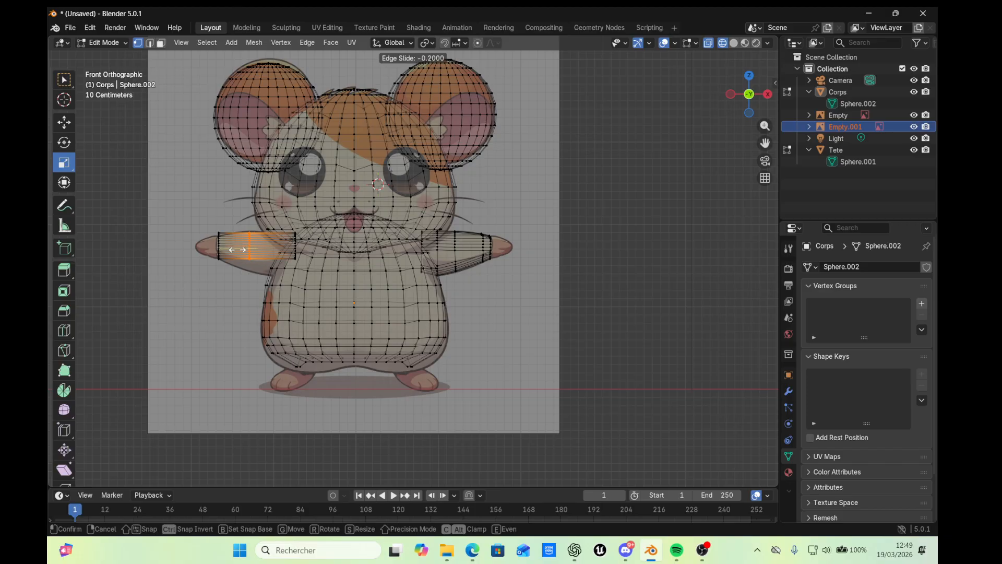
left_click(232, 250)
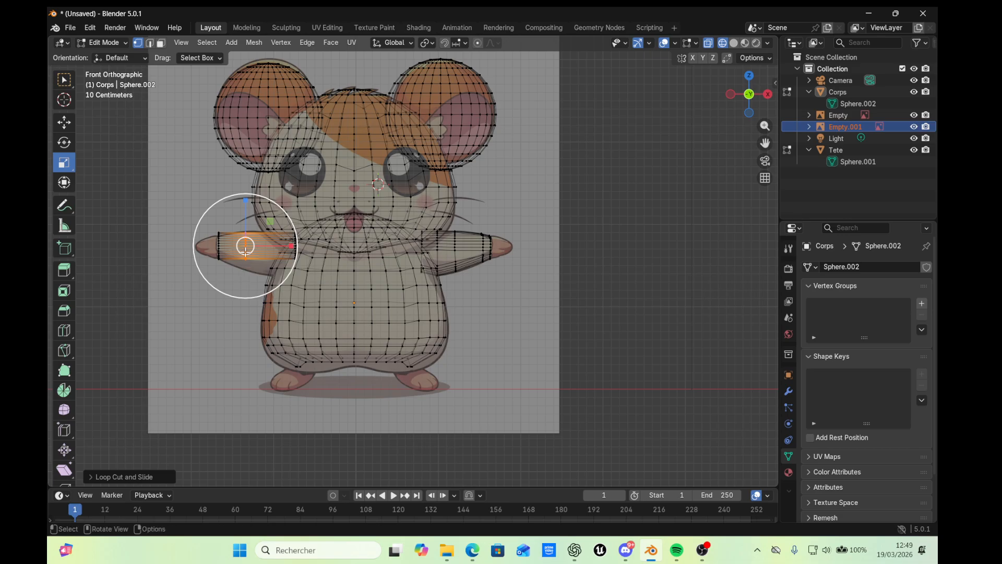
left_click(230, 325)
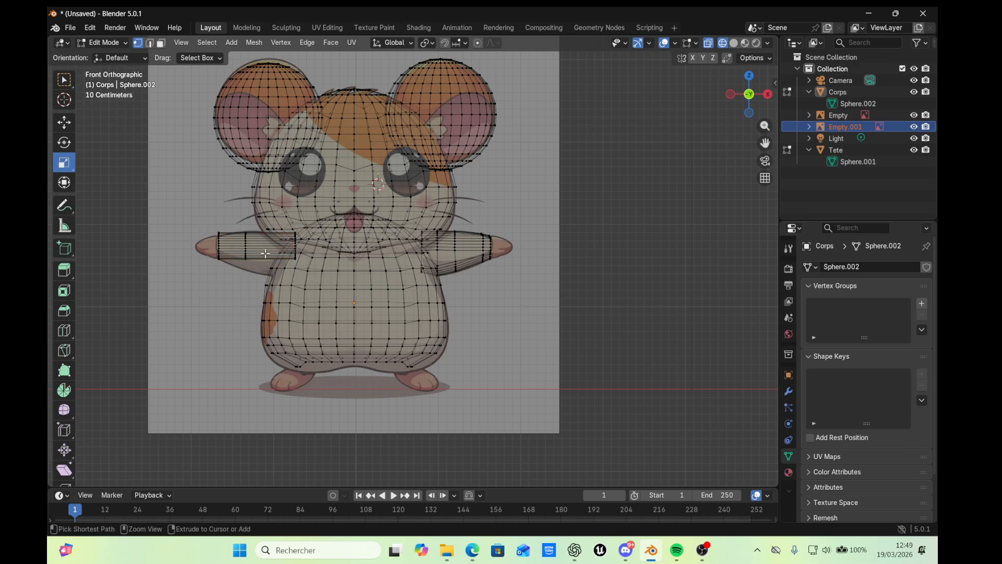
Cut a second edge loop between the first one and the shoulder end, slid slightly toward the wrist
key("ctrl+r")
left_click(261, 253)
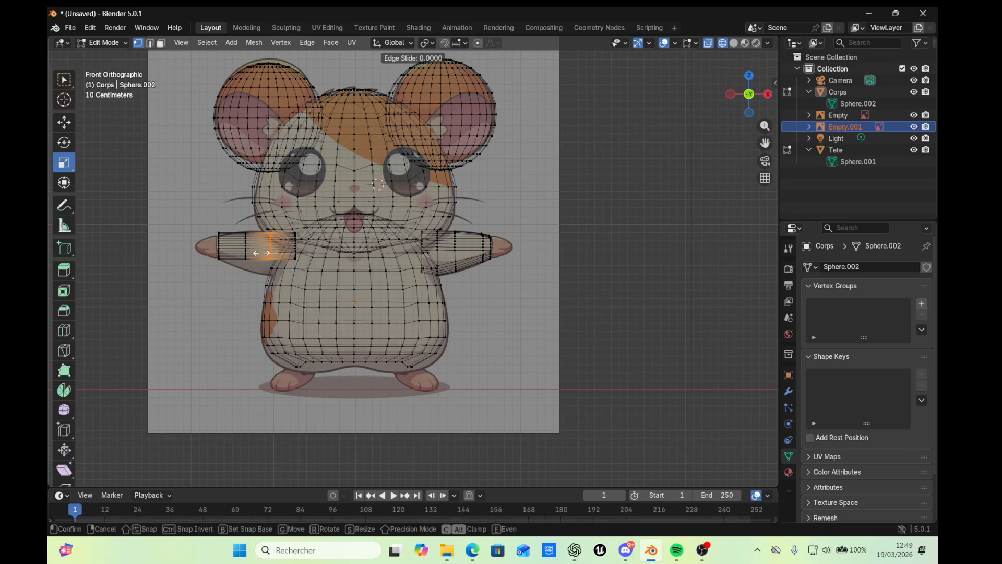
left_click(258, 253)
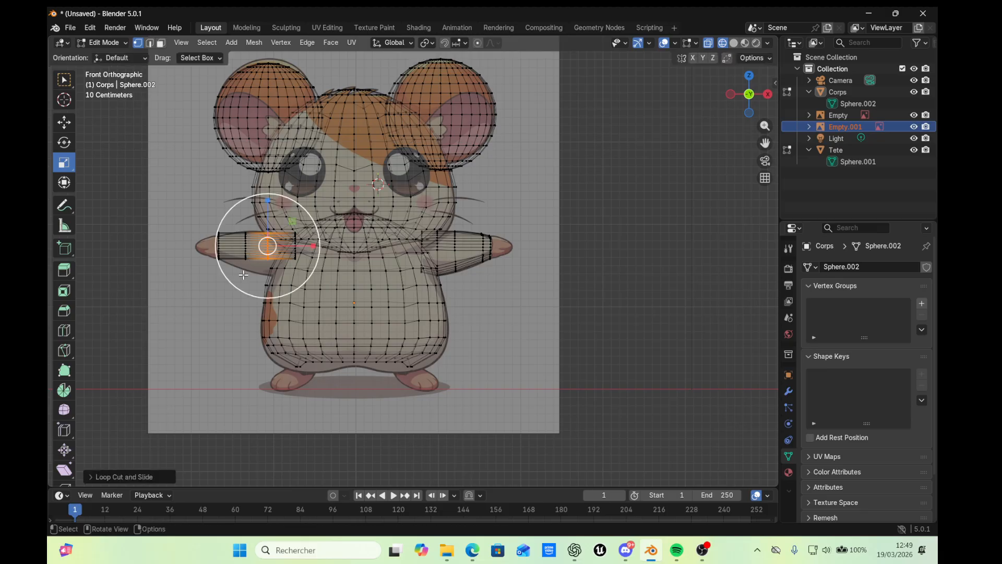
left_click(222, 301)
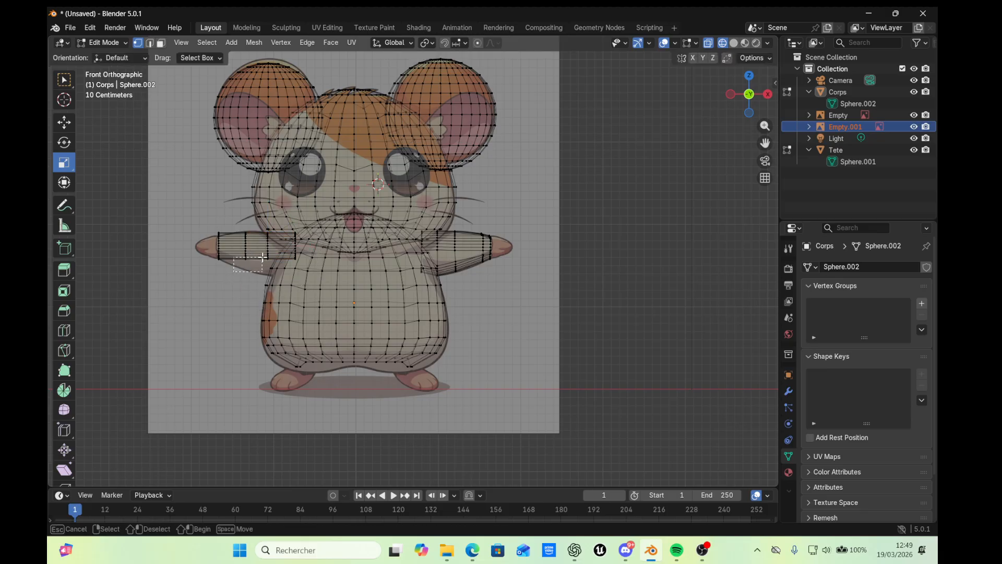
Move the underside vertices of the second arm cylinder's two middle loops down about 0.12 m to the drawn arm's lower outline
left_click(268, 259, "alt")
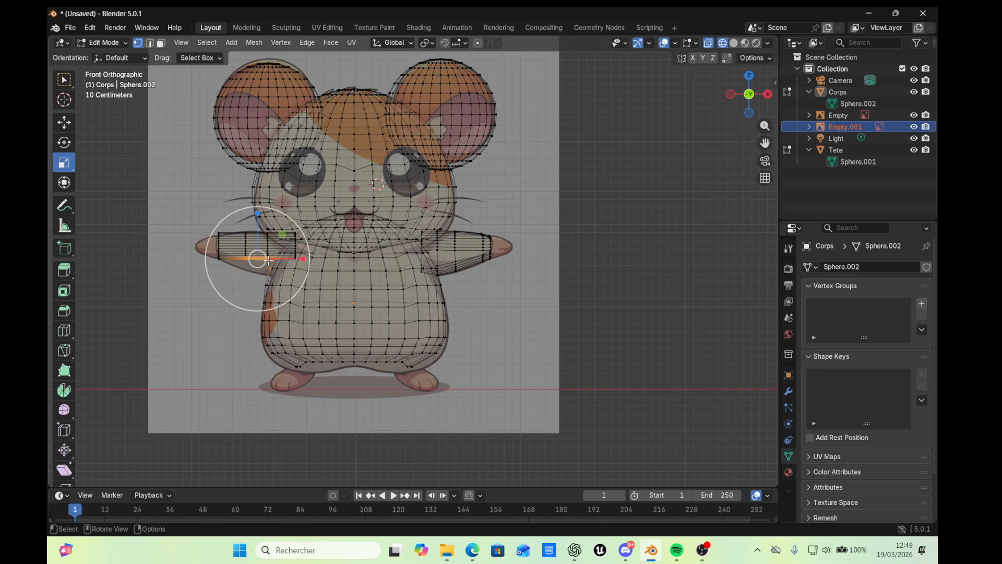
left_click(221, 310)
scroll(247, 270, "up", 3)
middle_click_drag(246, 270, 134, 279)
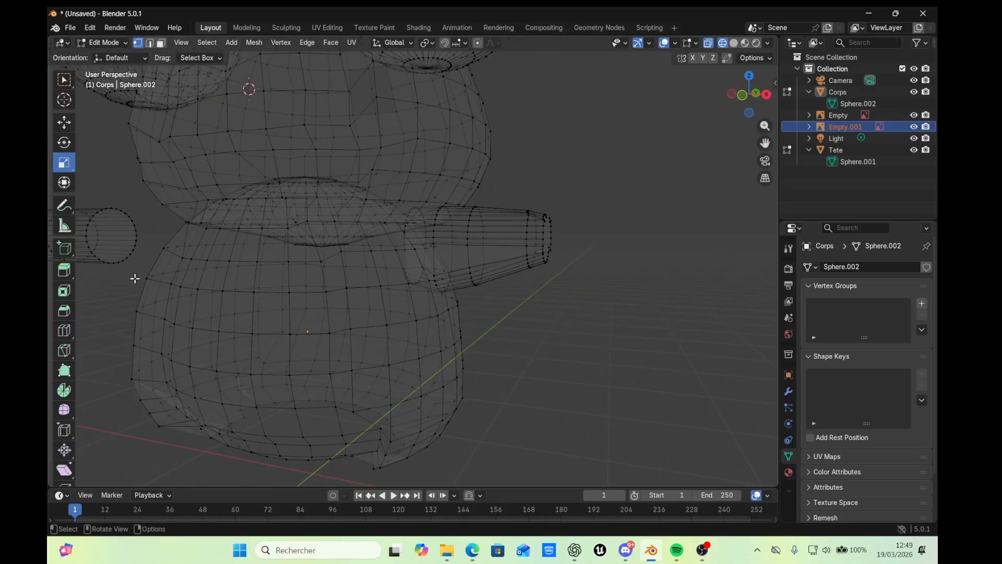
left_click(743, 96)
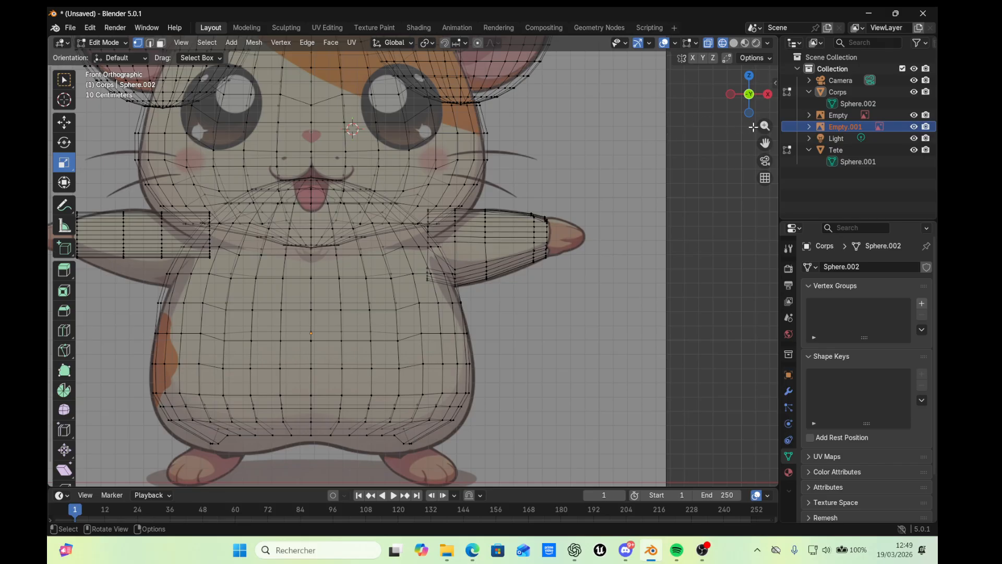
left_click_drag(765, 143, 327, 163)
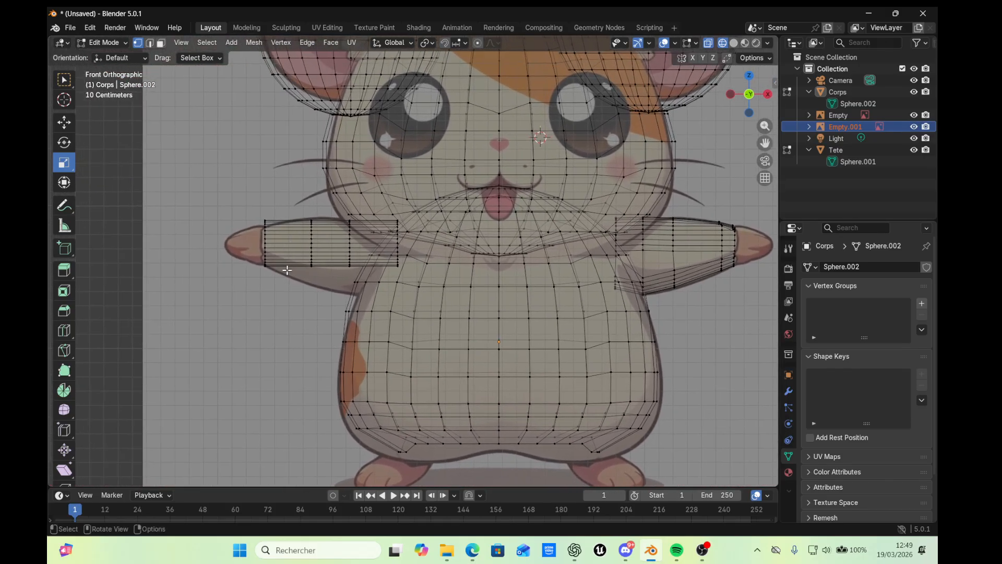
left_click_drag(309, 271, 353, 257)
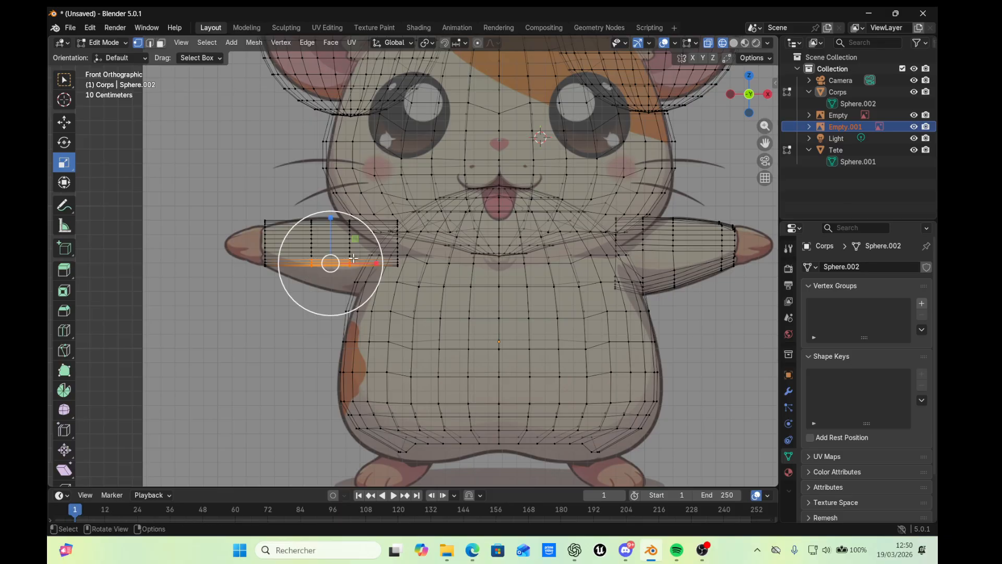
key("g")
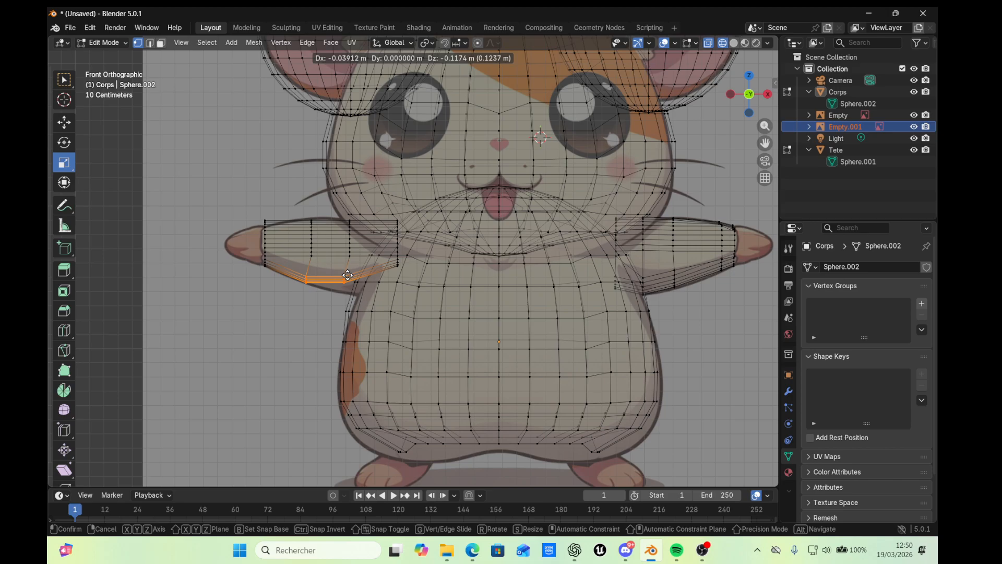
left_click(348, 275)
left_click(321, 326)
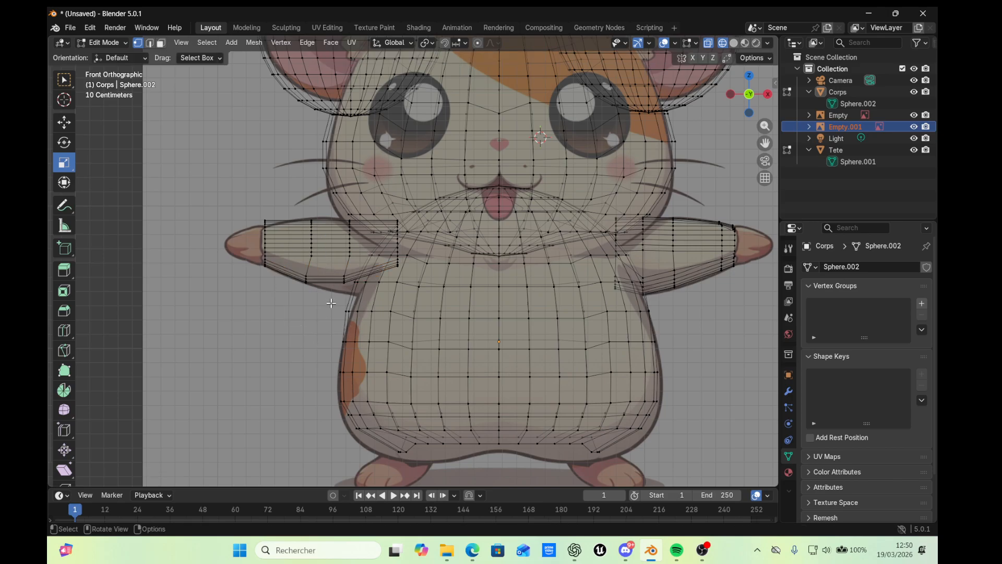
Move the underside vertices of the loop nearer the shoulder about 0.08 m down and slightly inward to the drawn armpit
left_click_drag(335, 294, 348, 274)
key("g")
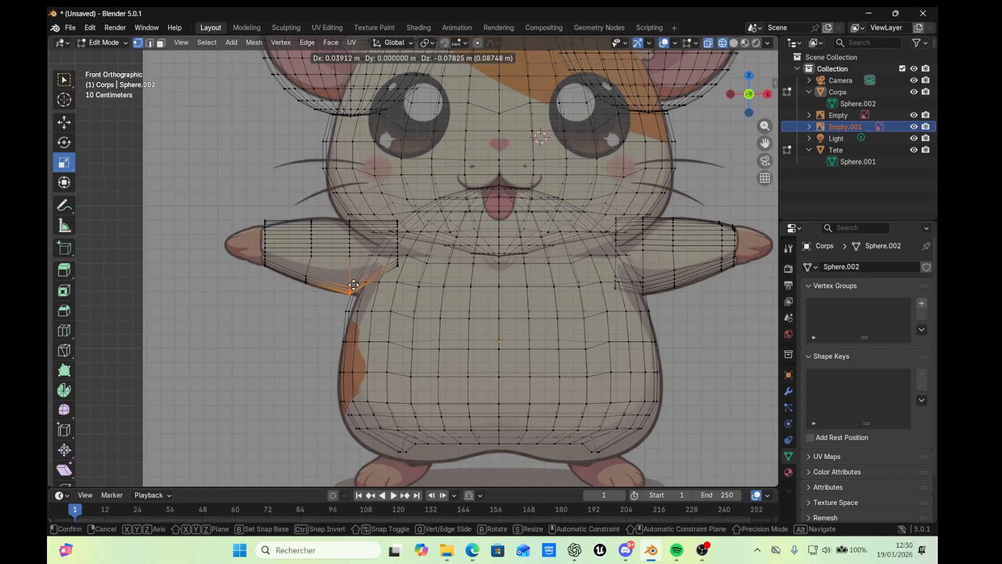
left_click(353, 286)
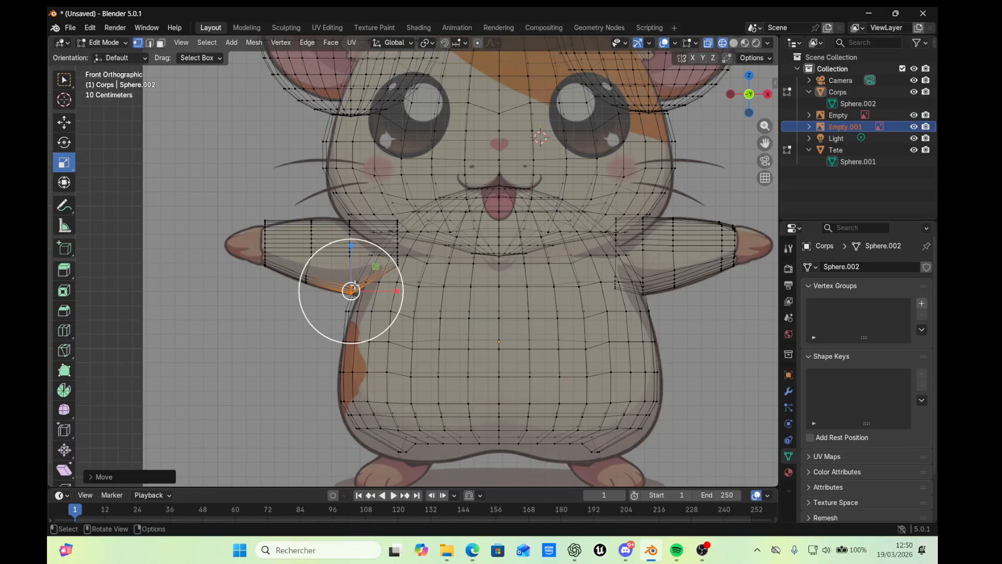
Cut an edge loop around the second arm midway between its wrist end and the nearest existing loop
left_click(287, 210)
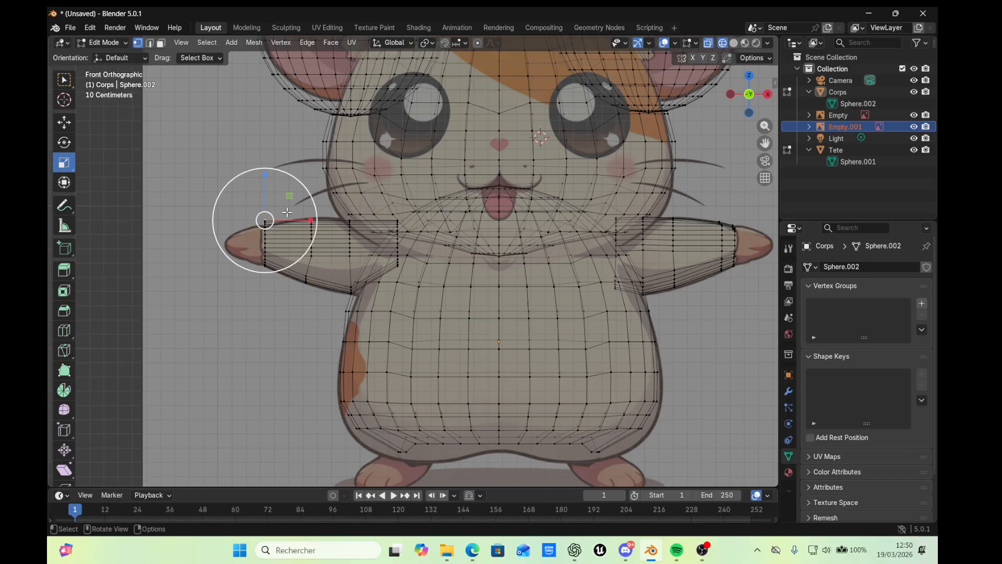
key("ctrl+r")
left_click(288, 264)
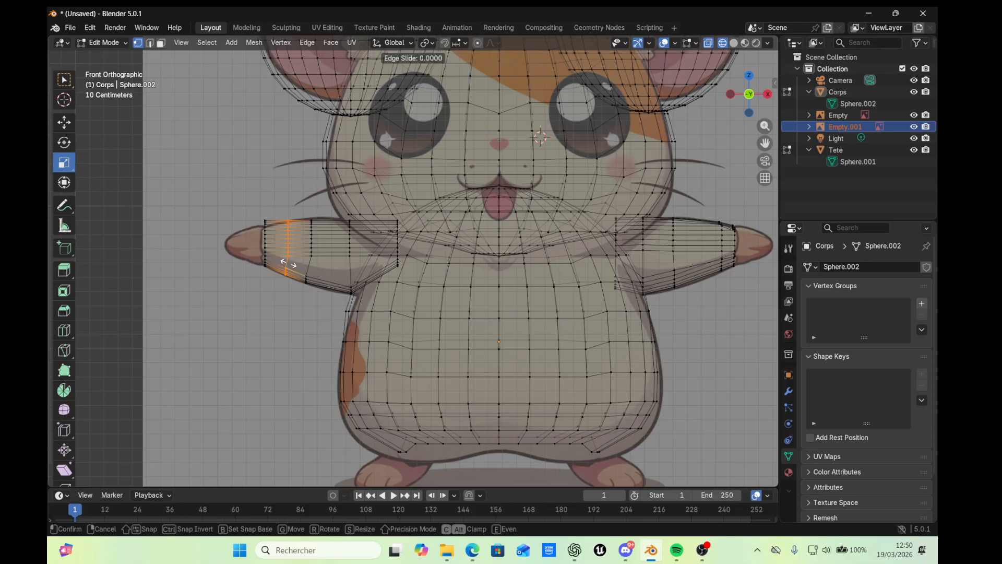
left_click(294, 245)
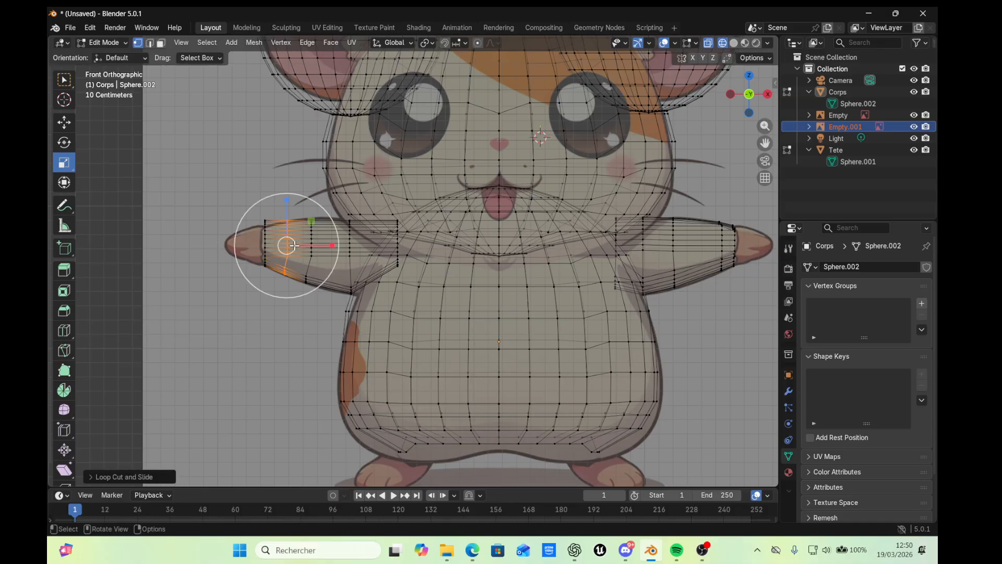
Lower the top vertices of the wrist end by about 0.04 m to match the drawn wrist's upper outline
left_click(266, 211)
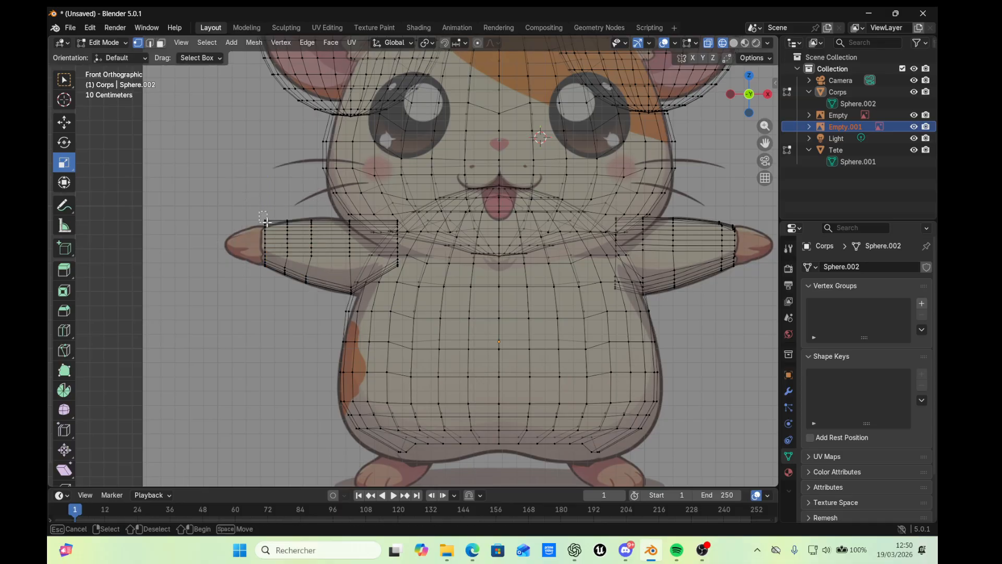
left_click(265, 221)
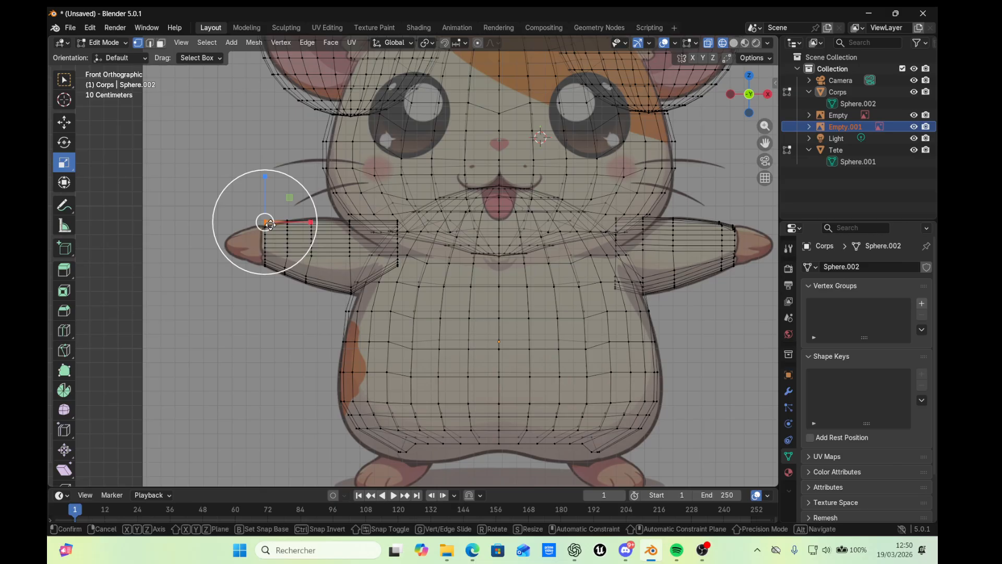
key("g")
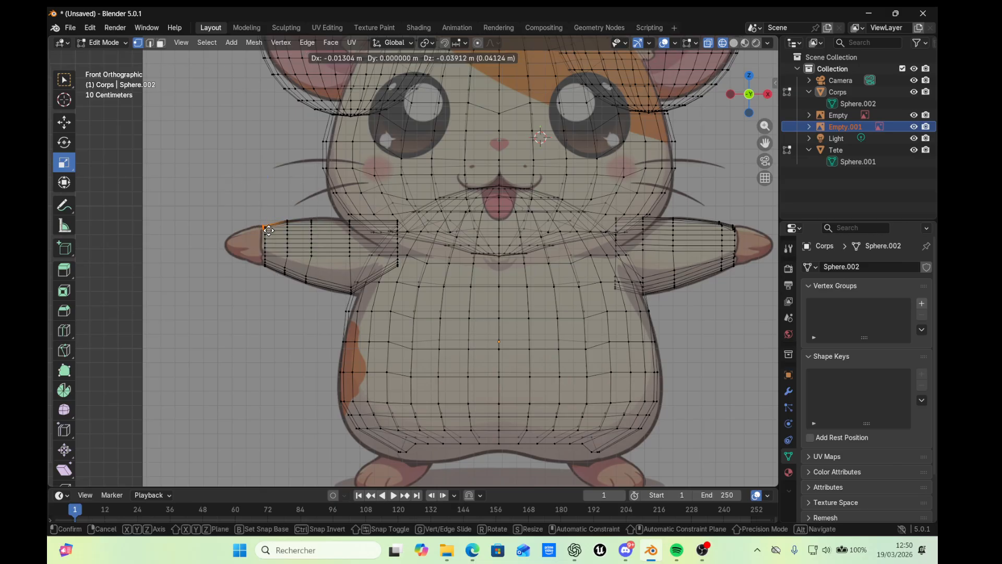
left_click(268, 231)
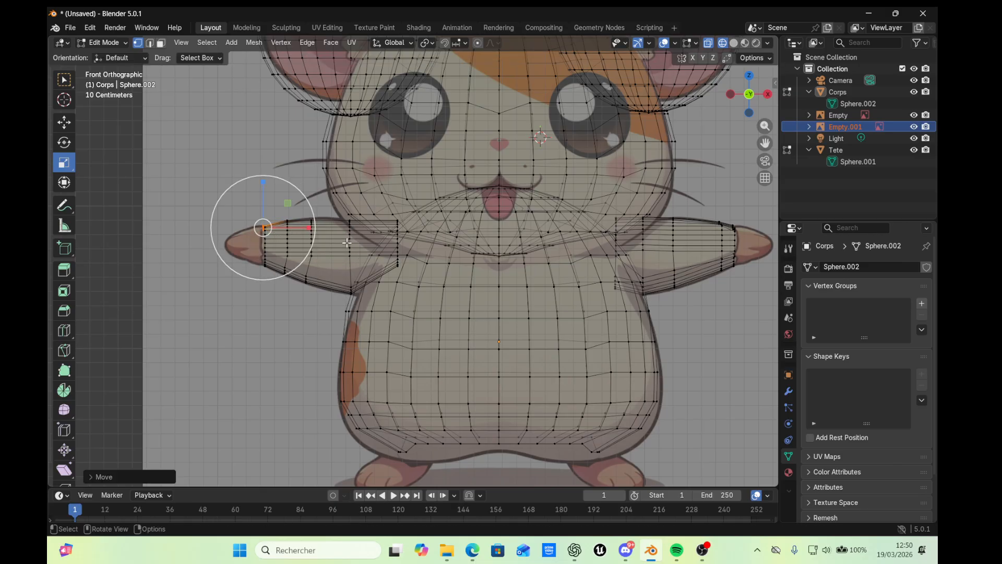
Try to move the selected wrist vertices along Y toward the body in the side view, and undo the move
left_click(767, 94)
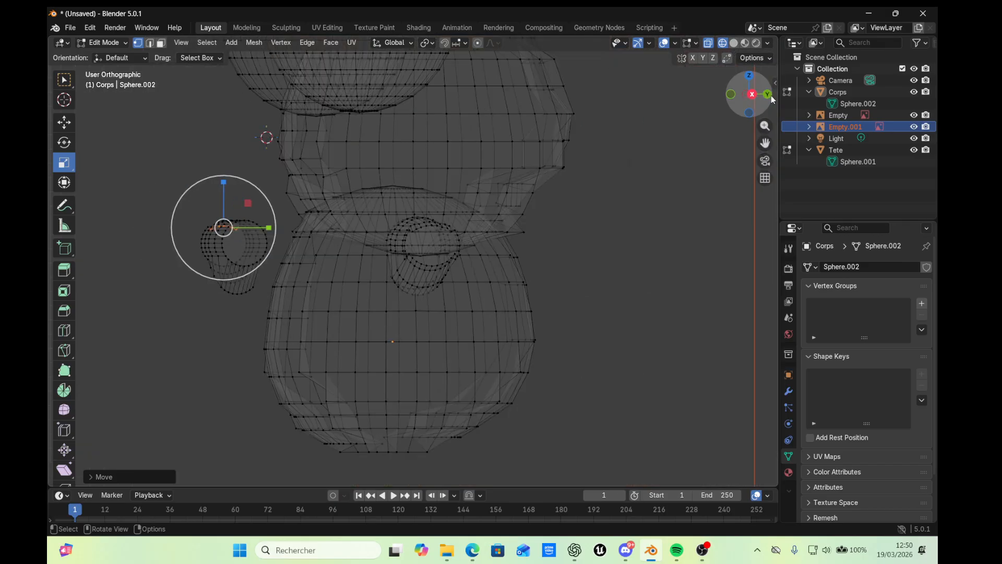
left_click(65, 122)
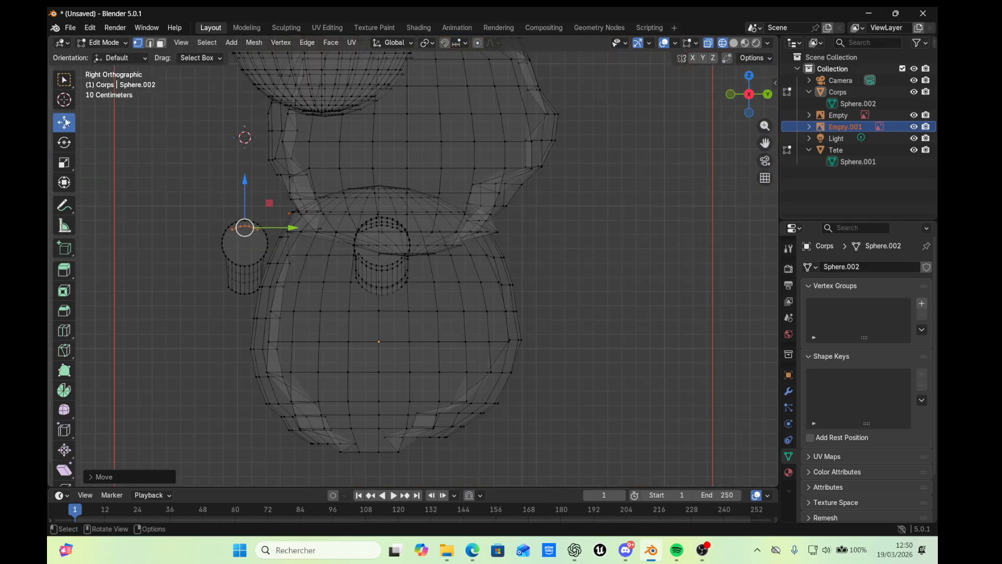
left_click_drag(292, 227, 371, 230)
key("ctrl+z")
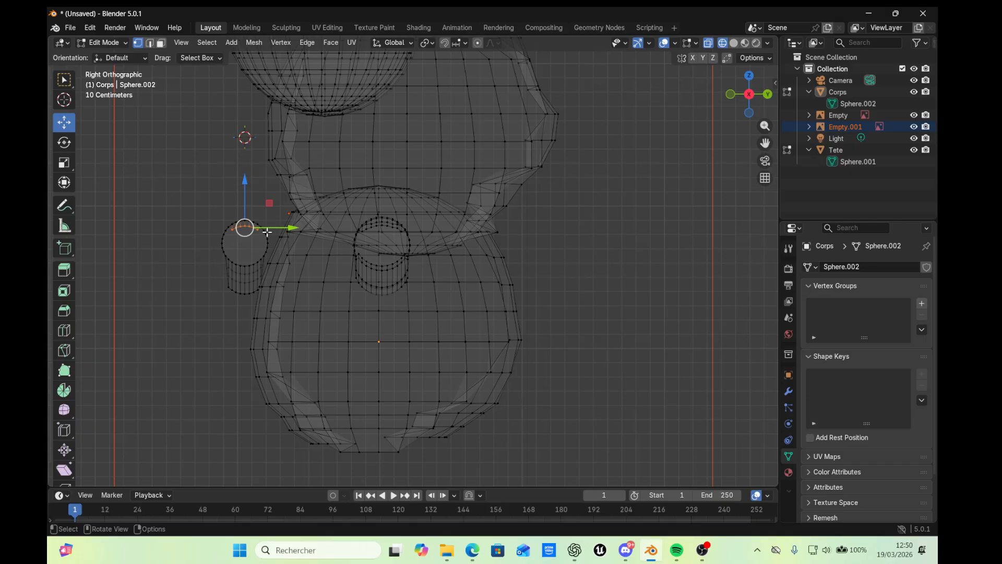
Filter the outliner for "co" and clear the vertex selection
left_click_drag(238, 227, 239, 264)
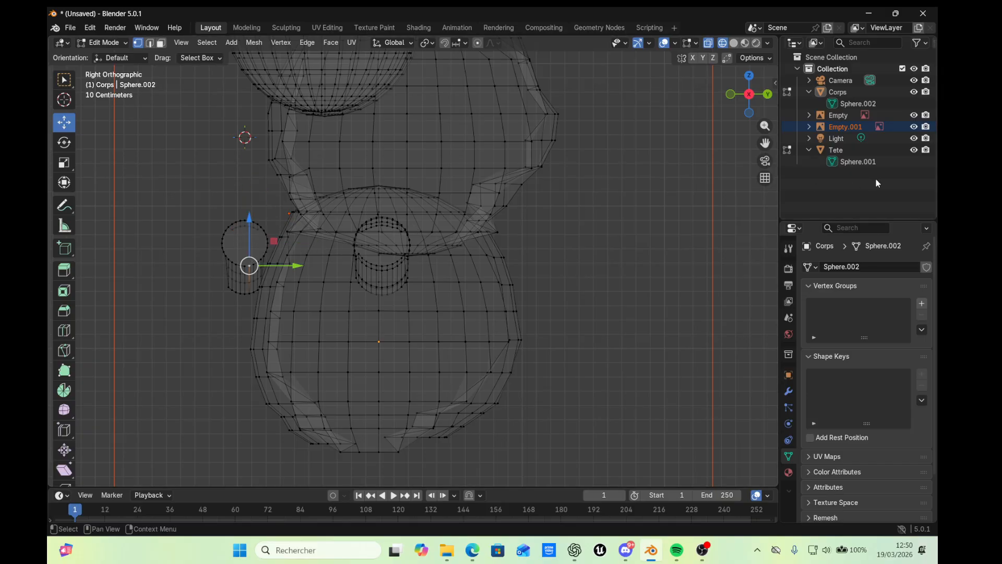
left_click(849, 181)
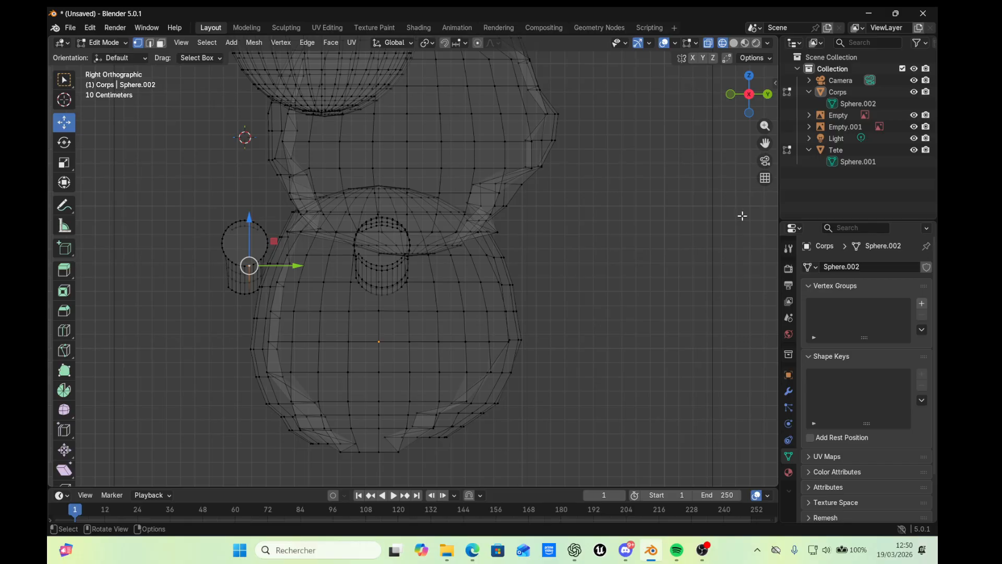
left_click(861, 43)
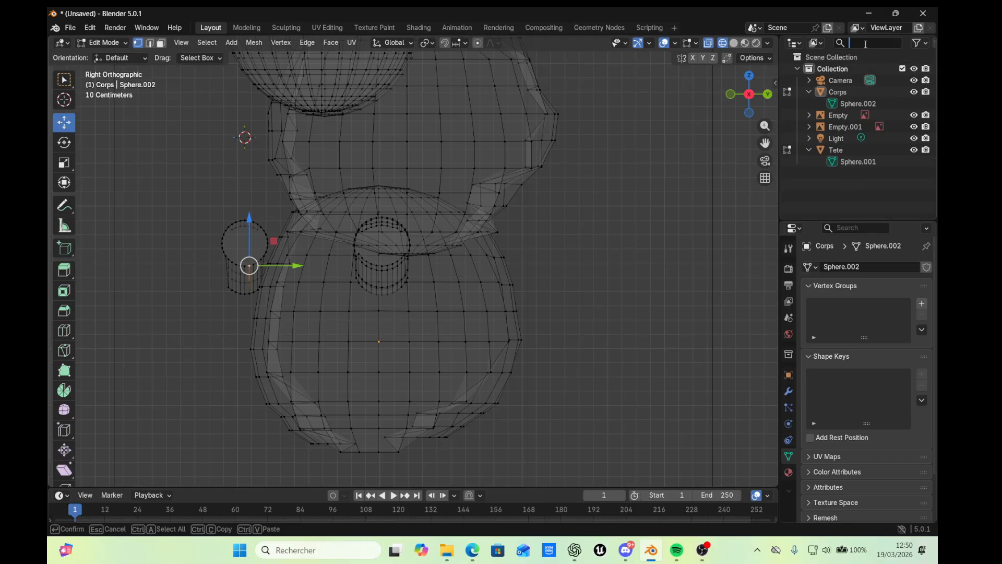
type("co")
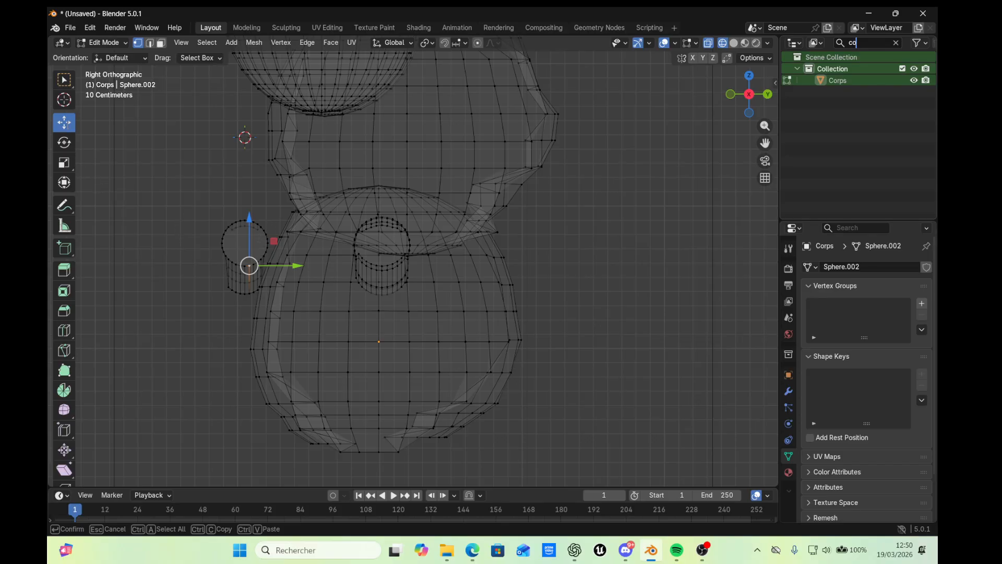
key("Return")
left_click(189, 255)
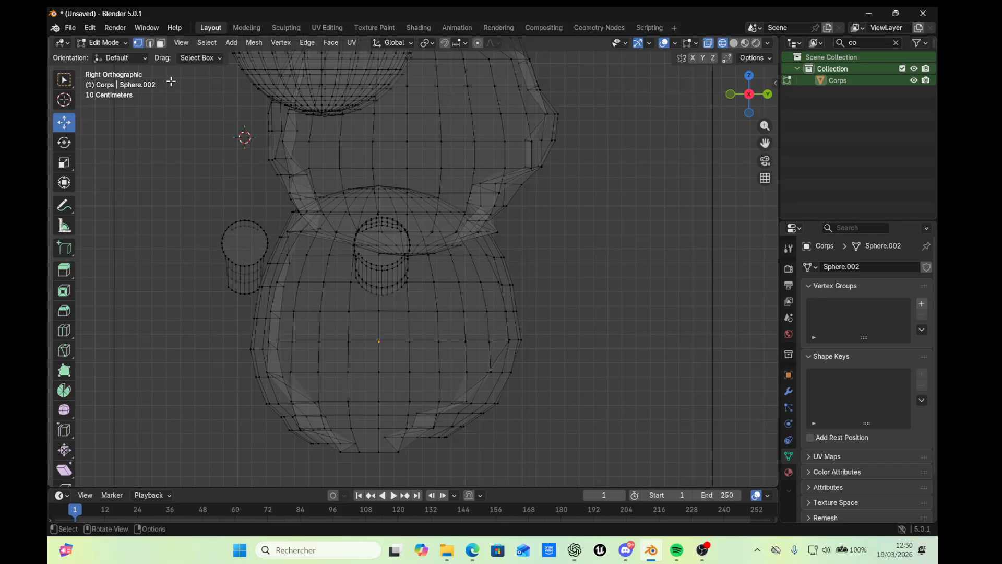
Try to select the misplaced arm cylinder as a separate object in Object Mode, and return to Edit Mode
left_click(121, 43)
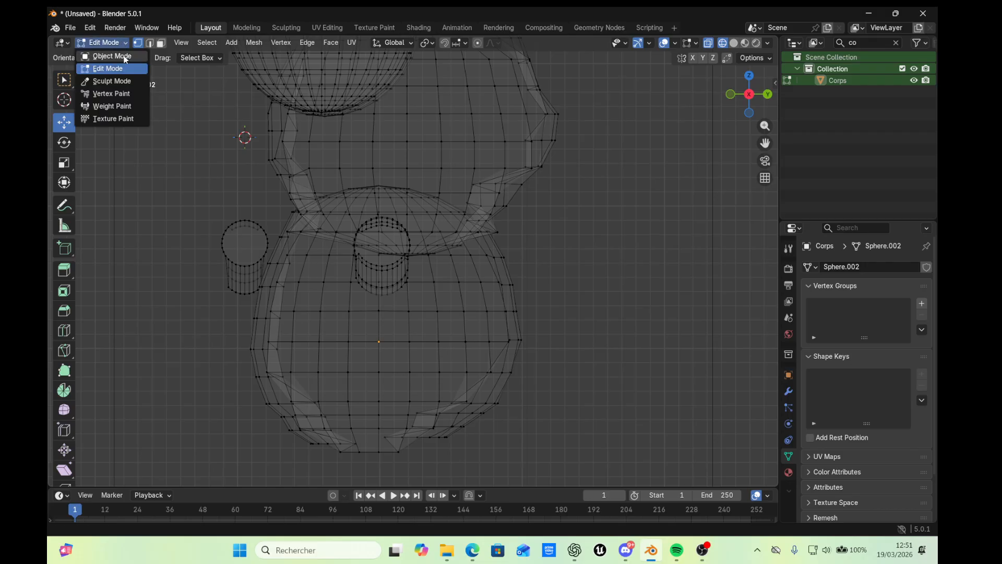
left_click(100, 54)
left_click(236, 237)
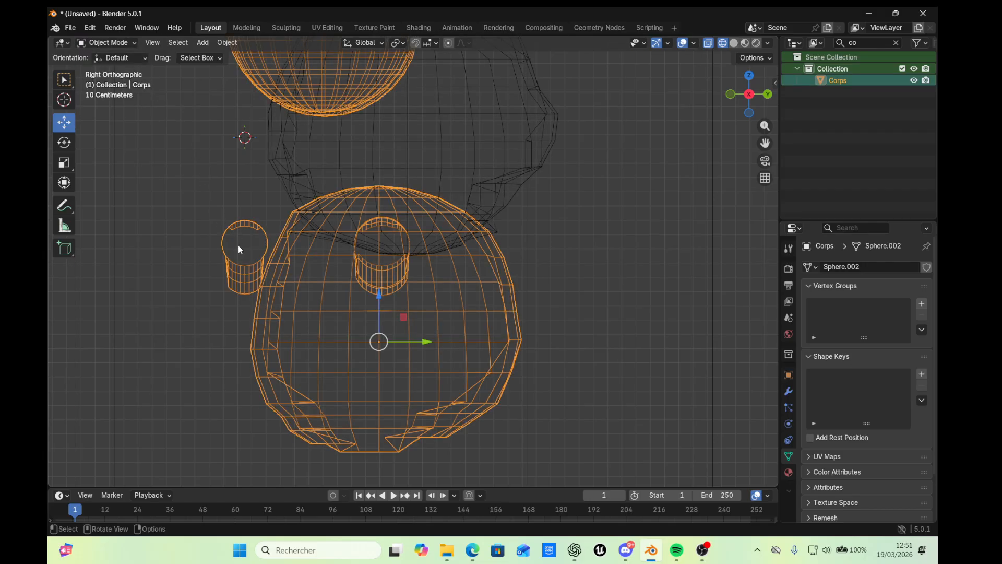
left_click(239, 251)
left_click(238, 285)
left_click(246, 254)
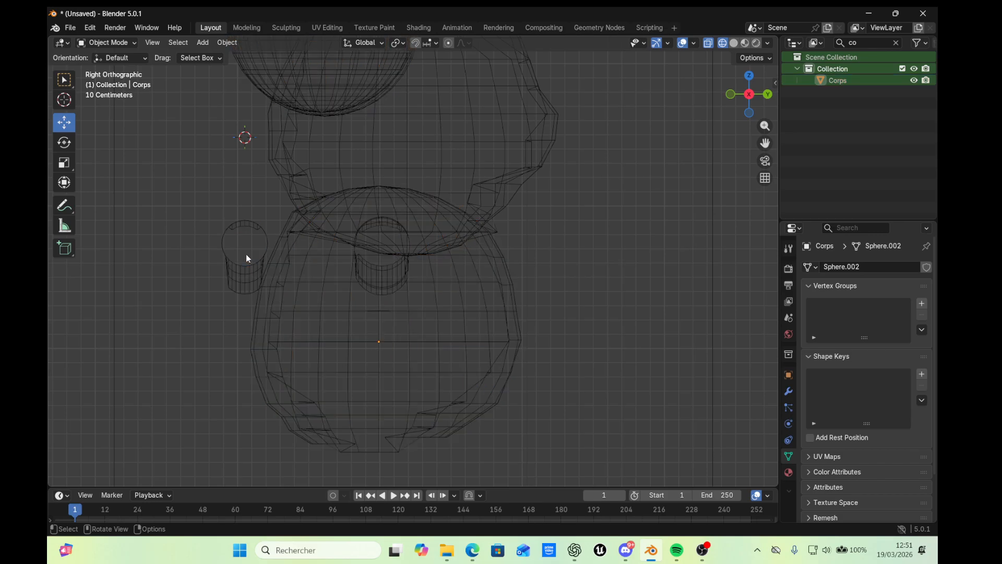
left_click(245, 259)
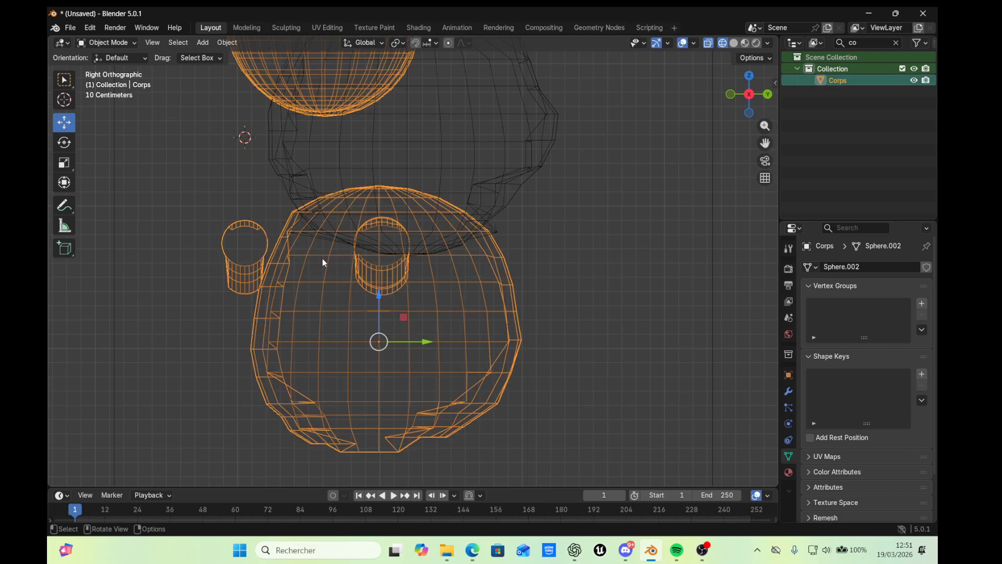
double_click(847, 80)
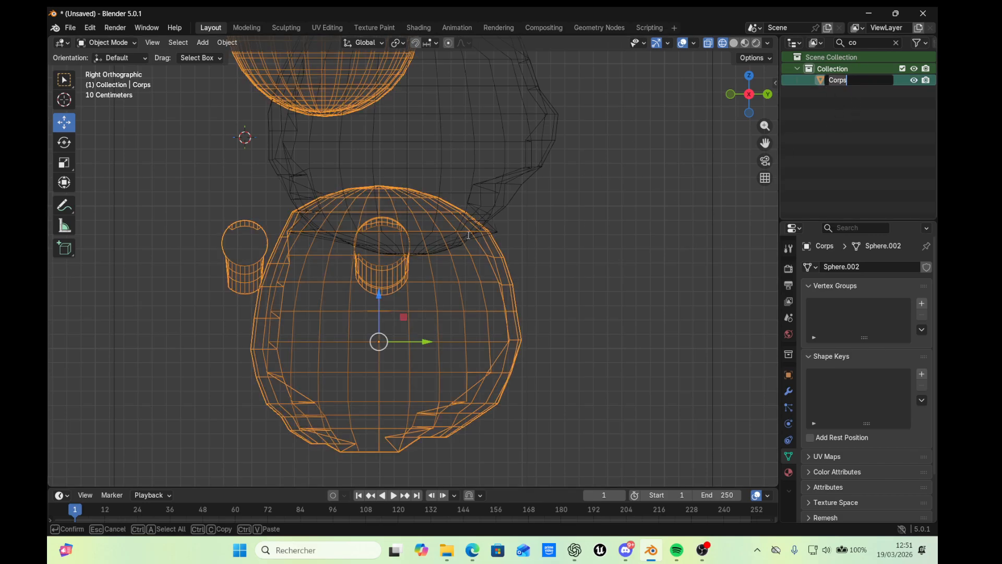
left_click(230, 269)
left_click(188, 273)
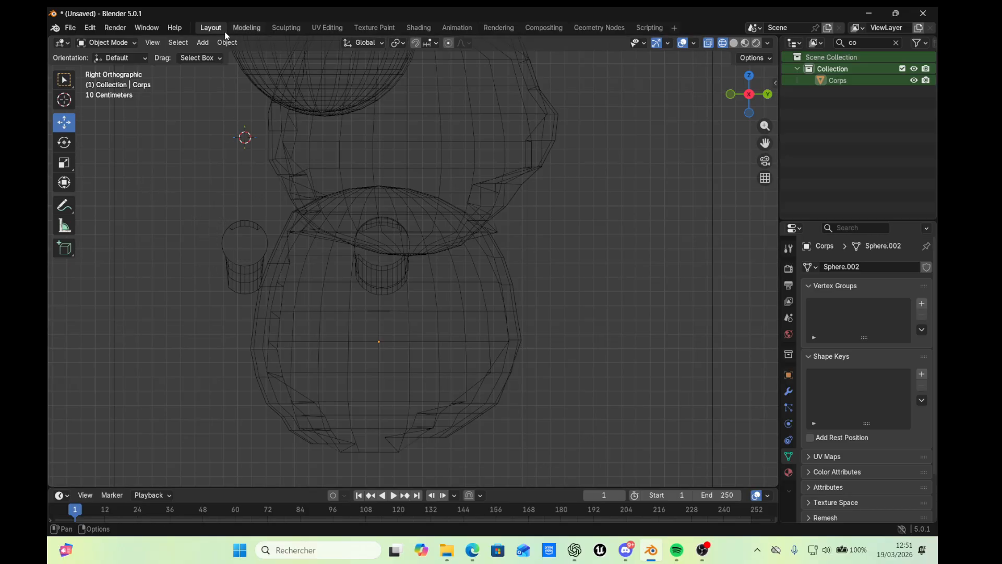
left_click(129, 43)
left_click(125, 68)
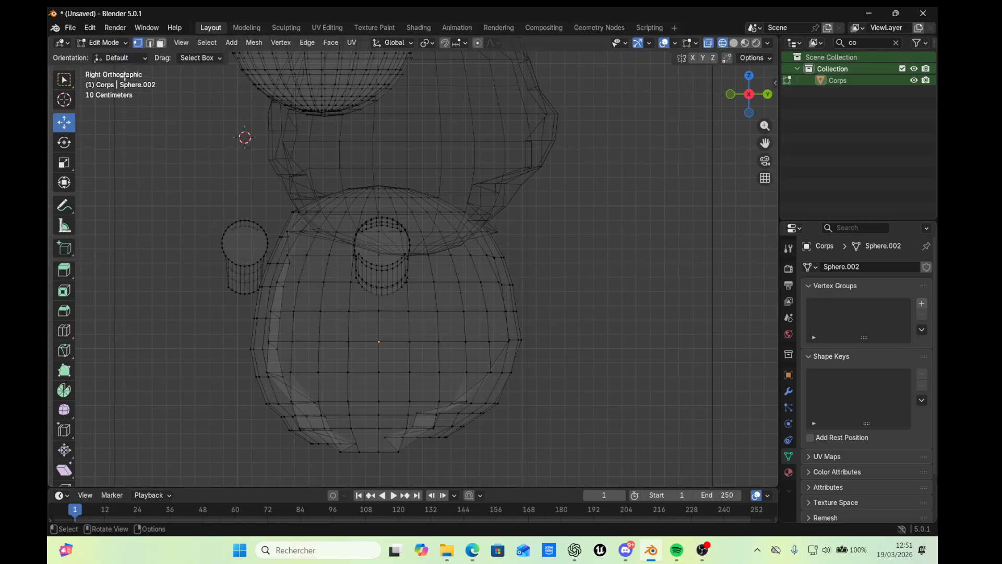
Try to box-select all vertices of the misplaced arm cylinder behind the body in the left view, and clear the selection
scroll(219, 221, "up", 2)
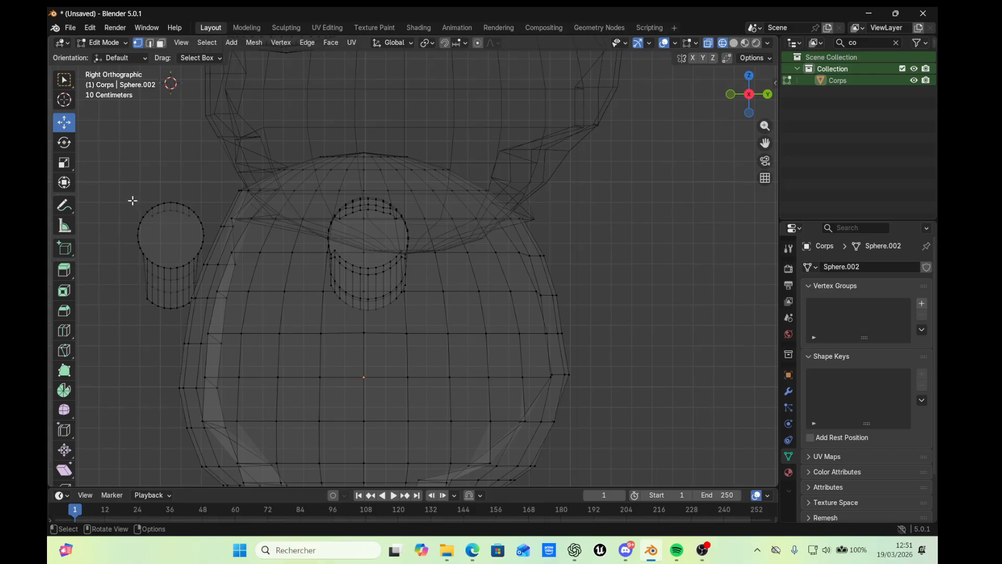
left_click_drag(132, 200, 171, 305)
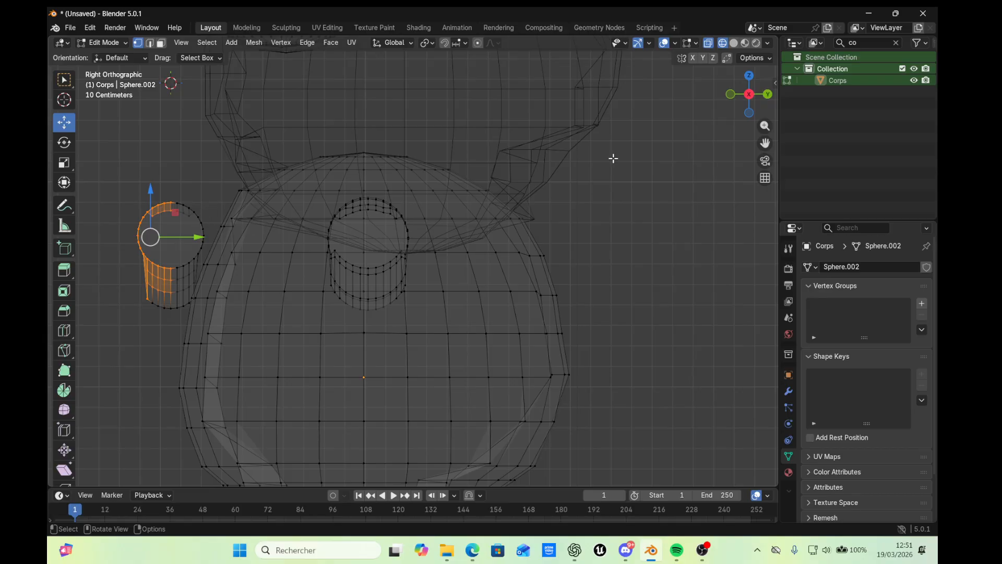
left_click(731, 94)
left_click(733, 95)
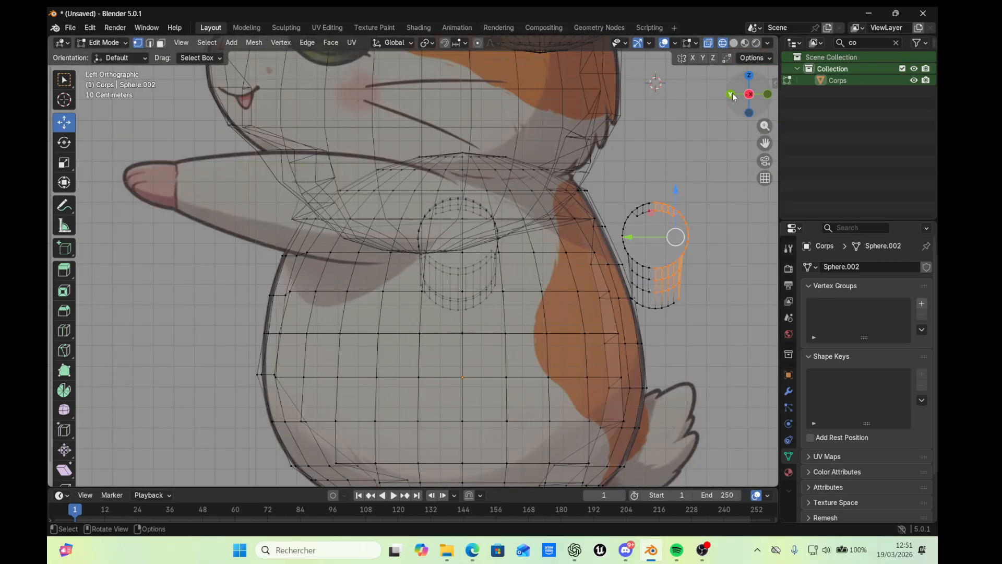
left_click_drag(735, 181, 643, 313)
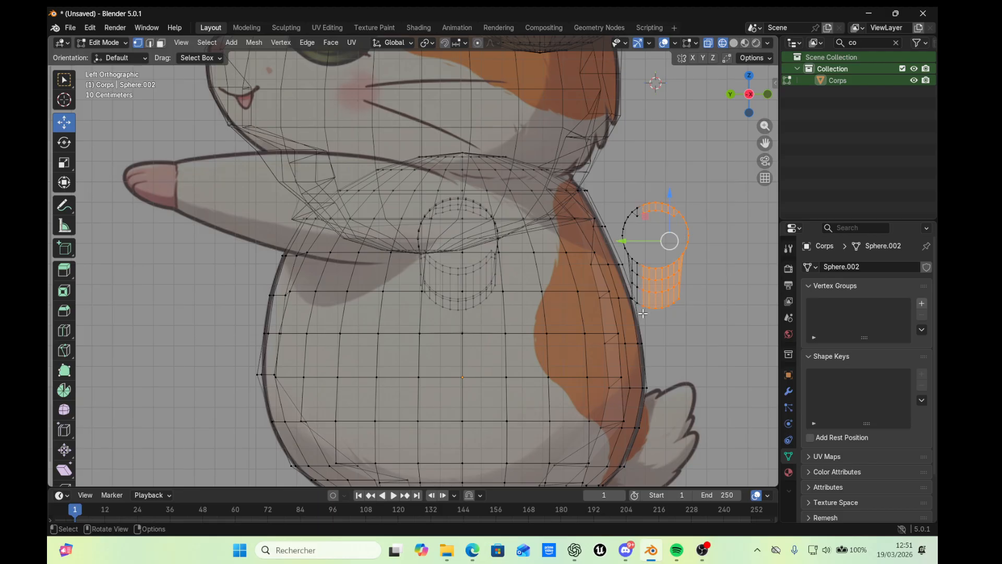
left_click_drag(765, 143, 597, 155)
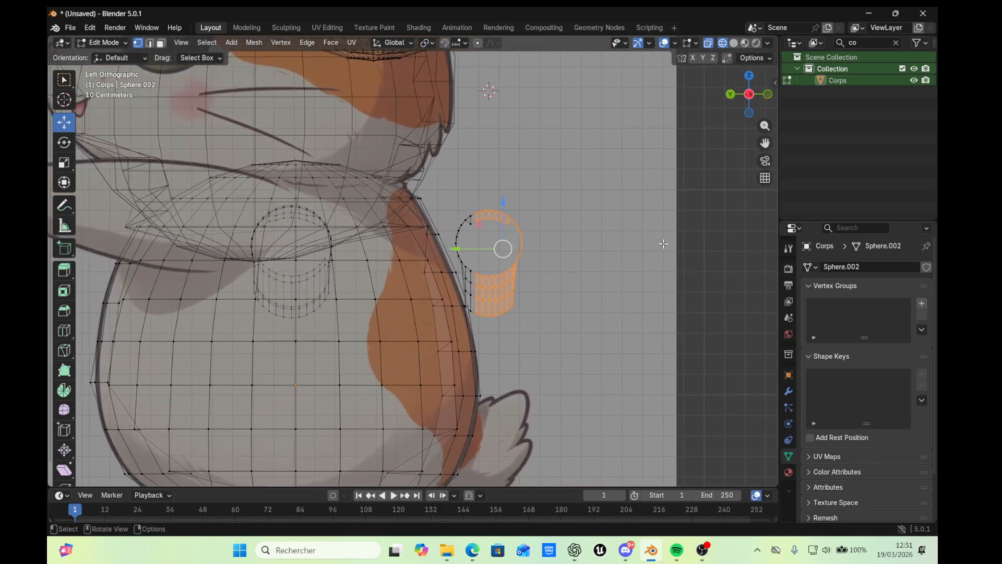
scroll(619, 290, "up", 5)
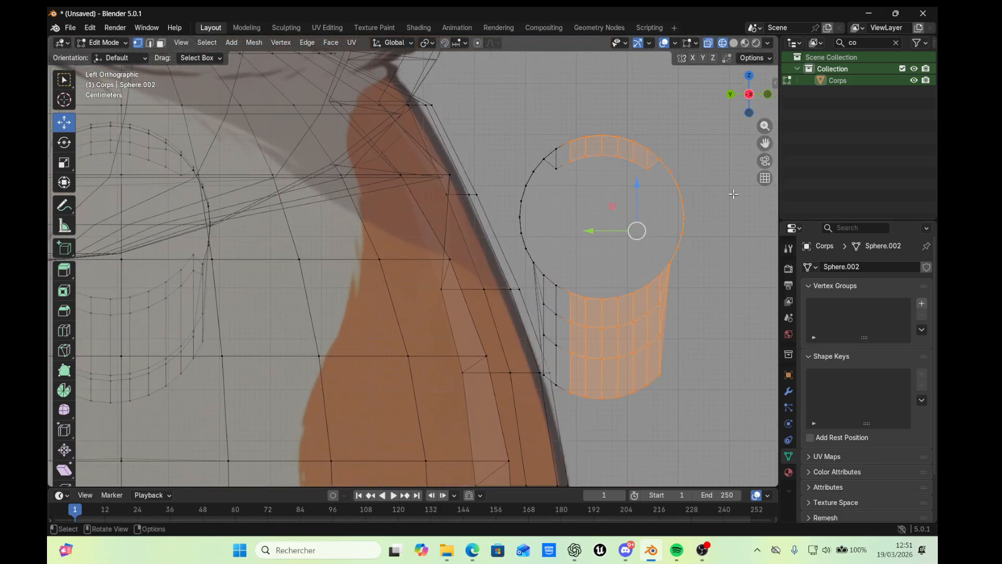
left_click_drag(718, 131, 532, 403)
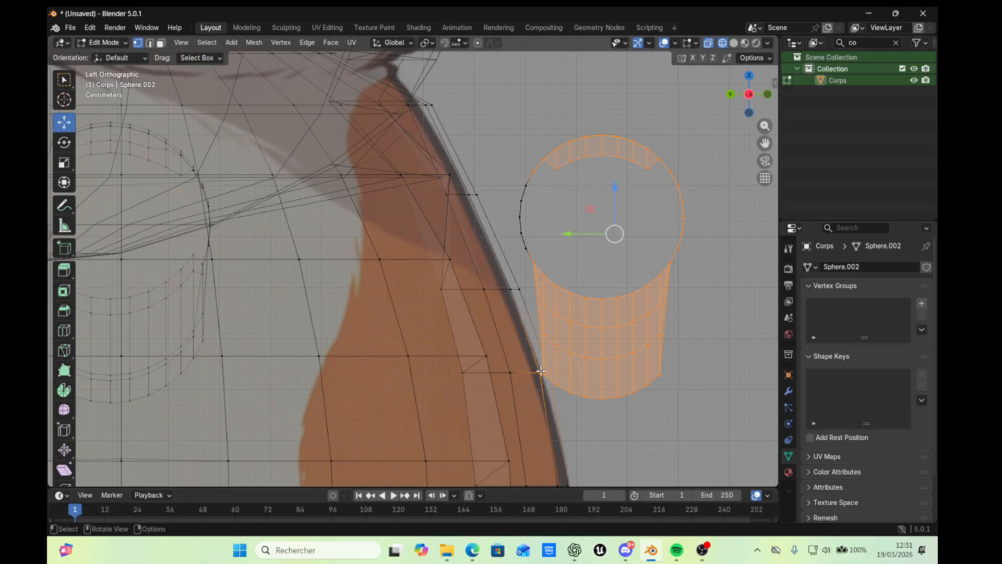
left_click_drag(541, 371, 541, 371)
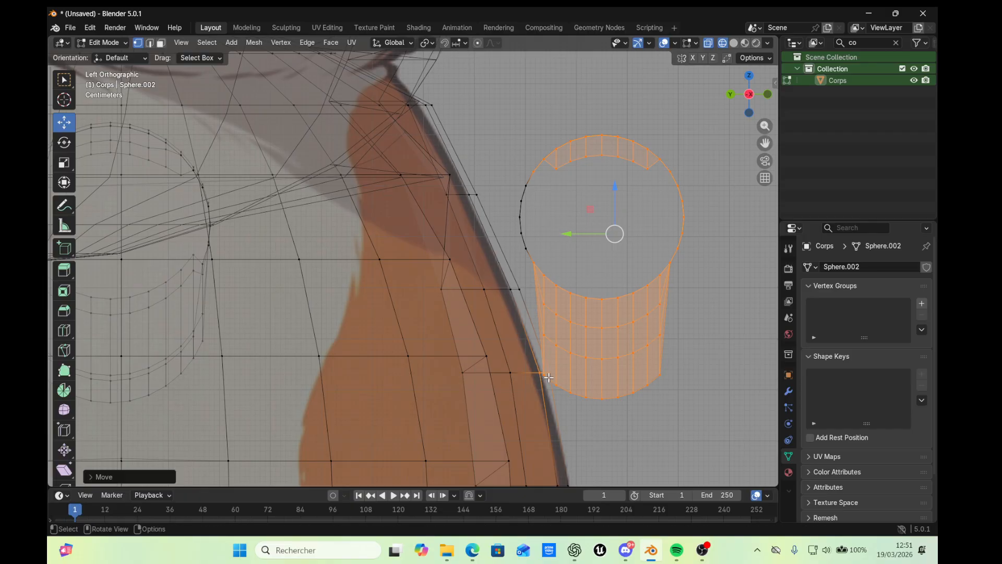
left_click(714, 308)
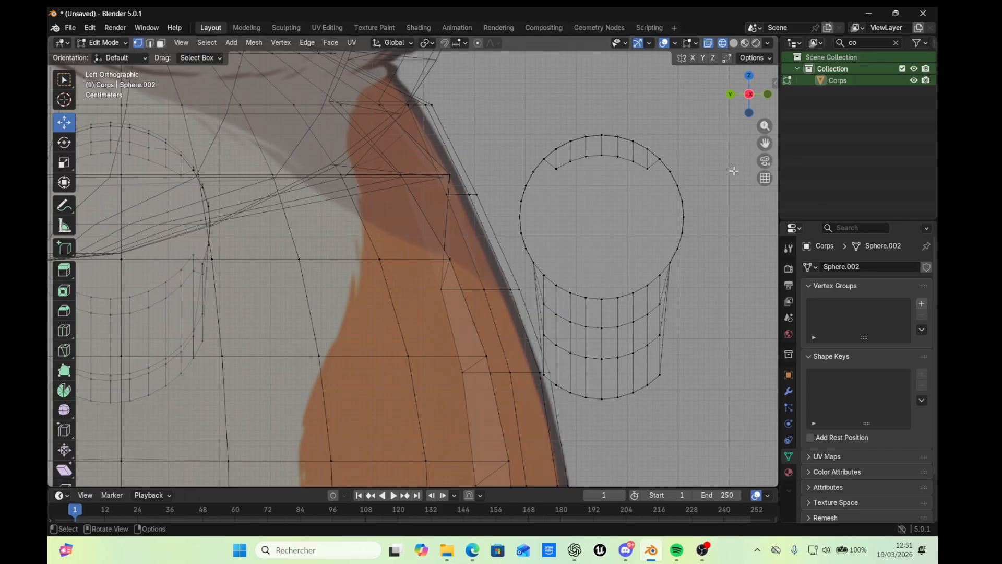
Try to select the misplaced cylinder separately from the body in Object Mode
left_click(789, 79)
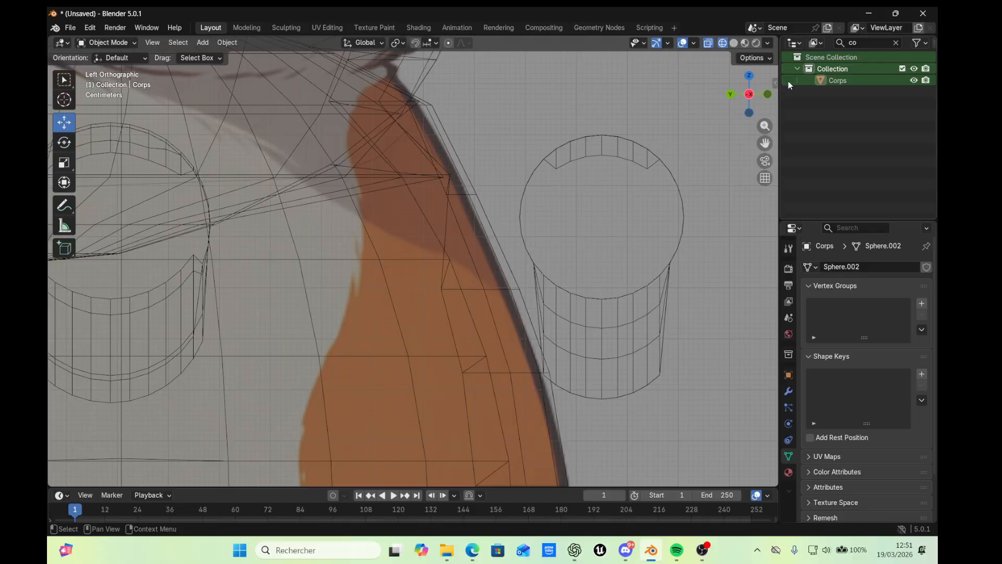
left_click(613, 234)
left_click(619, 298)
left_click(618, 302)
left_click(618, 302)
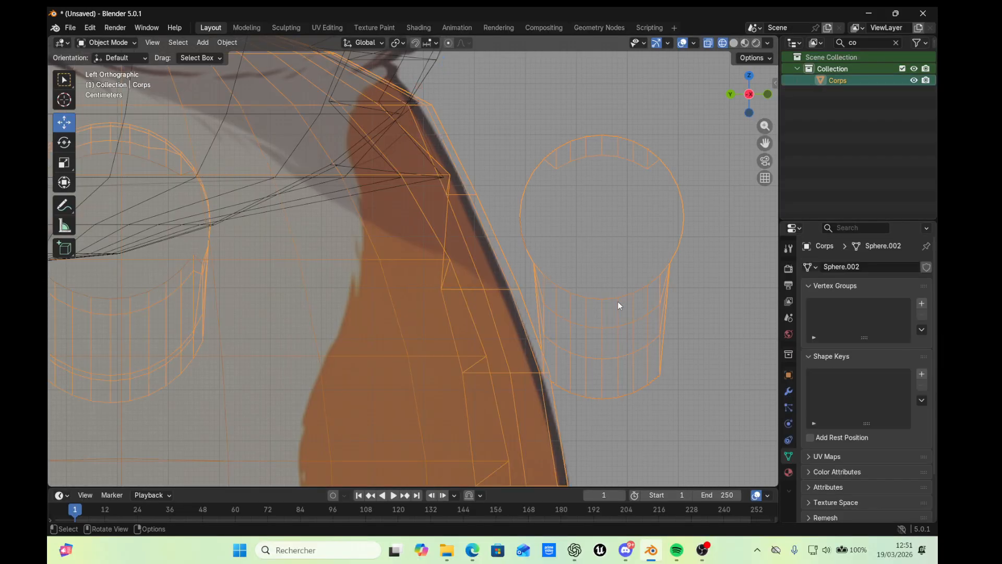
left_click(618, 302)
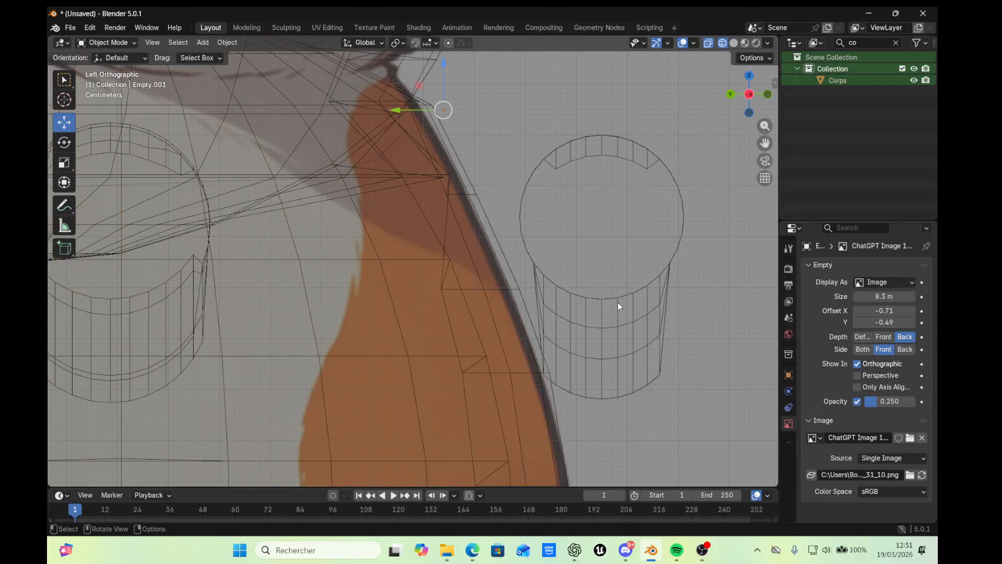
left_click(788, 248)
left_click(788, 270)
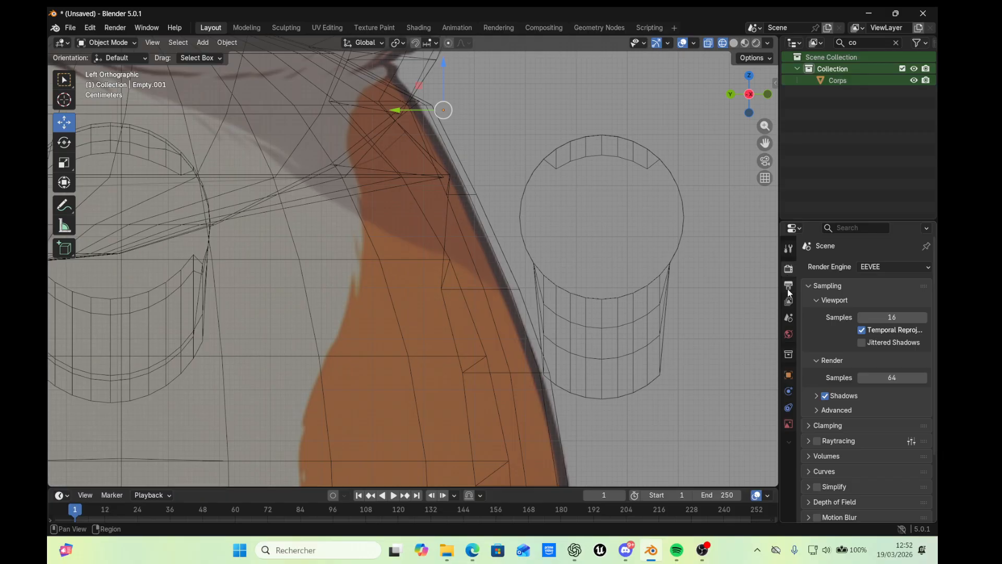
left_click(788, 285)
left_click(788, 302)
left_click(788, 317)
left_click(788, 334)
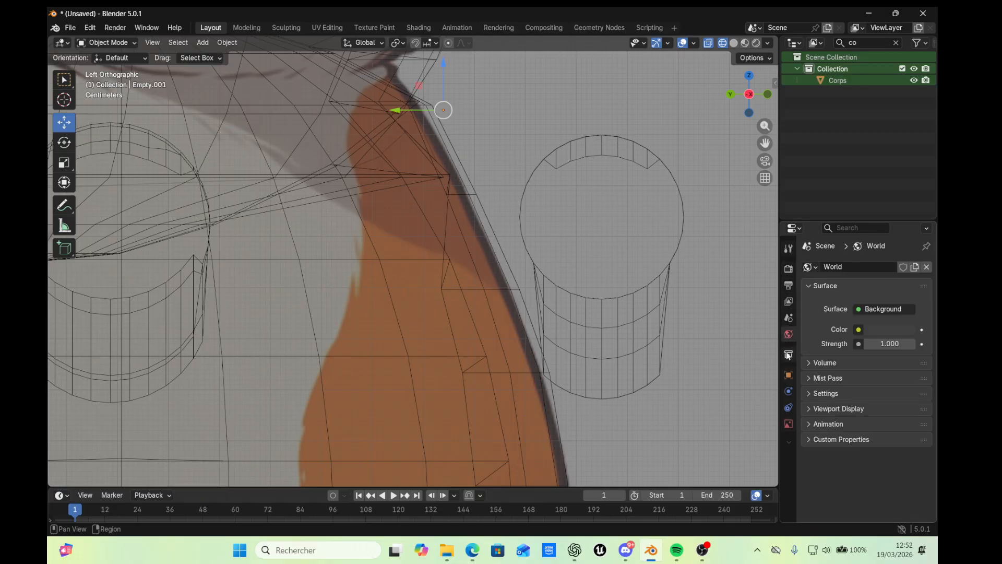
left_click(789, 355)
left_click(789, 375)
left_click(788, 391)
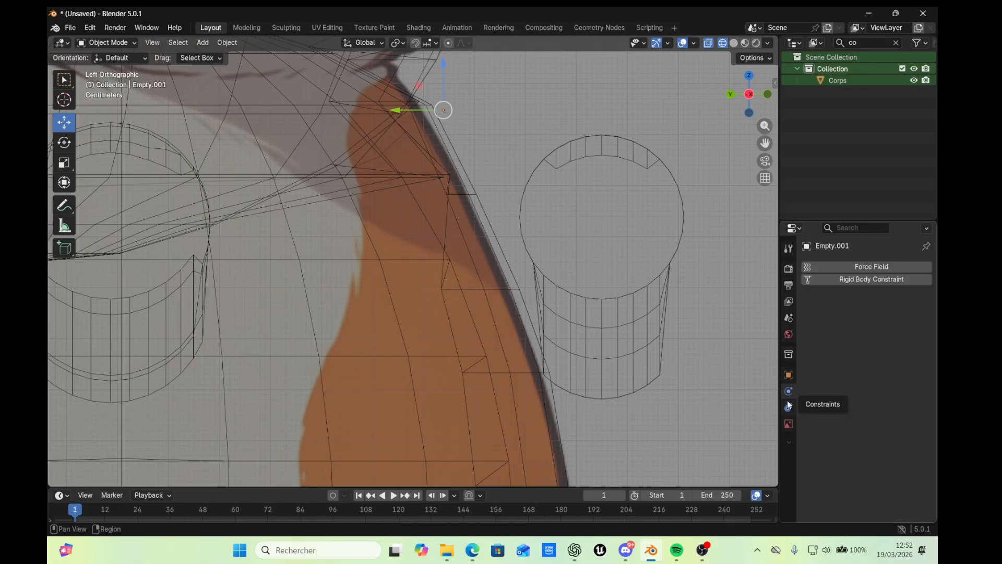
left_click(787, 406)
Try again to select the cylinder on its own in Object Mode, and return the Corps mesh to Edit Mode
left_click(664, 271)
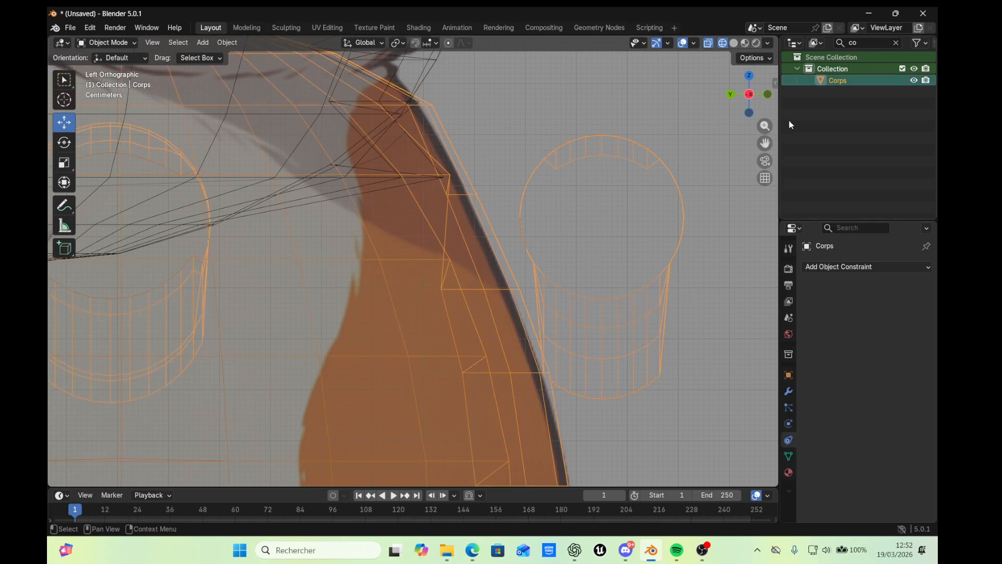
left_click(686, 213)
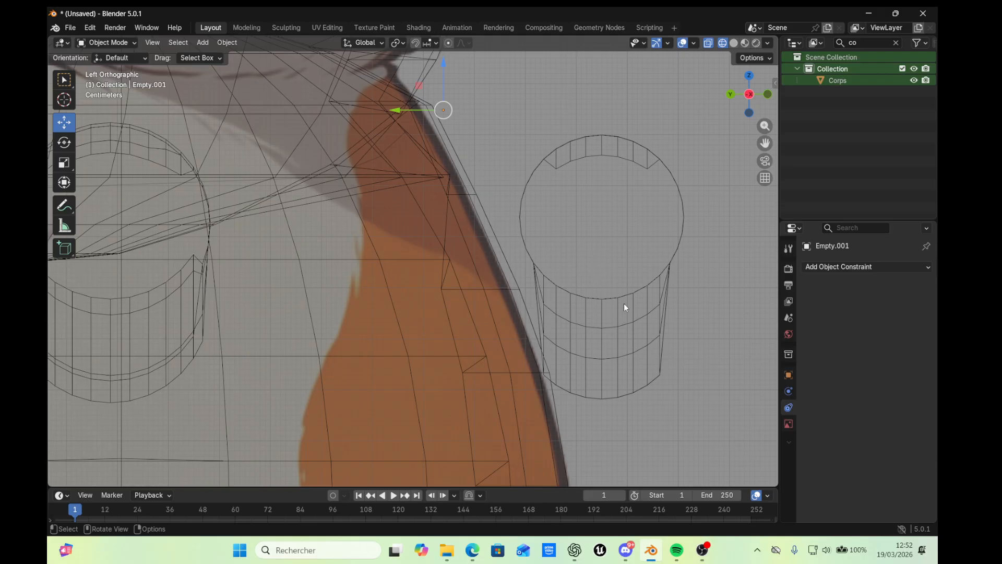
left_click(140, 57)
left_click(133, 43)
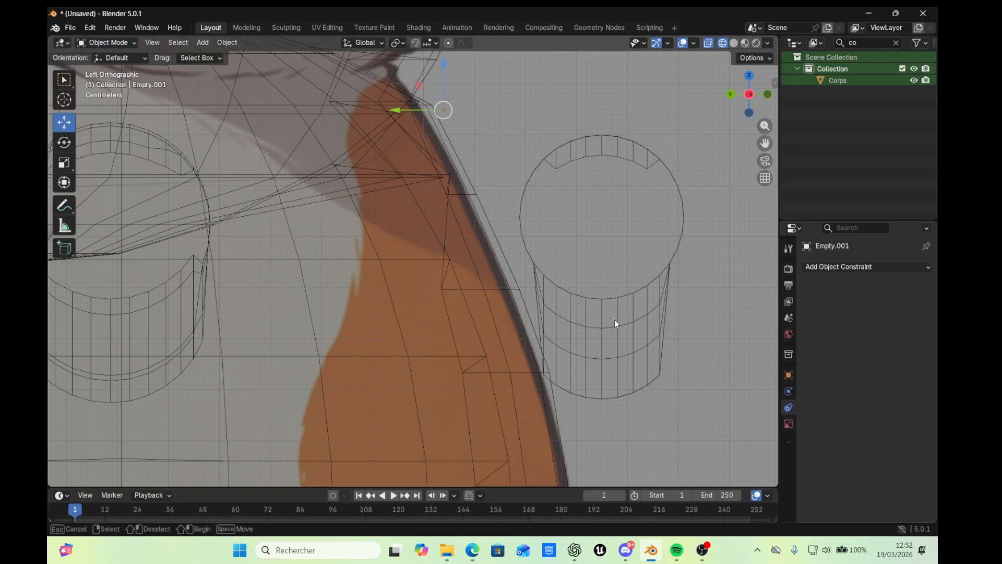
left_click(584, 349)
left_click(107, 43)
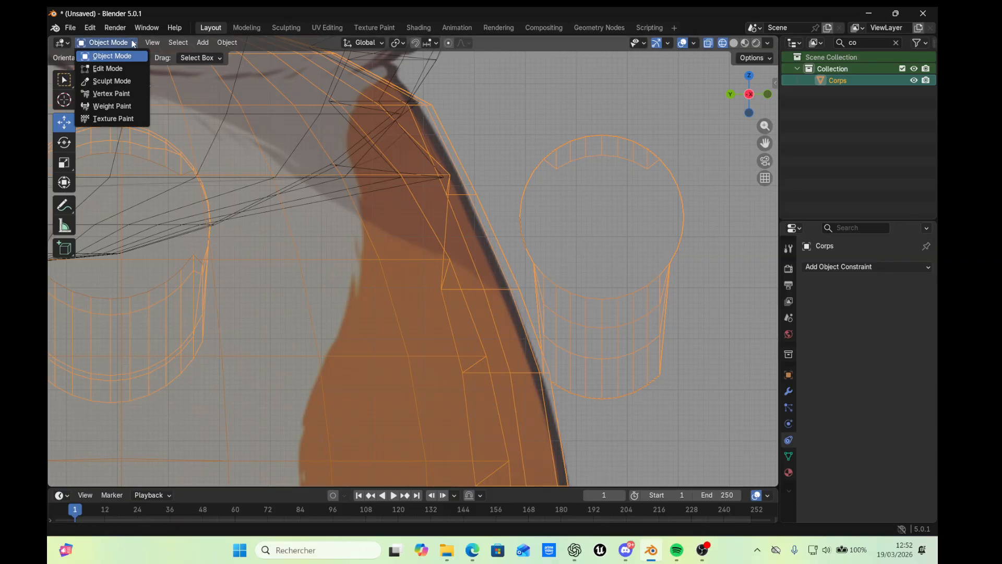
left_click(120, 67)
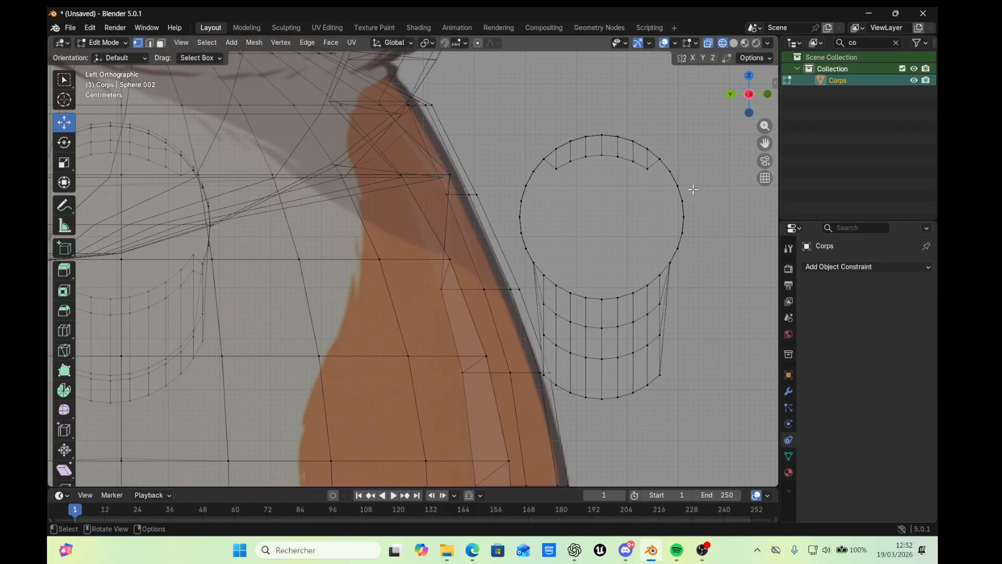
Select the vertices along the lower rim of the misplaced cylinder one after another
left_click(633, 293)
left_click(543, 375)
left_click(556, 385, "ctrl")
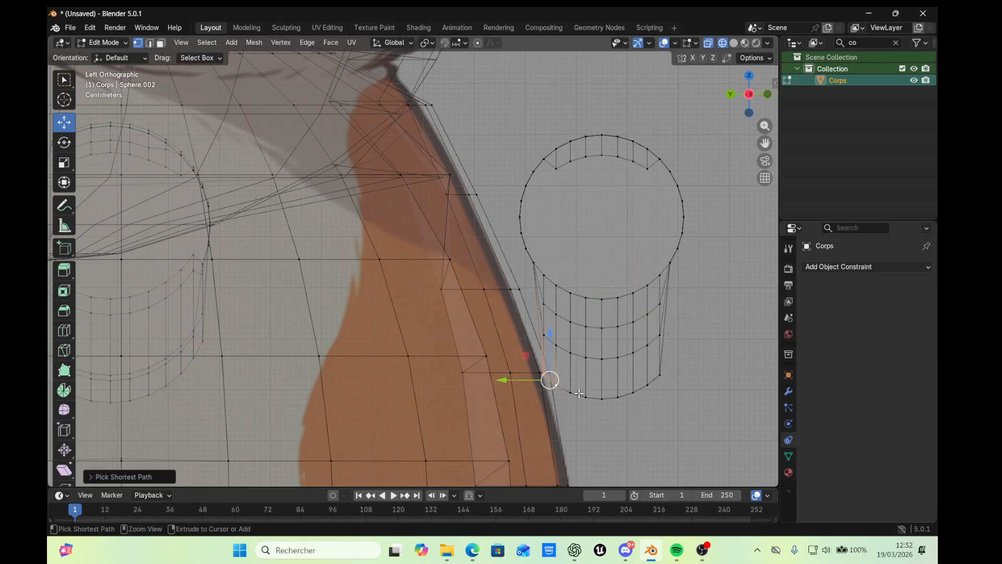
left_click(572, 394, "ctrl")
left_click(586, 397, "ctrl")
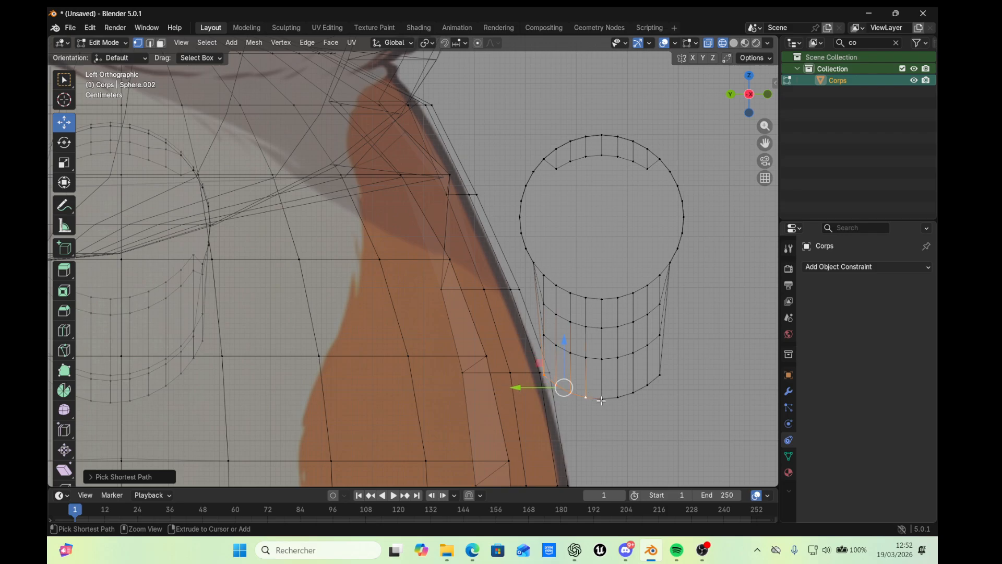
left_click(602, 399, "ctrl")
left_click(617, 397, "ctrl")
left_click(633, 392, "ctrl")
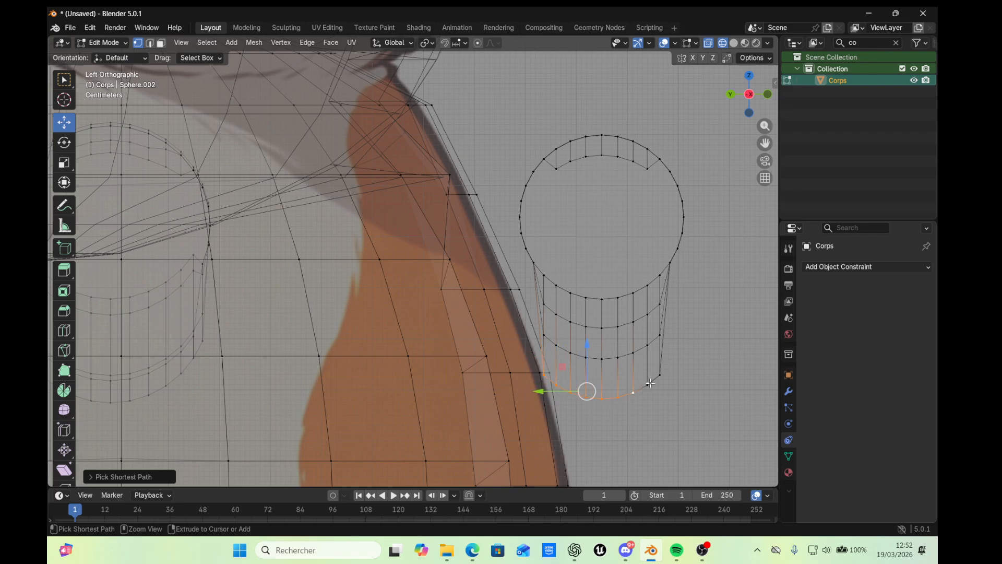
left_click(648, 385, "ctrl")
left_click(660, 375, "ctrl")
Add the vertex row just above the cylinder's lower rim to the selection
left_click(660, 335, "ctrl")
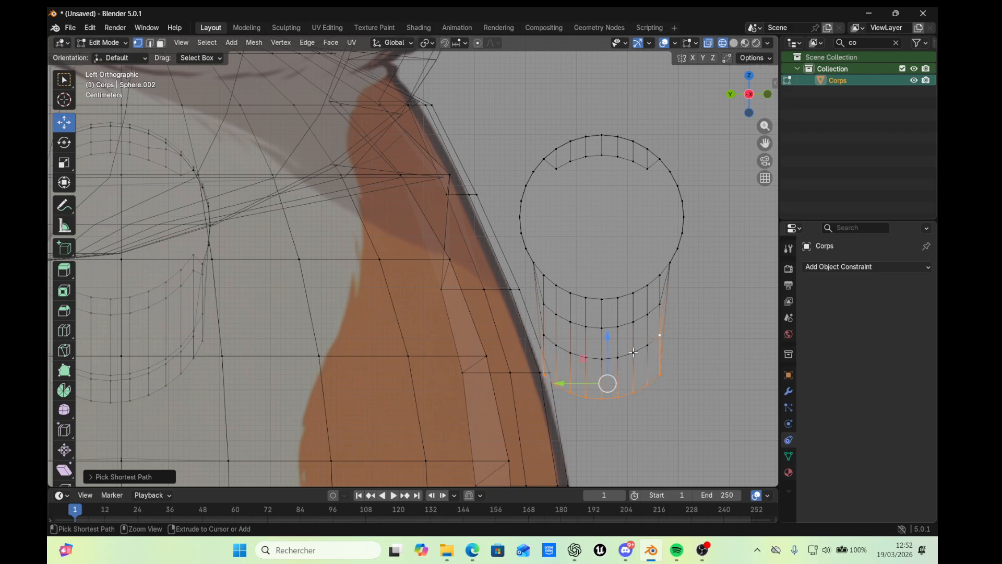
left_click(648, 344, "ctrl")
left_click(633, 351, "ctrl")
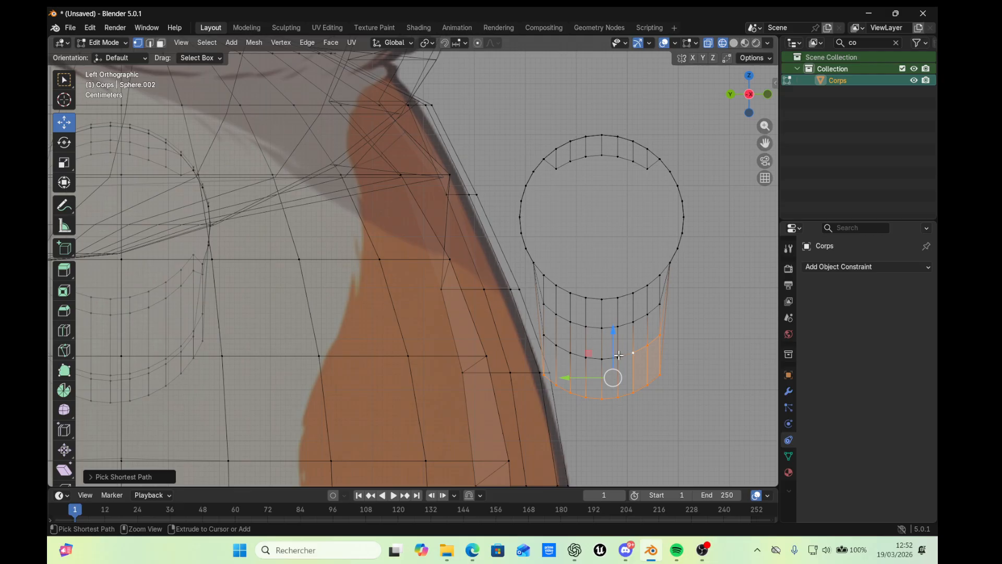
left_click(617, 357, "ctrl")
left_click(602, 359, "ctrl")
left_click(583, 358, "ctrl")
left_click(570, 353, "ctrl")
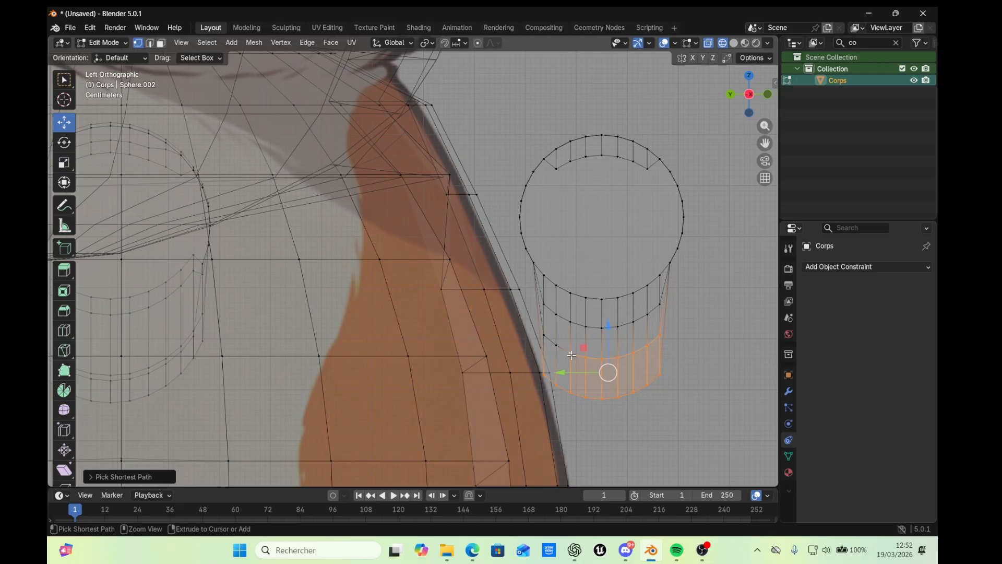
left_click(557, 345, "ctrl")
left_click(543, 334, "ctrl")
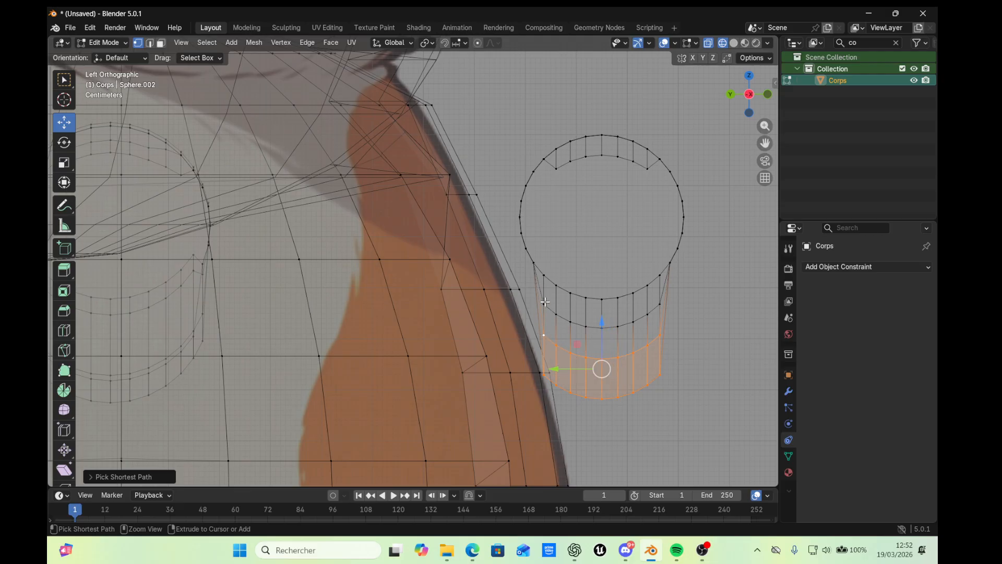
Extend the selection up the body-facing side of the cylinder to the middle of its round end
left_click(545, 302, "ctrl")
left_click(545, 277, "ctrl")
left_click(531, 252, "ctrl")
left_click(527, 247, "ctrl")
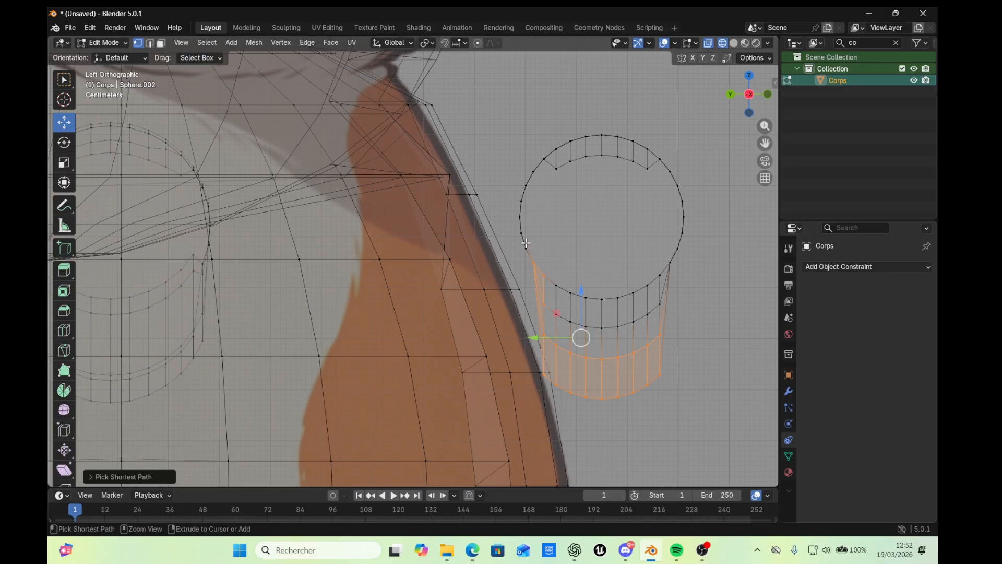
left_click(522, 232, "ctrl")
left_click(521, 216, "ctrl")
left_click(527, 249, "ctrl")
left_click(526, 249, "ctrl")
Extend the selection along the upper arc of the cylinder's round end, including the start of its inner top row
left_click(521, 200, "ctrl")
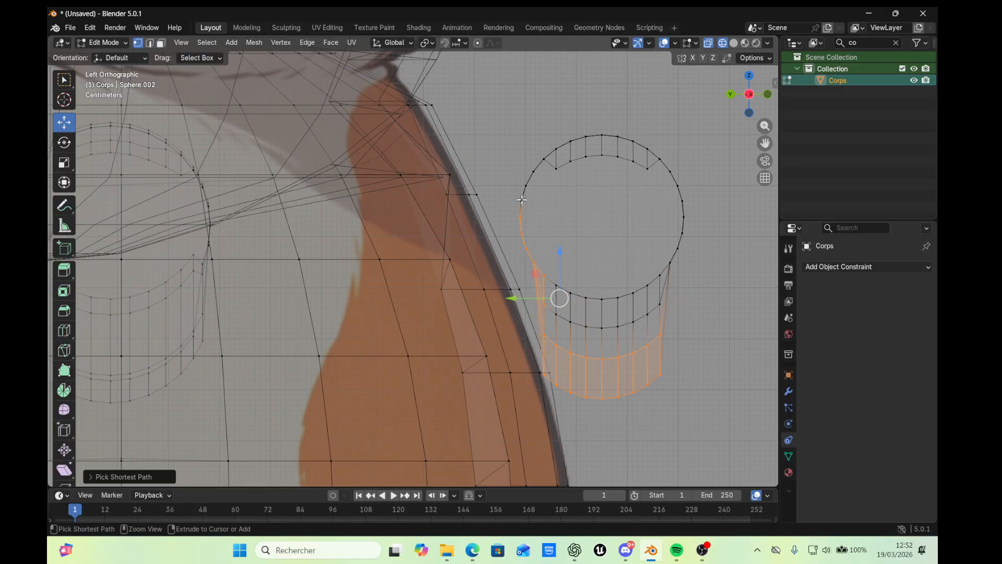
left_click(521, 198, "ctrl")
left_click(527, 186, "ctrl")
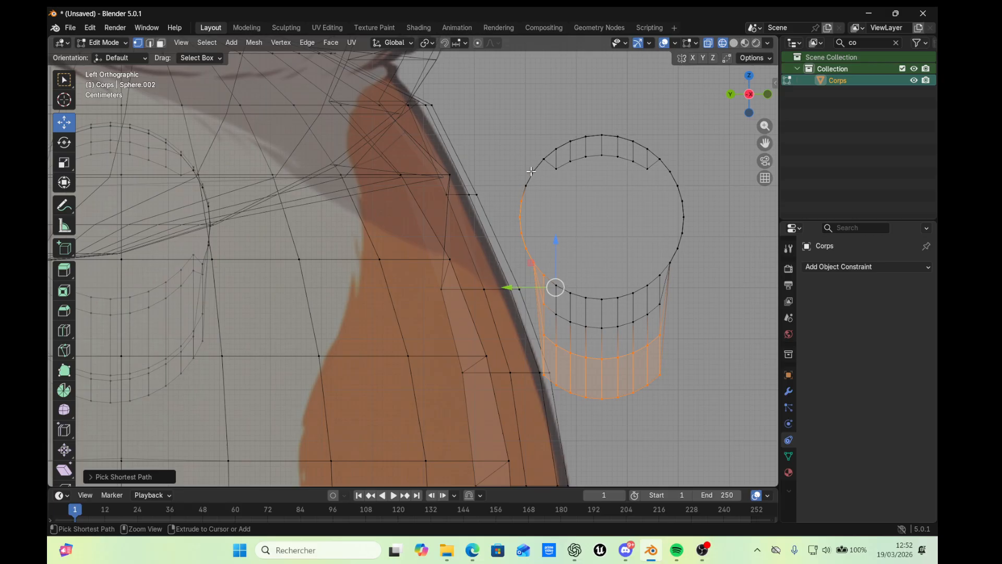
left_click(527, 186, "ctrl")
left_click(534, 172, "ctrl")
left_click(545, 159, "ctrl")
left_click(553, 165, "ctrl")
left_click(556, 167, "ctrl")
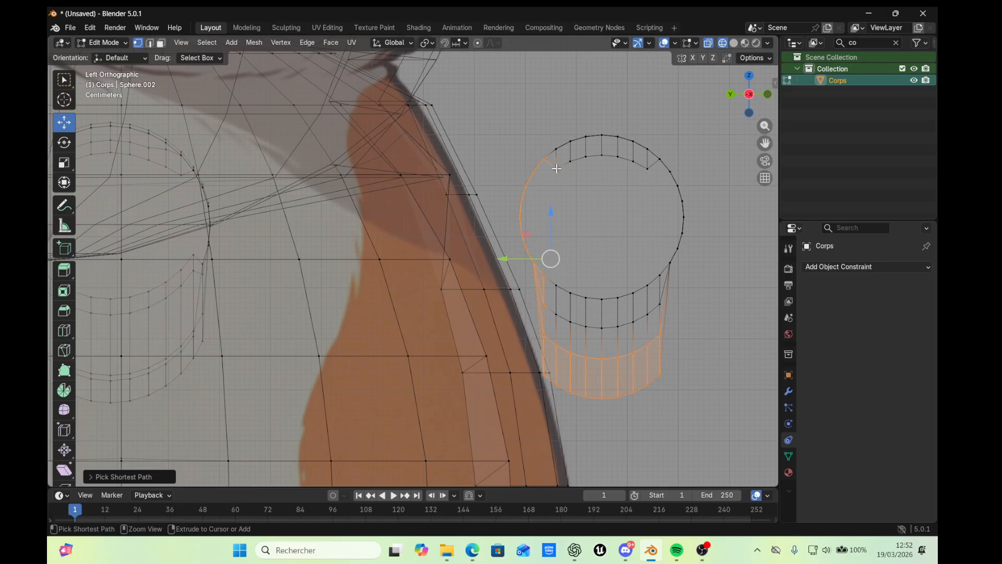
left_click(556, 150, "ctrl")
left_click(570, 160, "ctrl")
left_click(572, 142, "ctrl")
left_click(587, 138, "ctrl")
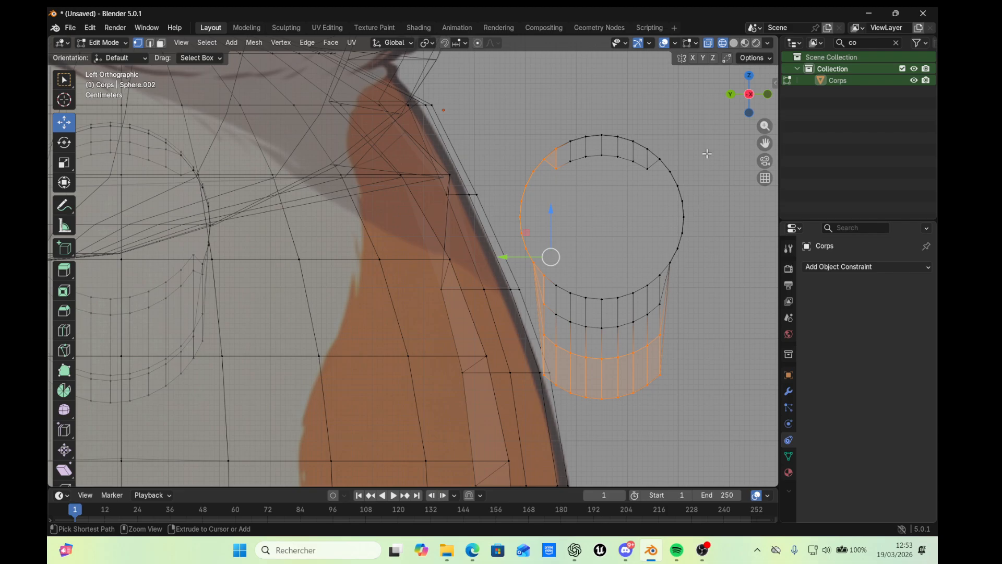
Try to box-select the whole misplaced cylinder in place of the vertex-by-vertex selection
key("b")
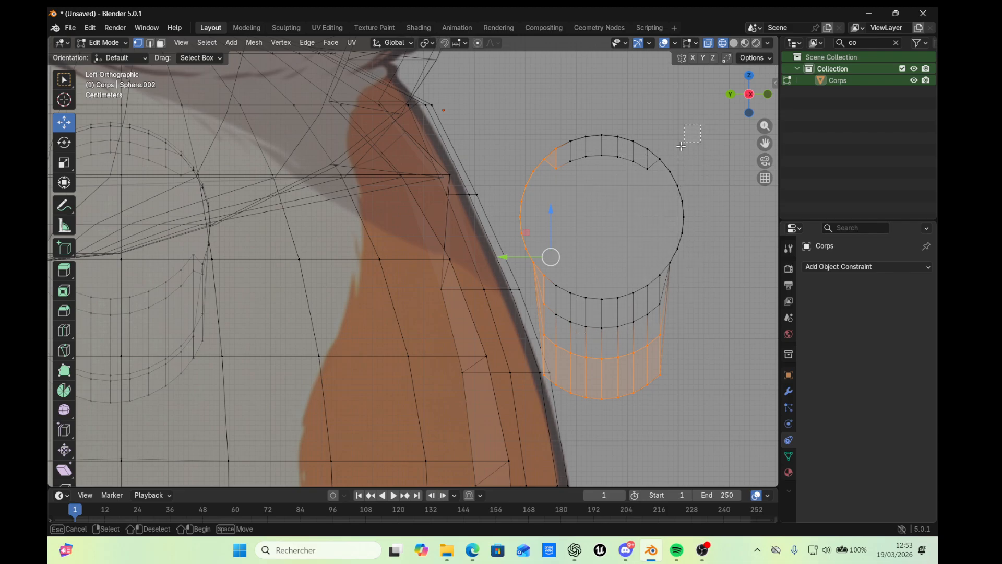
middle_click_drag(689, 131, 540, 363)
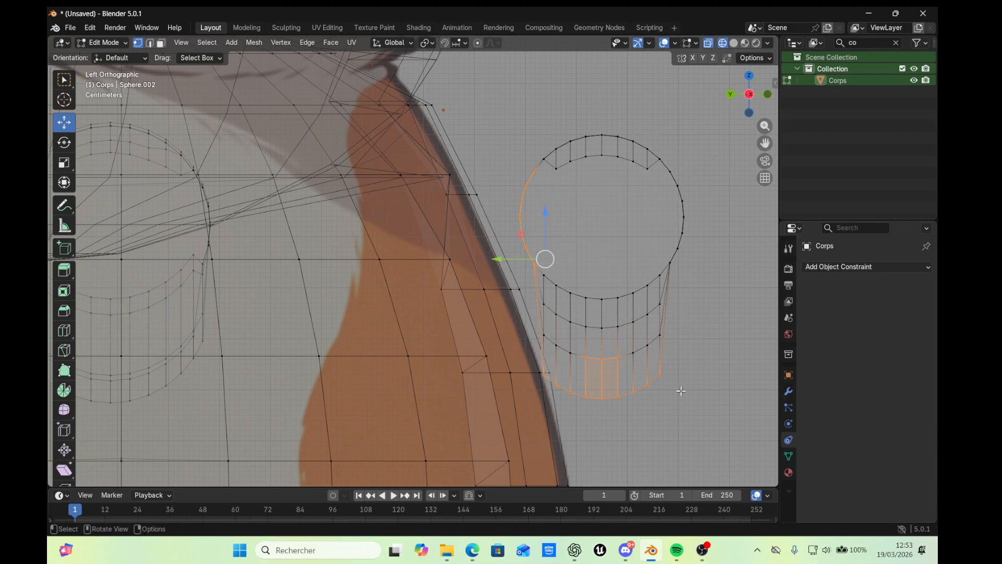
scroll(692, 354, "down", 2)
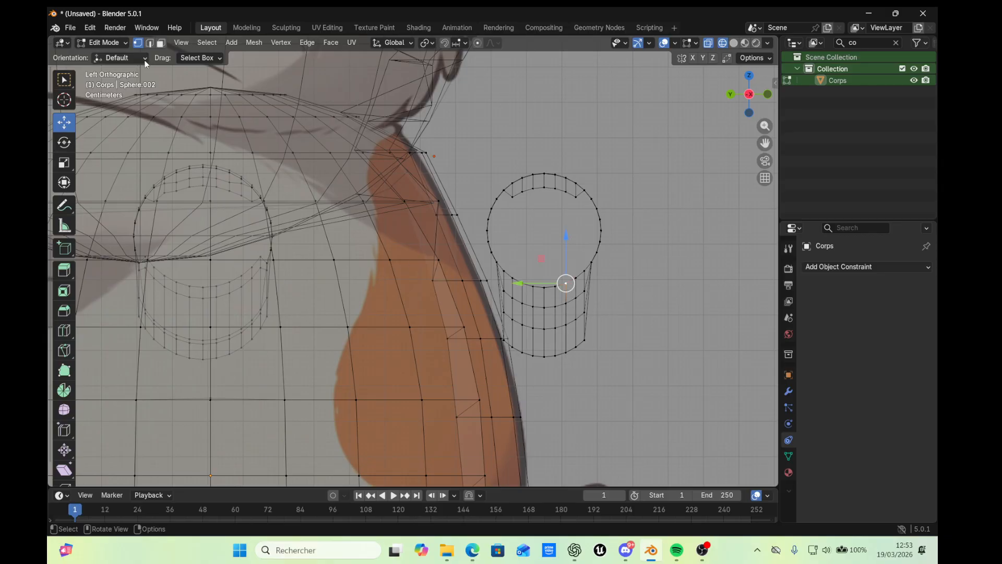
Switch to Object Mode and select the Corps object through the misplaced cylinder
left_click(207, 58)
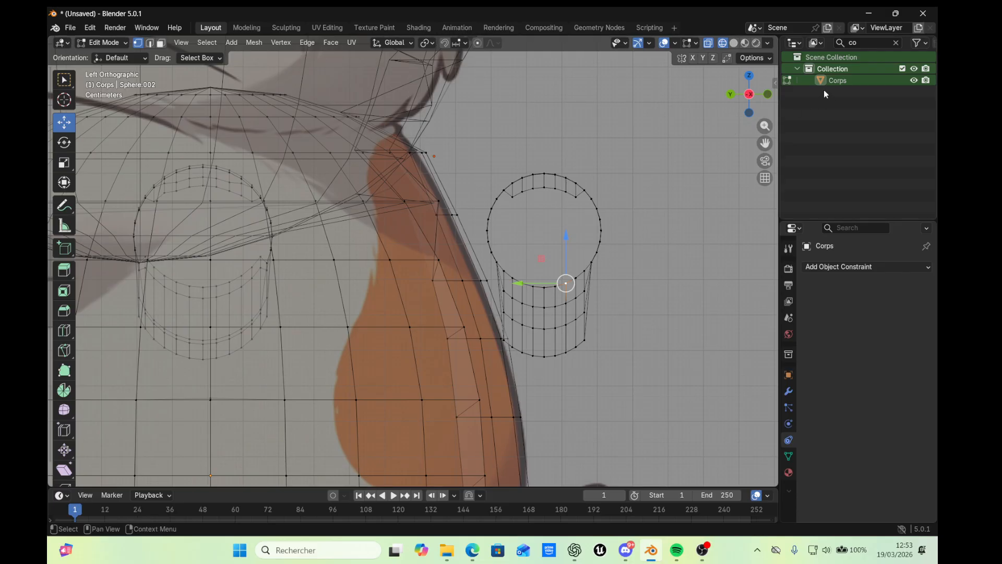
left_click(789, 80)
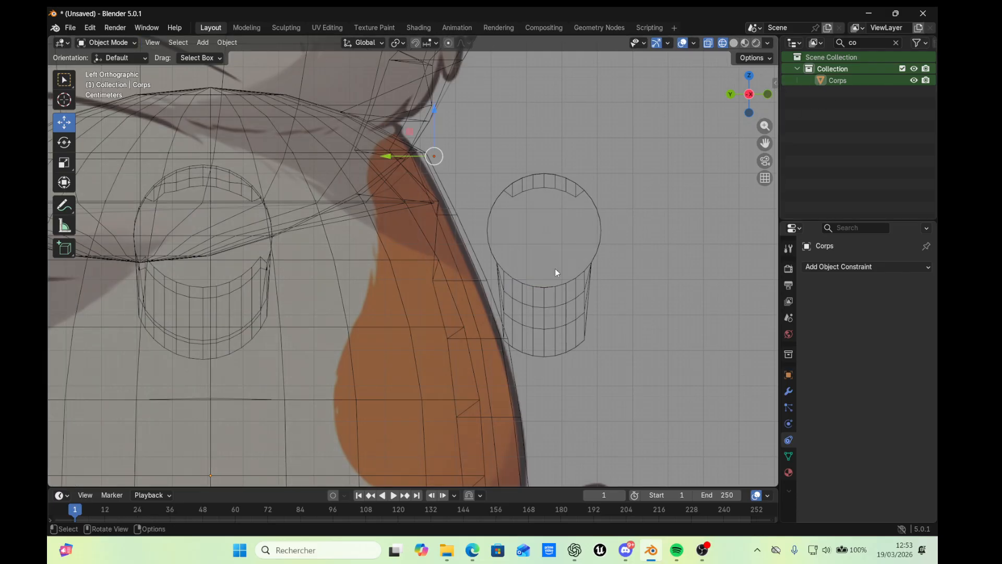
left_click(572, 300)
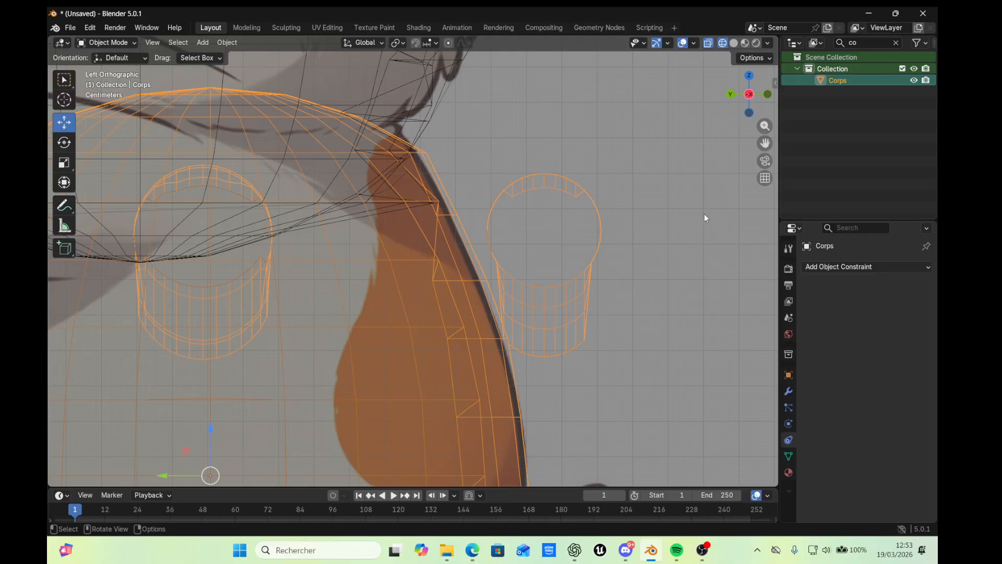
Hide and reshow the Corps object to check which geometry belongs to it
left_click(913, 80)
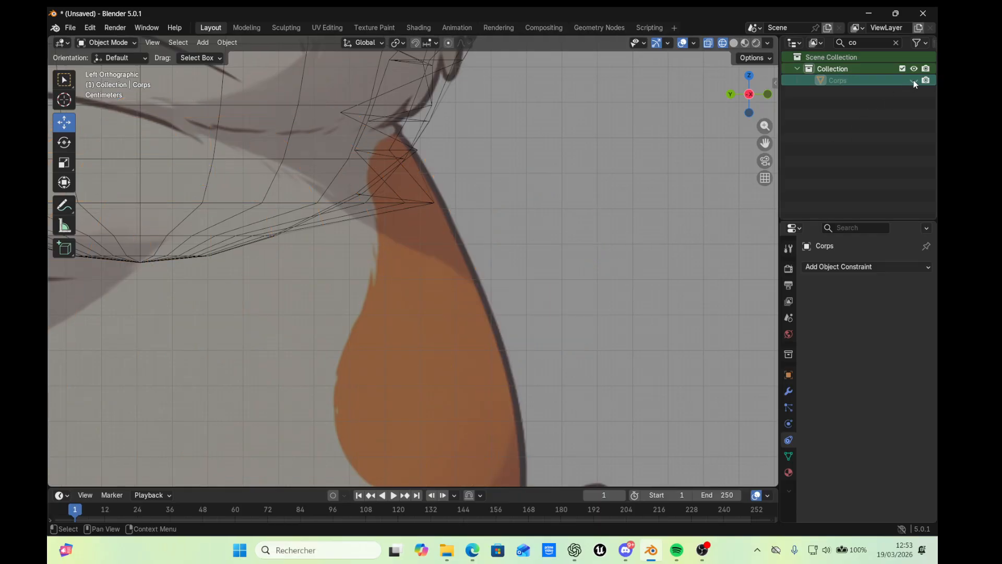
left_click(914, 80)
left_click(559, 290)
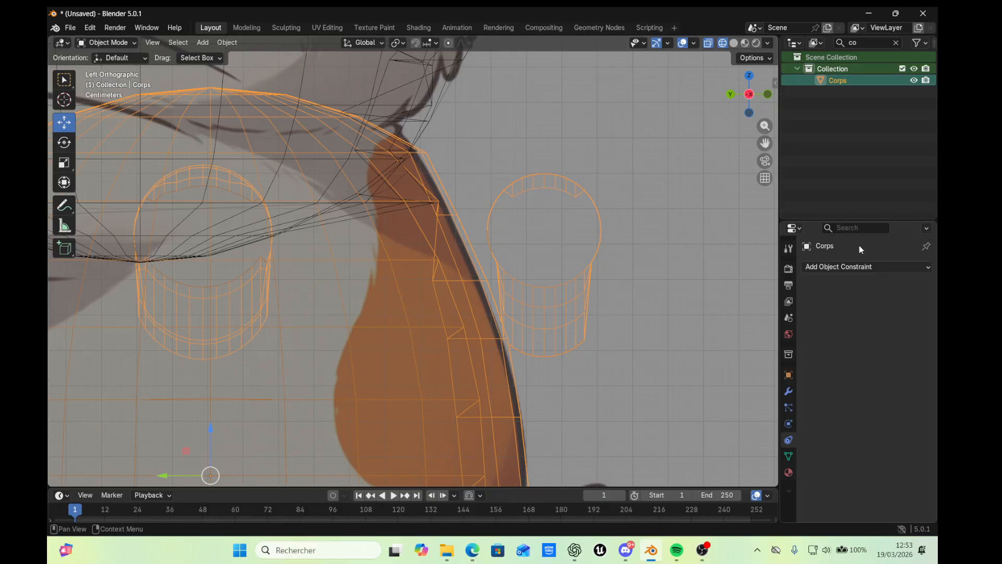
scroll(599, 243, "down", 4)
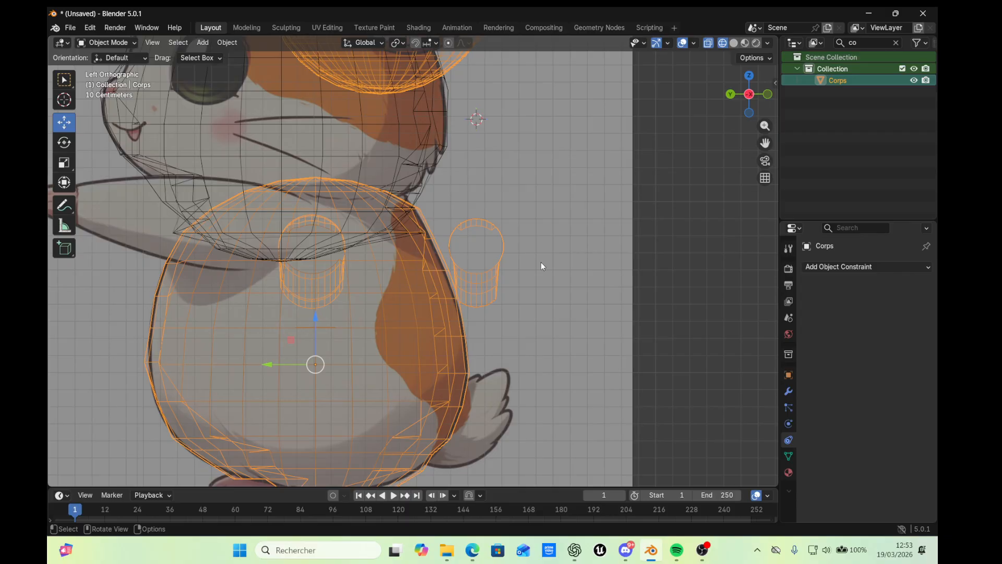
Display the viewport in solid shading to see the detached arm cylinder beside the body
left_click(525, 259)
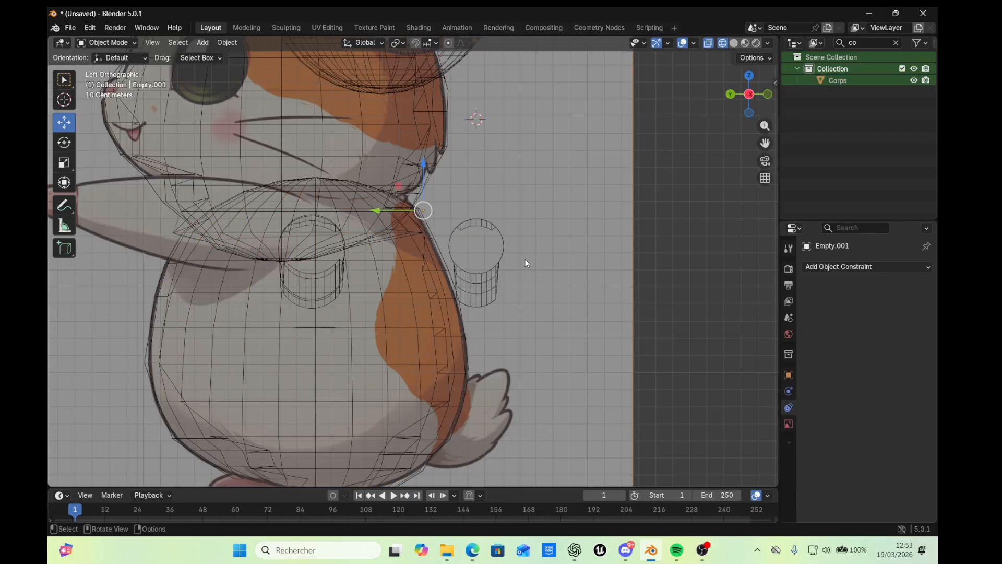
left_click(485, 276)
left_click(482, 280)
key("z")
left_click(480, 278)
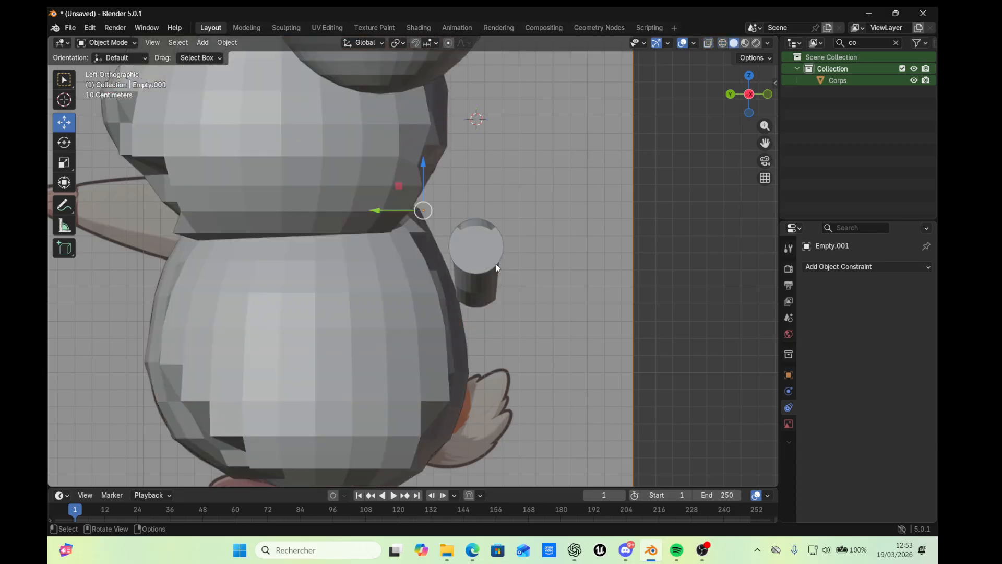
left_click(484, 264)
left_click_drag(520, 218, 458, 308)
left_click(531, 272)
Select the Corps object by picking the detached arm cylinder behind the body
left_click(767, 95)
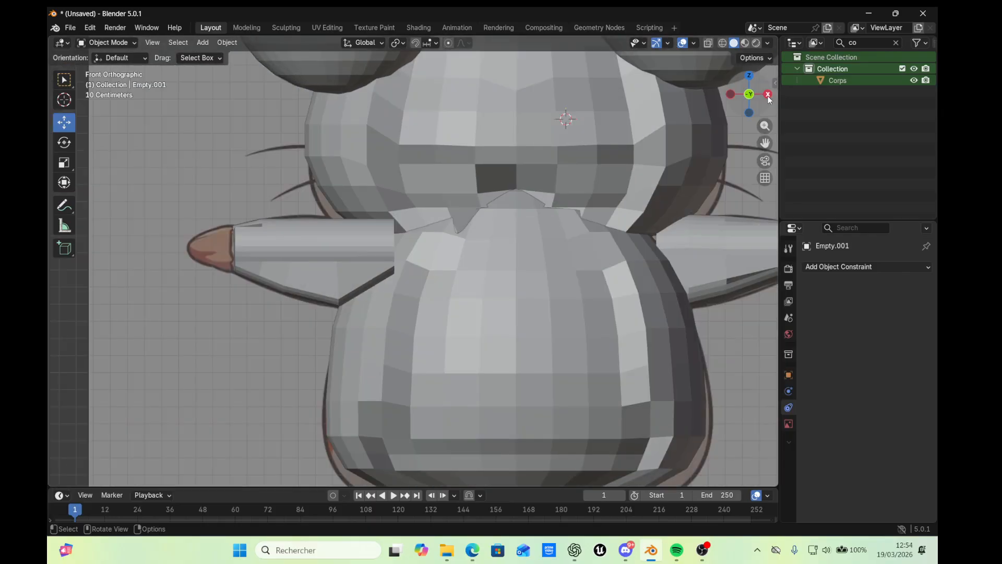
left_click(768, 96)
left_click(768, 95)
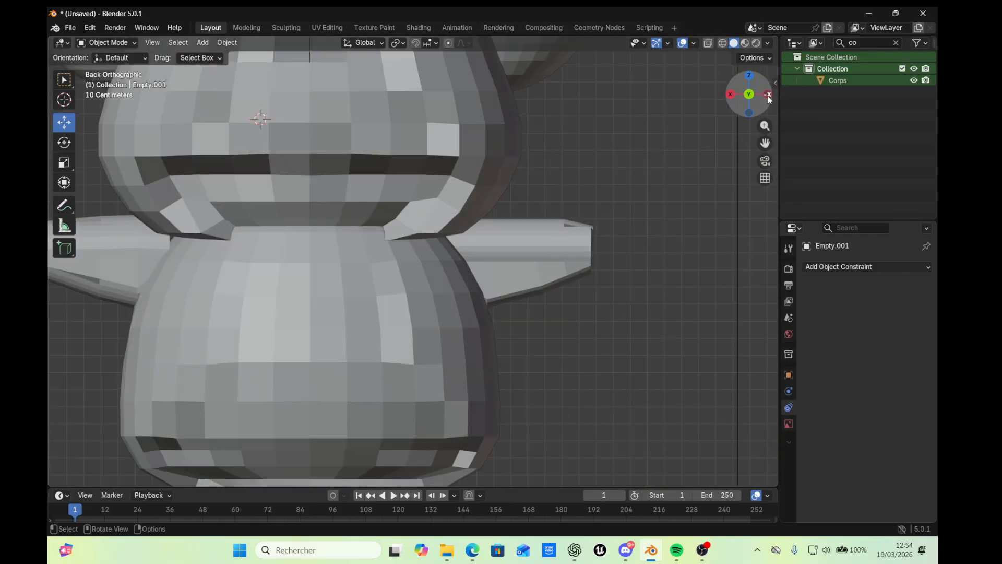
left_click(768, 96)
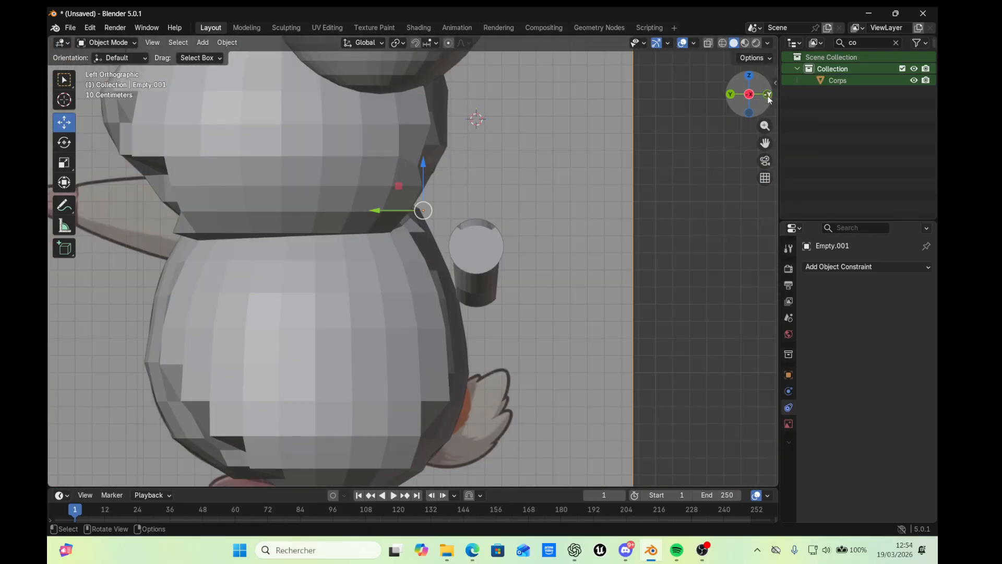
left_click(474, 266)
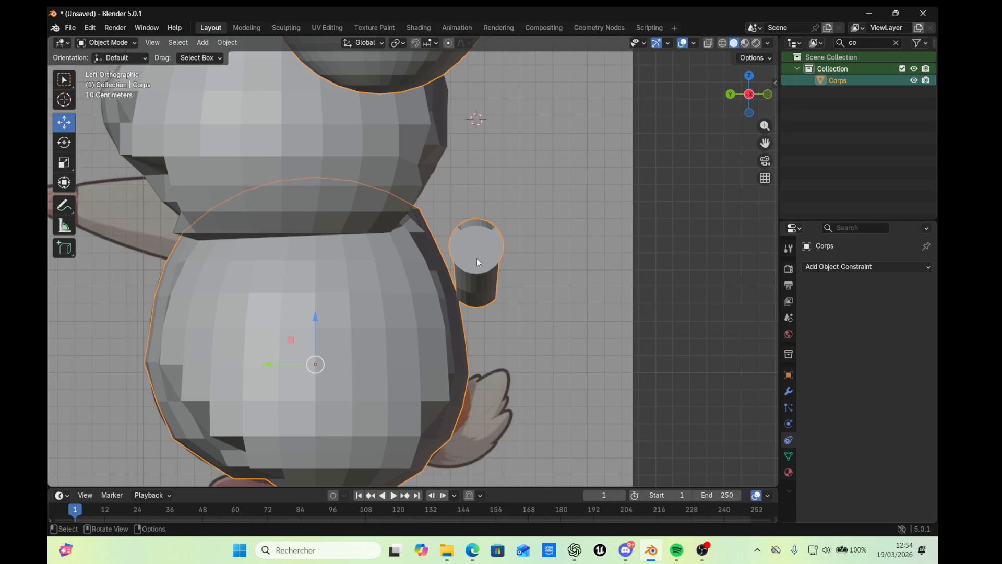
left_click(686, 253)
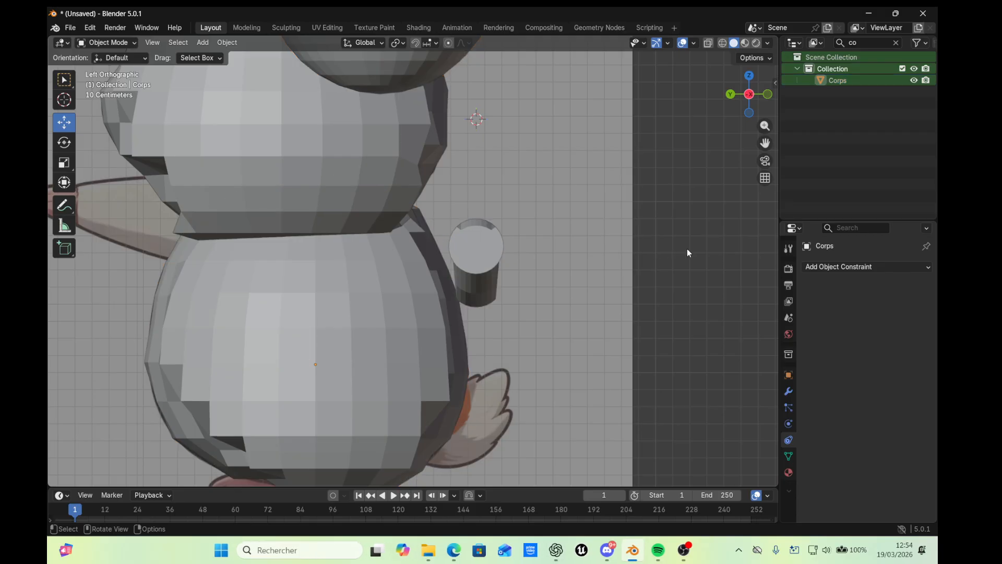
left_click(482, 272)
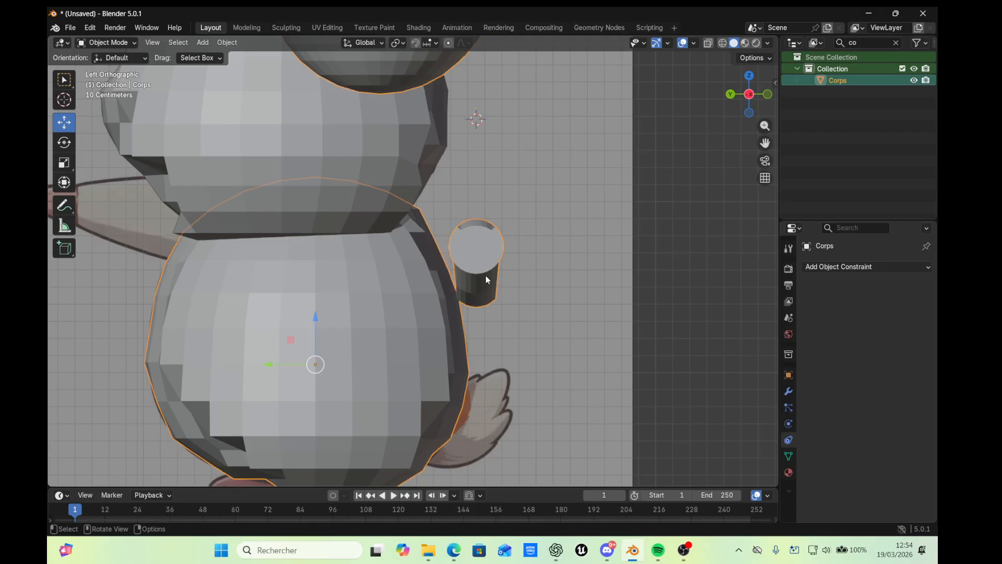
left_click(684, 269)
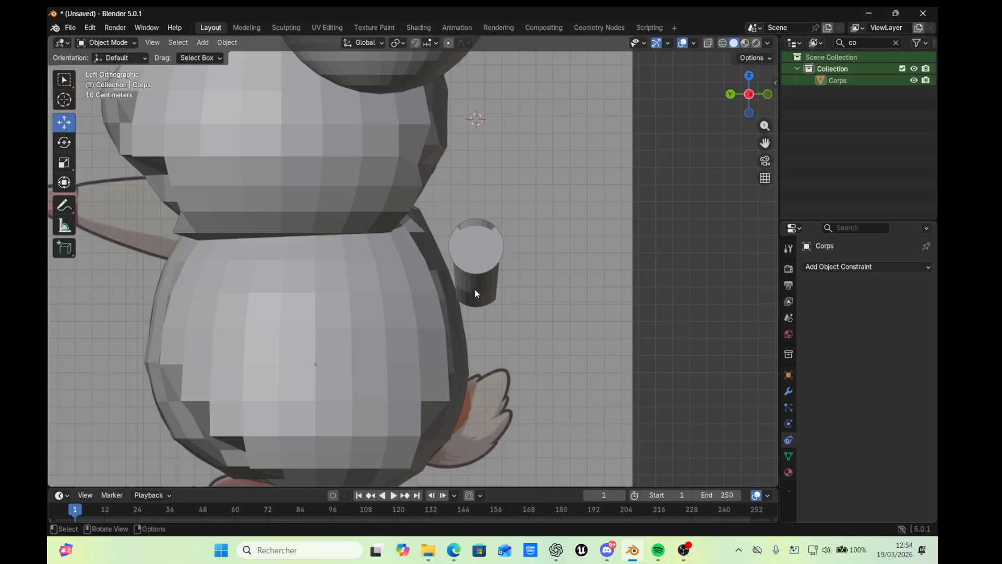
left_click(478, 265)
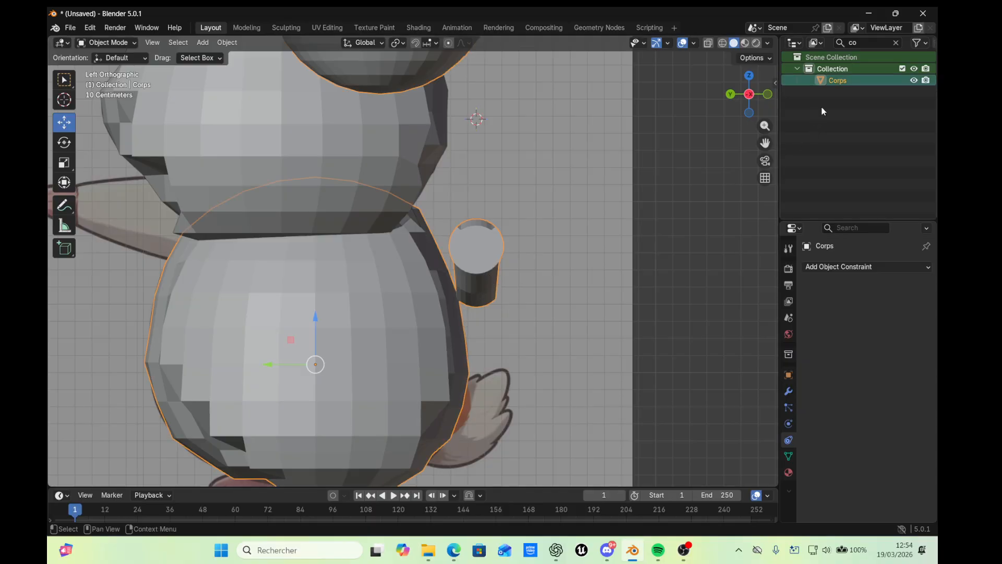
right_click(841, 82)
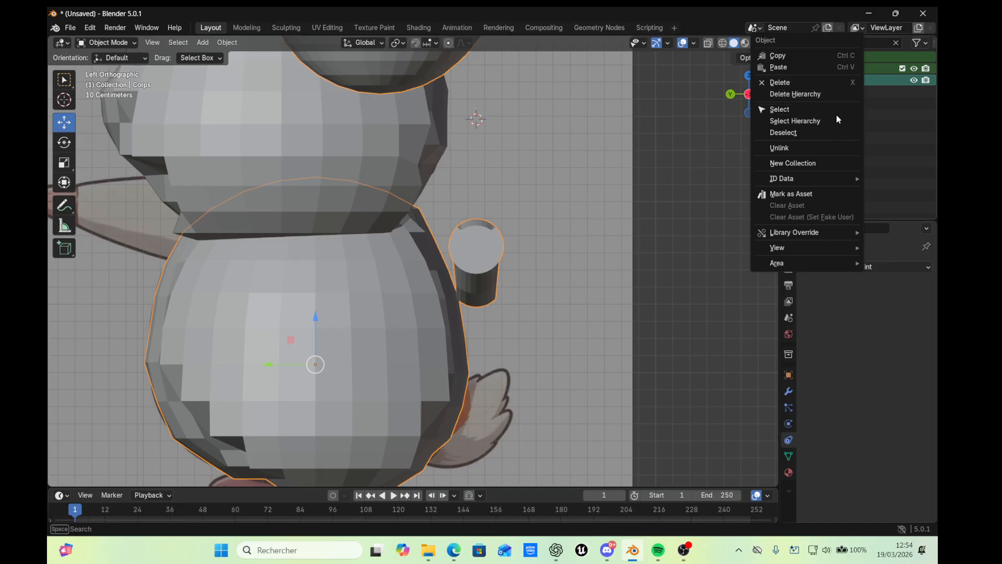
key("Escape")
right_click(842, 77)
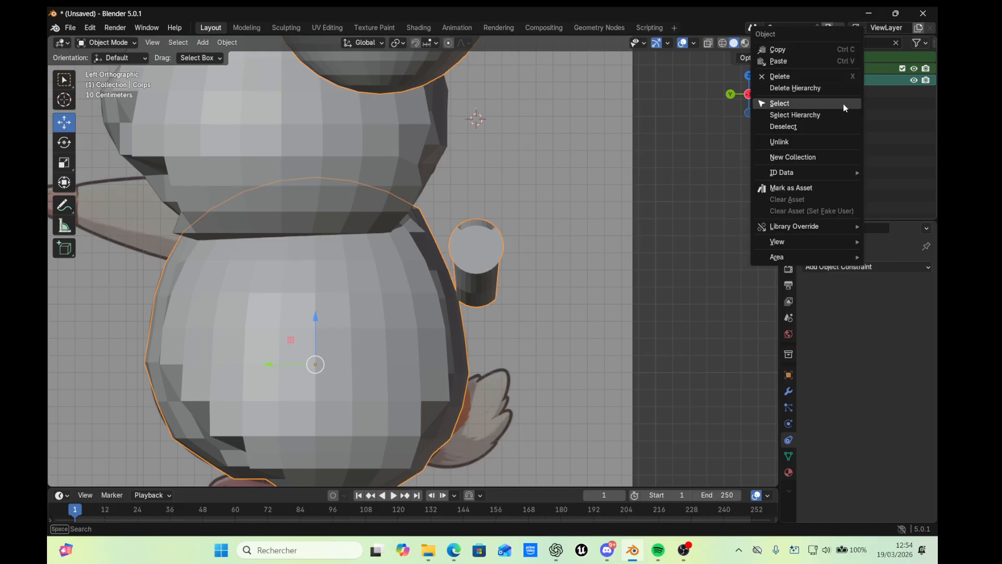
mouse_move(832, 225)
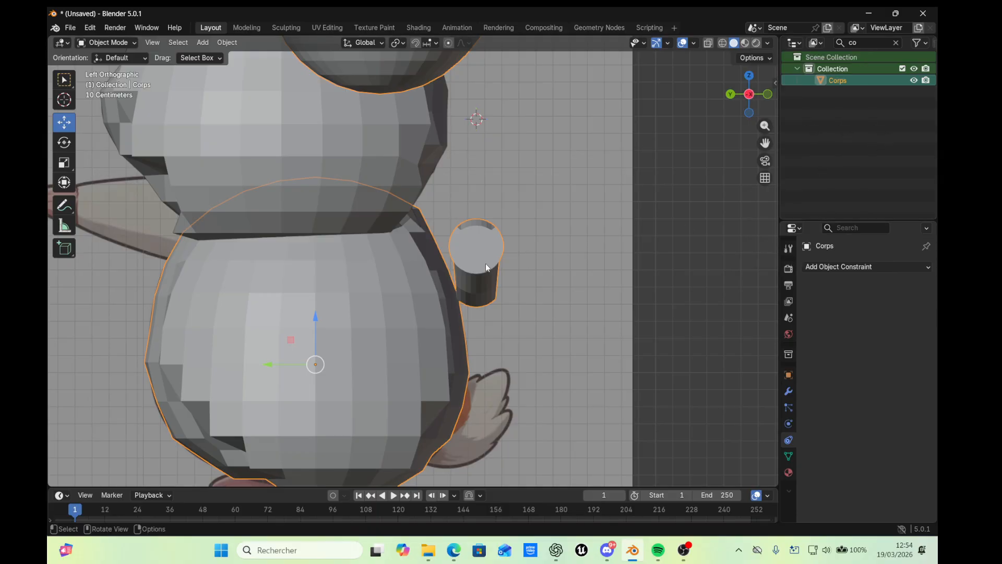
Enter Edit Mode on Corps and select the near-end vertices of the detached arm cylinder
left_click(132, 43)
left_click(125, 67)
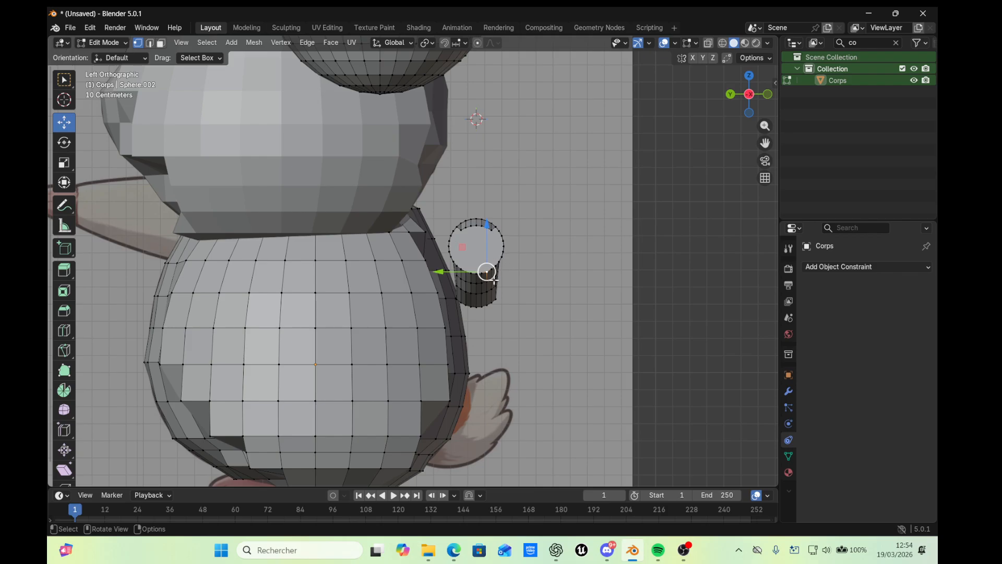
scroll(480, 269, "up", 6)
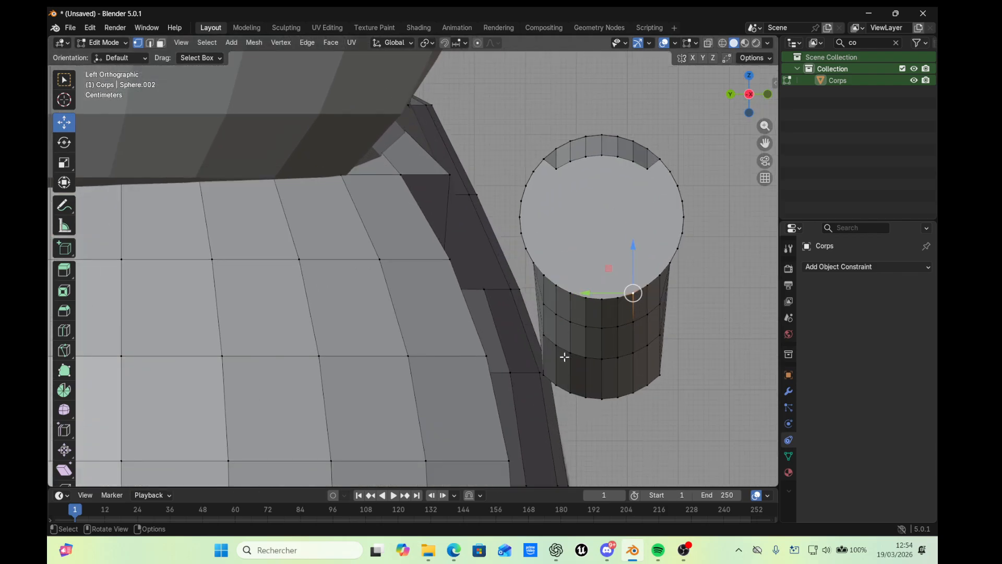
mouse_move(767, 97)
left_mouse_down()
mouse_move(761, 103)
mouse_move(769, 99)
left_mouse_up()
left_click(767, 95)
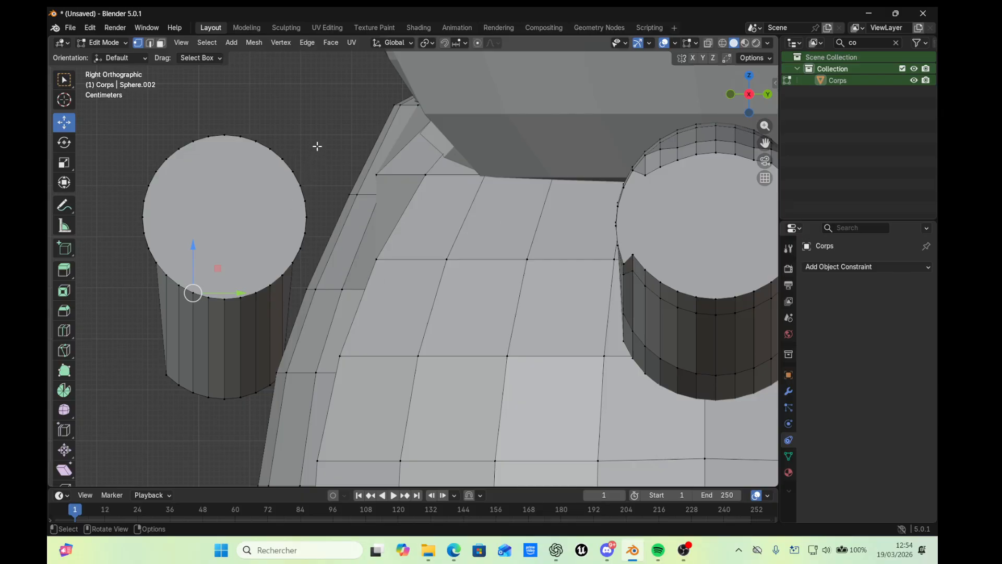
left_click_drag(318, 146, 146, 406)
left_click(196, 413)
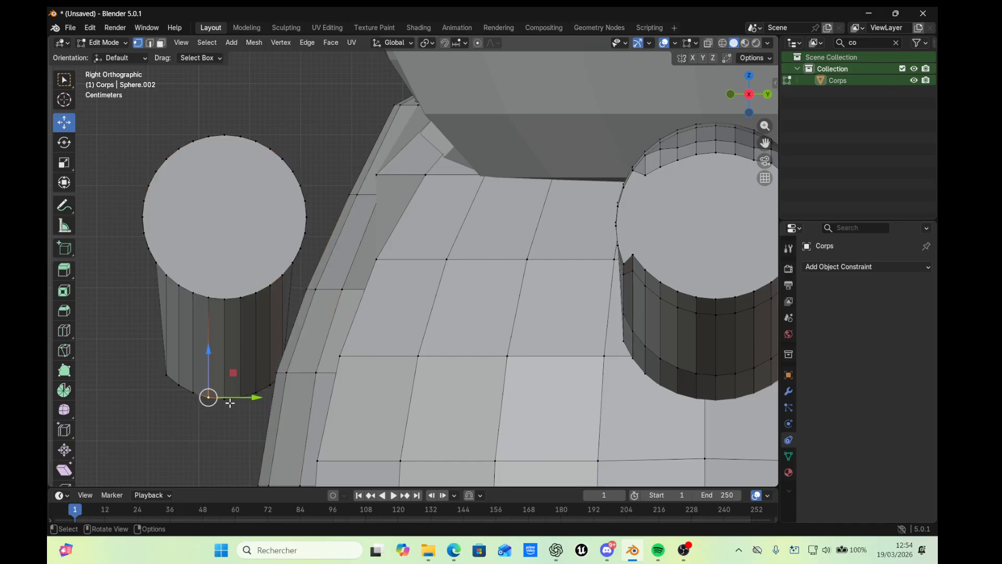
middle_click_drag(230, 307, 270, 313)
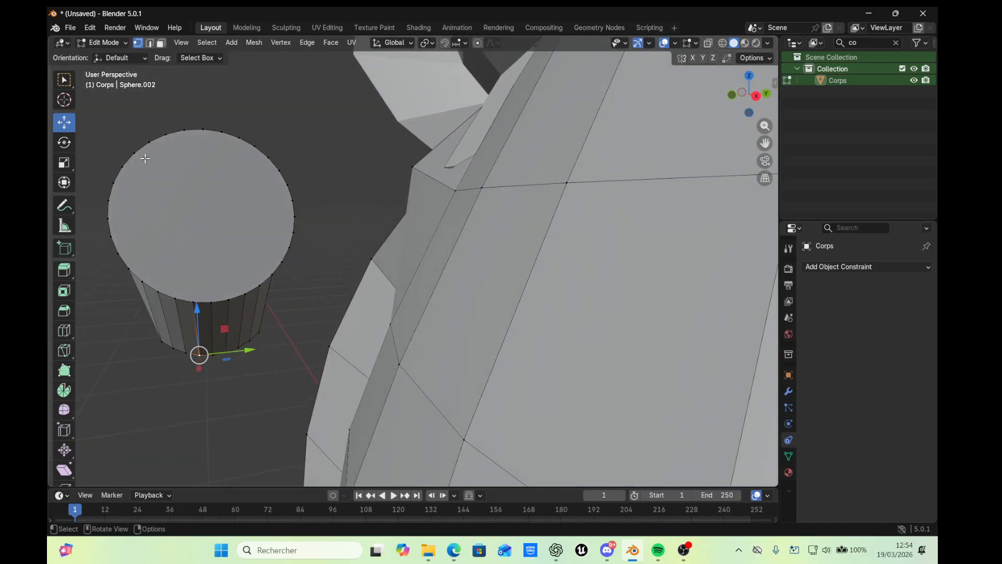
left_click_drag(107, 121, 306, 386)
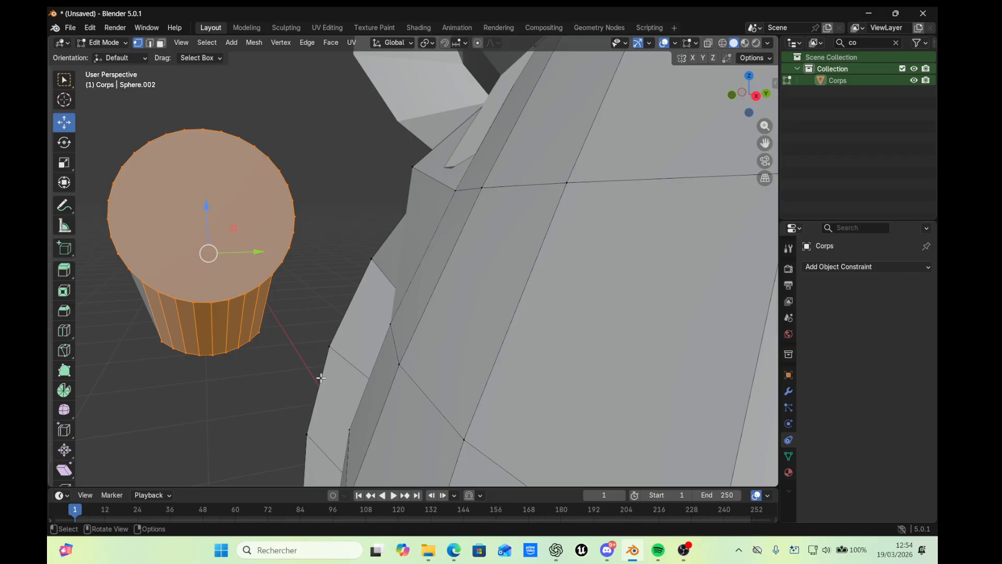
Try to move the selected arm vertices along the Y axis toward the middle of the body, and undo the move
left_click(767, 94)
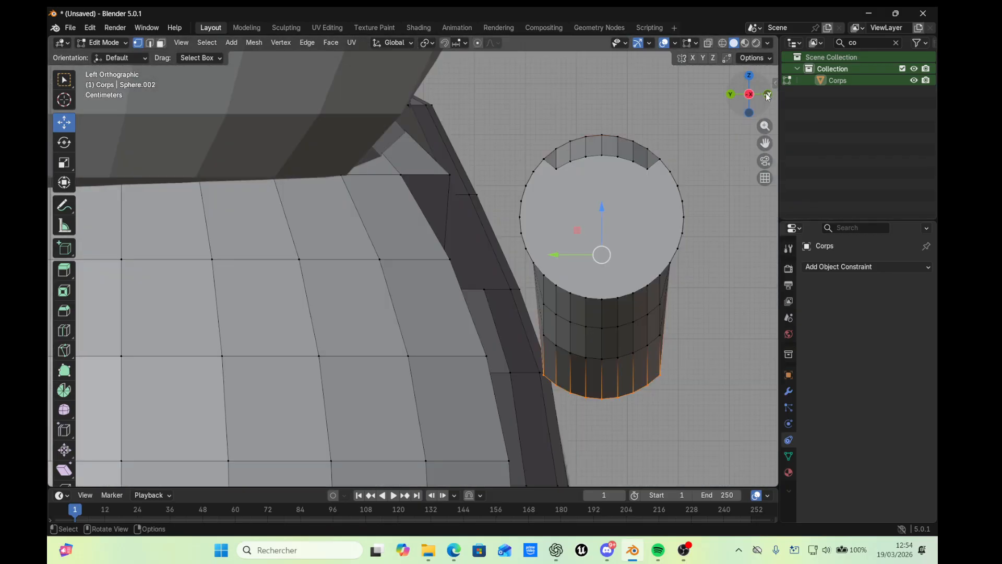
scroll(556, 252, "down", 7)
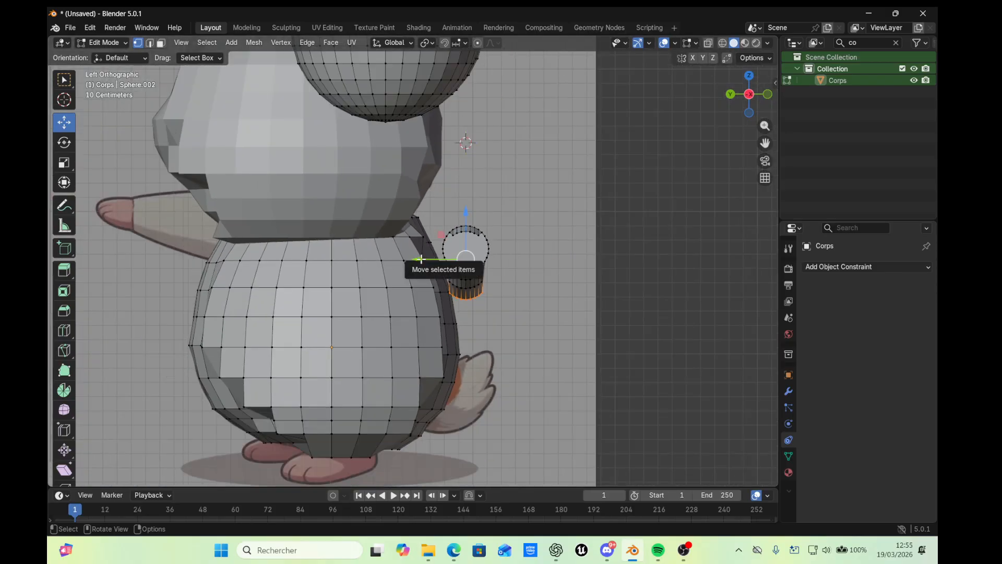
left_click_drag(422, 259, 346, 261)
key("ctrl+z")
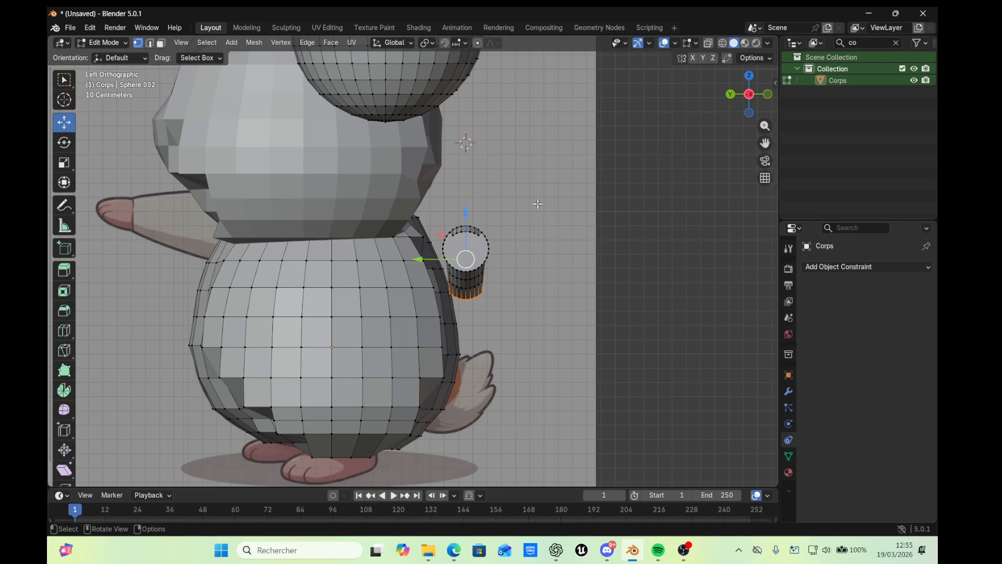
Box-select the visible vertices of the detached arm as seen from the left side
left_click_drag(538, 205, 447, 304)
scroll(504, 246, "up", 3)
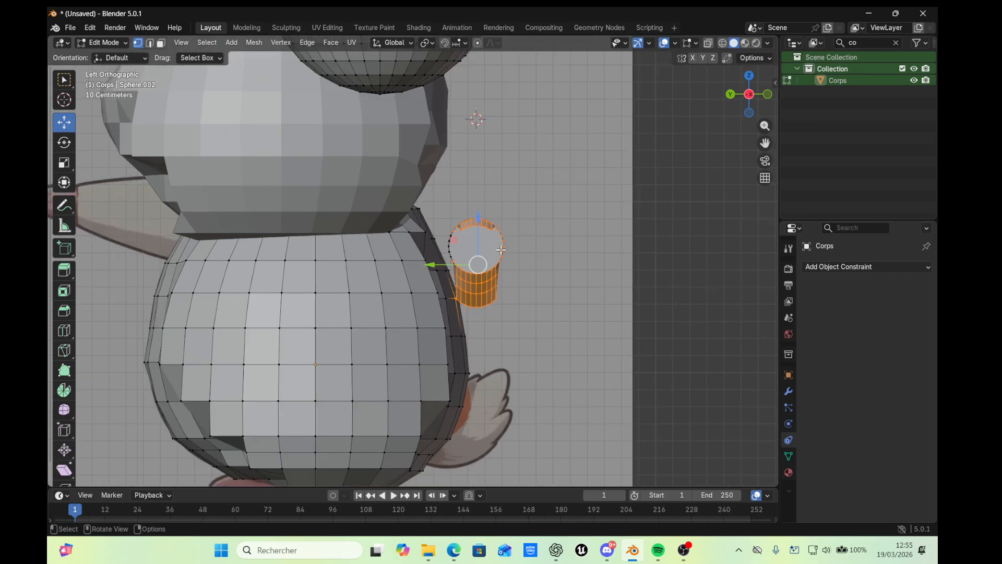
left_click(768, 96)
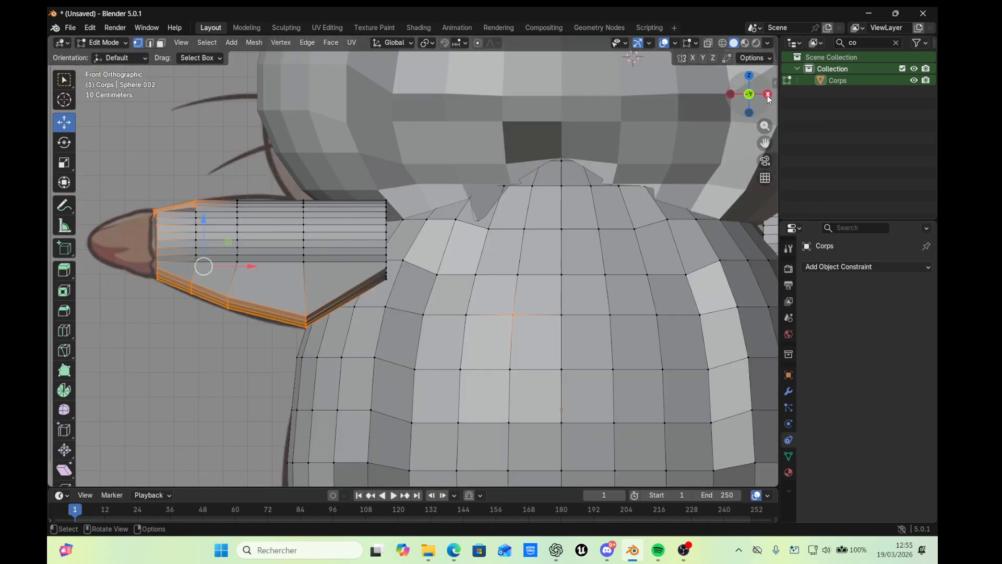
left_click(767, 96)
right_click(324, 237)
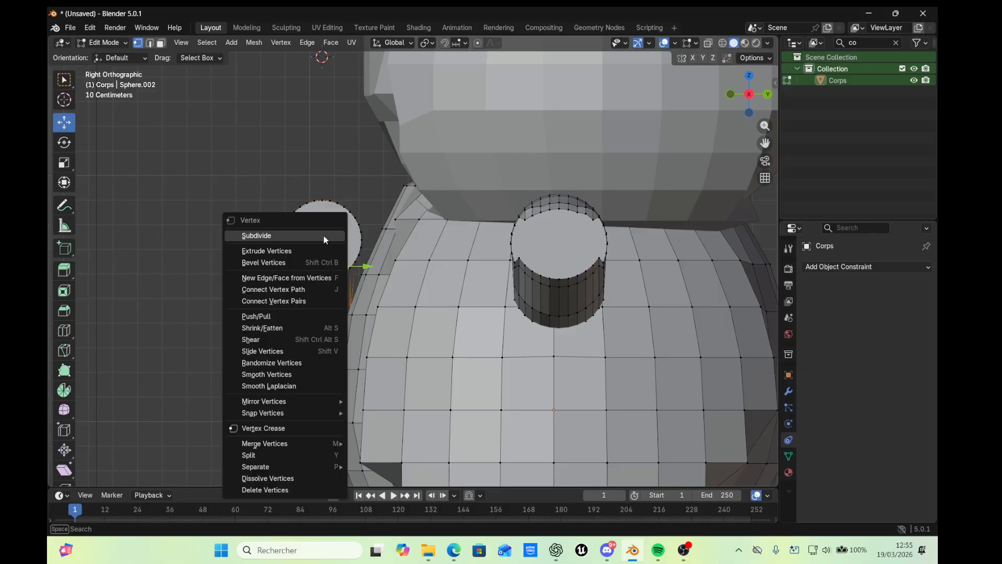
key("Escape")
Box-select the whole detached arm cylinder, including its end cap and lower extension
middle_click_drag(340, 186, 249, 155)
left_click_drag(249, 155, 359, 295)
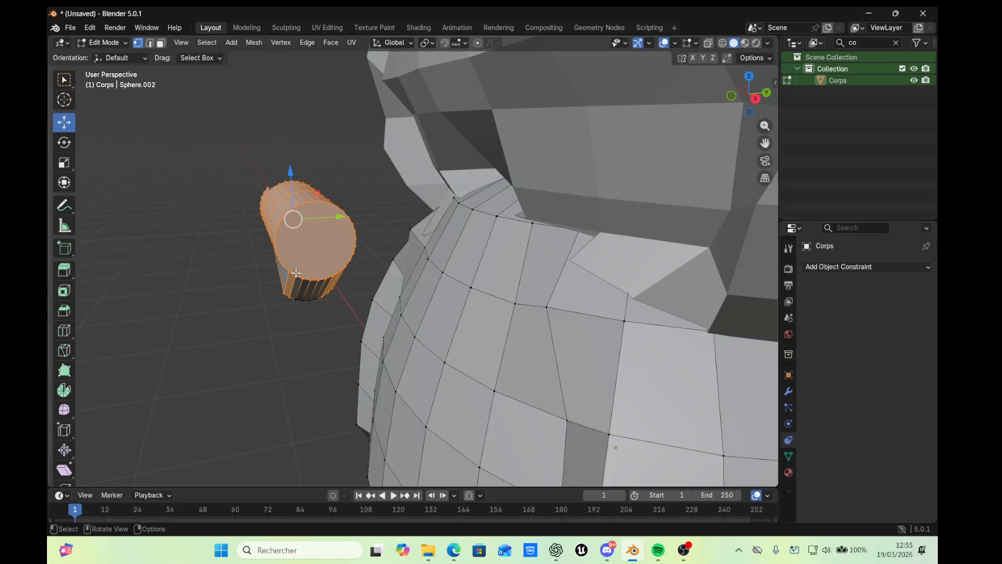
left_click_drag(242, 177, 361, 311)
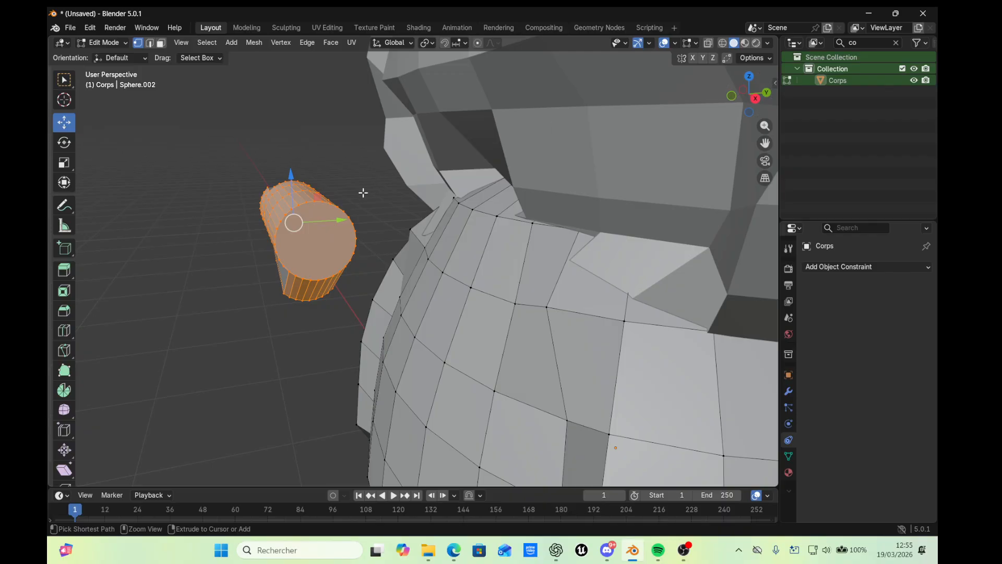
middle_click_drag(363, 193, 407, 198, "ctrl")
right_click_drag(329, 185, 359, 192, "ctrl")
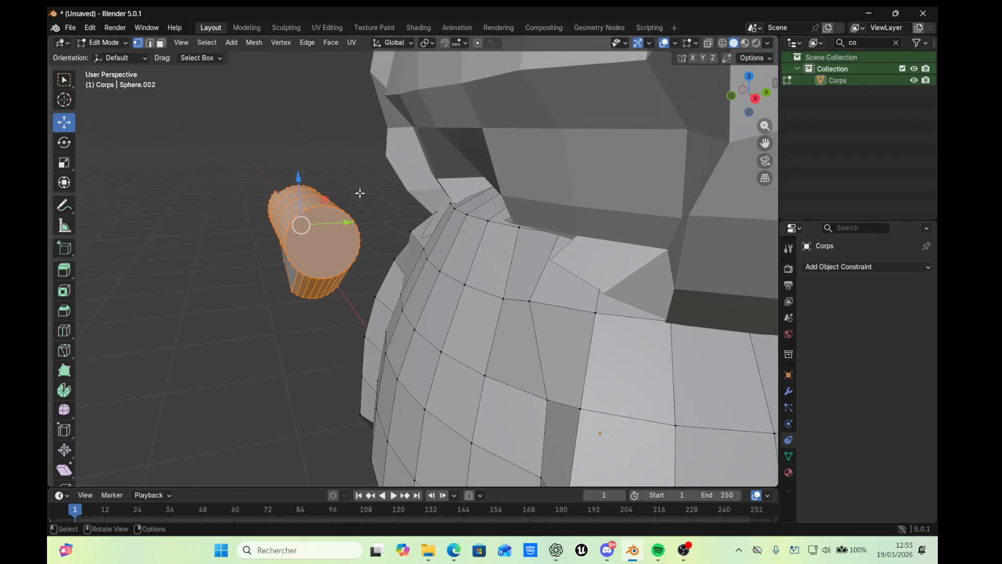
right_click(349, 188)
left_click(340, 145)
middle_click_drag(313, 156, 414, 172)
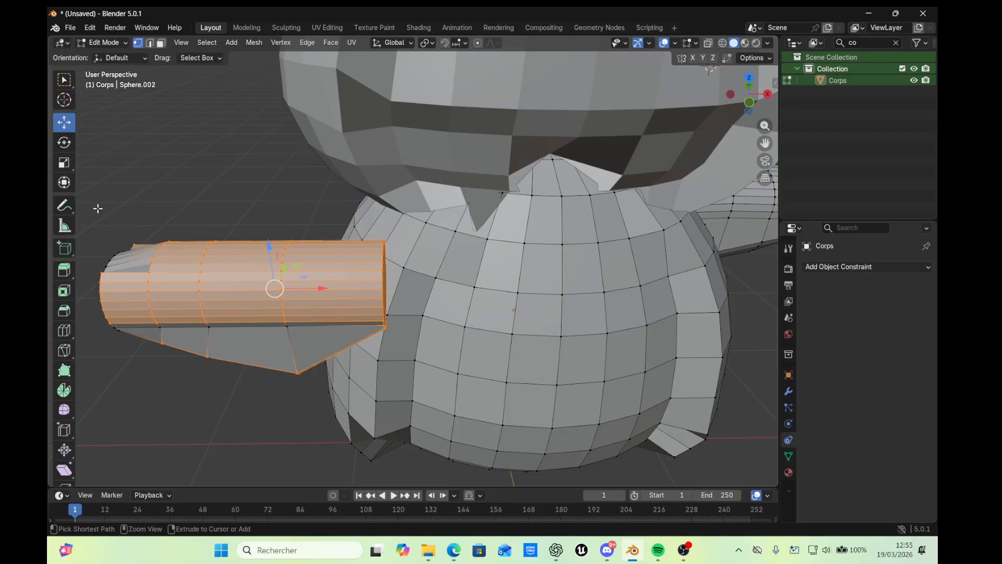
left_click_drag(93, 207, 299, 355)
left_click_drag(119, 211, 306, 349, "ctrl")
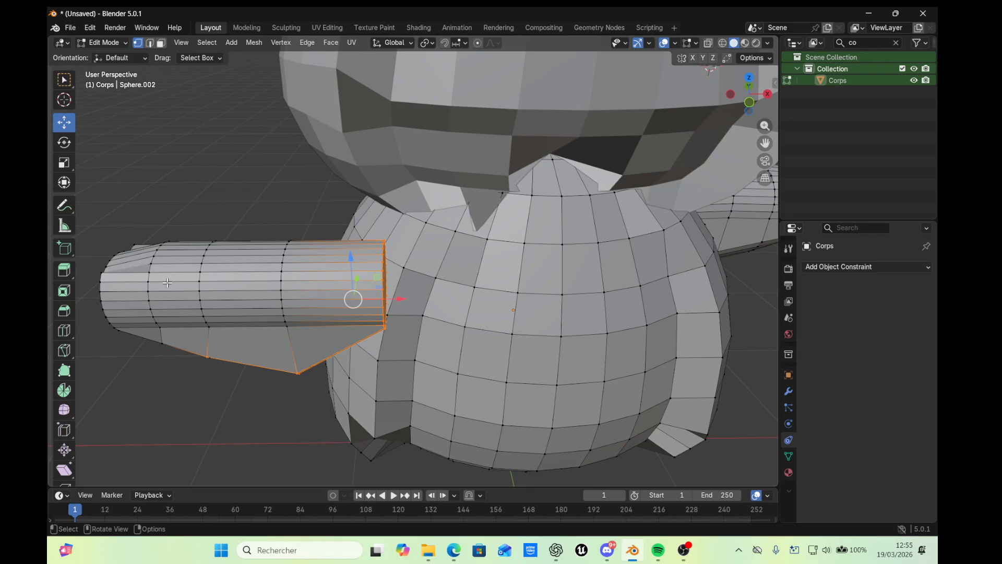
left_click_drag(108, 205, 209, 309)
left_click(129, 208)
left_click(283, 316)
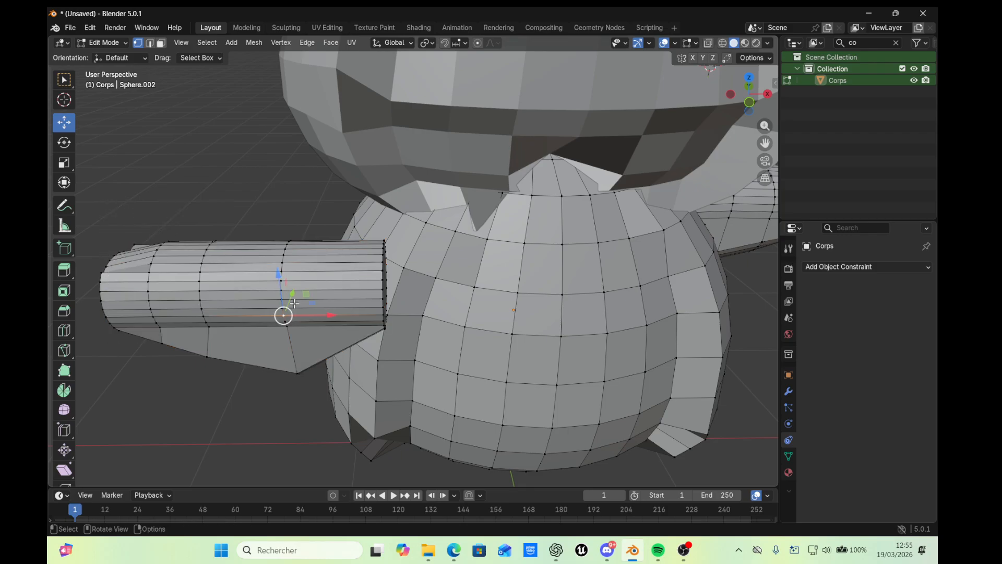
key("ctrl+z")
left_click(212, 294)
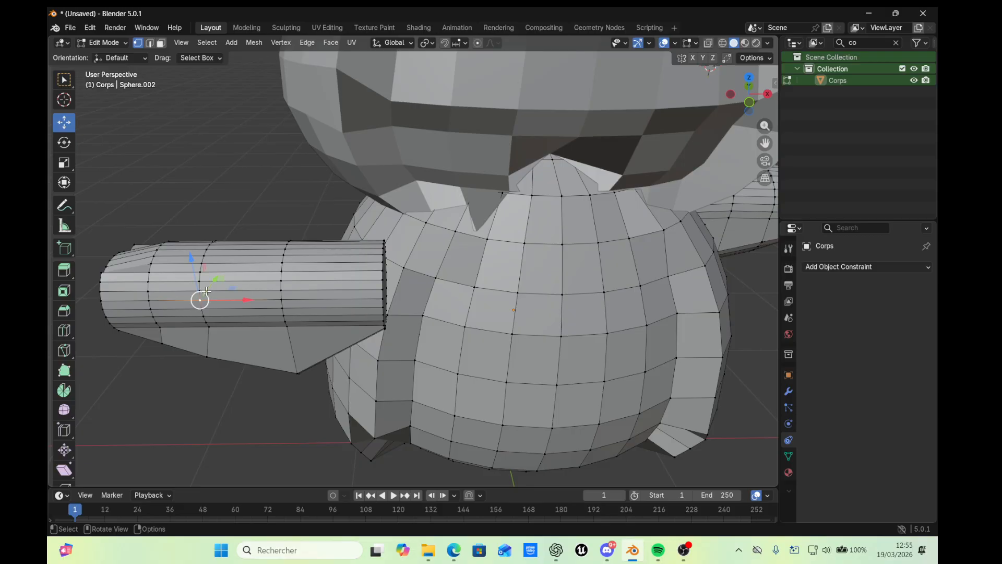
left_click_drag(101, 208, 391, 366)
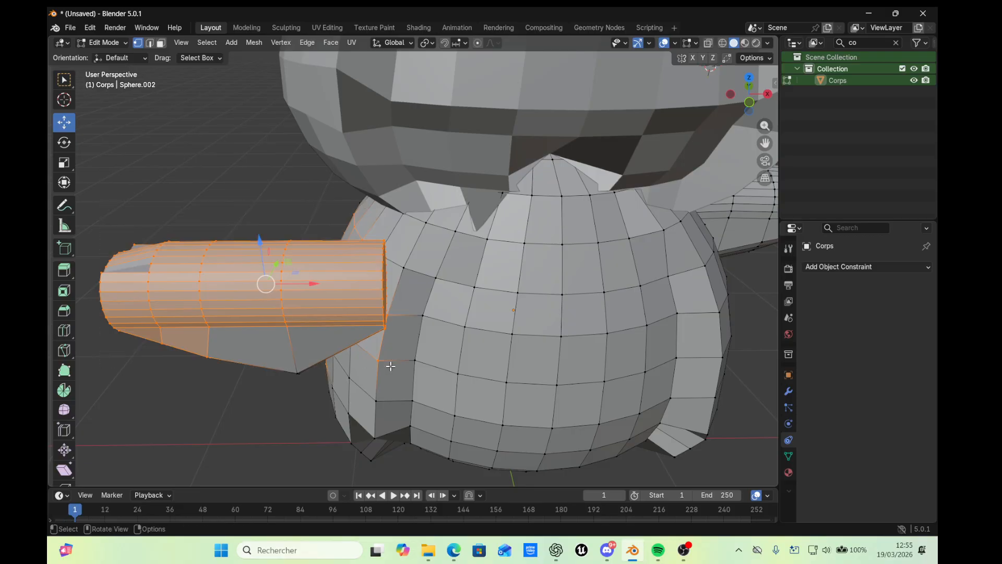
left_click(241, 392)
right_click(268, 313)
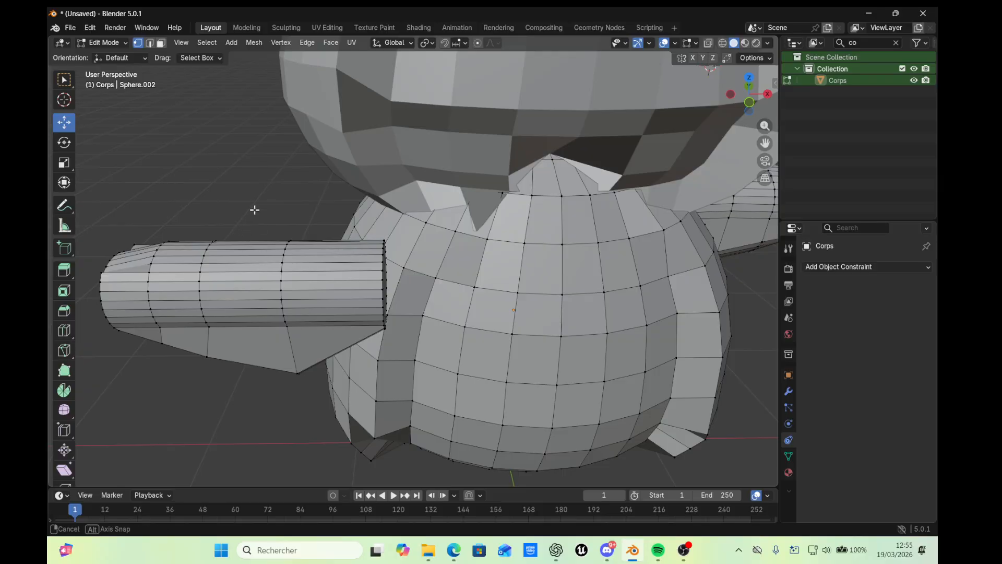
Box-select the whole detached arm cylinder, try to move it along the Y axis, and undo the move
middle_click_drag(254, 210, 179, 208)
left_click_drag(167, 137, 361, 315)
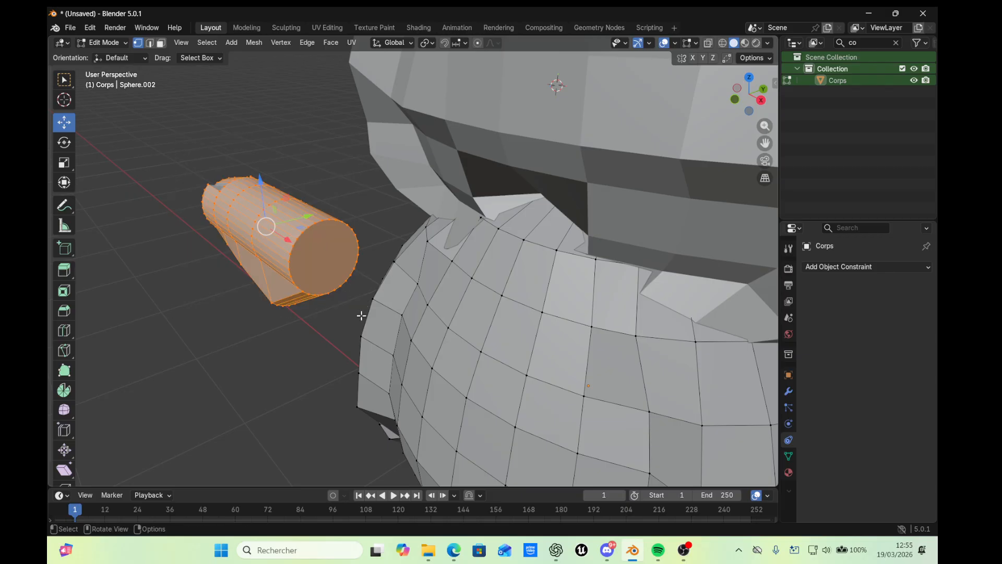
left_click_drag(306, 216, 326, 242)
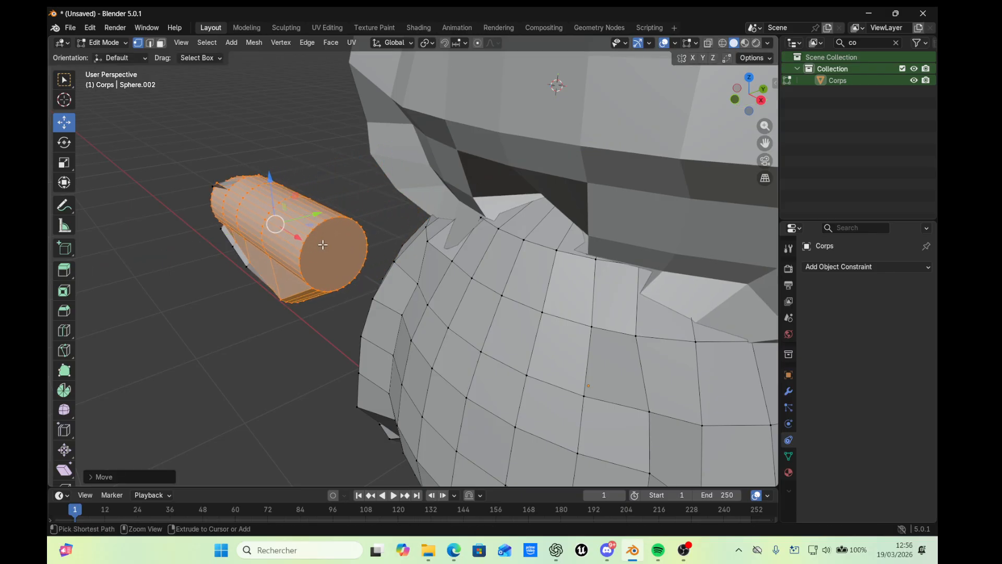
key("ctrl+z")
Delete the selected vertices of the detached arm along with any arm geometry left behind
right_click(292, 254)
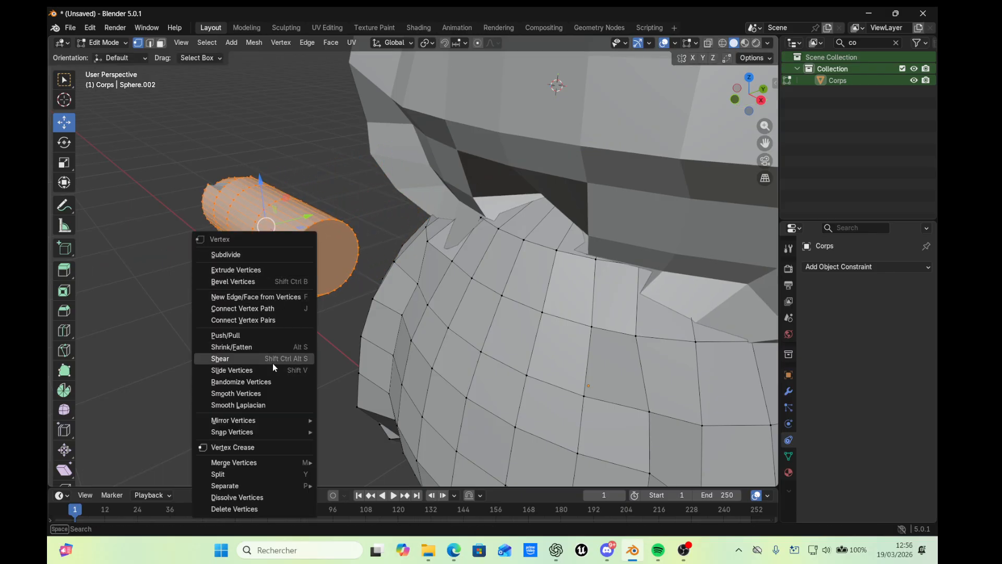
left_click(247, 509)
left_click_drag(199, 157, 329, 309)
right_click(270, 249)
left_click(250, 305)
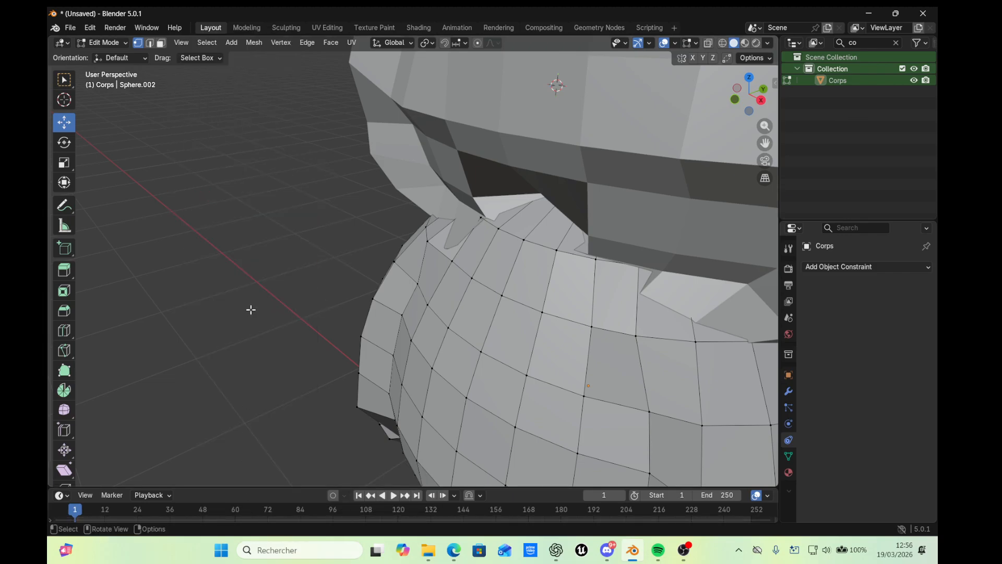
Clear the Outliner search filter and add a cylinder to the Corps mesh from the left orthographic view
left_click(739, 87)
left_click(747, 94)
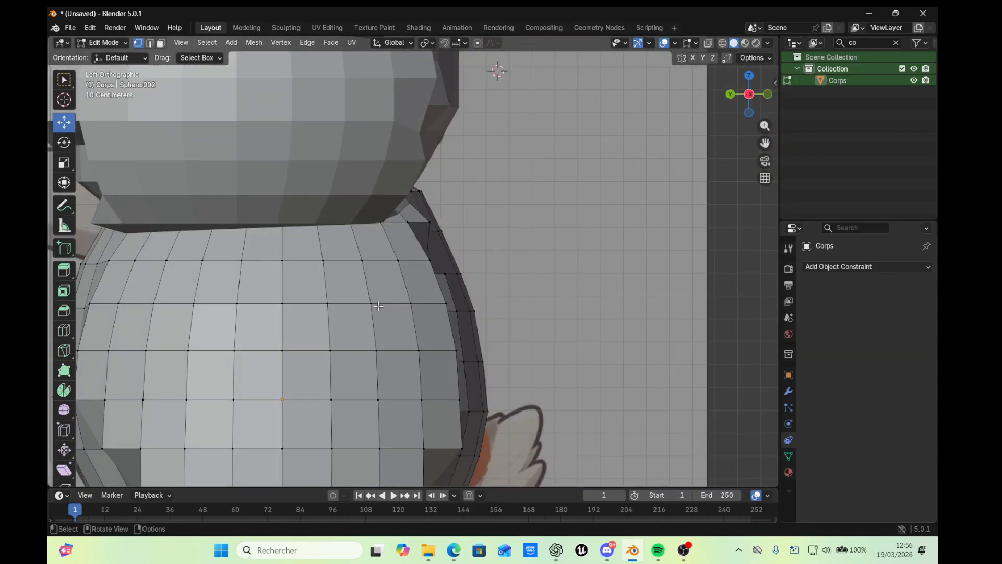
key("z")
left_click(302, 324)
key("z")
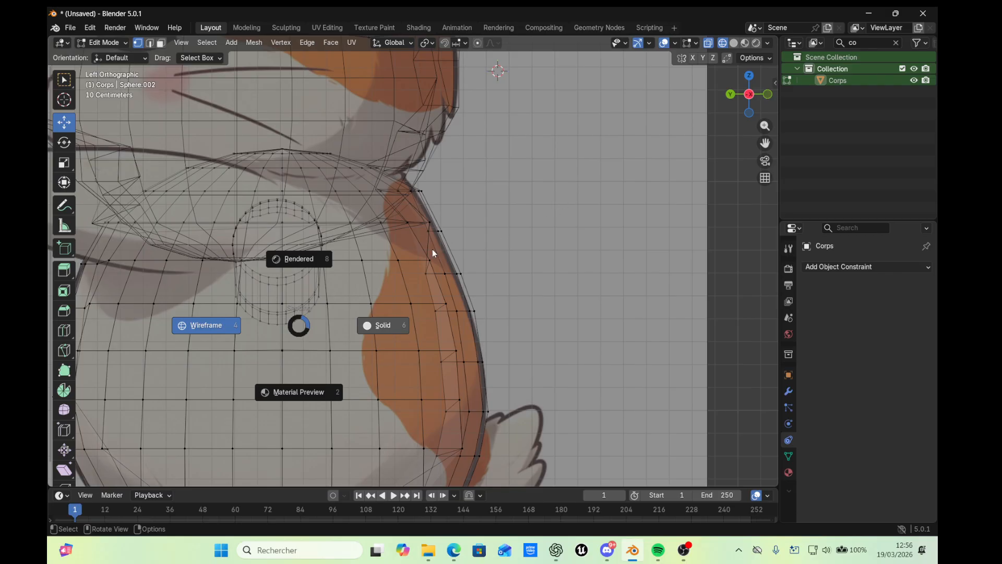
left_click(233, 46)
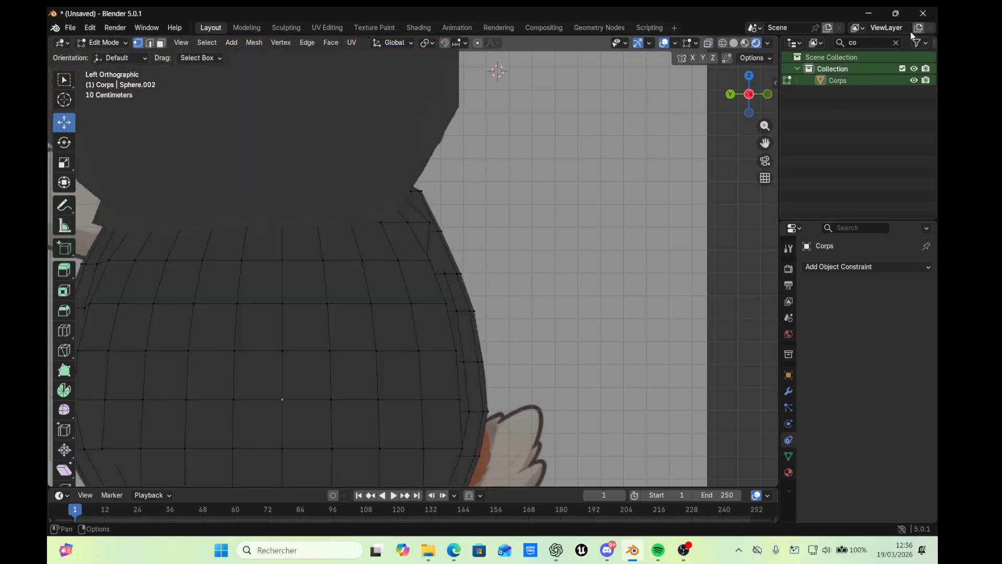
left_click(897, 43)
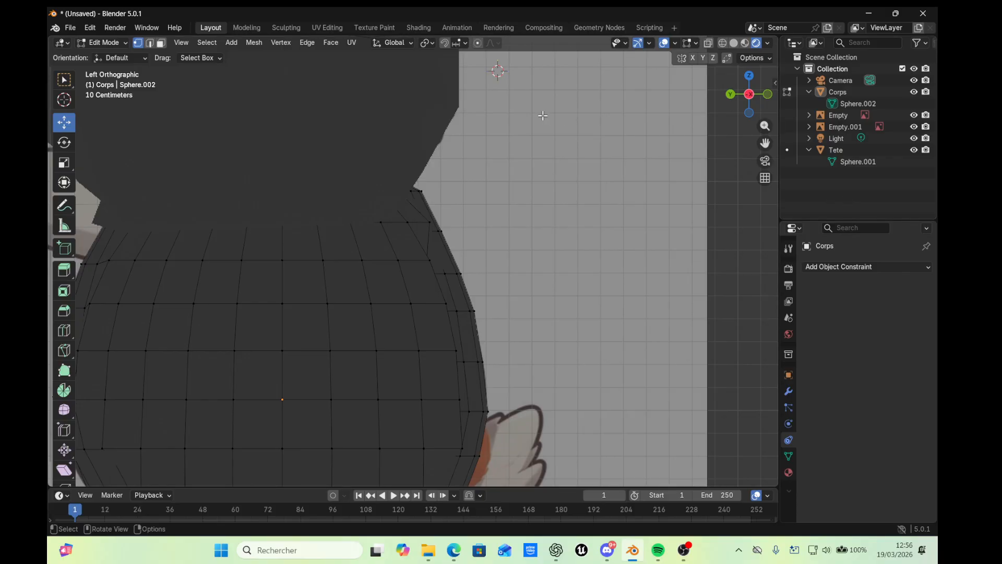
left_click(230, 45)
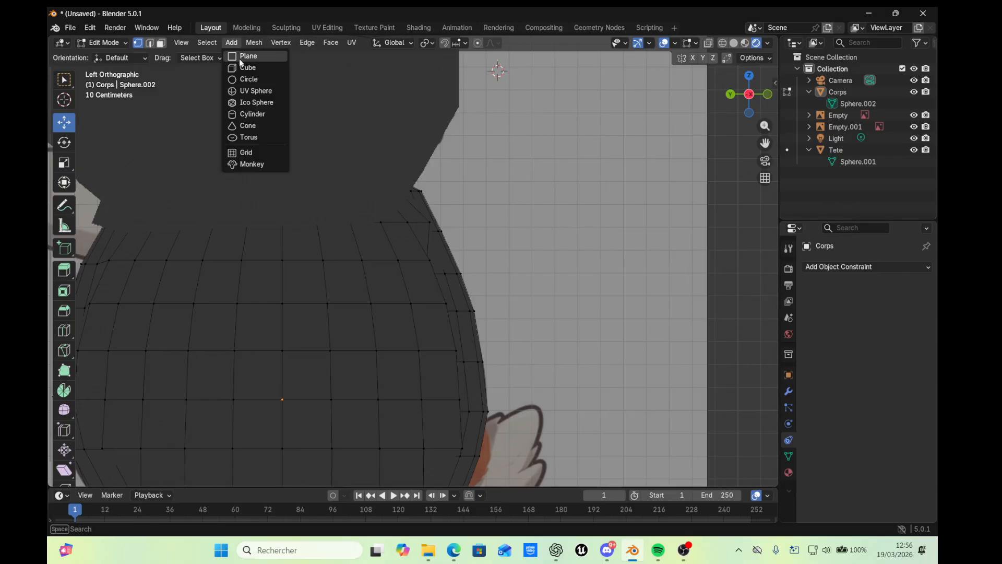
left_click(265, 114)
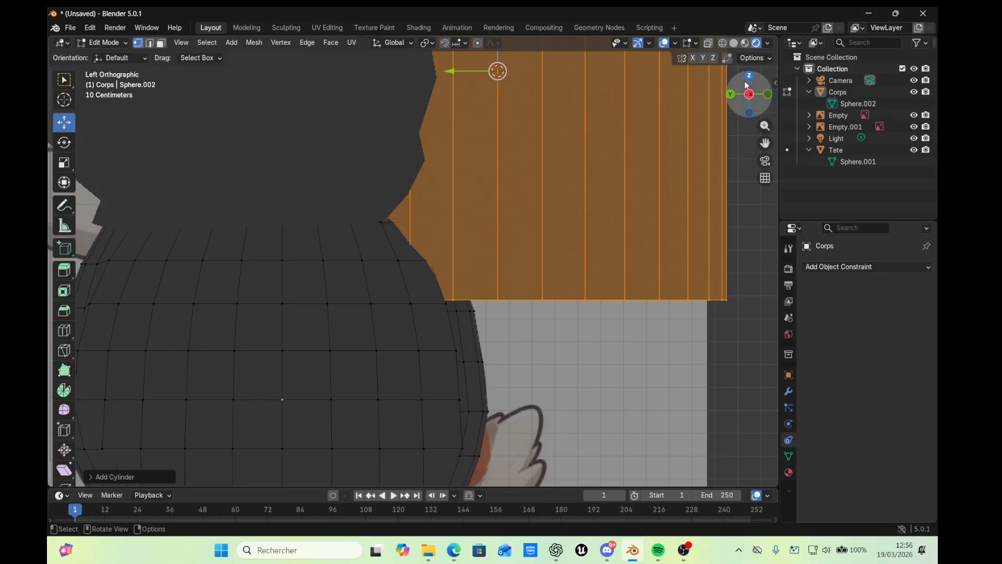
Move the new cylinder along the Y axis clear of the character's back and display the scene in wireframe
scroll(689, 107, "down", 6)
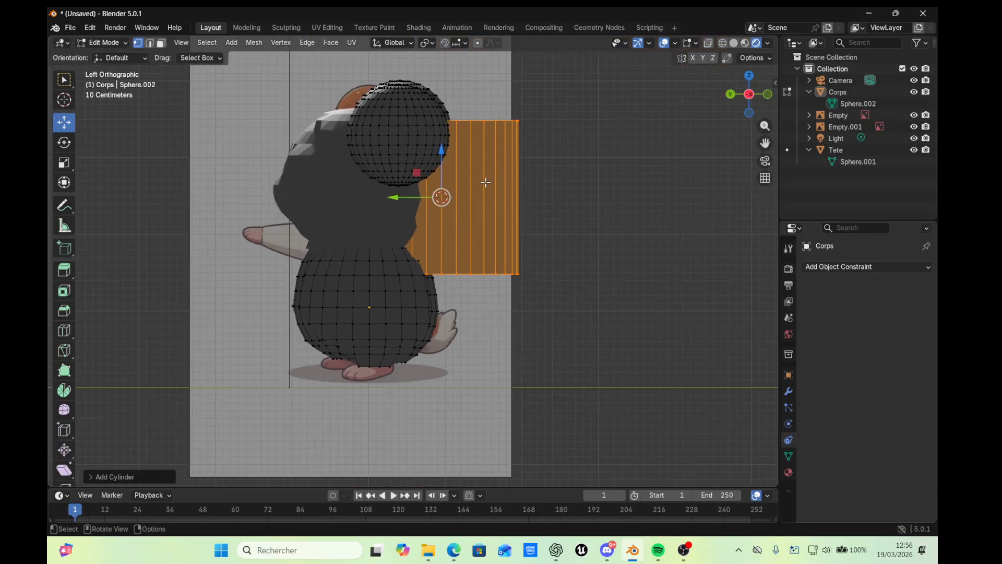
left_click_drag(398, 197, 527, 213)
key("z")
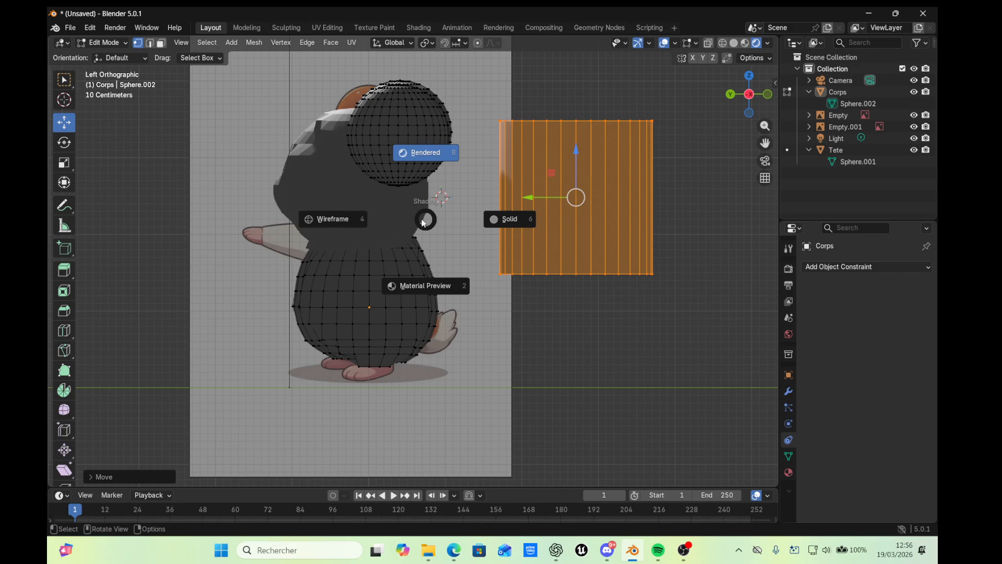
left_click(345, 216)
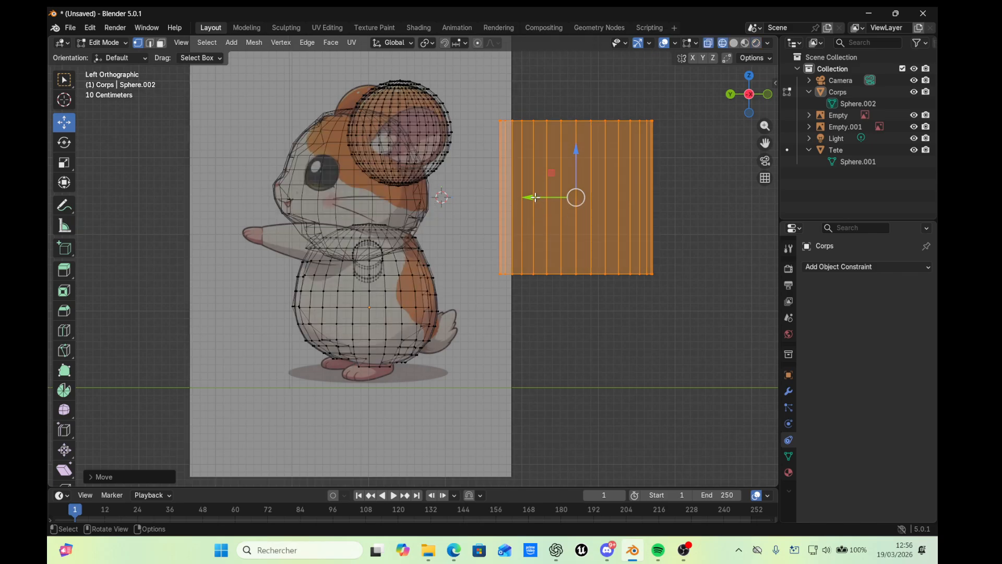
From the front orthographic view, move the cylinder along the X axis over the side missing an arm
left_click(730, 95)
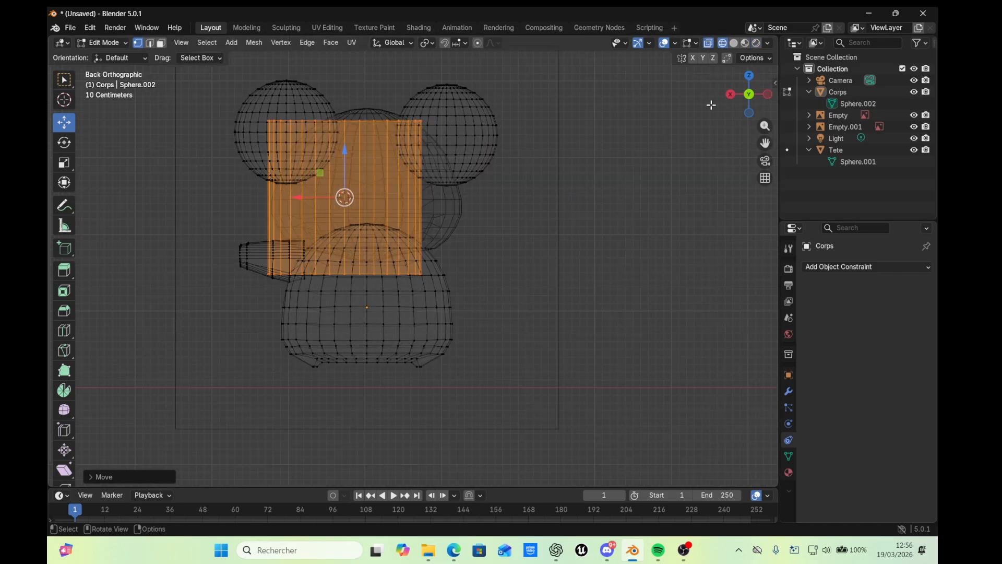
left_click(730, 95)
left_click(730, 95)
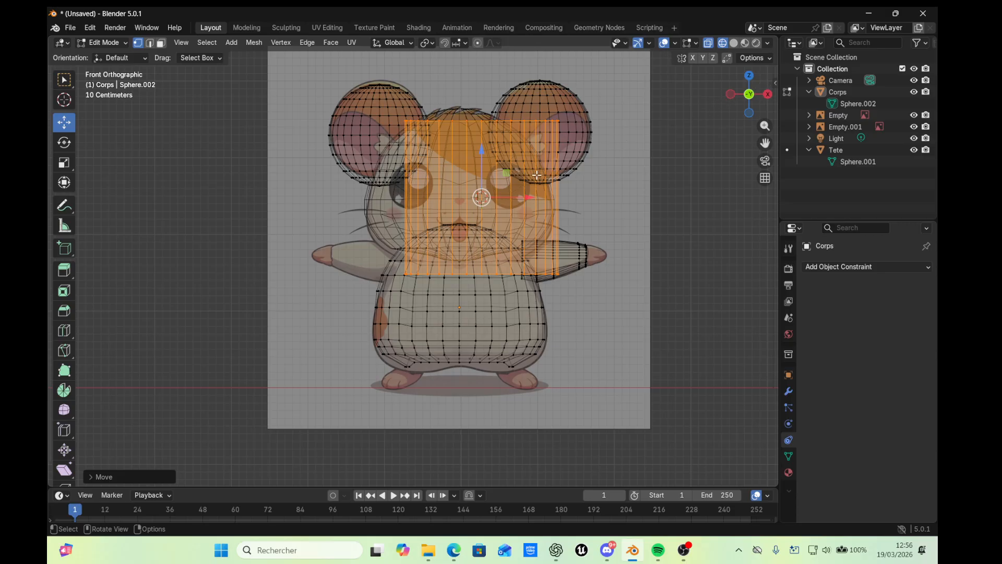
left_click_drag(527, 198, 399, 203)
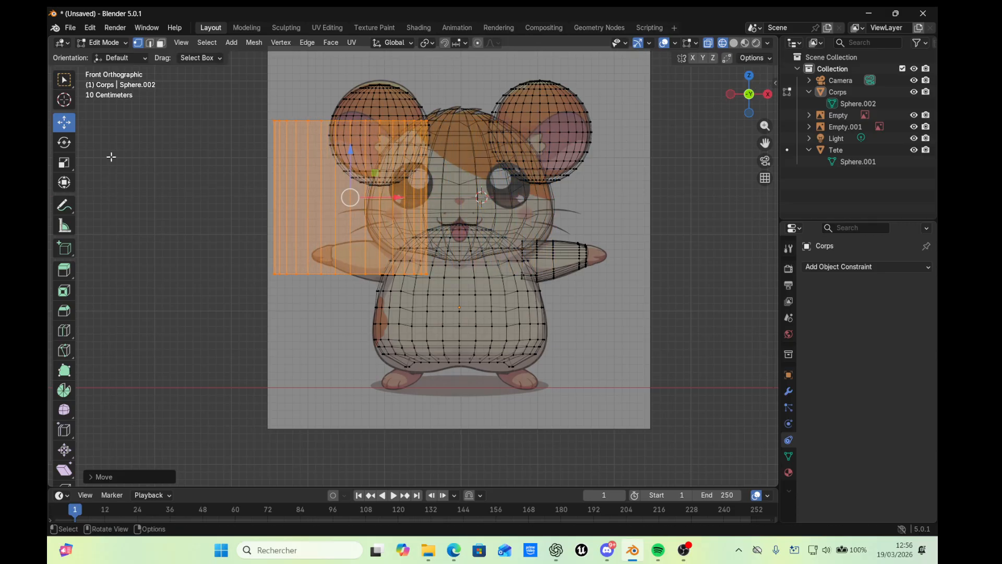
Rotate the cylinder a quarter turn about the Y axis and scale it down uniformly to about the arm's thickness
left_click(64, 142)
left_click_drag(364, 234, 410, 165)
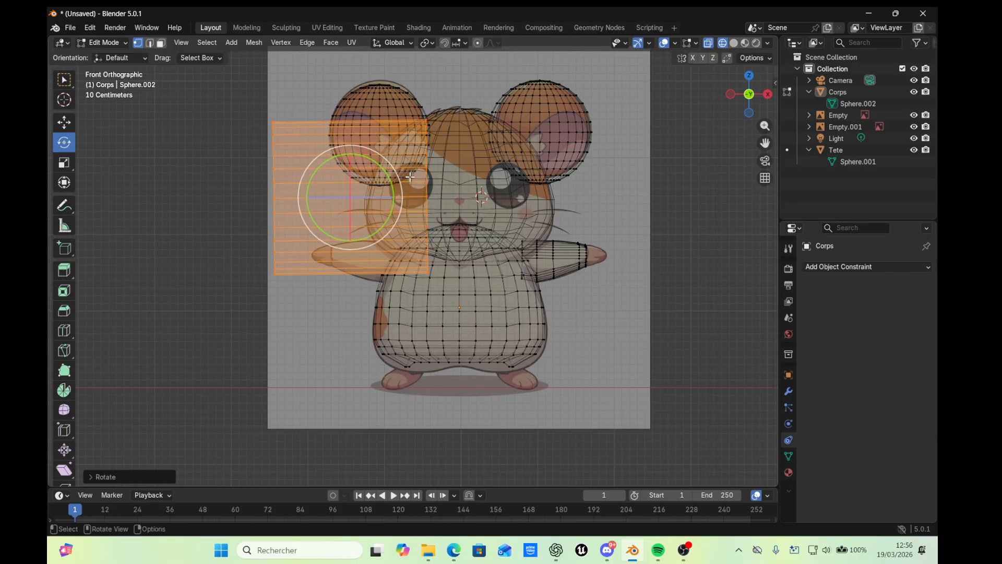
left_click(66, 164)
left_click_drag(351, 195, 351, 198)
Lower the cylinder along the Z axis onto the reference arm and nudge it slightly outward along X
left_click(67, 123)
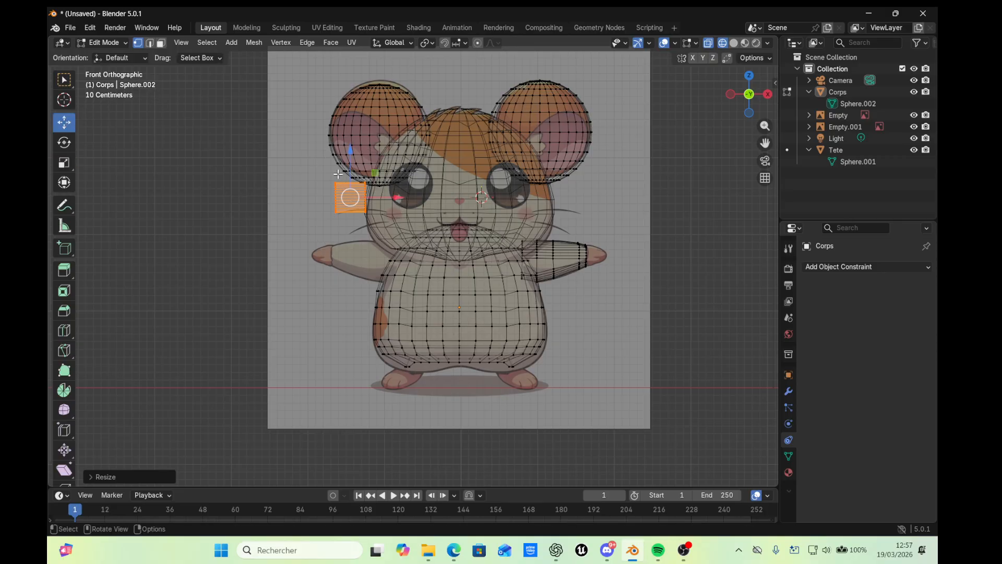
left_click_drag(348, 156, 351, 213)
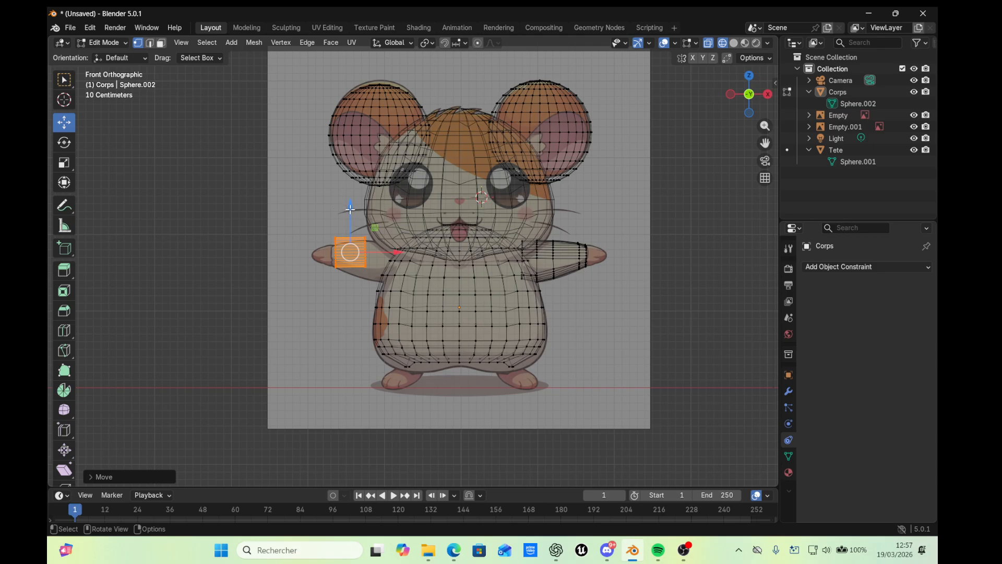
left_click_drag(350, 211, 351, 217)
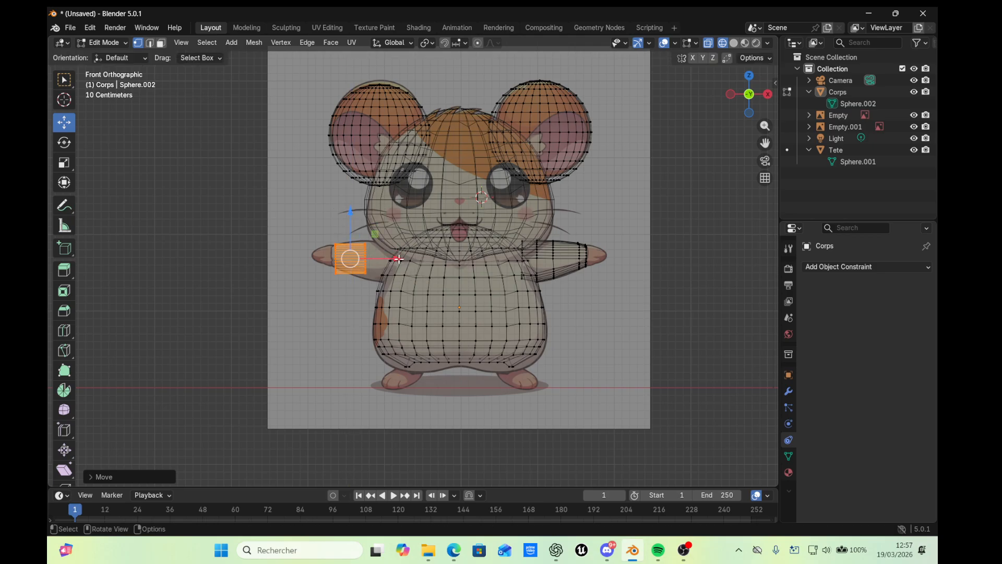
left_click_drag(398, 258, 394, 260)
From the left orthographic view, move the cylinder along the Y axis to line up with the opposite arm
left_click(64, 162)
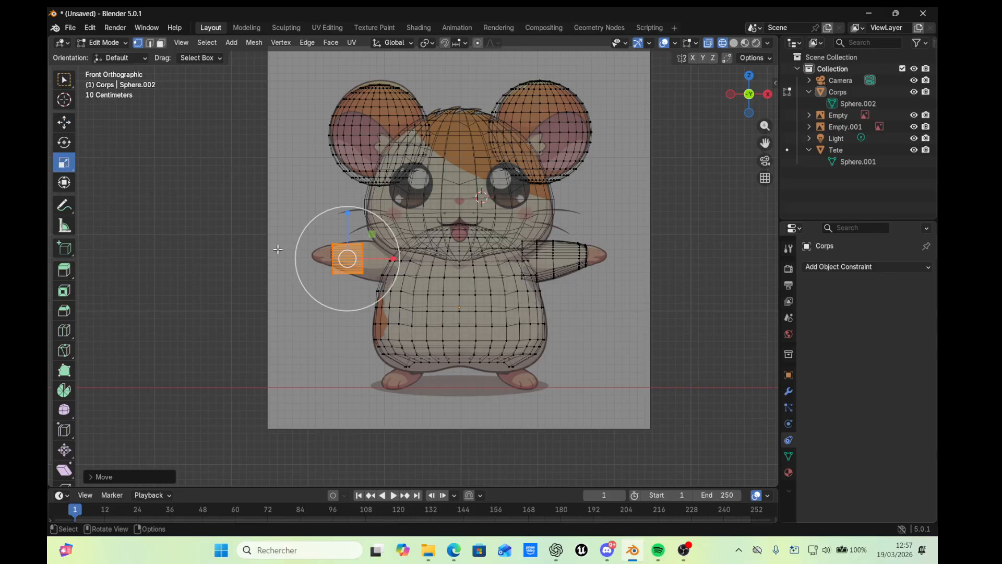
left_click(729, 93)
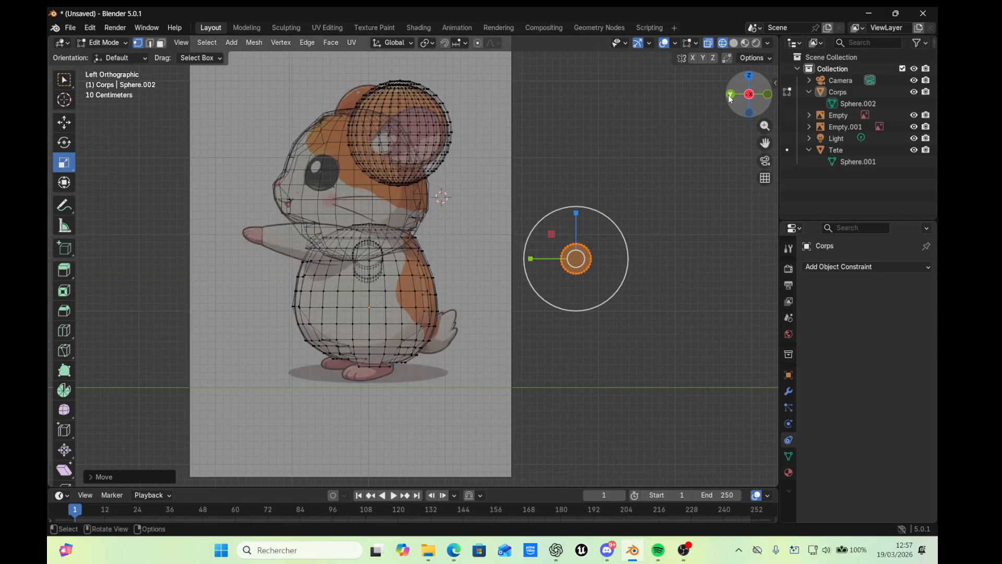
left_click(64, 123)
left_click_drag(533, 262, 323, 248)
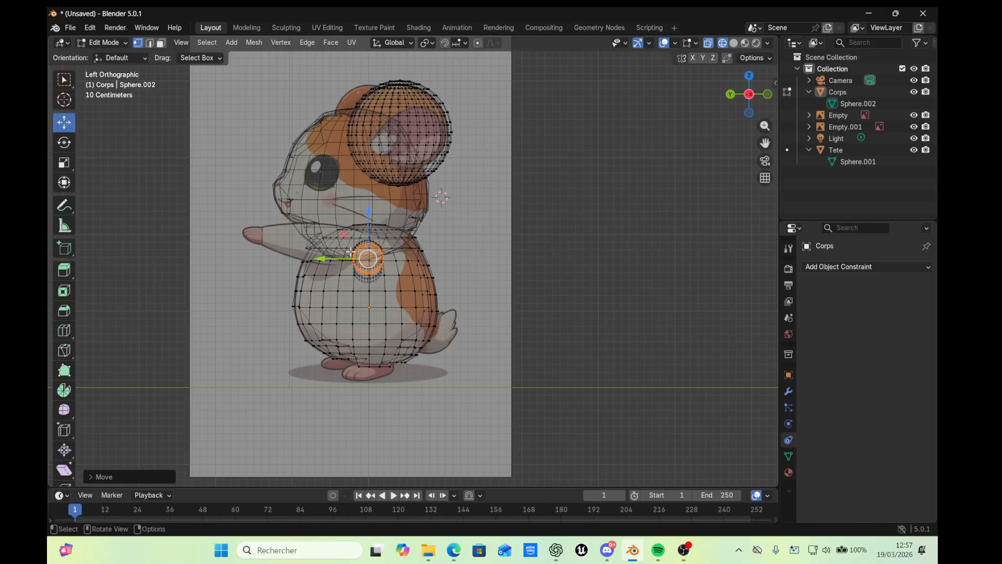
Stretch the cylinder along the X axis and shift it so it spans the reference arm from forearm to body
left_click(767, 96)
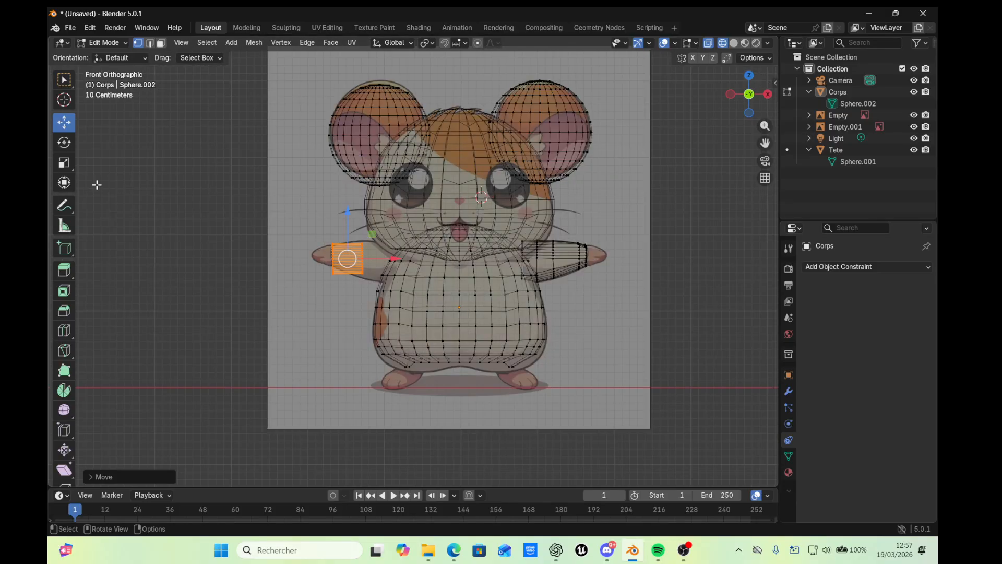
left_click(70, 164)
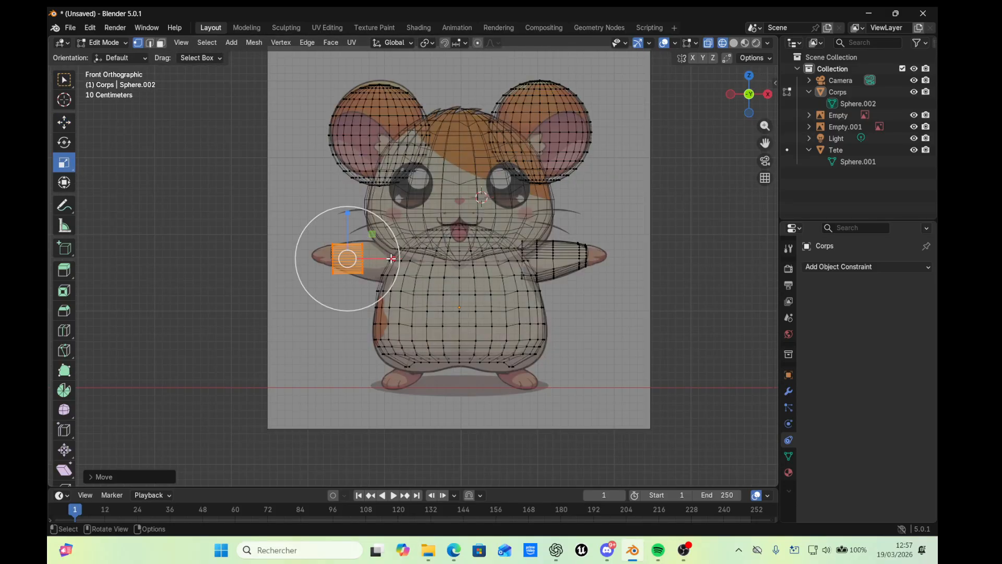
left_click_drag(393, 259, 413, 262)
left_click(63, 125)
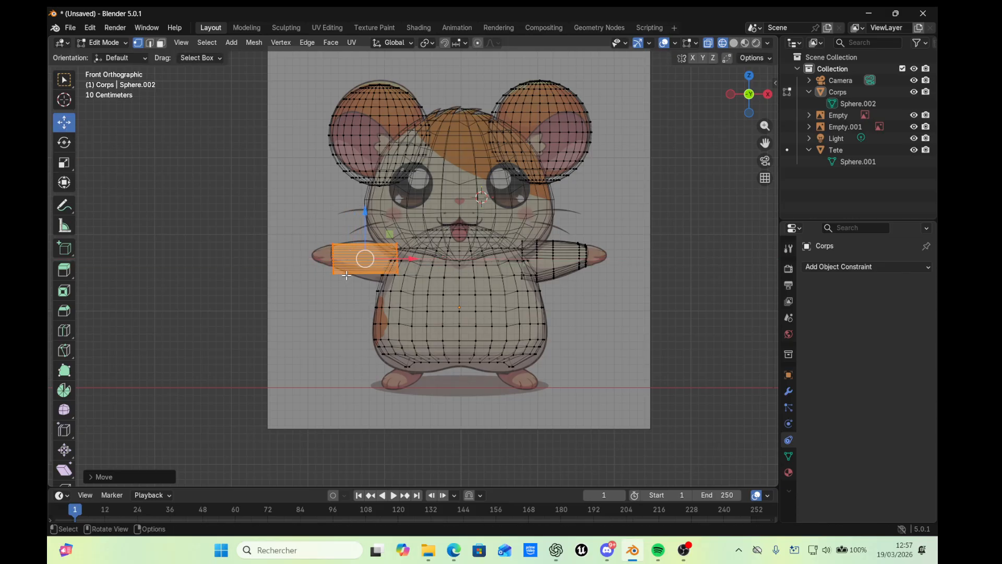
Add loop cuts around the new arm cylinder, including one at its middle and one nearer the body
key("ctrl+r")
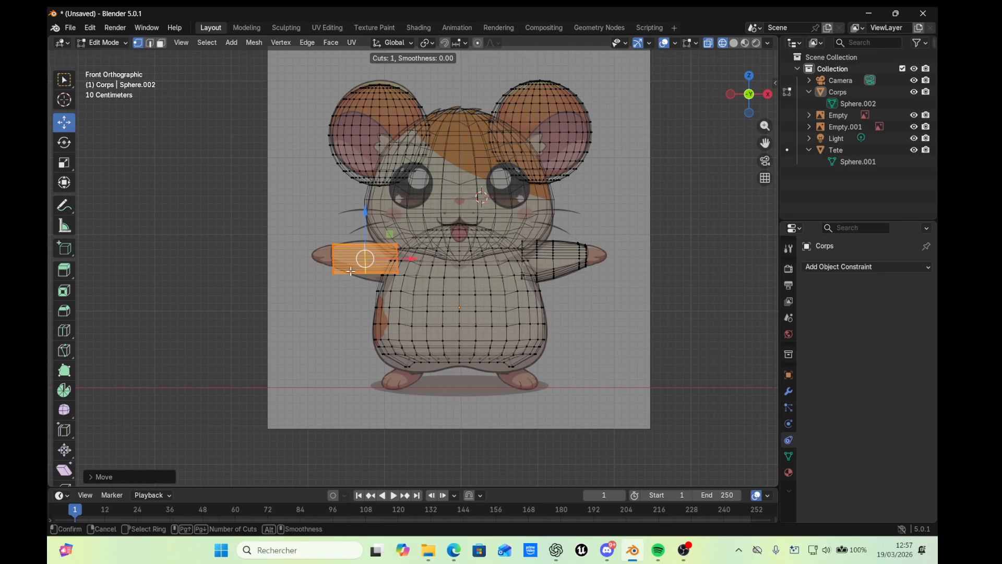
left_click(363, 268)
left_click(362, 269)
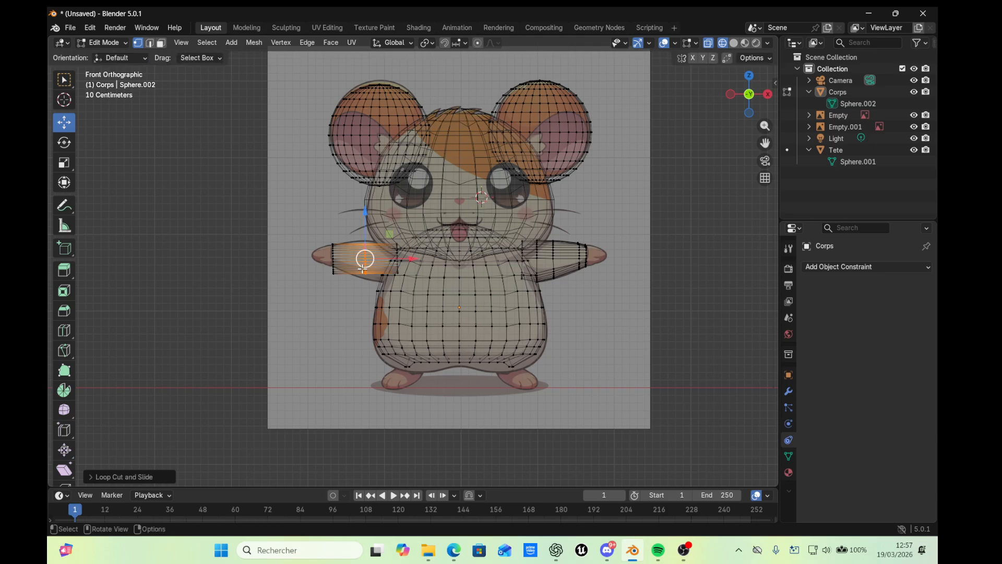
key("g")
key("g")
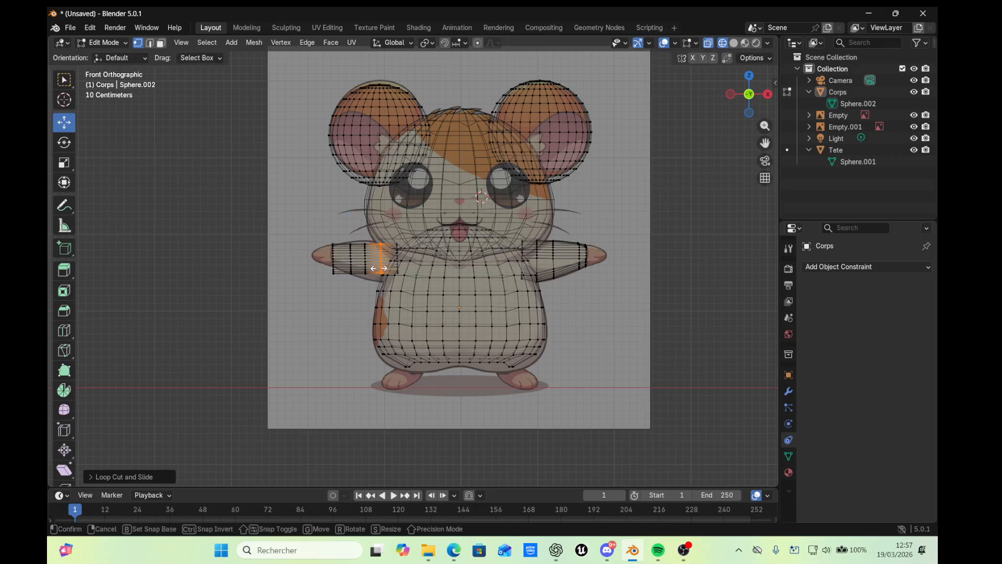
left_click(379, 268)
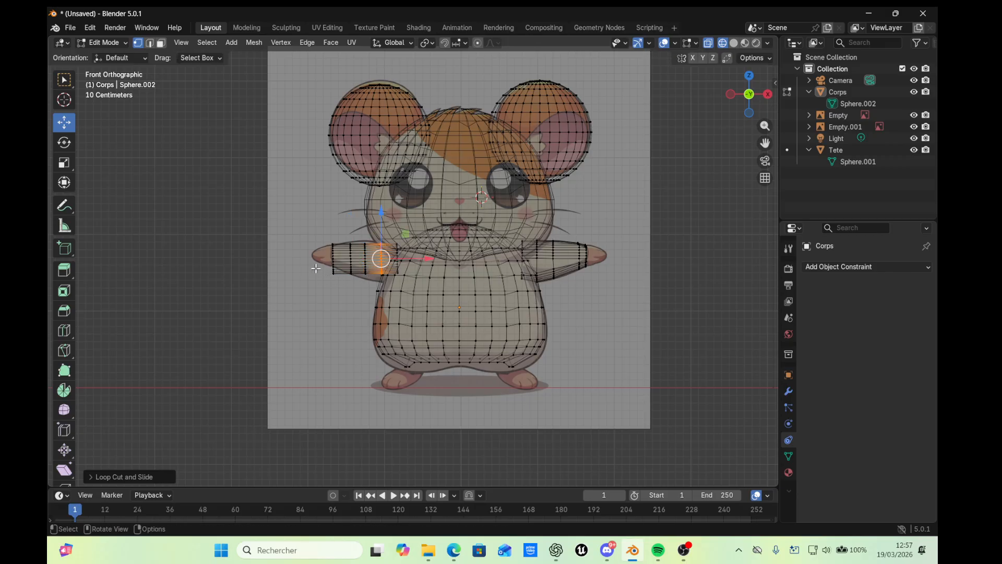
Select the lowest vertices at the new arm's wrist end and nudge them slightly inward toward the reference underside
left_click_drag(316, 267, 345, 278)
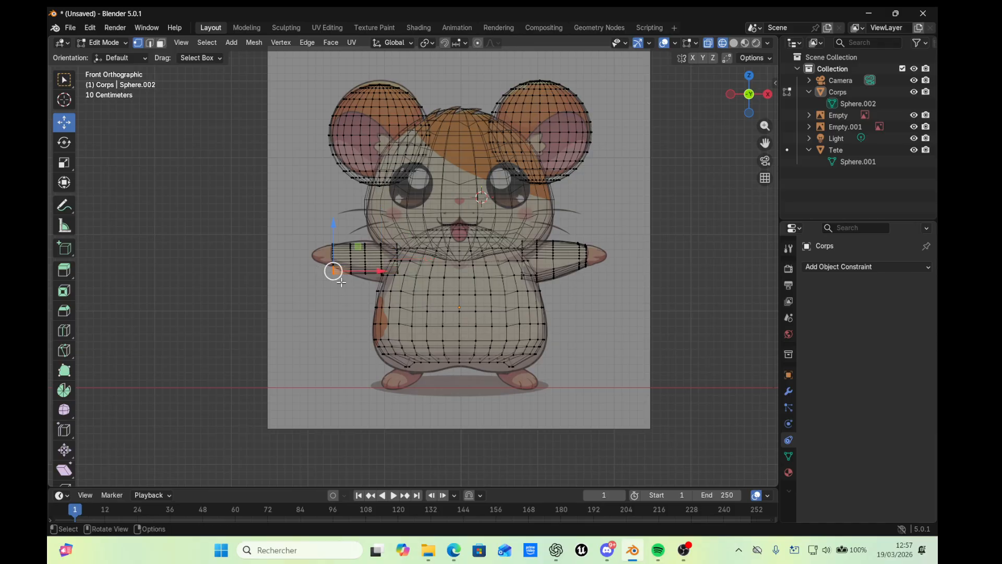
scroll(334, 274, "up", 5)
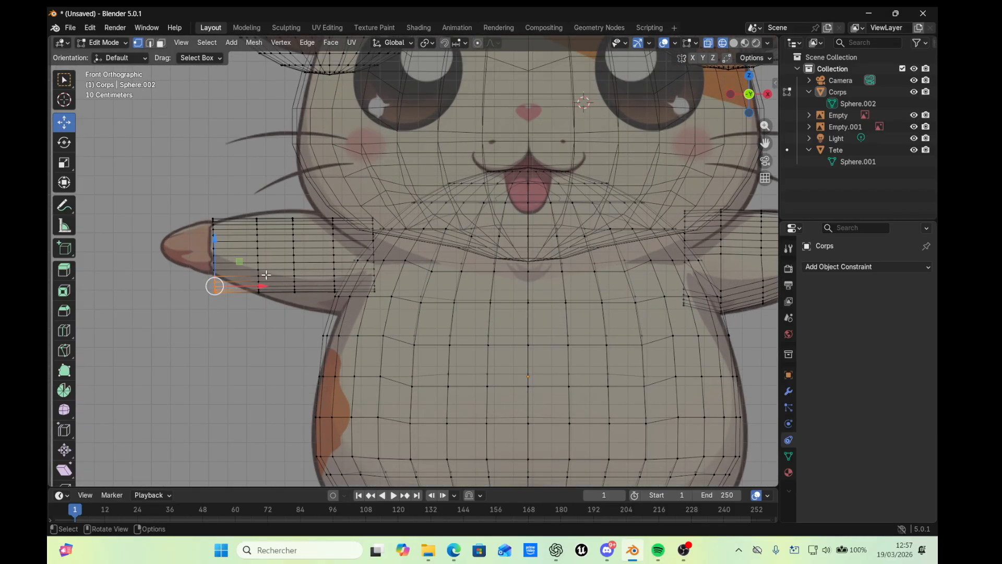
key("g")
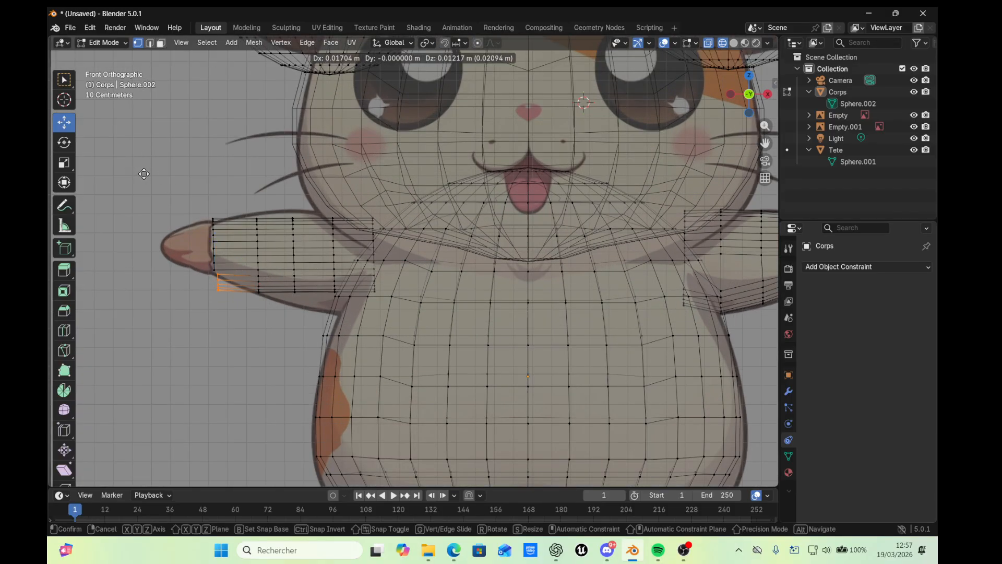
left_click(146, 178)
key("g")
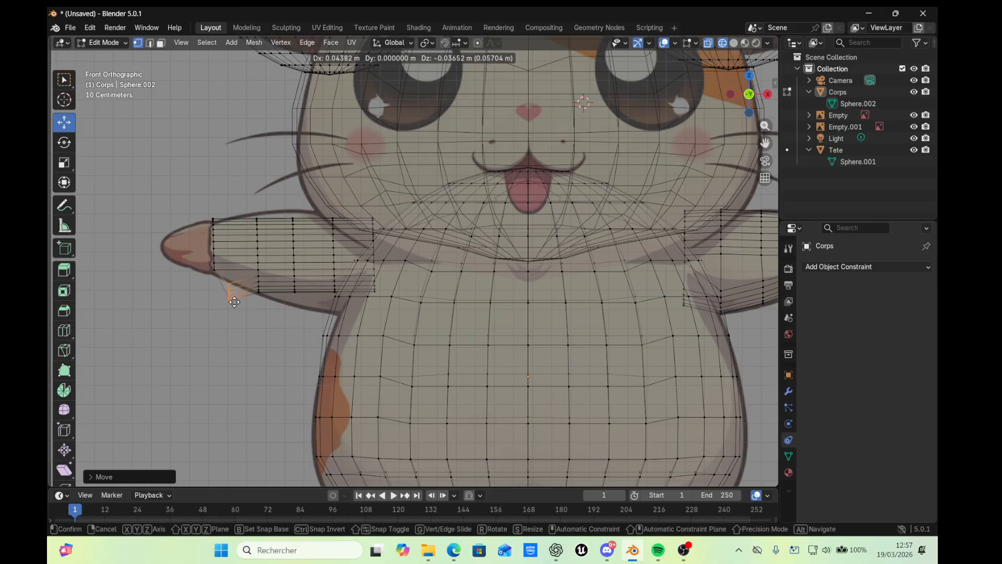
left_click(221, 292)
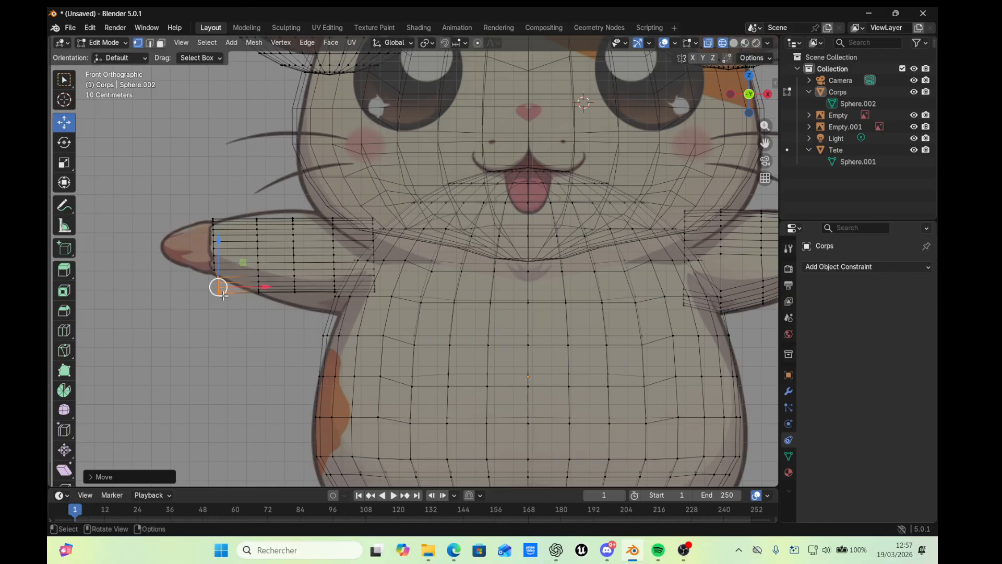
Move the bottom wrist-end vertices inward one group at a time so they follow the underside of the reference arm
left_click(232, 303)
left_click_drag(232, 303, 210, 285)
key("g")
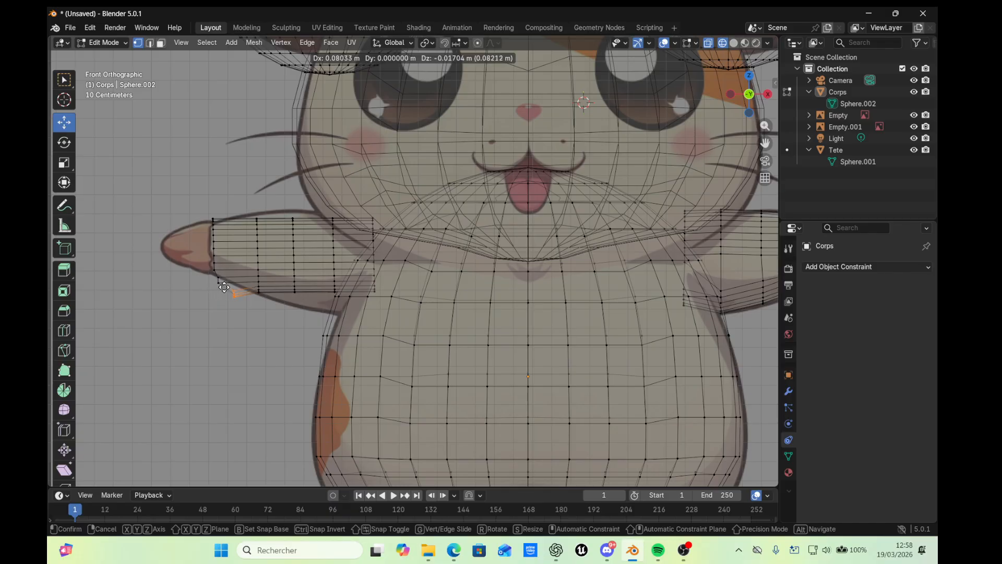
left_click(228, 287)
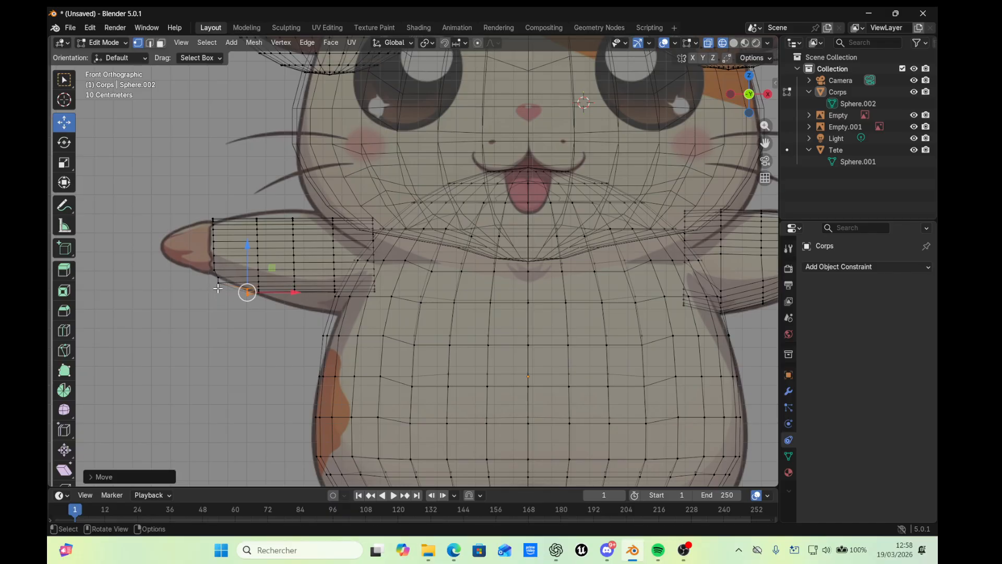
left_click_drag(211, 285, 223, 282)
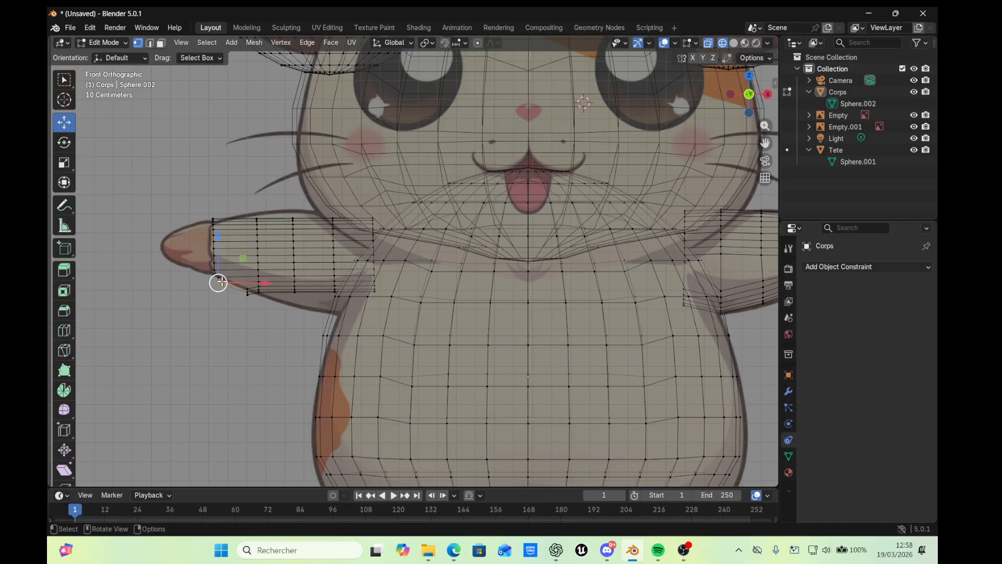
key("g")
left_click(224, 282)
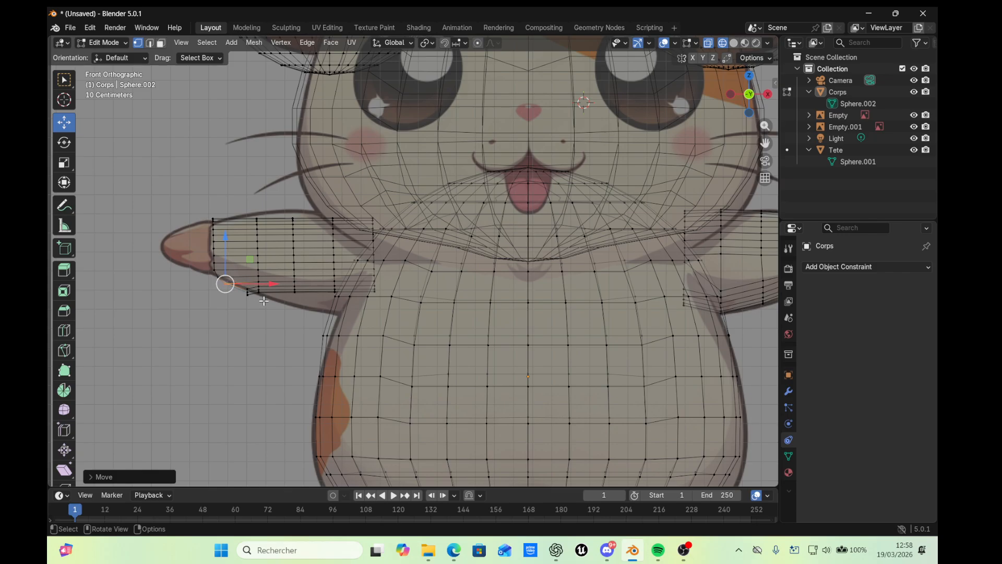
left_click_drag(255, 303, 297, 284)
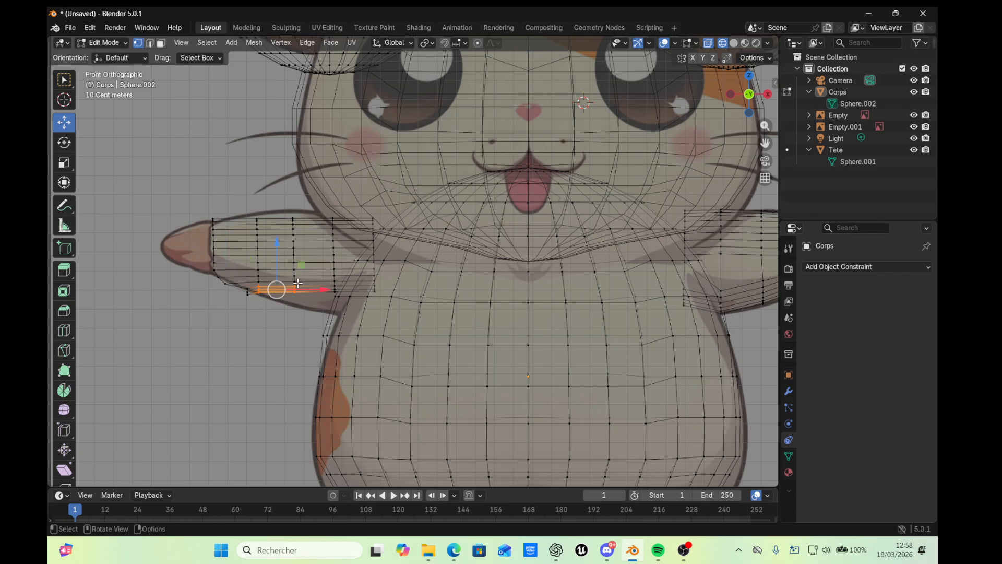
key("g")
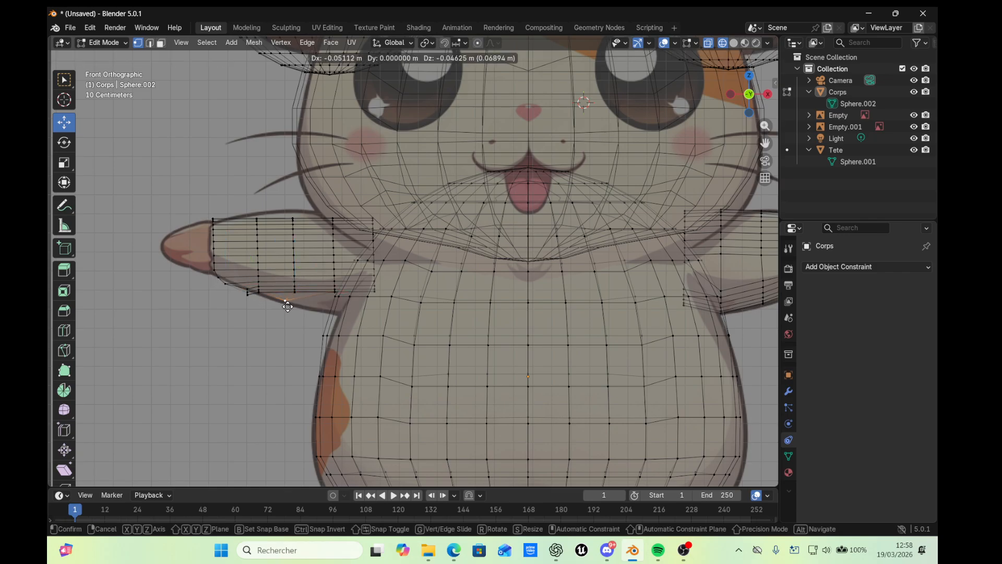
left_click(296, 298)
key("g")
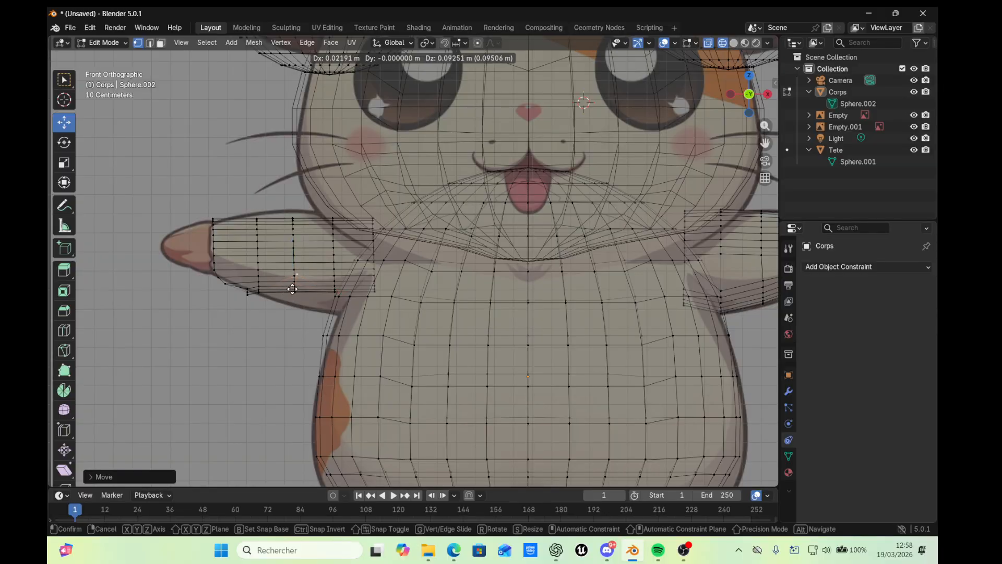
right_click(289, 307)
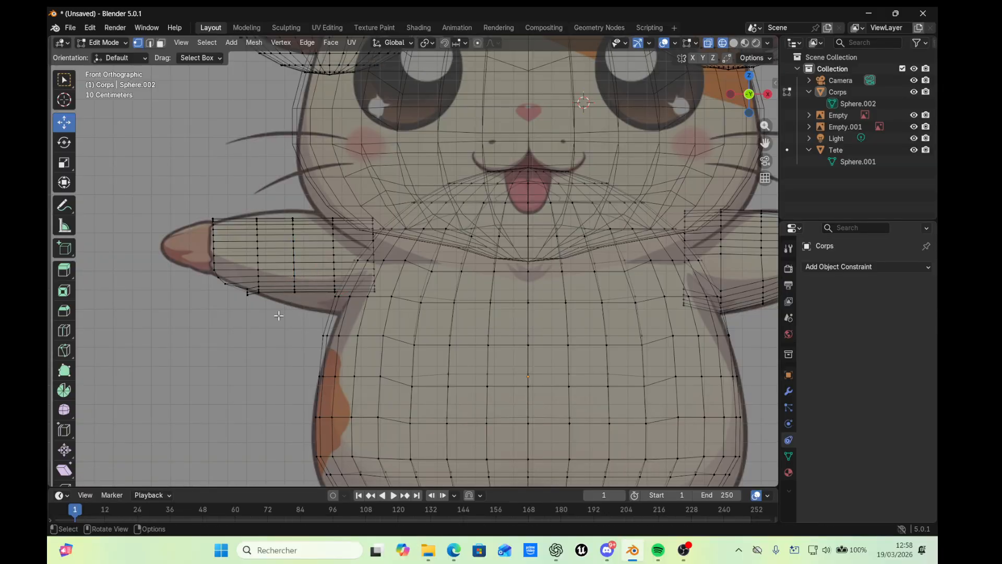
Lower the bottom vertices of the arm's middle loop onto the underside outline of the reference arm
left_click(293, 290)
key("g")
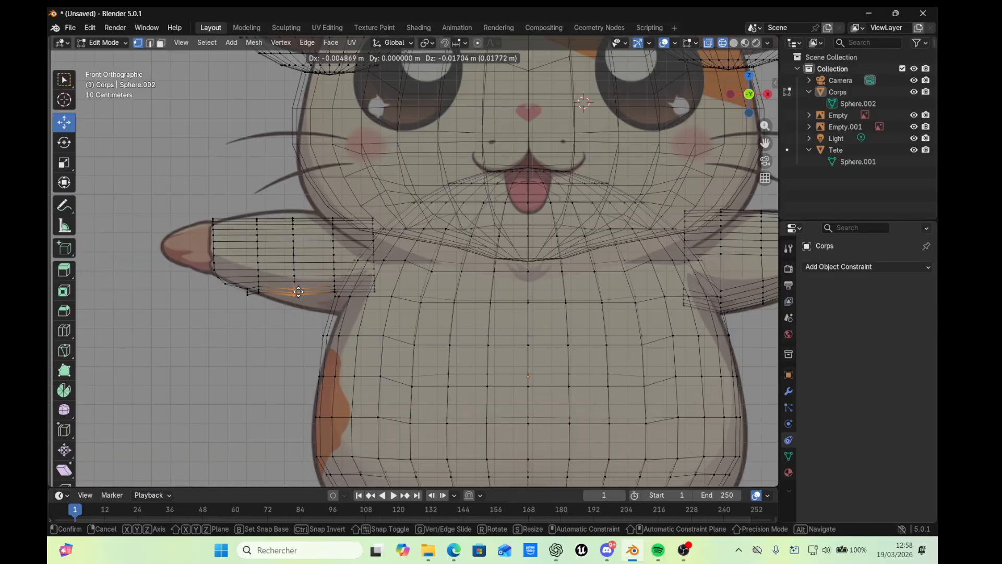
left_click(293, 296)
key("g")
key("g")
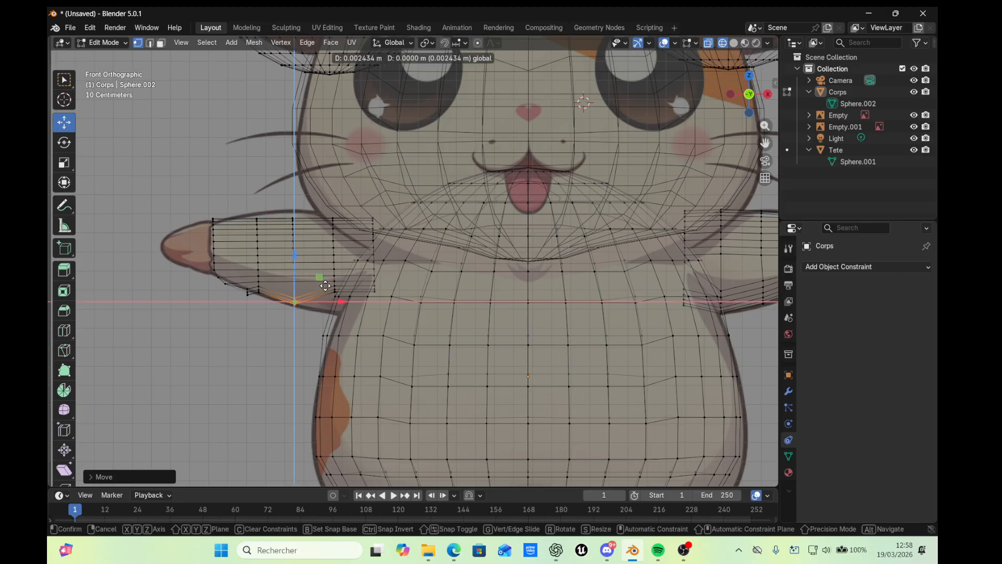
left_click(327, 289)
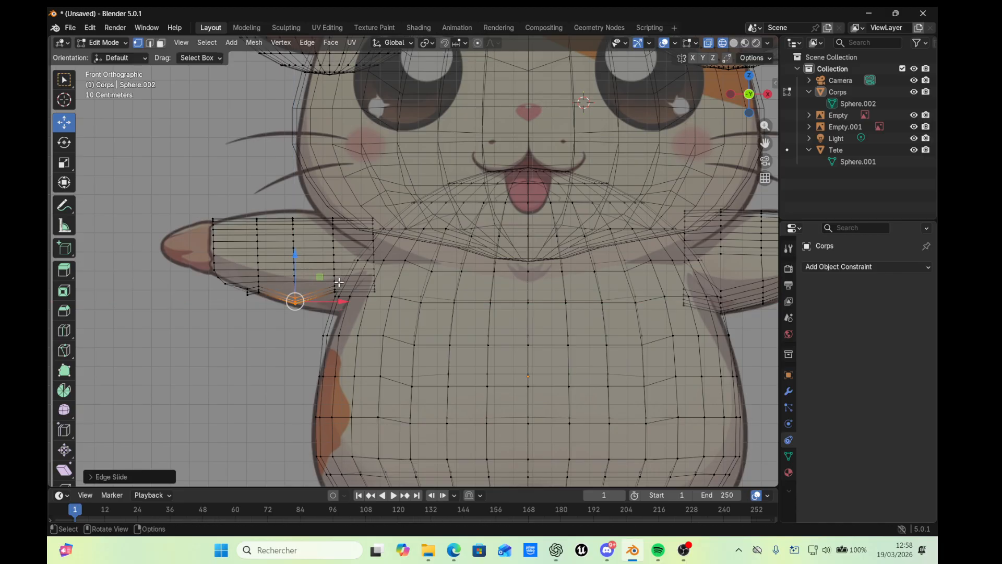
Lower the bottom vertices of the arm loop nearest the body onto the reference armpit
left_click(335, 287)
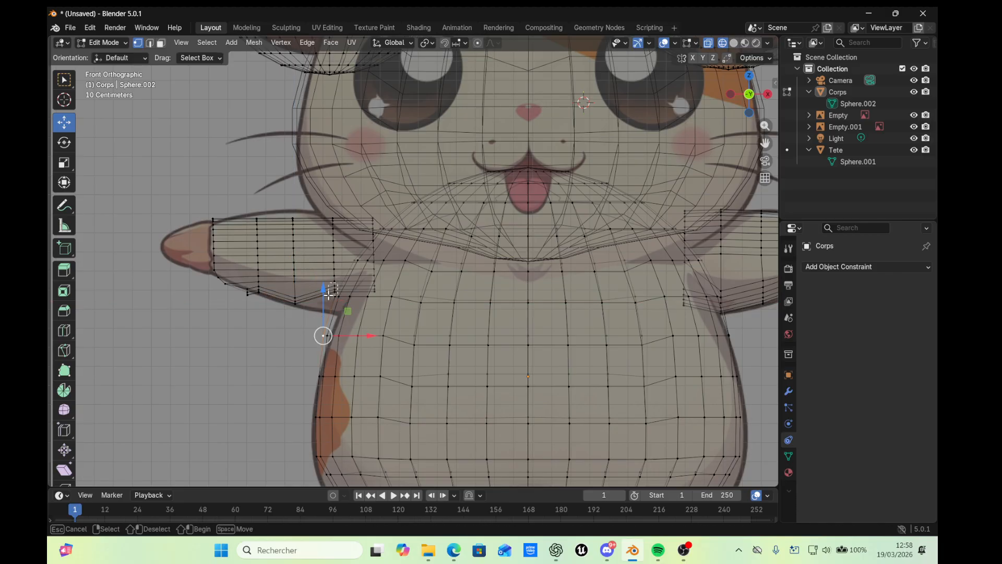
key("g")
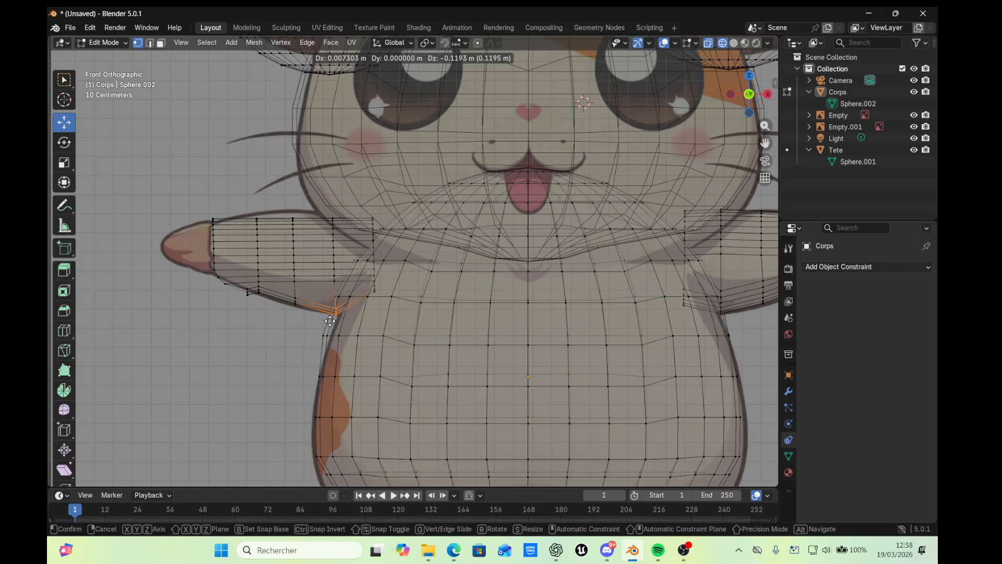
left_click(330, 320)
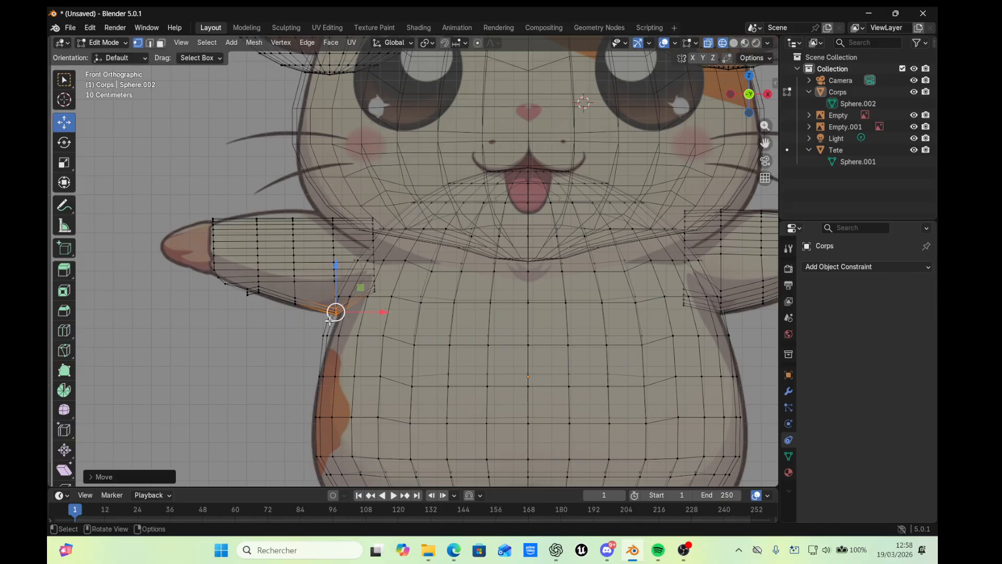
Fit the arm's upper edge near the wrist to the outline by raising the second loop's top vertices and lowering the end loop's
left_click(258, 218)
key("g")
left_click(260, 221)
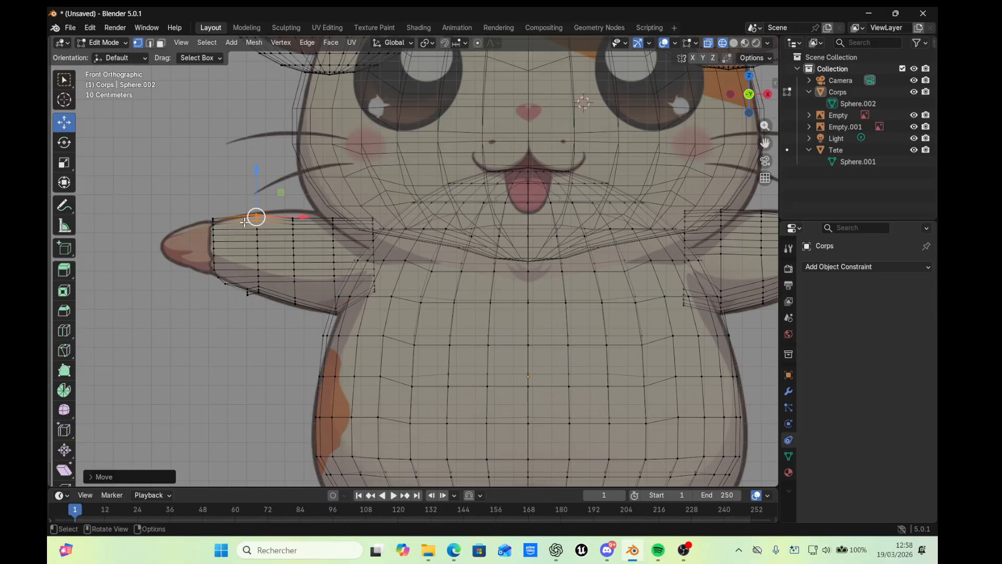
left_click(216, 224)
key("g")
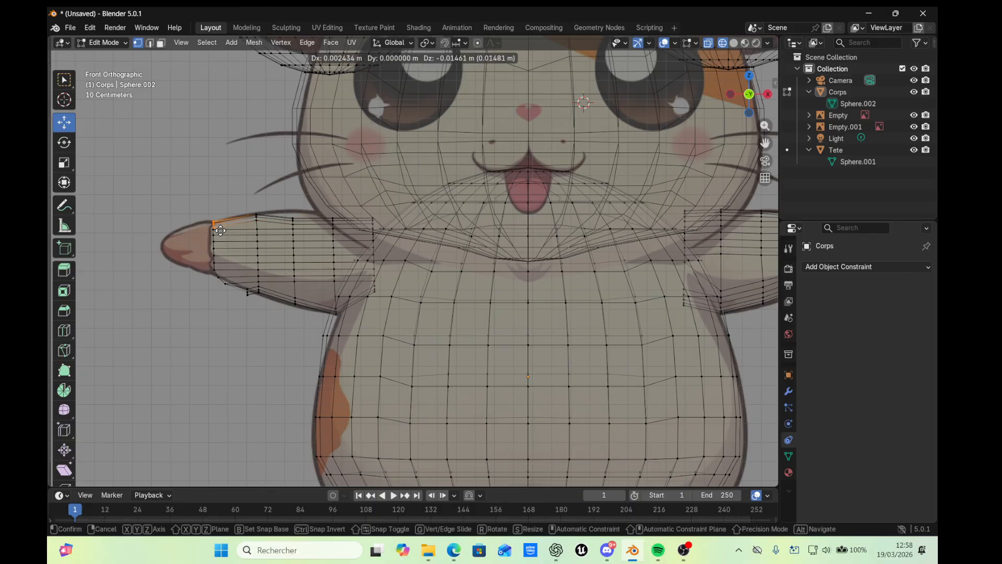
left_click(219, 230)
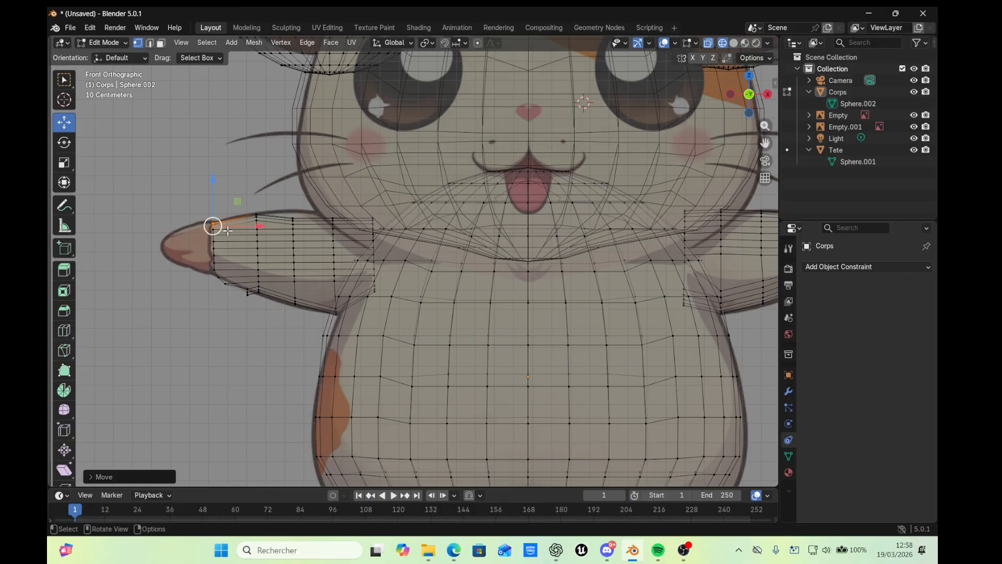
Raise the top vertices of the arm's middle loop onto the upper outline and adjust the neighbouring top vertices
left_click(291, 220)
key("g")
left_click(300, 219)
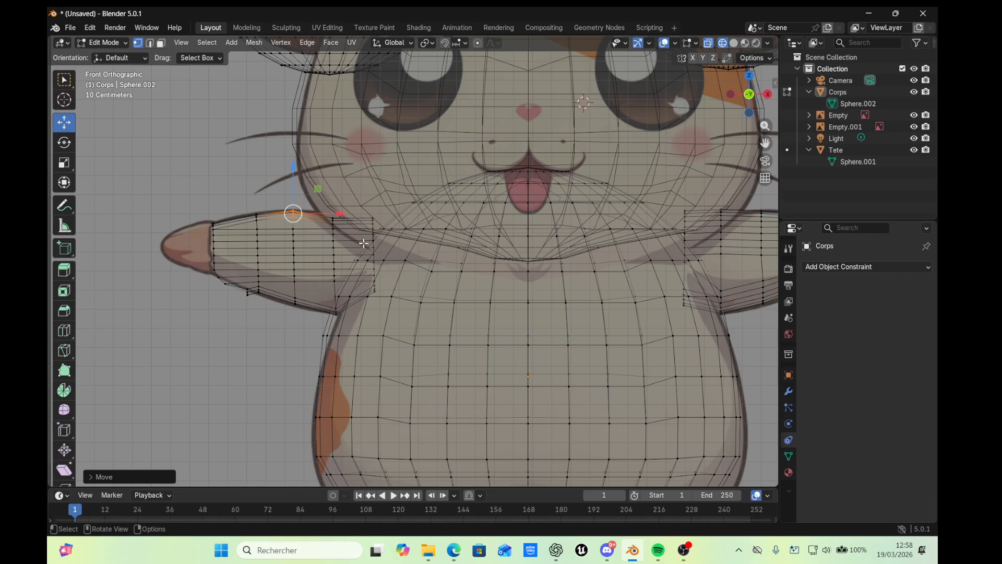
left_click_drag(328, 213, 330, 221)
left_click(332, 222)
left_click(294, 211)
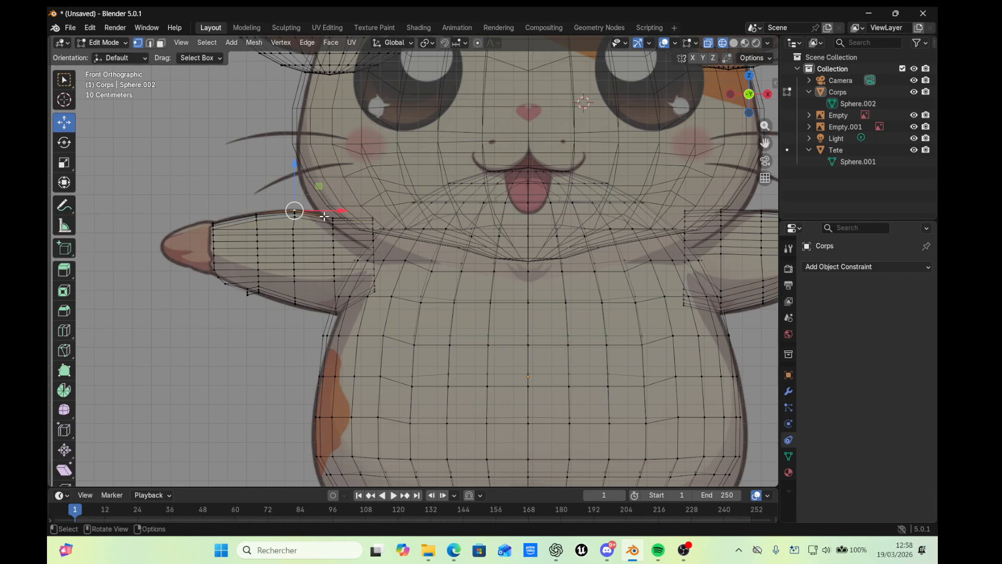
left_click(256, 214)
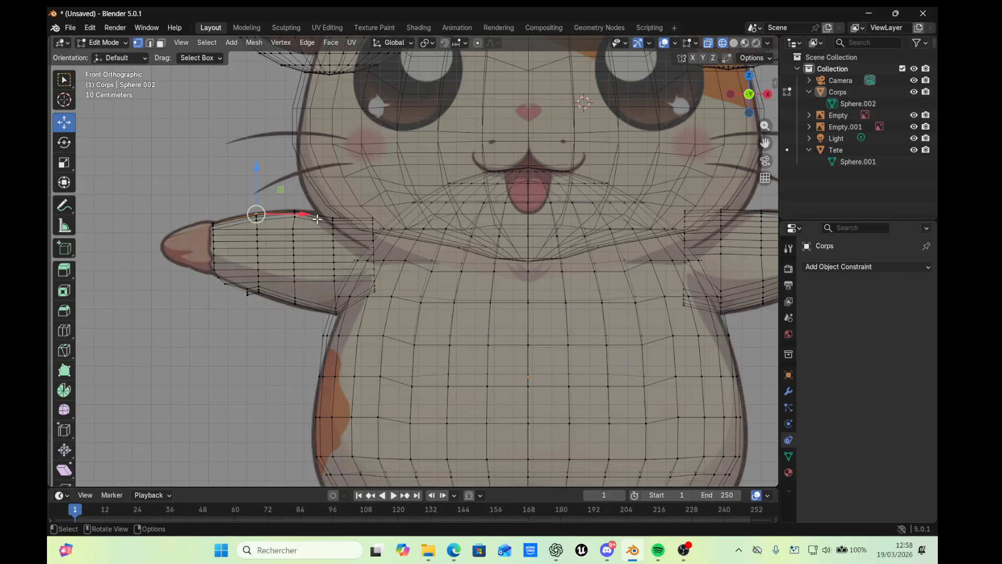
Move the top vertices of the arm loop nearest the body onto the reference arm's upper outline
left_click(194, 160)
left_click_drag(322, 213, 341, 229)
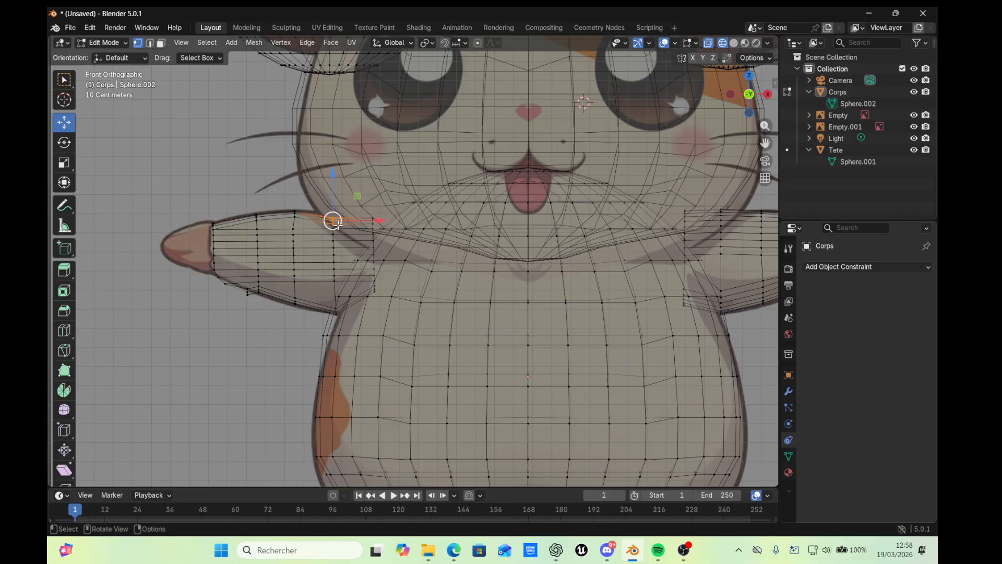
key("g")
left_click(338, 222)
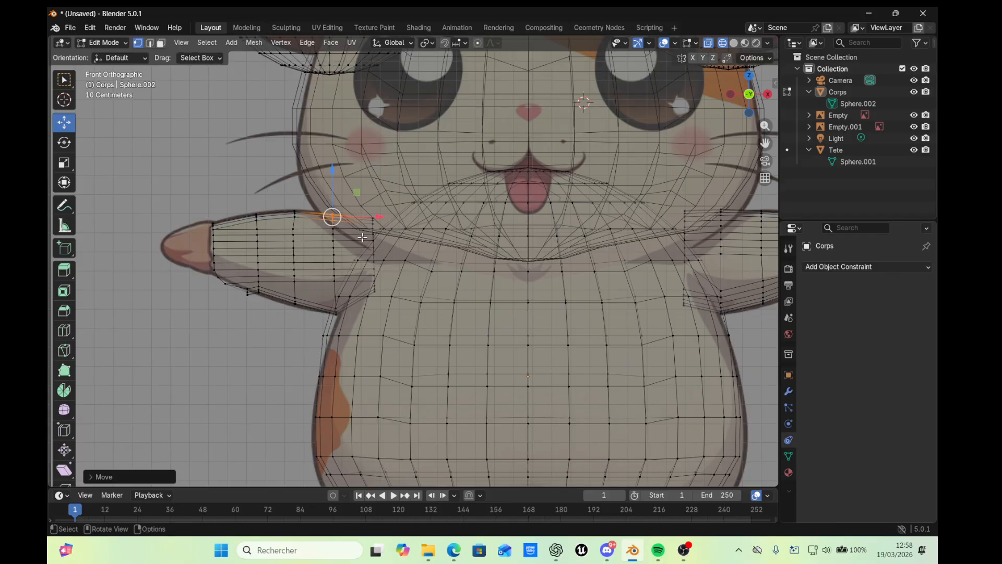
scroll(363, 252, "down", 2)
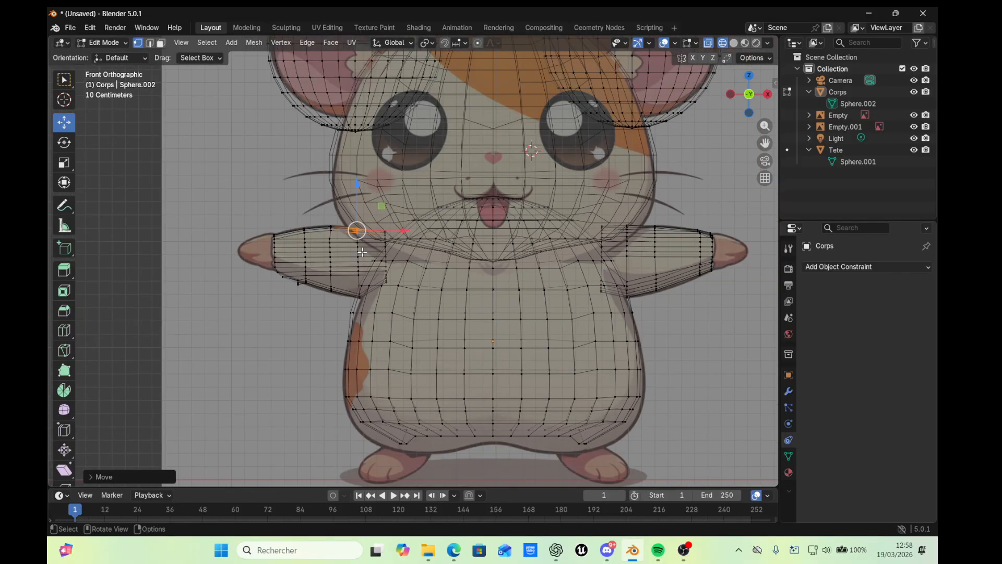
key("g")
left_click(309, 295)
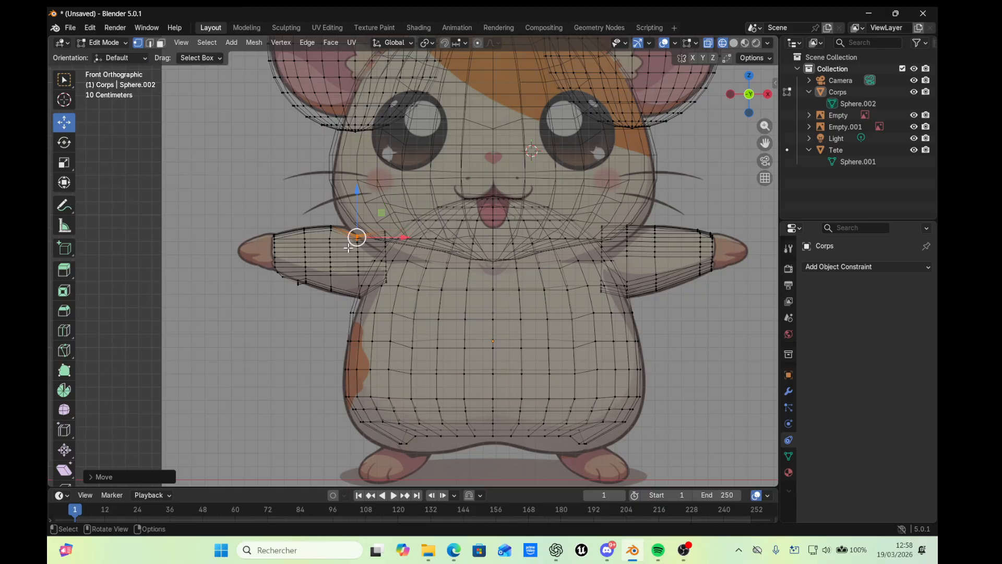
left_click_drag(357, 236, 356, 229)
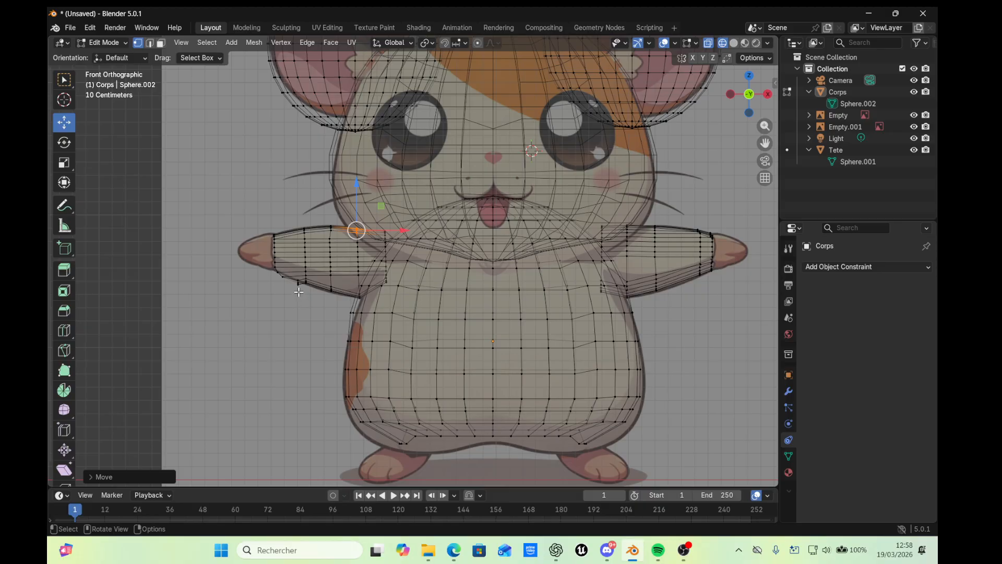
Select the bunched vertices on the arm's underside near the second loop and nudge them slightly up and outward
scroll(298, 291, "up", 5)
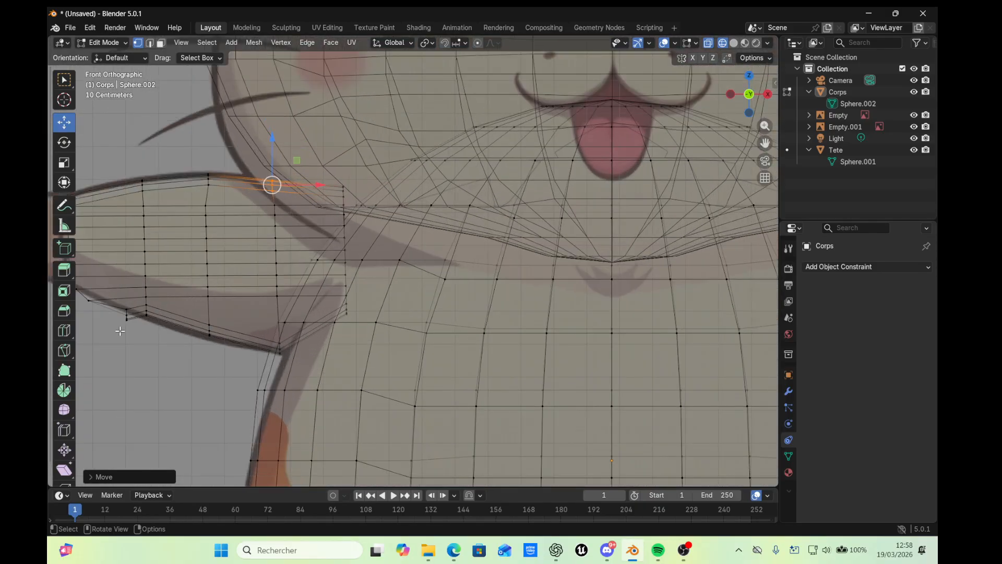
left_click(123, 333)
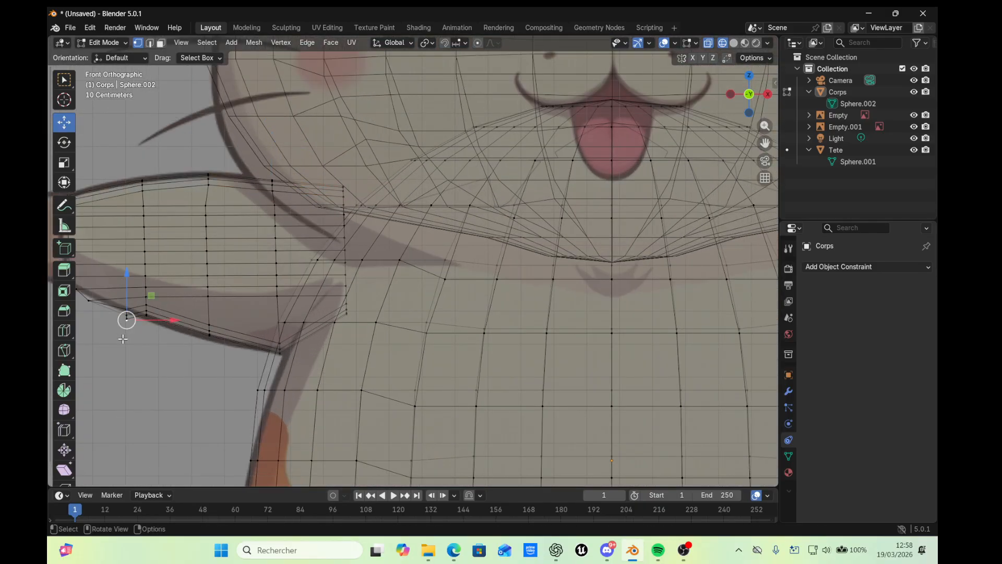
key("ctrl+z")
left_click_drag(112, 354, 128, 312)
key("g")
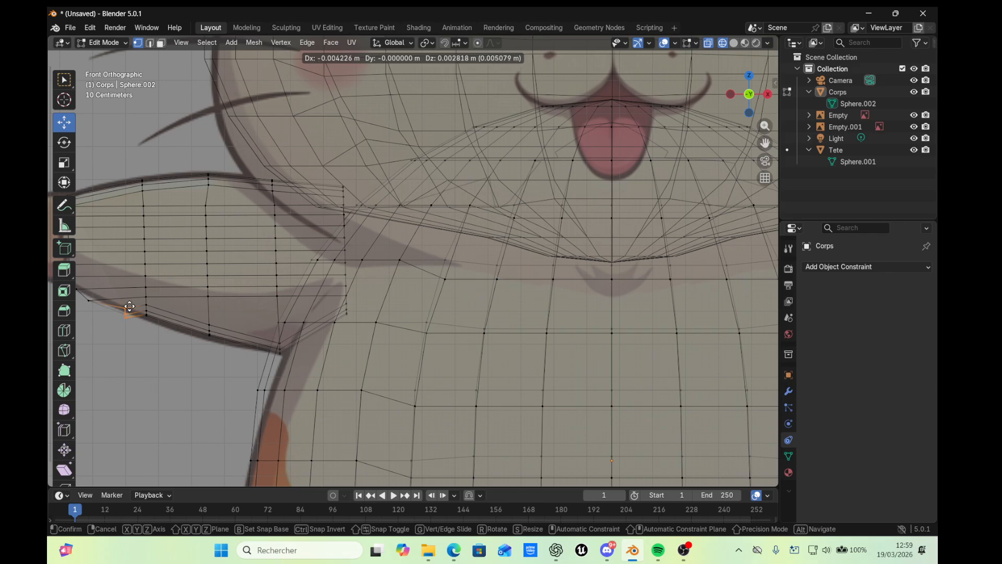
left_click(129, 306)
Select the bunched vertices on the arm's underside near the wrist and nudge them along the reference arm's lower outline
left_click(147, 335)
left_click(123, 325)
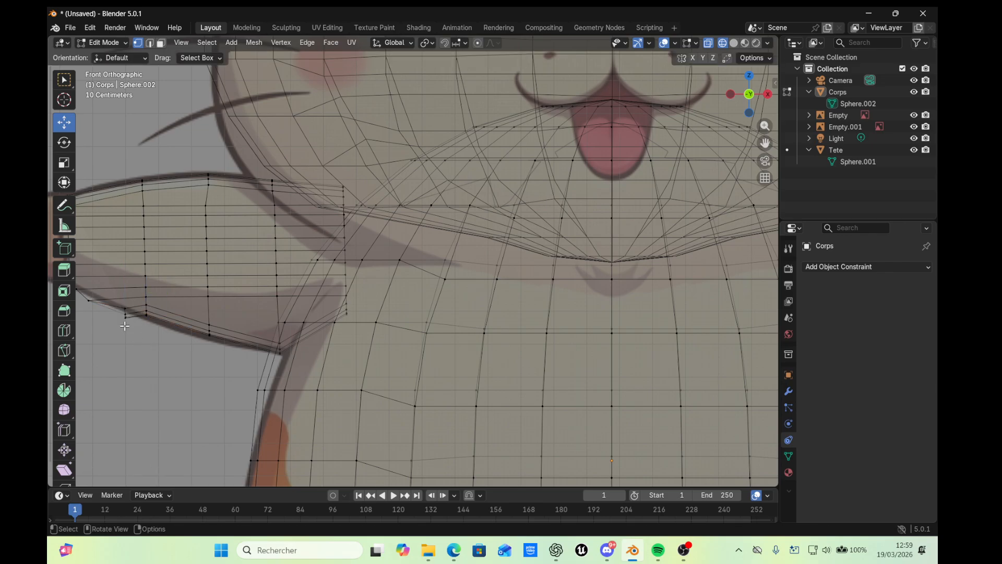
left_click_drag(123, 326, 126, 316)
left_click_drag(137, 290, 133, 313)
left_click_drag(128, 316, 133, 313)
Move the bottom vertices of the arm's second loop and middle loop onto the reference arm's lower outline
left_click(159, 329)
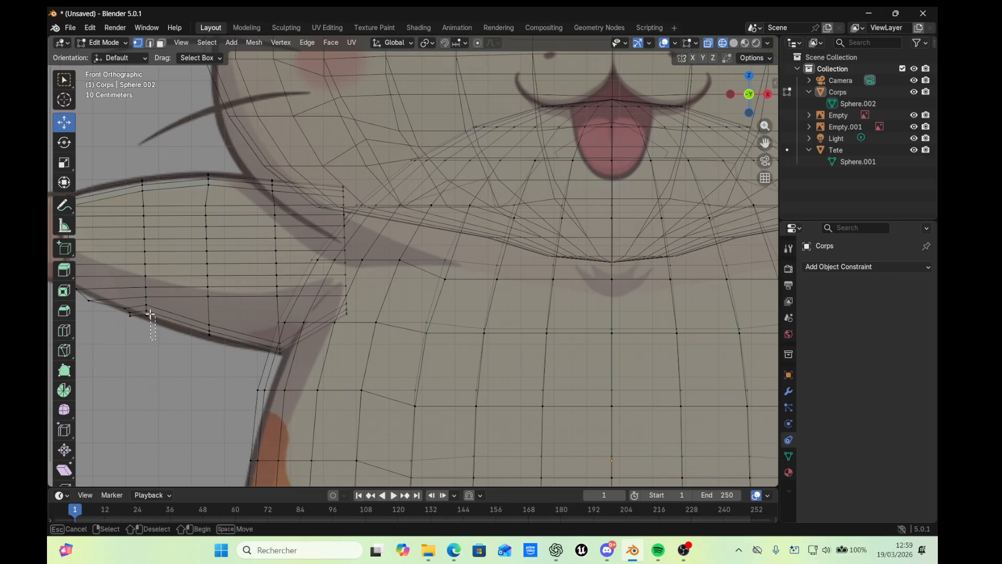
key("g")
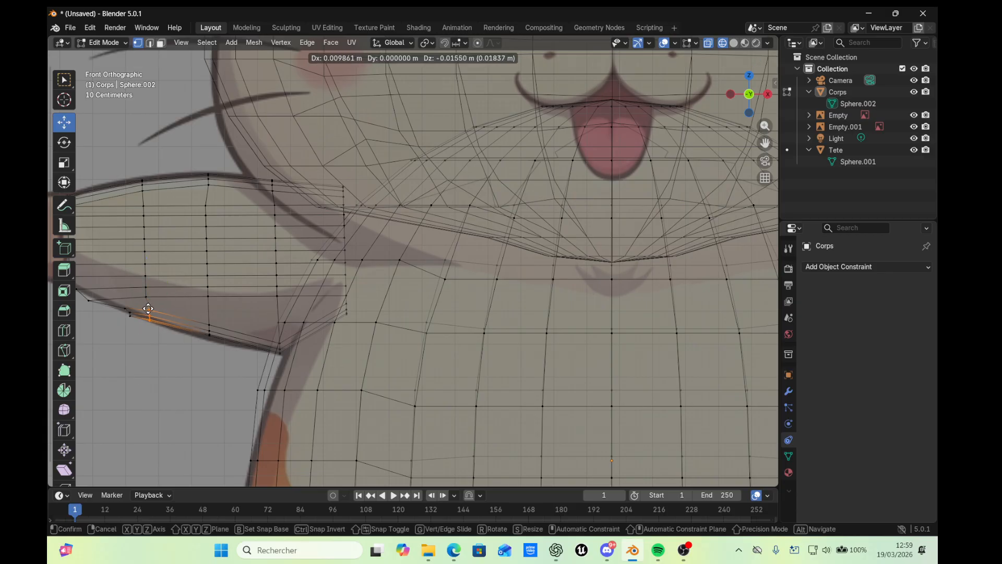
left_click(151, 312)
left_click(204, 360)
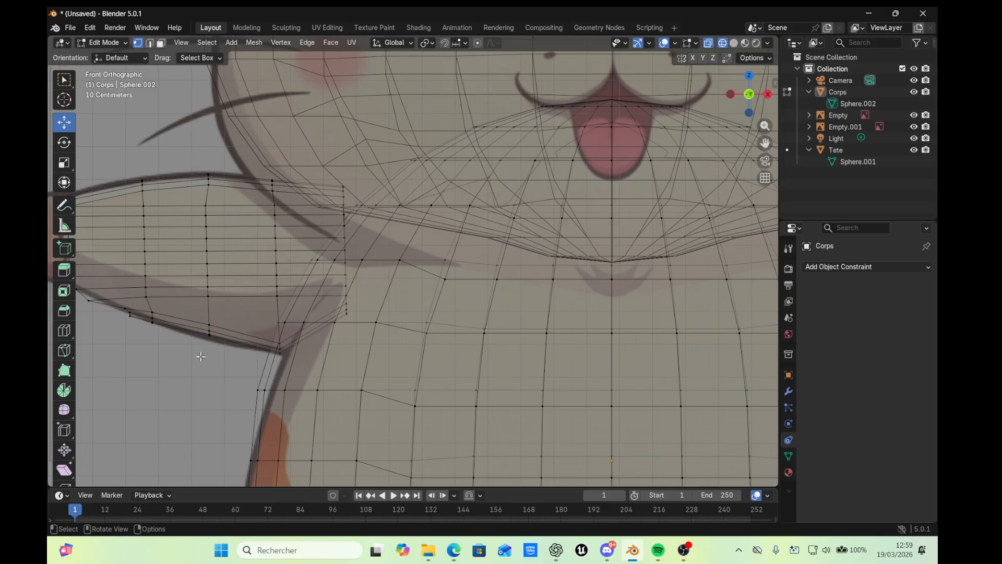
left_click_drag(200, 356, 214, 321)
key("g")
left_click(209, 330)
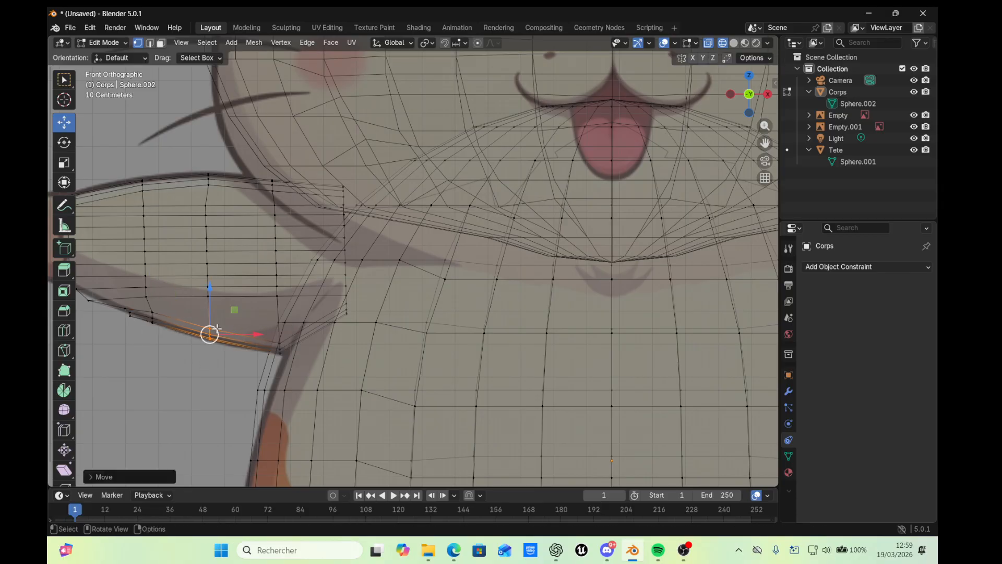
left_click(205, 384)
Switch the viewport from wireframe to solid shading with the whole hamster body in view
scroll(199, 391, "down", 1)
scroll(198, 392, "down", 2)
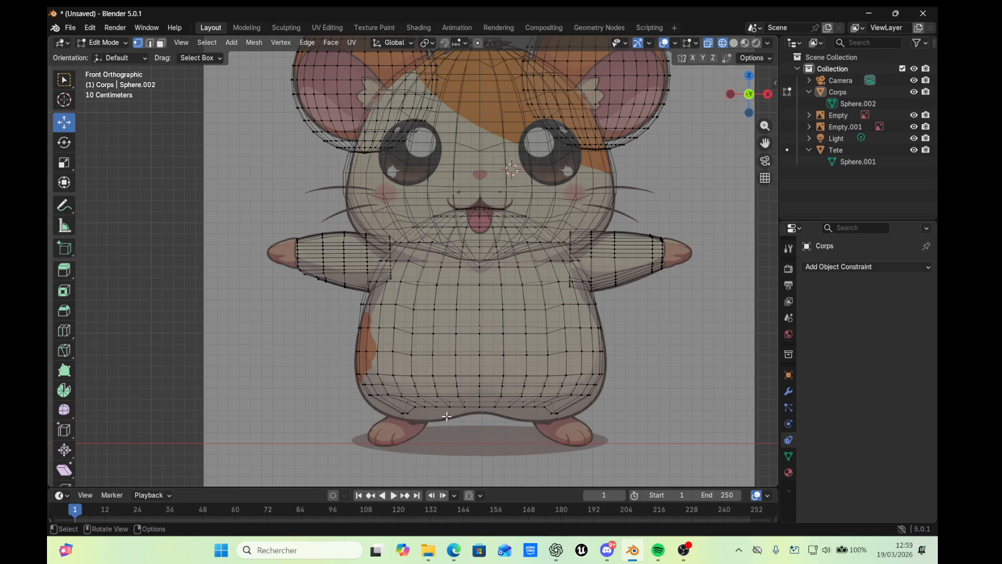
left_click(419, 424)
scroll(423, 427, "up", 2)
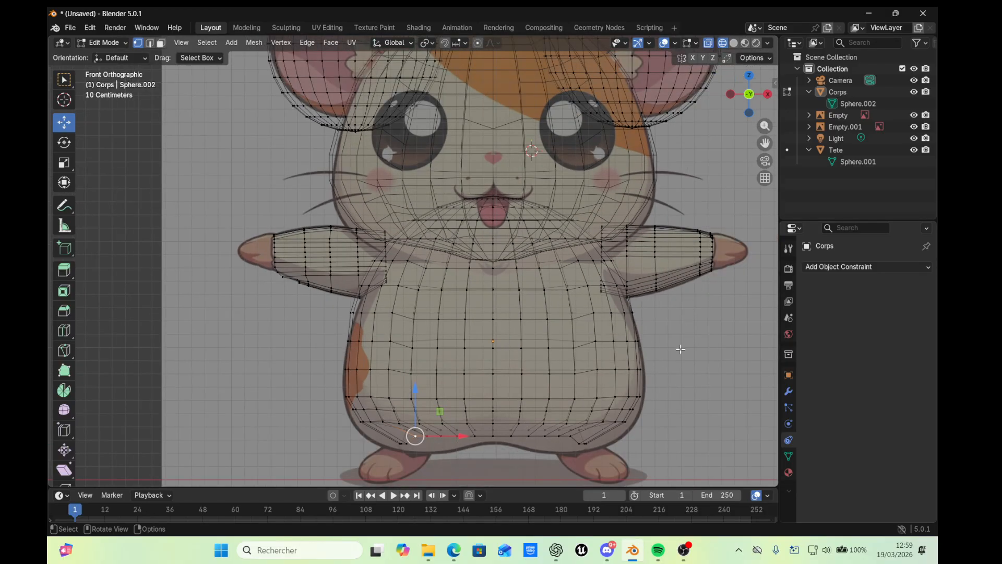
scroll(631, 330, "down", 1)
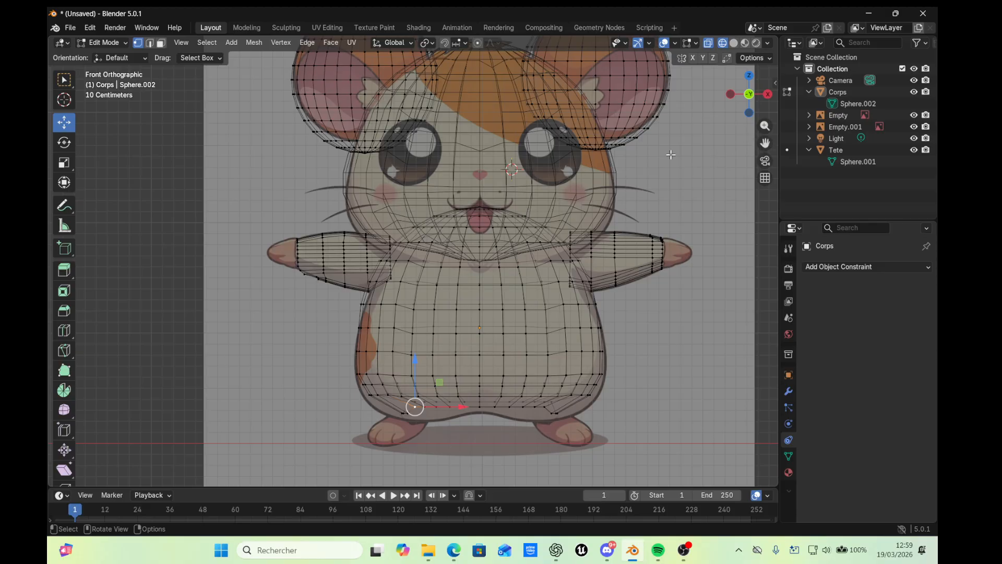
key("z")
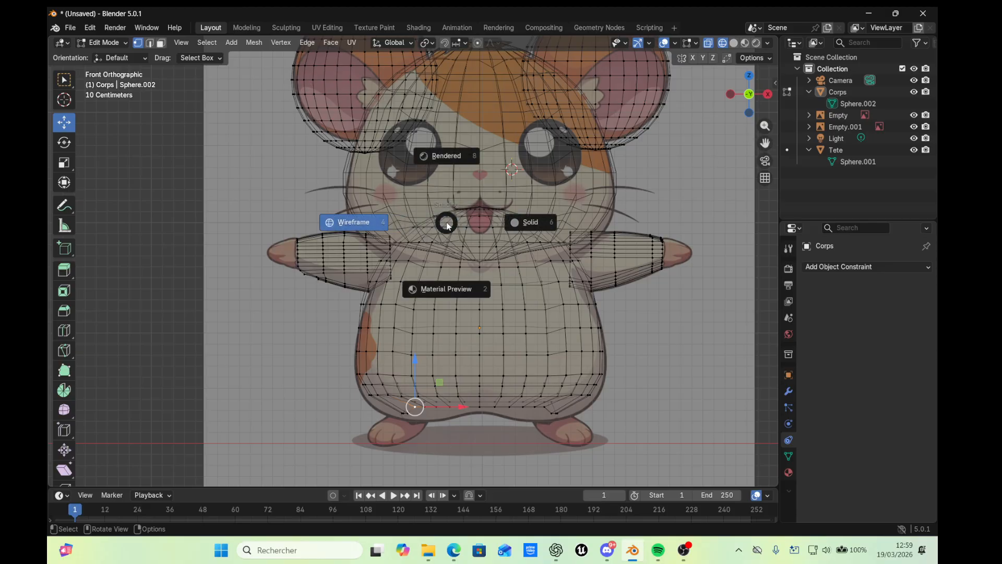
left_click(529, 227)
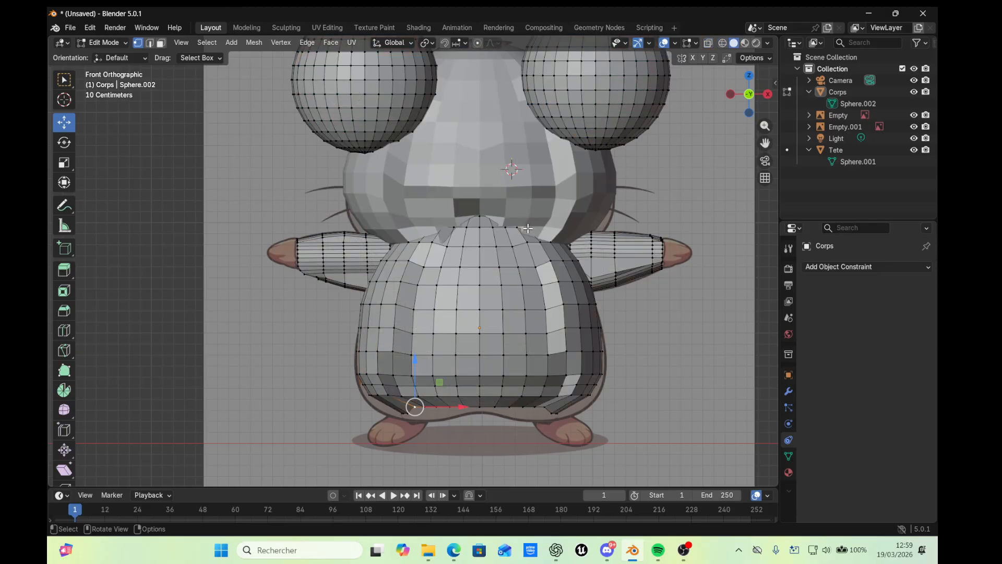
Examine the head, body and both arms in the front, back and left orthographic views
key("ctrl+v")
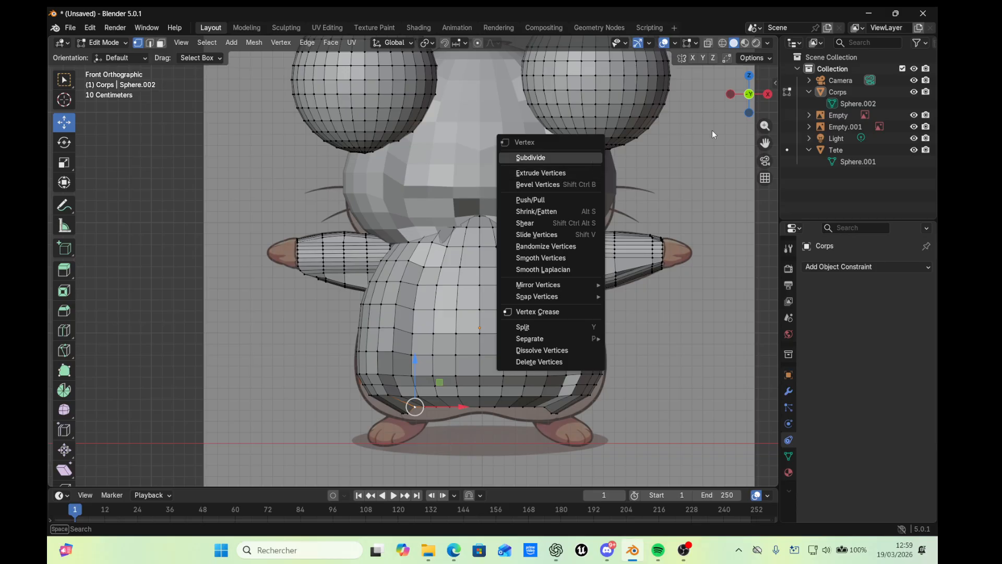
left_click(763, 95)
left_click(767, 96)
left_click(767, 96)
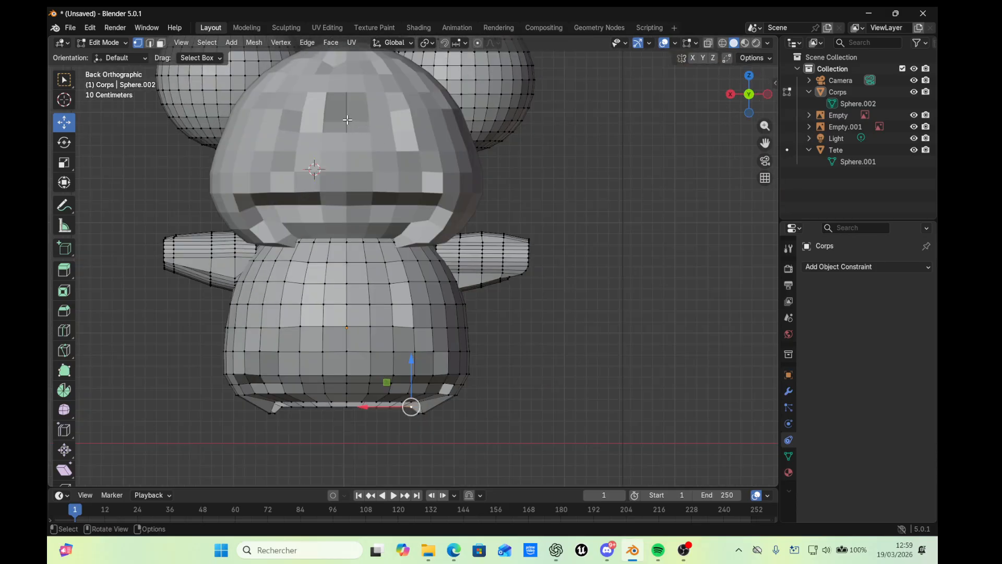
left_click(347, 119)
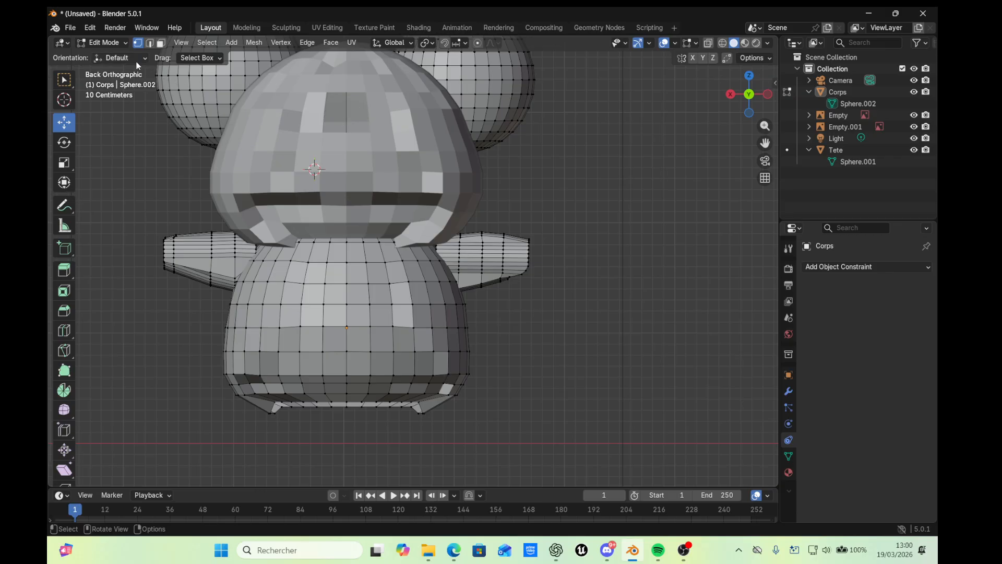
left_click_drag(317, 91, 388, 141)
left_click(767, 95)
left_click(767, 96)
left_click(767, 96)
left_click(767, 95)
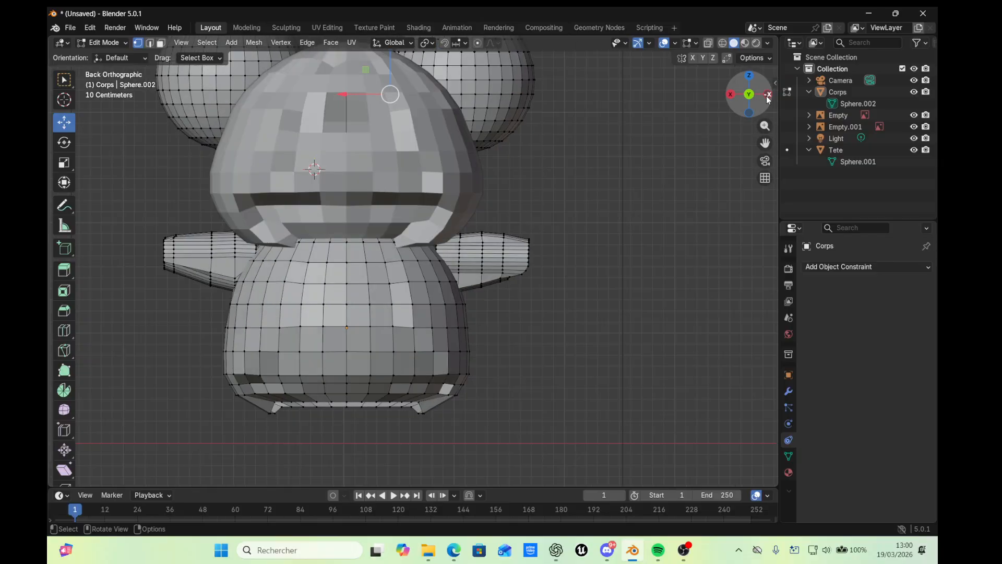
left_click(768, 95)
left_click(767, 95)
left_click(767, 95)
left_click(767, 97)
left_click(768, 96)
left_click(767, 97)
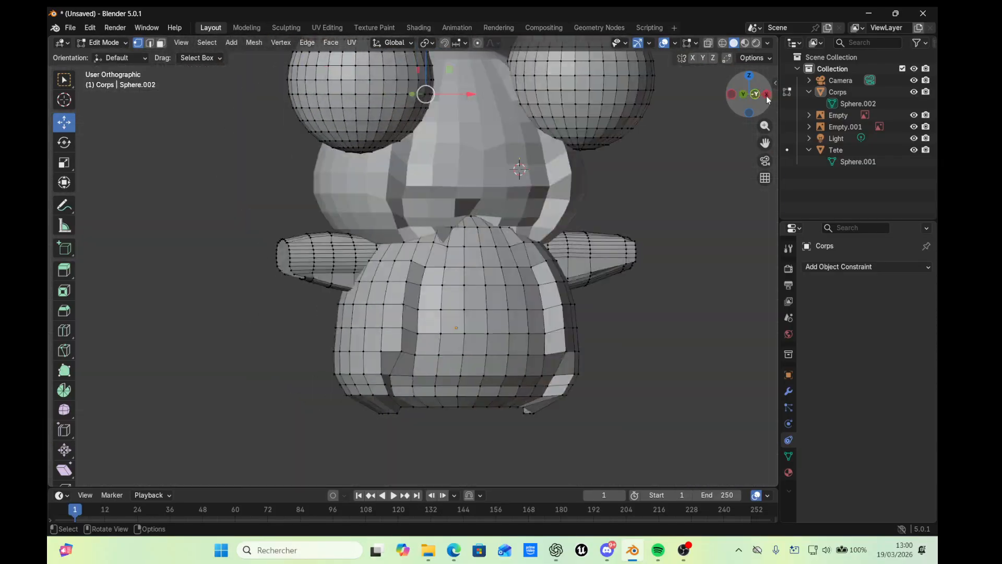
left_click(767, 97)
left_click(768, 96)
left_click(768, 96)
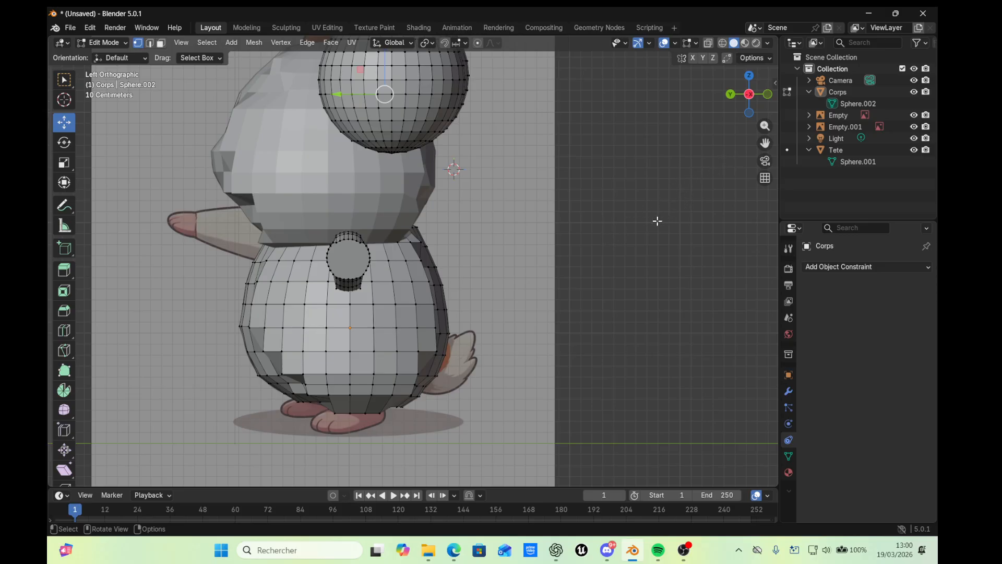
left_click(768, 96)
left_click(767, 96)
left_click(768, 97)
left_click(768, 97)
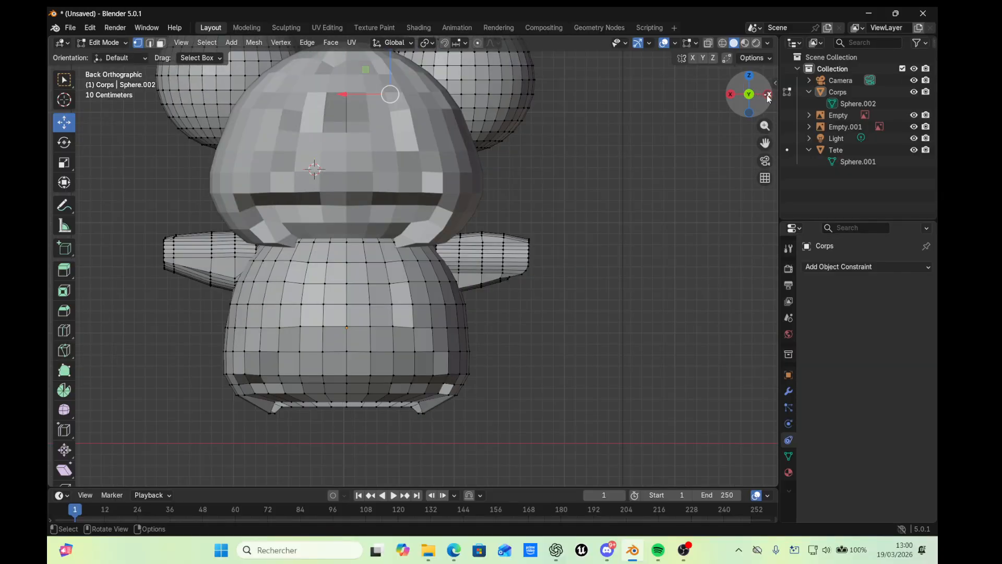
left_click(767, 98)
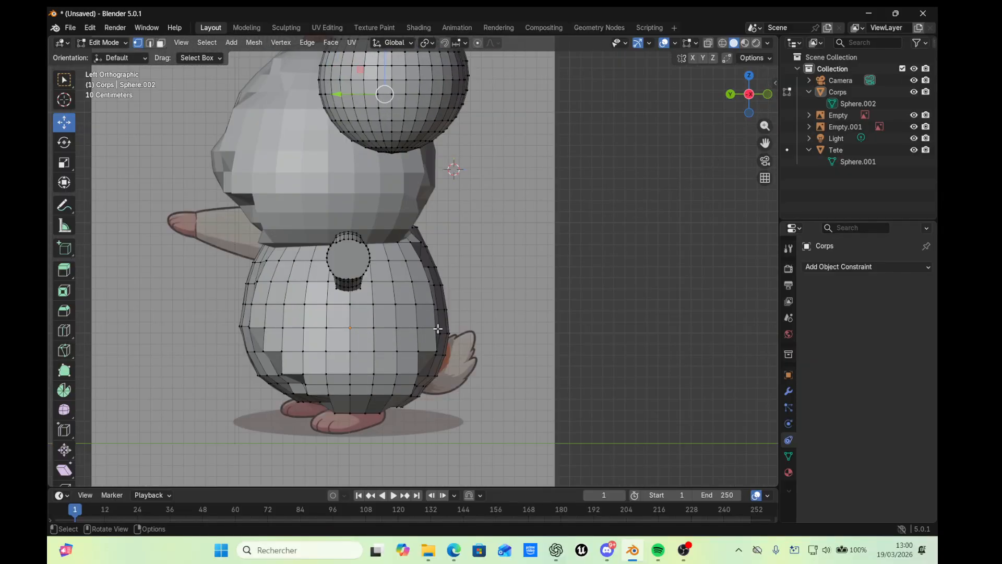
Add a UV sphere to the Corps mesh, lower it to belly height and centre it on the body in front view
left_click(232, 42)
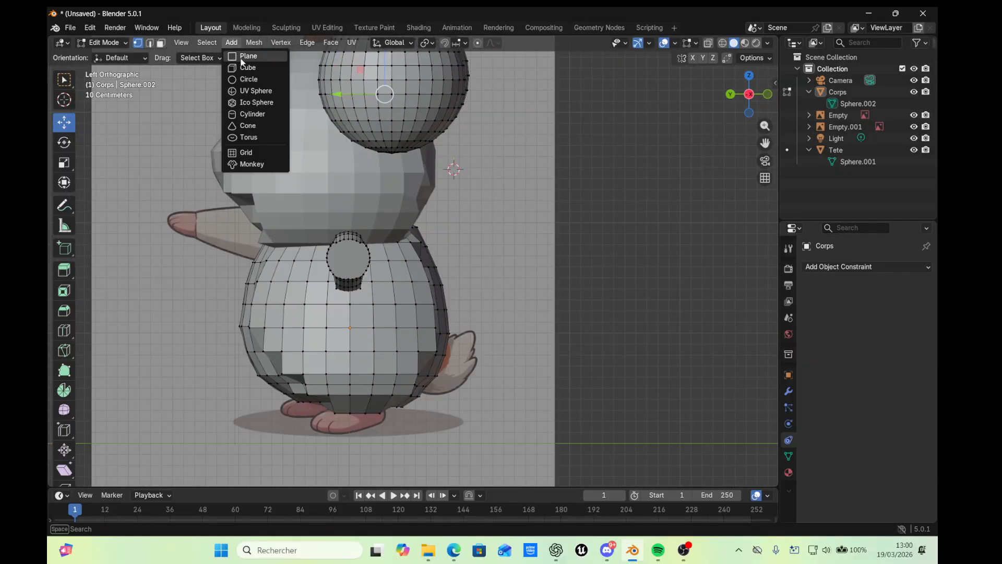
left_click(251, 90)
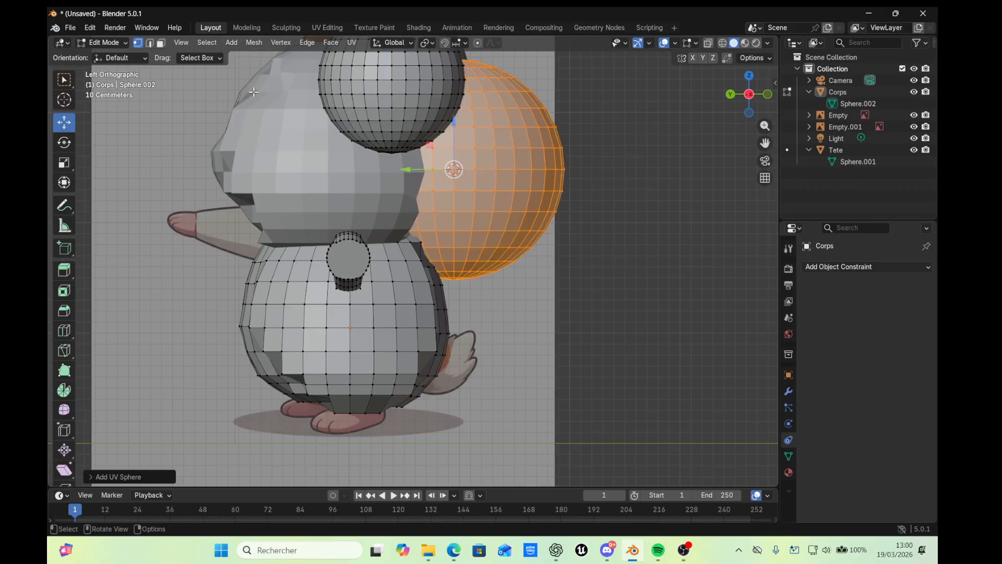
left_click_drag(453, 123, 438, 312)
left_click(767, 95)
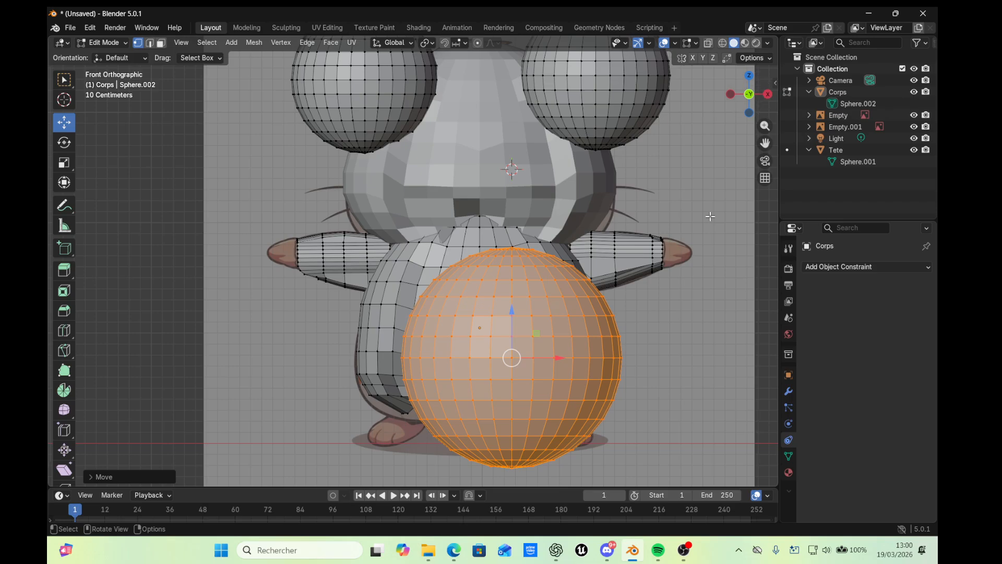
left_click_drag(558, 358, 526, 365)
Scale the new sphere down to about one fifth of its size and lower it about 0.16 m
left_click(64, 162)
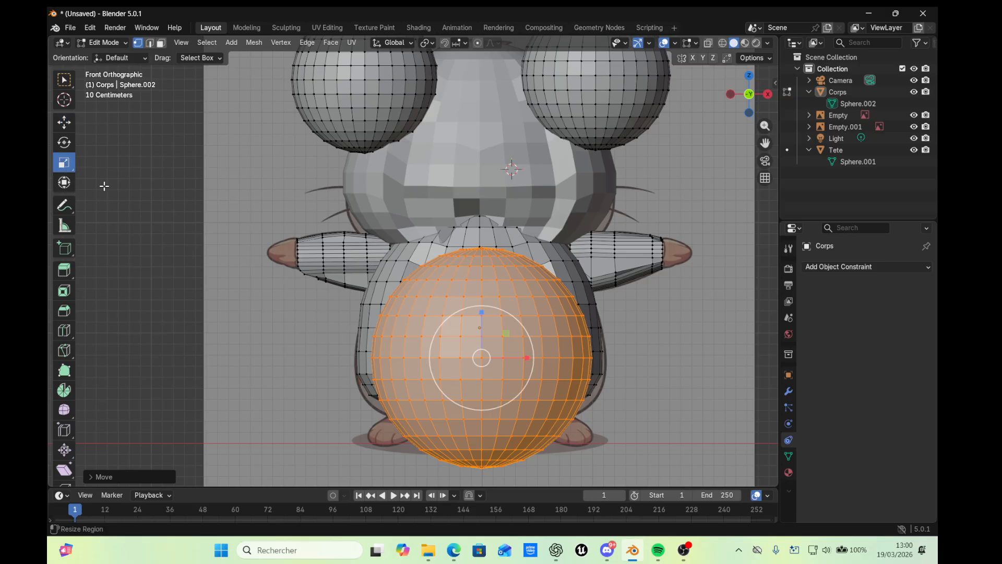
left_click_drag(484, 357, 481, 358)
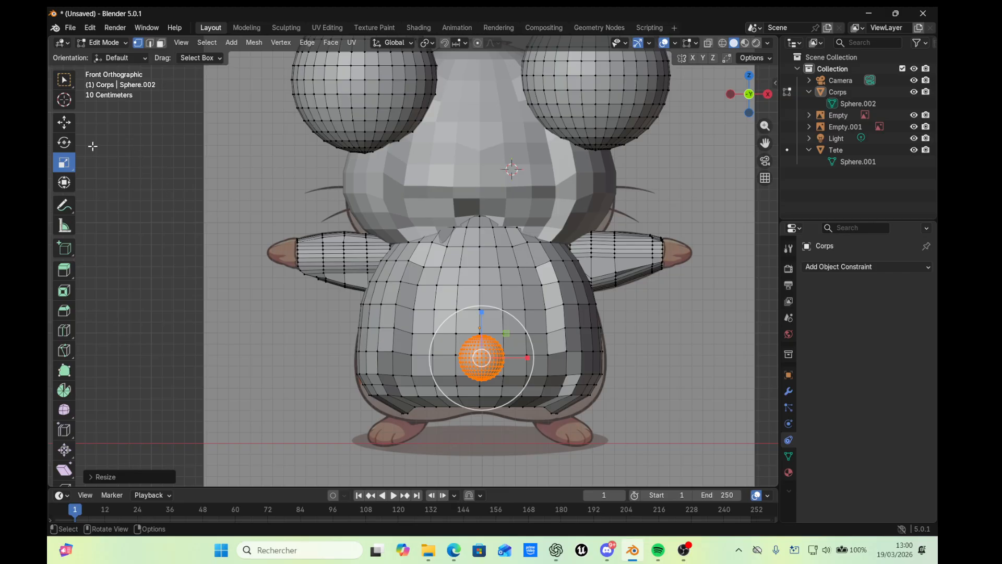
left_click(64, 123)
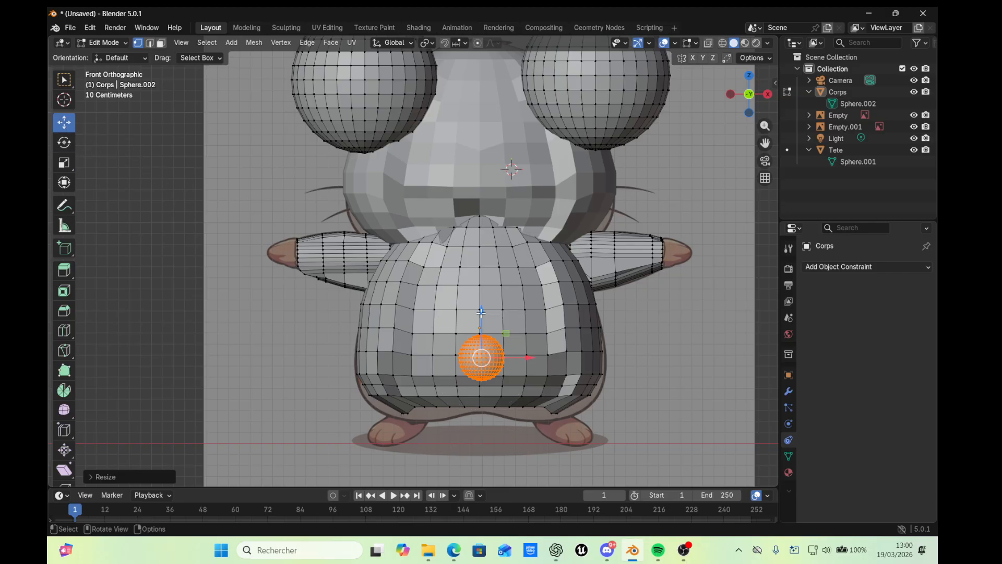
left_click_drag(481, 312, 482, 333)
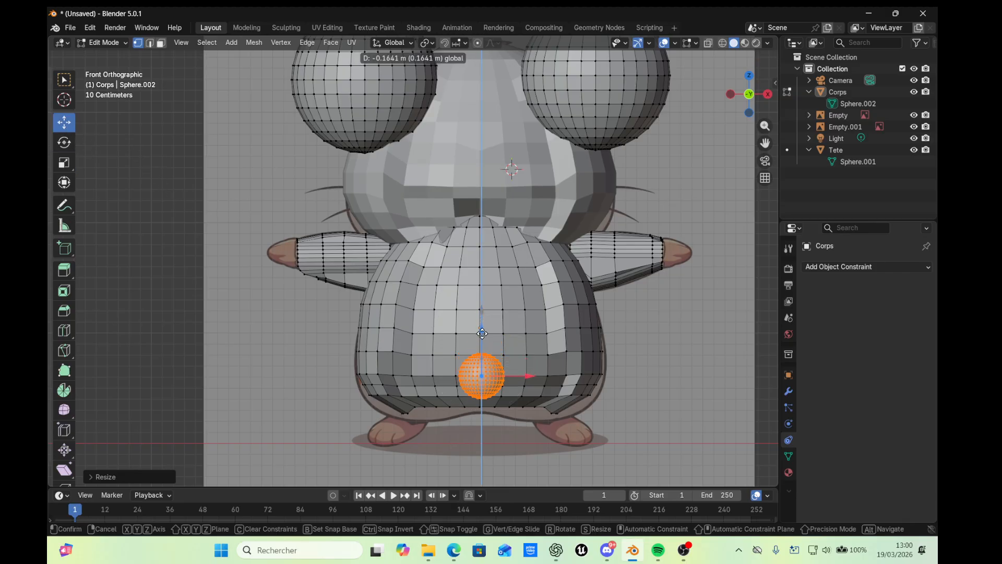
left_click(482, 333)
Position the small sphere over the reference tail in the left view, partly overlapping the back of the body
left_click(730, 94)
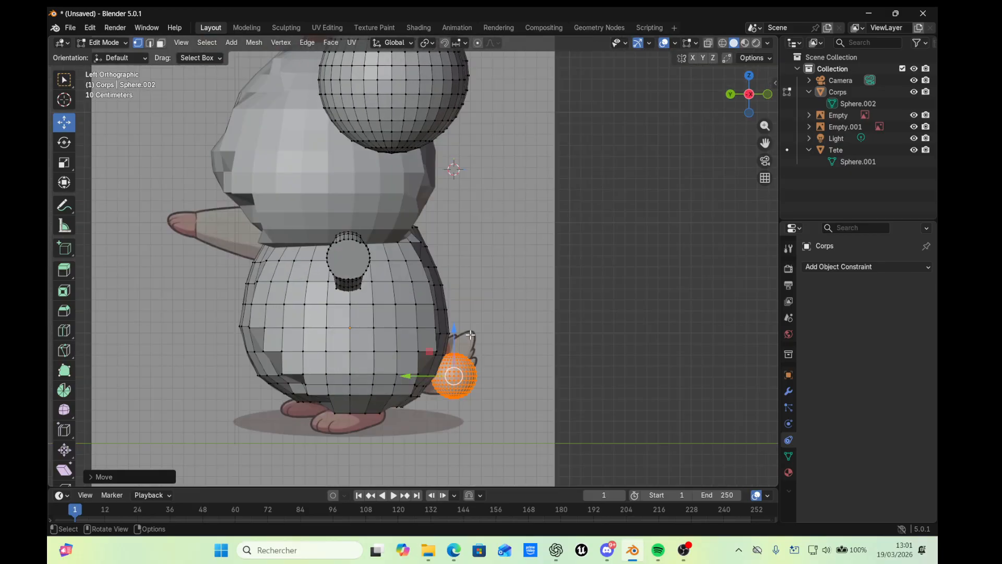
left_click_drag(454, 329, 451, 313)
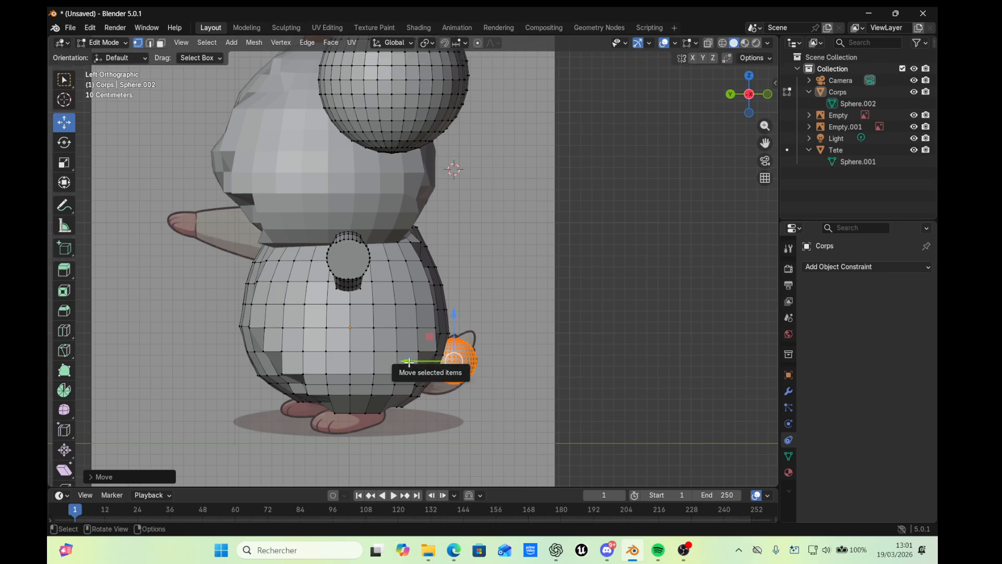
left_click_drag(405, 362, 402, 362)
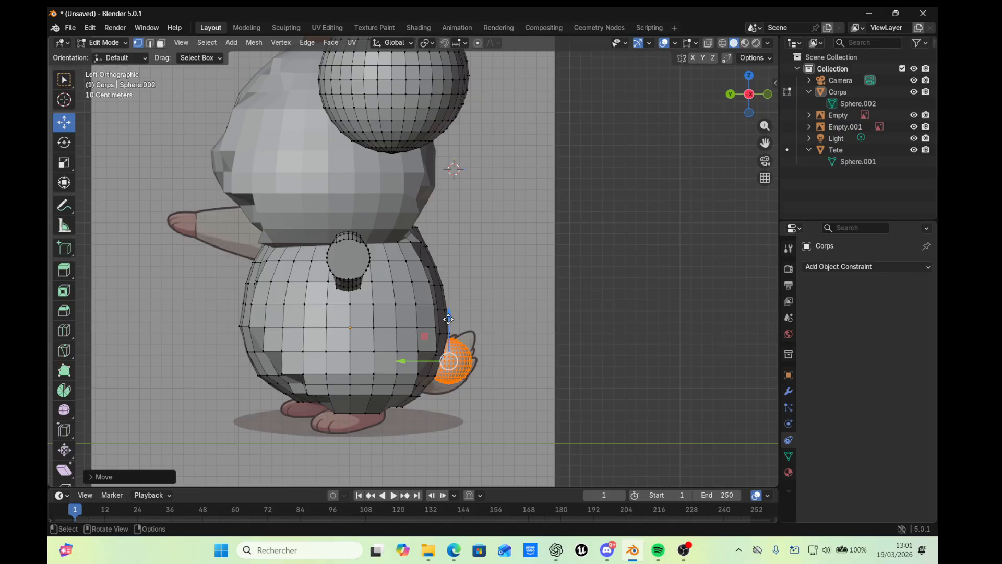
left_click_drag(448, 319, 448, 325)
left_click_drag(403, 366, 402, 368)
Select the vertices at the top of the tail sphere beside the body and nudge them slightly
scroll(469, 388, "up", 1)
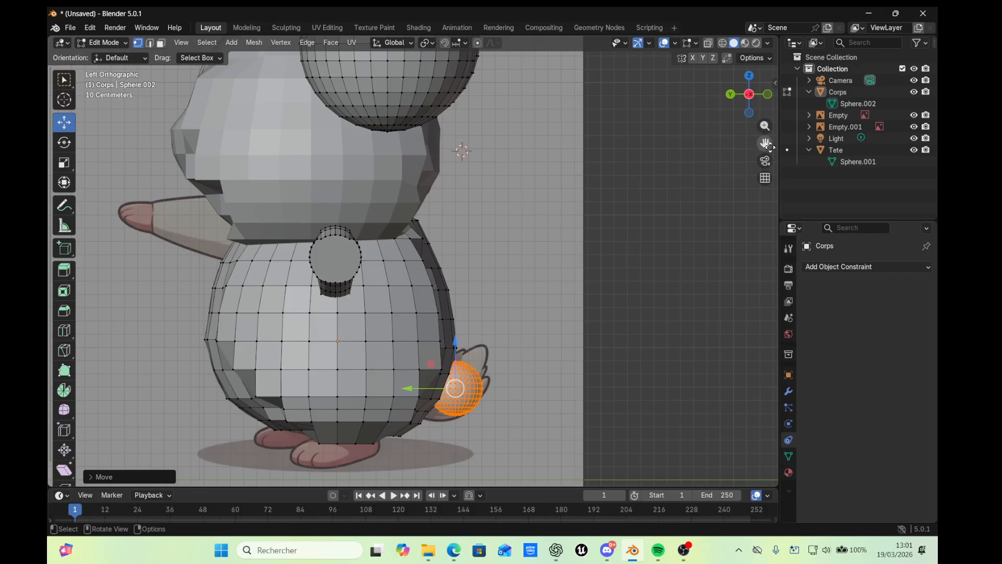
left_click_drag(765, 143, 721, 5)
scroll(423, 274, "up", 5)
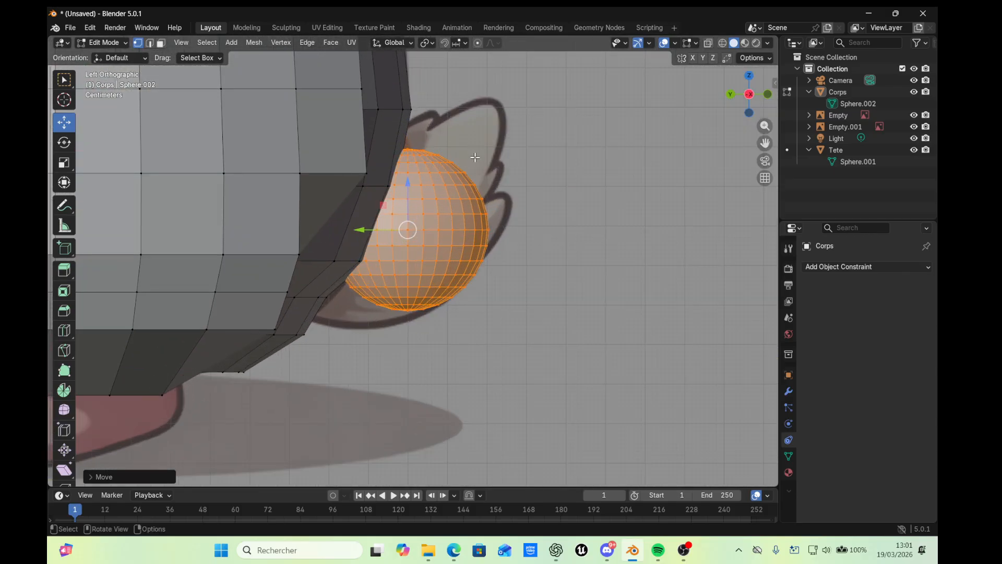
left_click(471, 127)
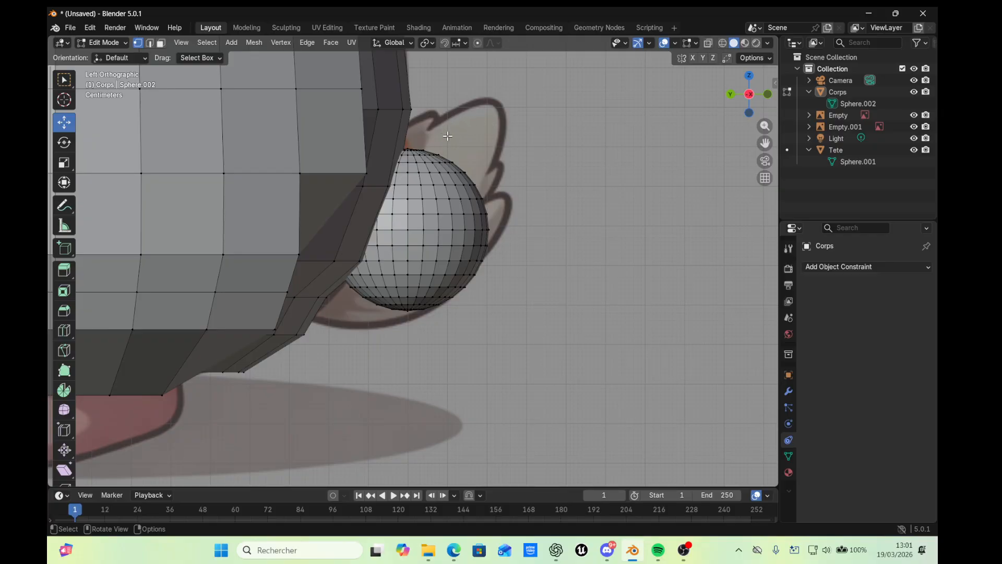
left_click_drag(445, 110, 409, 157)
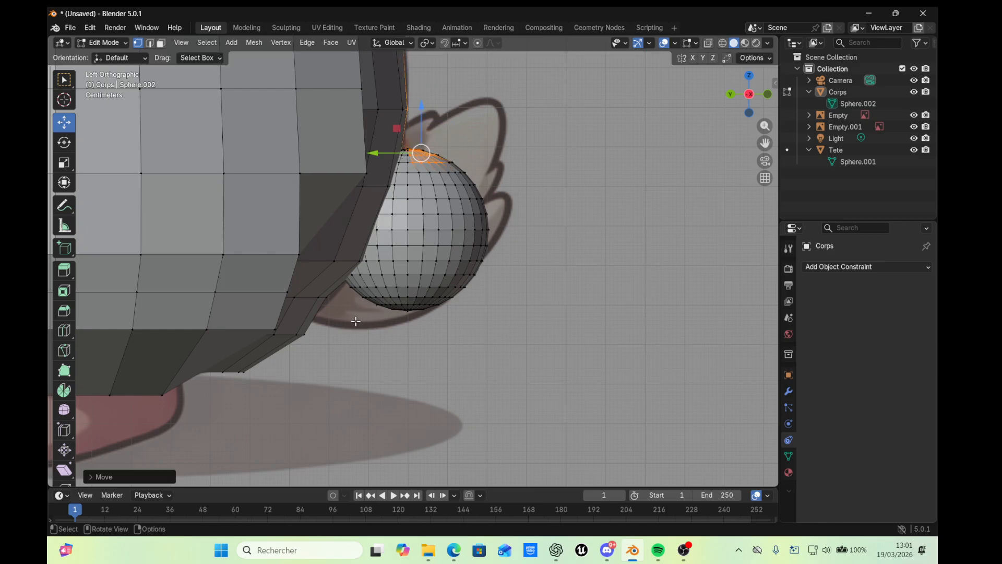
Pull the sphere's lower body-side vertices down to the root of the reference tail and spread them along its lower outline
left_click(378, 288)
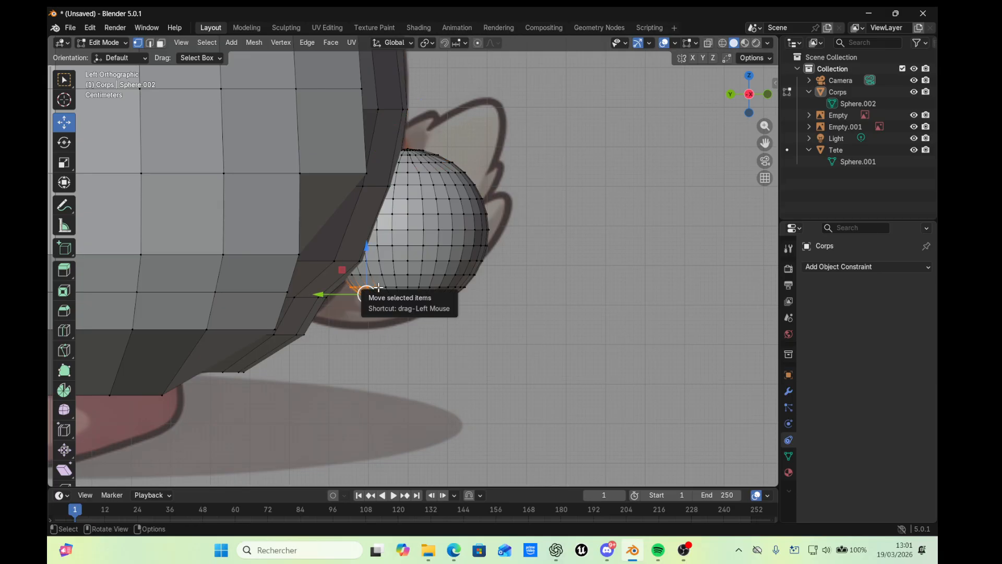
left_click_drag(378, 287, 334, 321)
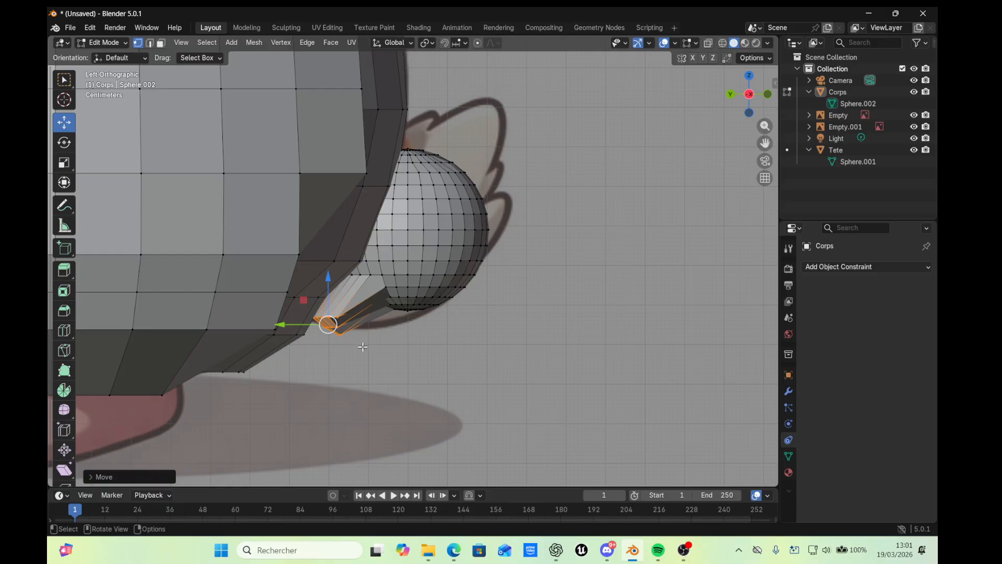
left_click(363, 346)
left_click(328, 324, "shift")
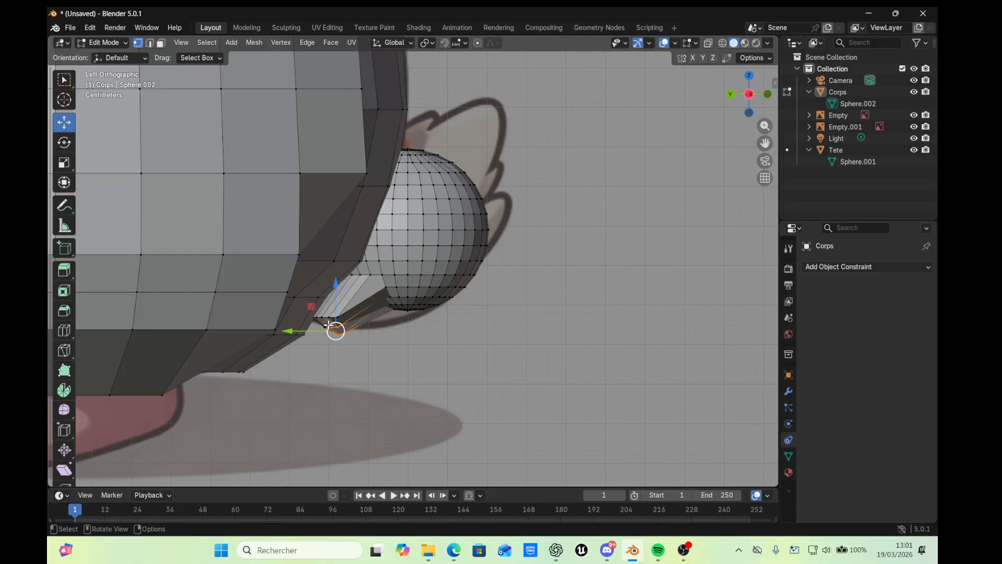
left_click_drag(328, 325, 358, 323)
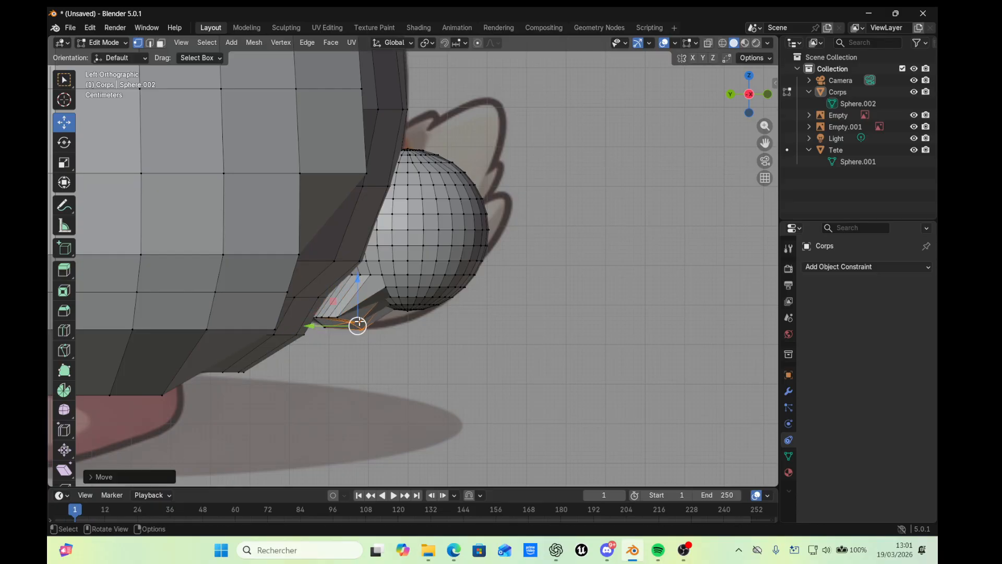
Lower the vertices at the bottom pole of the tail sphere onto the reference outline and adjust the neighbouring vertices
left_click_drag(434, 327, 387, 308)
key("g")
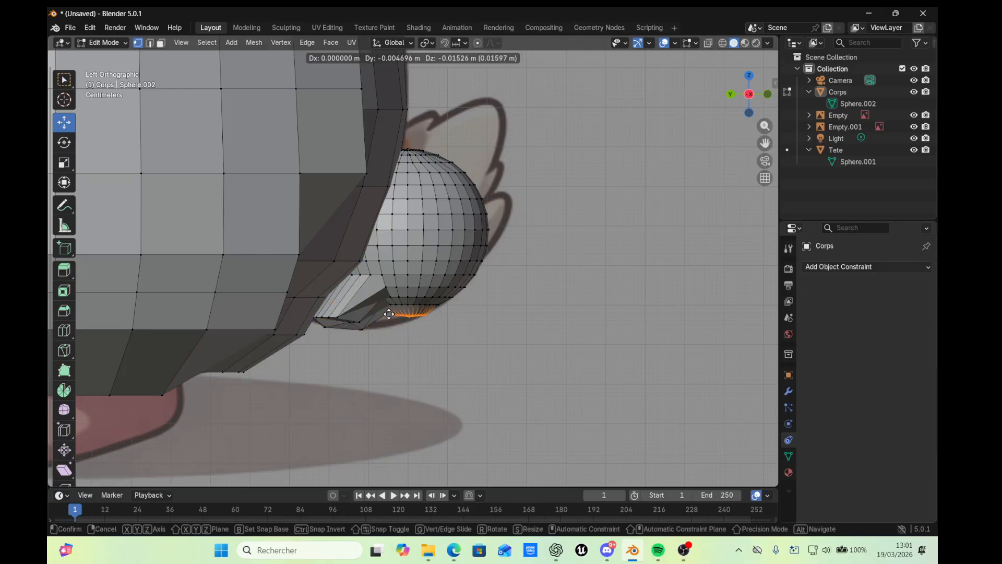
left_click(387, 315)
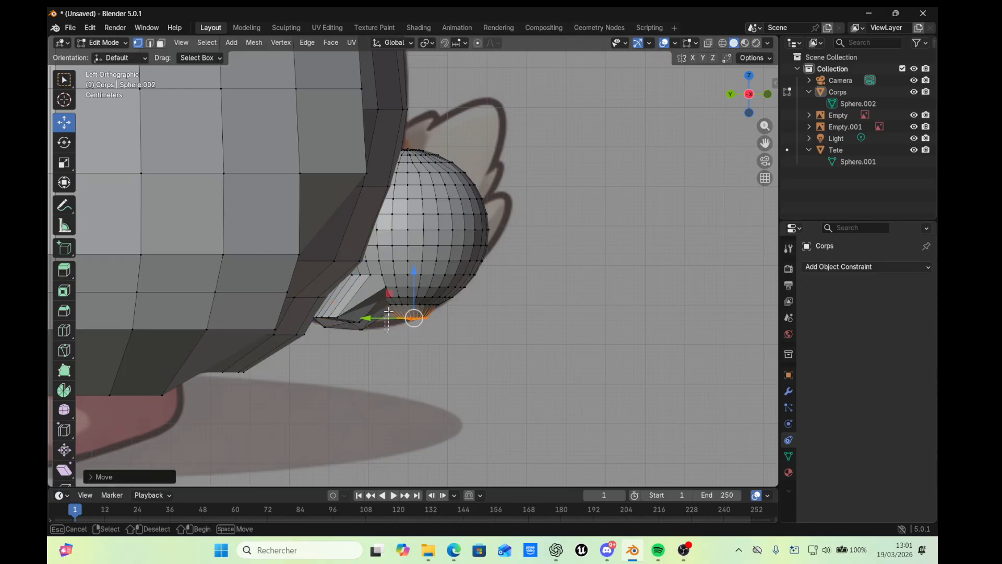
left_click(390, 309)
left_click_drag(377, 334, 394, 303)
key("g")
left_click(392, 309)
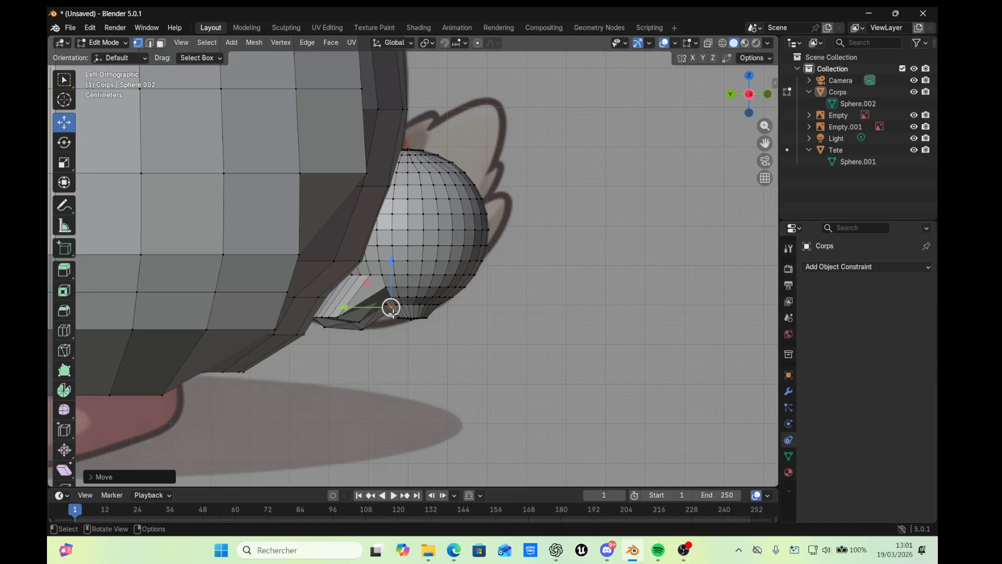
left_click(377, 341)
left_click(385, 348)
Move the stray vertices on the tail's underside down onto the reference outline to fill the notch beside the bottom pole
scroll(385, 348, "up", 4)
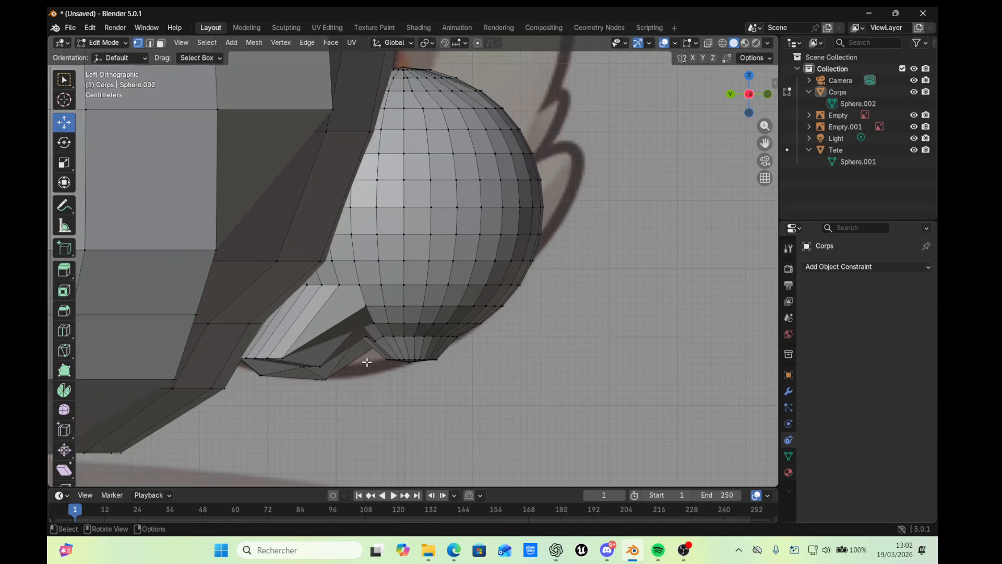
left_click(368, 339)
left_click_drag(369, 340, 376, 374)
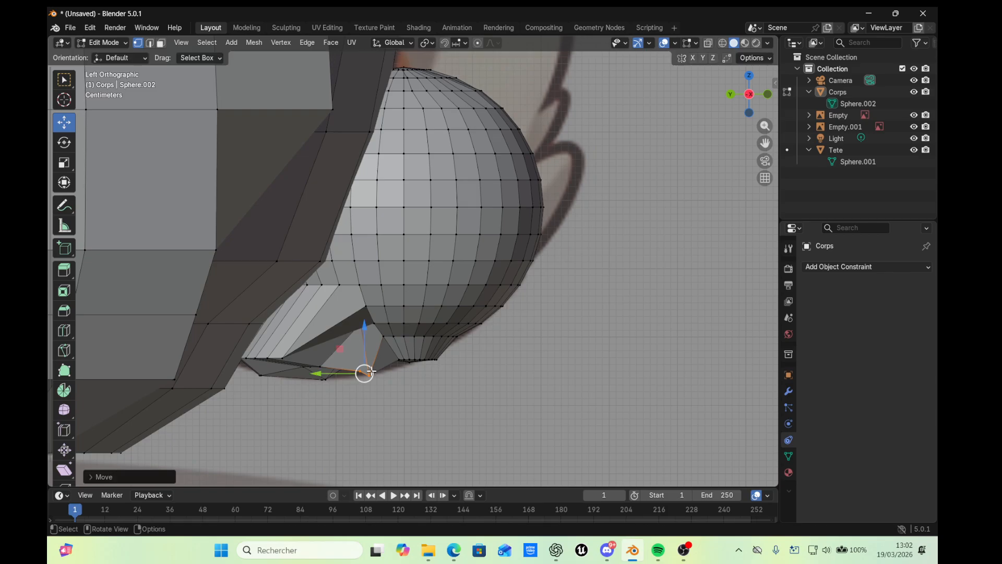
left_click(483, 349)
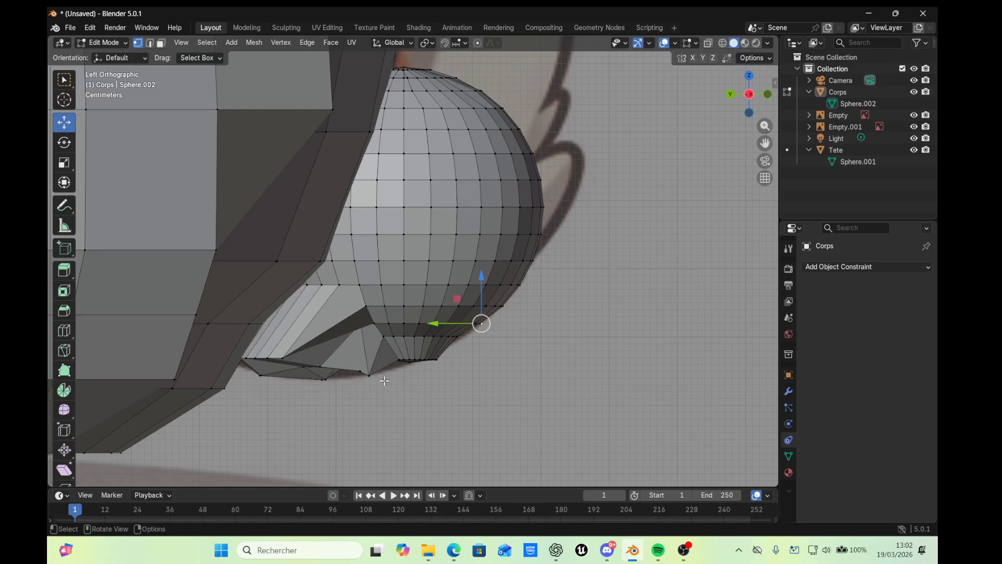
left_click_drag(399, 360, 400, 364)
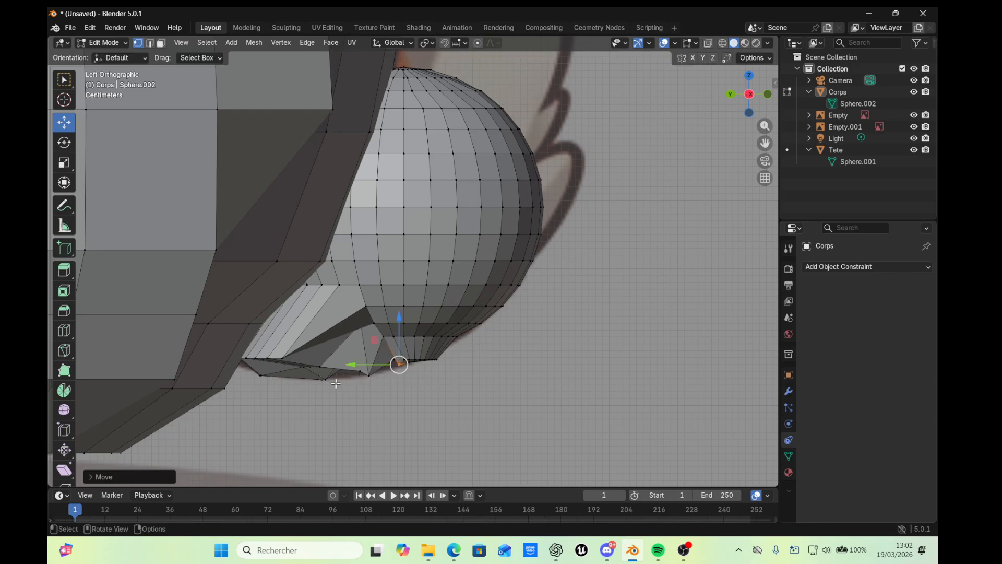
left_click_drag(323, 380, 350, 358)
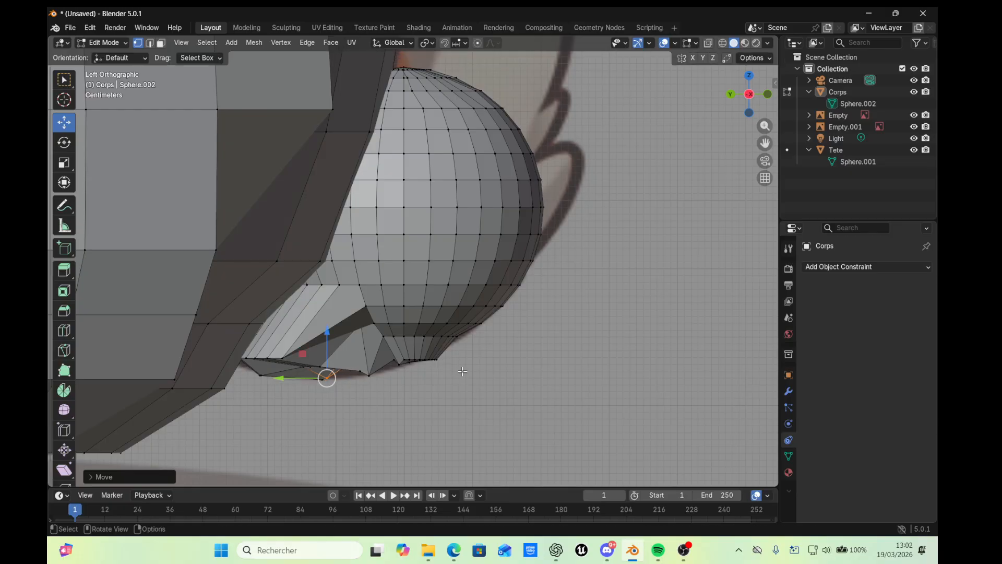
Show the mesh in wireframe, move the remaining inner vertex onto the tail's lower outline and edge-slide it slightly
key("z")
left_click(379, 366)
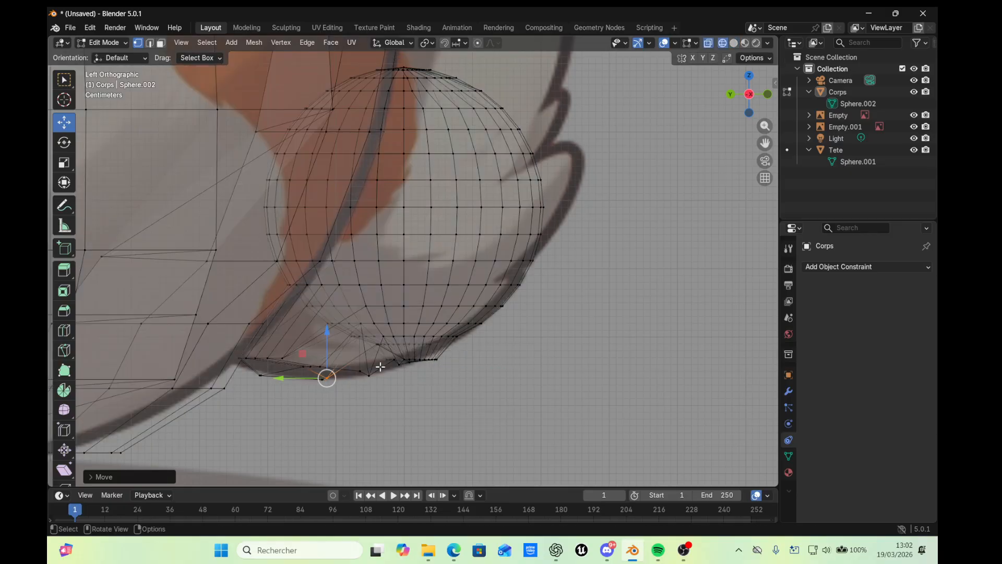
left_click(337, 398)
left_click(350, 411)
left_click_drag(337, 407, 374, 407)
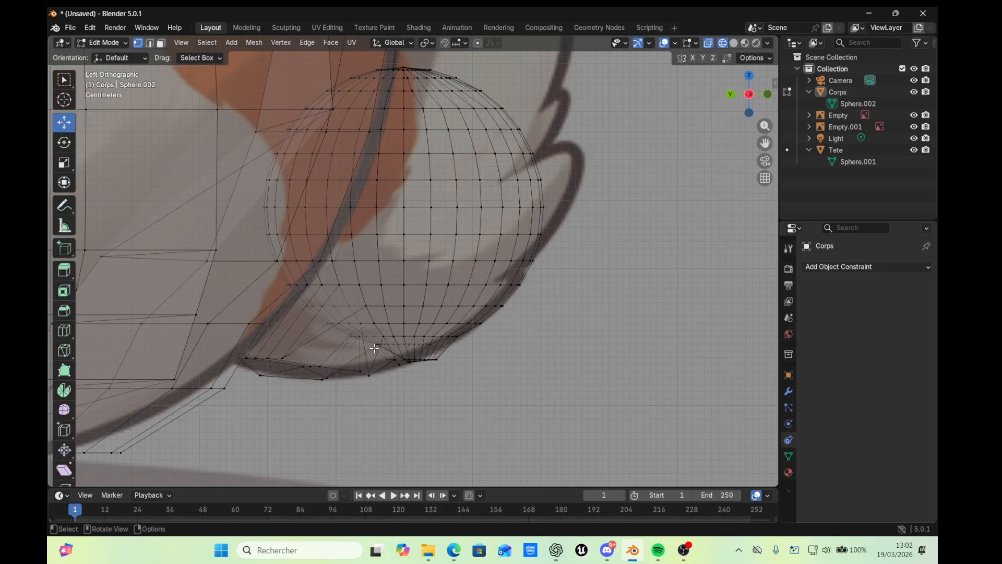
left_click_drag(374, 347, 382, 340)
left_click_drag(380, 344, 366, 371)
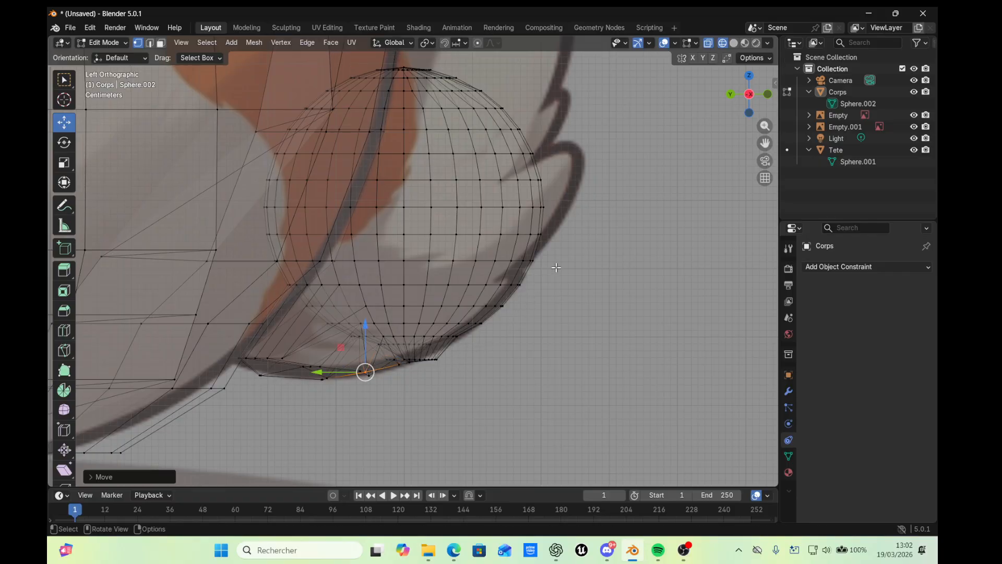
key("g")
key("g")
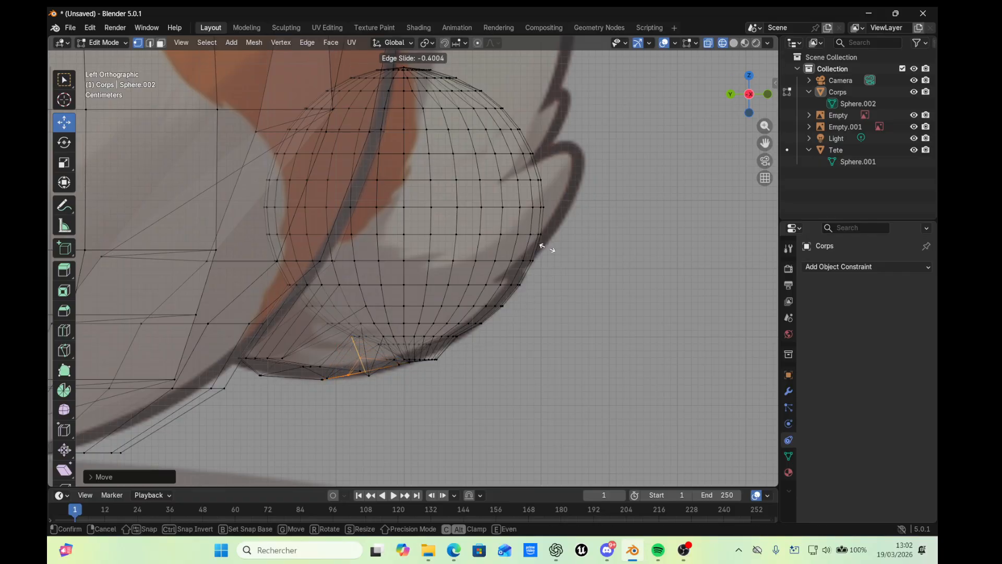
left_click(553, 263)
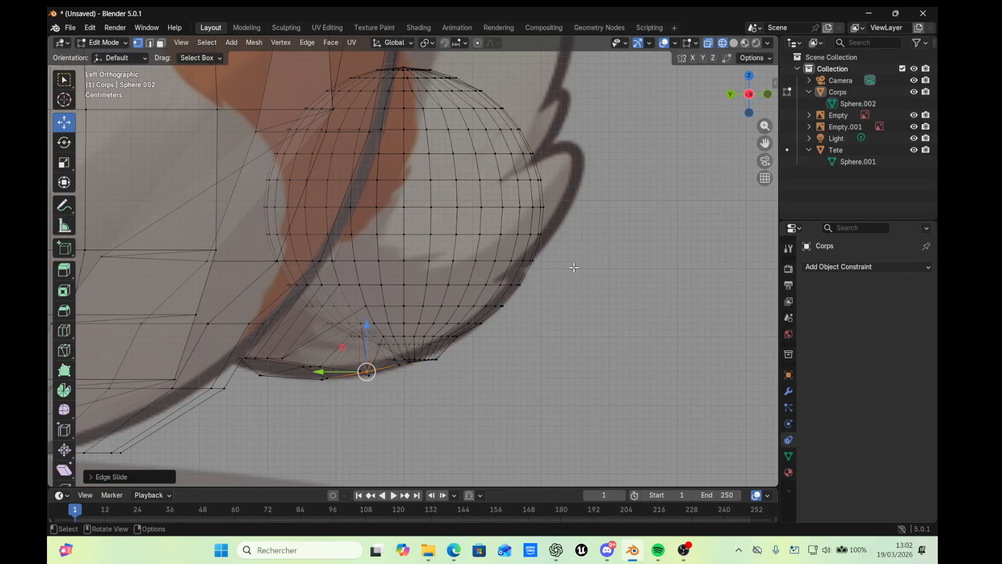
Pull three rows of vertices on the sphere's rear side outward to form the lower tuft of the reference tail
left_click_drag(573, 267, 527, 195)
key("g")
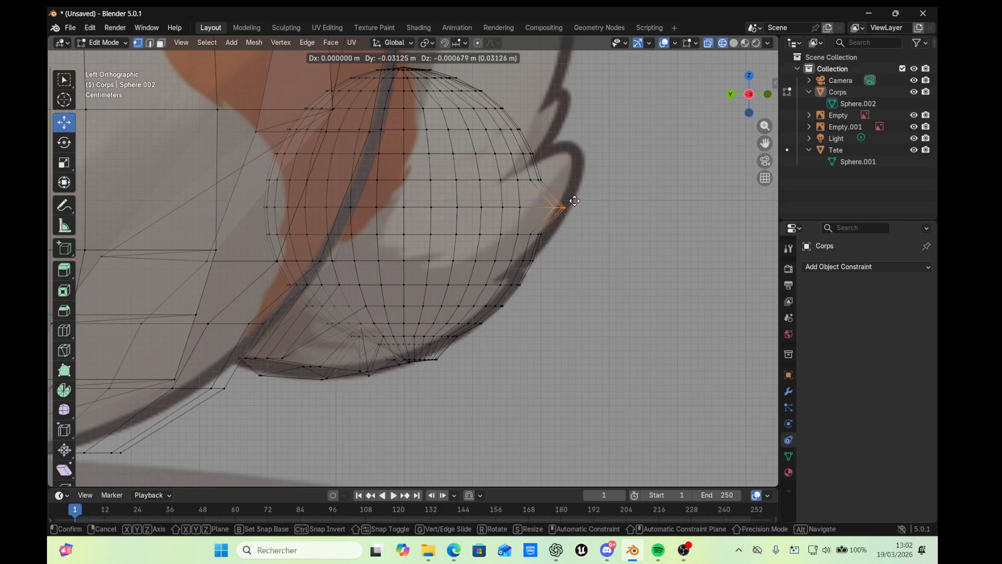
left_click(574, 201)
left_click_drag(594, 163, 527, 184)
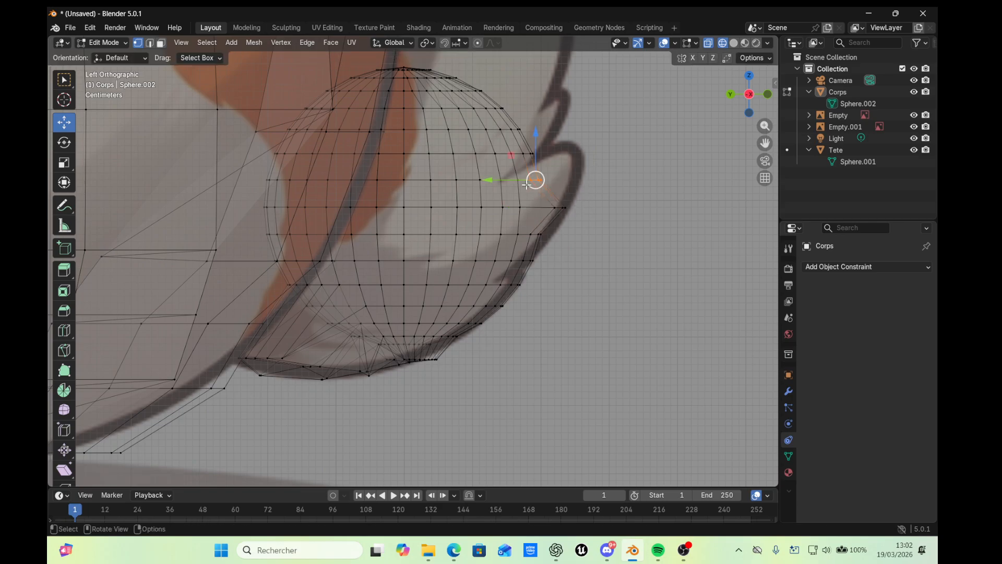
key("g")
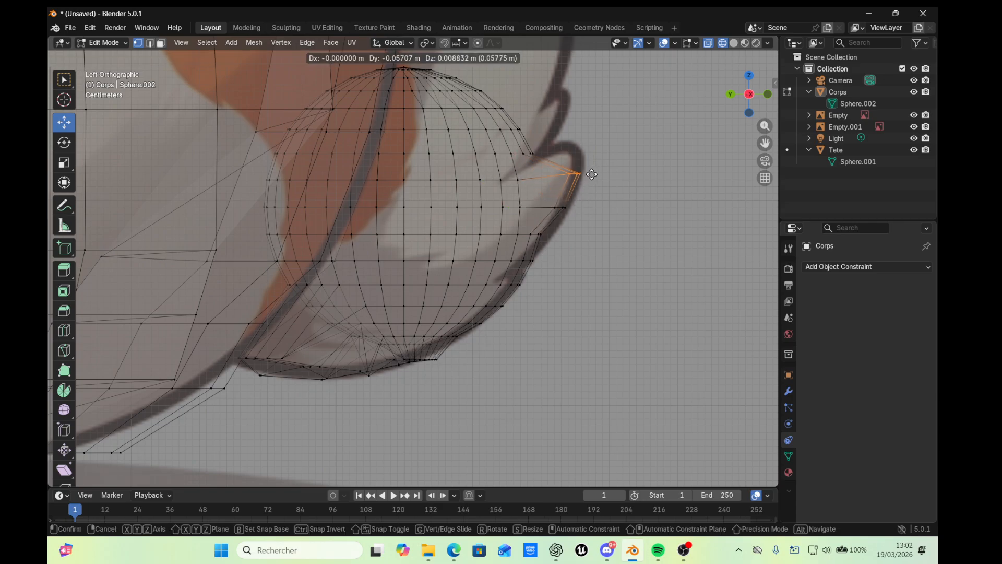
left_click(576, 174)
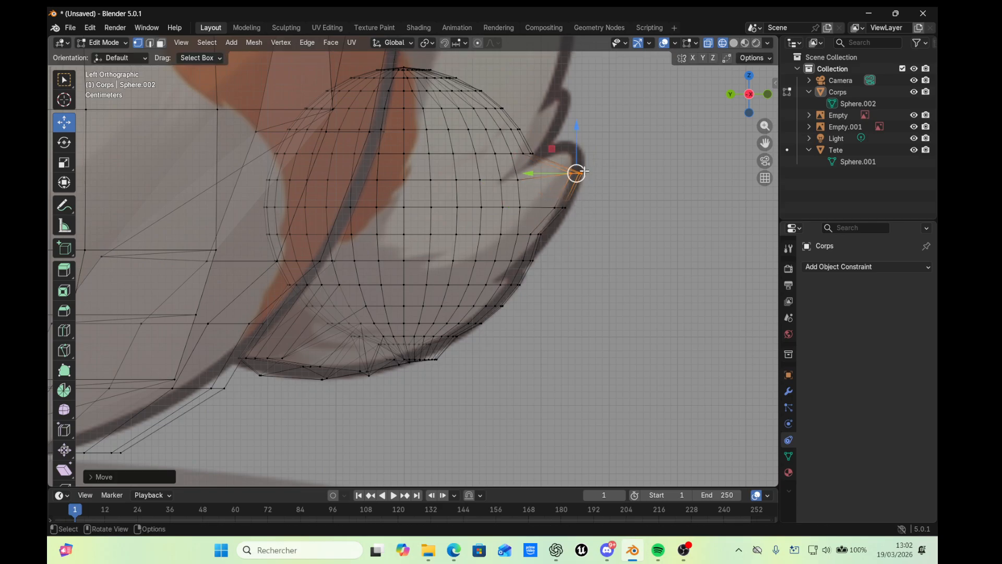
left_click(531, 154)
left_click_drag(536, 157, 576, 152)
mouse_move(530, 124)
left_mouse_down()
mouse_move(516, 130)
mouse_move(541, 128)
left_mouse_up()
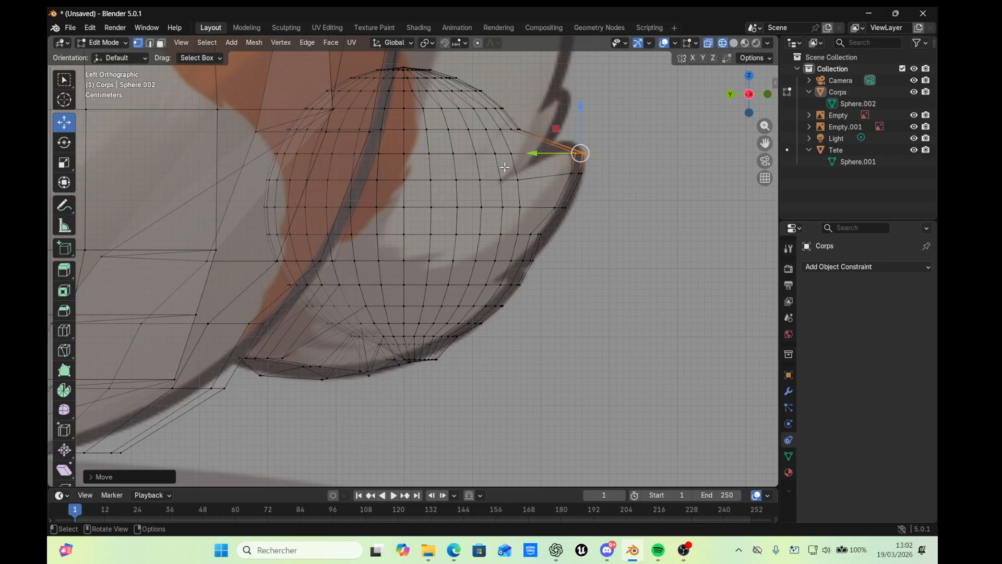
Add a single horizontal loop cut just above the lower tuft and move the new loop down to the tuft's notch
key("ctrl+r")
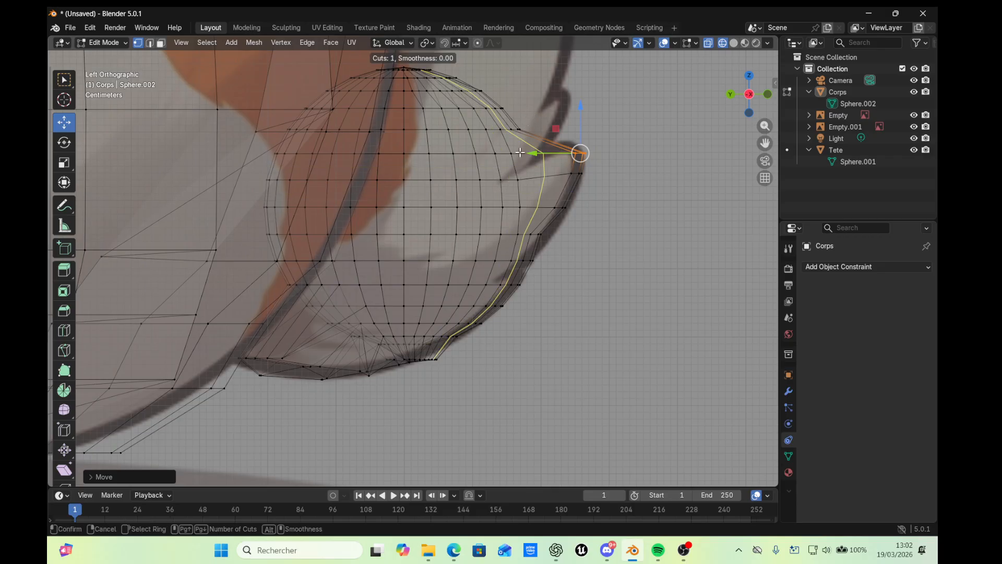
left_click(505, 144)
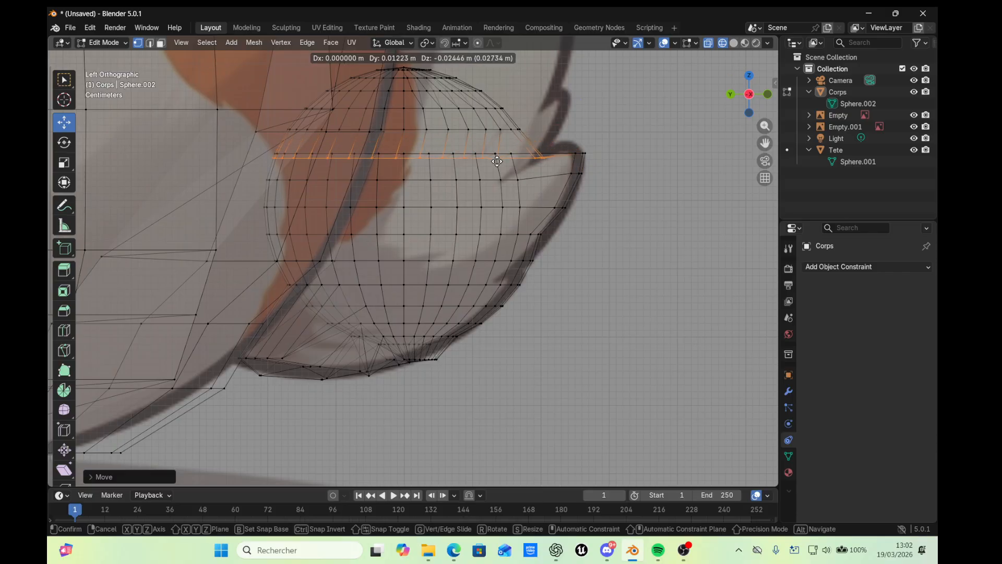
left_click(494, 162)
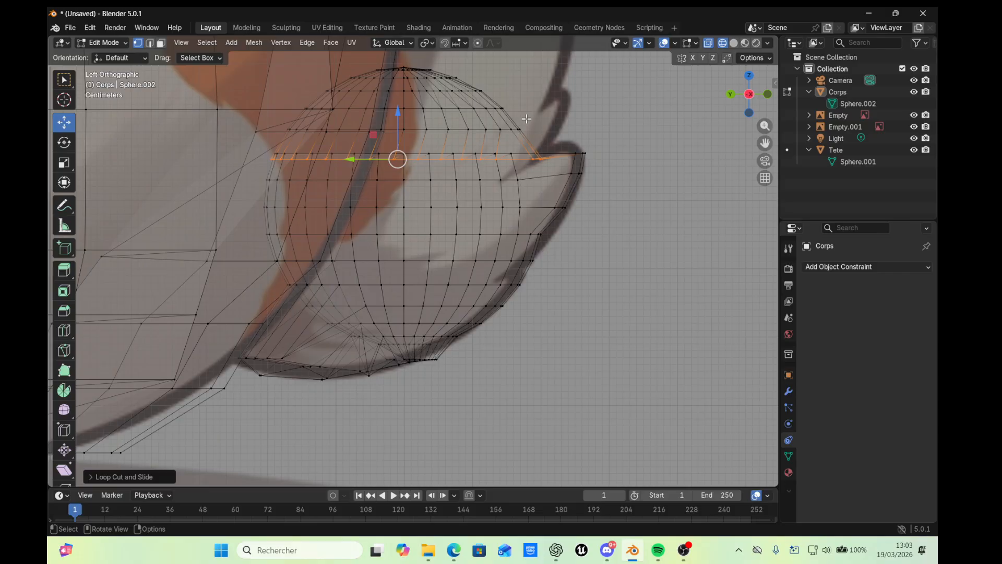
Pull the rear vertices above the loop cut outward and up to form the middle tuft of the reference tail
left_click(501, 137)
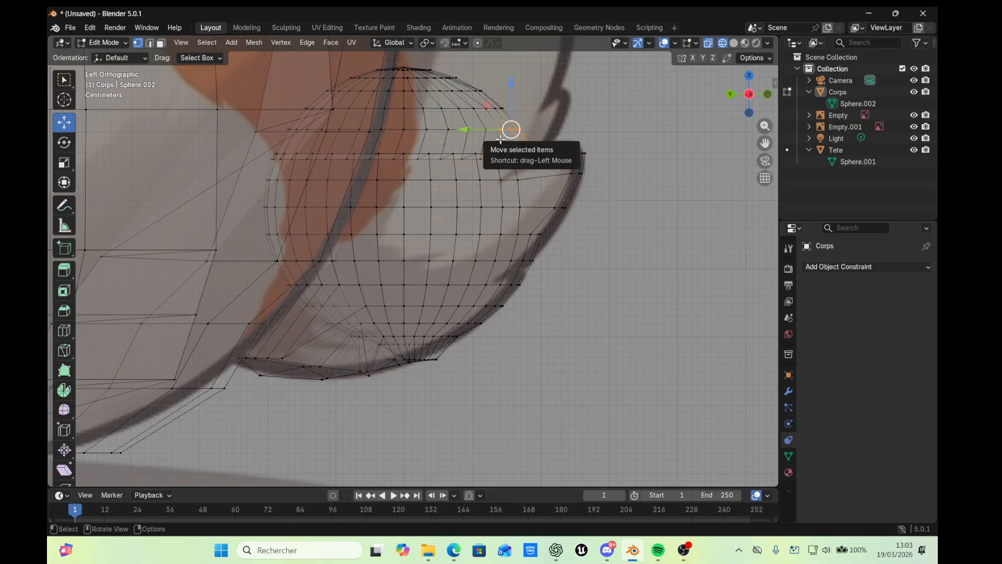
left_click_drag(500, 139, 548, 102)
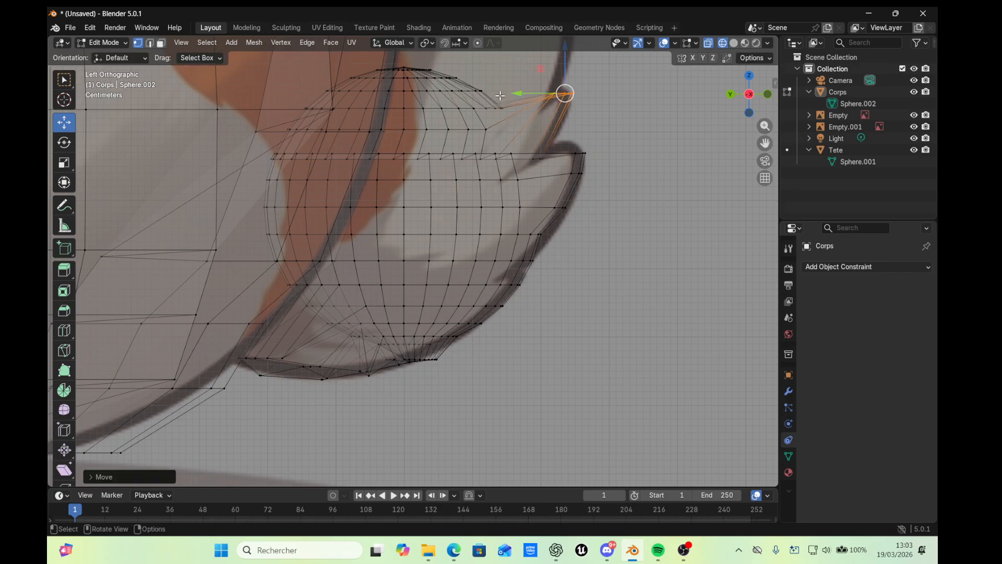
left_click(480, 89)
left_click_drag(479, 90, 552, 78)
scroll(574, 80, "down", 2)
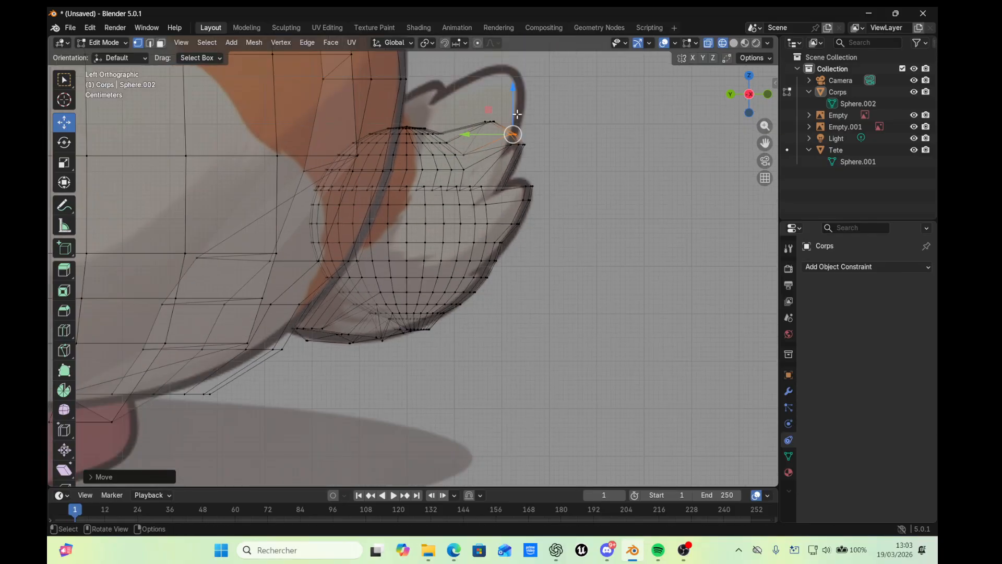
mouse_move(493, 104)
left_mouse_down()
mouse_move(502, 97)
mouse_move(478, 107)
left_mouse_up()
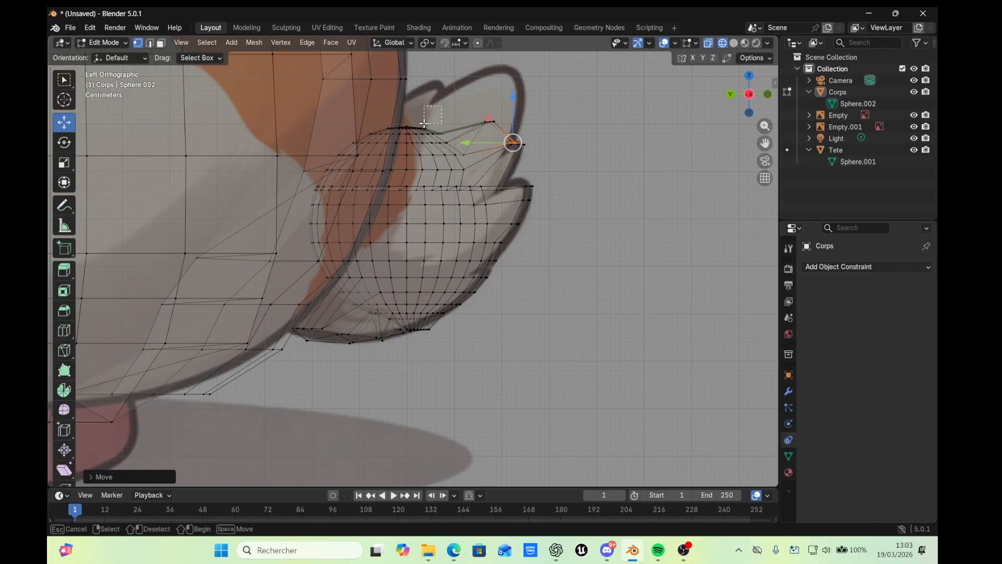
Raise the top vertices to the upper tuft's tip, fit its rear edge to the outline and move the upper root vertices to the body
left_click_drag(416, 127, 509, 82)
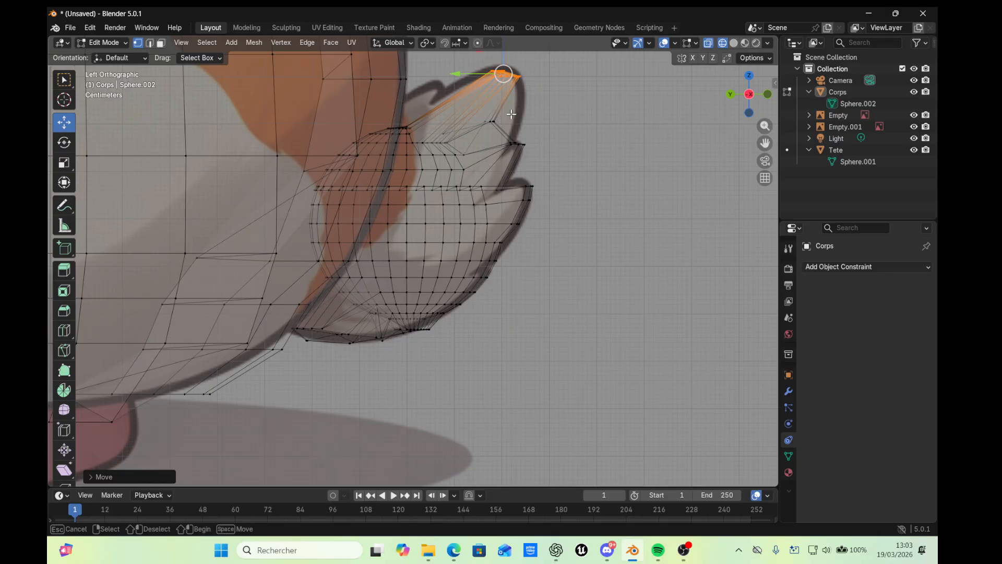
left_click_drag(486, 128, 509, 117)
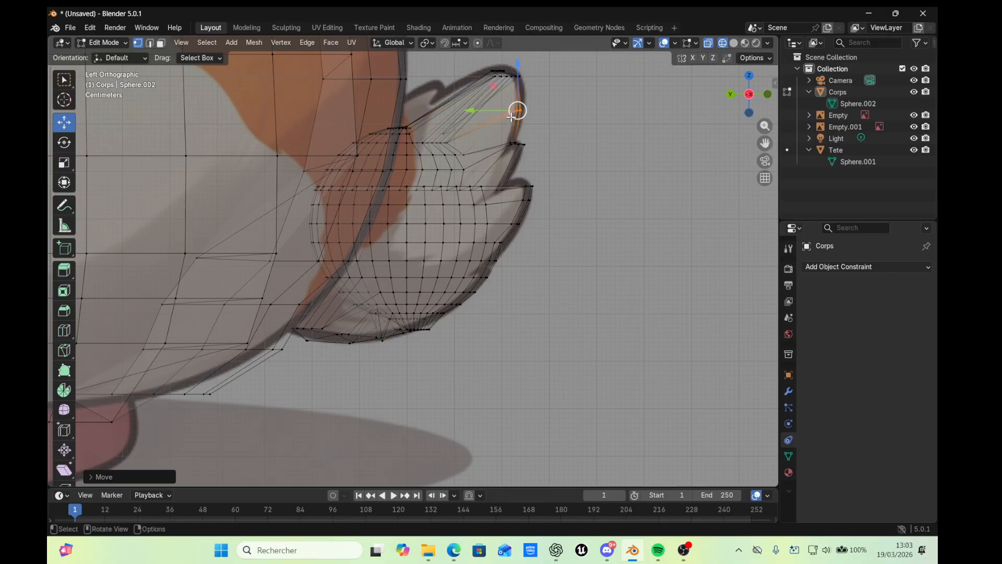
mouse_move(418, 106)
left_mouse_down()
mouse_move(404, 131)
mouse_move(407, 99)
left_mouse_up()
left_click(544, 203)
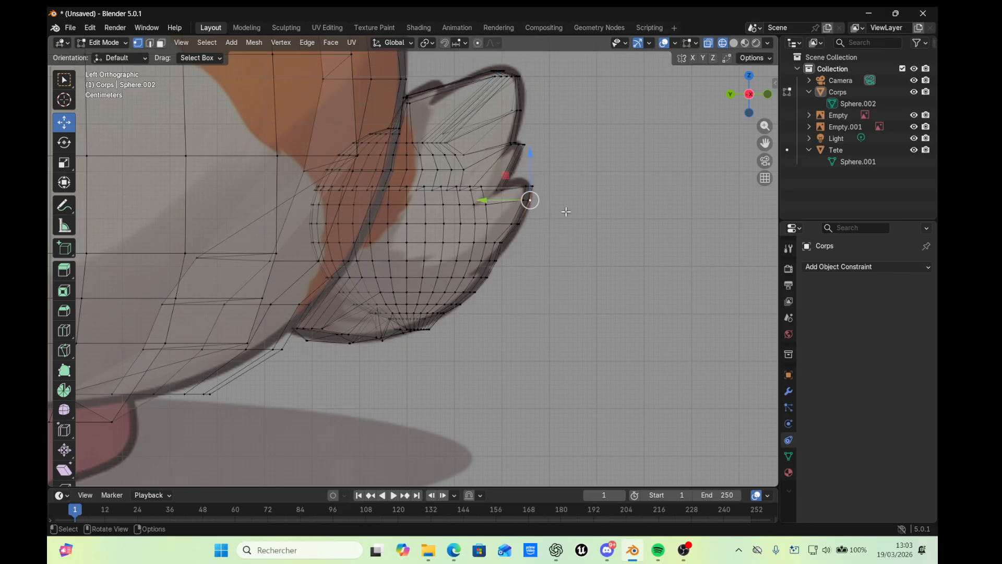
left_click(583, 247)
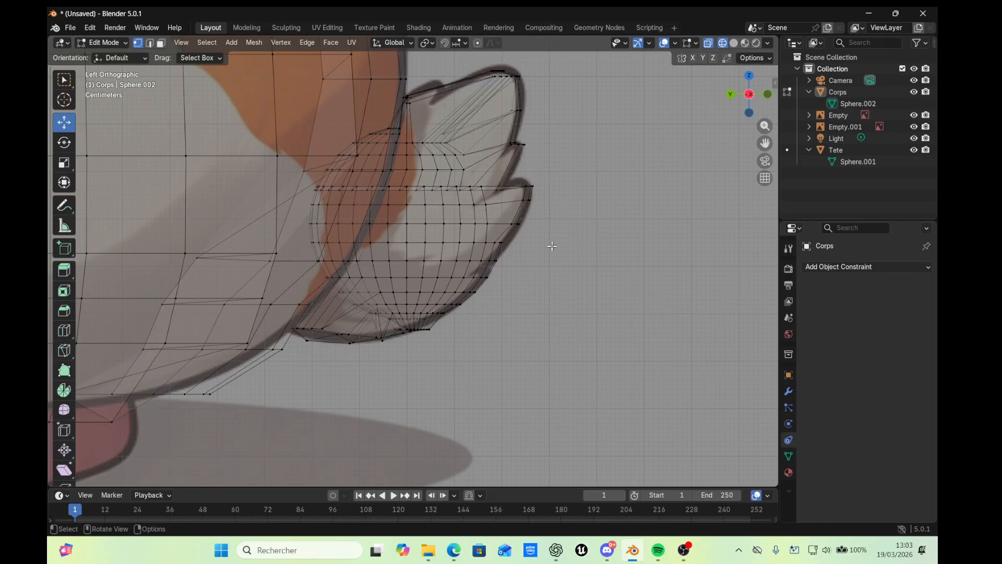
Switch to the front view and examine the reshaped tail against the body
left_click(767, 95)
left_click(767, 95)
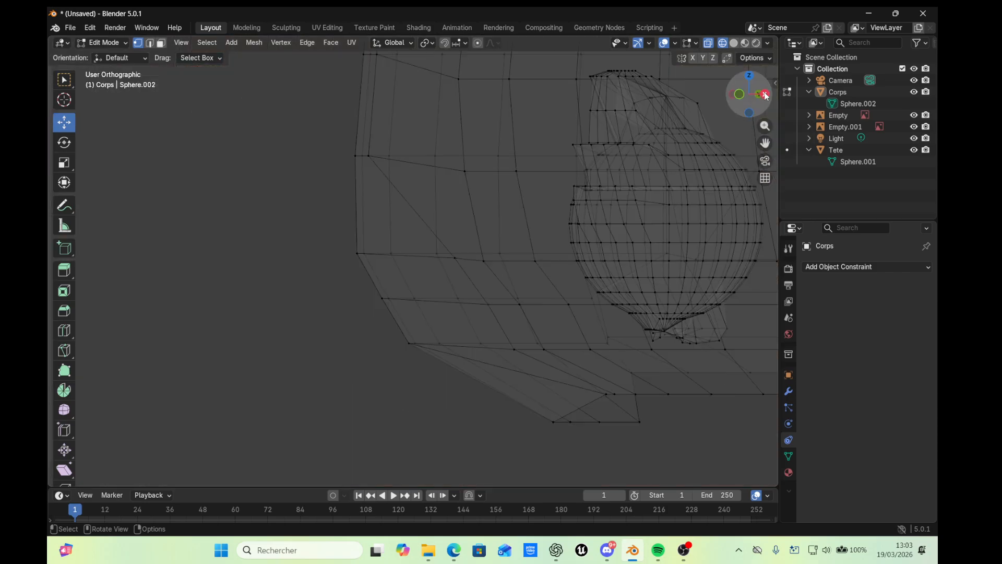
left_click(767, 95)
left_click(767, 95)
left_click(767, 95)
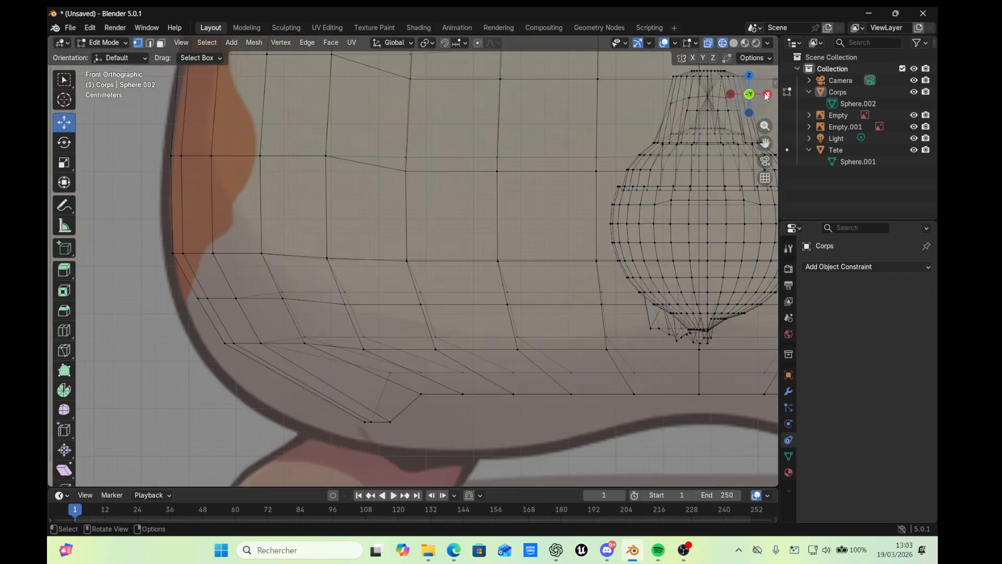
View the body and tail from behind and switch the display to solid shading
left_click(766, 95)
left_click(767, 95)
left_click(767, 95)
left_click(767, 95)
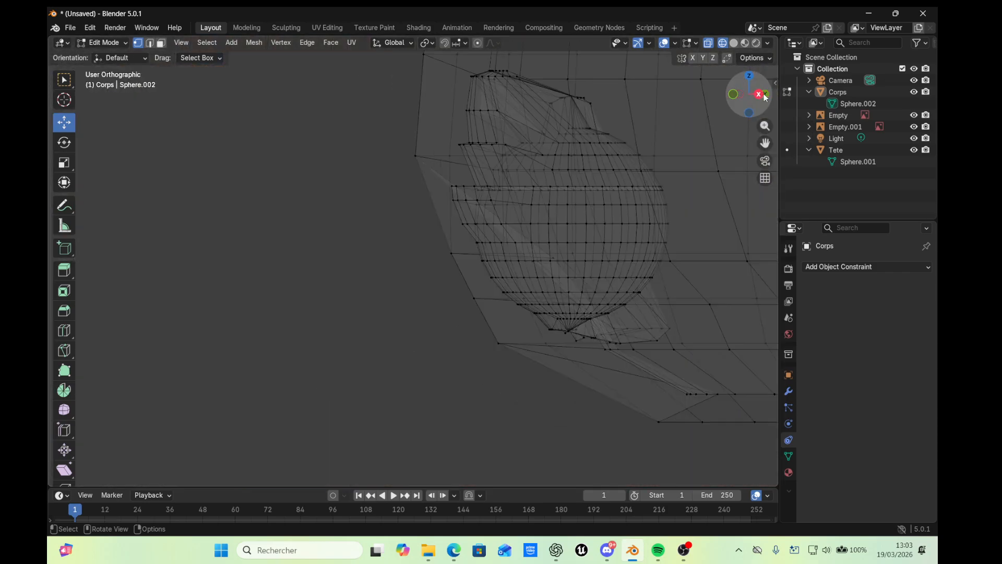
left_click(767, 95)
left_click(767, 95)
scroll(595, 175, "down", 8)
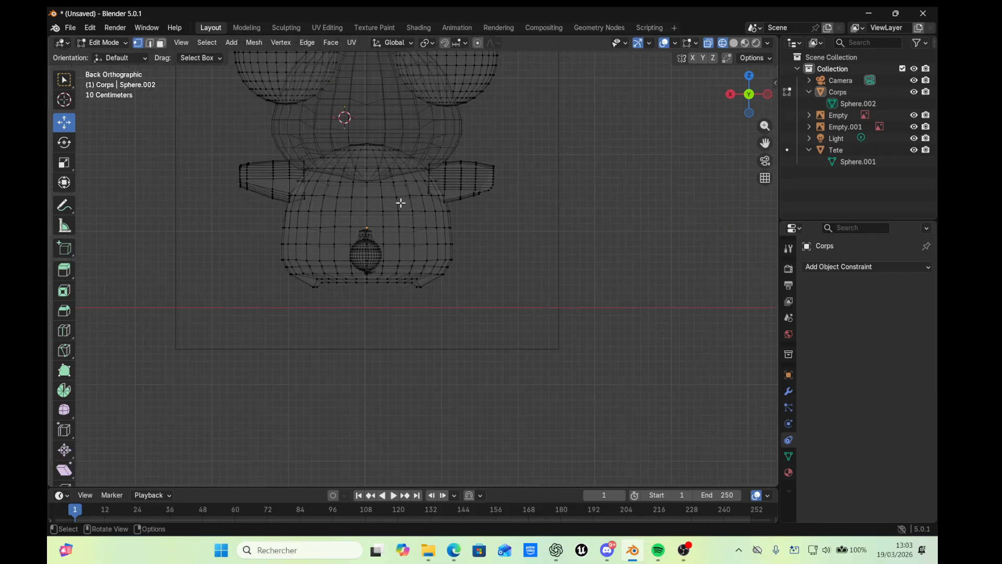
key("z")
left_click(470, 203)
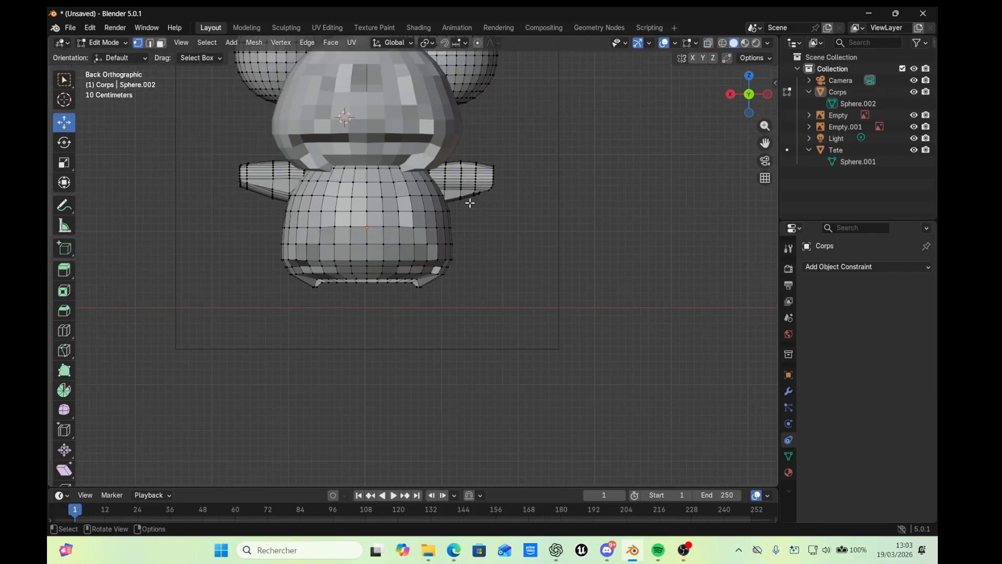
Examine the solid-shaded hamster from the left, right and back, checking how the tail sits on the body
left_click(767, 94)
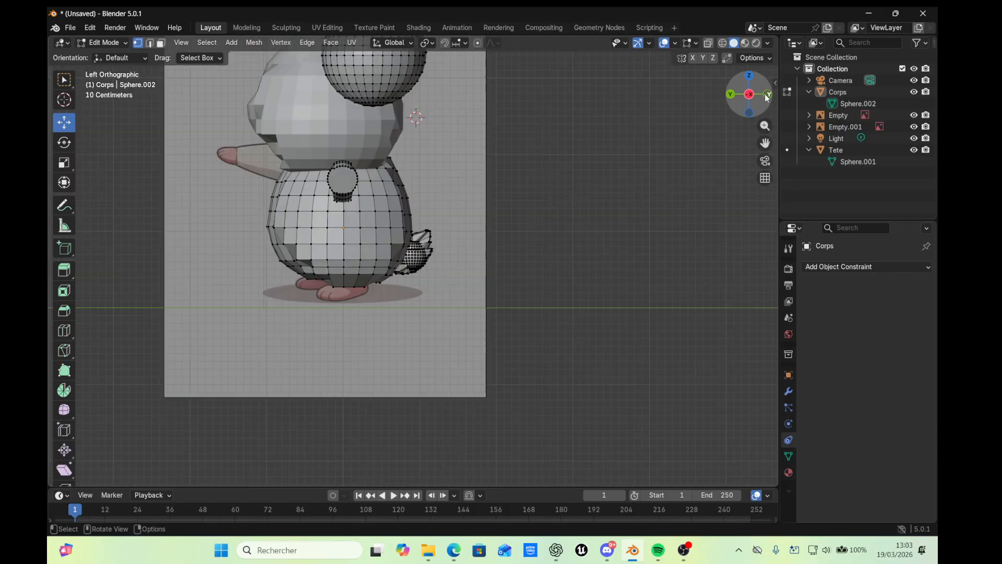
left_click(767, 95)
left_click(767, 95)
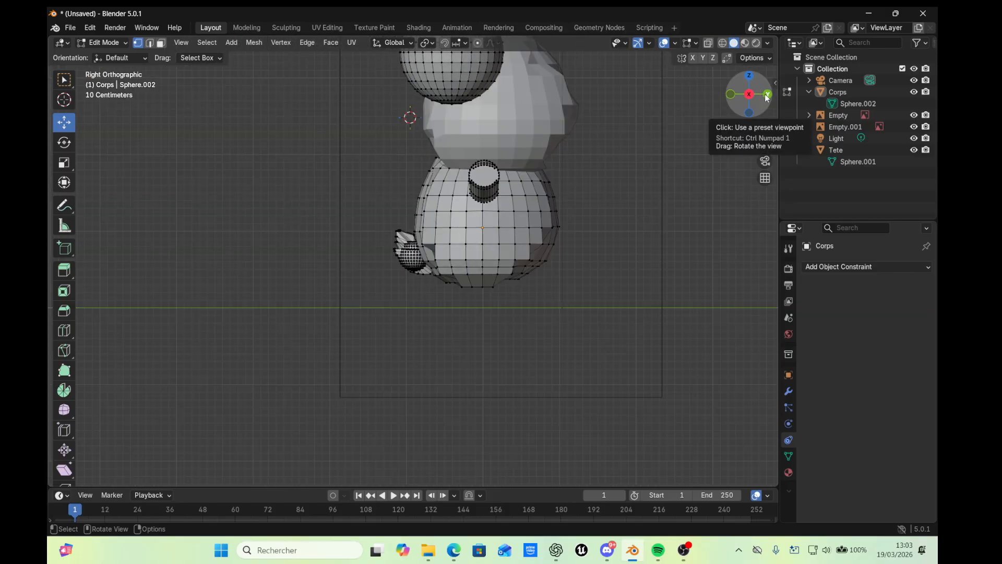
left_click(767, 95)
left_click(767, 95)
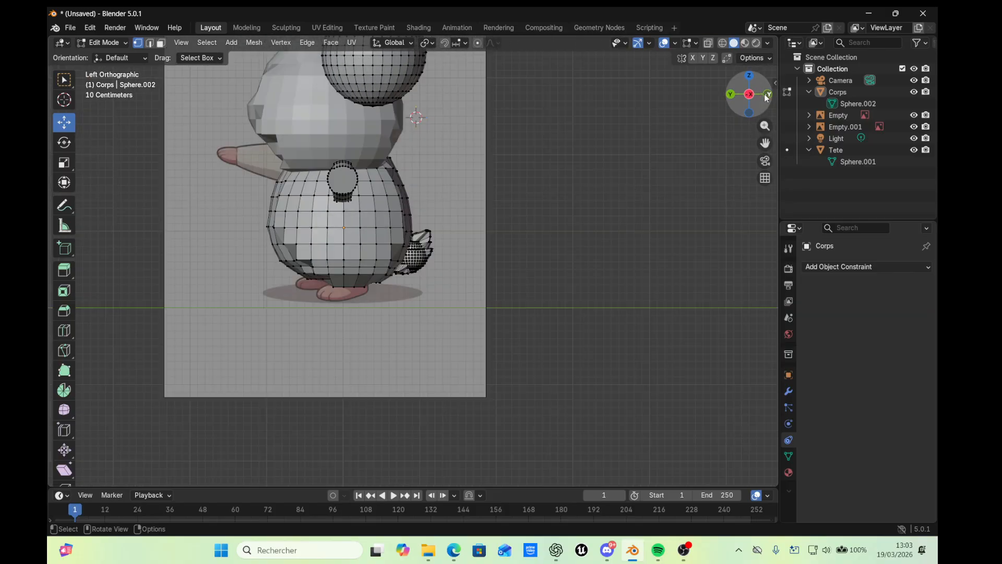
left_click(767, 95)
left_click_drag(768, 94, 766, 97)
left_click(766, 97)
left_click(766, 96)
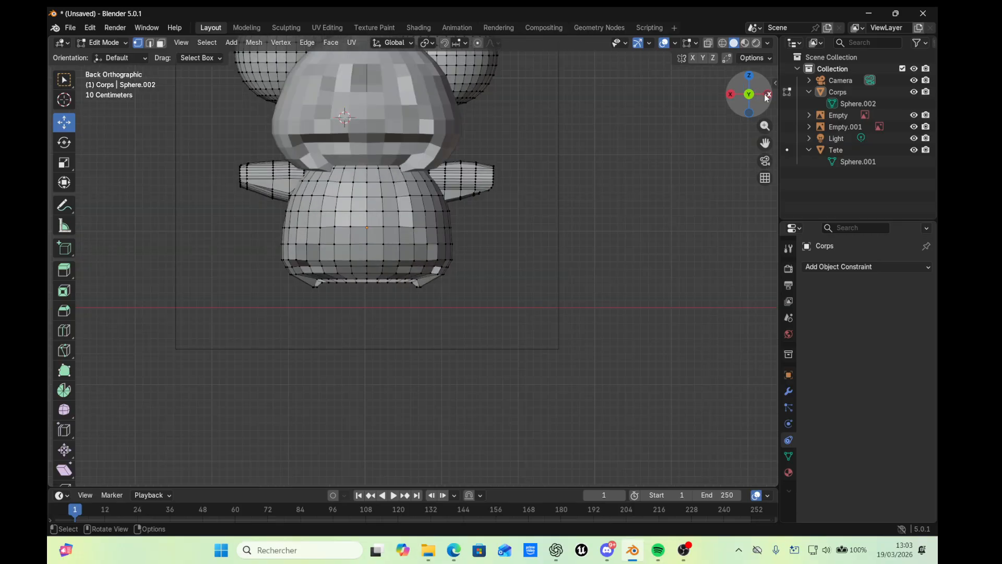
left_click(766, 96)
left_click(766, 96)
left_click(766, 96)
left_click(766, 97)
left_click_drag(765, 126, 477, 116)
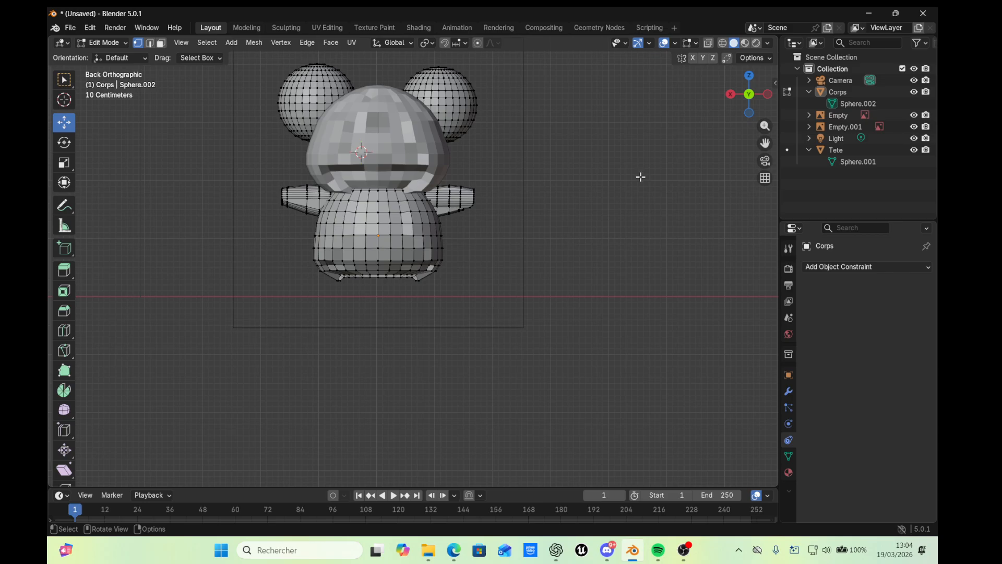
Return the display to wireframe and show the body over the reference from the left side
scroll(629, 181, "up", 5)
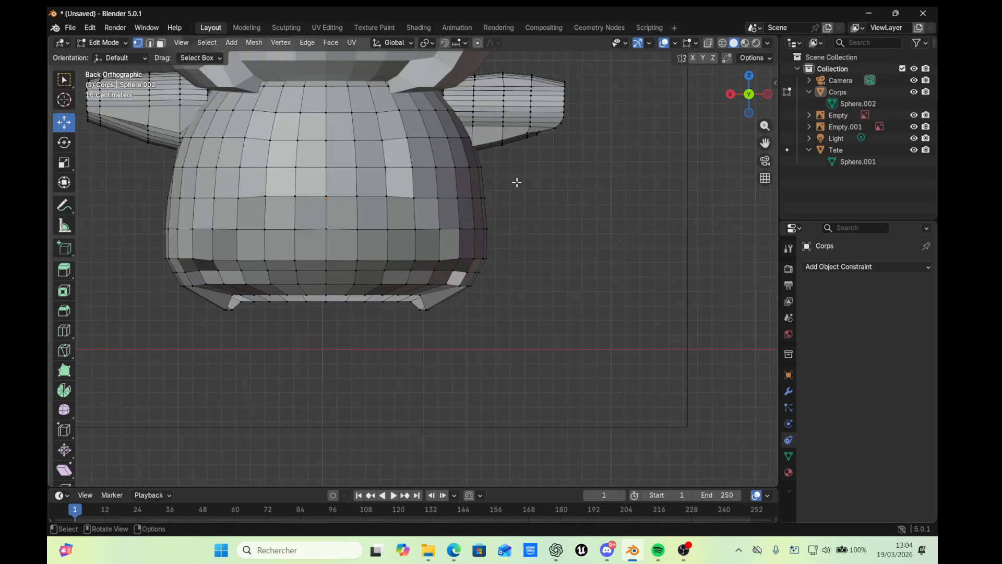
key("z")
left_click(421, 210)
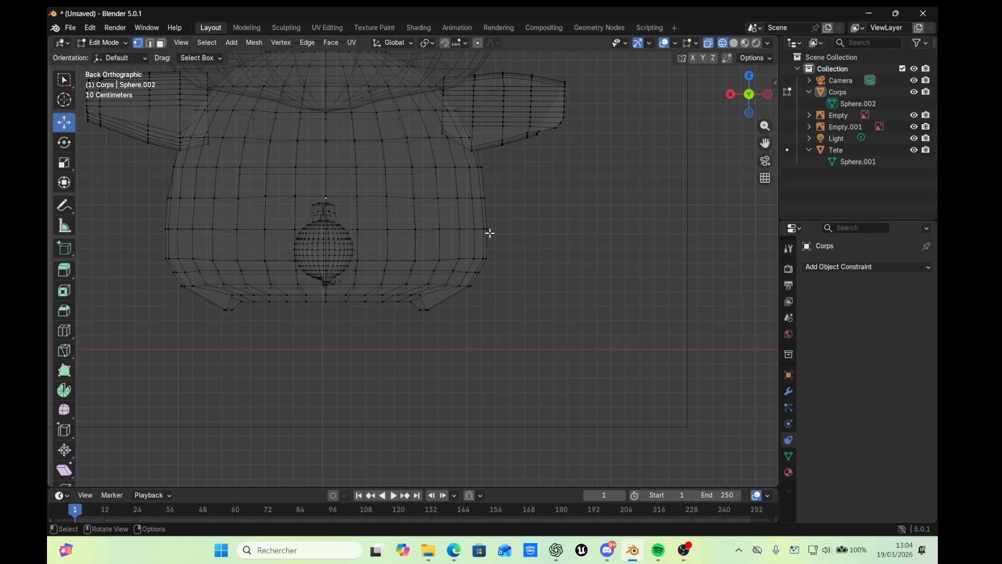
left_click(767, 94)
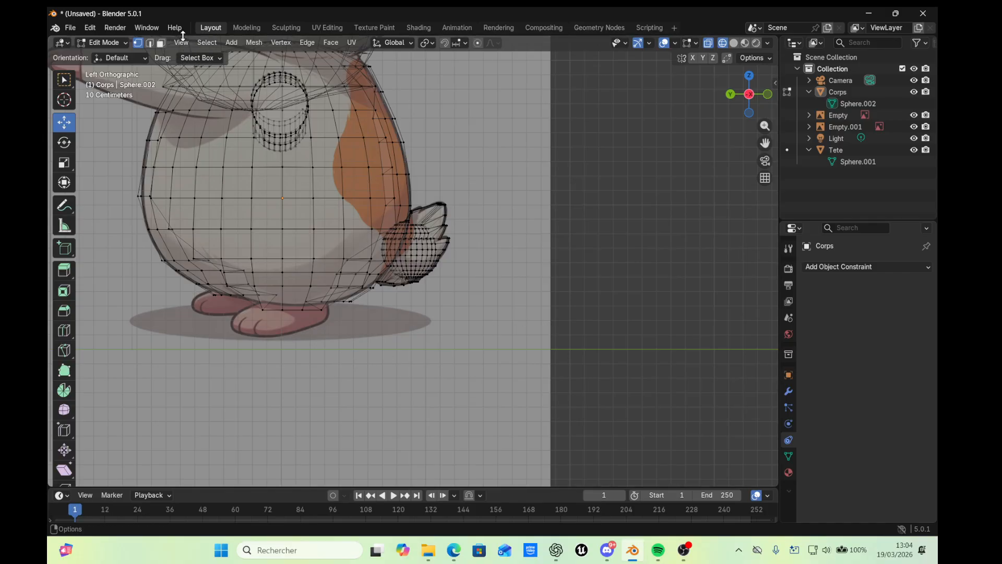
left_click(231, 43)
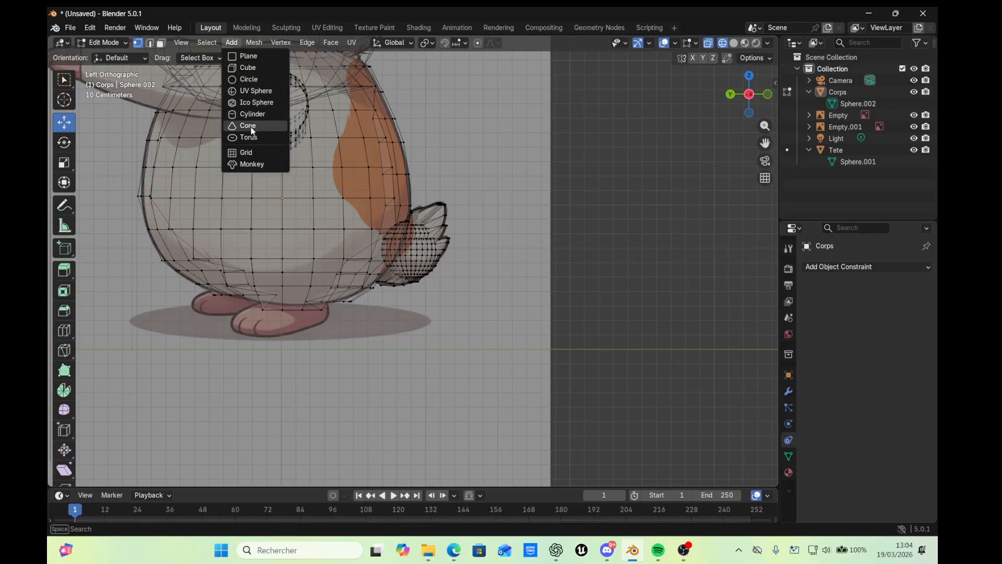
left_click(249, 79)
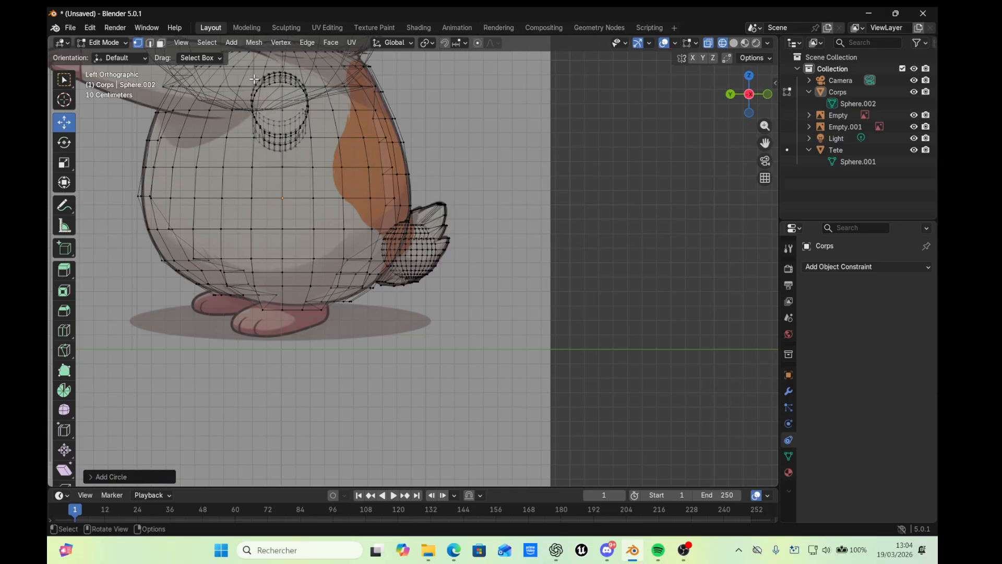
scroll(522, 207, "down", 5)
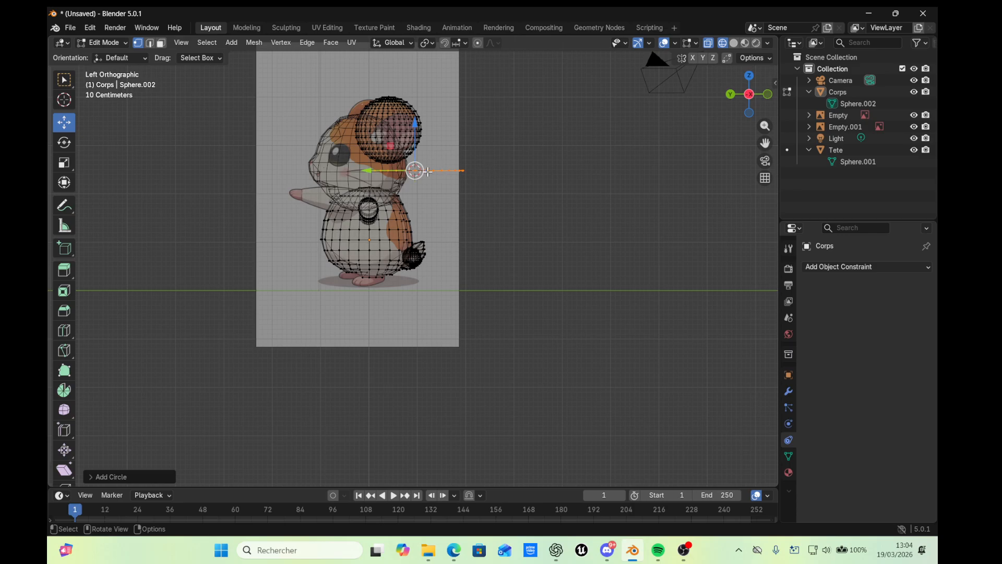
left_click_drag(369, 172, 457, 178)
scroll(507, 177, "up", 2)
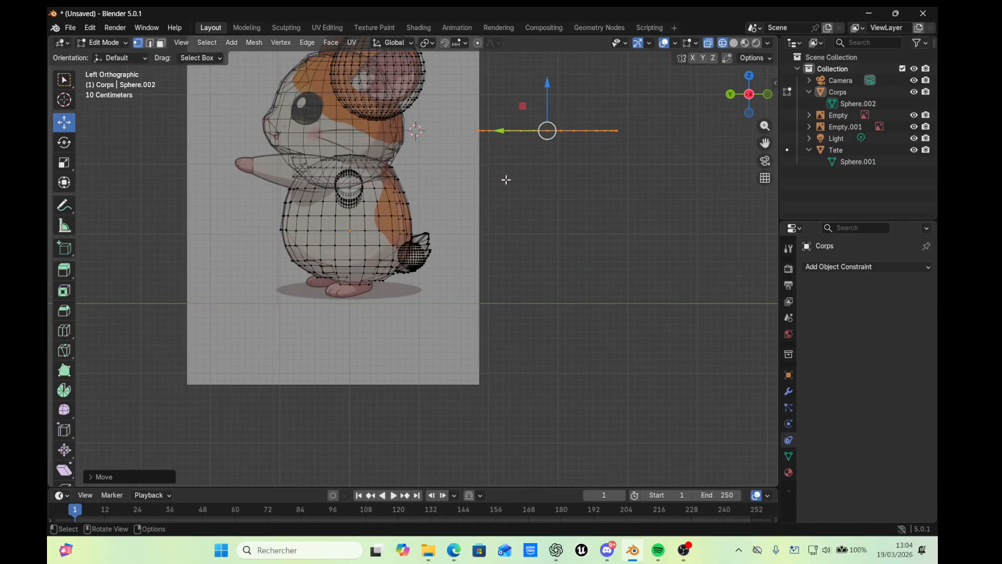
left_click(509, 180)
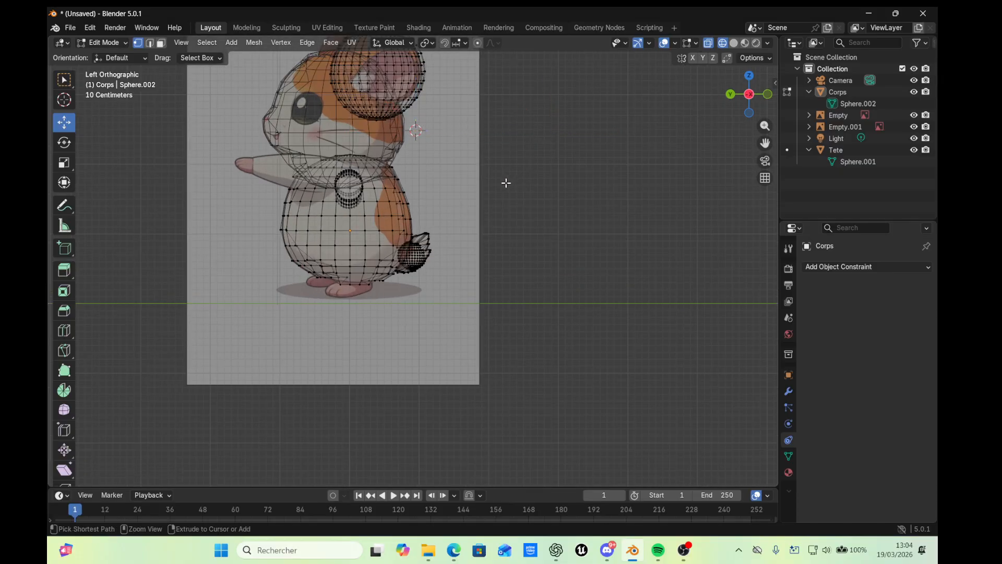
Add a UV sphere to the Corps mesh and scale it down uniformly to roughly foot size
left_click(231, 43)
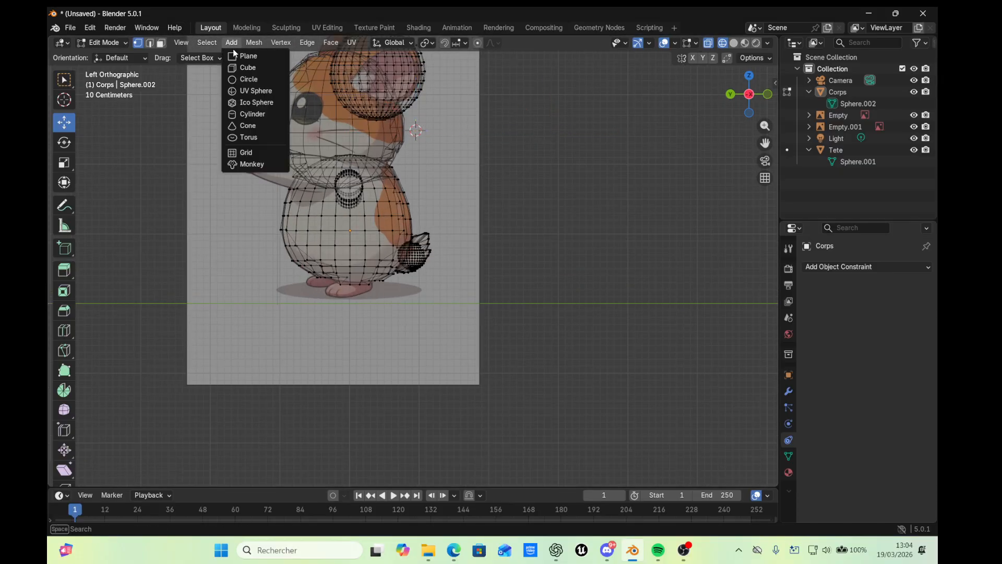
left_click(260, 91)
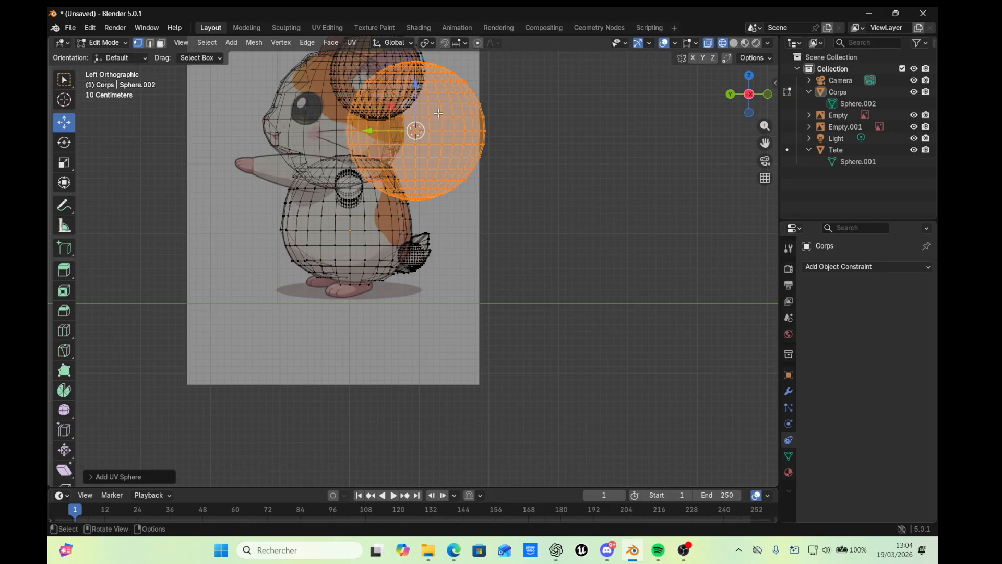
left_click(65, 162)
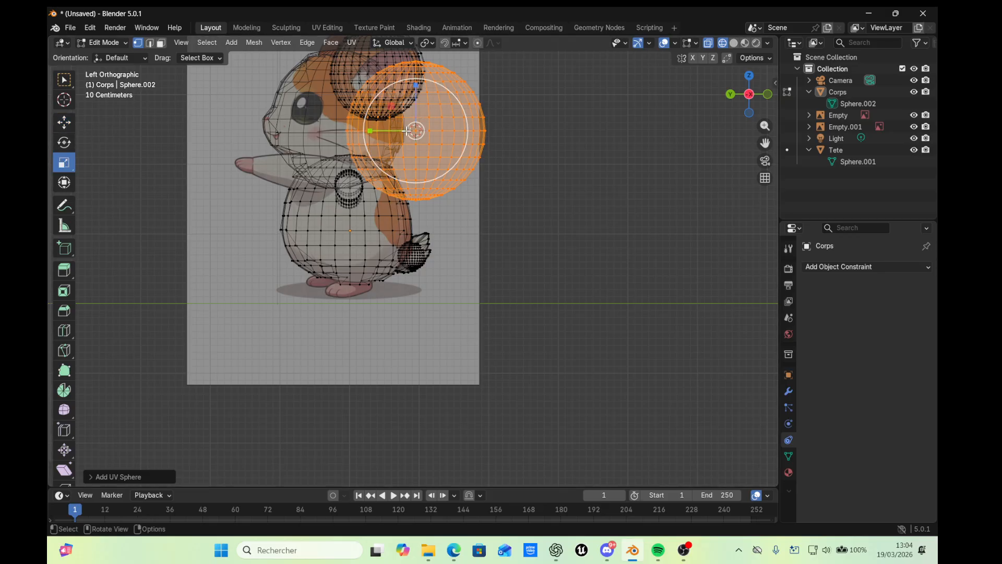
left_click_drag(419, 131, 415, 131)
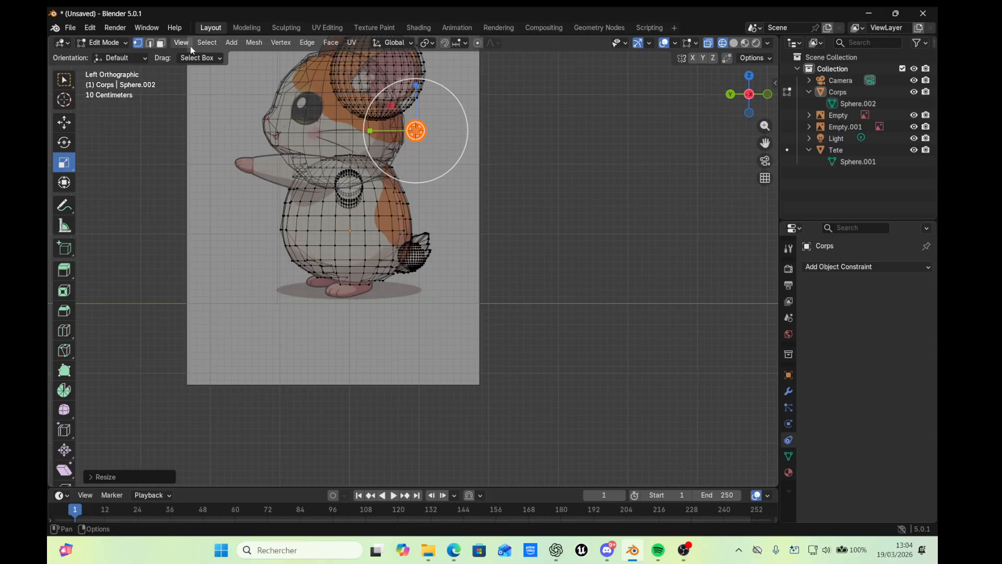
Move the small sphere down and forward onto the reference foot below the body in the left view
left_click(64, 122)
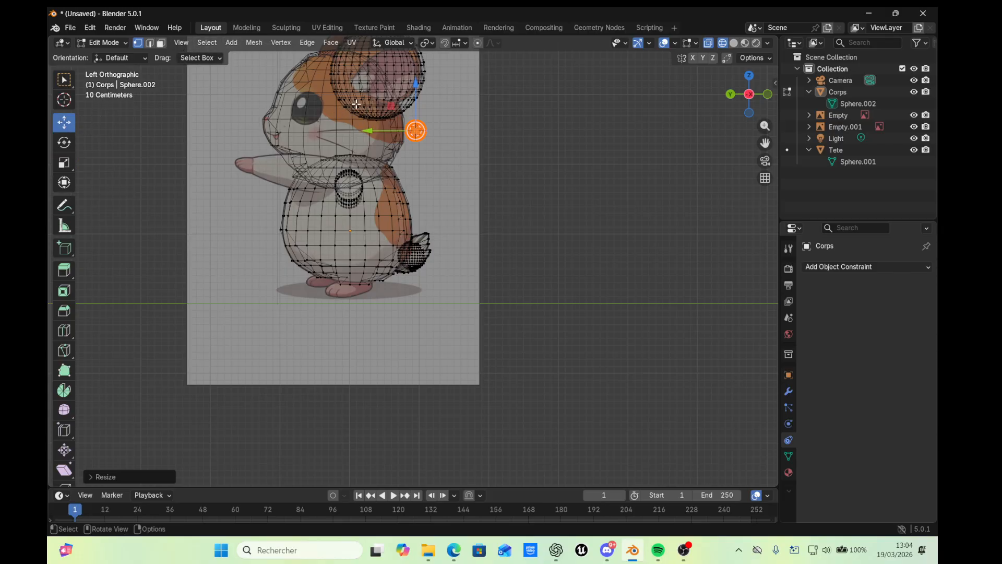
left_click_drag(415, 90, 356, 256)
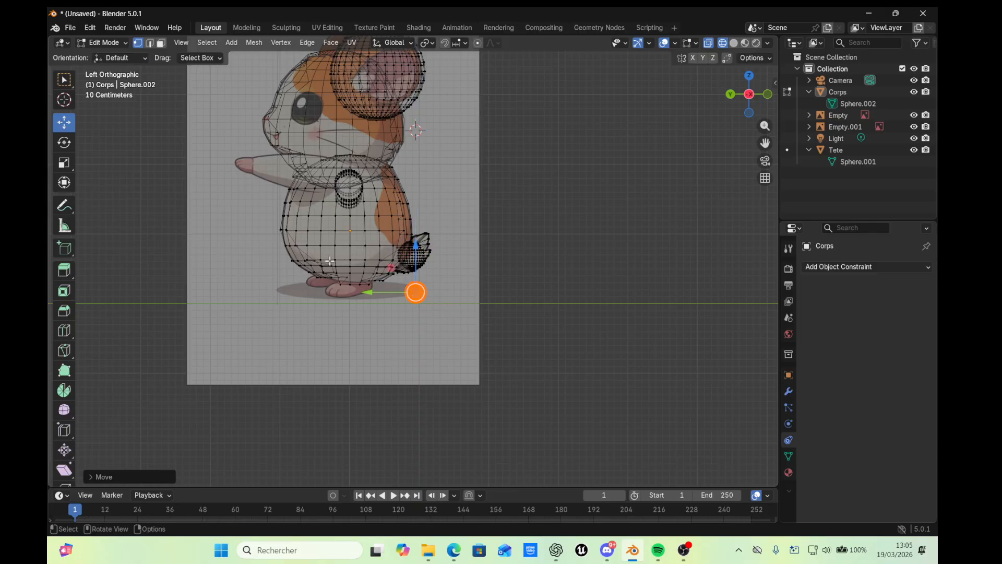
left_click_drag(369, 292, 306, 292)
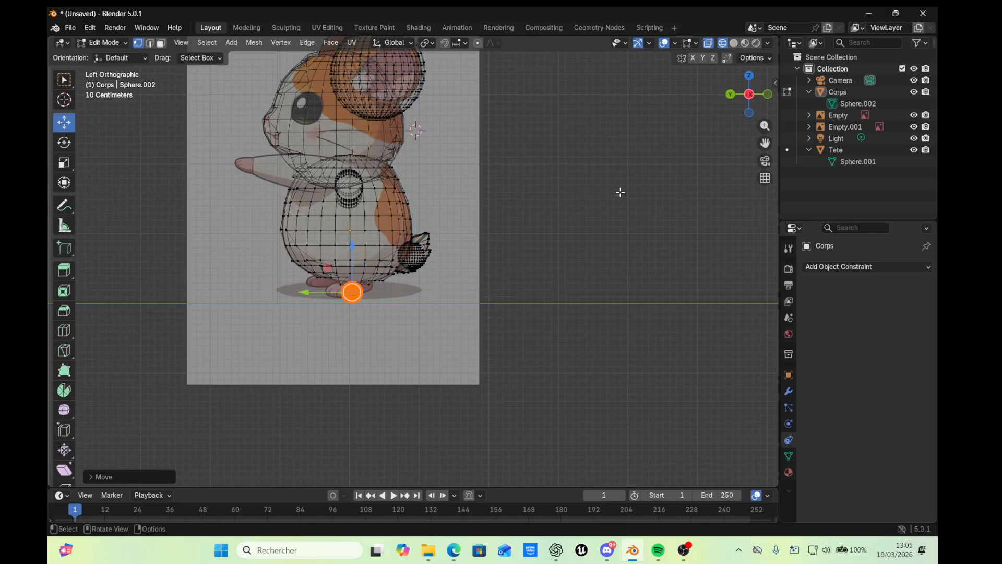
Shift the sphere sideways in the front view and raise it slightly to where the reference foot joins the body
left_click(732, 93)
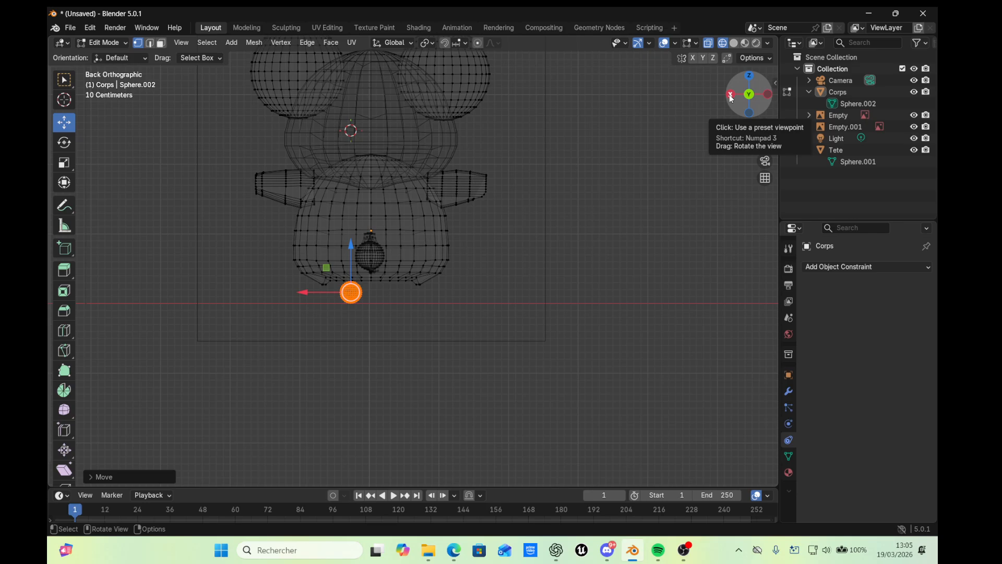
left_click(731, 97)
left_click(731, 97)
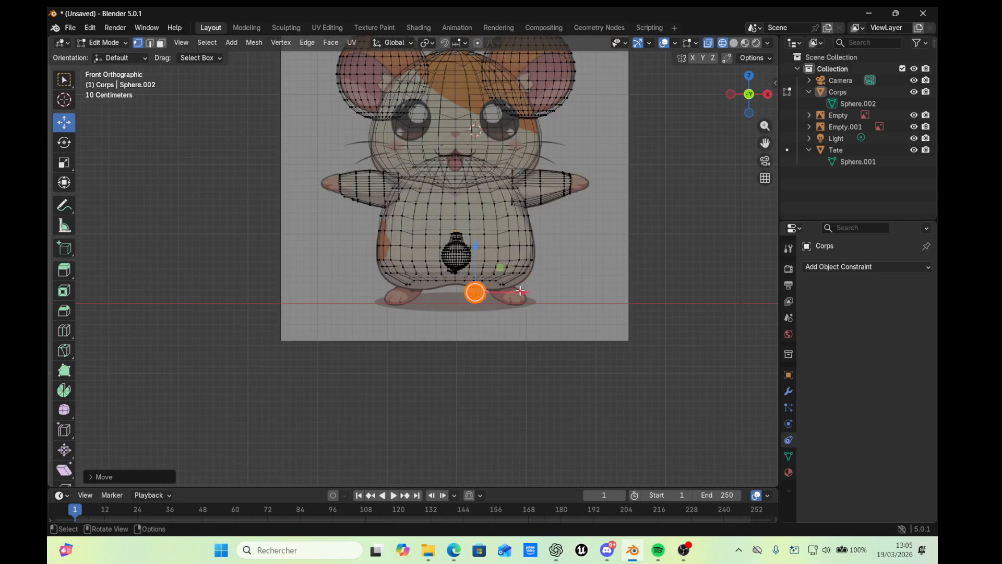
left_click_drag(524, 291, 548, 291)
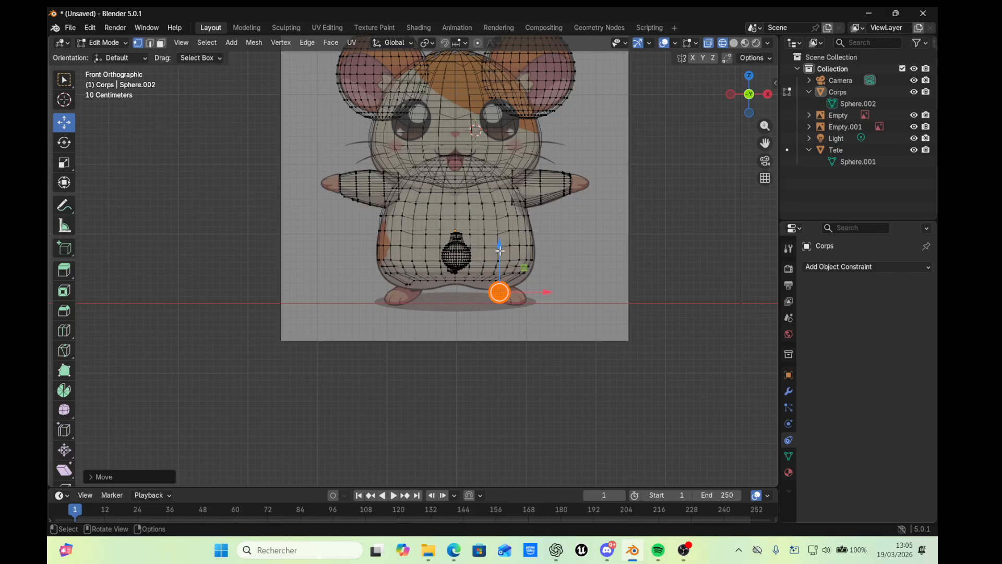
left_click_drag(499, 250, 500, 245)
scroll(539, 310, "up", 5)
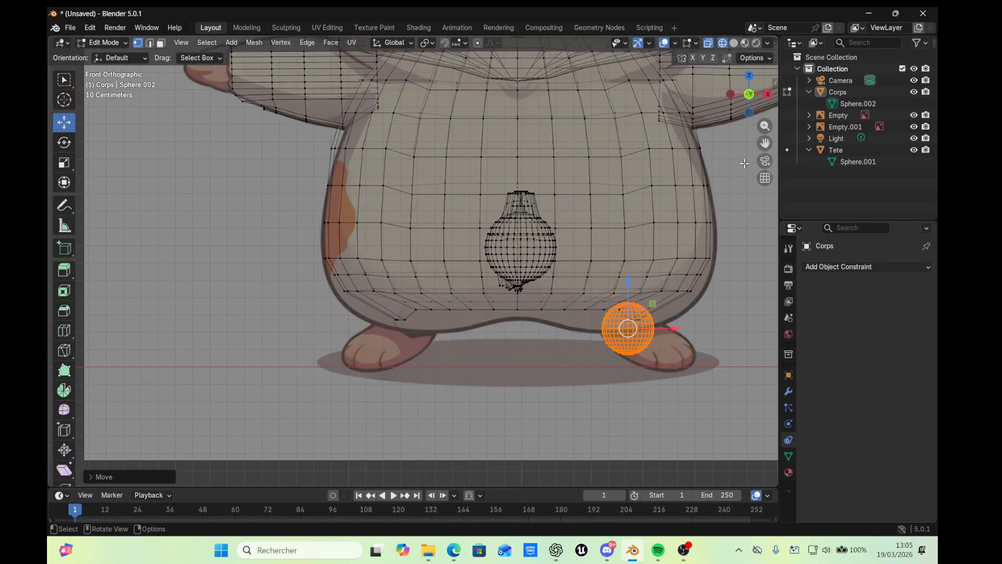
Select the front vertices of the foot sphere in the right view and pull them forward to lengthen the foot
left_click(768, 95)
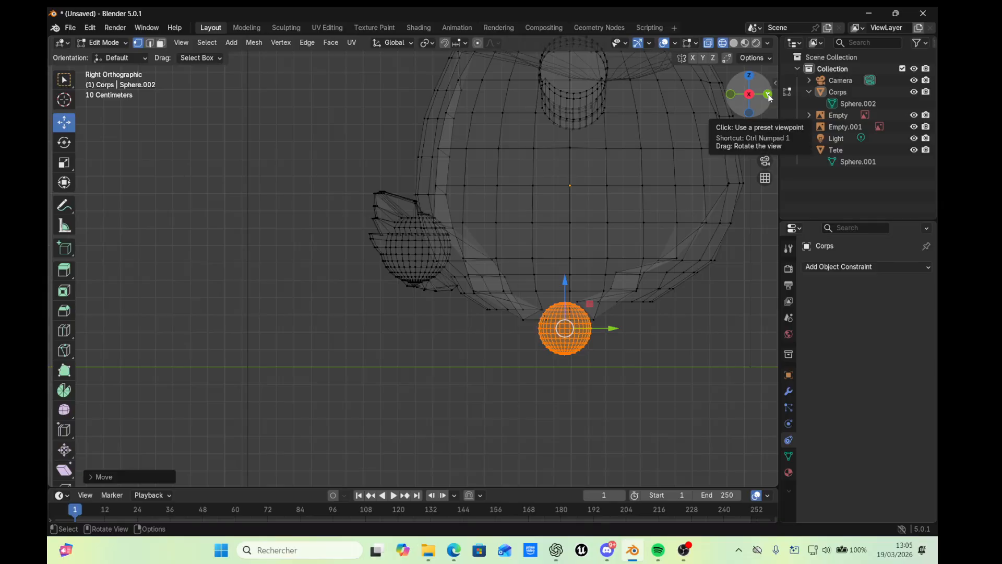
left_click(634, 341)
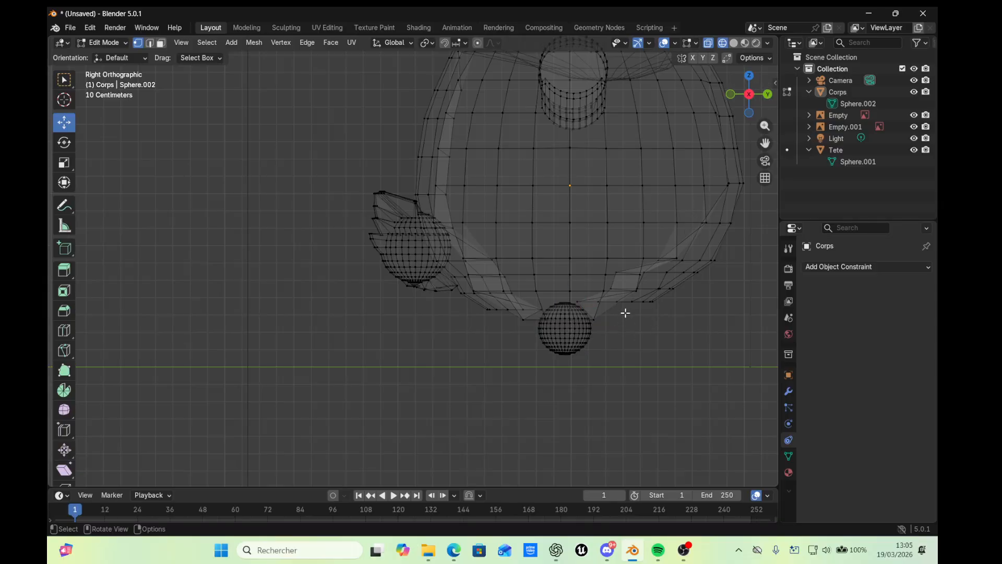
scroll(617, 317, "up", 1)
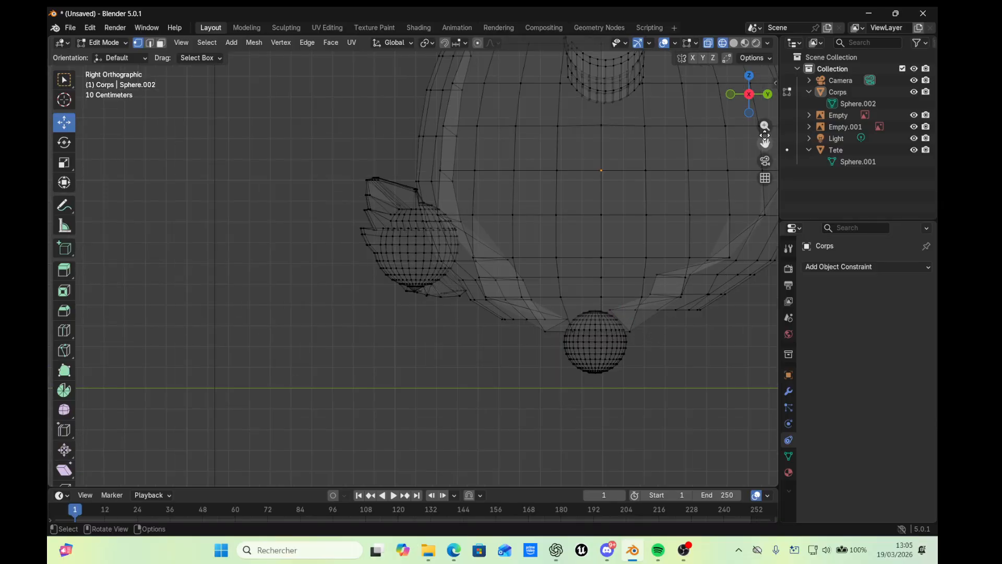
left_click_drag(765, 143, 608, 78)
left_click_drag(495, 277, 452, 300)
scroll(596, 334, "up", 7)
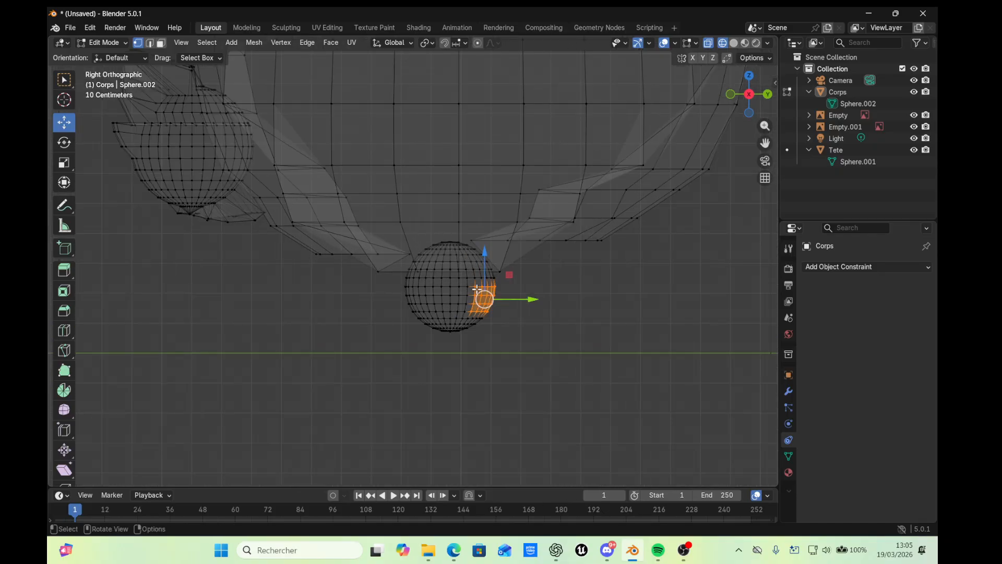
left_click_drag(642, 301, 523, 437)
key("g")
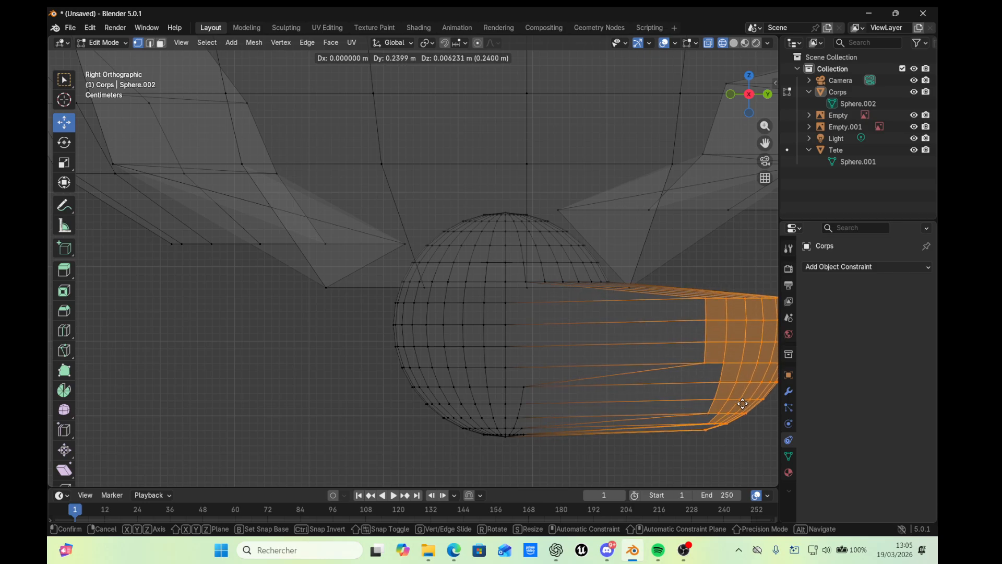
left_click(772, 402)
Compare the lengthened foot with the reference in the left view and return to the right view
middle_click_drag(730, 403, 715, 402)
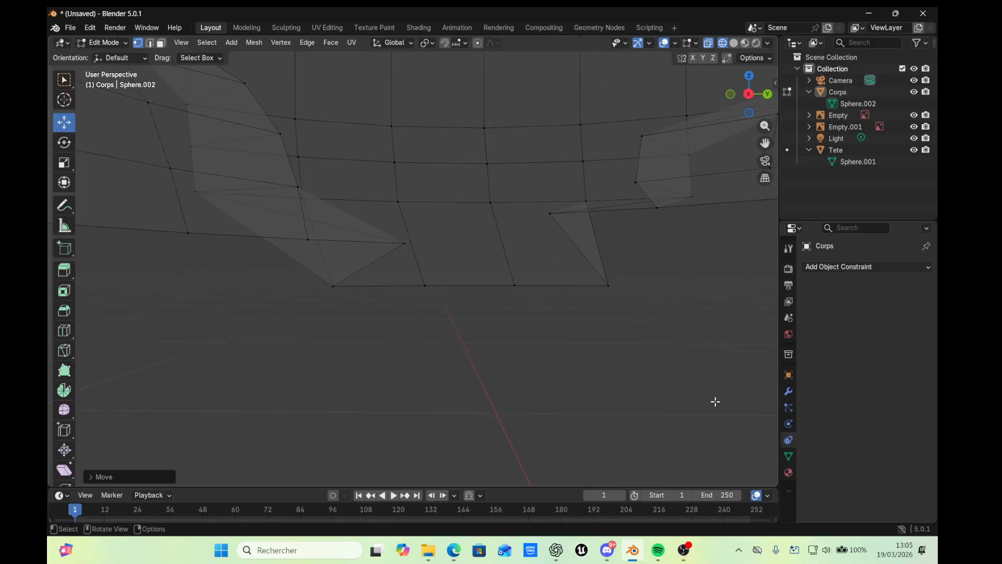
left_click(767, 94)
left_click(768, 95)
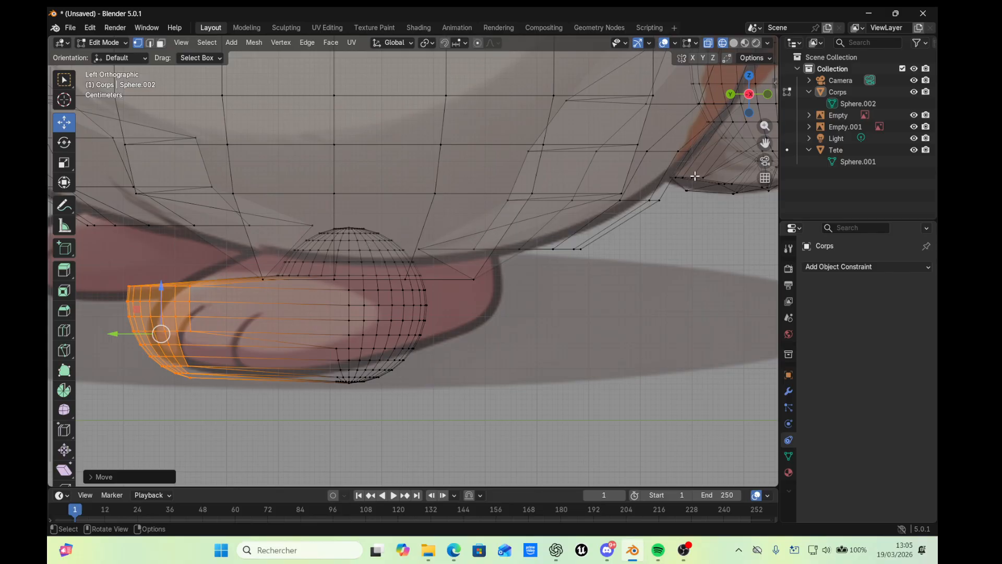
left_click(767, 94)
left_click(767, 95)
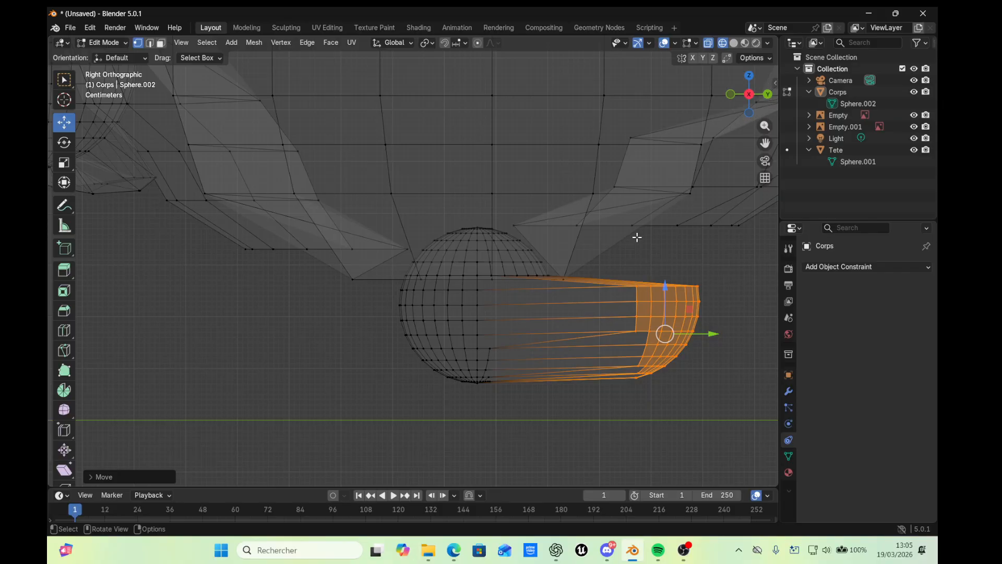
Compare the lengthened foot with the reference in the side and front views, ending in the back view
scroll(628, 241, "down", 1)
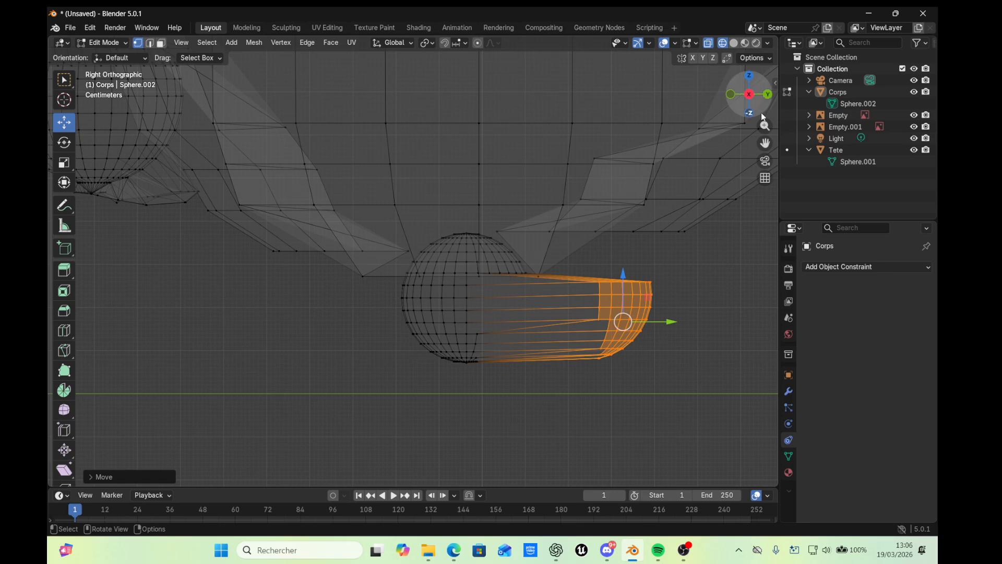
left_click(768, 95)
left_click(770, 97)
left_click(770, 97)
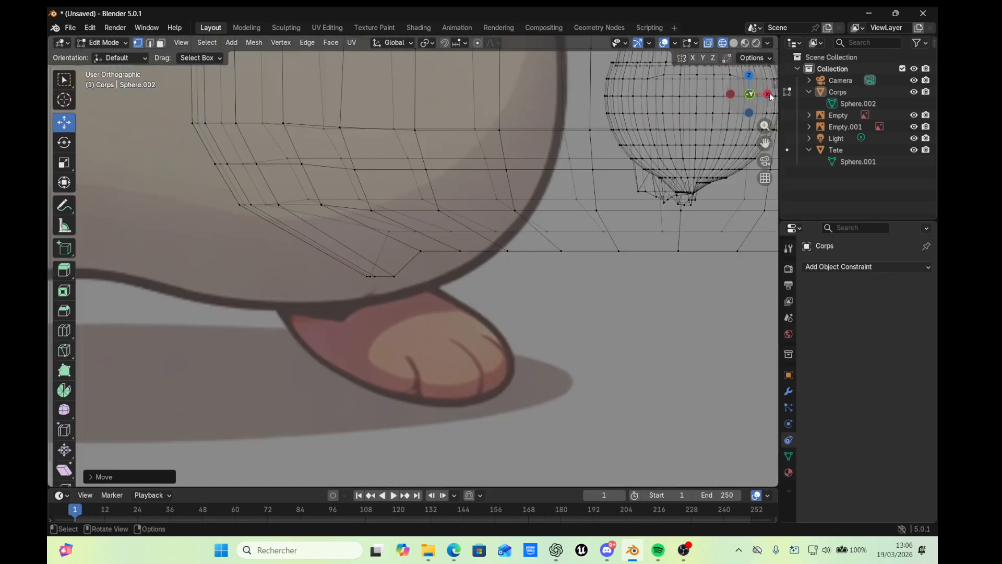
left_click(770, 97)
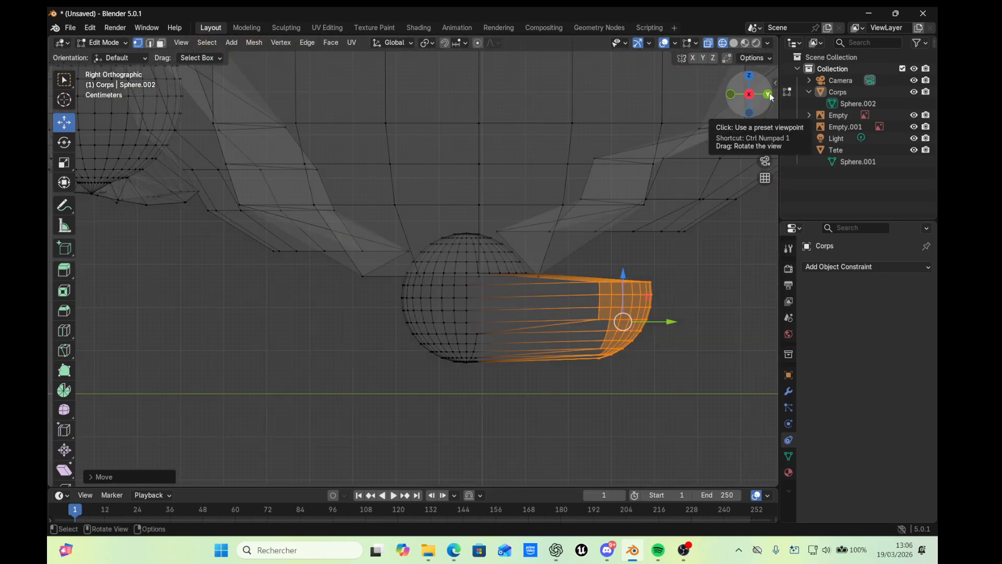
left_click(770, 97)
left_click(769, 97)
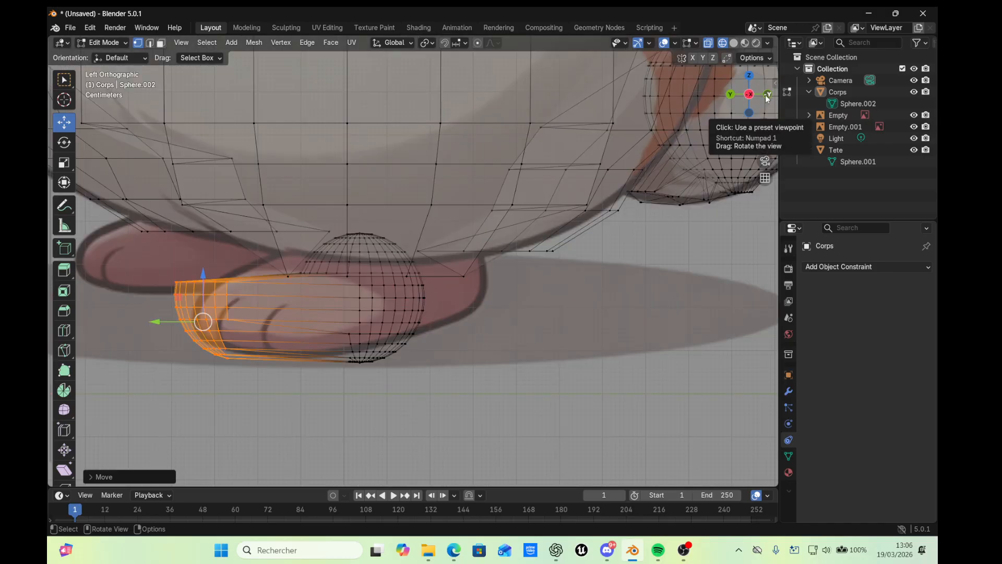
left_click(731, 95)
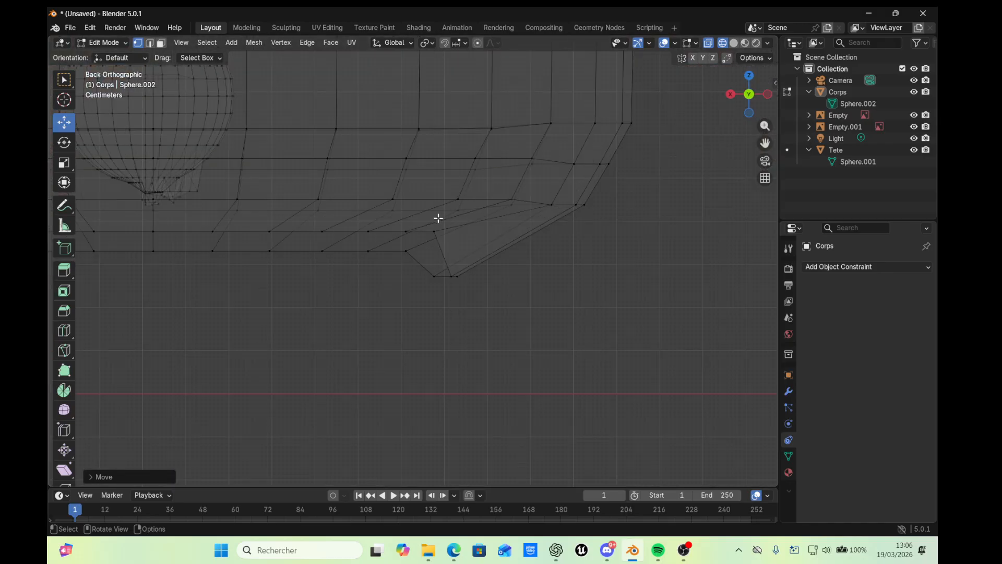
scroll(436, 222, "down", 5)
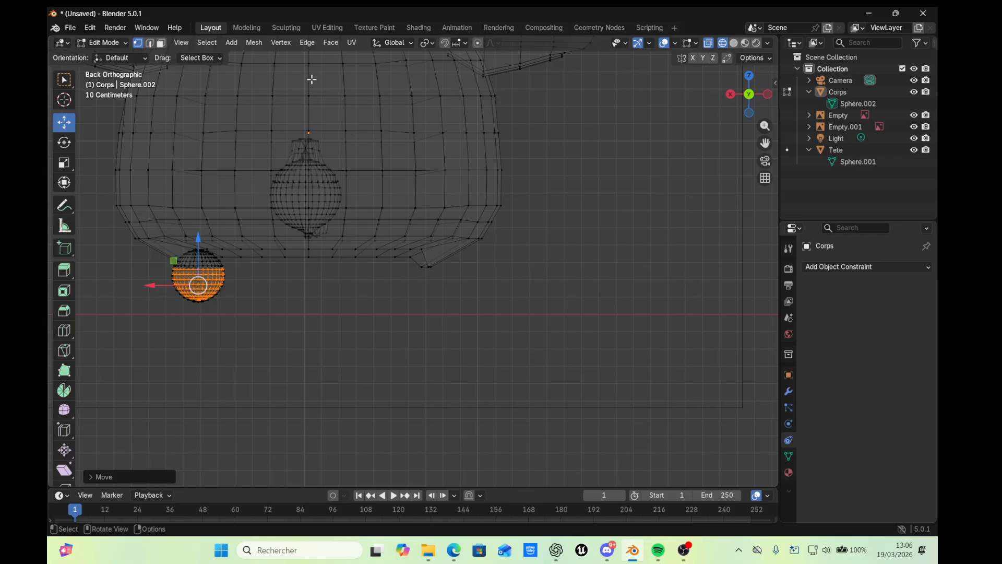
Add a UV sphere to the Corps mesh and scale it down to roughly foot size
left_click(231, 43)
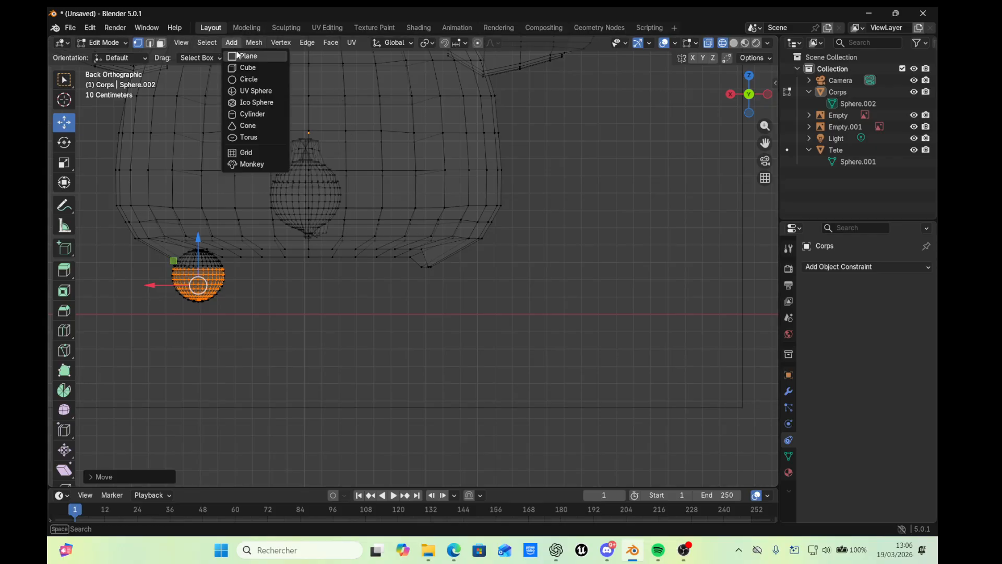
left_click(255, 91)
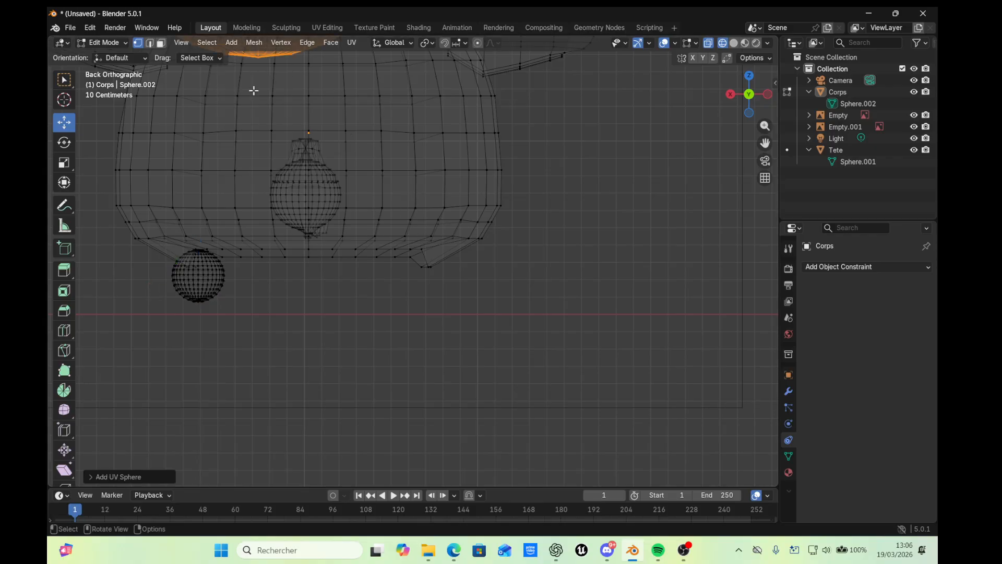
scroll(264, 64, "down", 5)
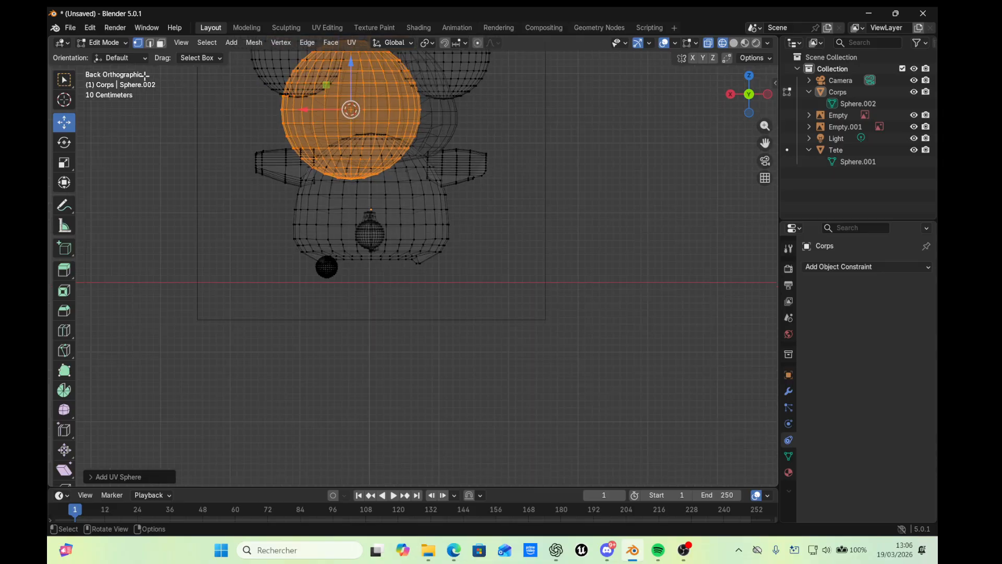
left_click(64, 163)
left_click_drag(349, 109, 351, 109)
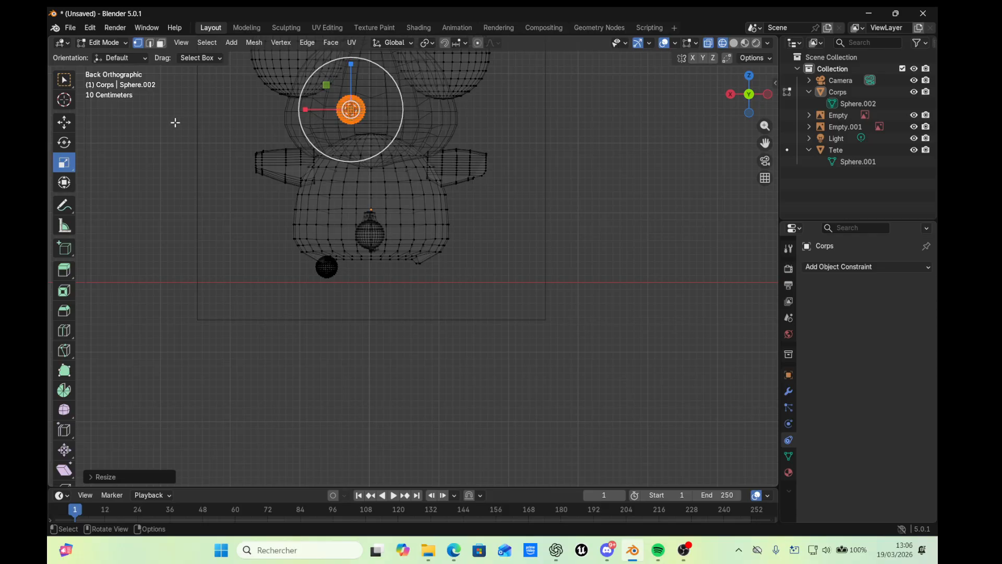
Move the small sphere down below the body and across to the side opposite the first foot
left_click(64, 122)
left_click_drag(352, 67, 339, 225)
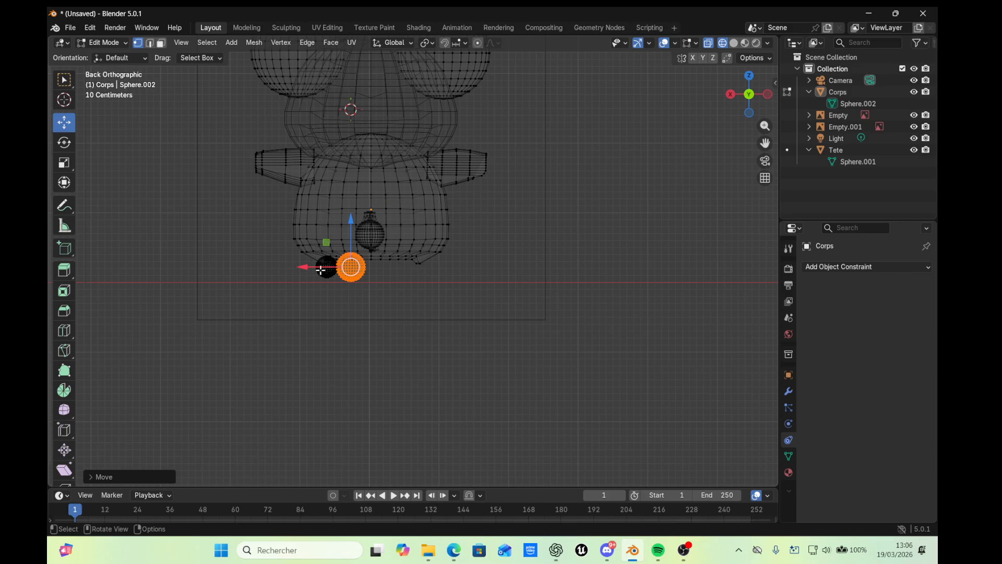
left_click_drag(307, 270, 355, 261)
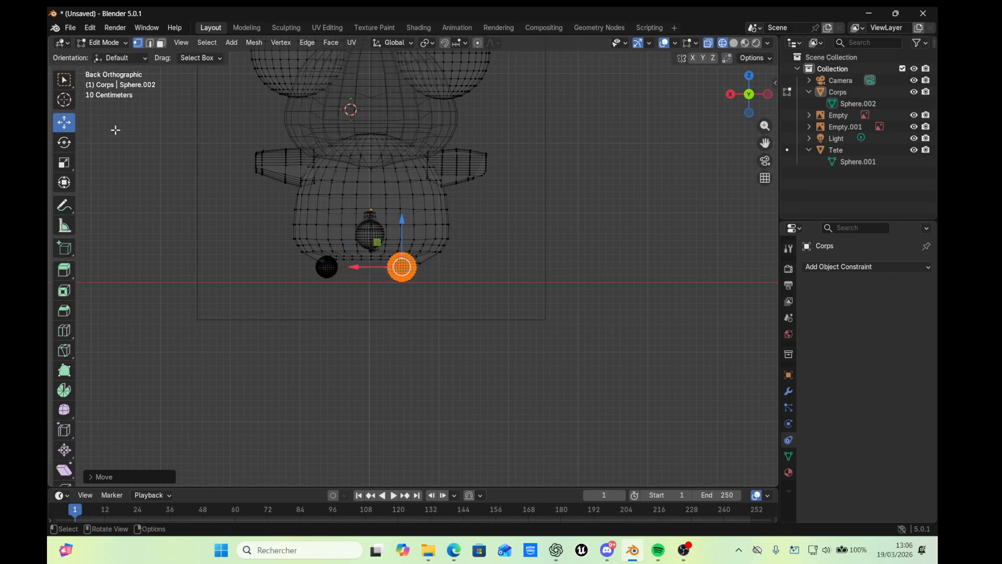
Scale the second foot sphere down to match the first foot's width and shift it slightly outward
left_click(64, 162)
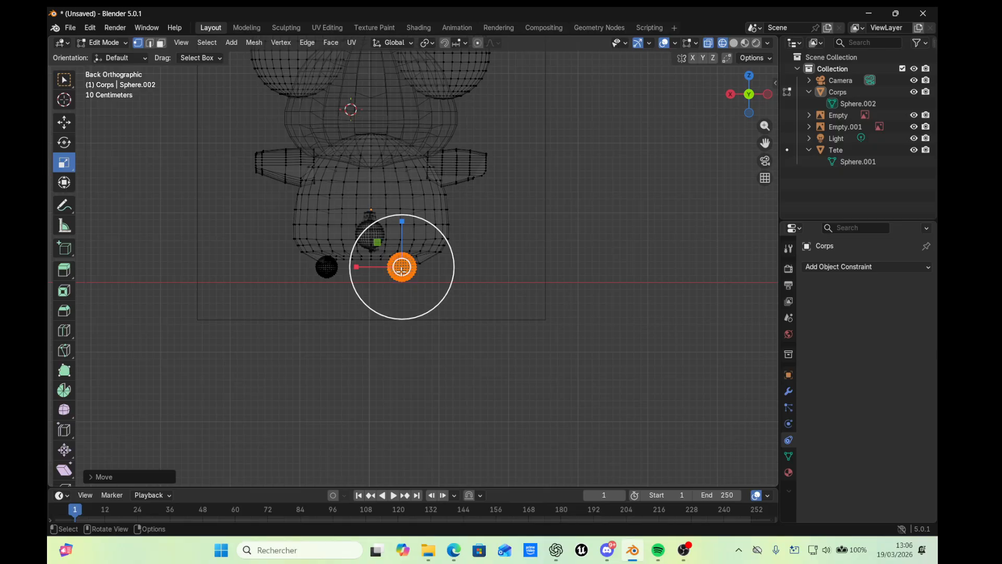
left_click_drag(401, 268, 403, 270)
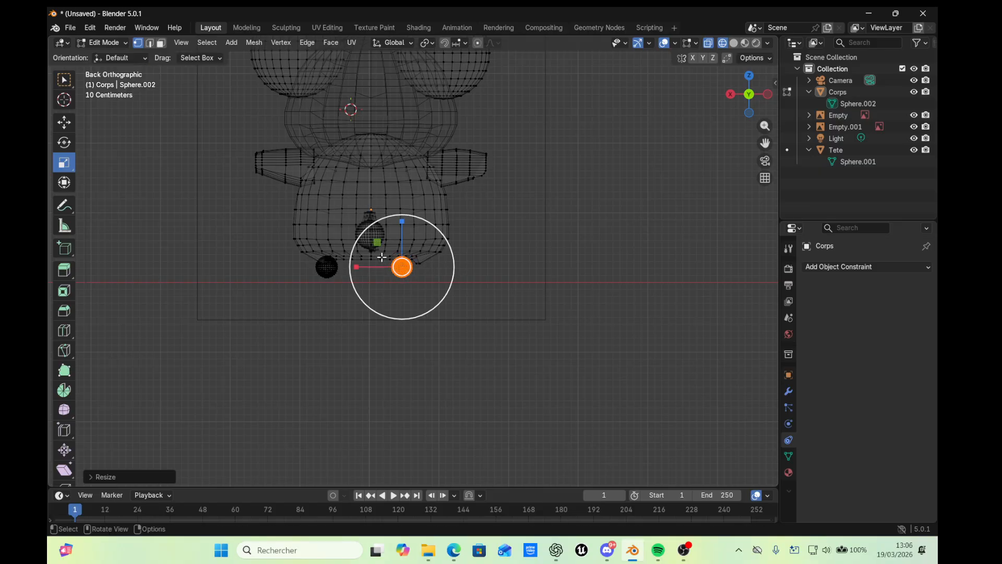
left_click(67, 126)
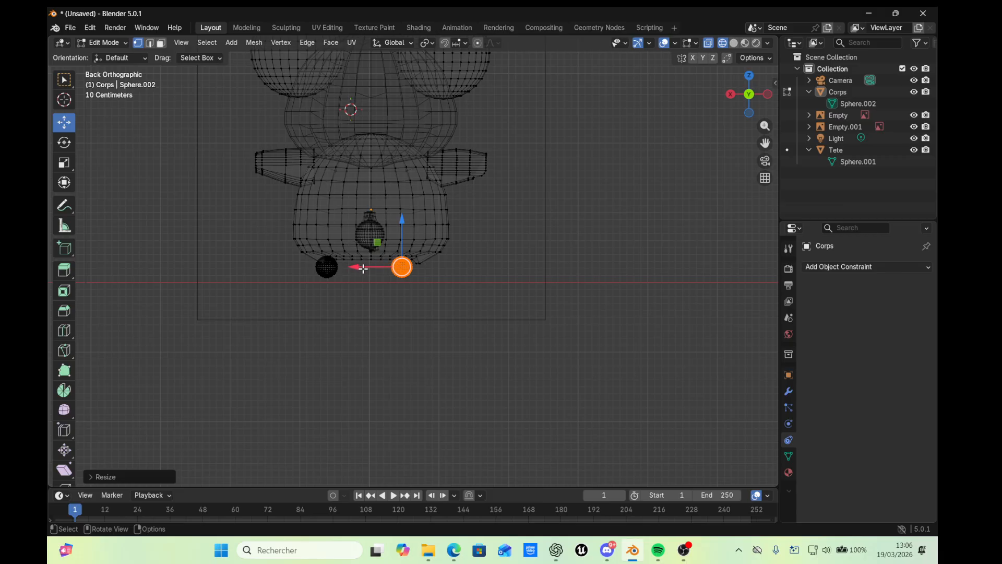
left_click_drag(364, 268, 370, 269)
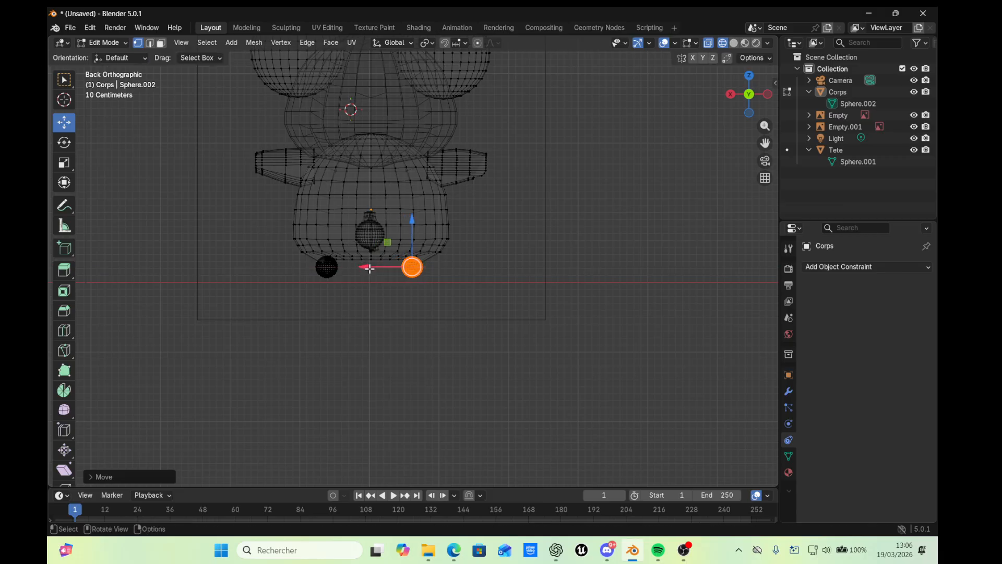
Move the second foot sphere forward in the left view until it lines up with the rear of the first foot
left_click(767, 96)
left_click(767, 97)
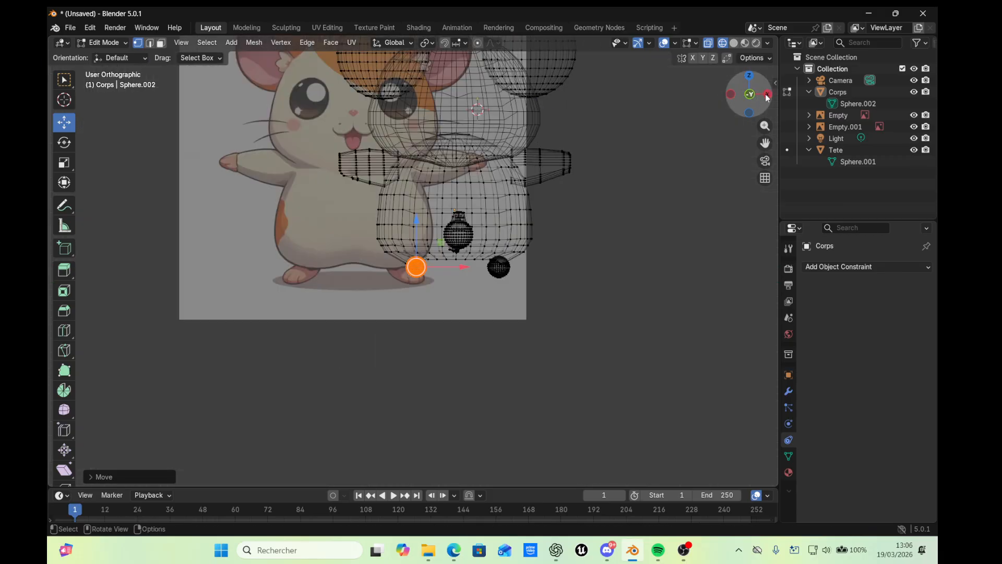
left_click(766, 96)
left_click(767, 96)
left_click(766, 96)
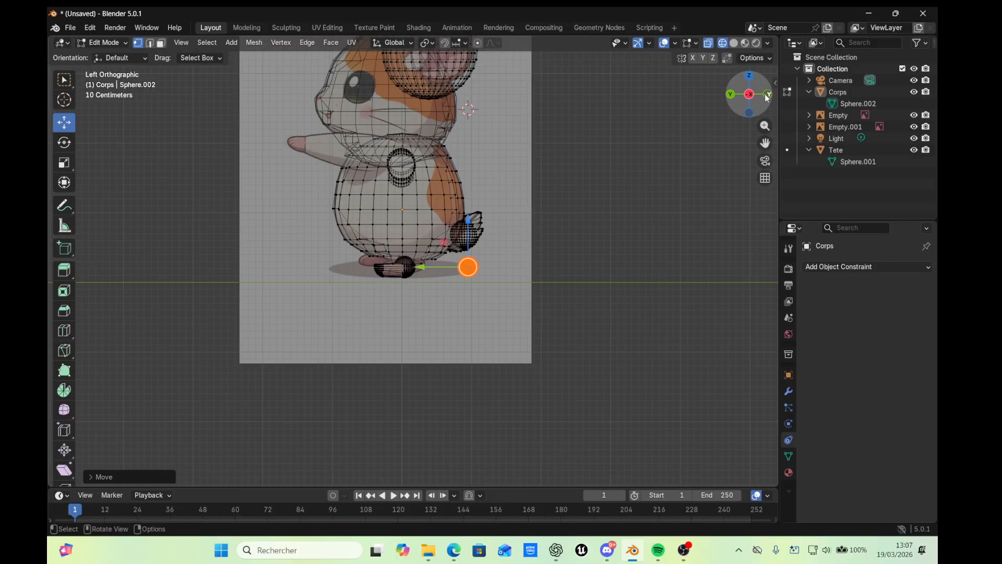
left_click_drag(423, 266, 358, 265)
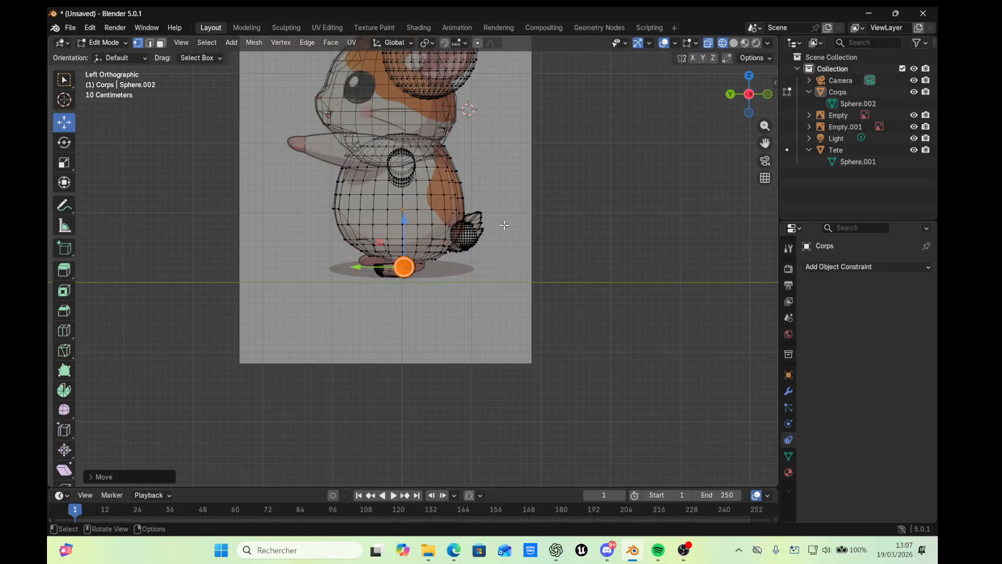
Select the lower vertices of the second foot sphere in the back view and check the selection from the side views
left_click(731, 96)
left_click(730, 96)
scroll(508, 256, "up", 8)
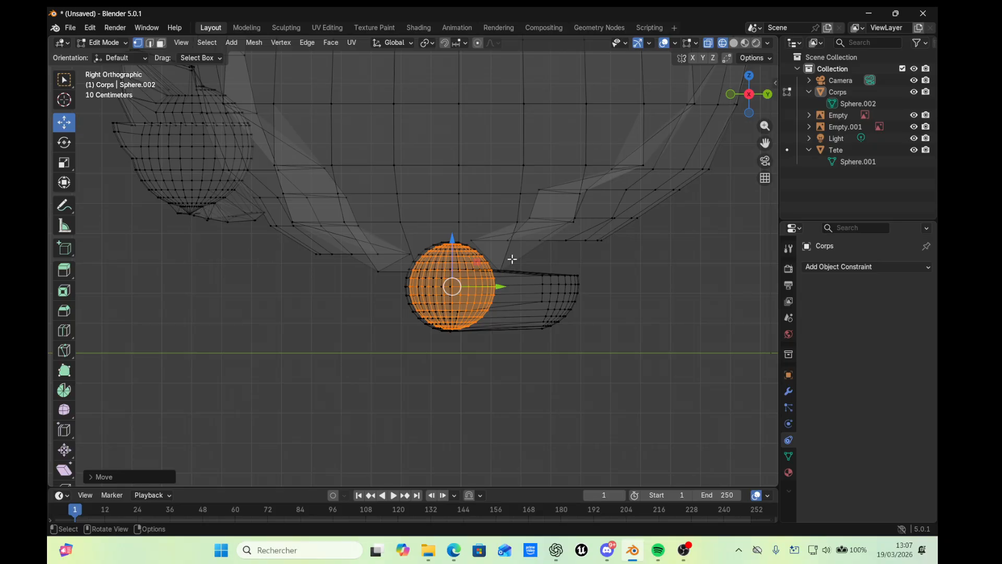
left_click(768, 95)
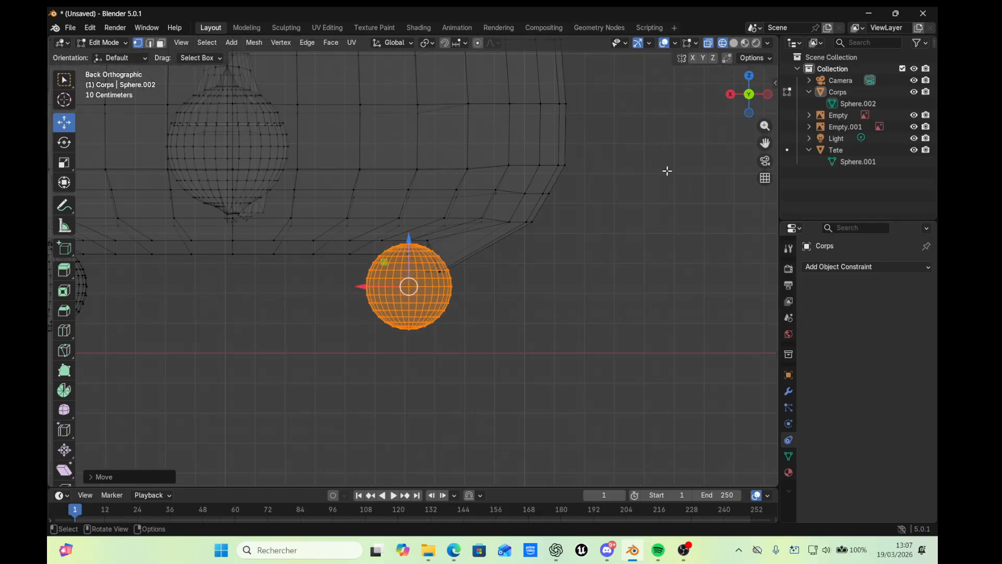
left_click(372, 347)
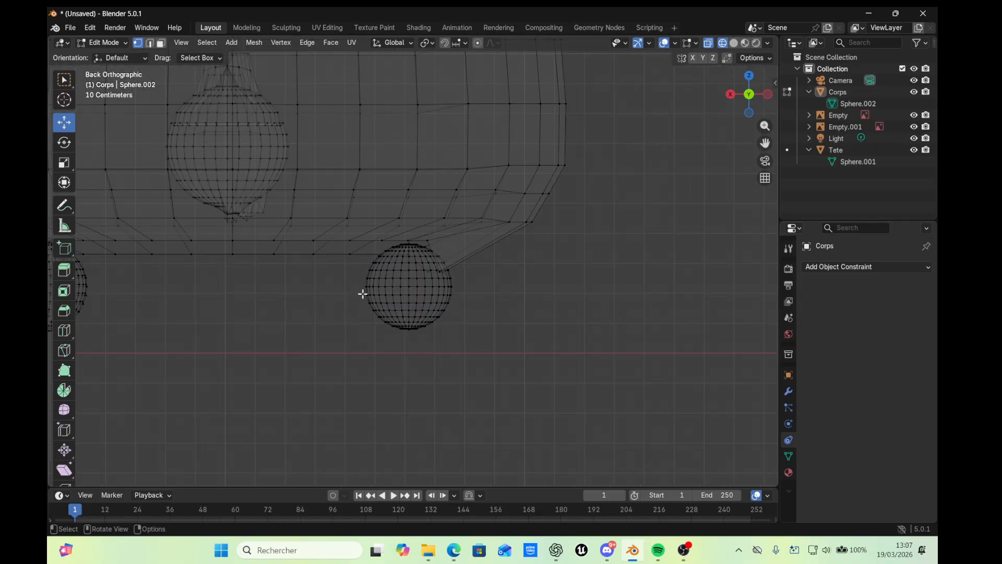
left_click_drag(363, 261, 471, 335)
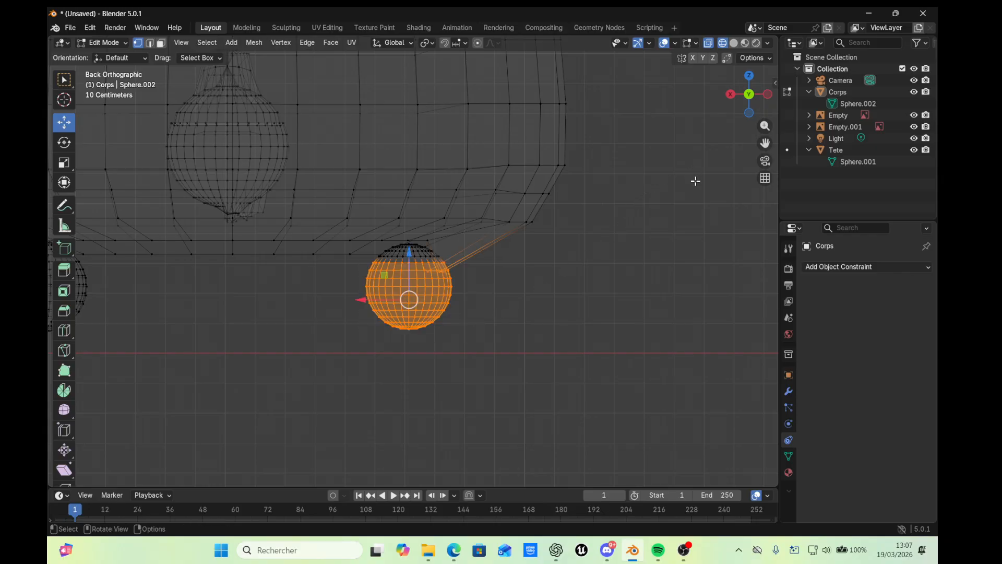
left_click(768, 94)
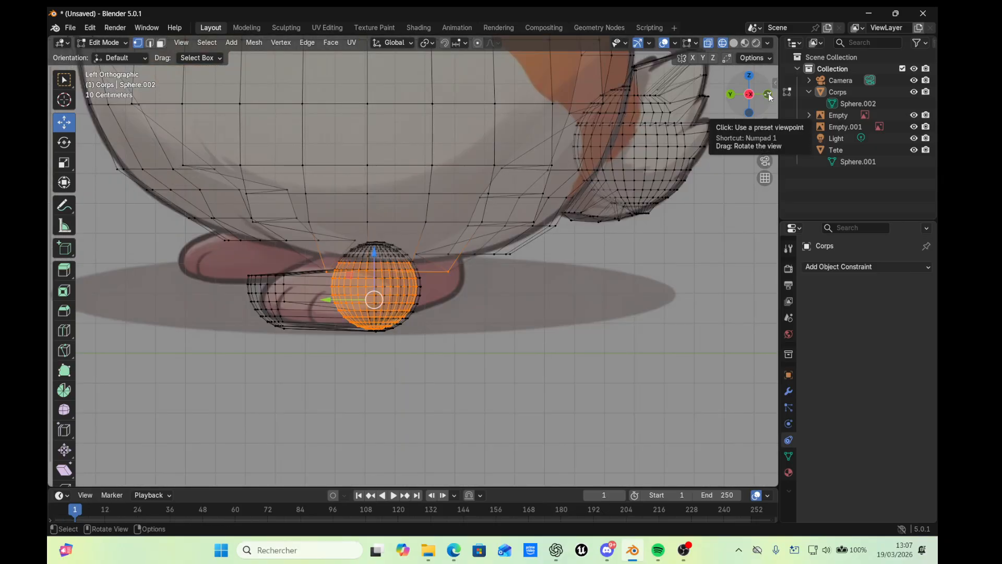
left_click(769, 94)
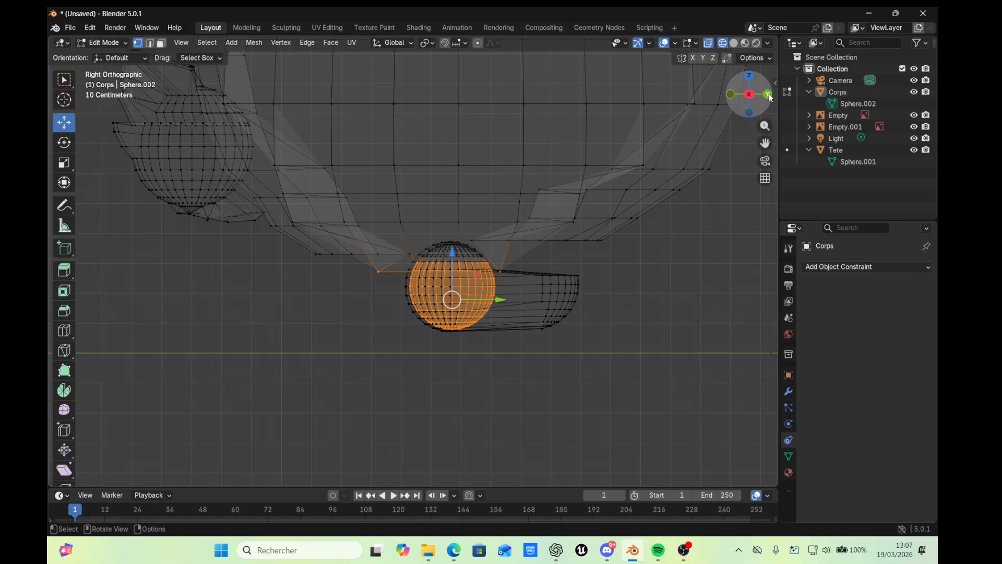
left_click(768, 95)
left_click(768, 95)
left_click(768, 94)
left_click(768, 94)
left_click(768, 95)
Select the second foot sphere's central vertices in the back view and nudge them slightly sideways and up with the Y axis locked
left_click(492, 322)
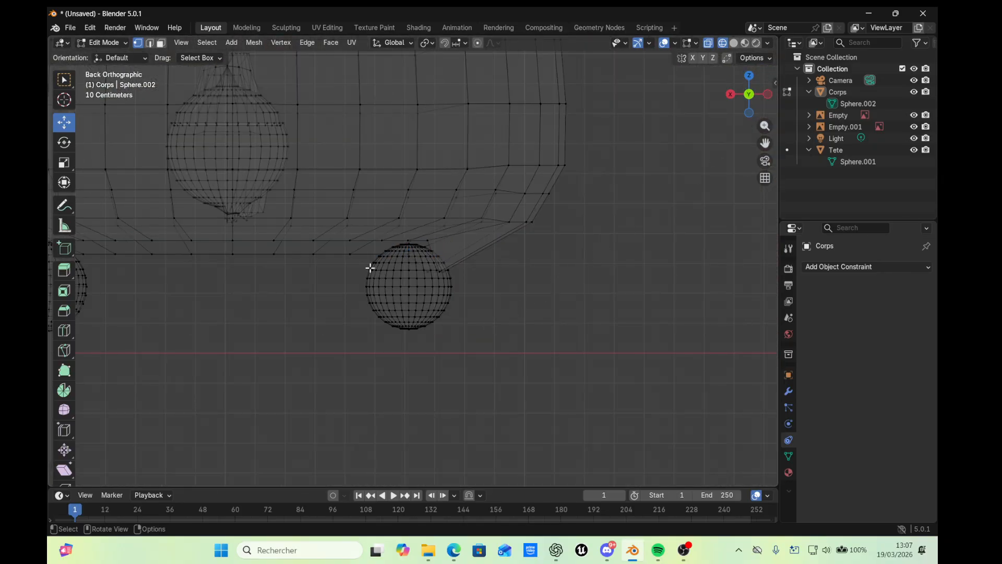
left_click_drag(376, 266, 447, 318)
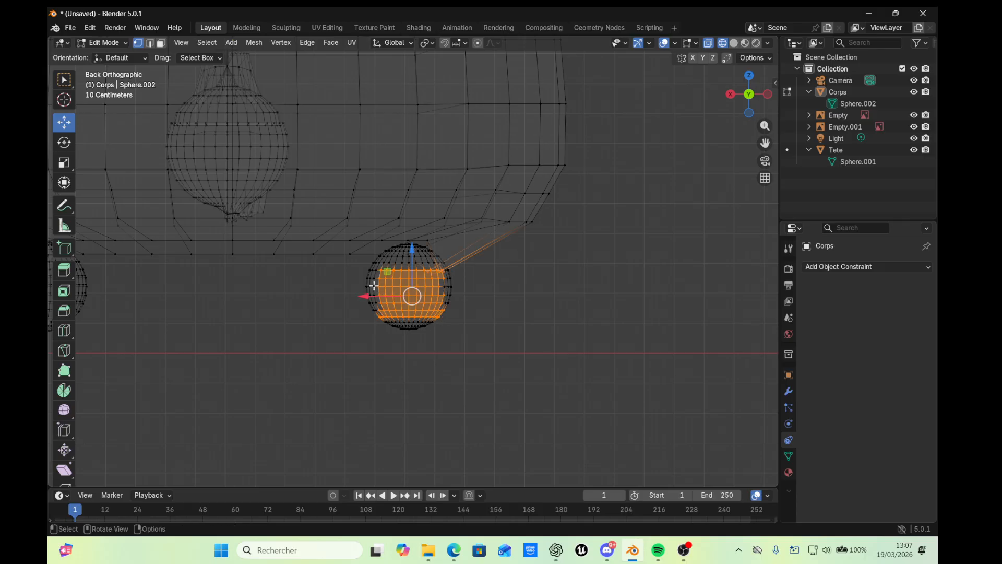
key("g")
key("shift+y")
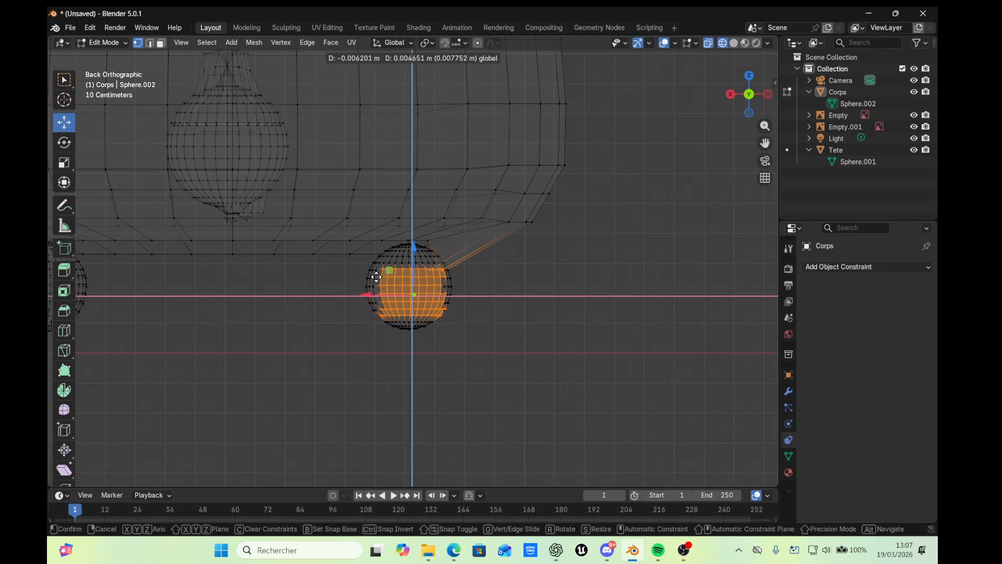
left_click(375, 276)
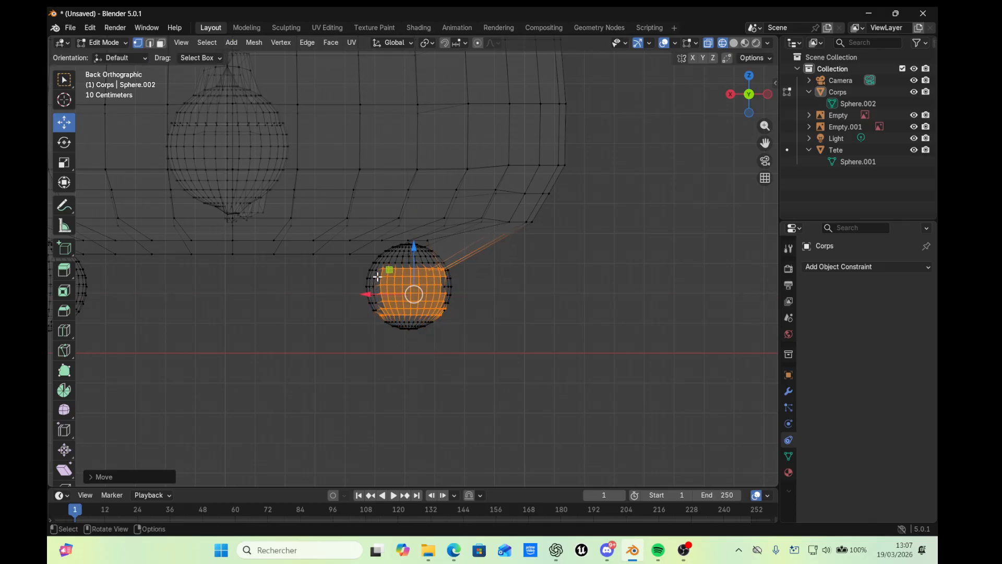
Select the lower part of the second foot sphere and move it about 0.009 m backward in the left view
left_click(488, 330)
left_click_drag(366, 269, 462, 333)
left_click(767, 96)
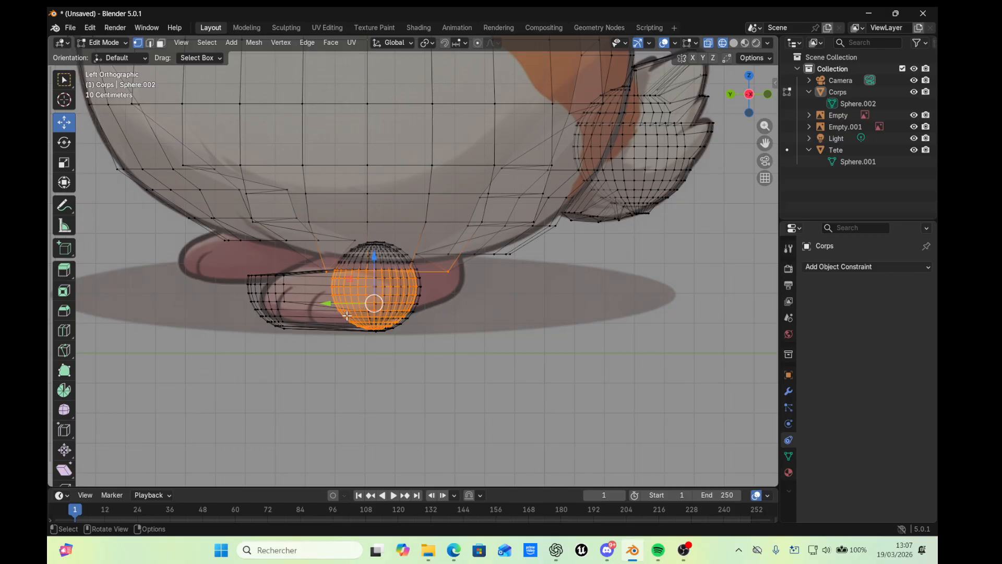
key("g")
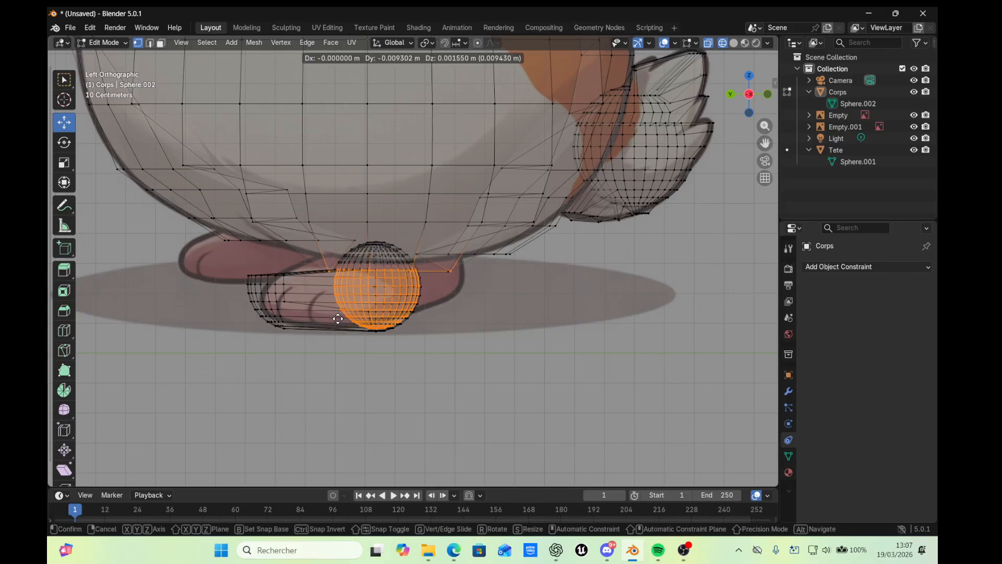
left_click(338, 318)
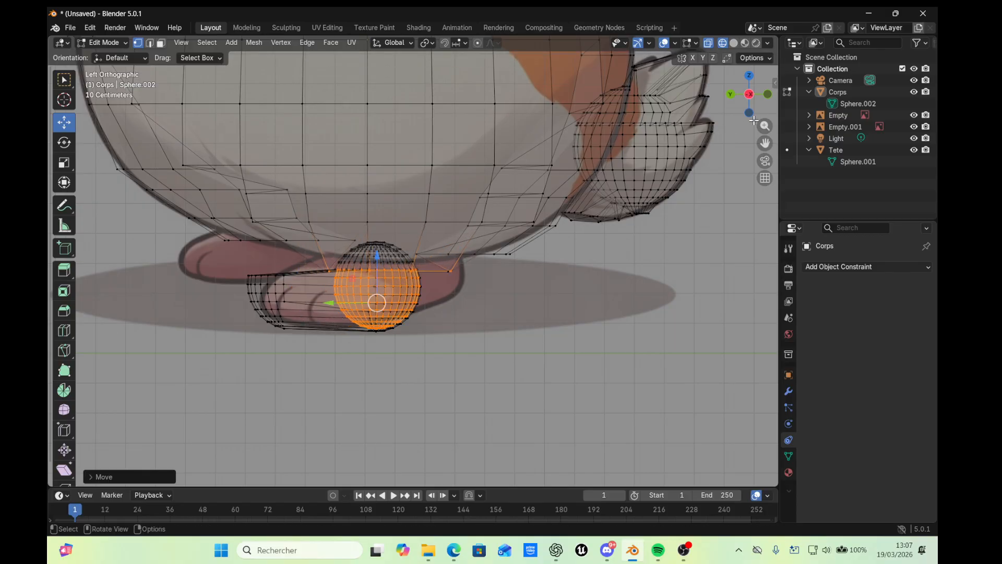
left_click(730, 94)
left_click(522, 306)
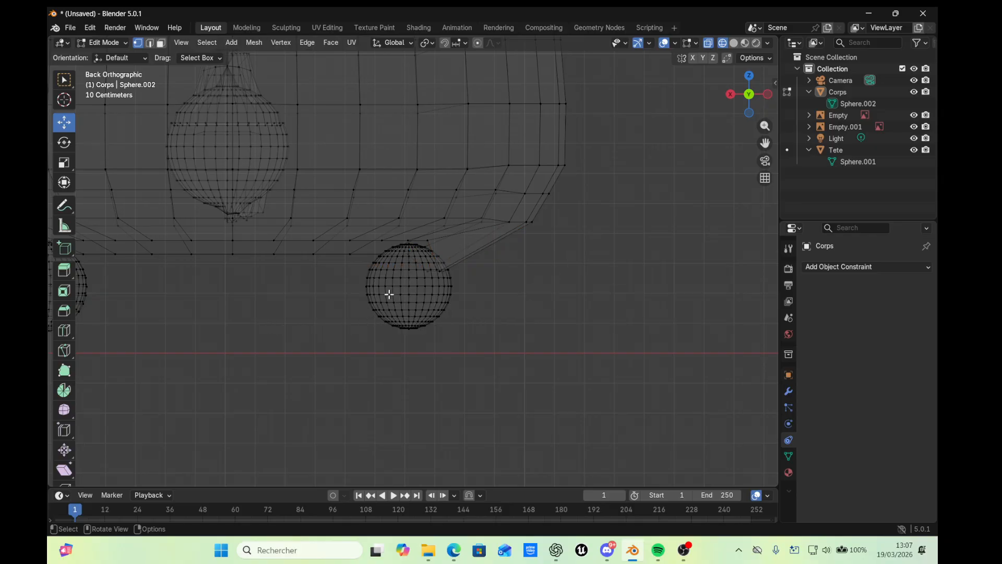
left_click_drag(376, 265, 446, 326)
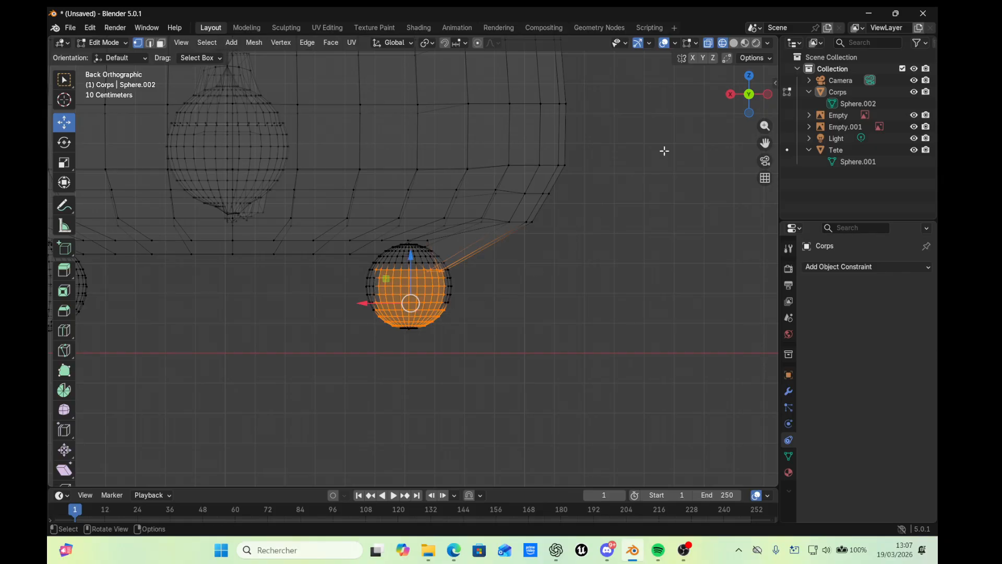
left_click(768, 94)
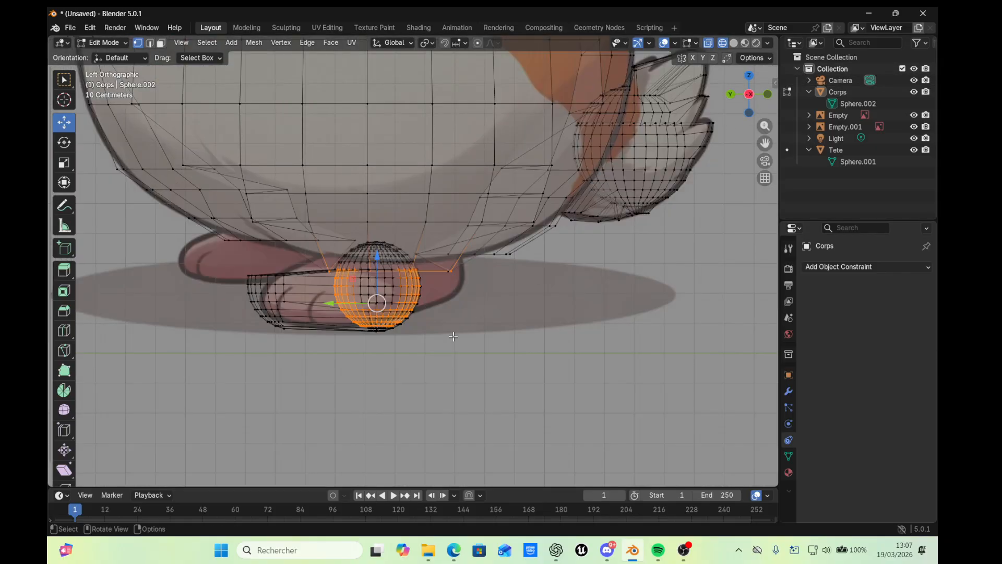
left_click(443, 357)
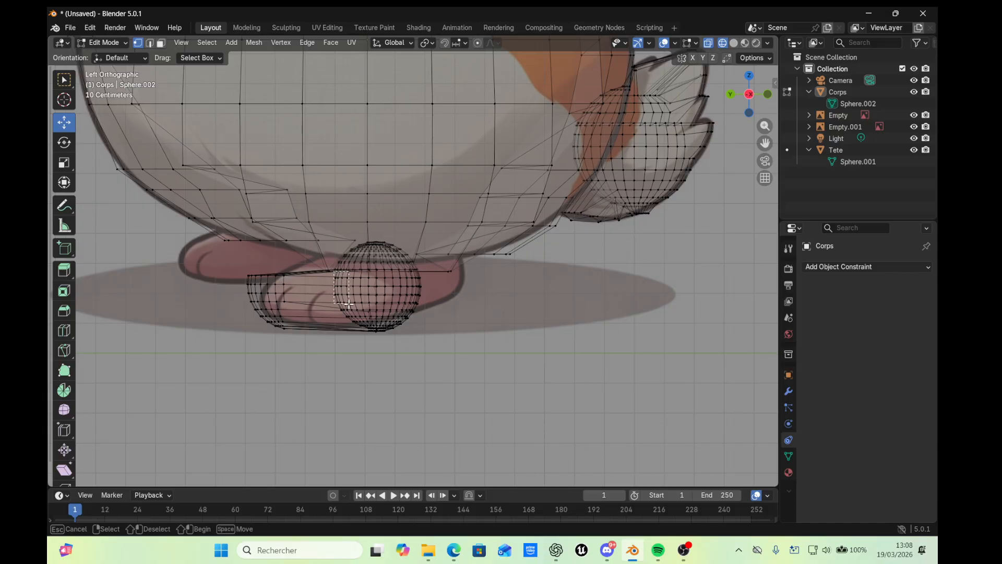
Select the front lower vertices of the second foot sphere in the left view and move them forward to the first foot's toe end
left_click_drag(335, 275, 363, 320)
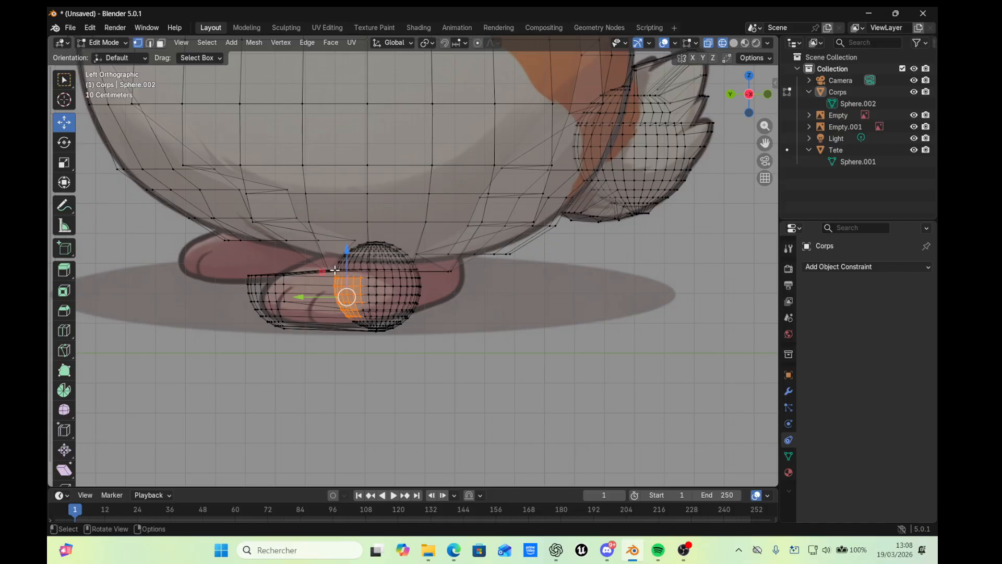
left_click_drag(335, 270, 375, 333)
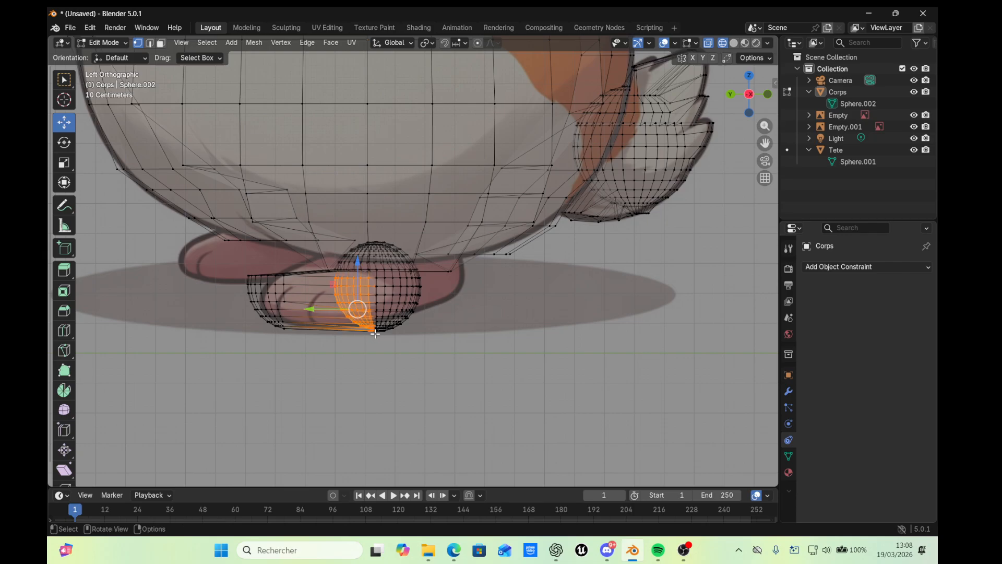
key("g")
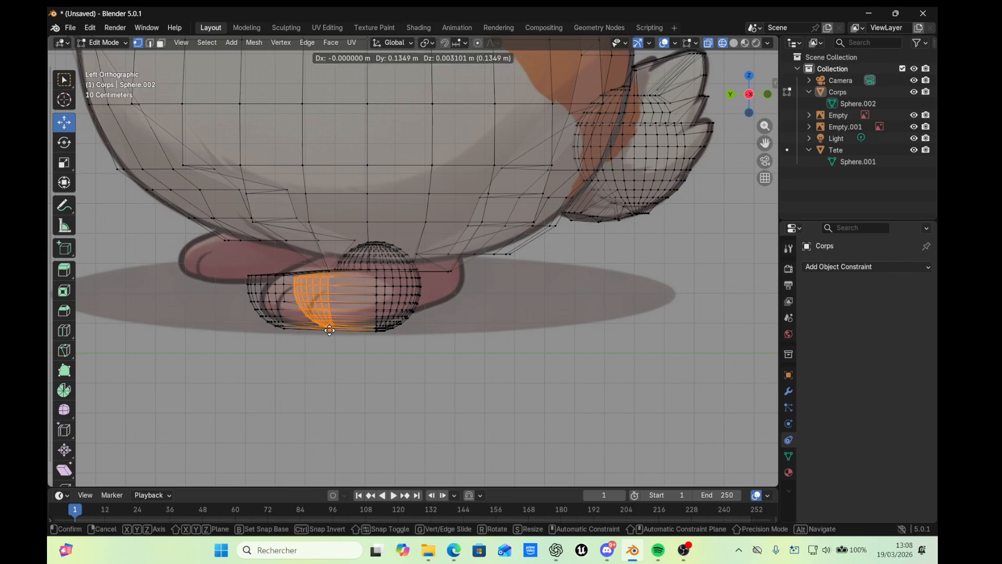
left_click(284, 330)
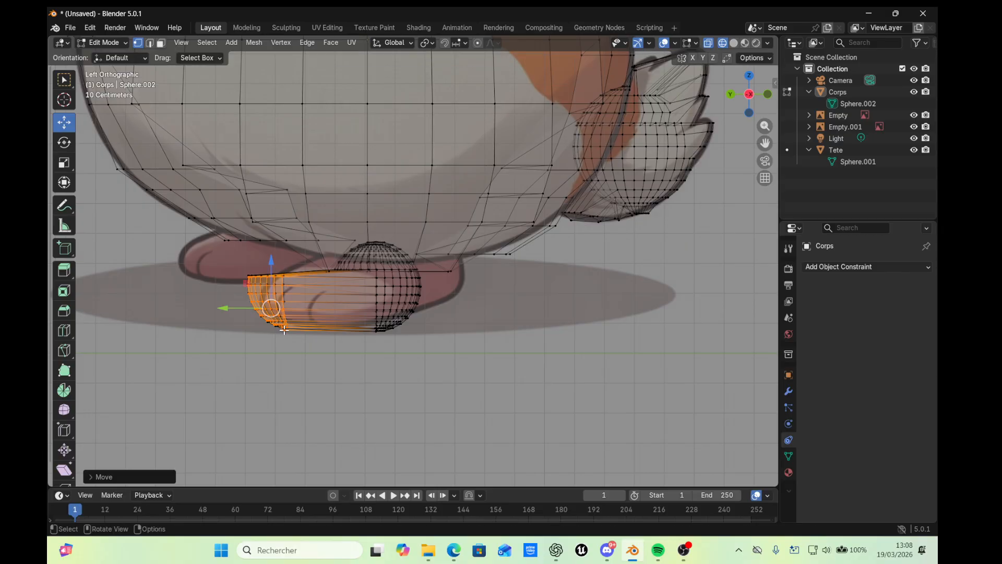
Check the stretched second foot from the side and front views and display the model in solid shading
left_click(732, 97)
left_click(731, 95)
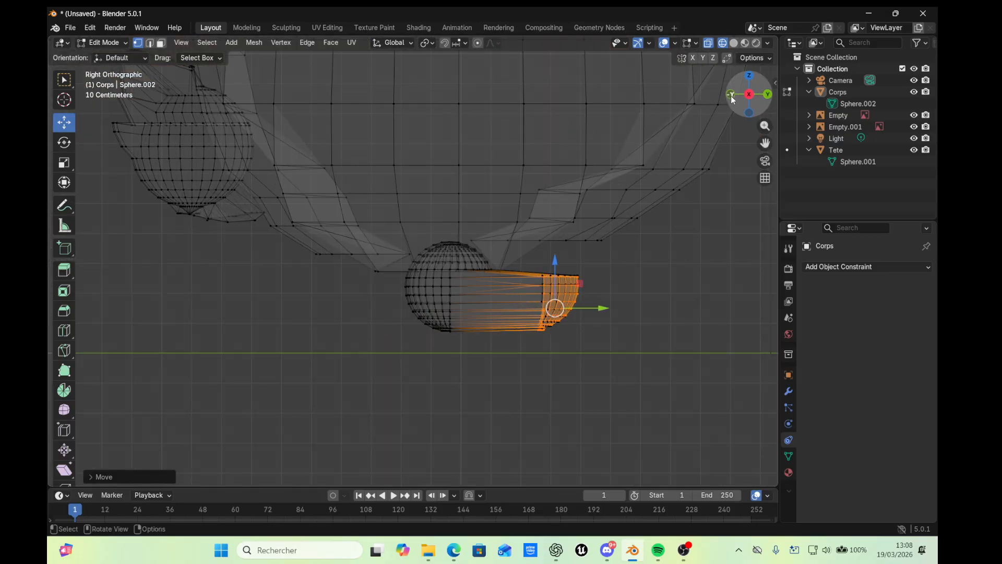
left_click(732, 96)
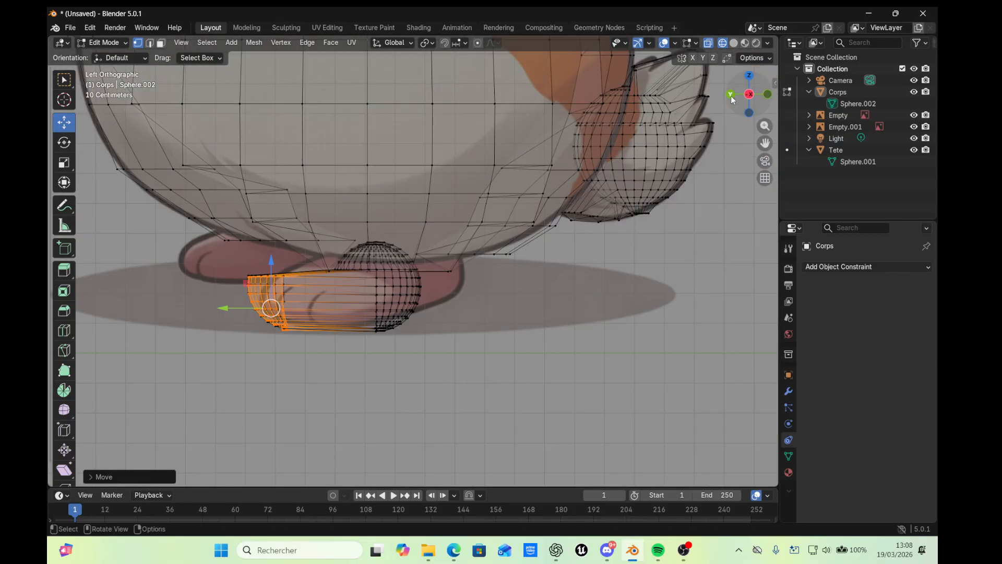
left_click(732, 96)
left_click(731, 96)
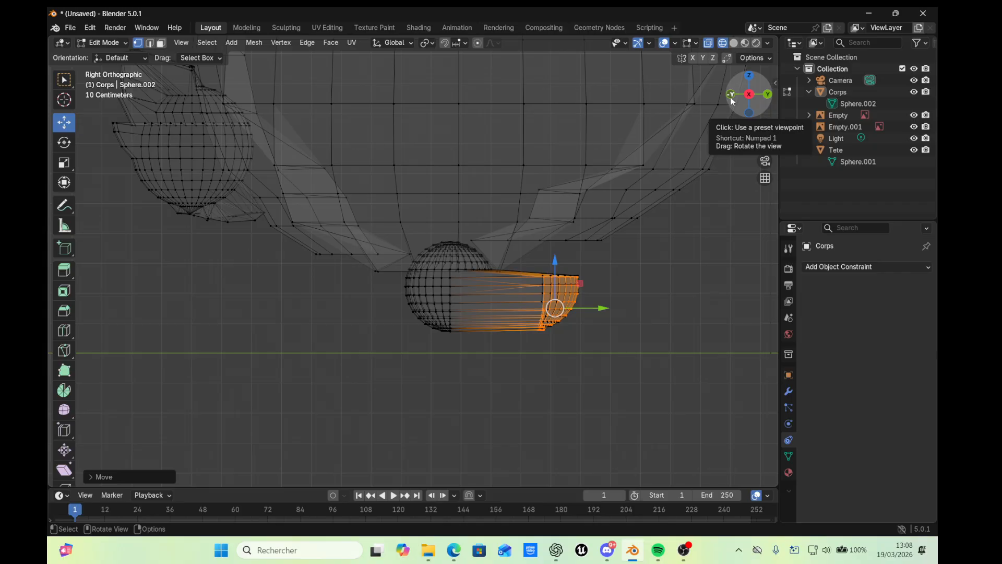
left_click(731, 96)
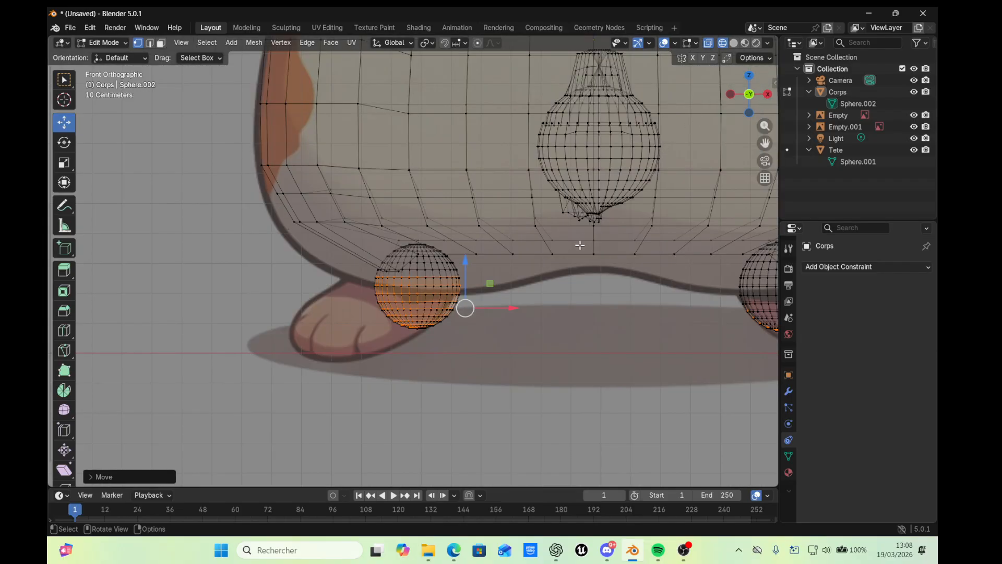
right_click(558, 317)
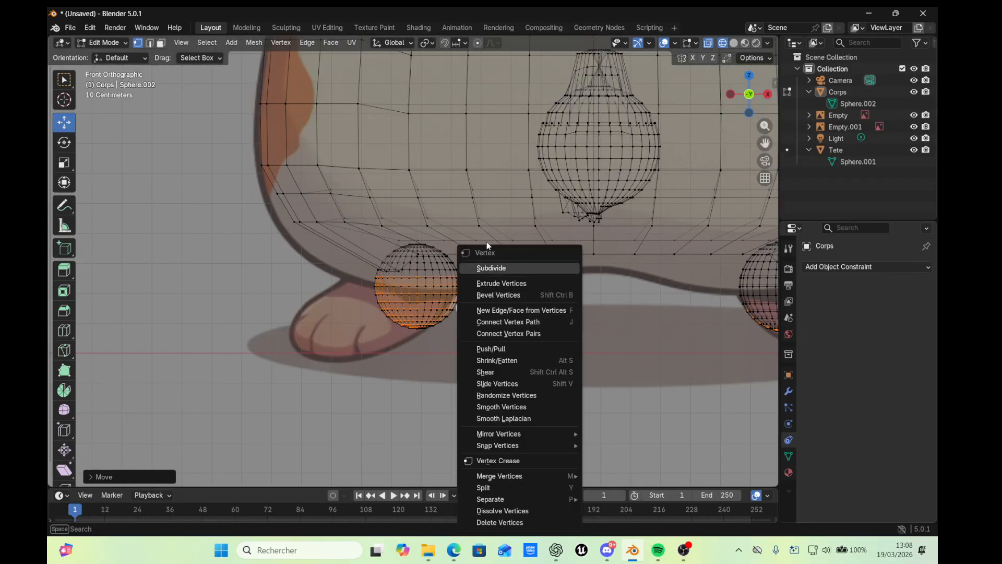
key("z")
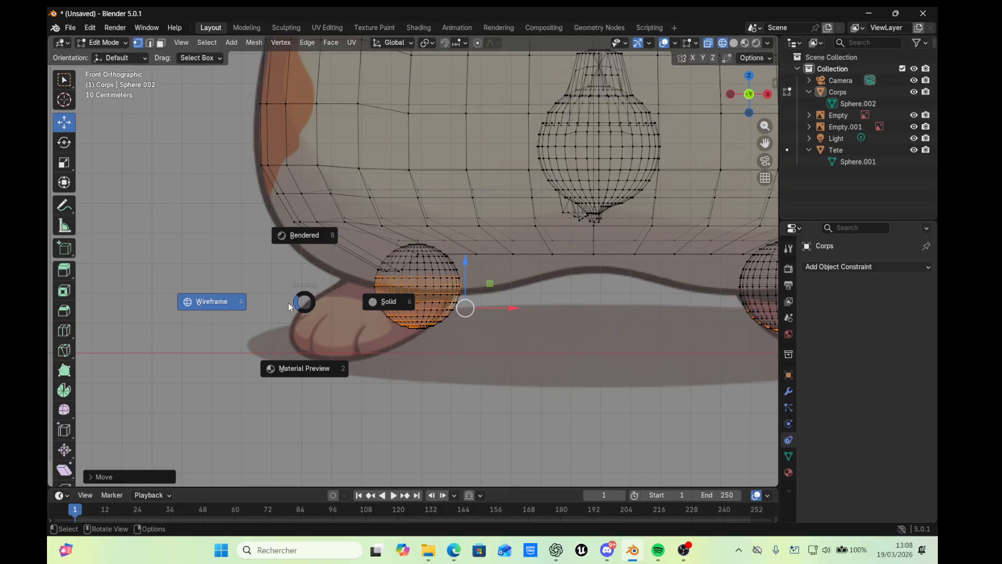
left_click(367, 301)
Examine both feet and the whole hamster's proportions in solid shading from the front, right and back views
scroll(446, 307, "down", 3)
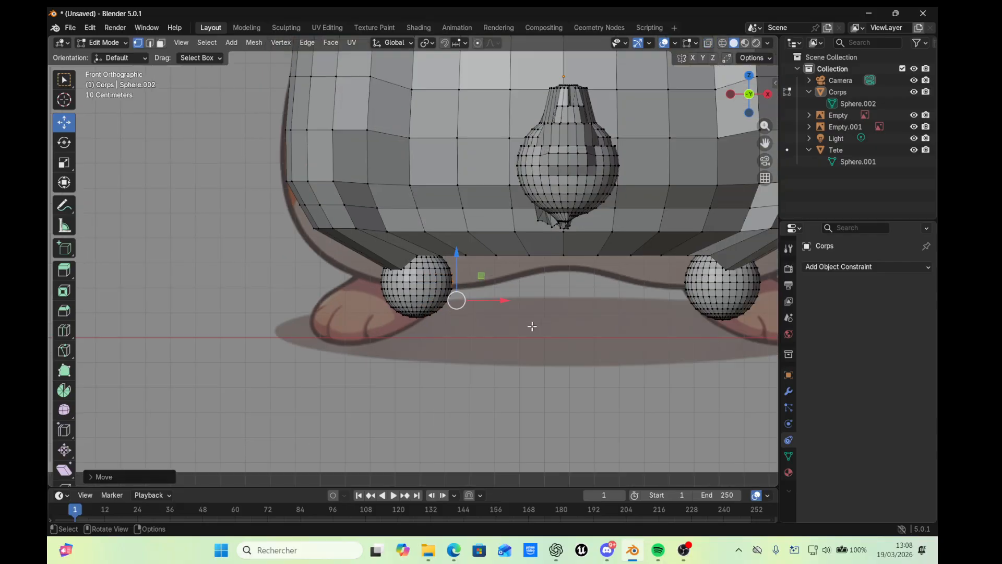
left_click(767, 95)
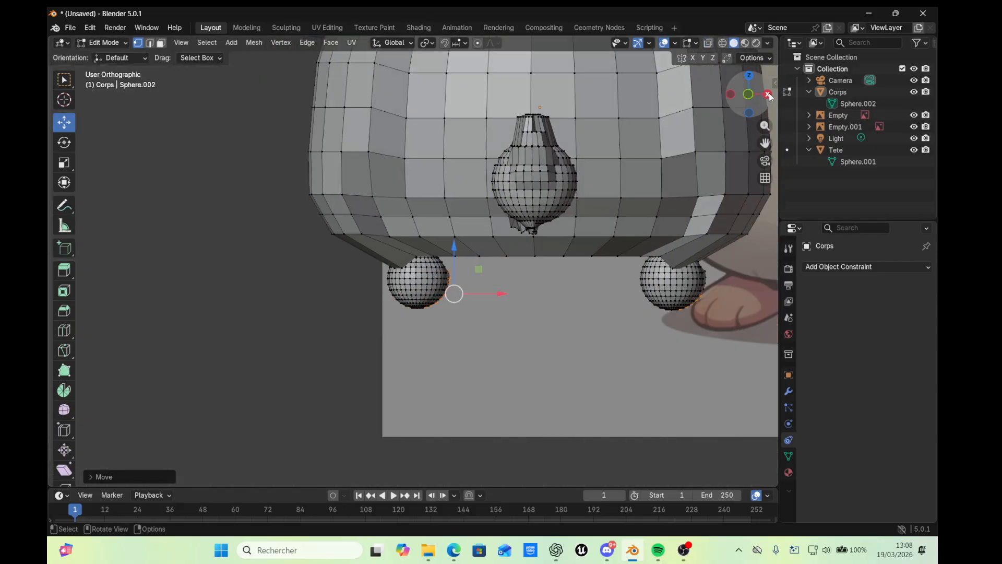
left_click(769, 95)
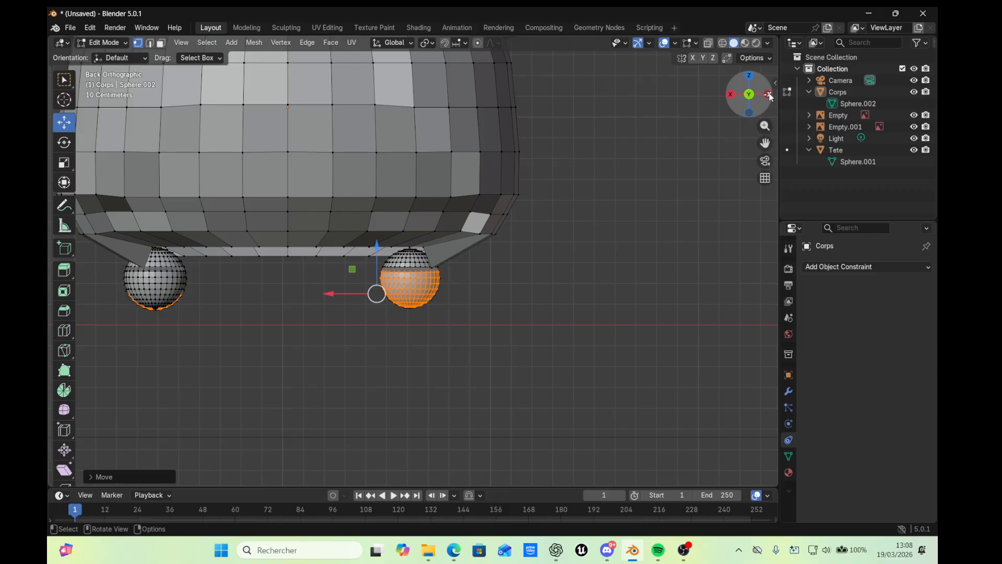
left_click(769, 96)
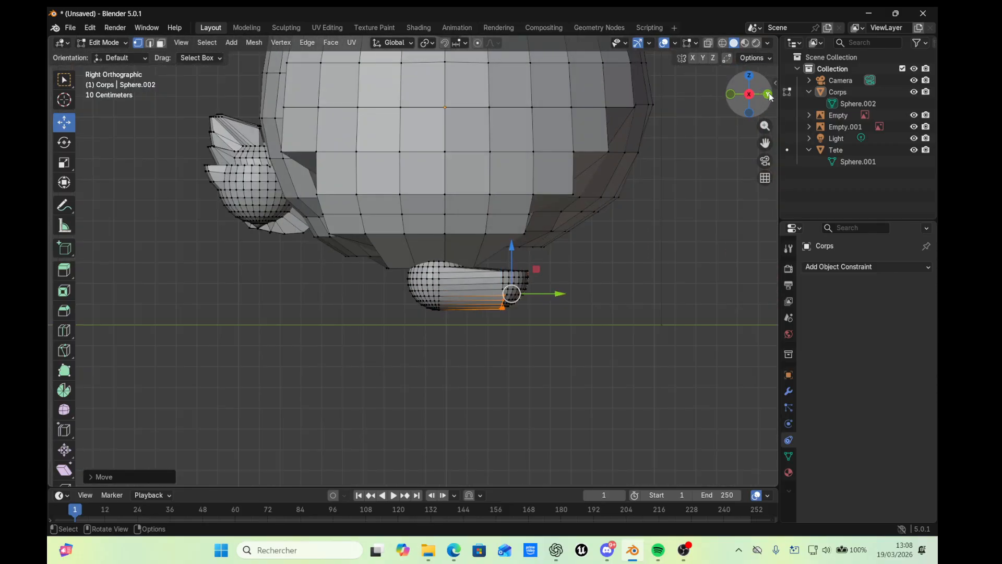
left_click(768, 95)
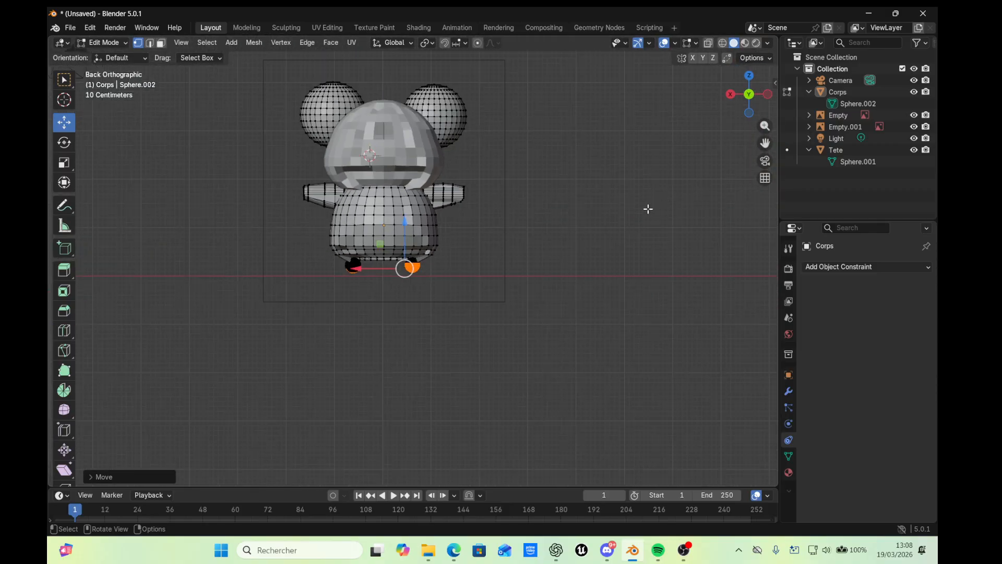
scroll(632, 211, "down", 1)
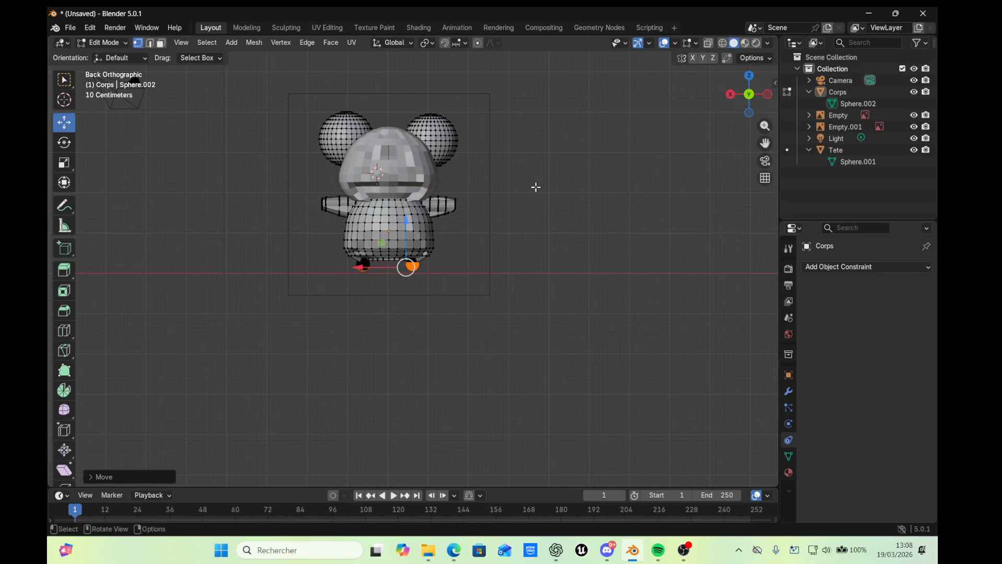
scroll(529, 187, "down", 1)
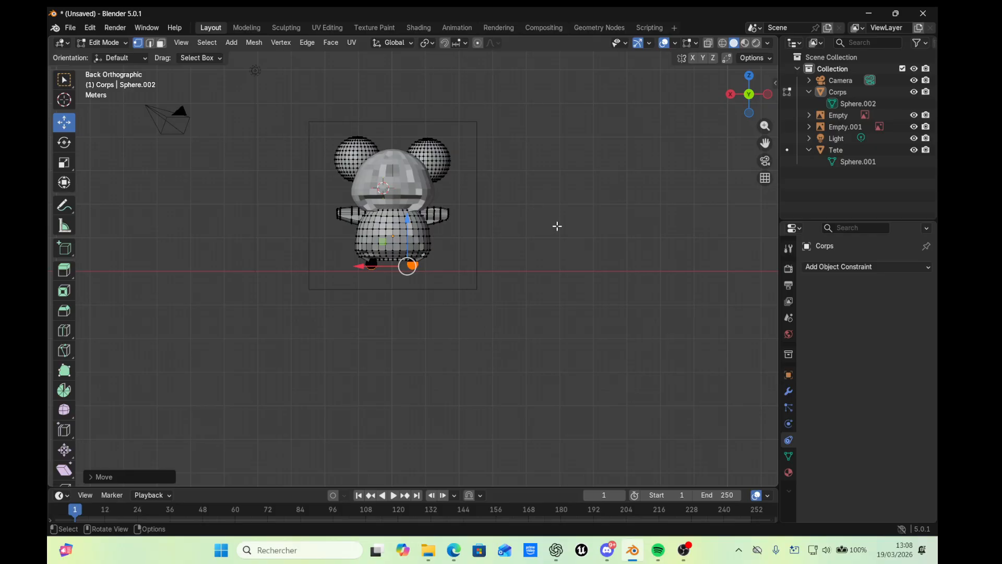
scroll(526, 234, "up", 8)
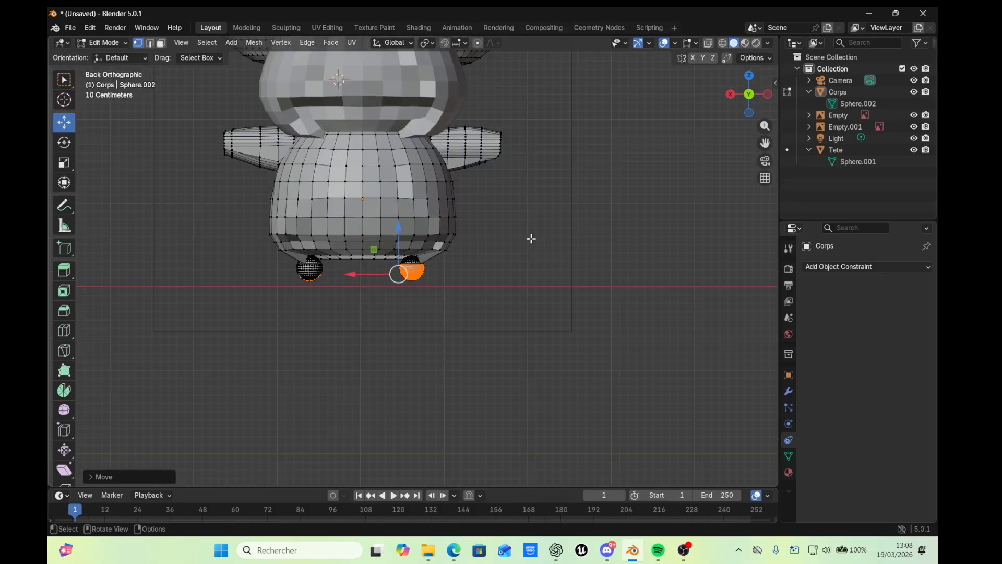
scroll(531, 239, "down", 3)
scroll(534, 239, "down", 3)
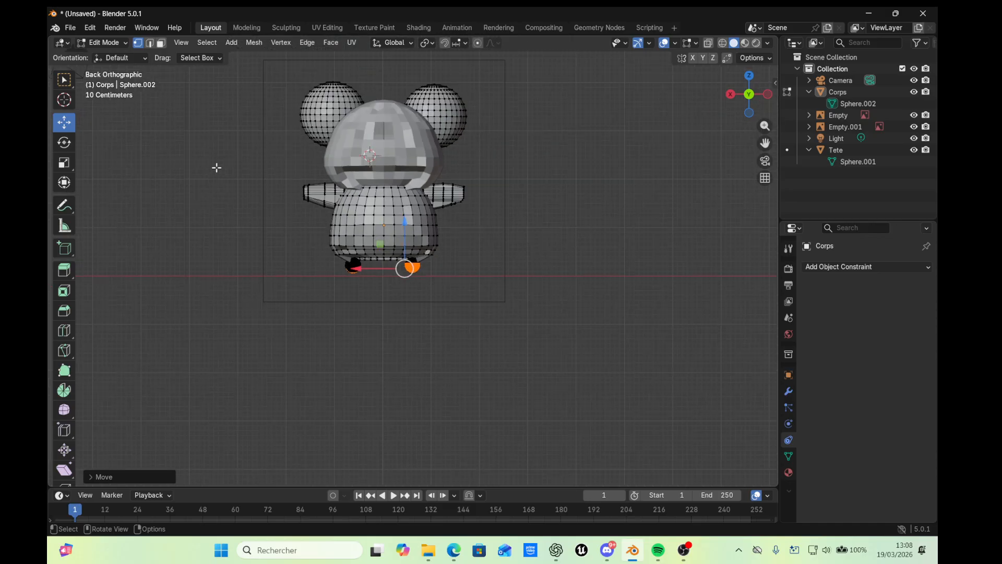
Deselect the foot vertices and add a new UV sphere to the Corps mesh
left_click(231, 43)
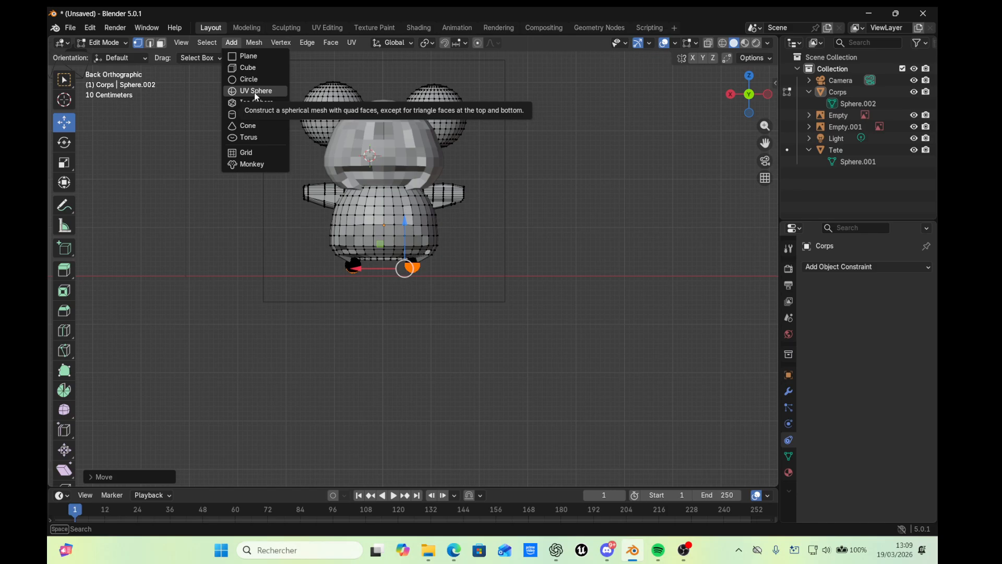
left_click(572, 218)
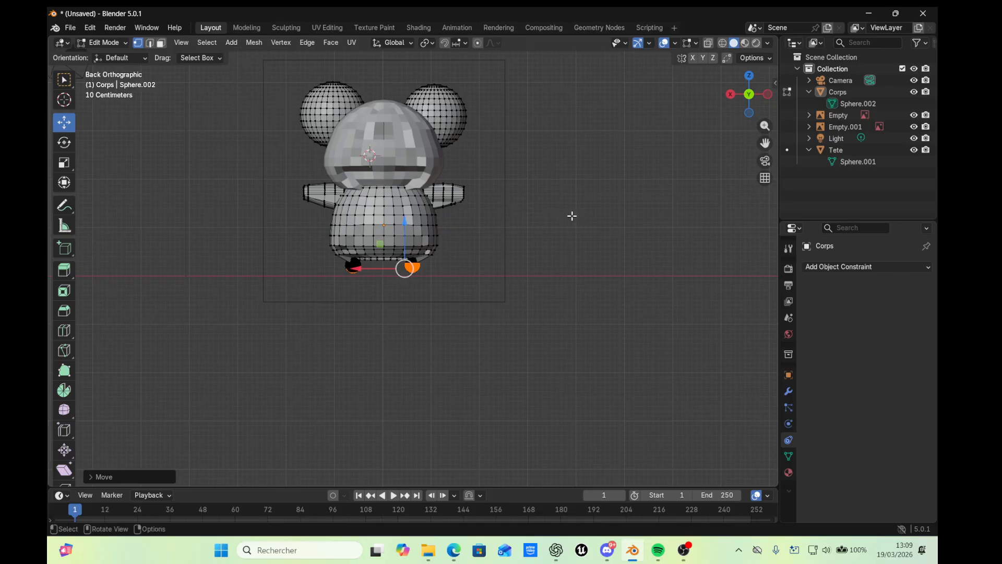
left_click(575, 230)
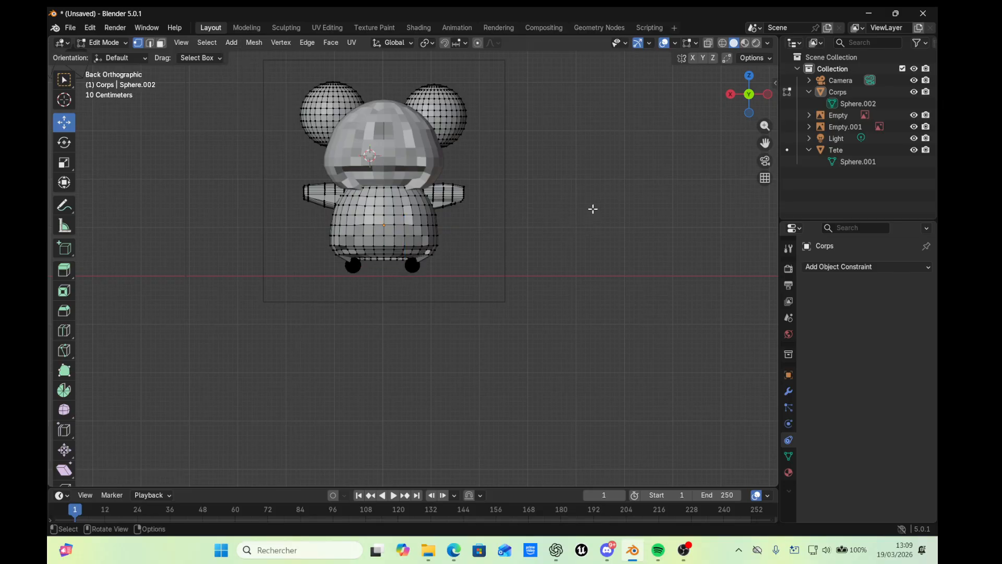
left_click(237, 43)
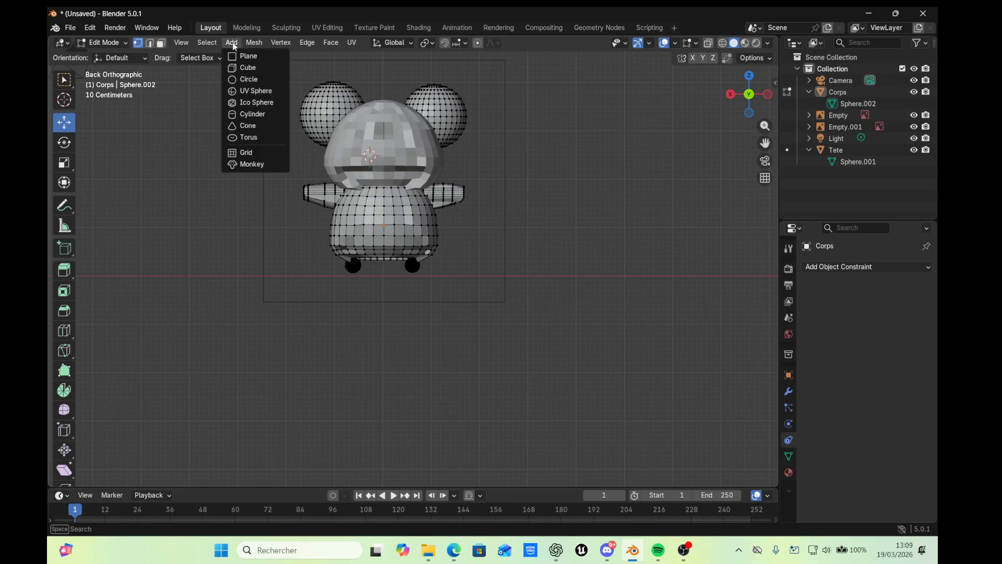
left_click(251, 92)
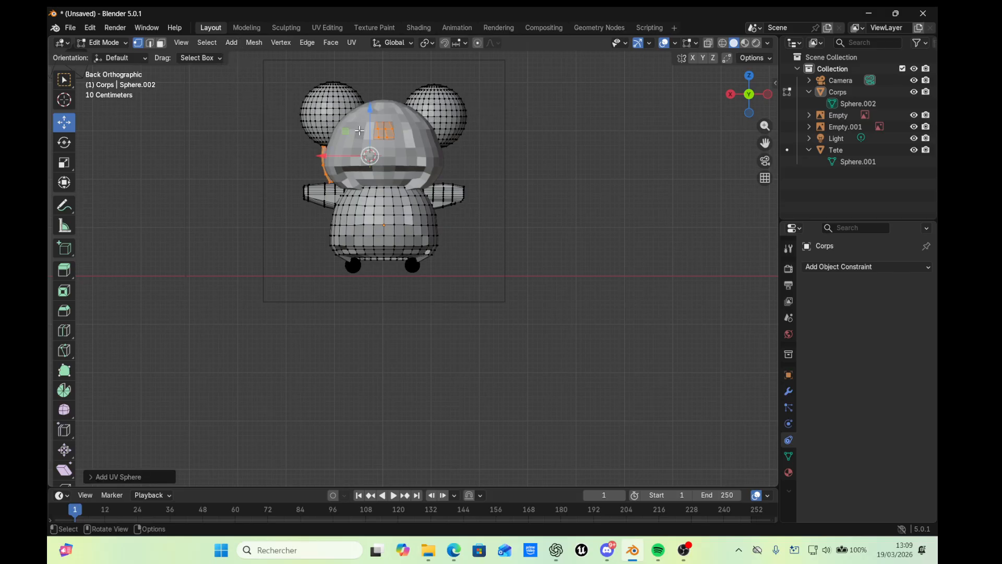
Move the new sphere along X beside the head in the front view and scale it down to the size of a hand
left_click(731, 94)
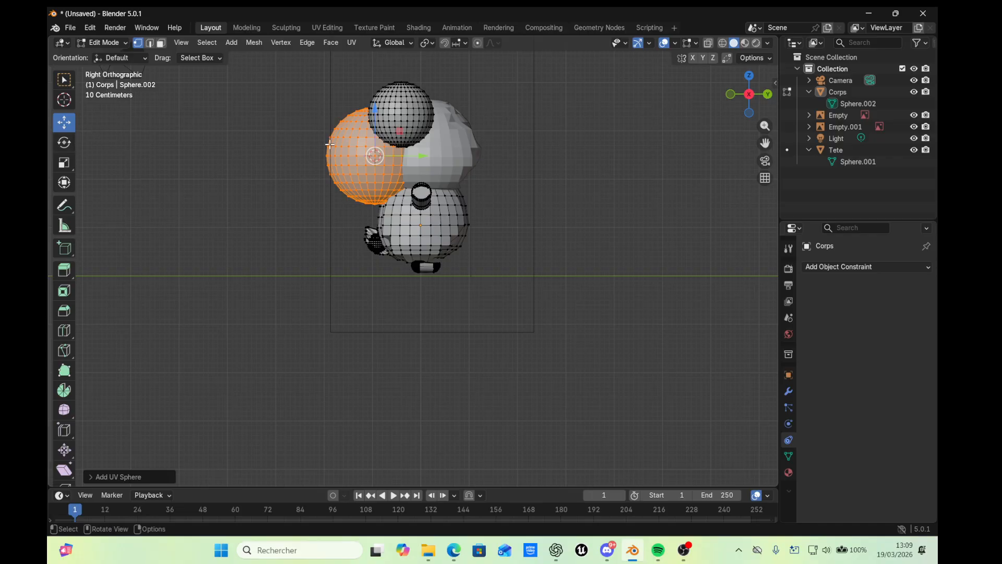
left_click(730, 94)
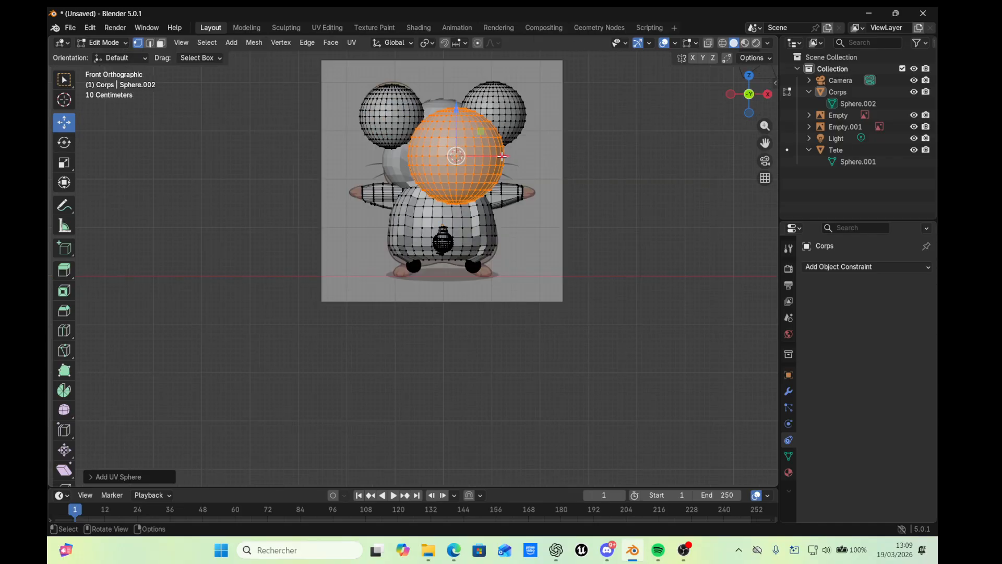
left_click_drag(503, 156, 538, 156)
left_click(64, 162)
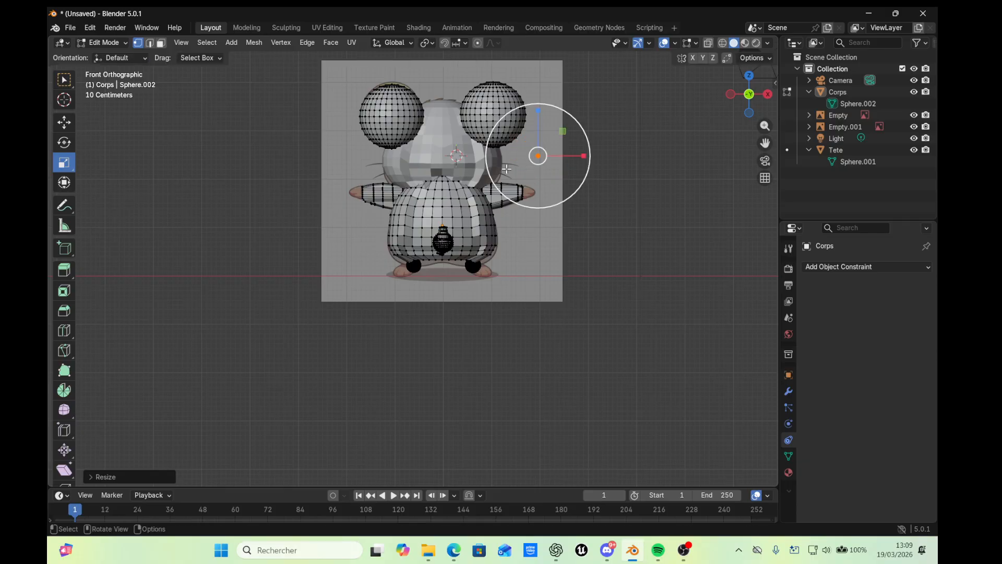
Place the small sphere on the tip of the arm on the positive X side and align it with the arm along Y
left_click(64, 123)
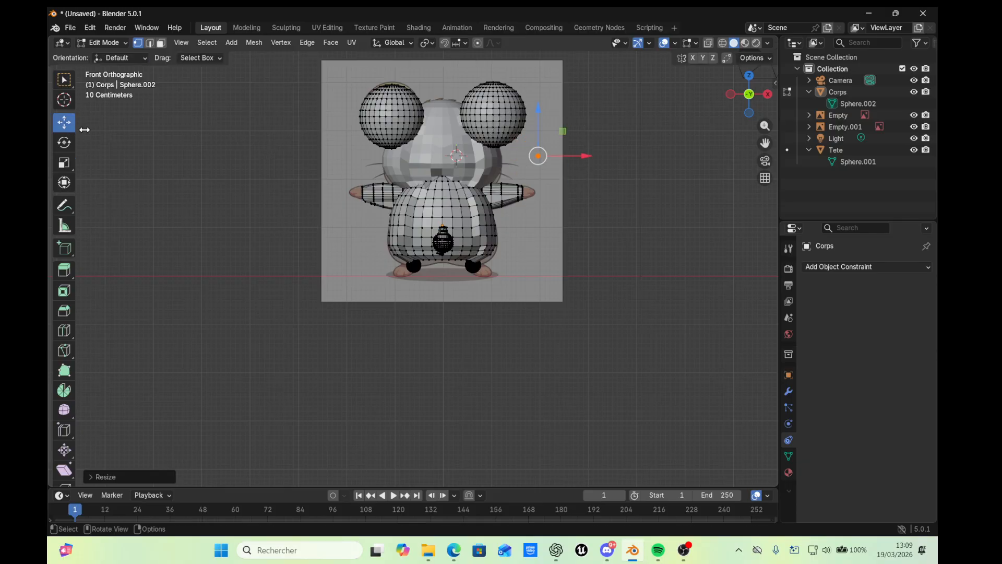
left_click_drag(538, 113, 538, 150)
left_click_drag(588, 194, 578, 194)
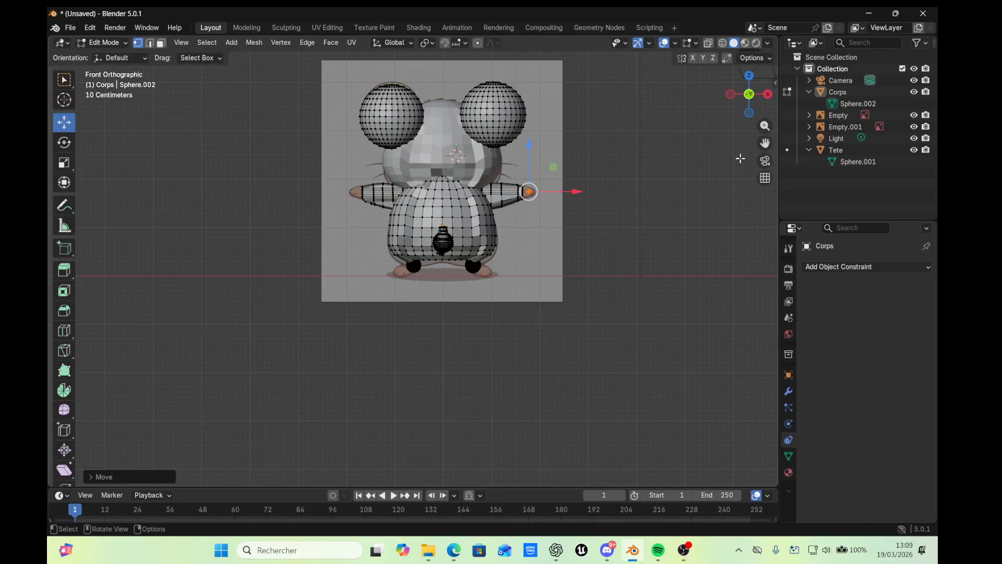
left_click(768, 94)
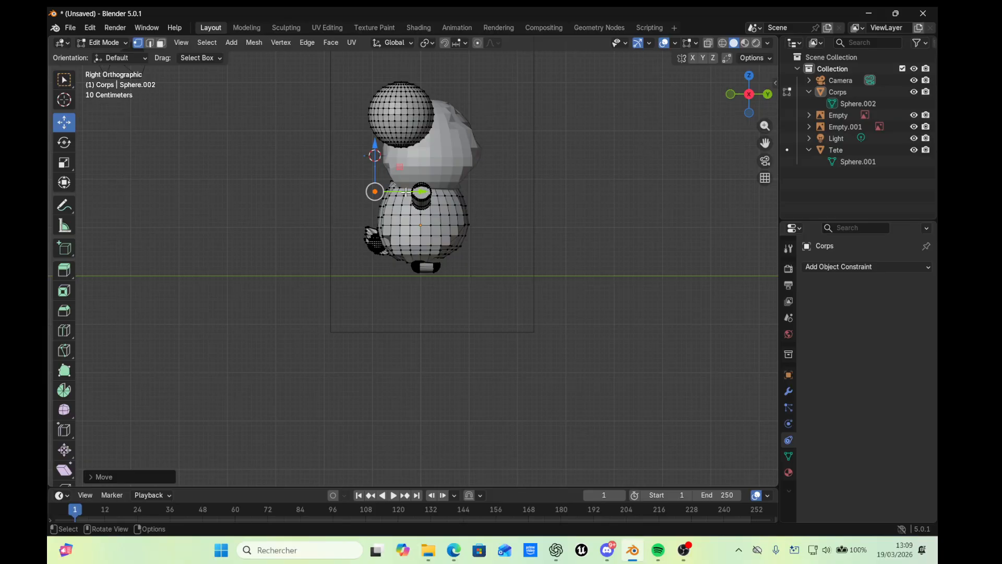
left_click_drag(424, 192, 475, 196)
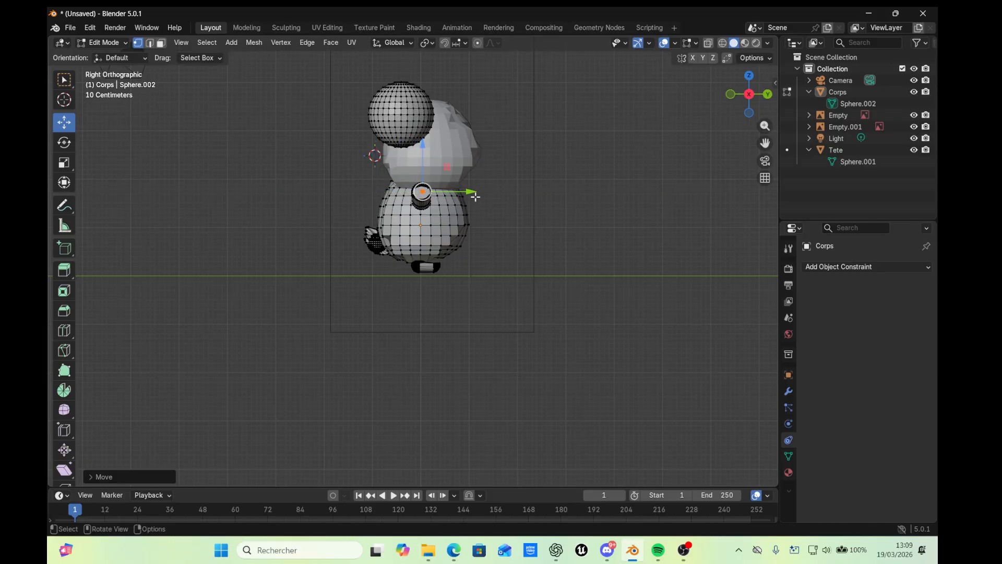
Scale up the hand sphere at the positive X arm tip to match the reference hand in the front view
left_click(730, 94)
scroll(574, 188, "up", 5)
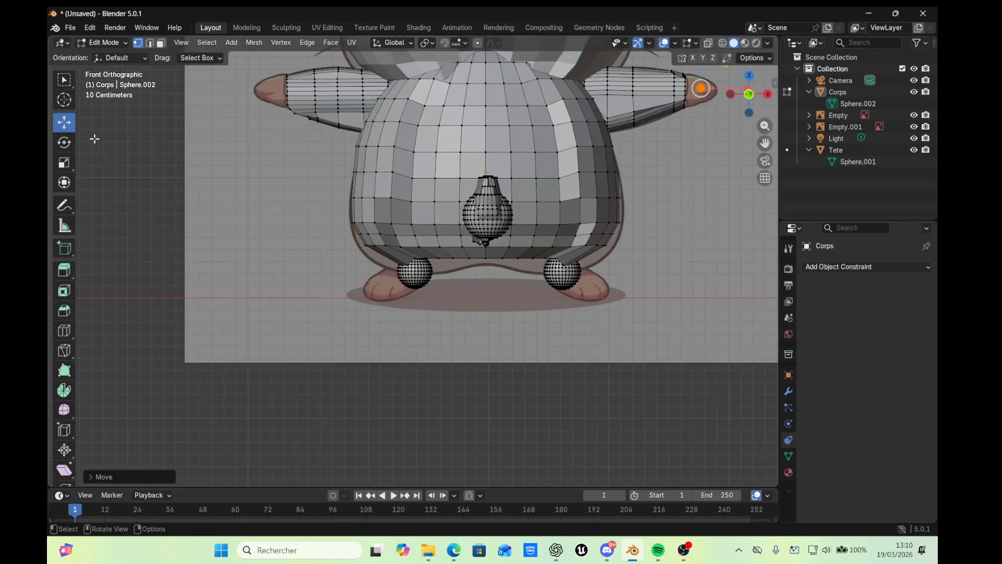
left_click(63, 162)
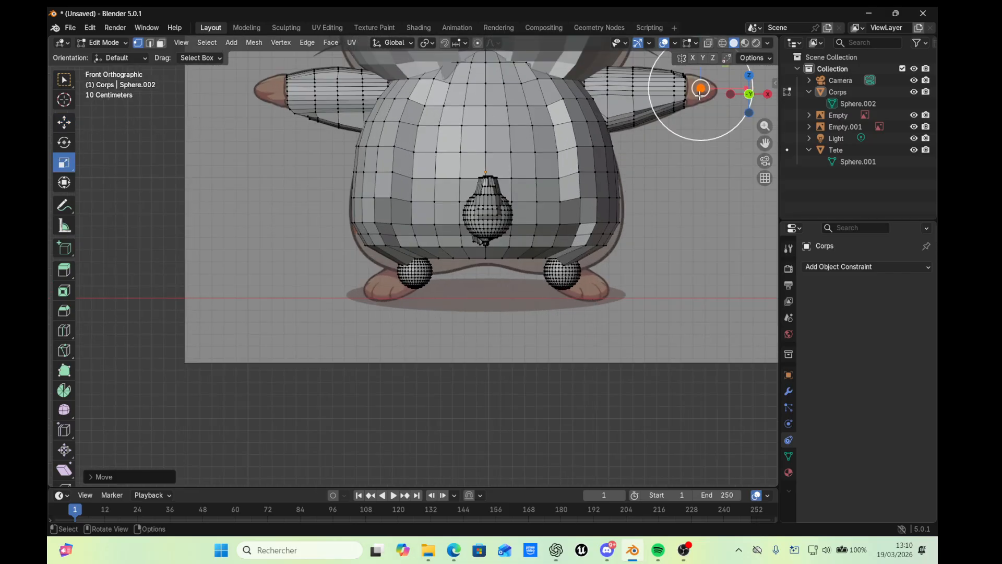
left_click_drag(701, 90, 680, 112)
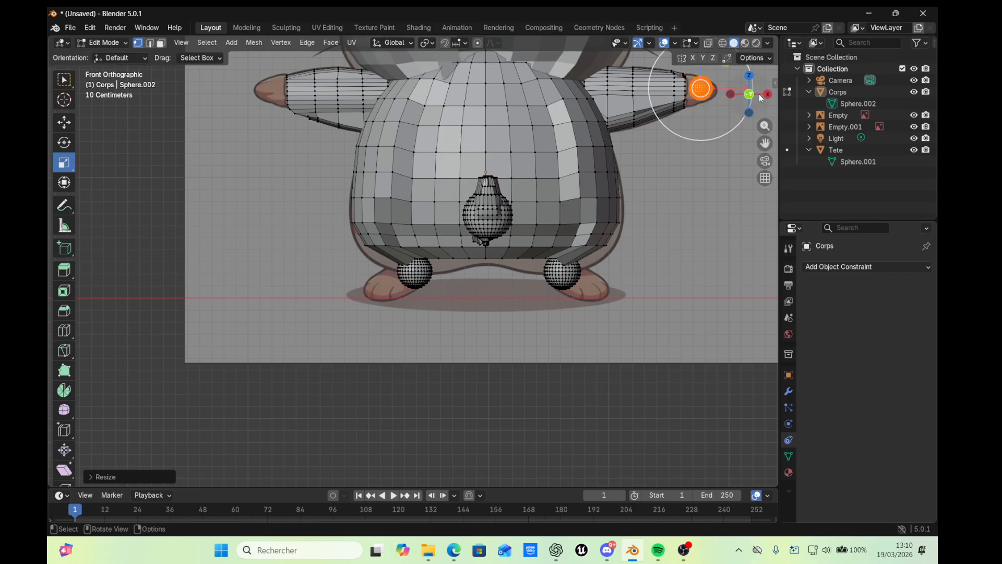
left_click_drag(766, 143, 516, 241)
scroll(505, 158, "up", 5)
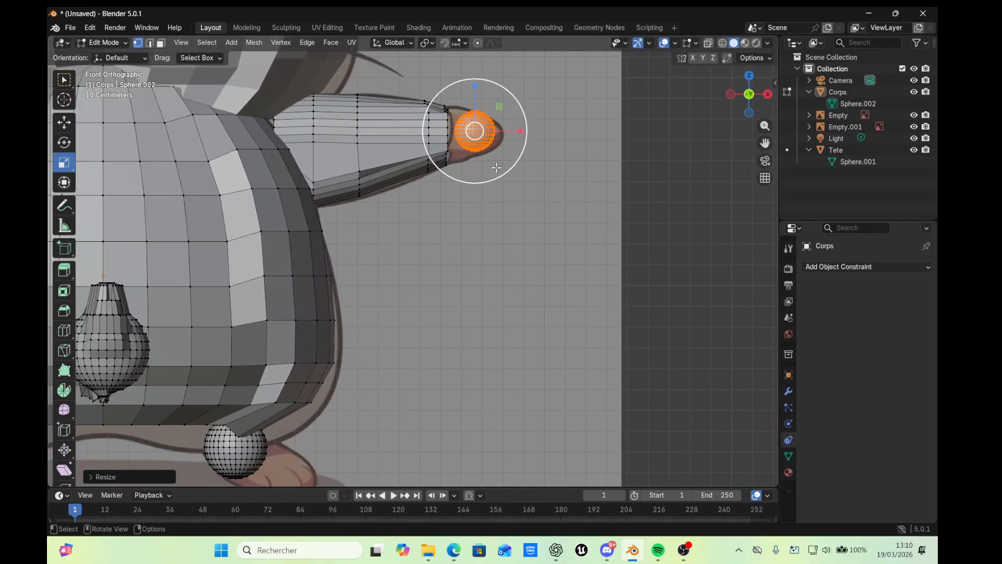
Select the arm-side vertices of the hand sphere and move them along X into the end of the arm
left_click(544, 142)
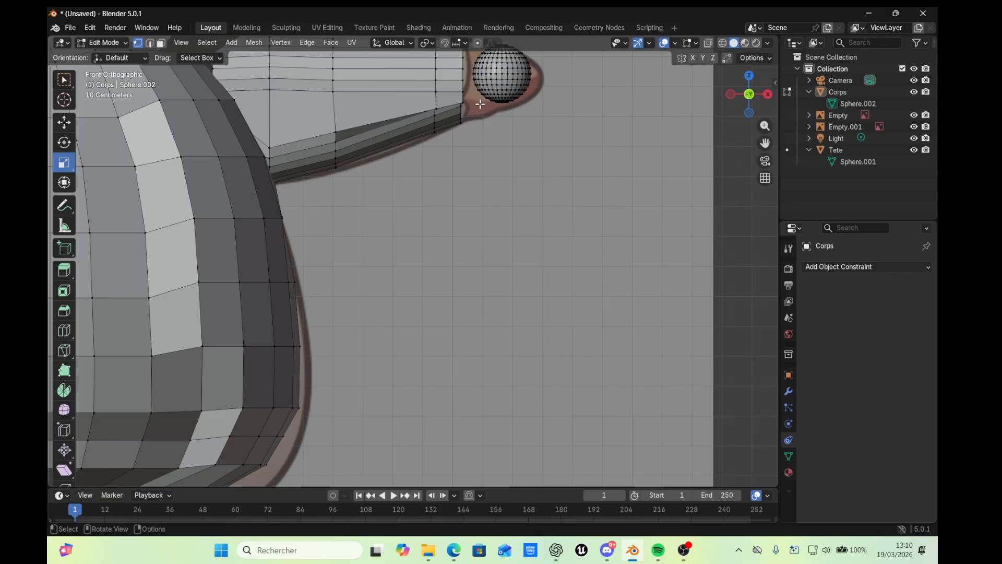
left_click_drag(473, 107, 491, 43)
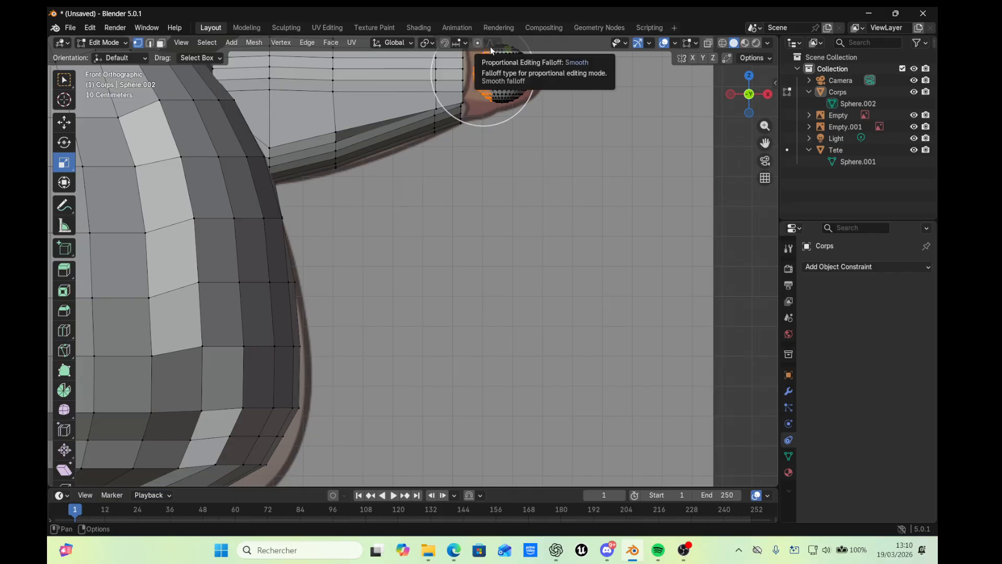
key("g")
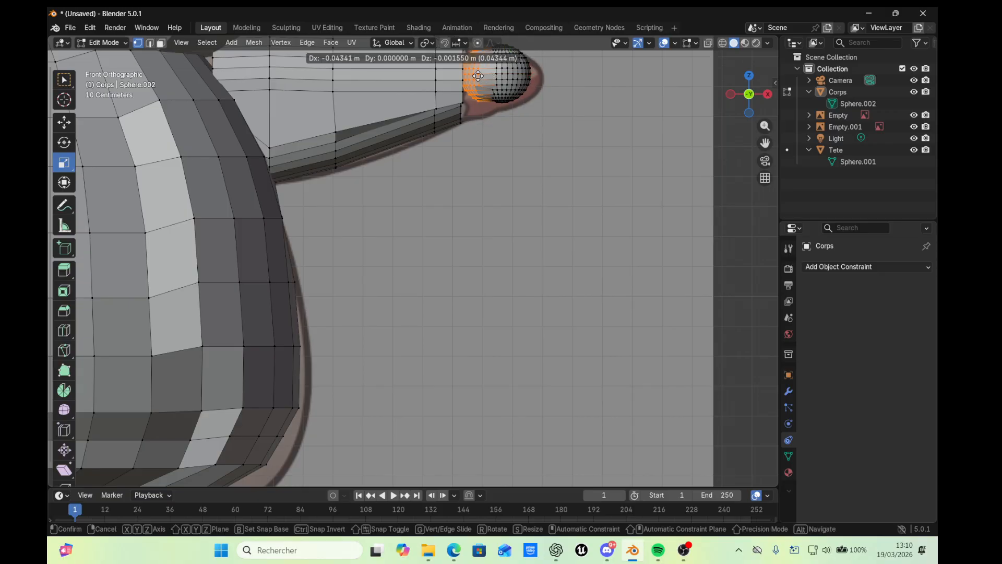
left_click(444, 76)
Add one loop cut around the stretched wrist section of the hand and adjust its position
key("ctrl+r")
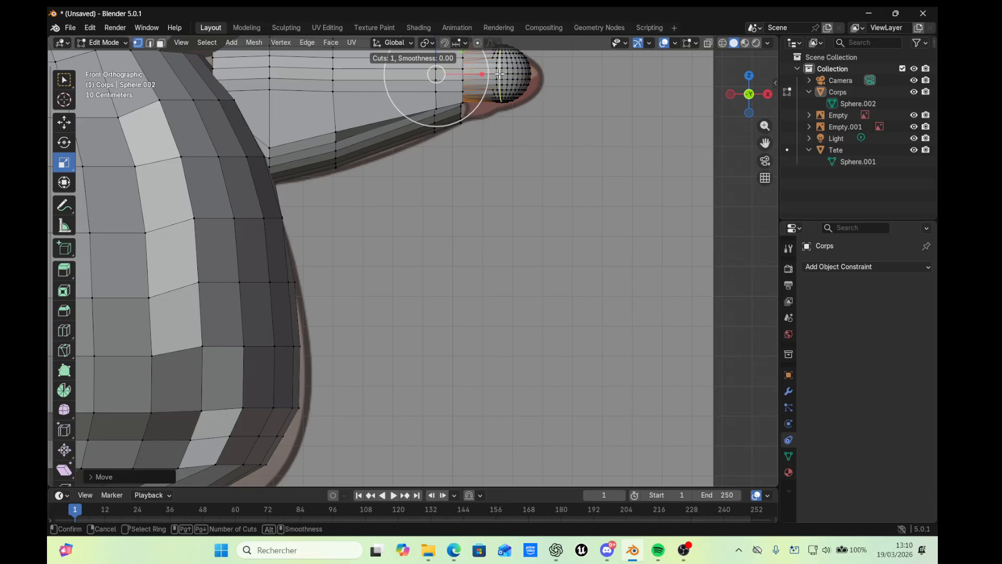
left_click(473, 74)
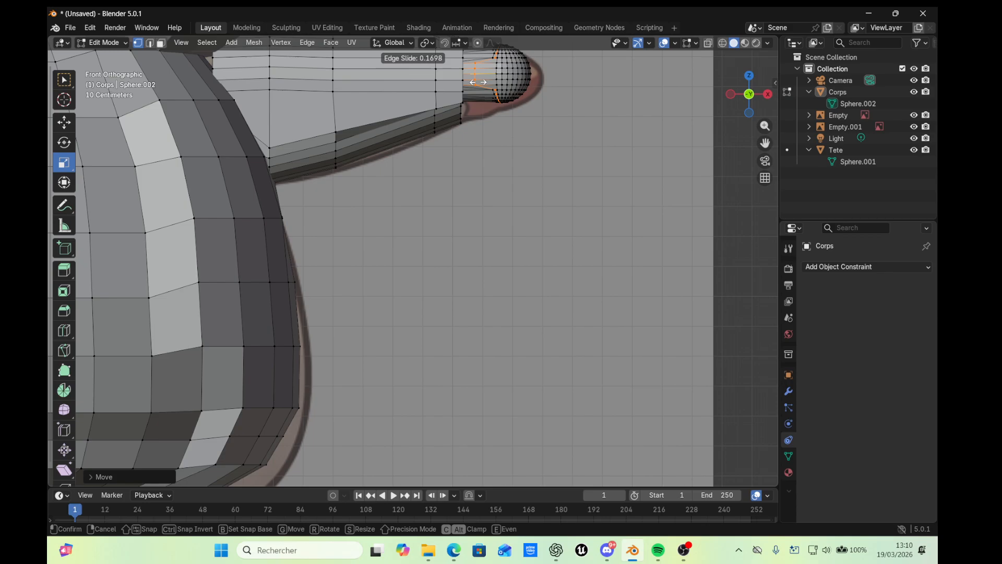
key("g")
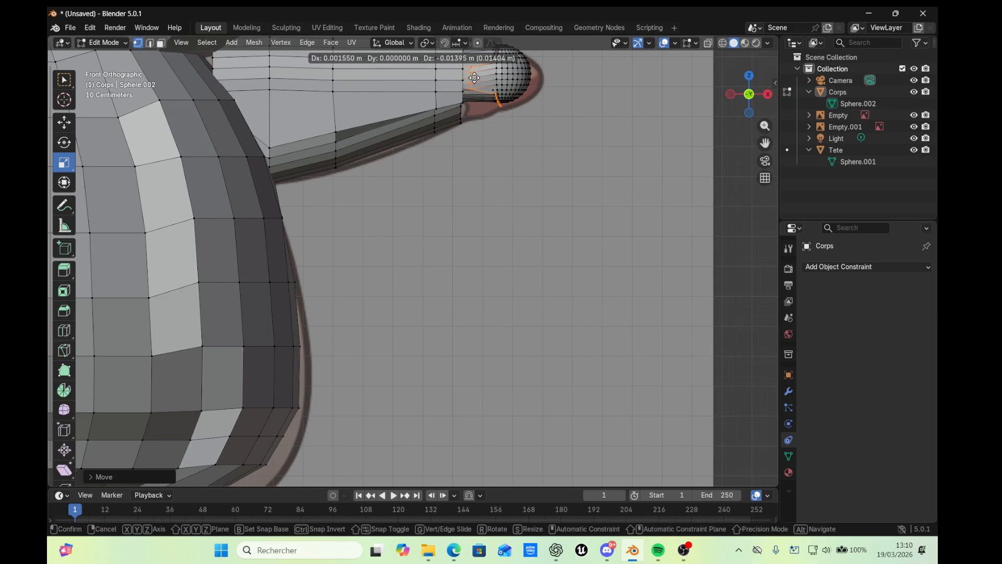
left_click(474, 77)
left_click(617, 129)
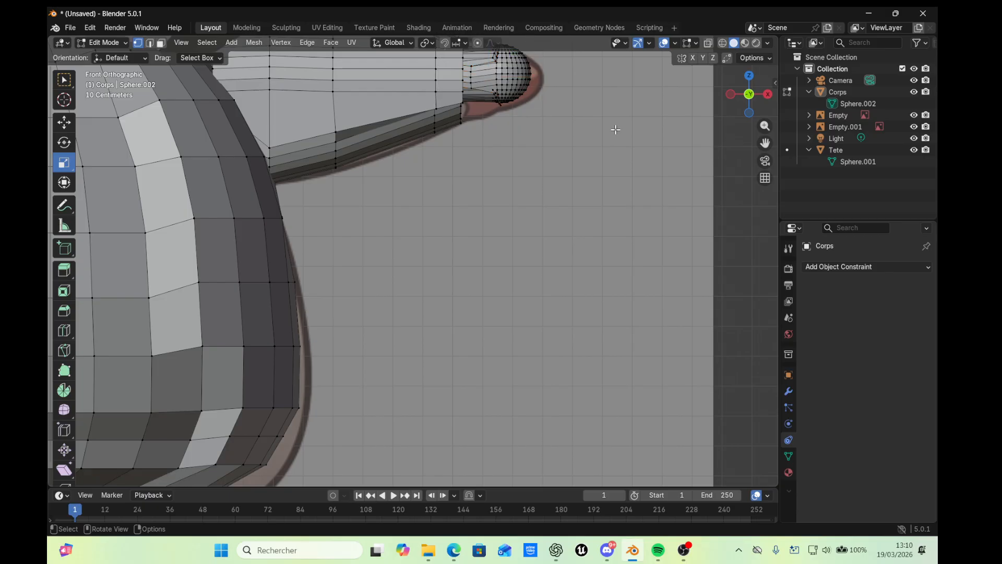
Check the hand from the back and right views, then undo its loop cut, vertex move and enlargement
scroll(587, 130, "down", 1)
scroll(587, 130, "down", 1)
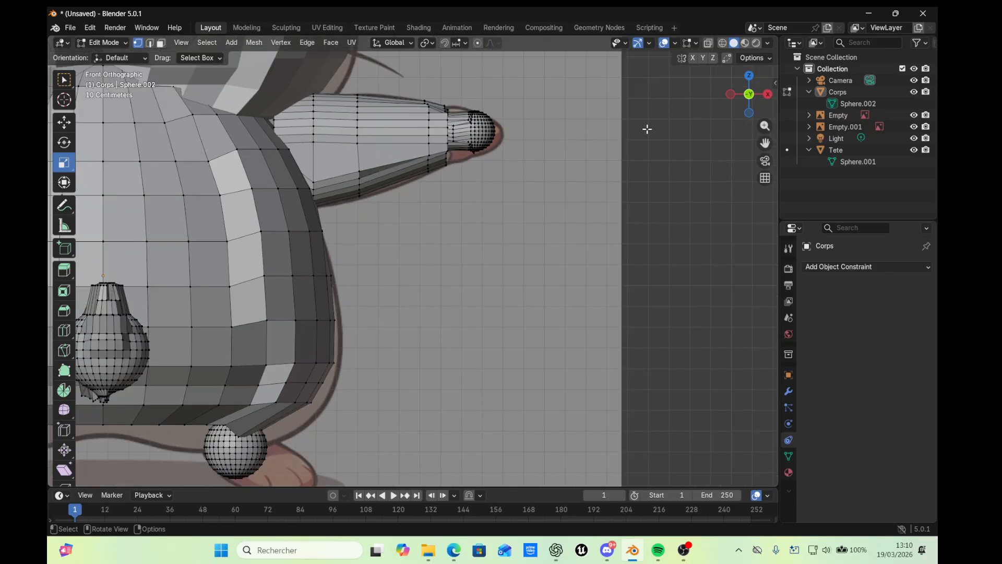
left_click(767, 95)
left_click(767, 95)
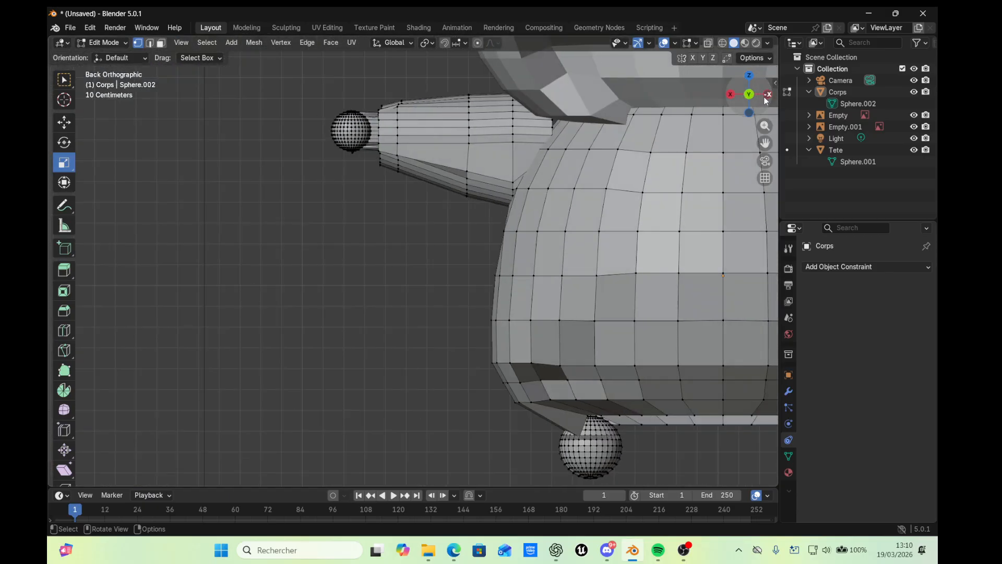
left_click(730, 95)
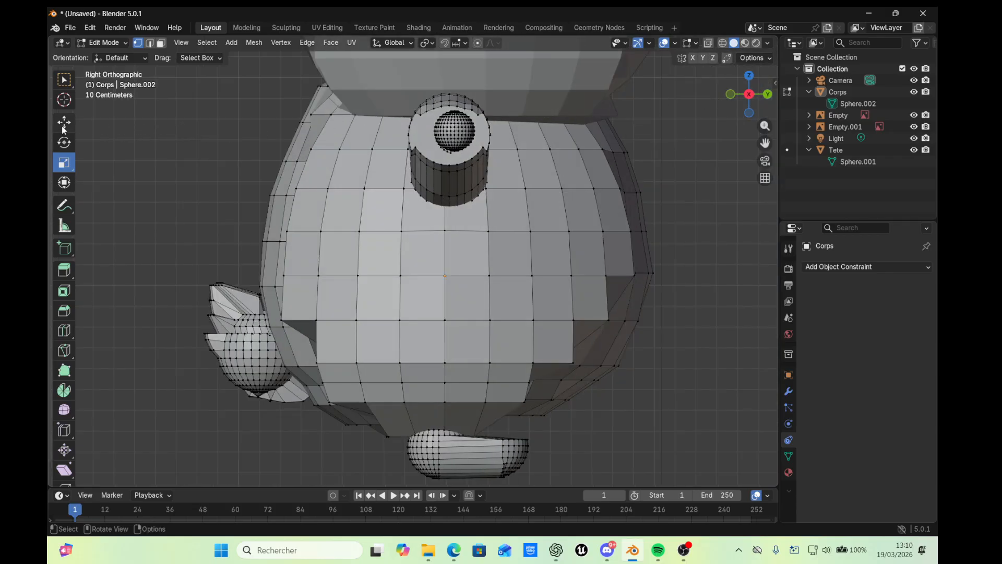
left_click_drag(432, 121, 477, 144)
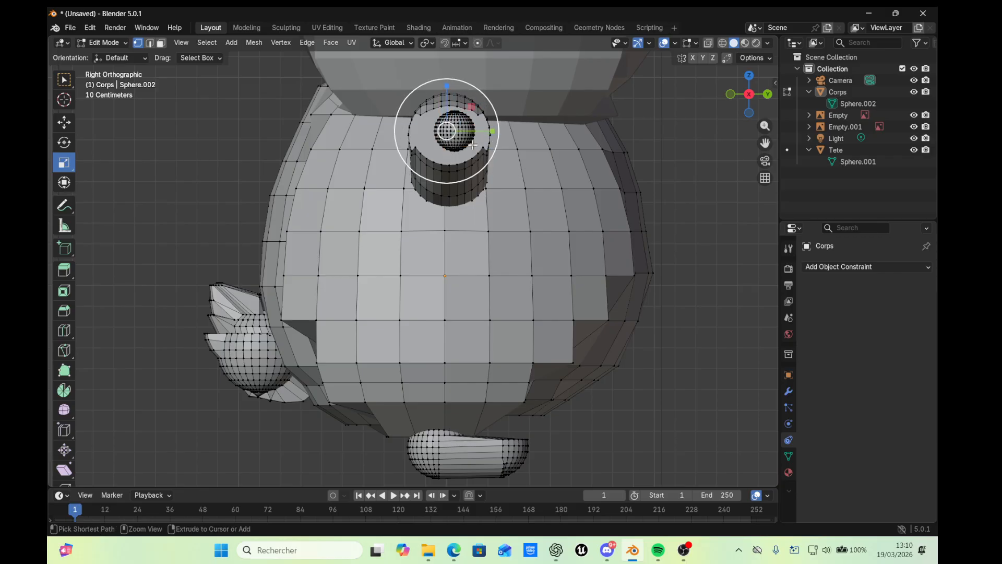
key("ctrl+z")
key("ctrl+z")
key("ctrl+z")
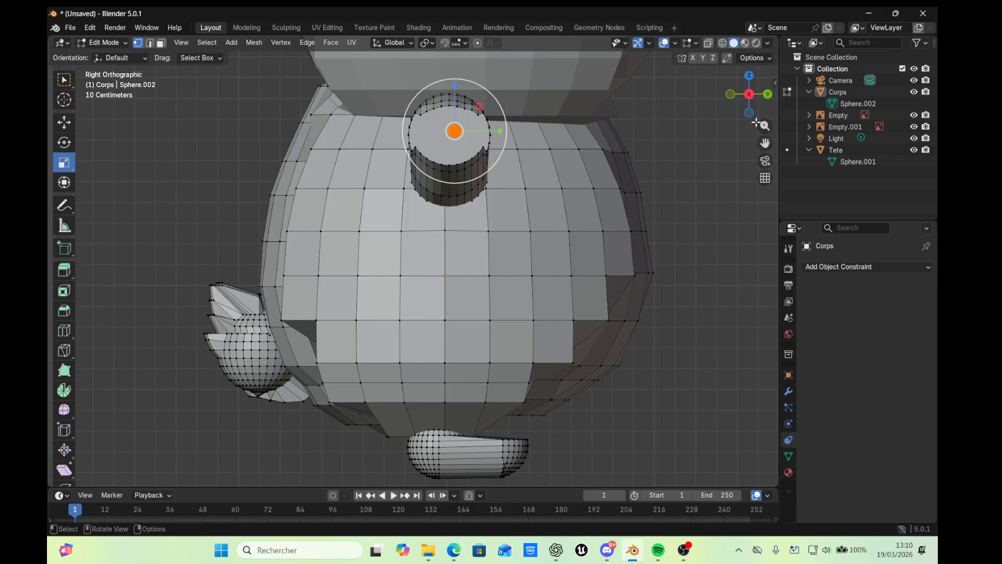
Examine the arms, the small hand sphere and the whole body from the back, right, front and left views against the references
left_click(767, 94)
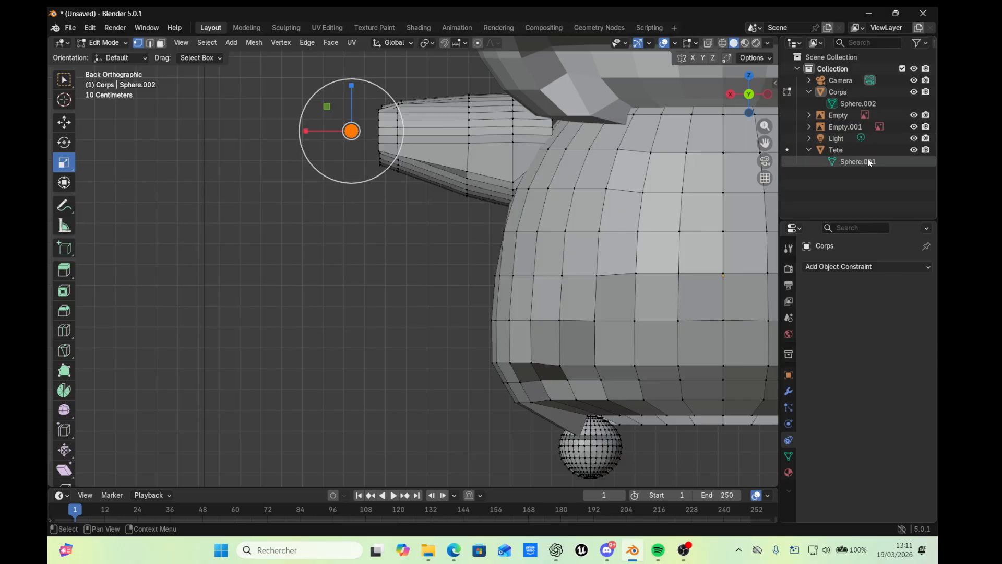
scroll(717, 223, "down", 7)
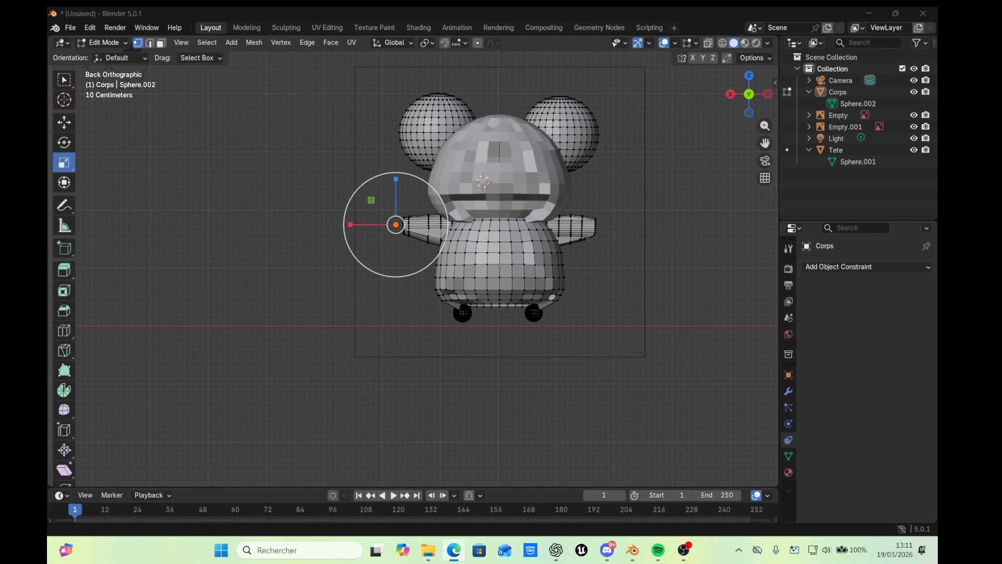
scroll(612, 290, "down", 1)
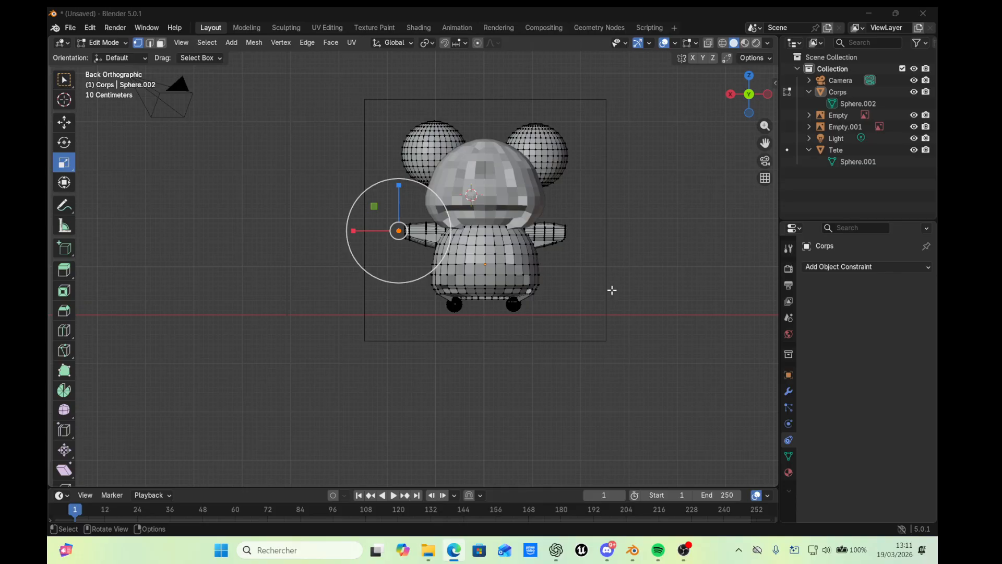
left_click(733, 98)
left_click(733, 97)
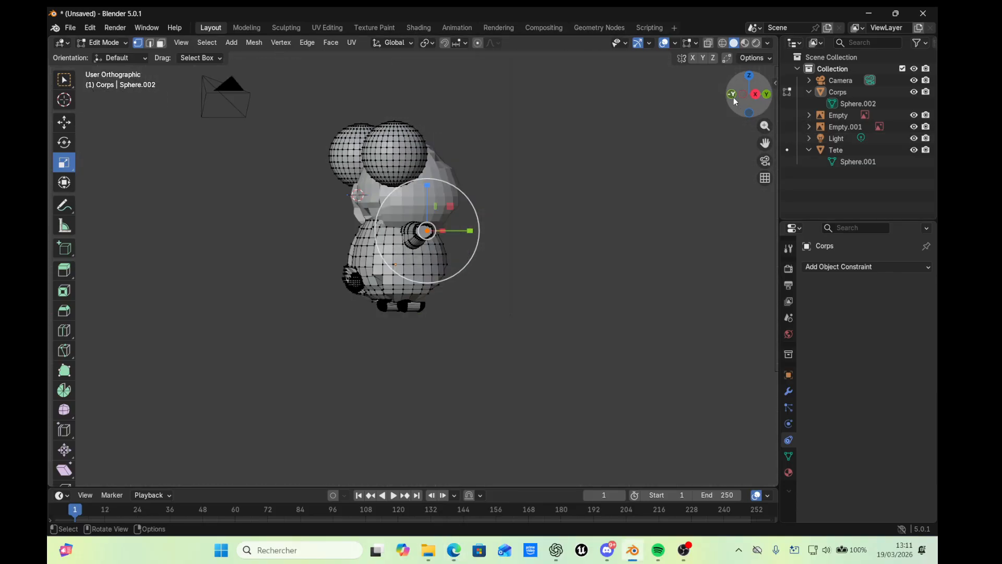
left_click(734, 98)
left_click(734, 98)
left_click(735, 98)
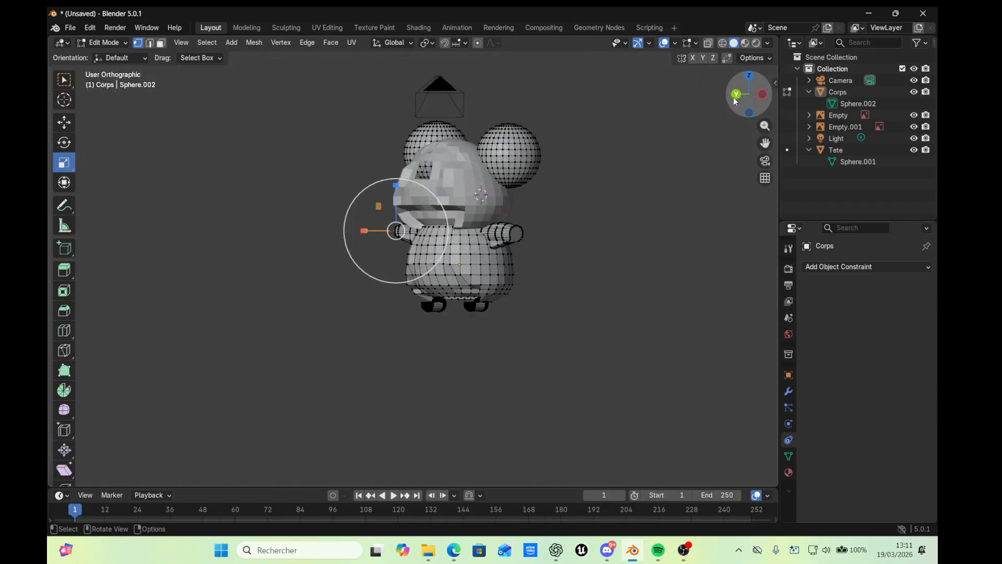
left_click(733, 98)
left_click(734, 97)
left_click(733, 97)
left_click(733, 98)
left_click(734, 97)
left_click(733, 97)
left_click(733, 98)
scroll(450, 202, "up", 1)
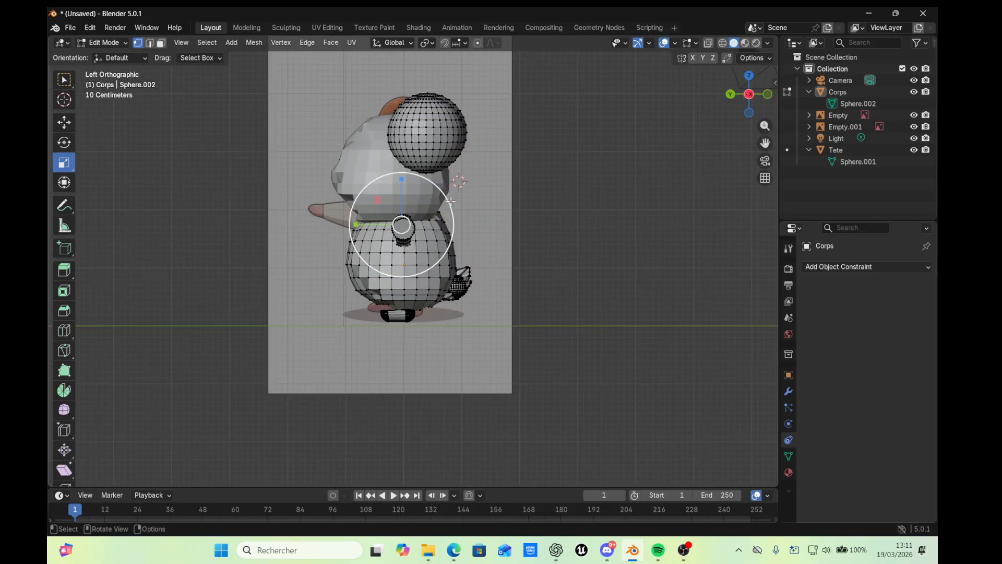
scroll(451, 201, "up", 2)
left_click(730, 95)
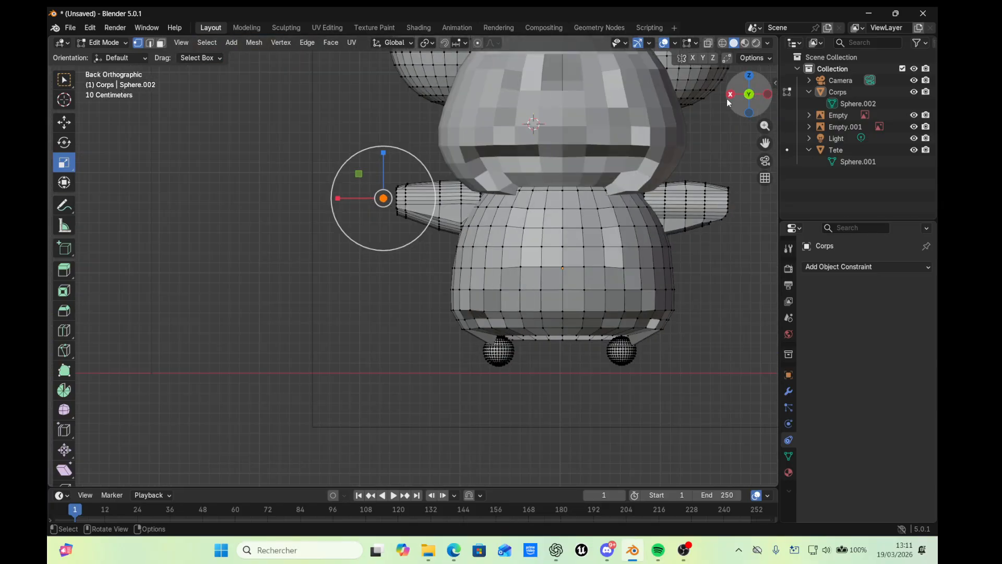
scroll(665, 172, "down", 2)
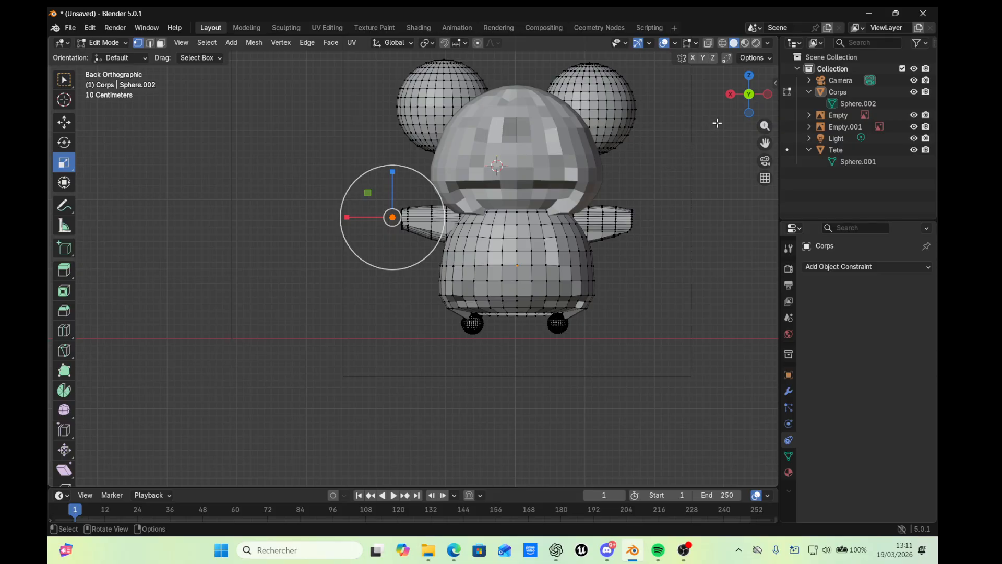
left_click(730, 95)
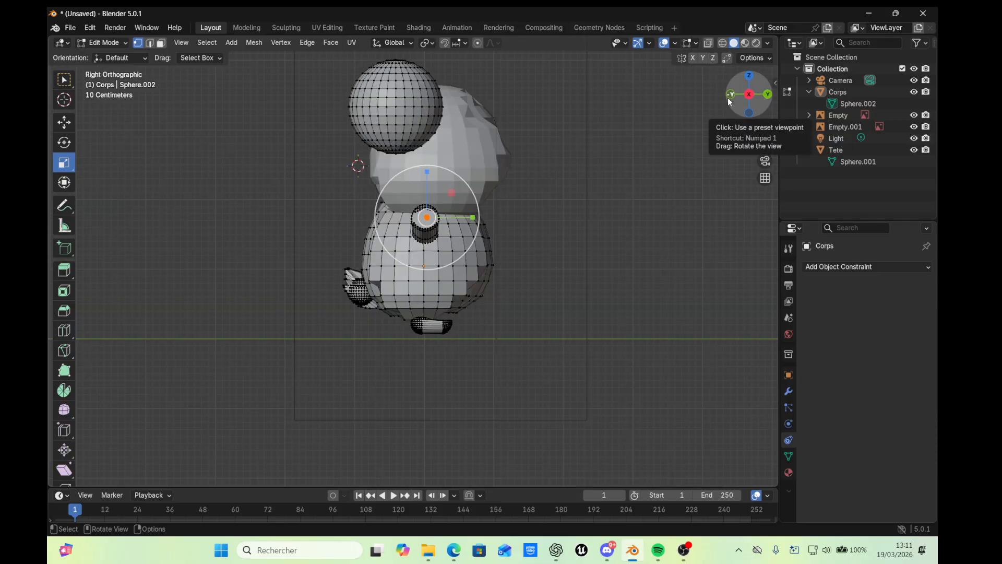
left_click(730, 95)
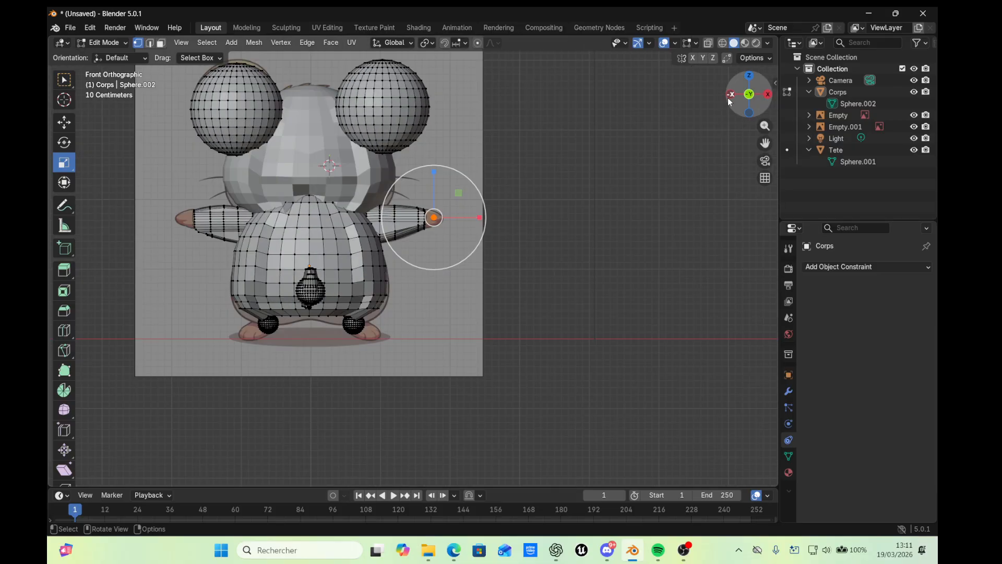
left_click(730, 95)
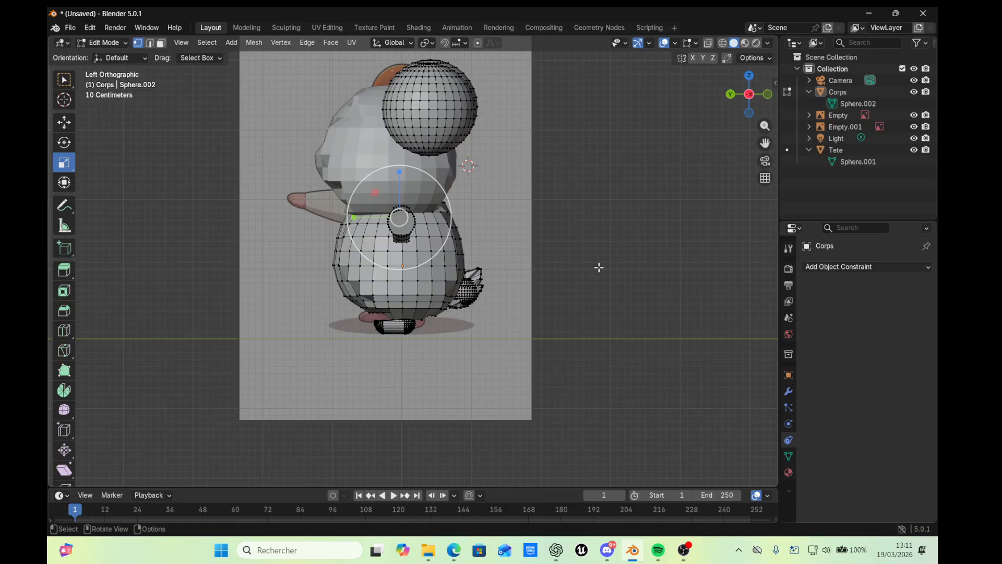
left_click(680, 553)
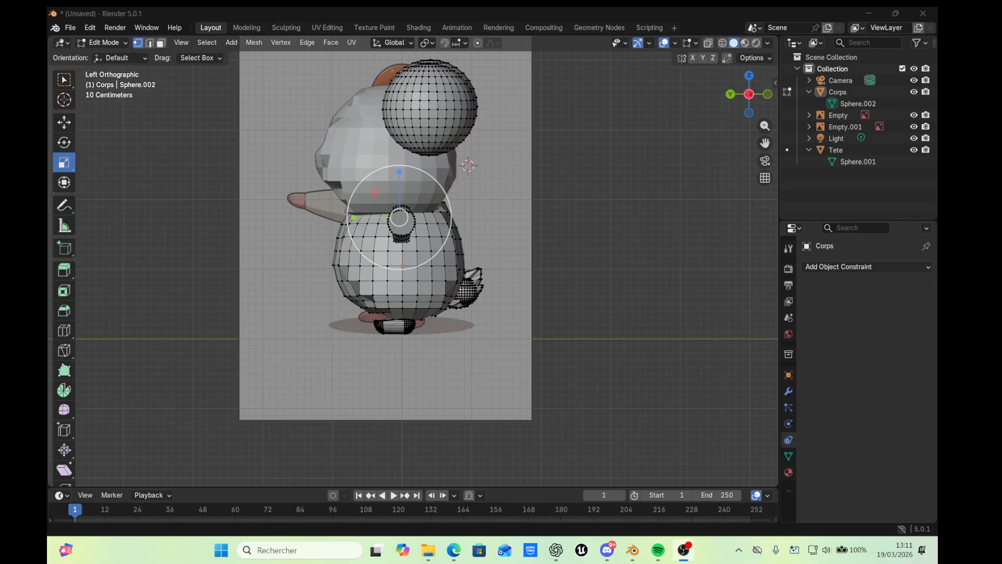
left_click(731, 95)
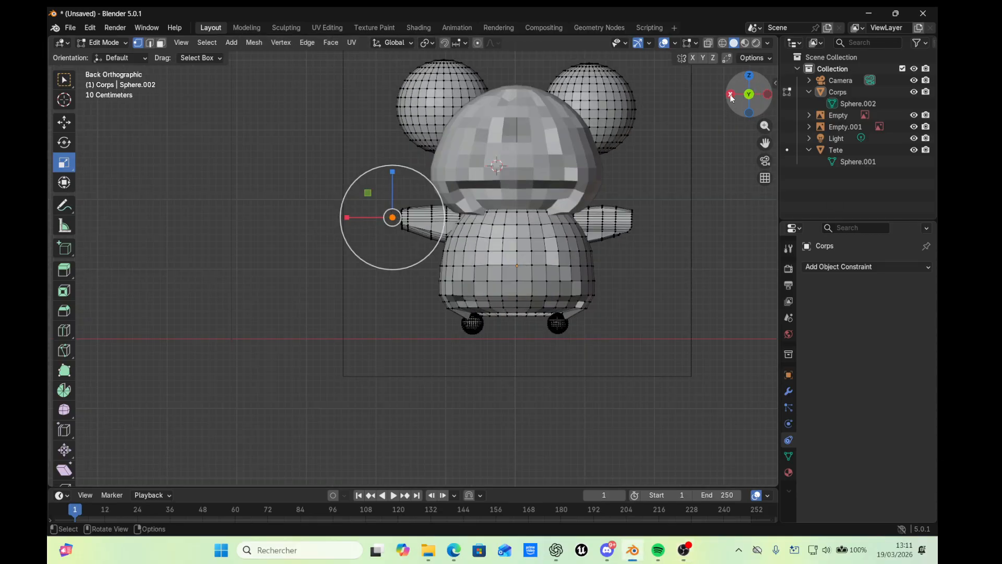